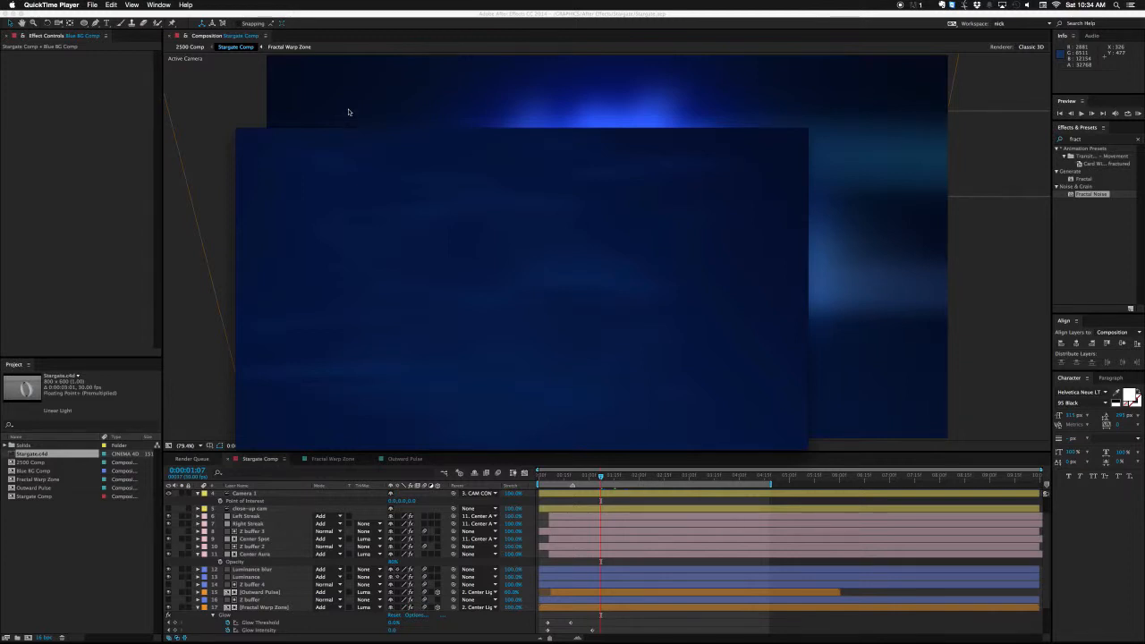
# Step: Play the Stargate 2.mp4 preview movie and scrub through the ring animation to examine the glowing gear ring
pyautogui.moveTo(424, 286)
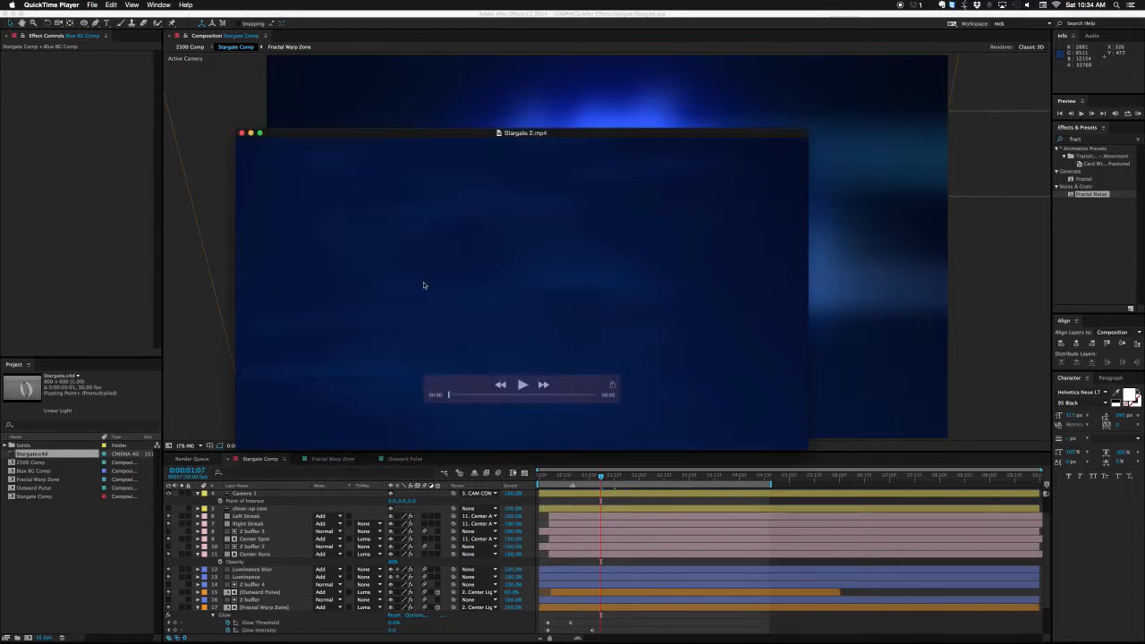
pyautogui.click(522, 385)
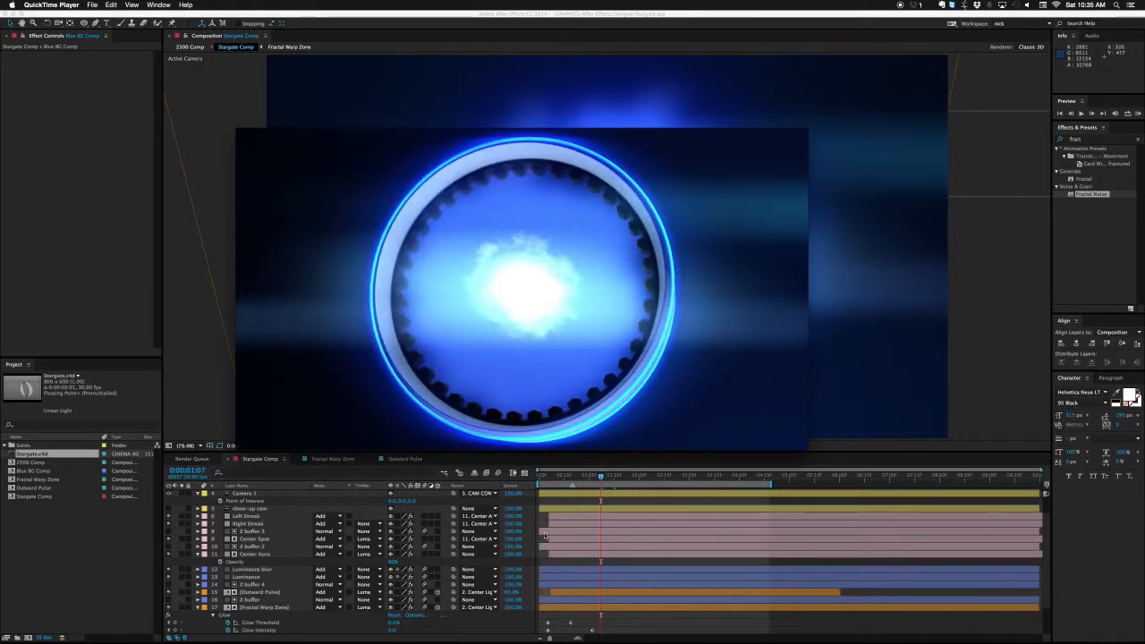
pyautogui.click(523, 385)
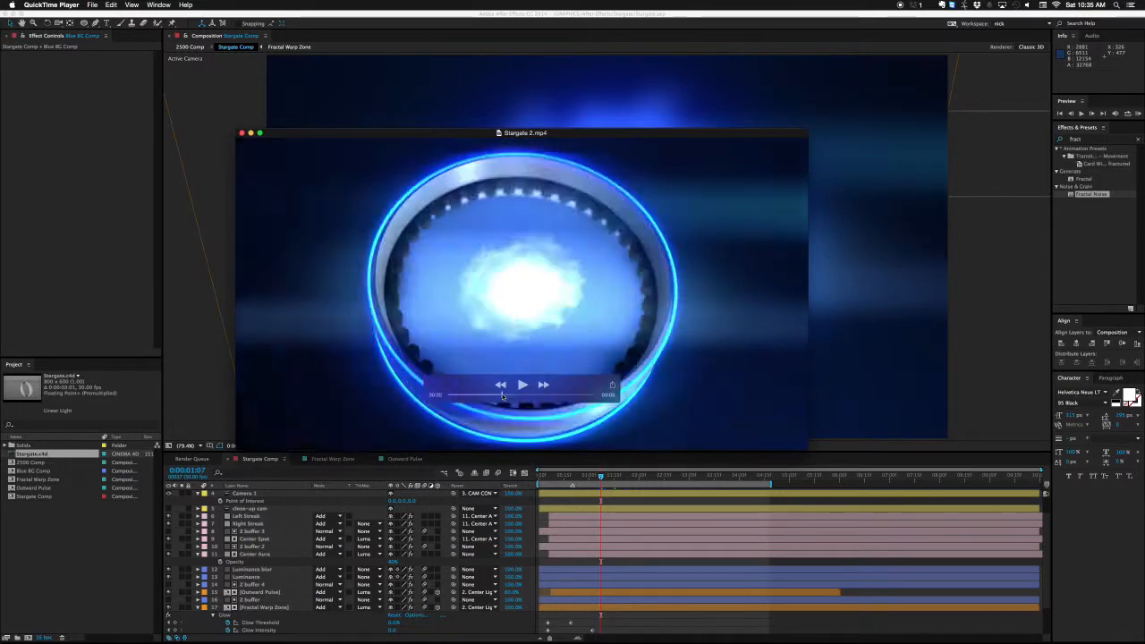
pyautogui.click(524, 384)
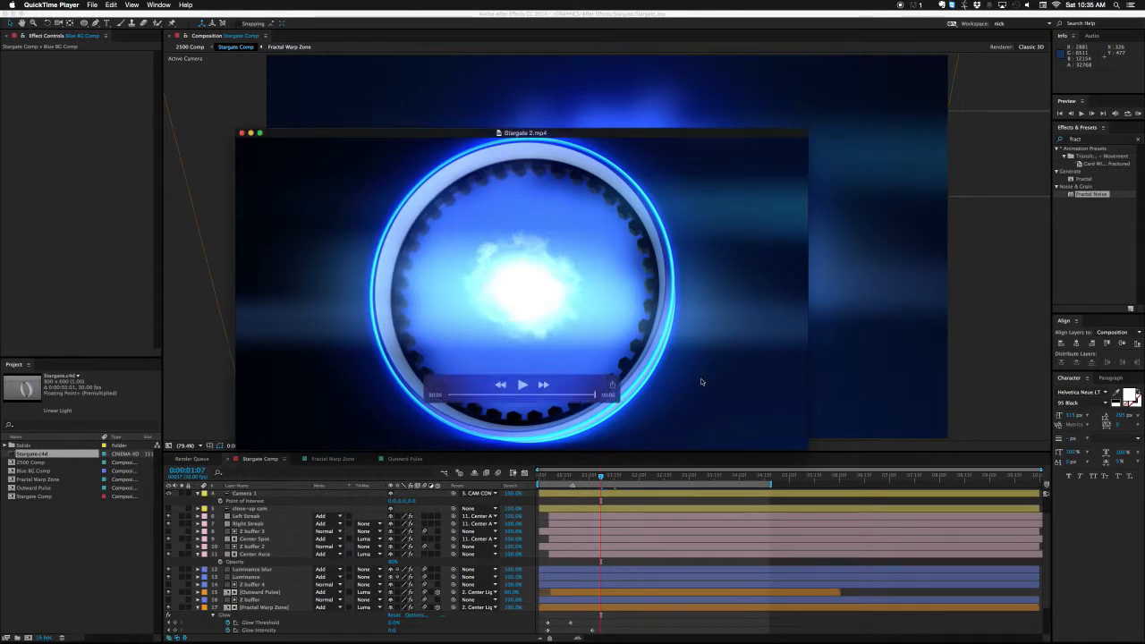
pyautogui.moveTo(518, 397)
pyautogui.mouseDown()
pyautogui.moveTo(463, 397)
pyautogui.moveTo(500, 395)
pyautogui.mouseUp()
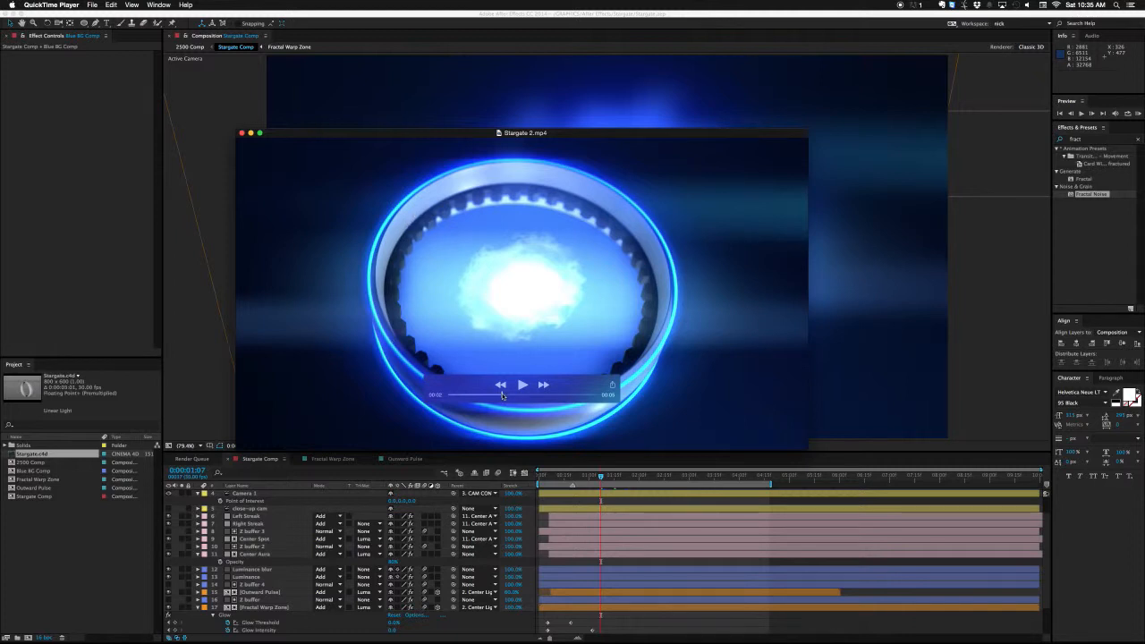
pyautogui.moveTo(503, 395); pyautogui.dragTo(497, 395)
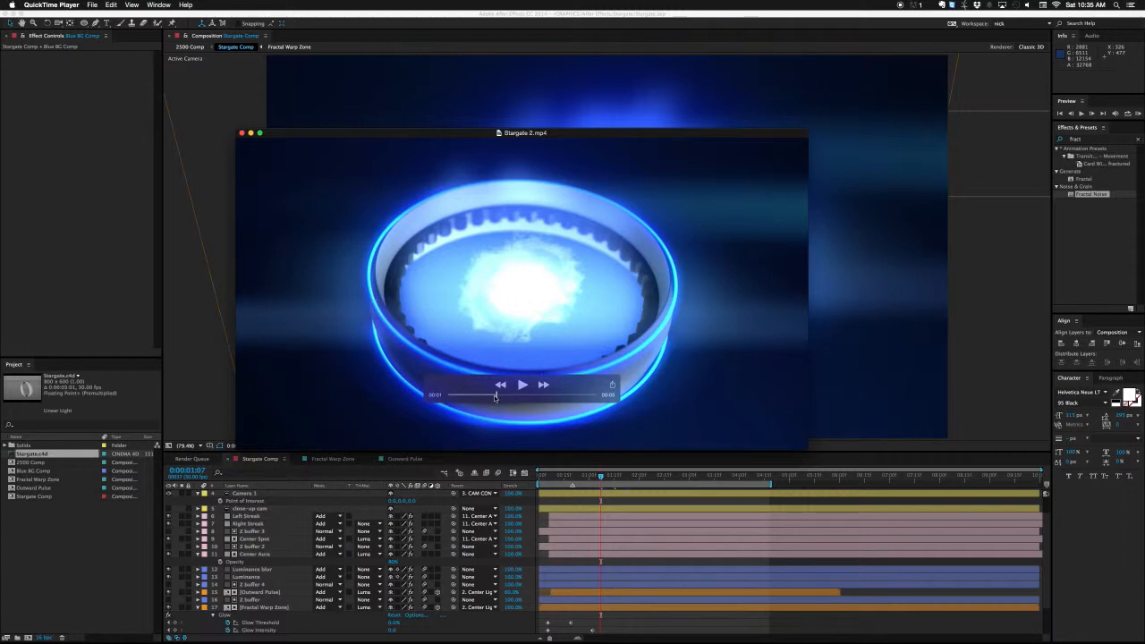
pyautogui.moveTo(496, 394); pyautogui.dragTo(499, 395)
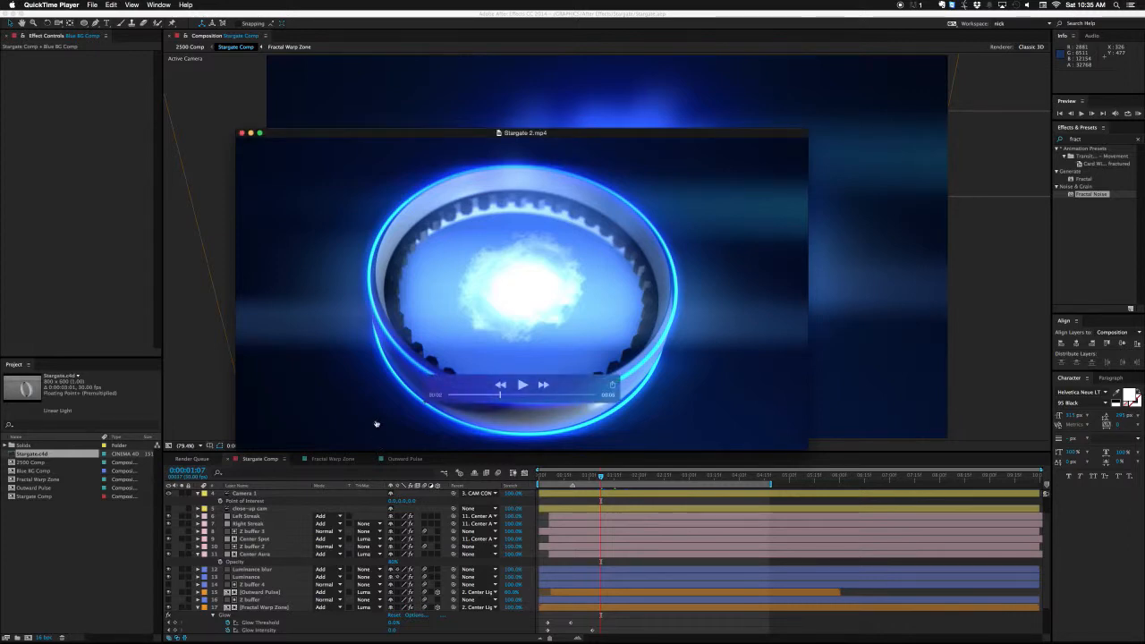
# Step: Switch to Illustrator and select the black gear teeth ring to examine its grouped artwork, leaving it deselected
pyautogui.press('super+Tab')
pyautogui.press('super+Tab')
pyautogui.press('super+Tab')
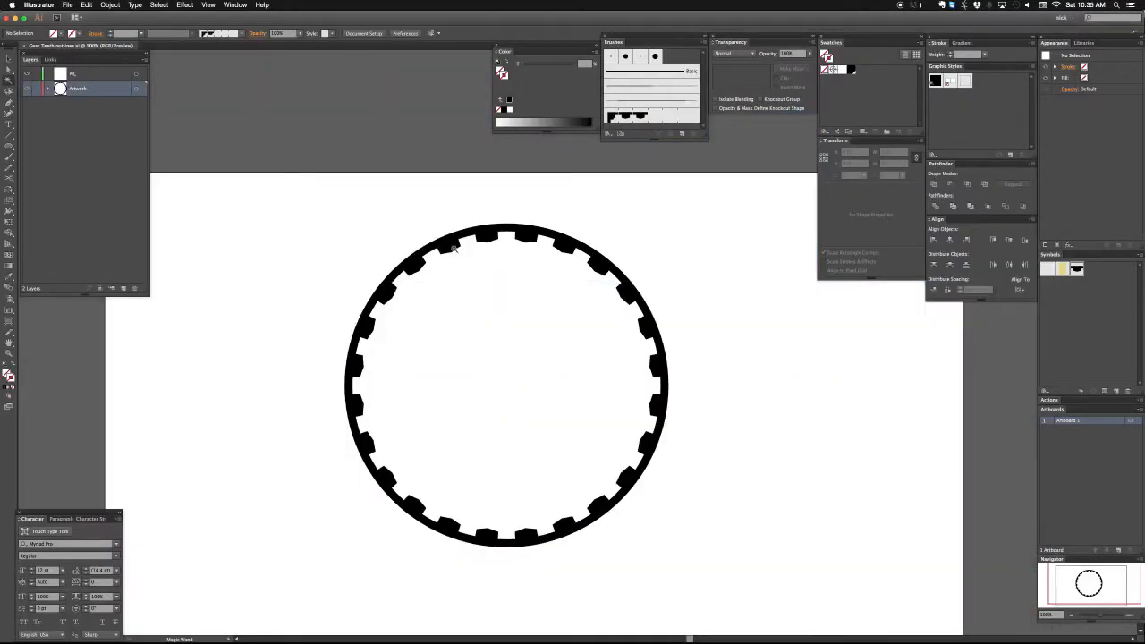
pyautogui.press('v')
pyautogui.click(452, 247)
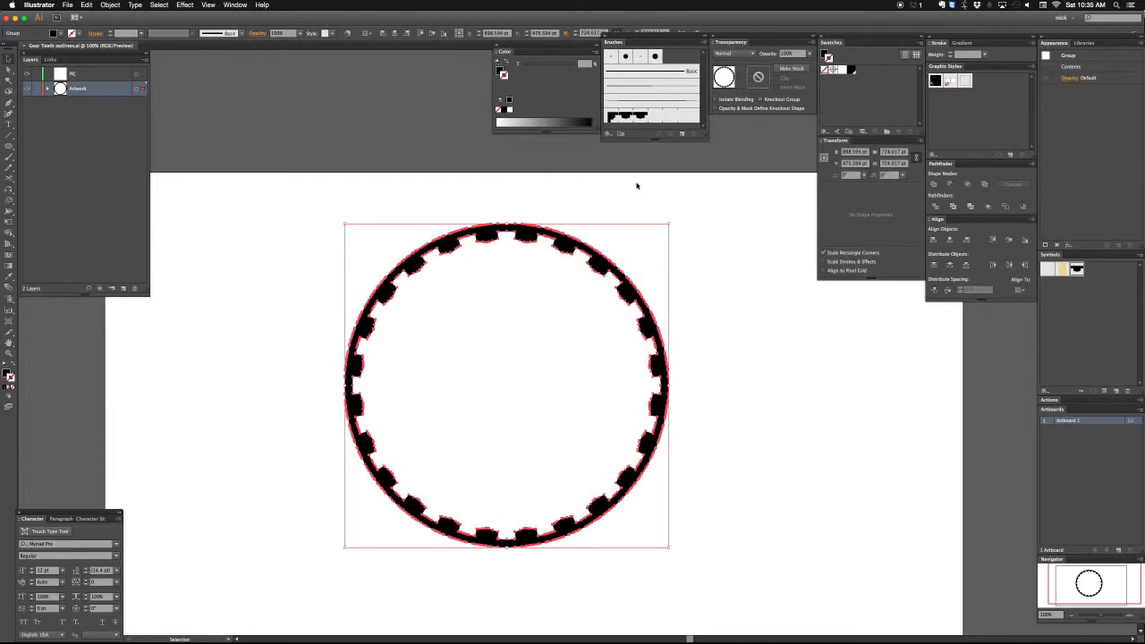
pyautogui.click(639, 184)
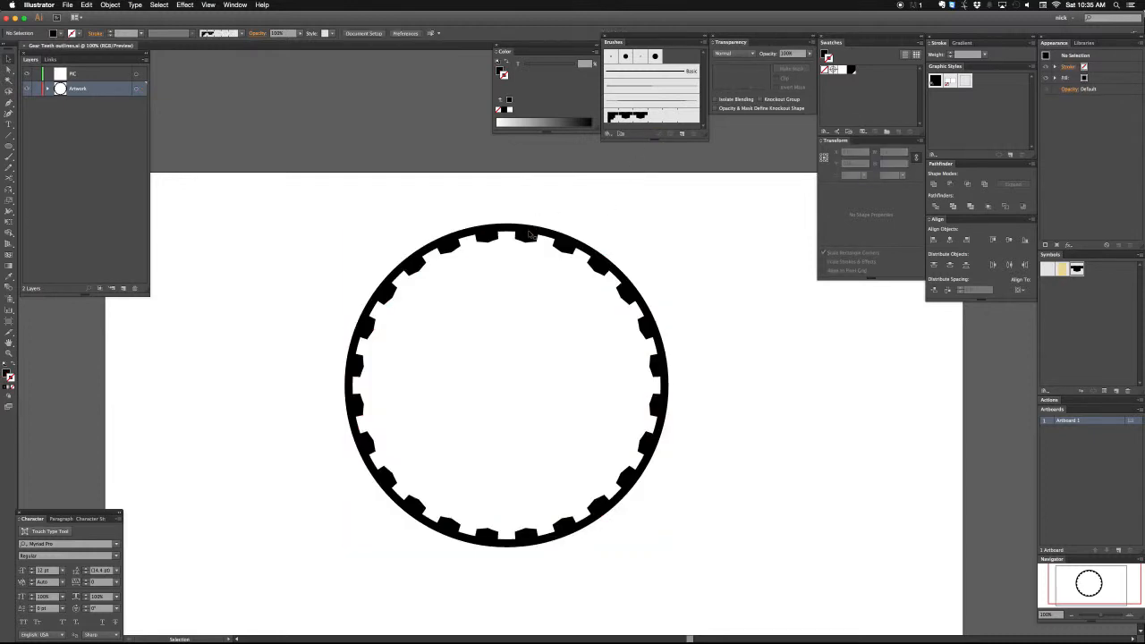
pyautogui.moveTo(439, 193); pyautogui.dragTo(567, 328)
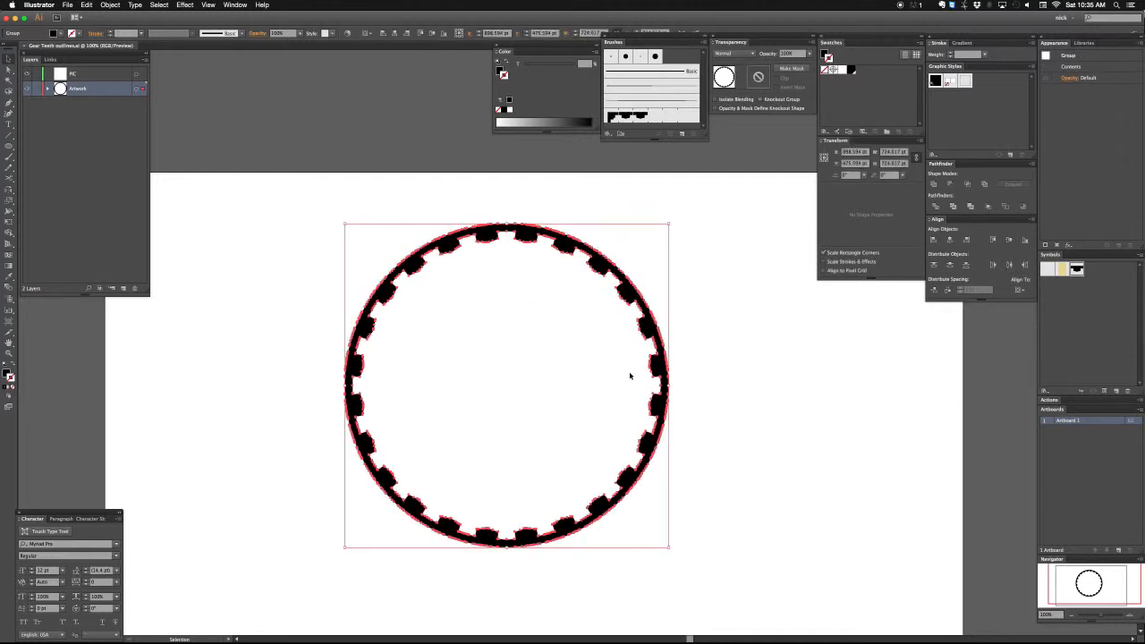
pyautogui.click(761, 353)
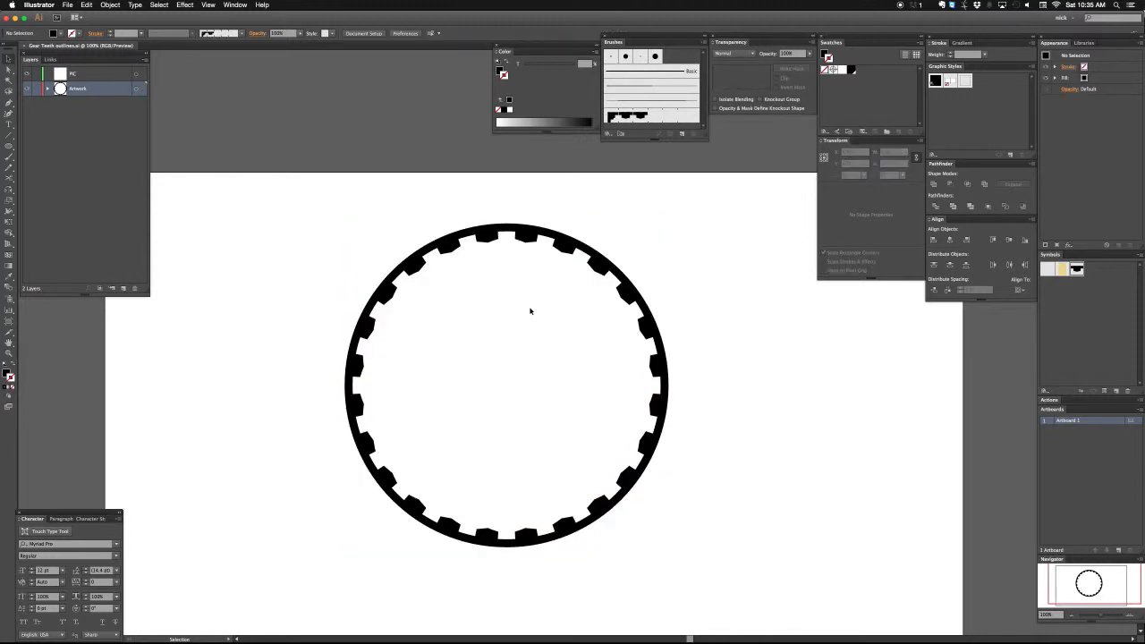
# Step: Examine the gear teeth ring's vector paths in Outline view, then return to the normal preview
pyautogui.press('a')
pyautogui.click(528, 238)
pyautogui.press('super+y')
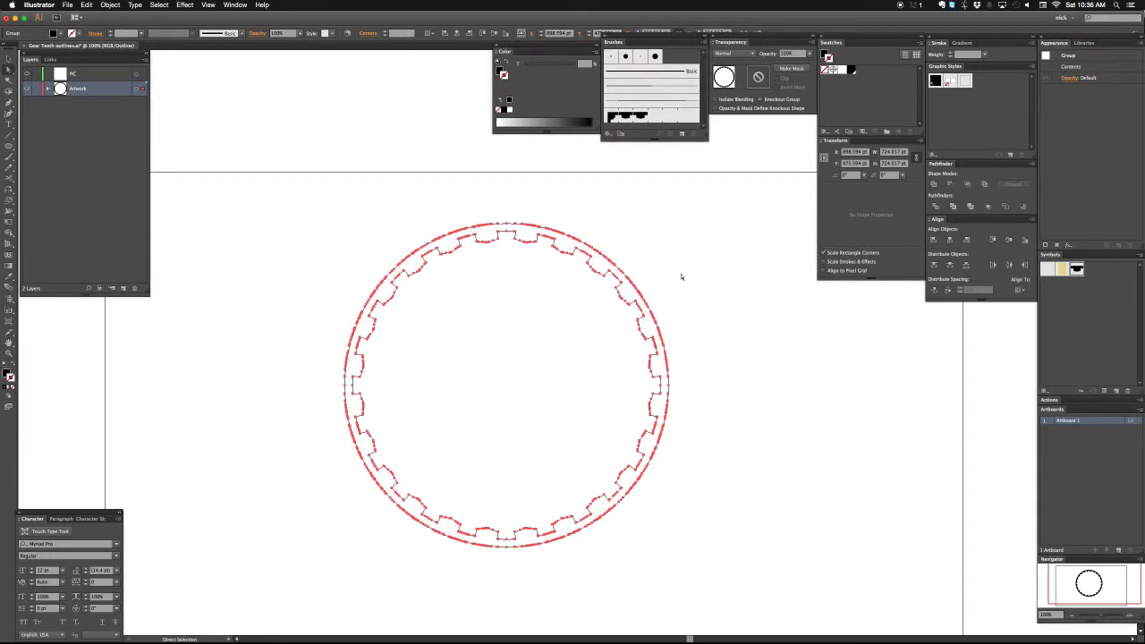
pyautogui.click(681, 277)
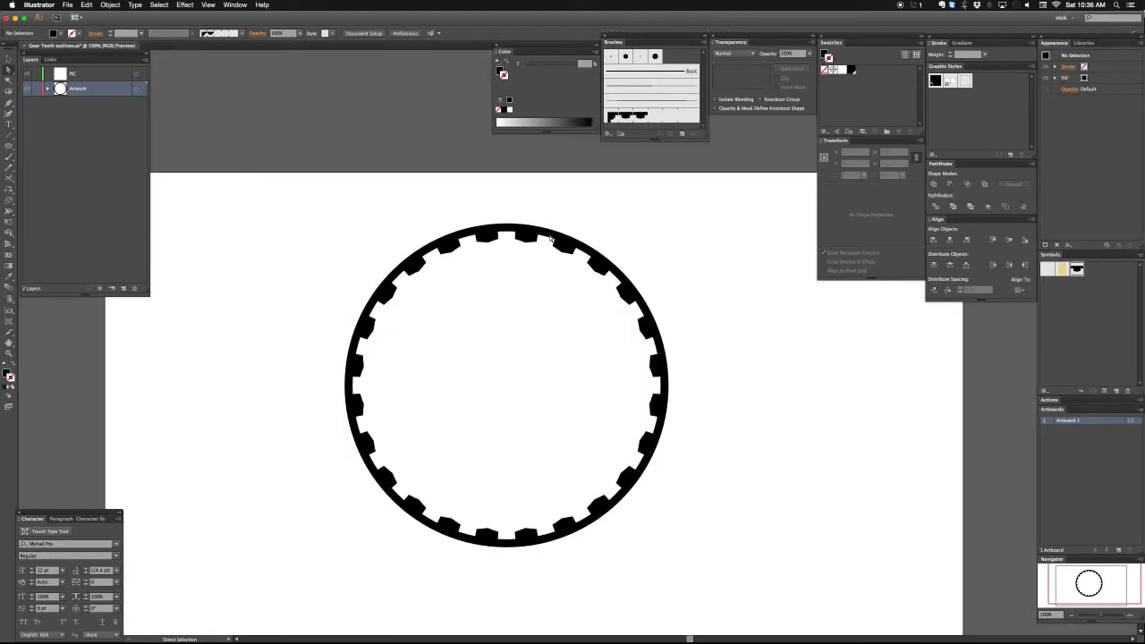
pyautogui.press('super+y')
# Step: Save the artwork over Gear Teeth outlines.ai in the Cinema 4D folder, using the Illustrator 8 legacy format
pyautogui.press('super')
pyautogui.press('super+shift+s')
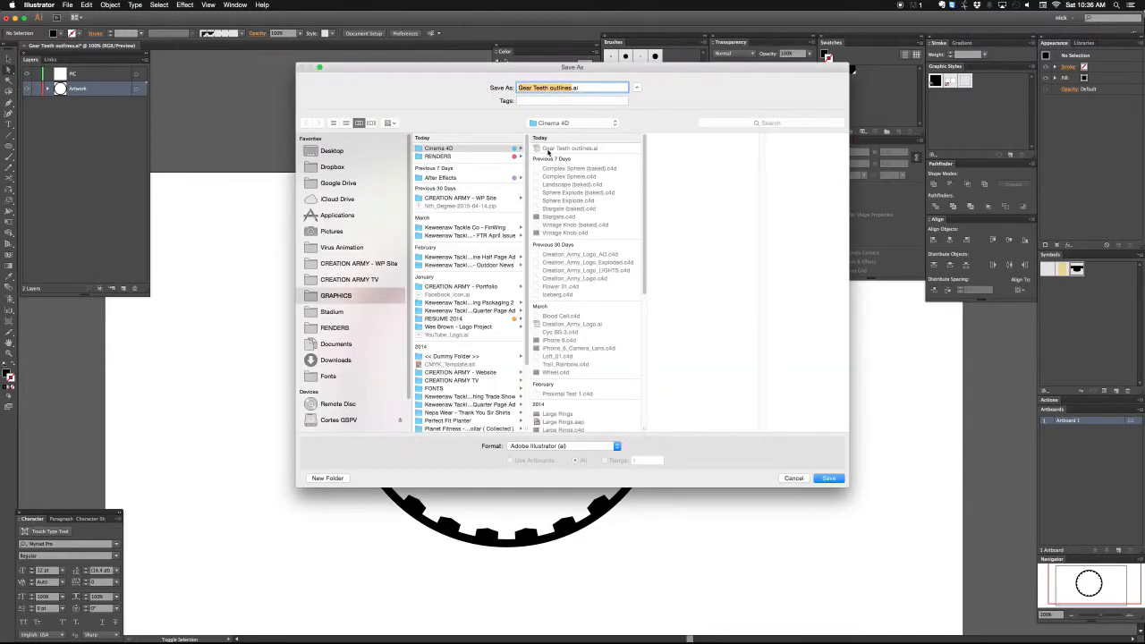
pyautogui.click(548, 150)
pyautogui.click(825, 479)
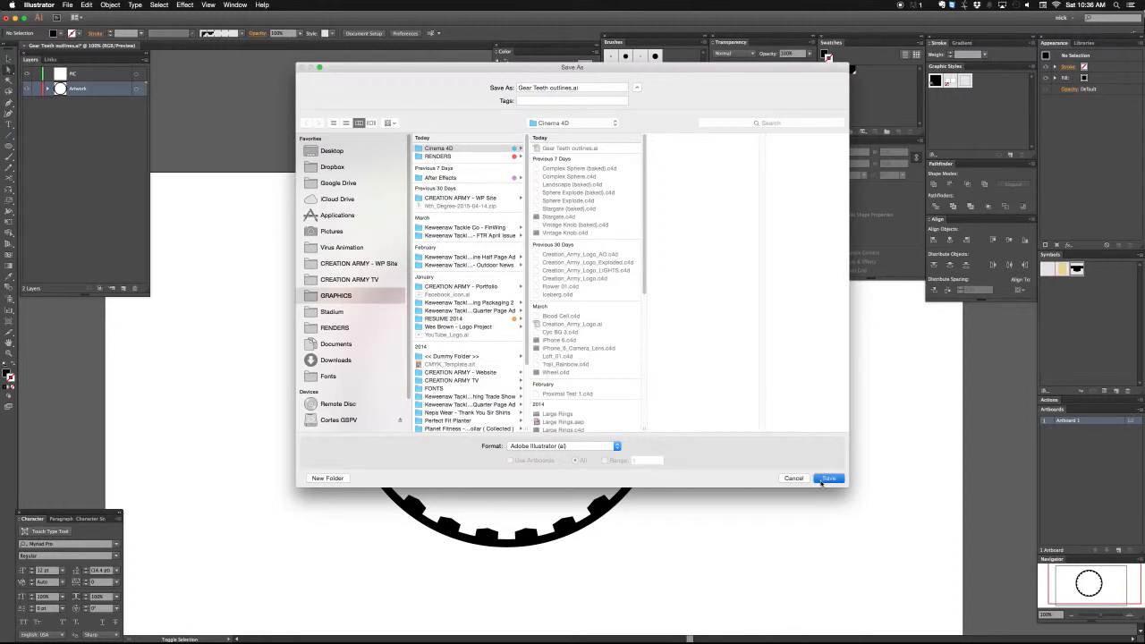
pyautogui.click(630, 131)
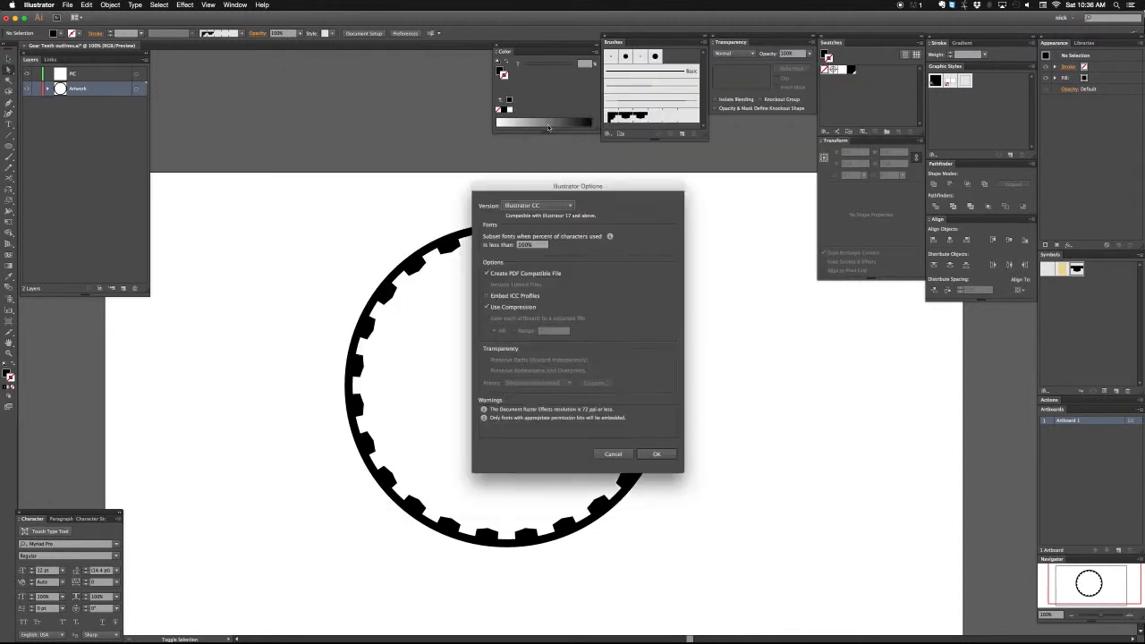
pyautogui.click(544, 205)
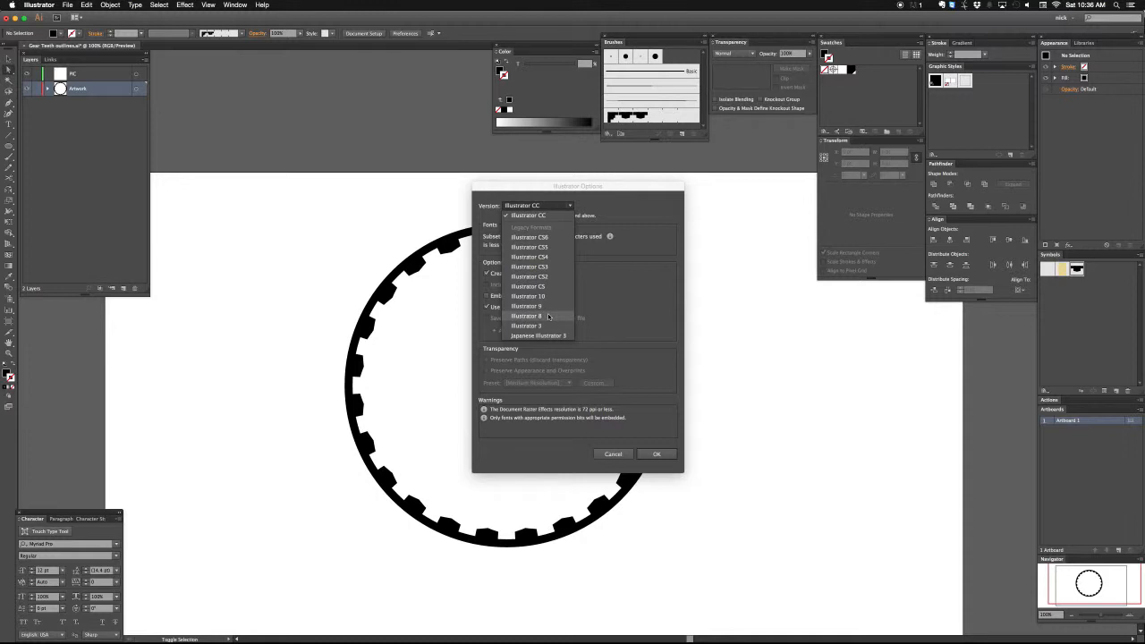
pyautogui.click(549, 318)
pyautogui.click(626, 451)
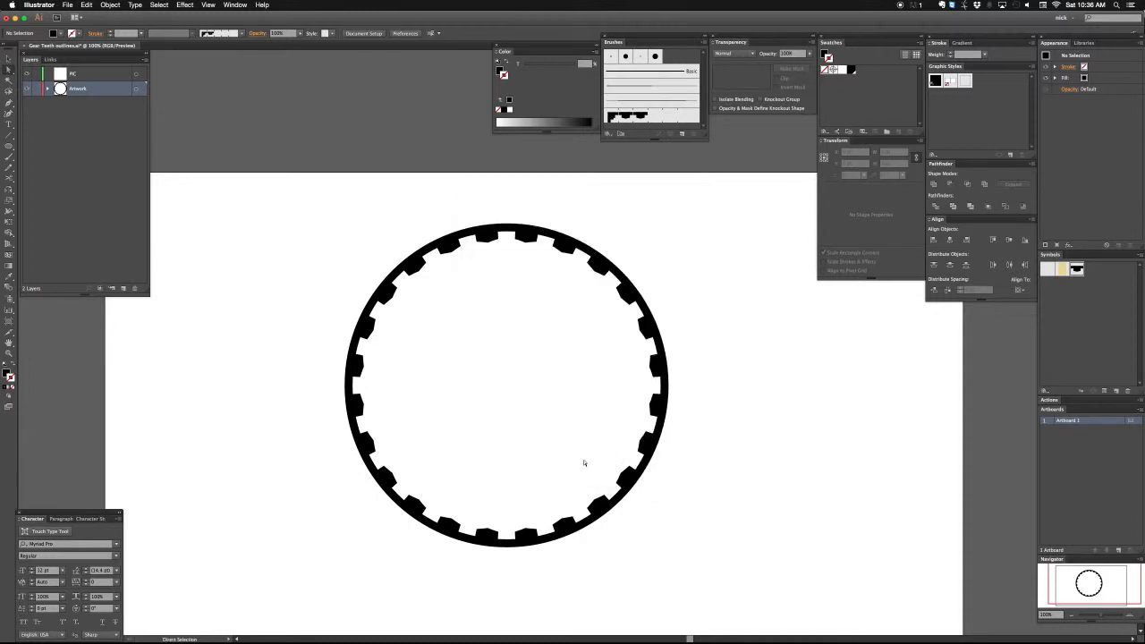
# Step: Switch to After Effects and create a composition named Stargate 2 with the 1280 x 720 preset at 30 frames per second
pyautogui.press('super+Tab')
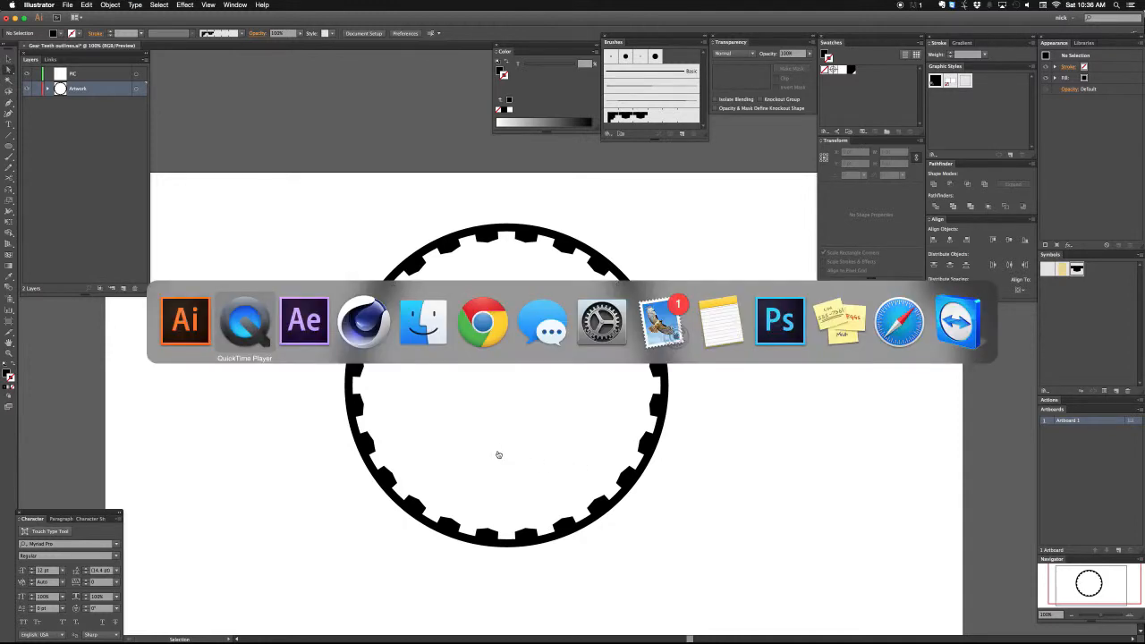
pyautogui.press('super+Tab')
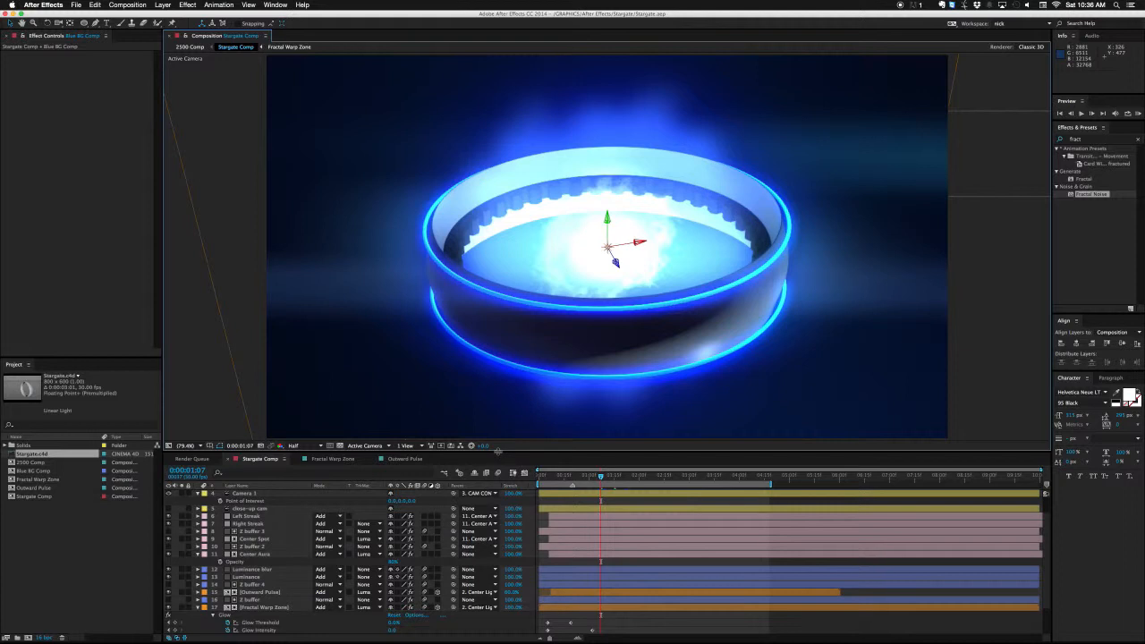
pyautogui.press('super+k')
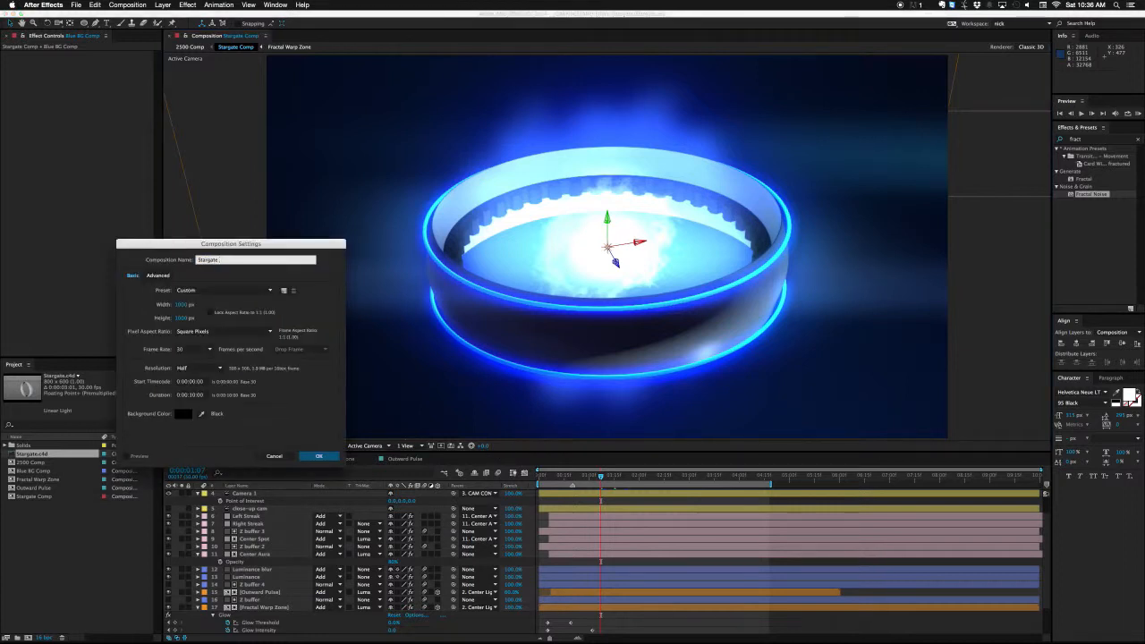
pyautogui.click(235, 290)
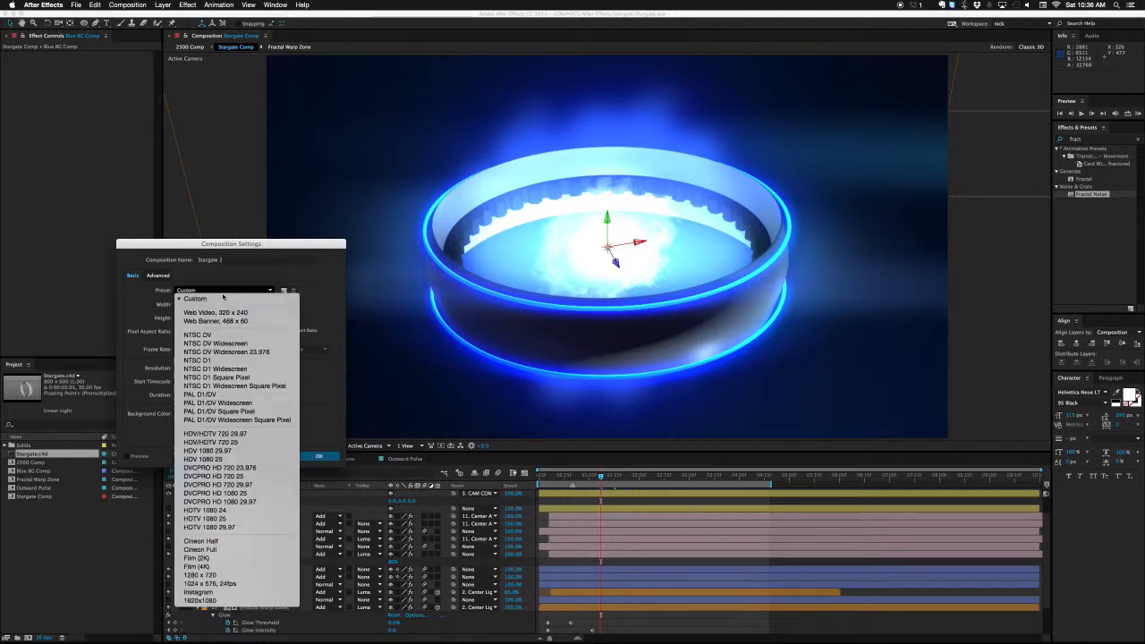
pyautogui.click(236, 575)
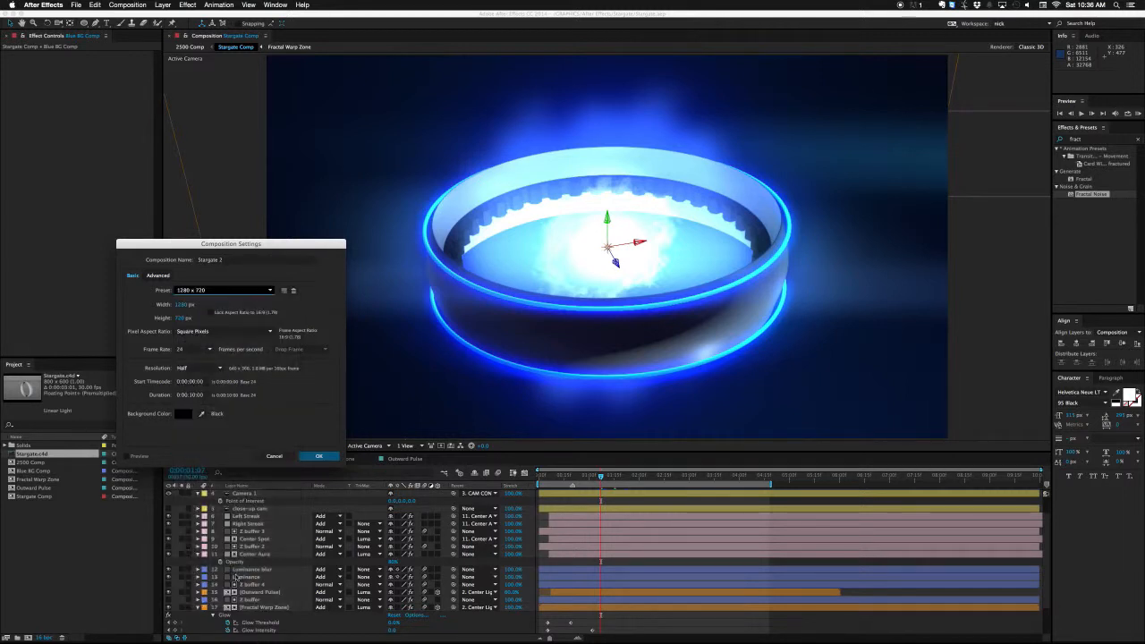
pyautogui.click(181, 349)
pyautogui.write('30')
pyautogui.press('Return')
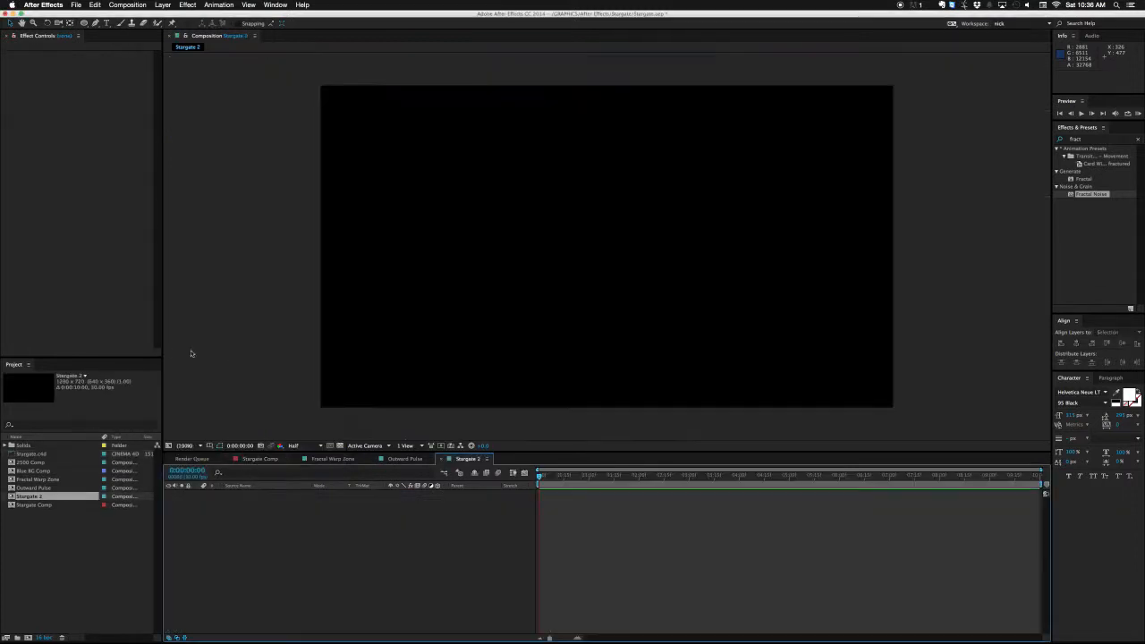
# Step: Add a new MAXON CINEMA 4D file layer to the composition, saved as Stargate 2 in the GRAPHICS/Cinema 4D folder
pyautogui.rightClick(243, 513)
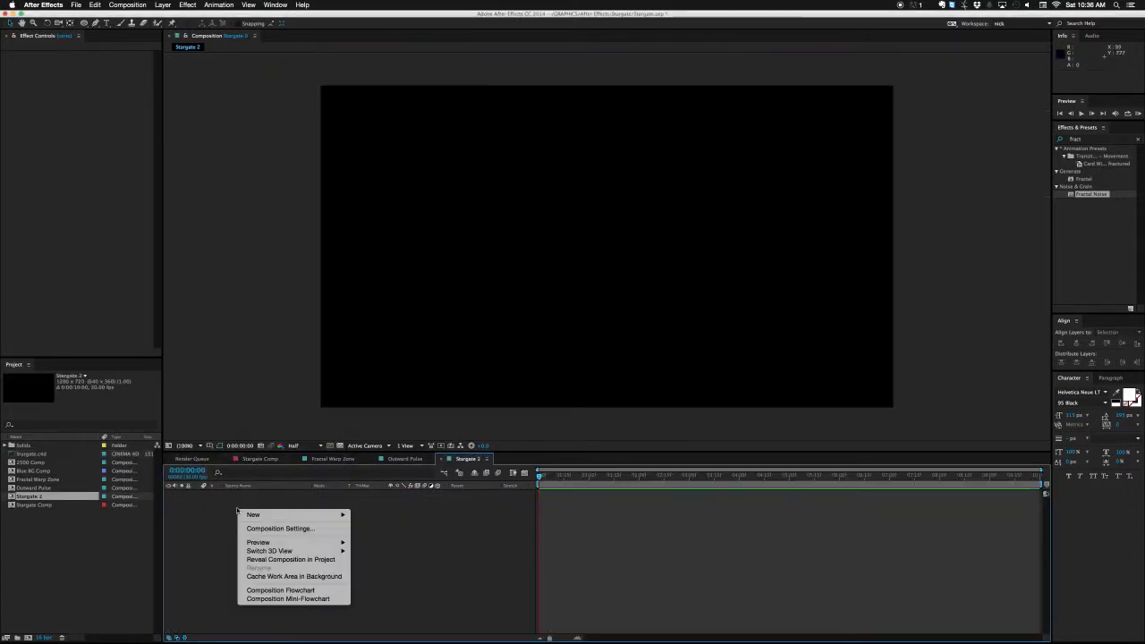
pyautogui.moveTo(265, 519)
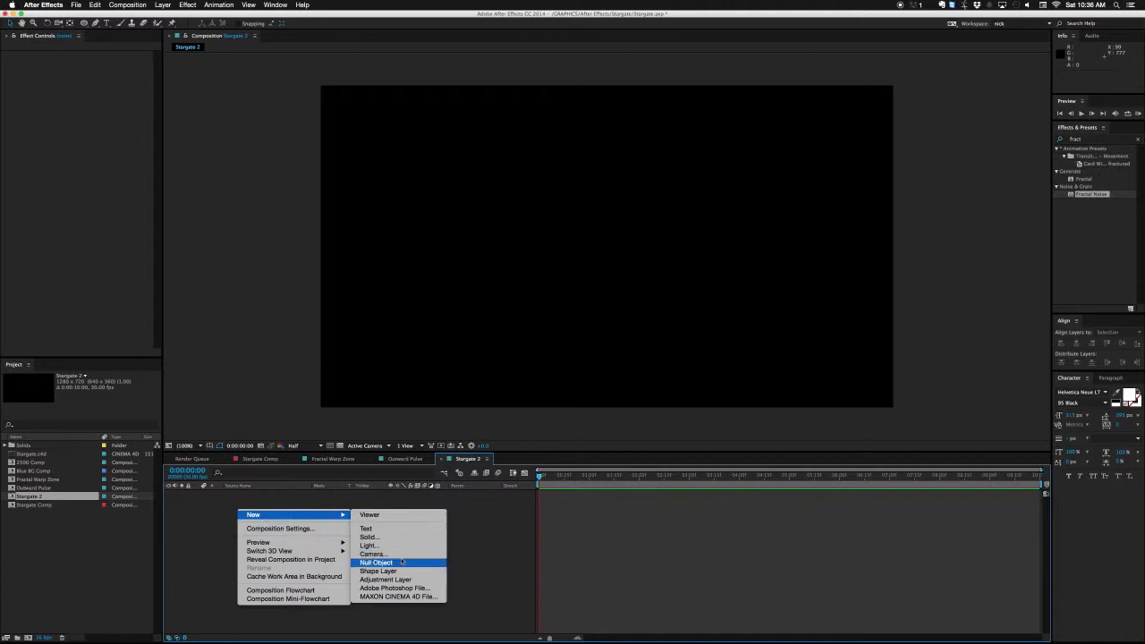
pyautogui.click(401, 602)
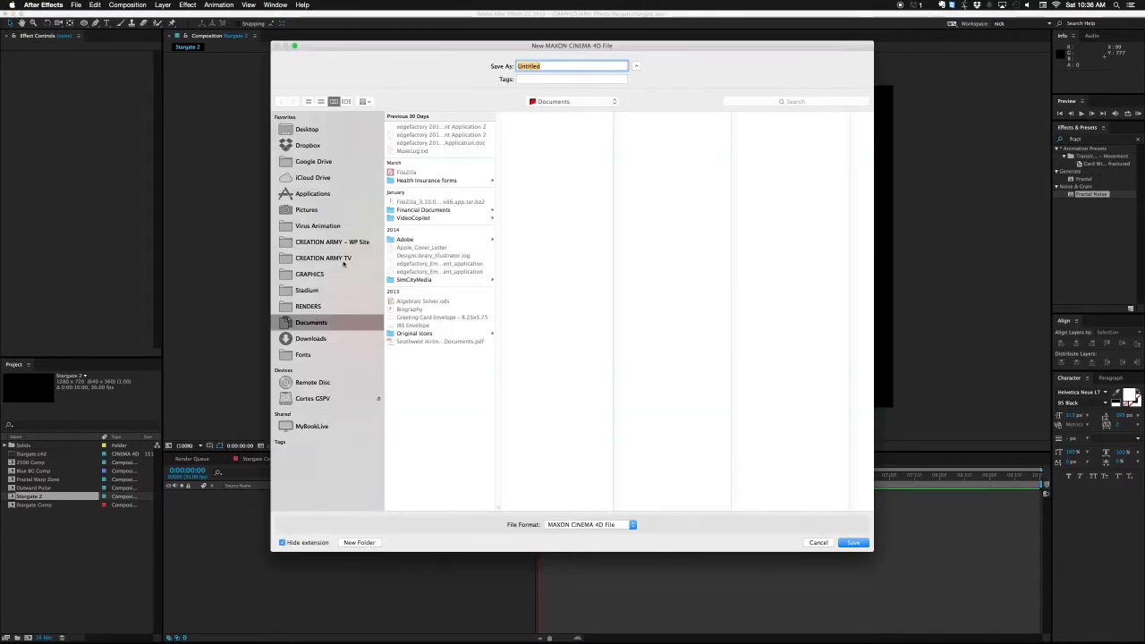
pyautogui.click(318, 275)
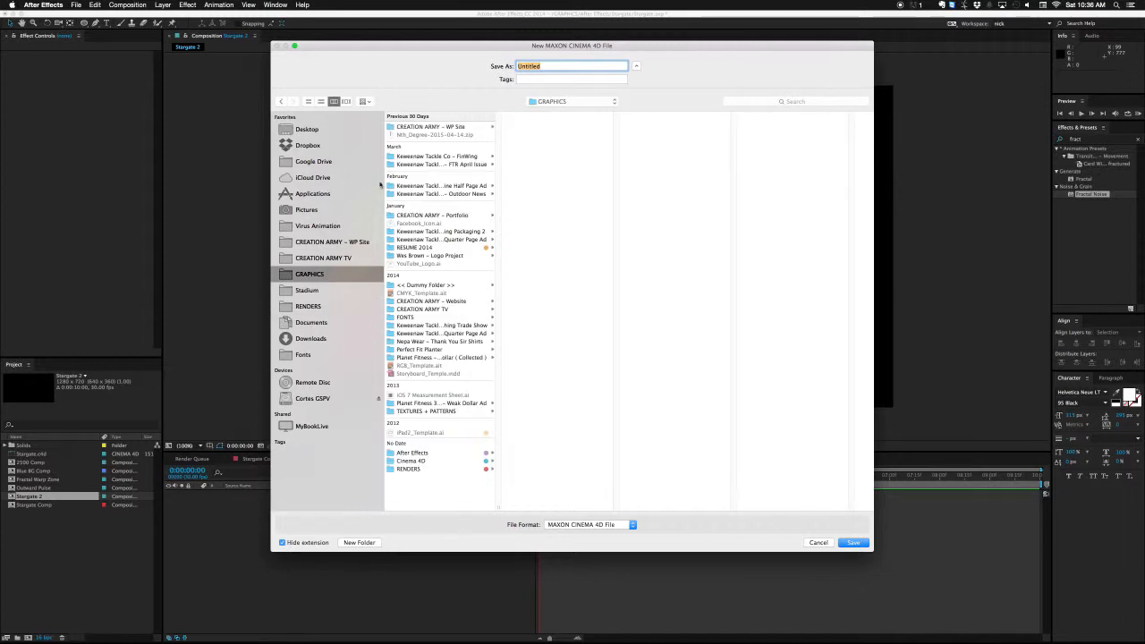
pyautogui.click(407, 127)
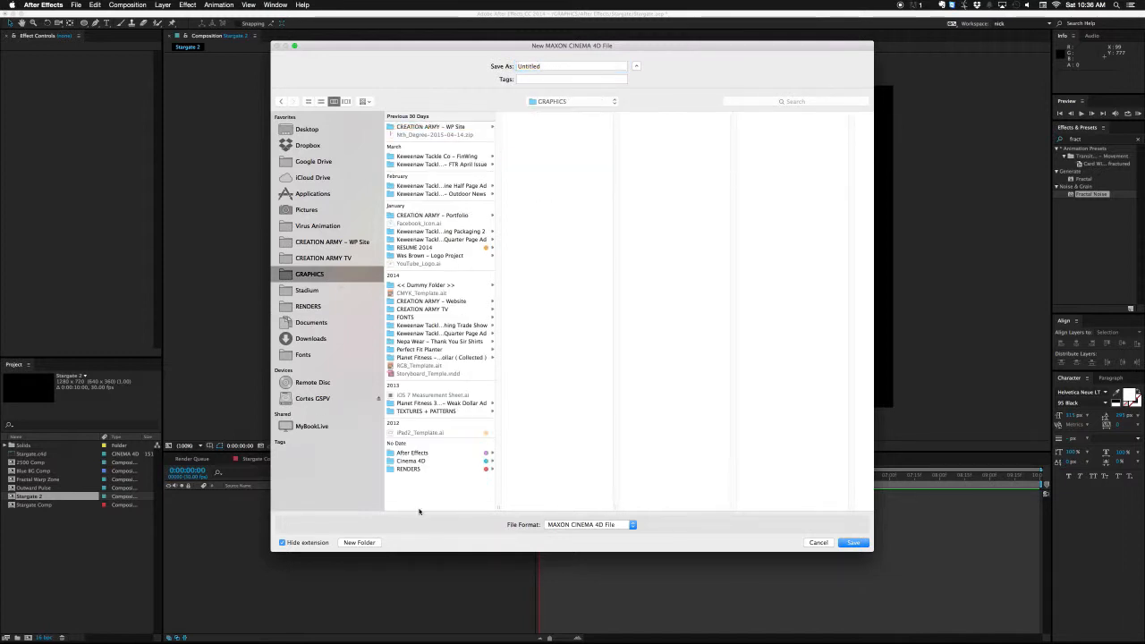
pyautogui.click(411, 461)
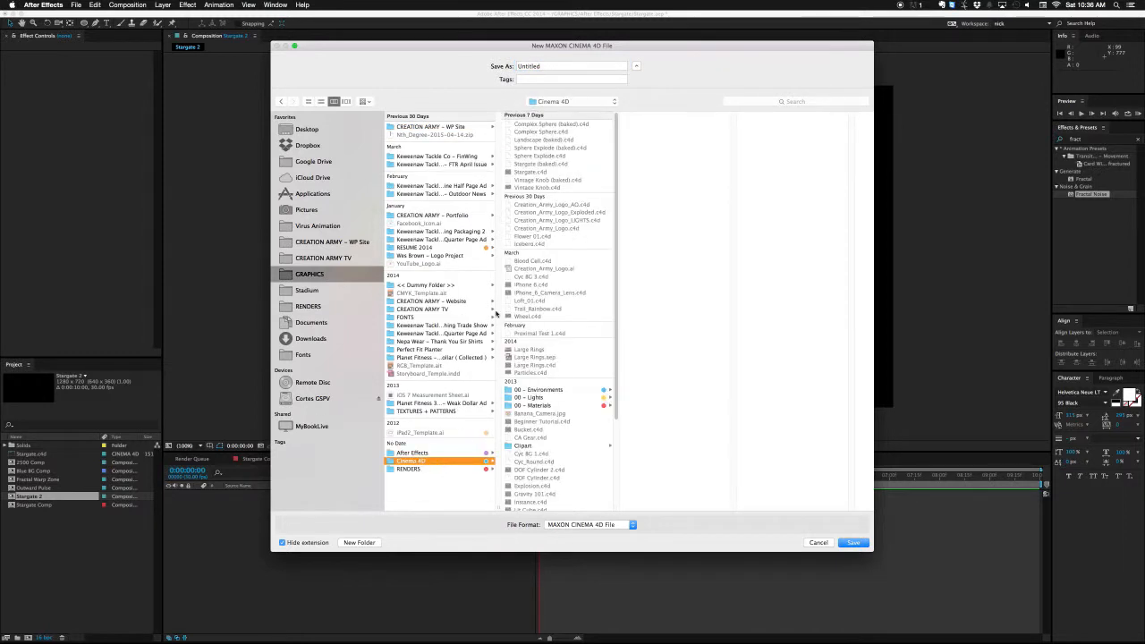
pyautogui.doubleClick(538, 68)
pyautogui.write('Stargate 2')
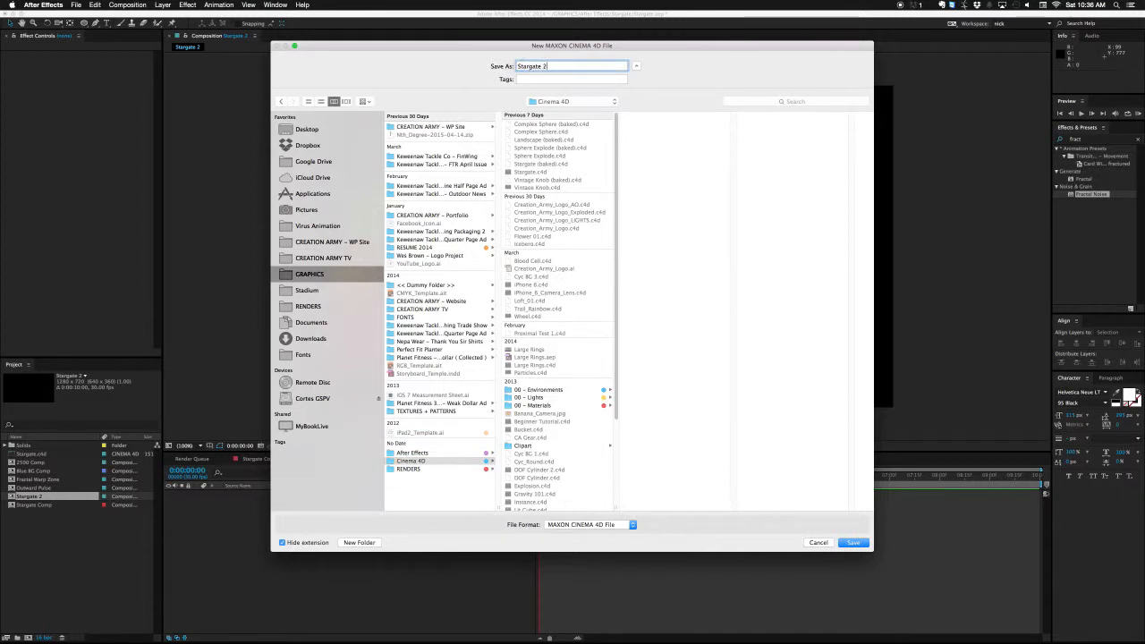
pyautogui.press('Return')
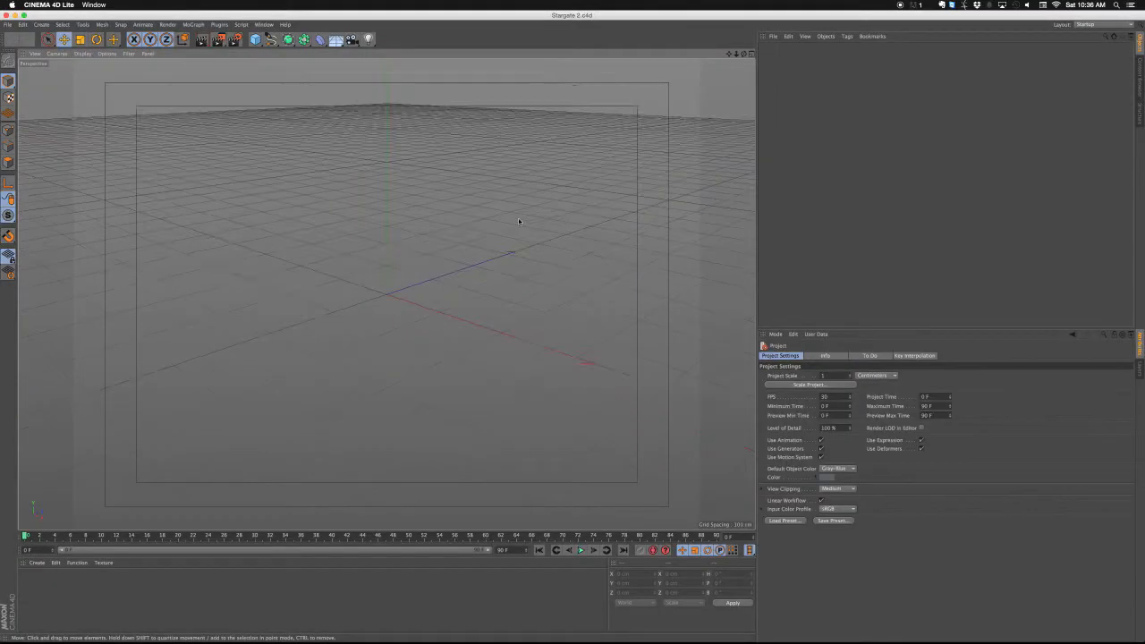
# Step: Set the render output resolution to 1280 x 720 pixels in the render settings and close them
pyautogui.click(236, 41)
pyautogui.moveTo(198, 54); pyautogui.dragTo(116, 62)
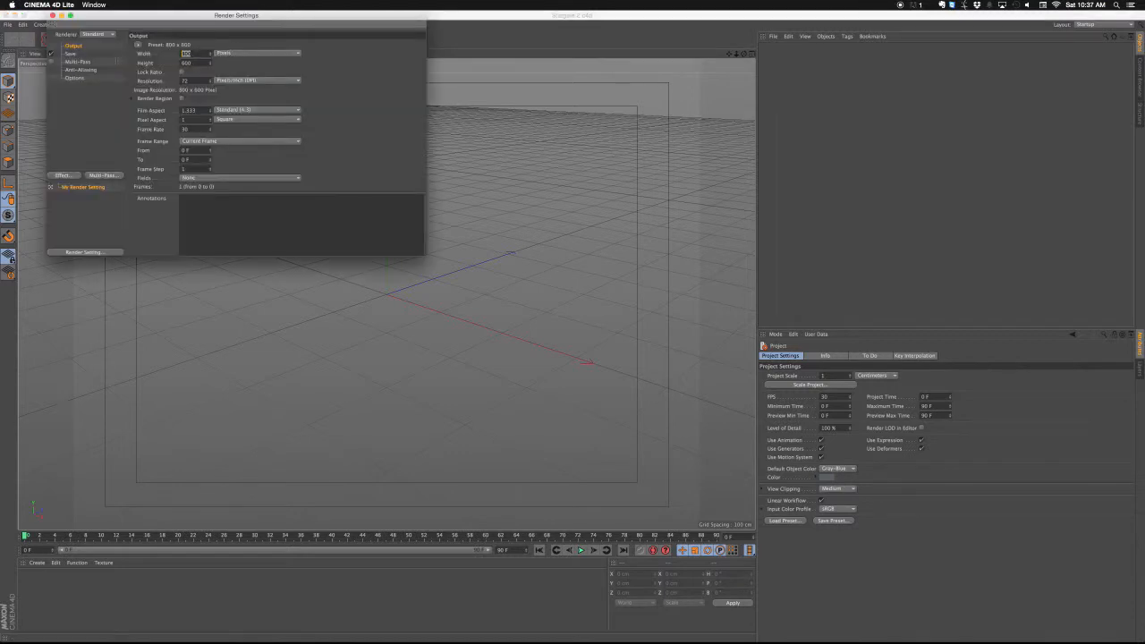
pyautogui.write('1920')
pyautogui.press('Tab')
pyautogui.write('1')
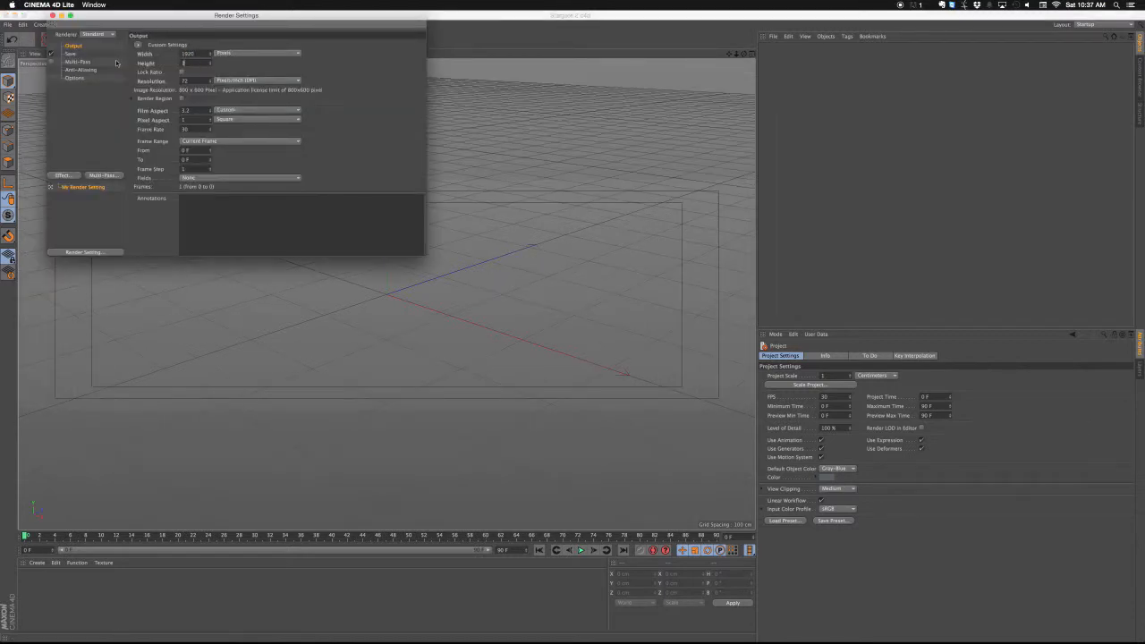
pyautogui.write('6')
pyautogui.press('Return')
pyautogui.write('128')
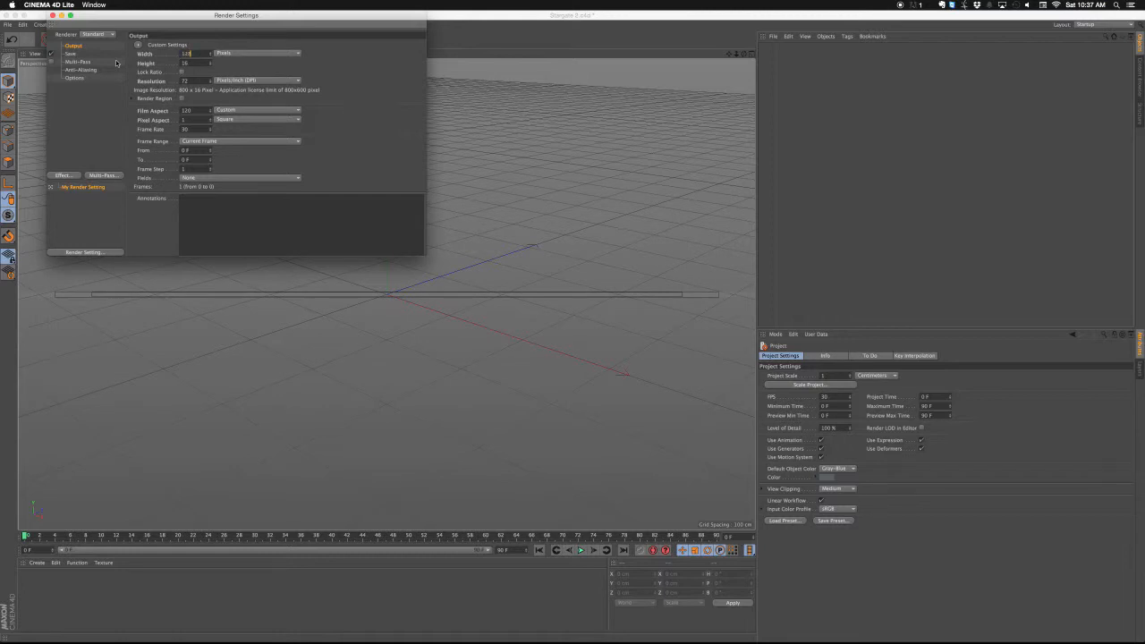
pyautogui.write('0')
pyautogui.press('Tab')
pyautogui.write('720')
pyautogui.press('Return')
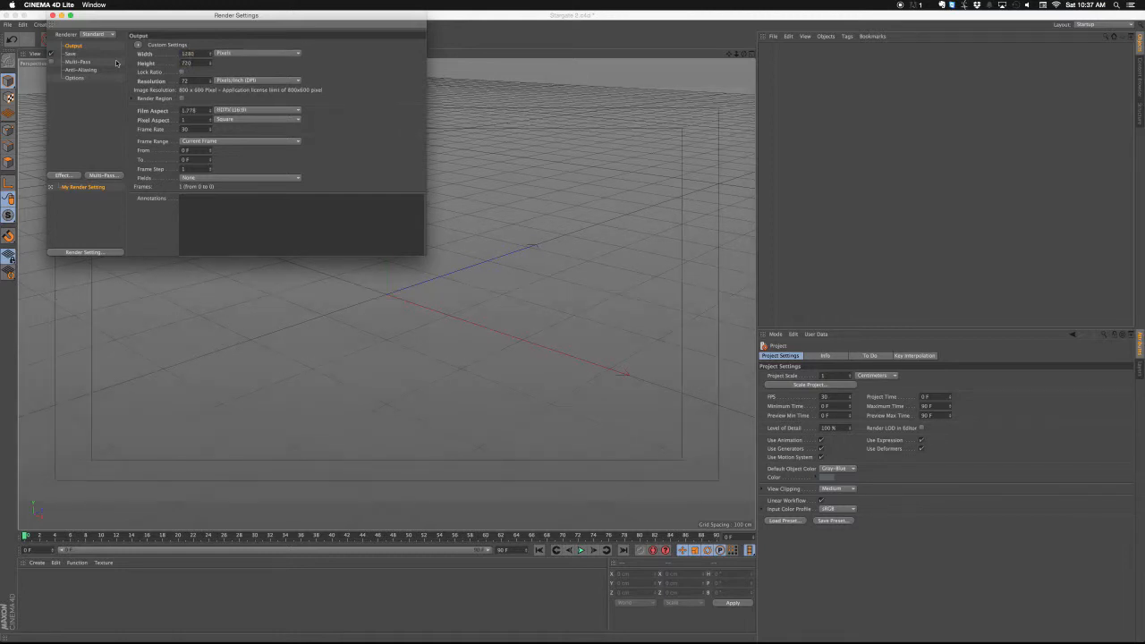
pyautogui.click(52, 16)
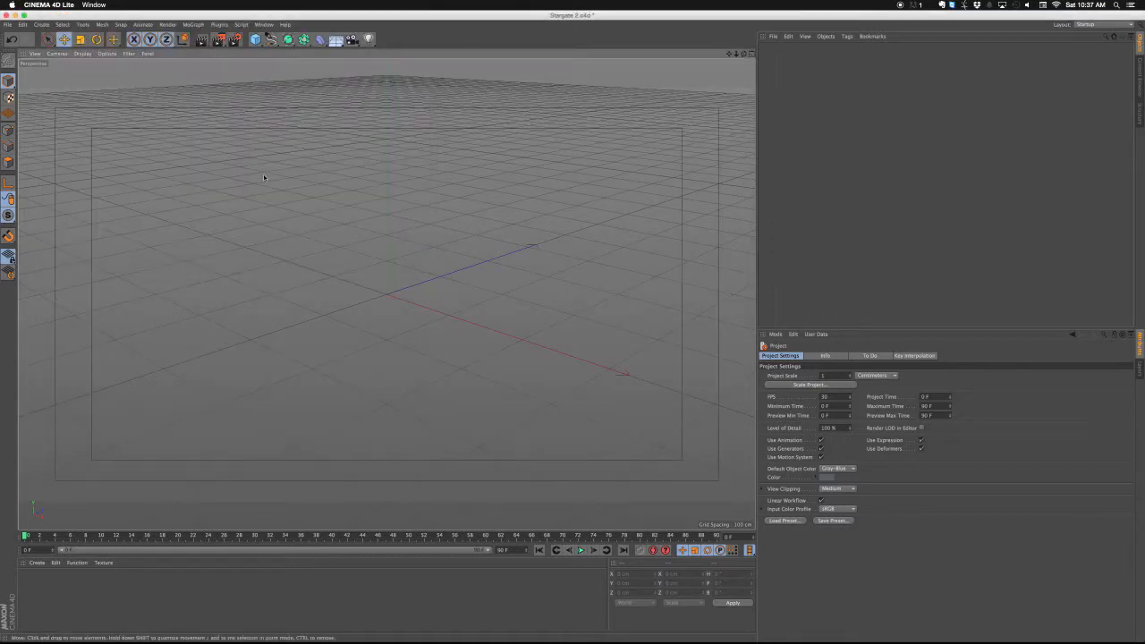
# Step: Merge Gear Teeth outlines.ai from the Cinema 4D folder into the scene, importing it with splines connected
pyautogui.click(7, 24)
pyautogui.click(18, 48)
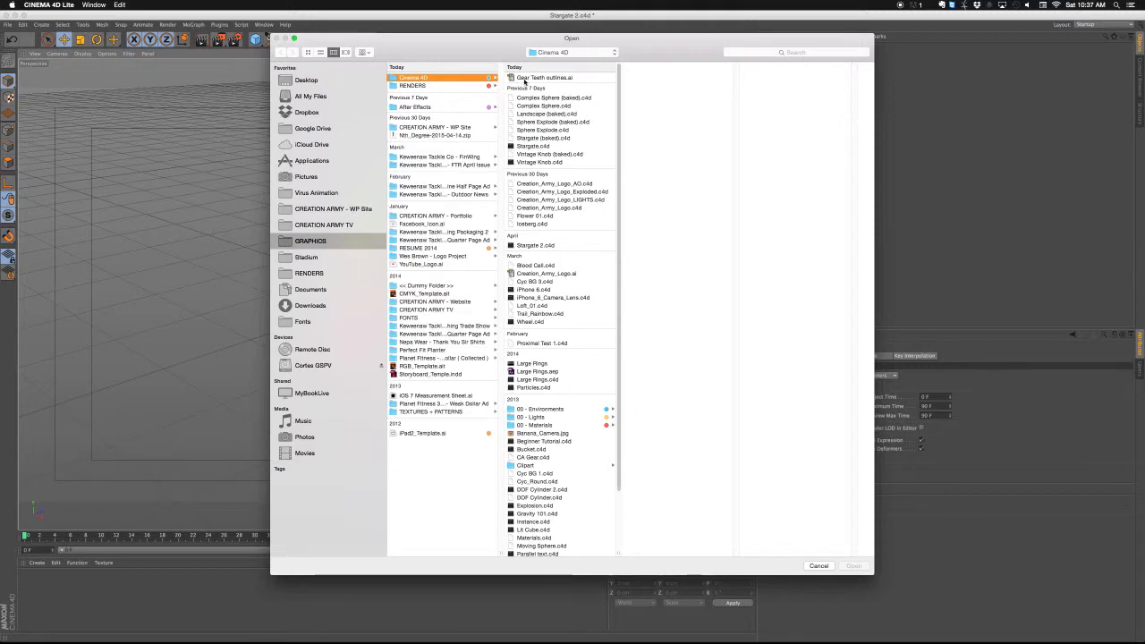
pyautogui.click(537, 78)
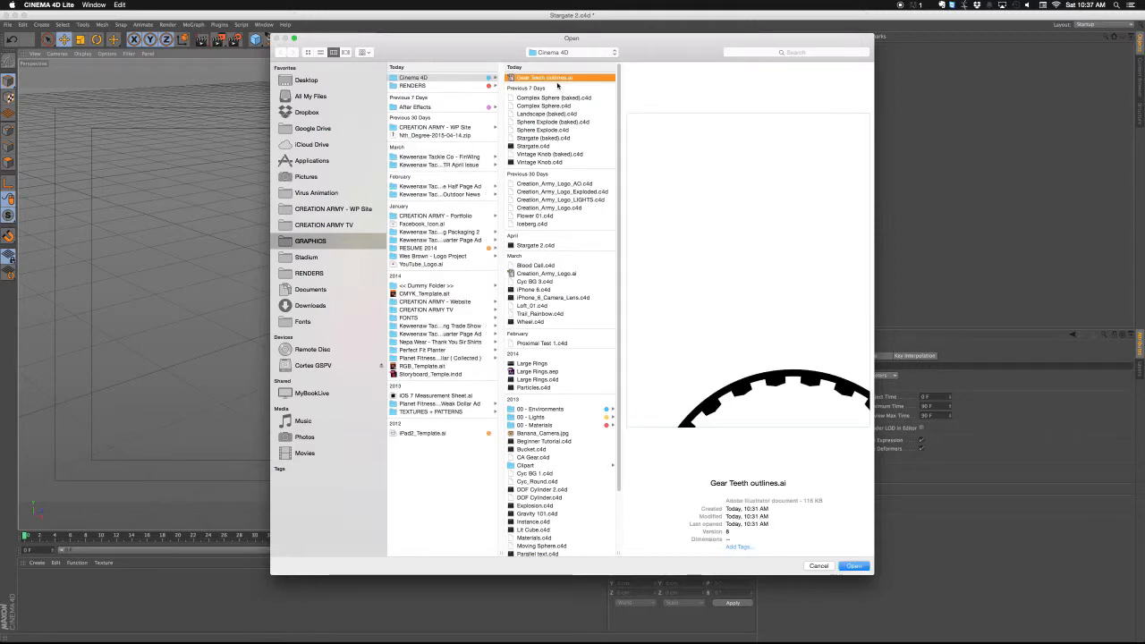
pyautogui.press('Return')
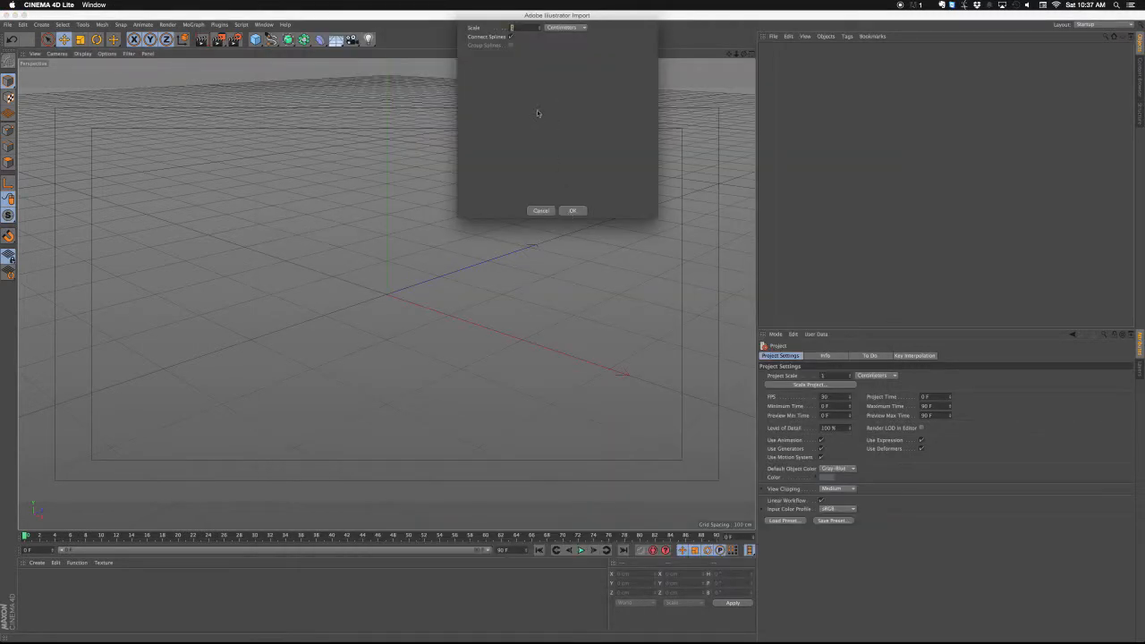
pyautogui.click(573, 211)
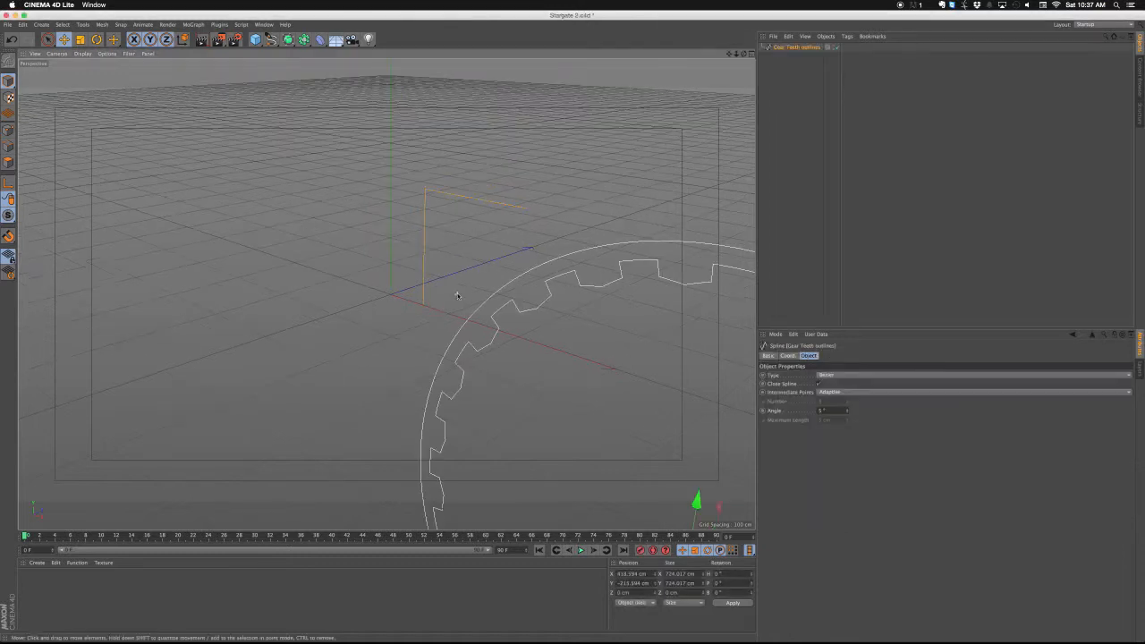
# Step: Centre the imported gear teeth spline at the origin by setting its X and Y positions to 0 cm
pyautogui.scroll(-2, 457, 297)
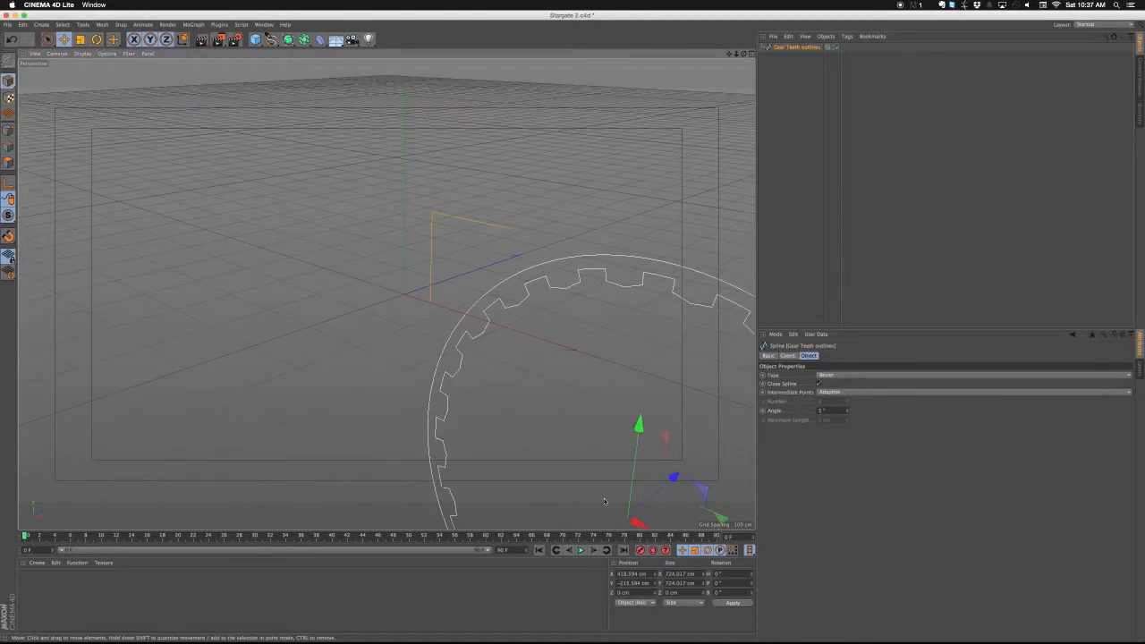
pyautogui.click(680, 574)
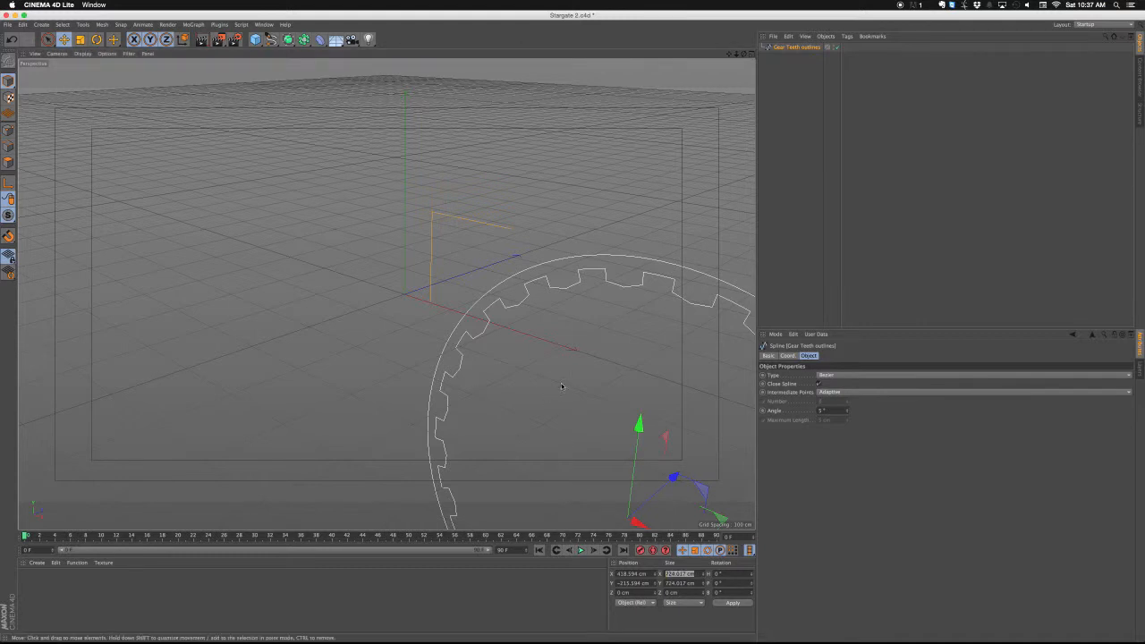
pyautogui.keyDown('alt'); pyautogui.moveTo(562, 386); pyautogui.dragTo(444, 351); pyautogui.keyUp('alt')
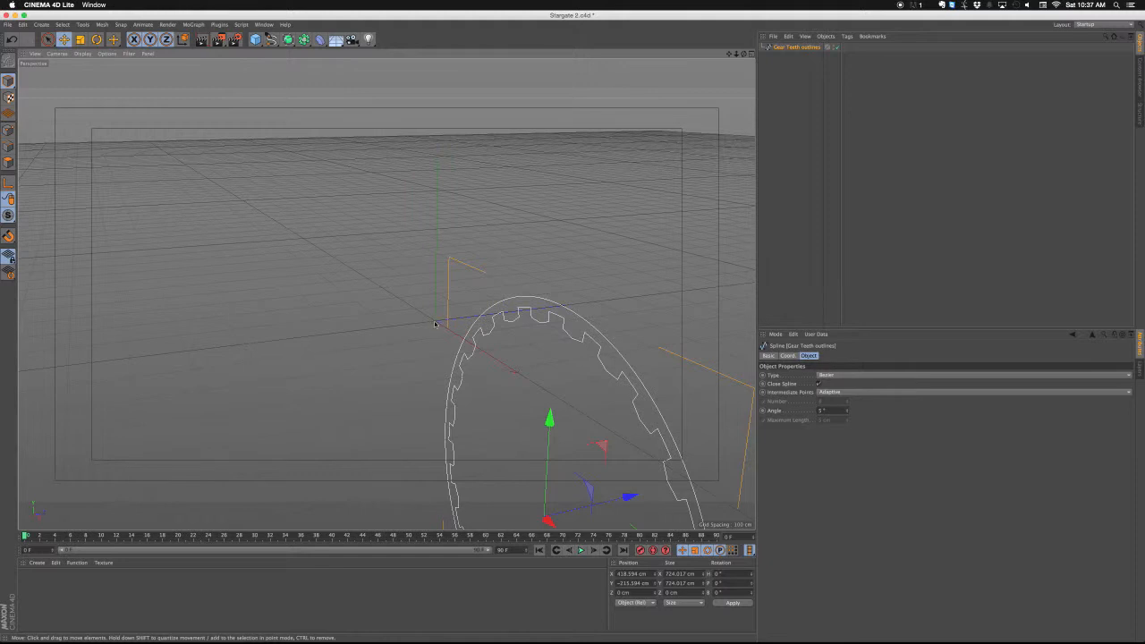
pyautogui.doubleClick(633, 573)
pyautogui.write('0')
pyautogui.press('Tab')
pyautogui.write('0')
pyautogui.press('Return')
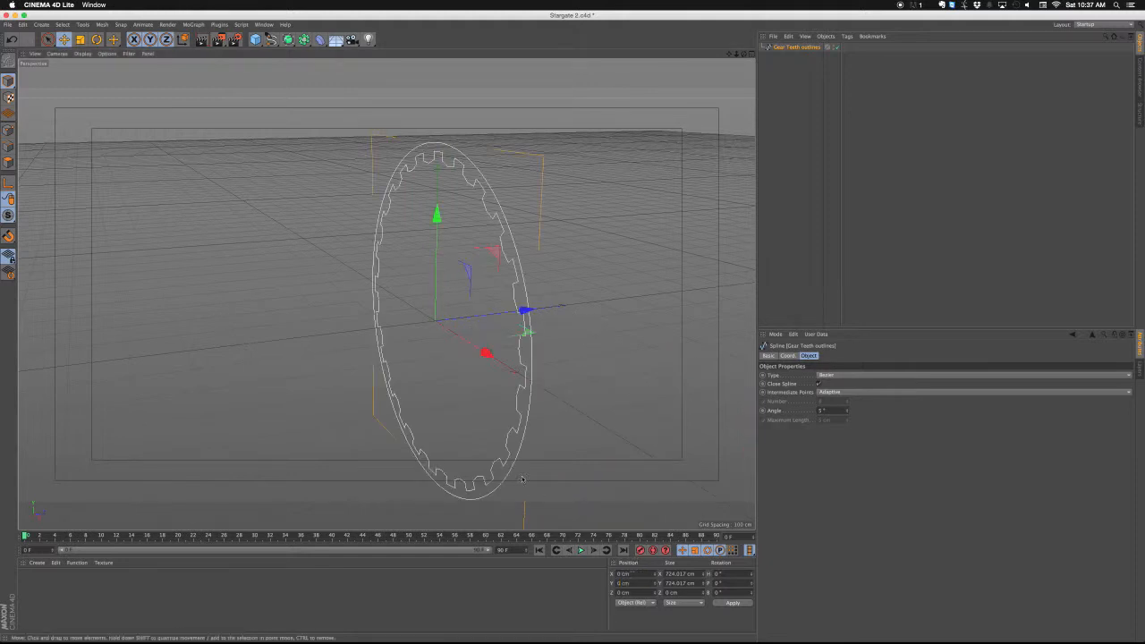
# Step: Scale the gear teeth spline down in the X and Y directions to about 145 cm
pyautogui.keyDown('alt'); pyautogui.moveTo(439, 370); pyautogui.dragTo(384, 294); pyautogui.keyUp('alt')
pyautogui.press('t')
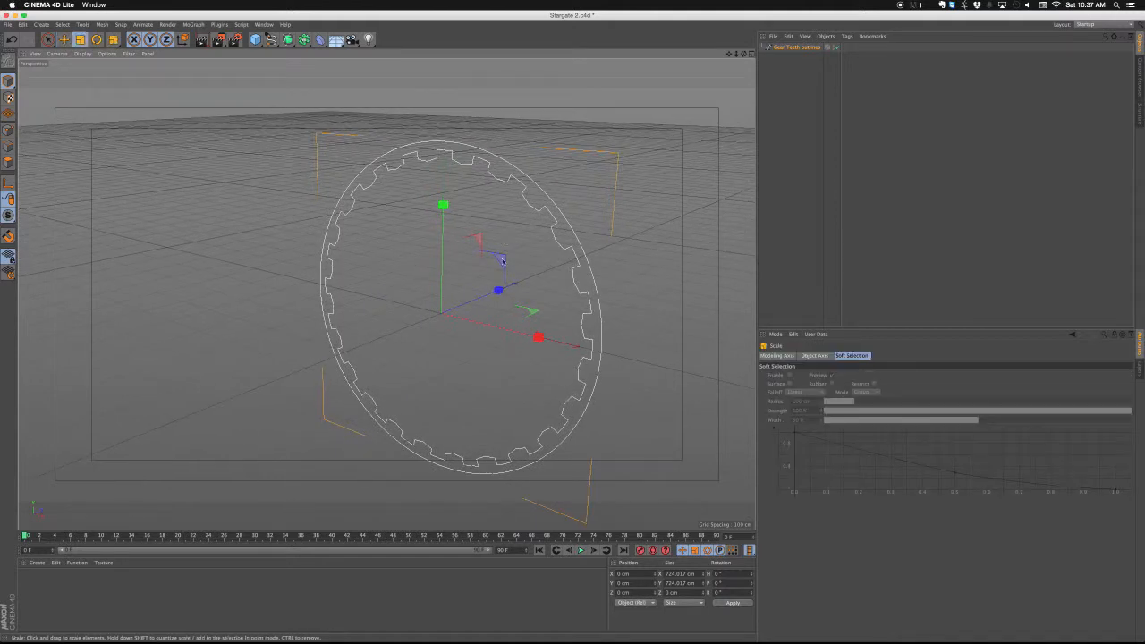
pyautogui.moveTo(499, 261); pyautogui.dragTo(430, 338)
pyautogui.scroll(3, 430, 337)
pyautogui.scroll(5, 484, 282)
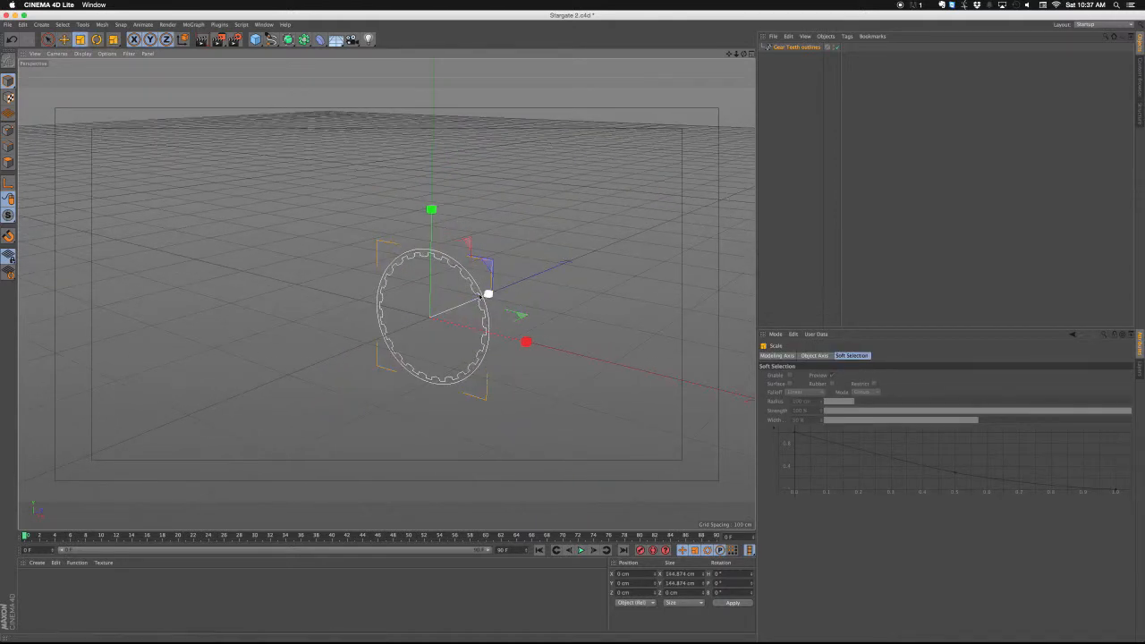
pyautogui.scroll(3, 486, 284)
pyautogui.keyDown('alt'); pyautogui.moveTo(486, 284); pyautogui.dragTo(468, 282); pyautogui.keyUp('alt')
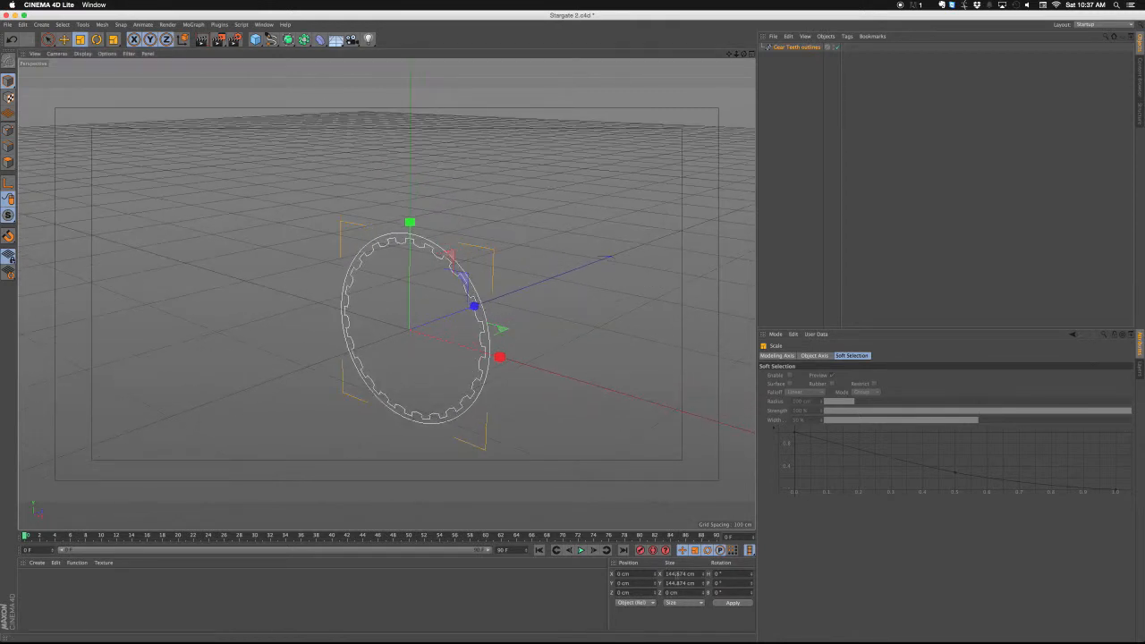
# Step: Set the gear teeth spline's X and Y size to exactly 100 cm
pyautogui.doubleClick(680, 574)
pyautogui.write('6')
pyautogui.press('Tab')
pyautogui.write('100')
pyautogui.press('Return')
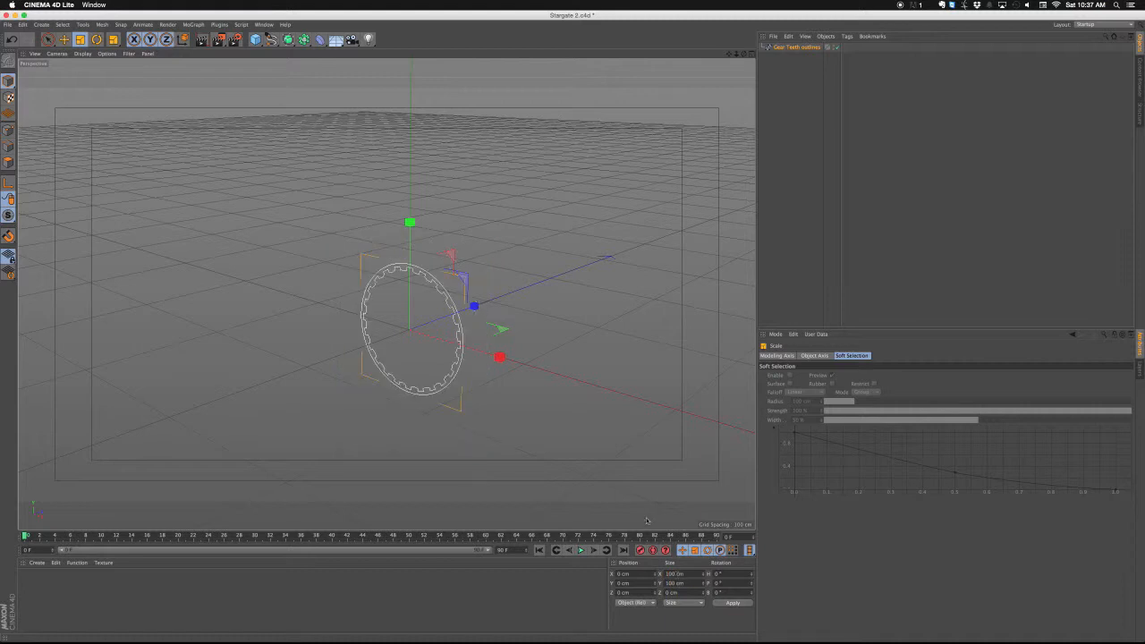
# Step: Place the gear teeth spline inside an Extrude object and set its Z movement to 6 cm
pyautogui.click(795, 49)
pyautogui.moveTo(288, 39); pyautogui.dragTo(399, 45)
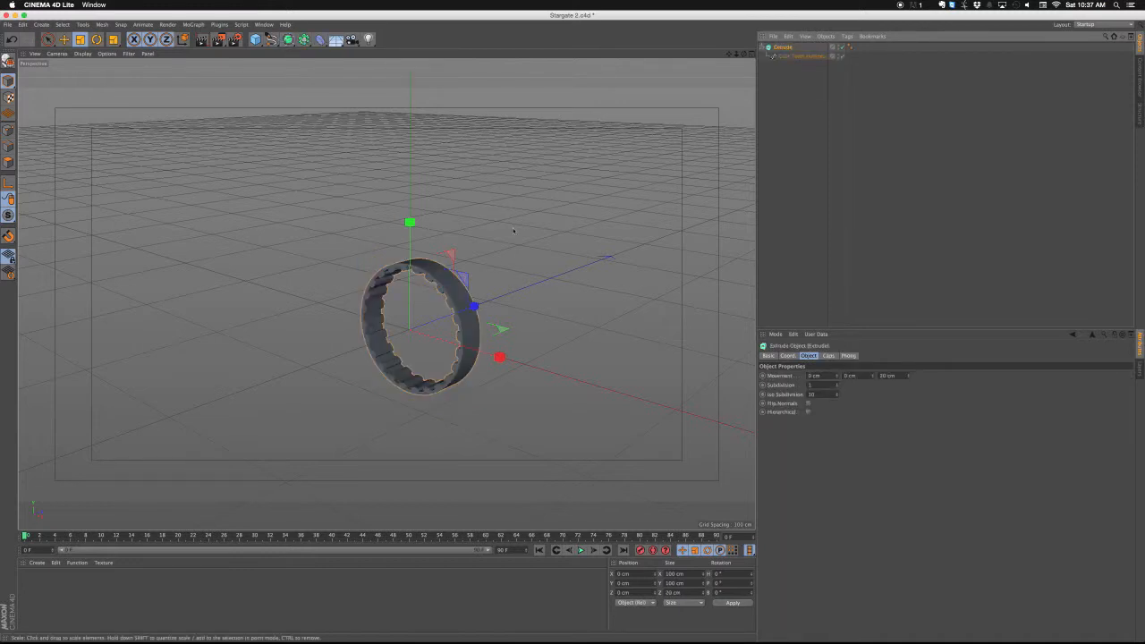
pyautogui.scroll(7, 443, 296)
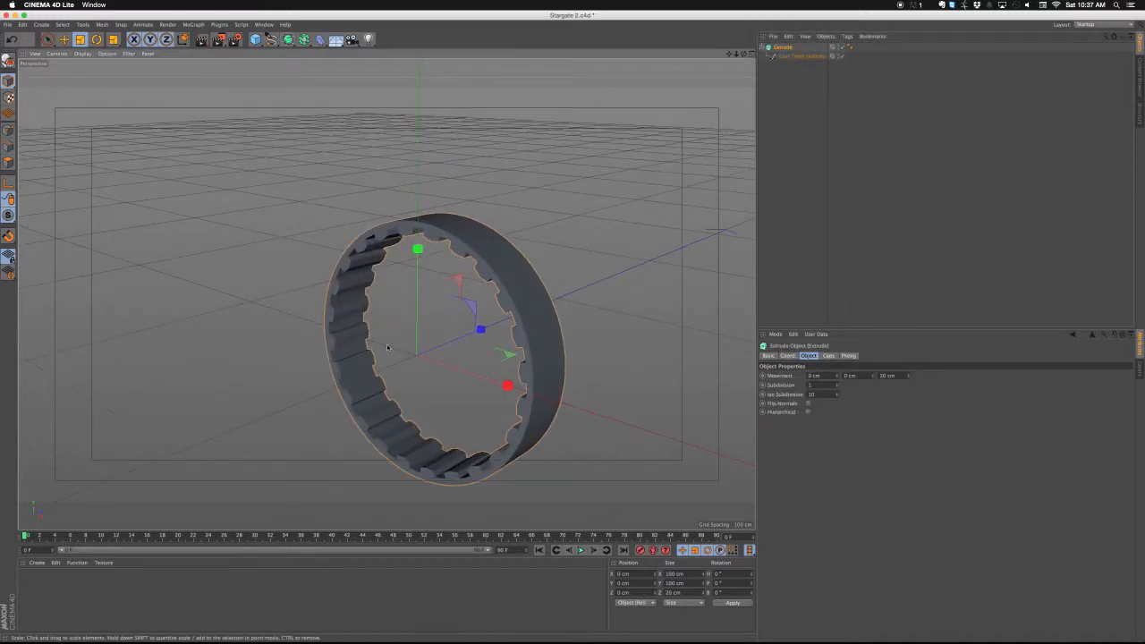
pyautogui.keyDown('alt'); pyautogui.moveTo(387, 347); pyautogui.dragTo(493, 361); pyautogui.keyUp('alt')
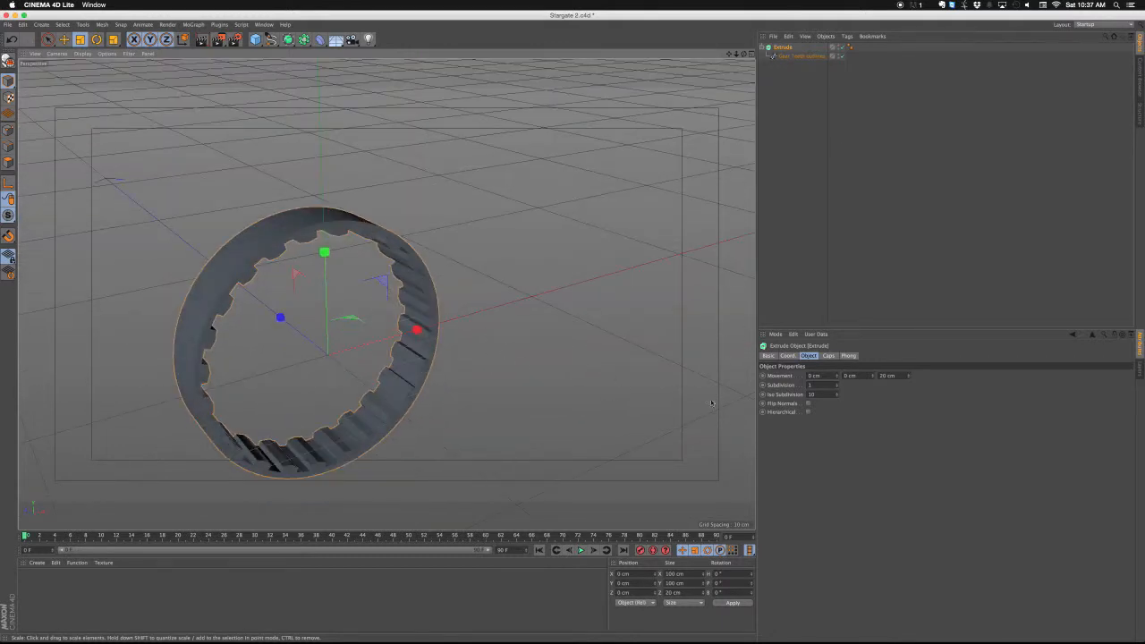
pyautogui.moveTo(909, 376); pyautogui.dragTo(910, 381)
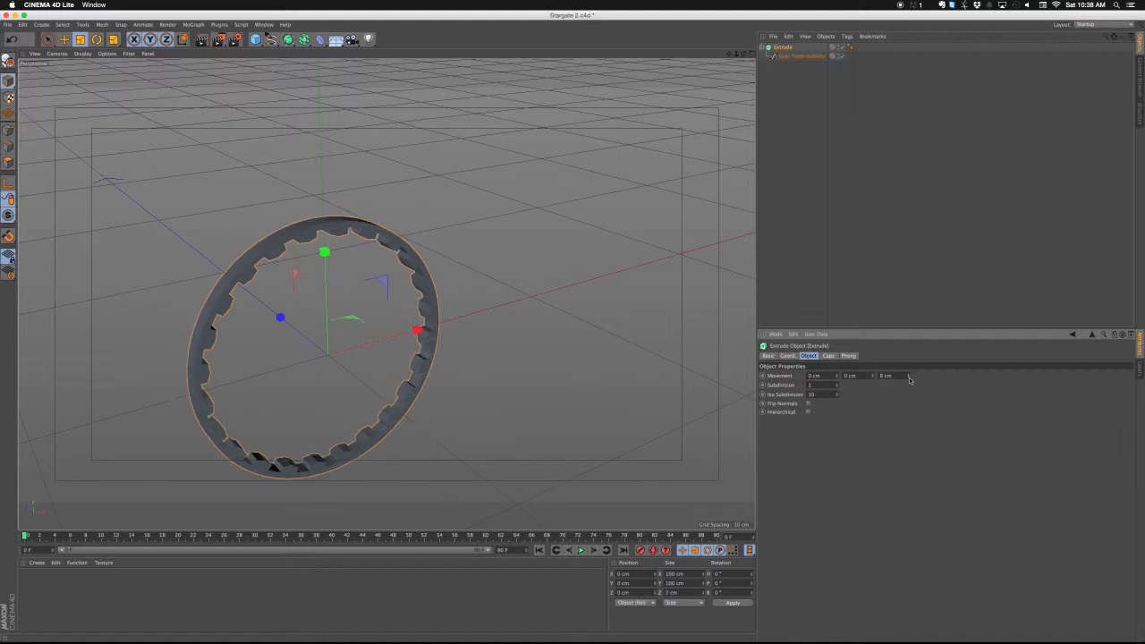
pyautogui.keyDown('alt'); pyautogui.moveTo(573, 372); pyautogui.dragTo(406, 350); pyautogui.keyUp('alt')
pyautogui.scroll(6, 391, 353)
pyautogui.scroll(-3, 406, 350)
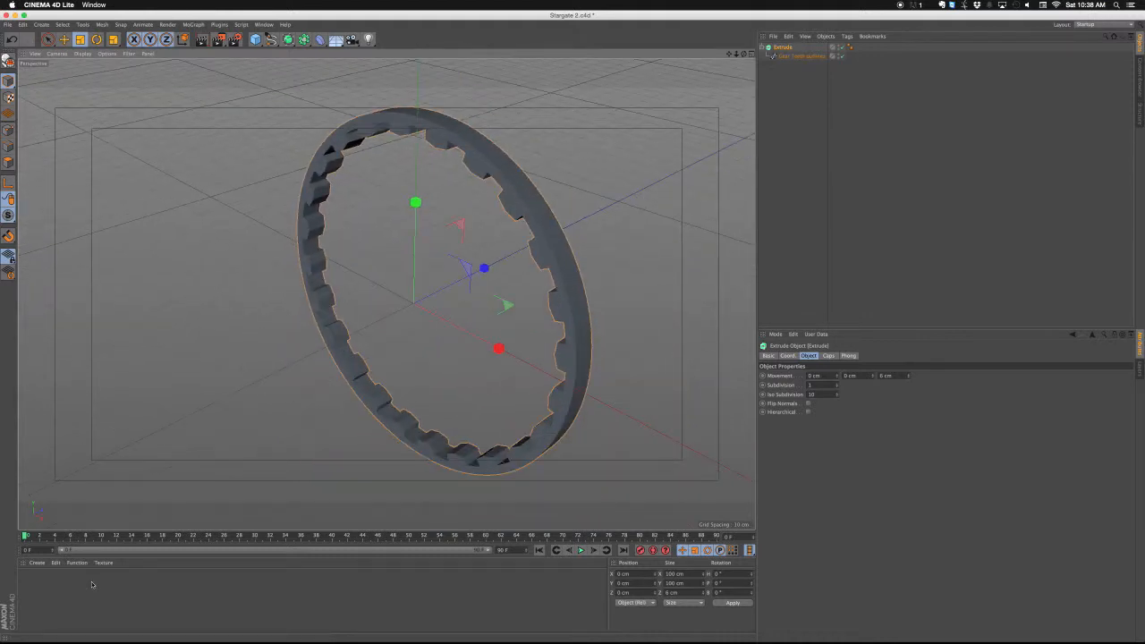
# Step: Create a material named Black shine and set its colour to near-black, RGB 17, 17, 17
pyautogui.doubleClick(92, 585)
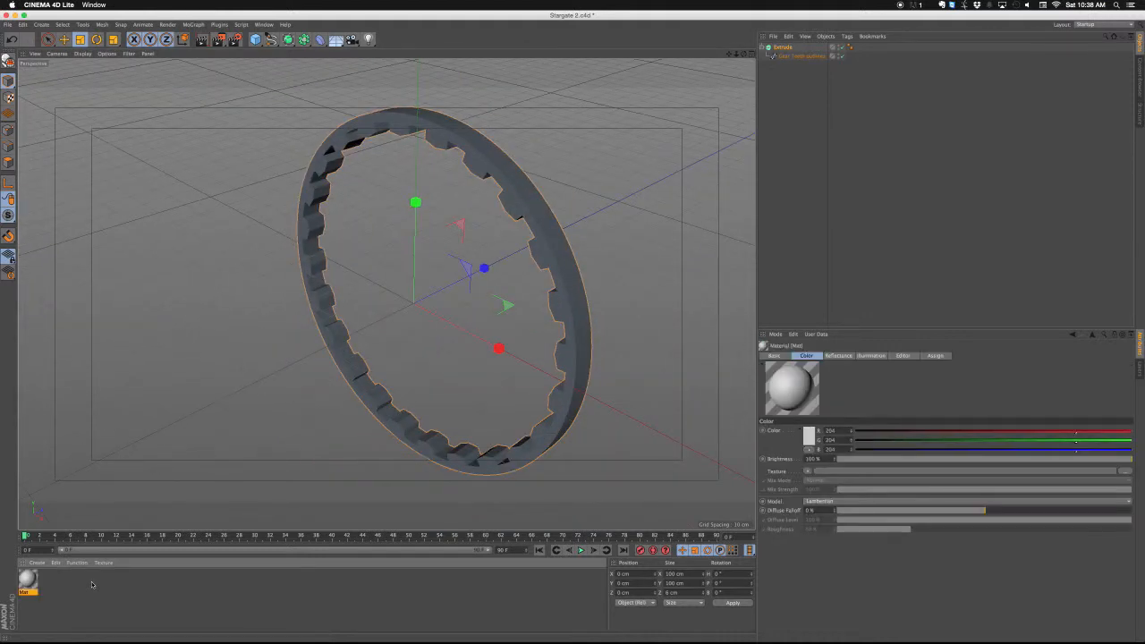
pyautogui.keyDown('alt'); pyautogui.moveTo(391, 371); pyautogui.dragTo(383, 460); pyautogui.keyUp('alt')
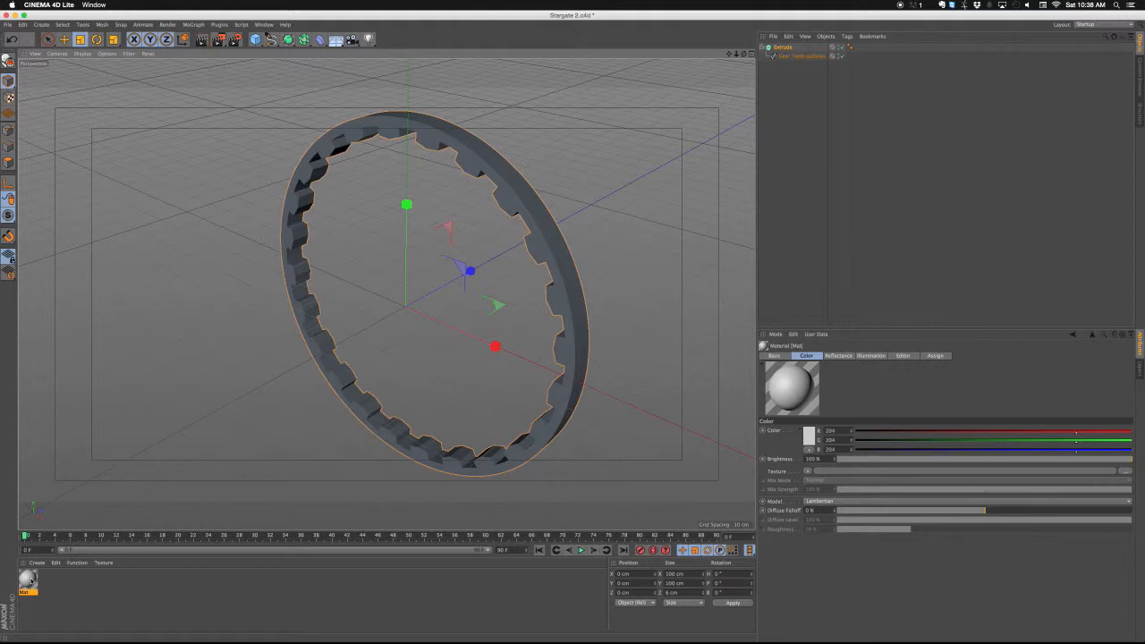
pyautogui.doubleClick(29, 580)
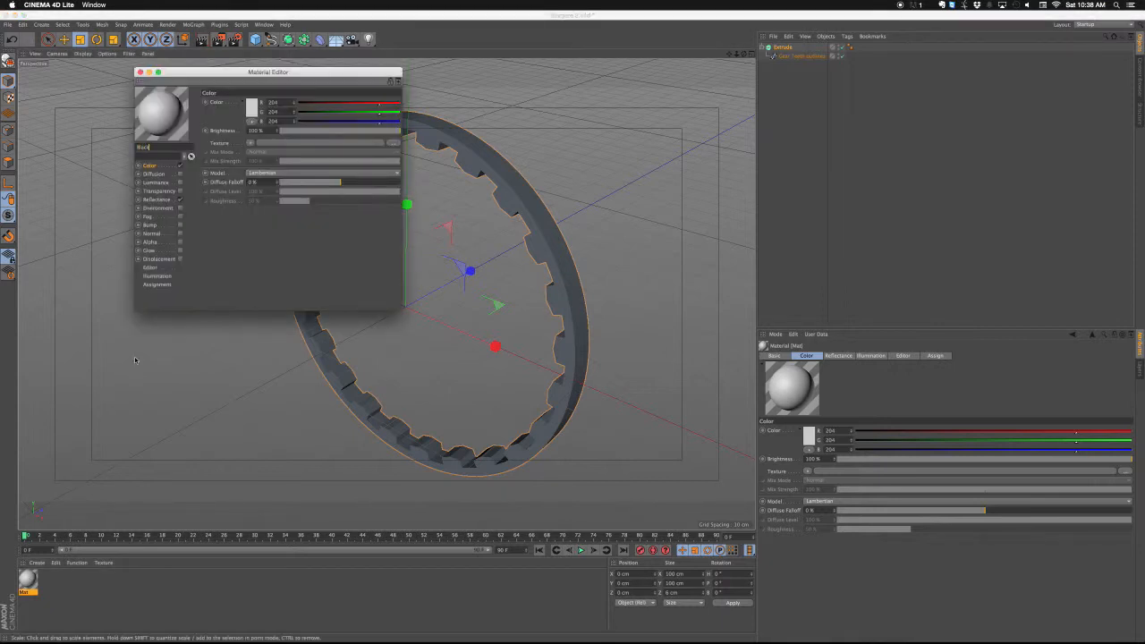
pyautogui.click(156, 166)
pyautogui.click(255, 109)
pyautogui.moveTo(217, 115); pyautogui.dragTo(187, 125)
pyautogui.click(267, 144)
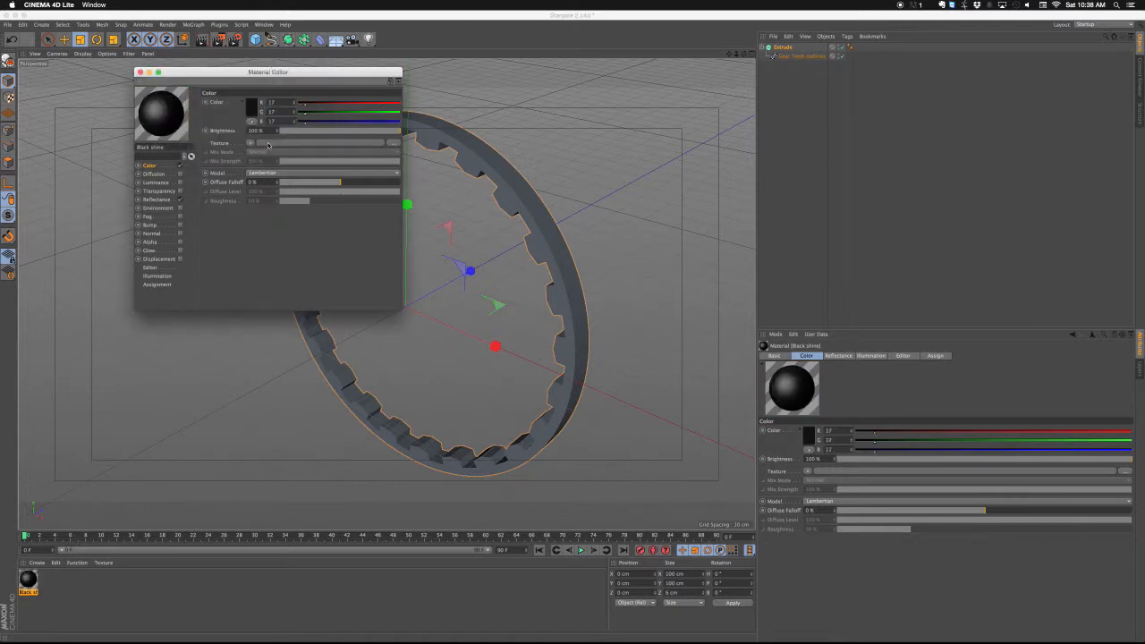
# Step: Apply the Black shine material to the extruded gear ring and close the Material Editor
pyautogui.moveTo(622, 100); pyautogui.dragTo(783, 49)
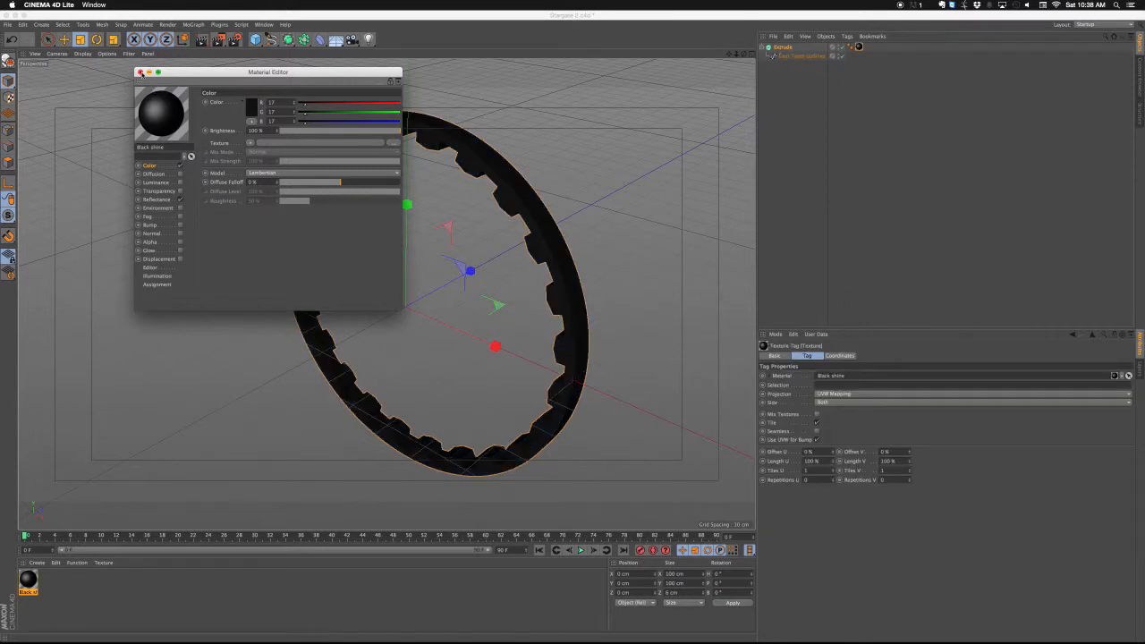
pyautogui.moveTo(157, 72); pyautogui.dragTo(58, 129)
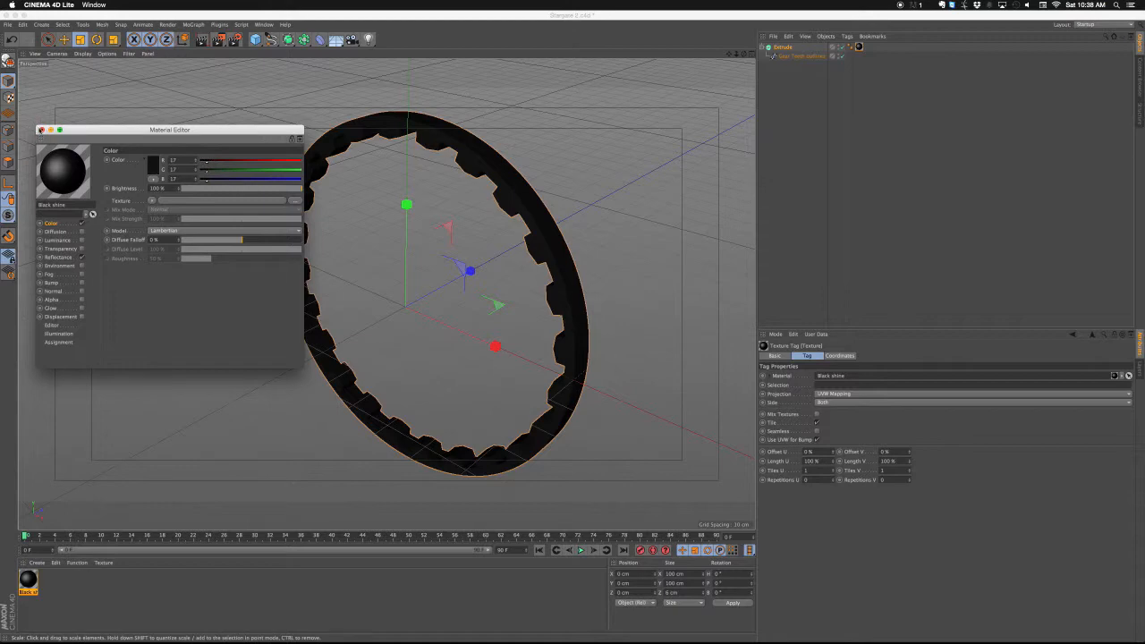
pyautogui.click(41, 130)
# Step: Add a circle spline around the gear ring and reduce its radius to about 68 cm
pyautogui.scroll(-2, 343, 312)
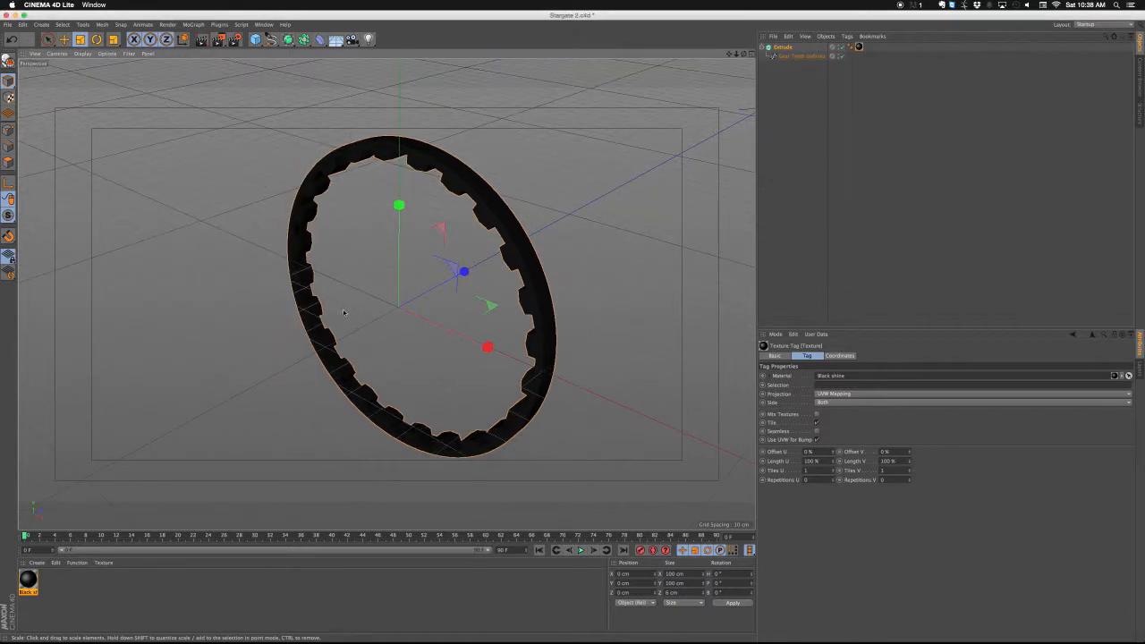
pyautogui.keyDown('alt'); pyautogui.moveTo(372, 325); pyautogui.dragTo(371, 310); pyautogui.keyUp('alt')
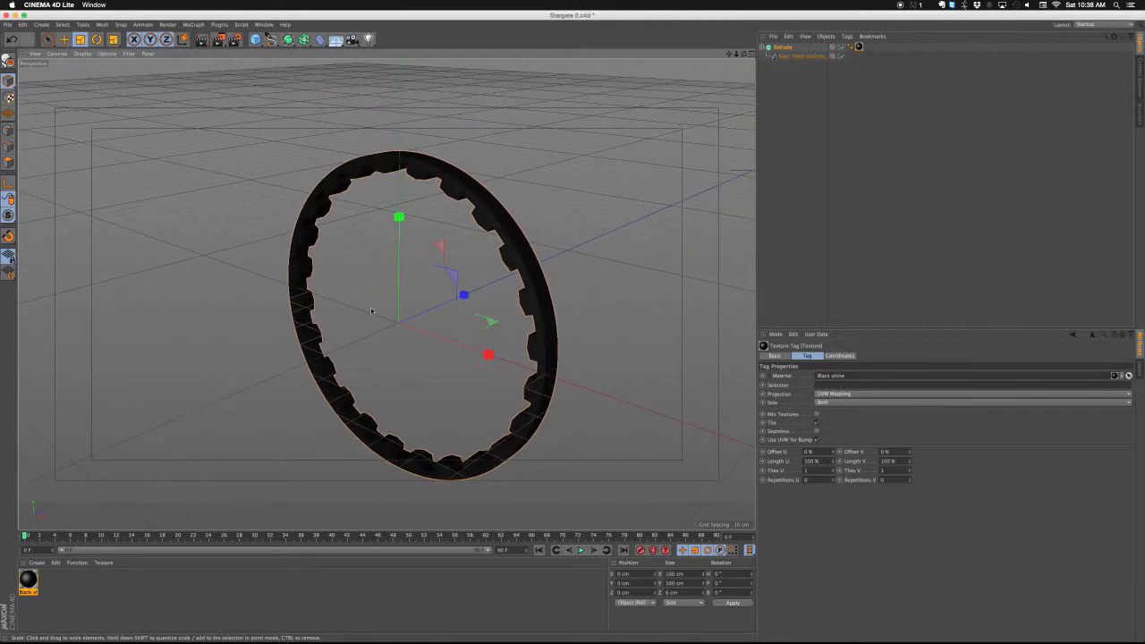
pyautogui.click(271, 40)
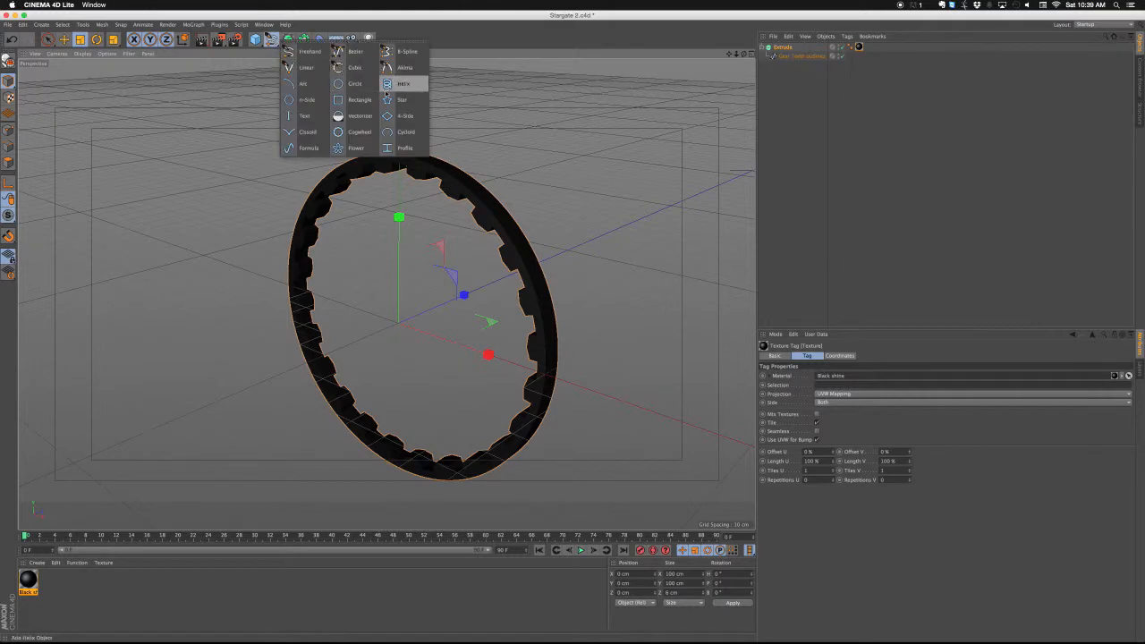
pyautogui.click(365, 86)
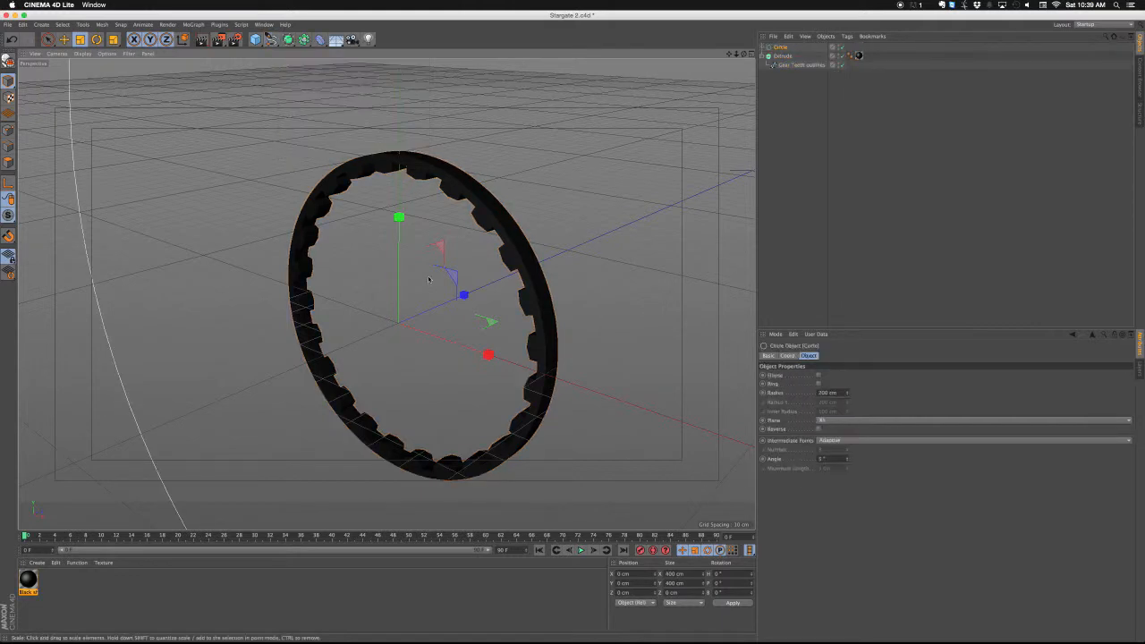
pyautogui.scroll(-6, 428, 280)
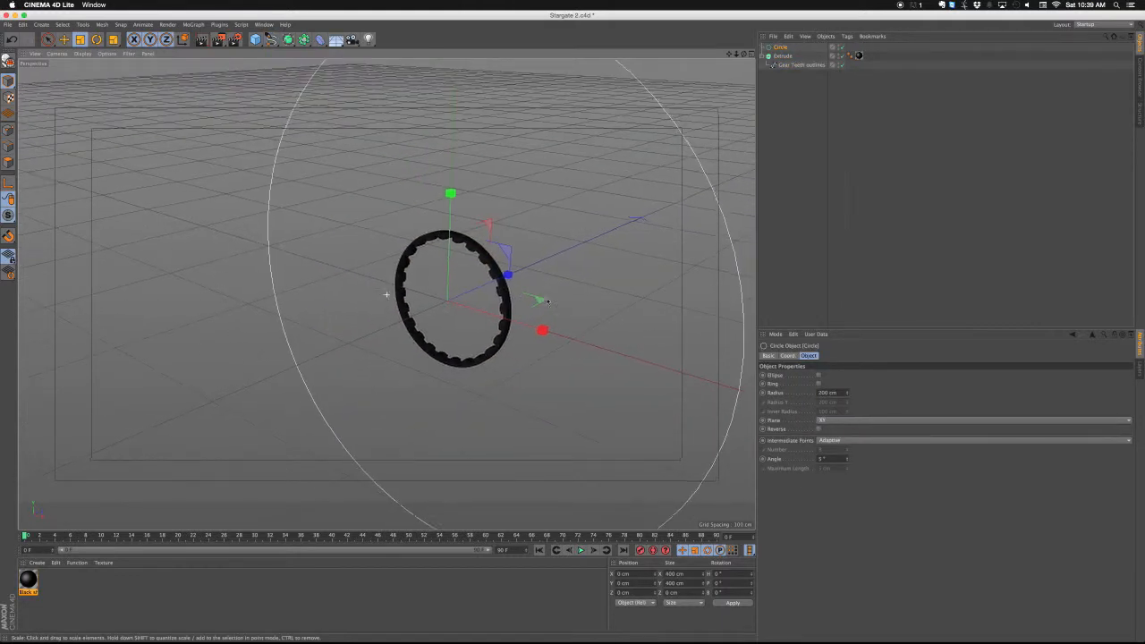
pyautogui.moveTo(548, 302); pyautogui.dragTo(470, 306, button='middle')
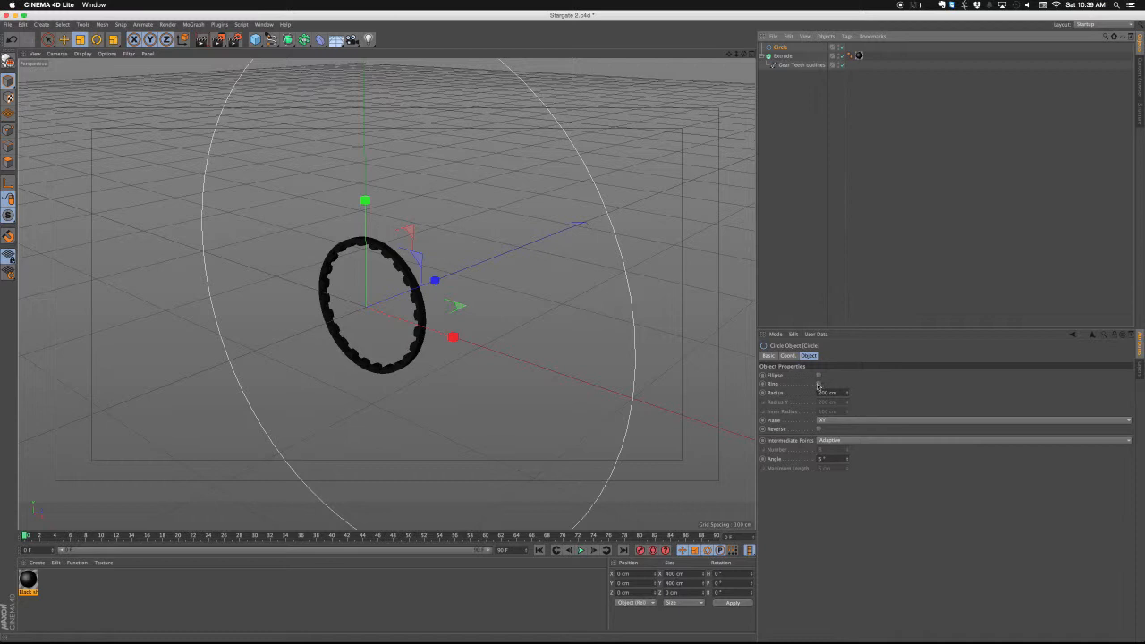
pyautogui.moveTo(848, 395); pyautogui.dragTo(848, 491)
pyautogui.scroll(6, 342, 258)
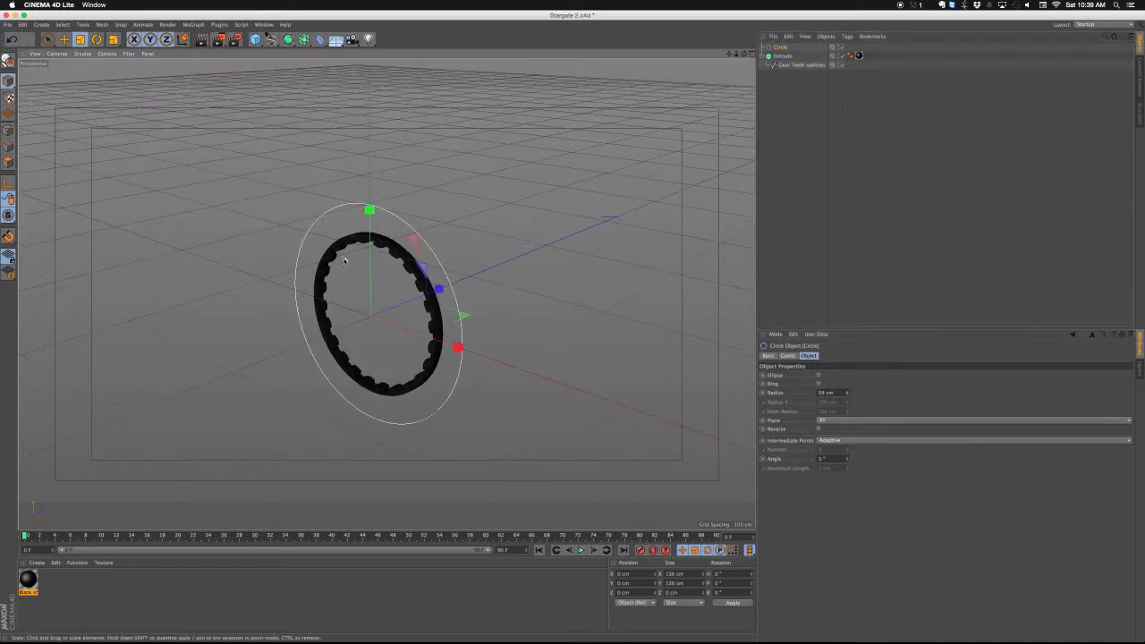
# Step: Turn the circle spline into a ring shape and set its outer radius to 71 cm
pyautogui.scroll(2, 342, 258)
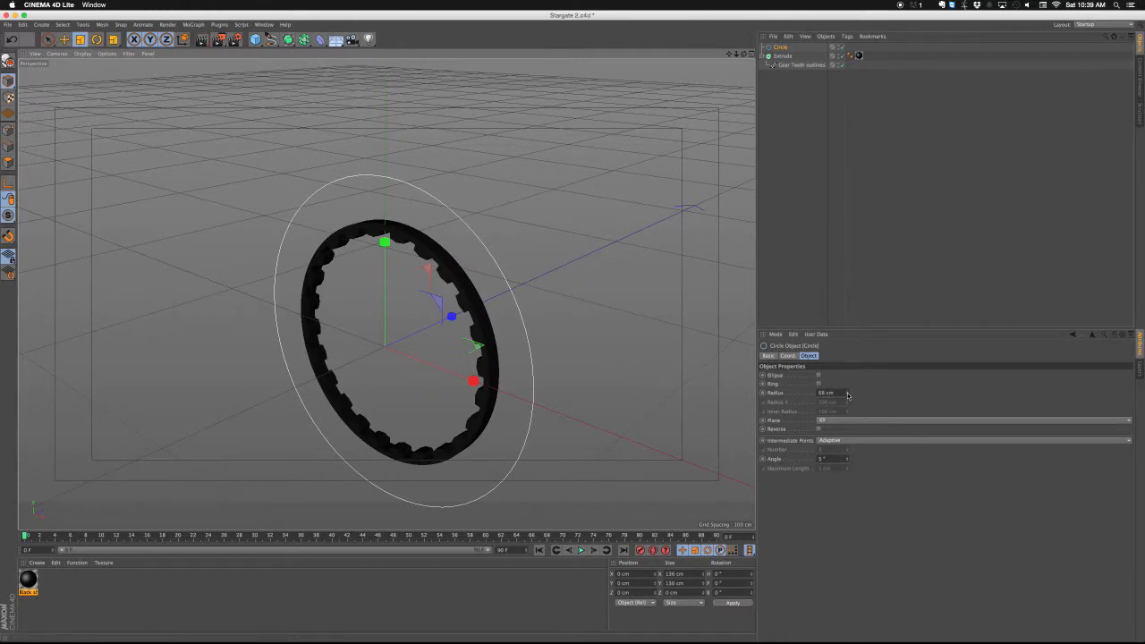
pyautogui.moveTo(848, 394); pyautogui.dragTo(848, 399)
pyautogui.moveTo(579, 348)
pyautogui.keyDown('alt'); pyautogui.mouseDown()
pyautogui.moveTo(520, 363)
pyautogui.moveTo(582, 345)
pyautogui.mouseUp(); pyautogui.keyUp('alt')
pyautogui.click(819, 384)
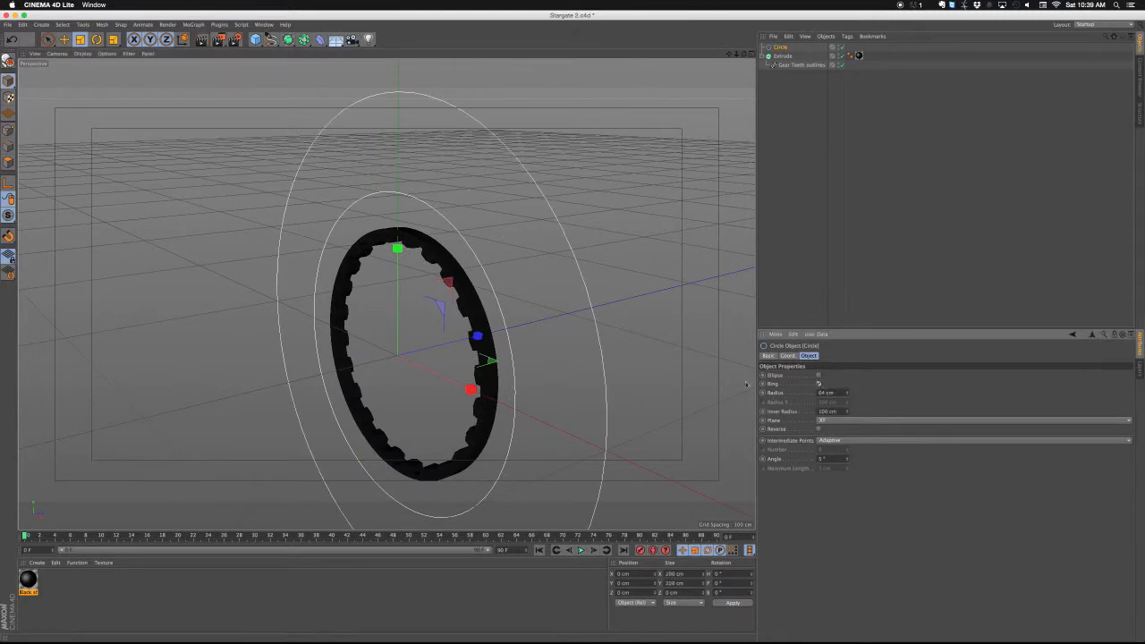
pyautogui.moveTo(847, 395); pyautogui.dragTo(848, 387)
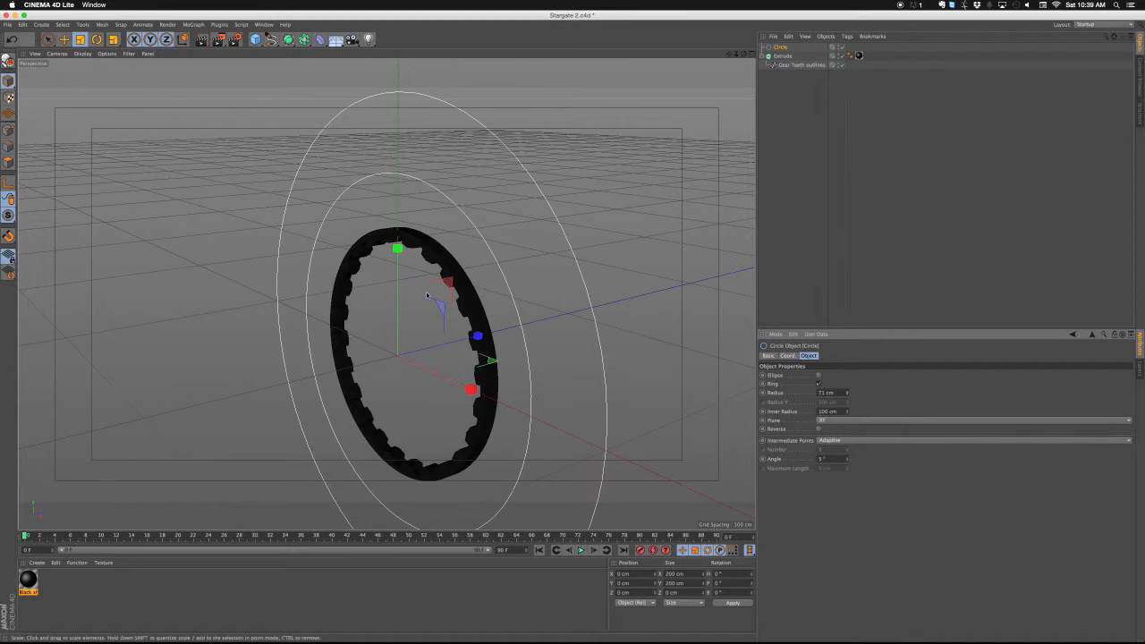
# Step: Switch to QuickTime Player and scrub through Stargate 2.mp4 to examine the shape of the outer ring, and return to Cinema 4D
pyautogui.press('super+Tab')
pyautogui.click(362, 315)
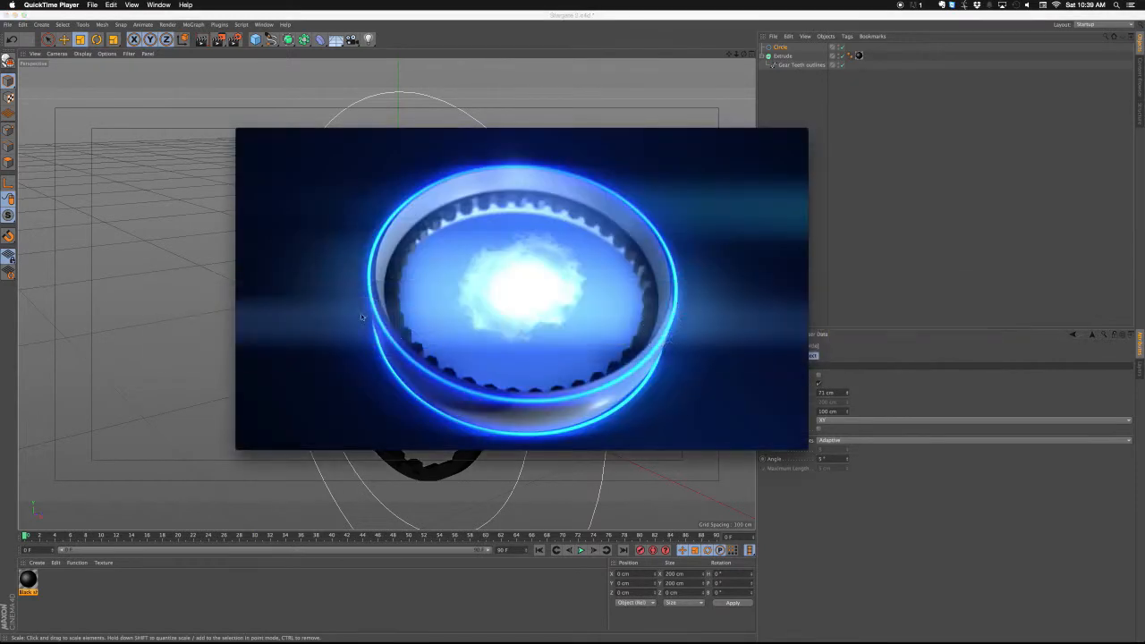
pyautogui.moveTo(499, 394); pyautogui.dragTo(458, 395)
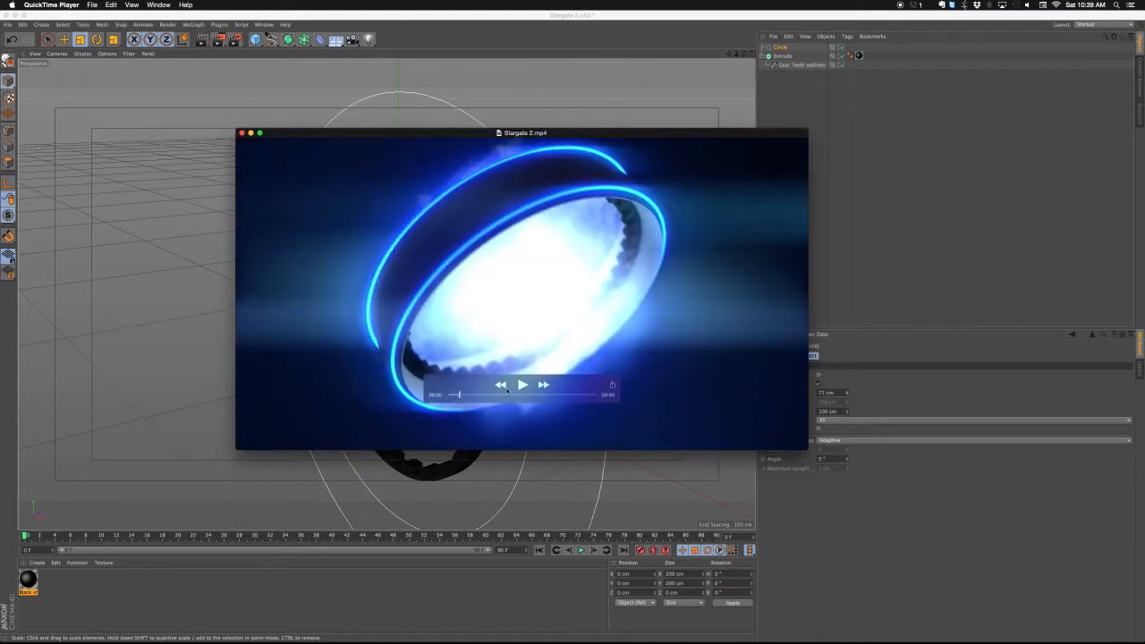
pyautogui.moveTo(458, 395); pyautogui.dragTo(507, 397)
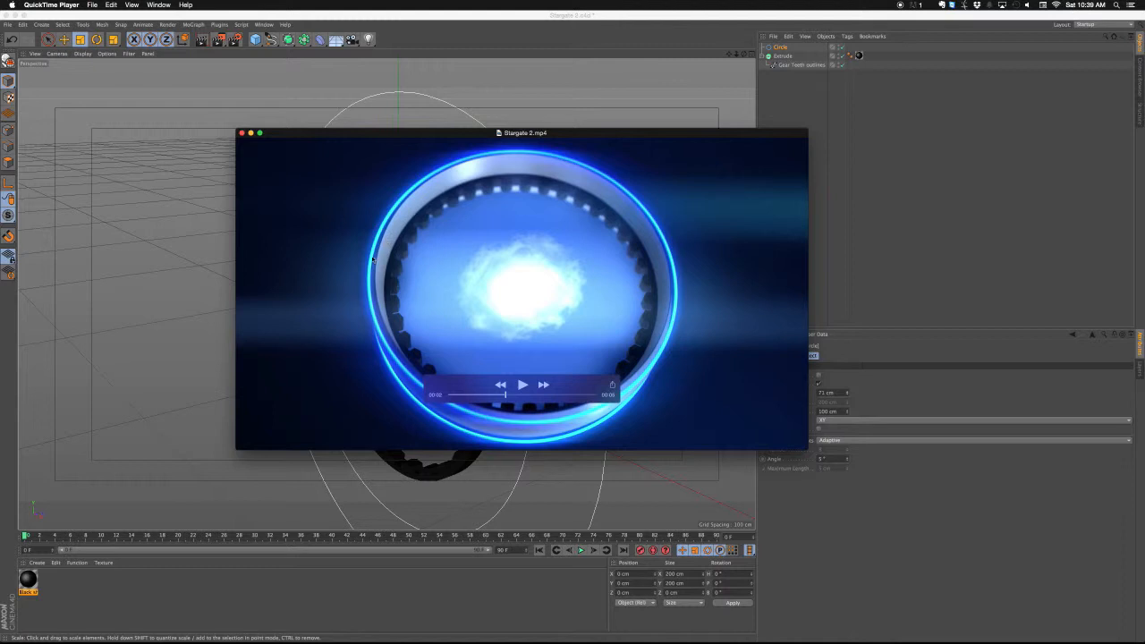
pyautogui.moveTo(507, 398); pyautogui.dragTo(538, 396)
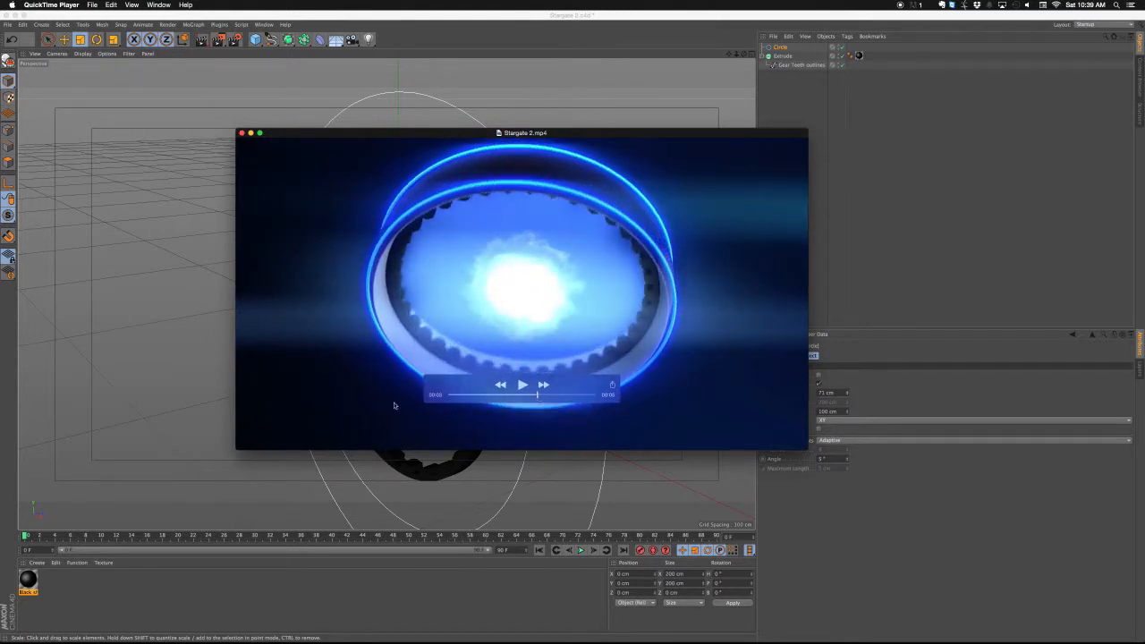
pyautogui.click(231, 398)
# Step: Rename the circle as Center Circle and set its radius to 71 cm and inner radius to 67 cm
pyautogui.click(780, 46)
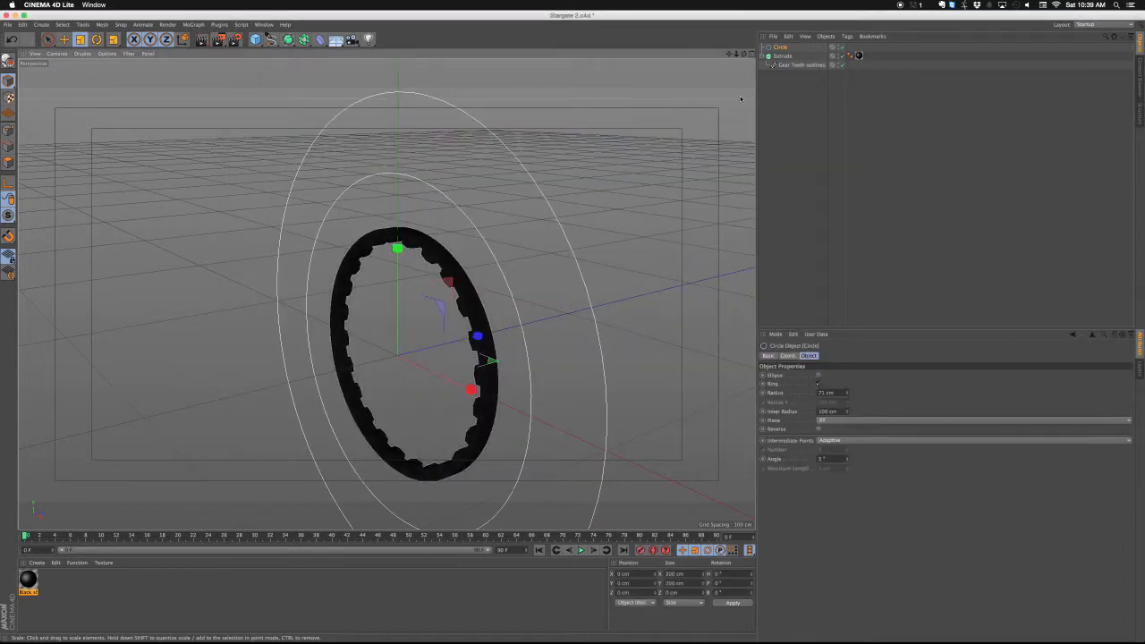
pyautogui.doubleClick(783, 46)
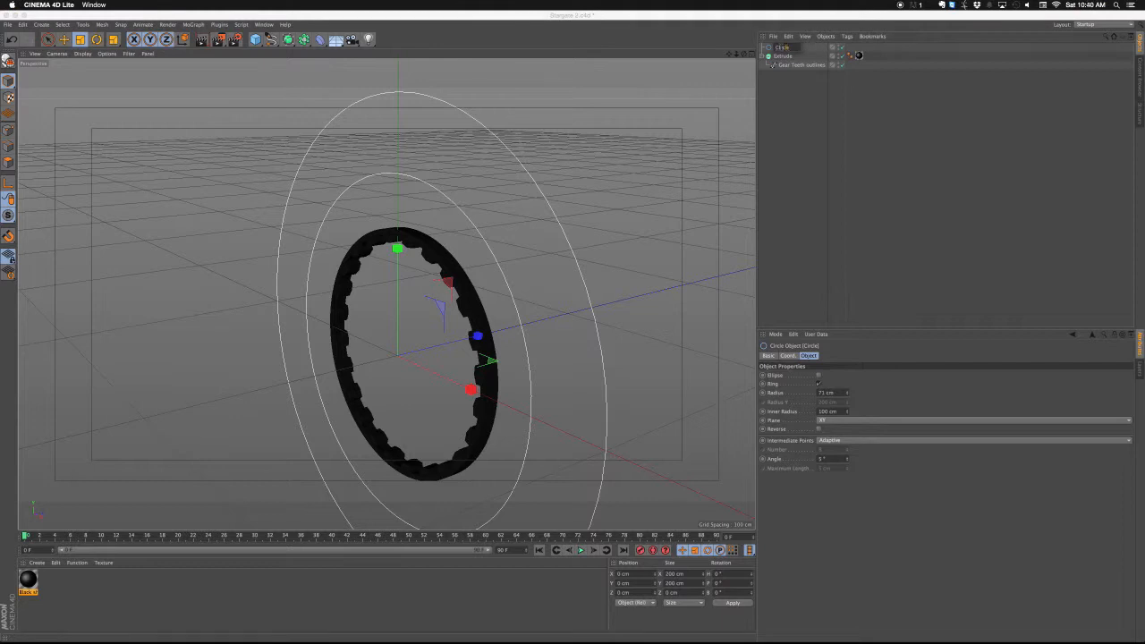
pyautogui.write('Center Circle')
pyautogui.press('Return')
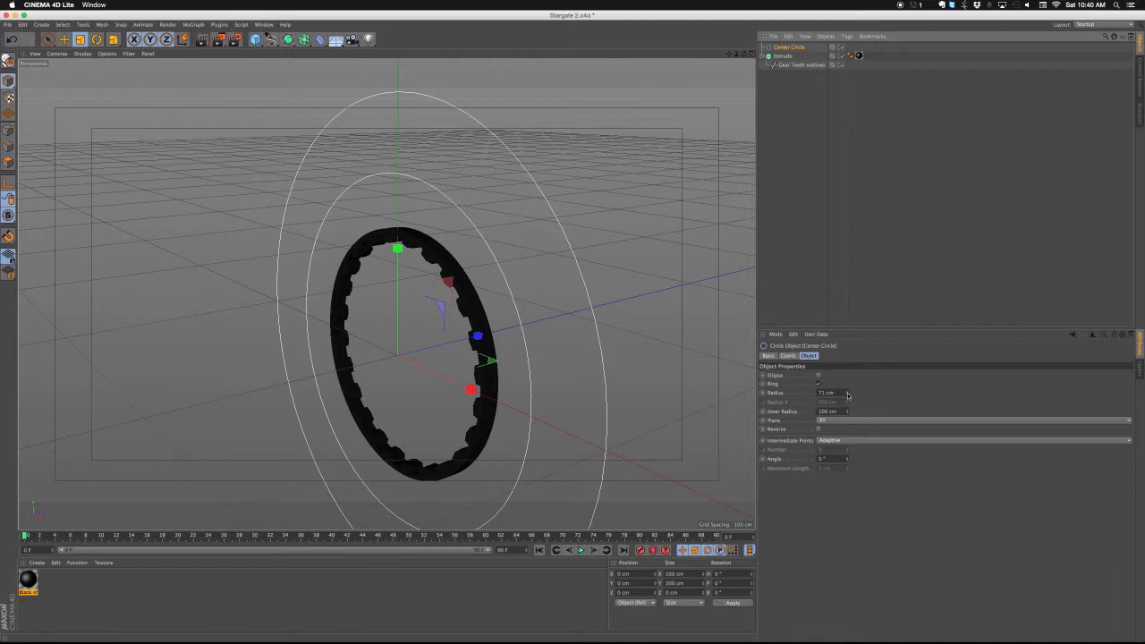
pyautogui.moveTo(849, 394)
pyautogui.mouseDown()
pyautogui.moveTo(848, 414)
pyautogui.moveTo(848, 397)
pyautogui.mouseUp()
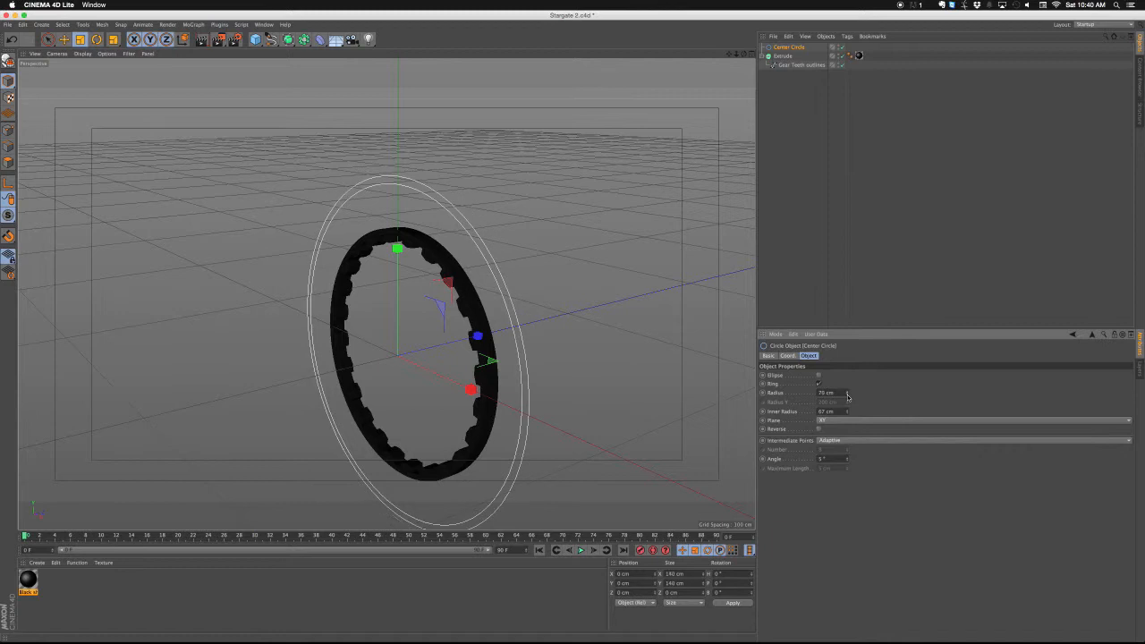
pyautogui.click(849, 393)
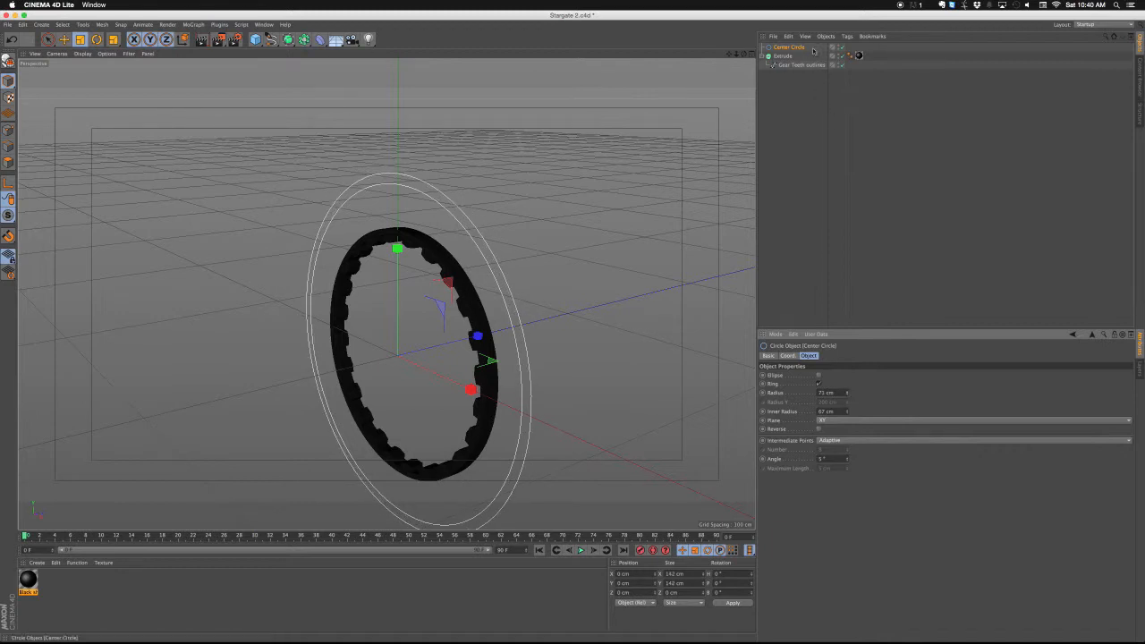
# Step: Duplicate Center Circle to about -16.8 cm along Z and name the copy Outer Front
pyautogui.press('e')
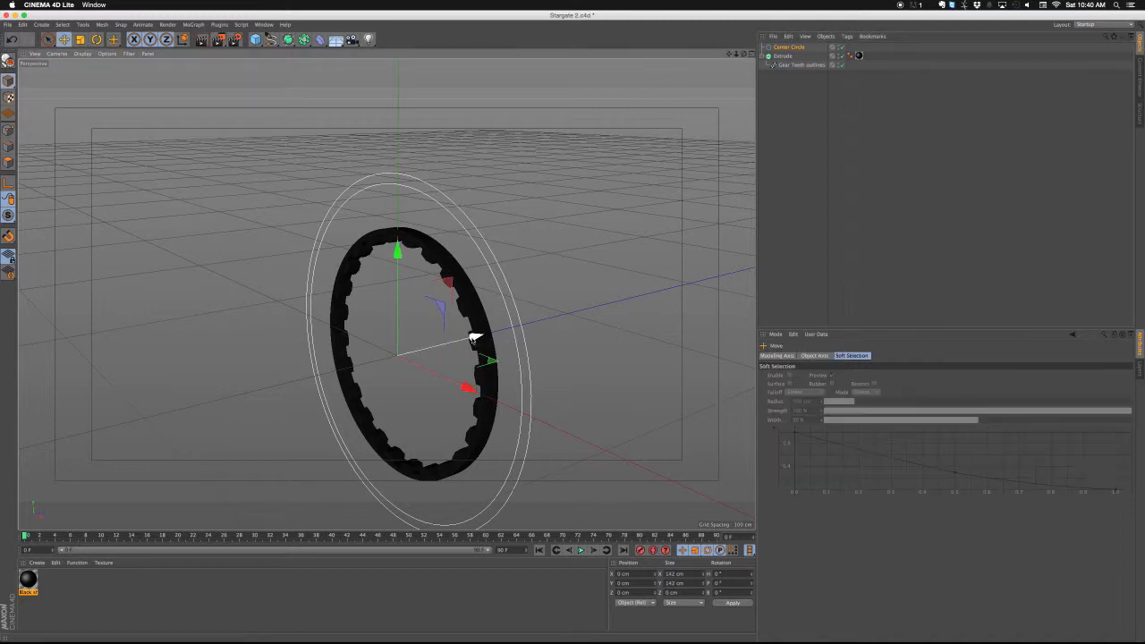
pyautogui.moveTo(475, 339); pyautogui.dragTo(443, 344)
pyautogui.keyDown('alt'); pyautogui.moveTo(555, 315); pyautogui.dragTo(500, 316); pyautogui.keyUp('alt')
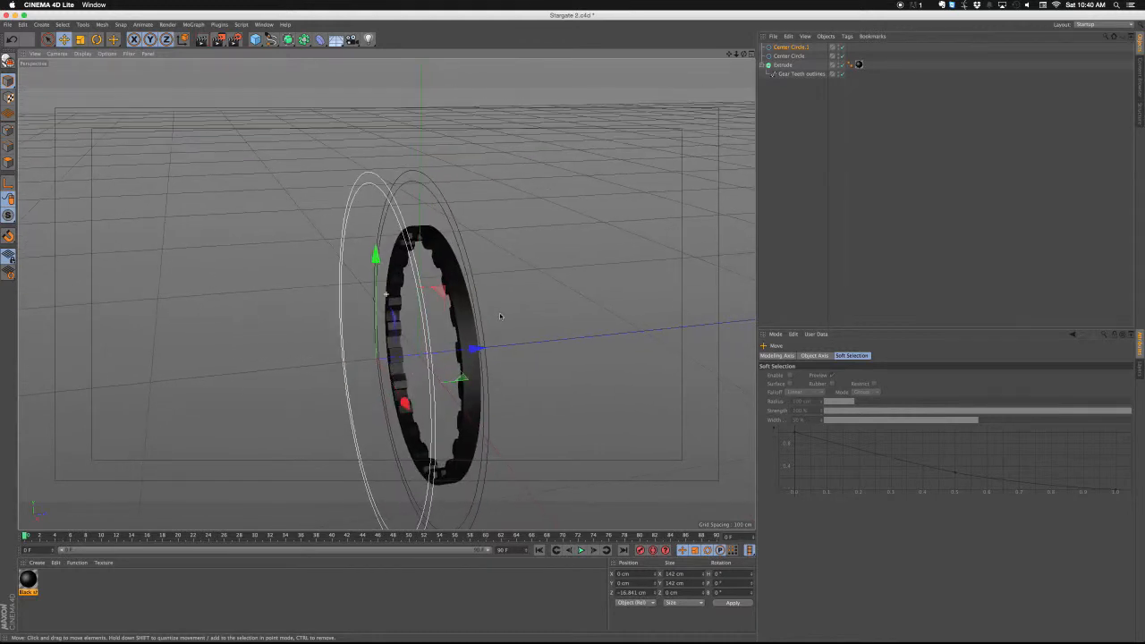
pyautogui.click(792, 48)
pyautogui.doubleClick(792, 48)
pyautogui.write('cuter')
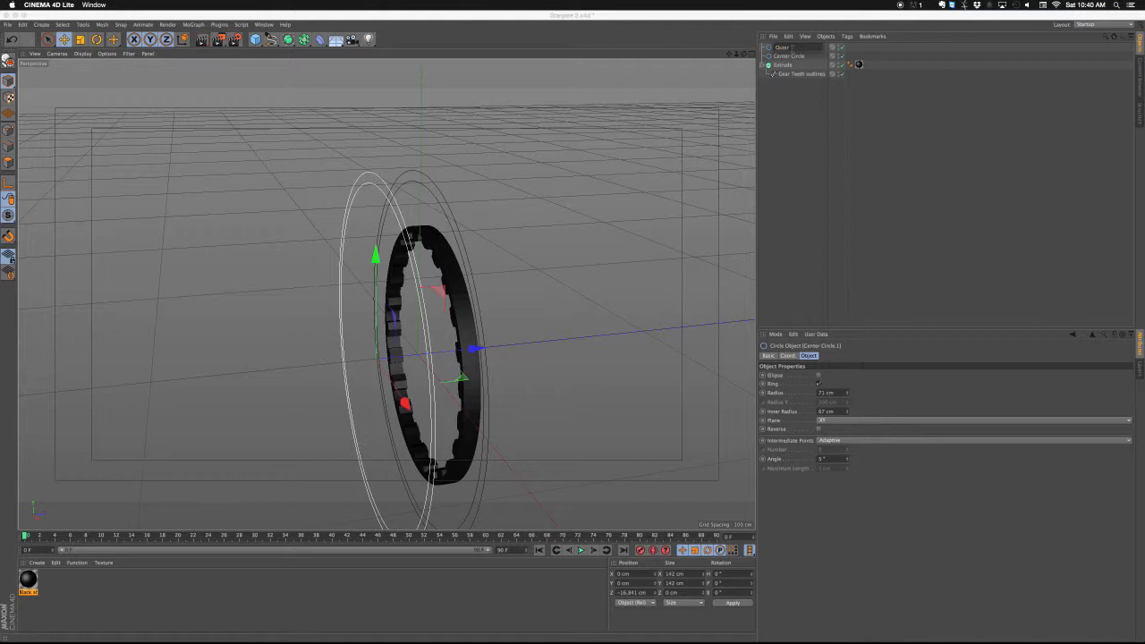
pyautogui.write(' Rint')
pyautogui.press('Return')
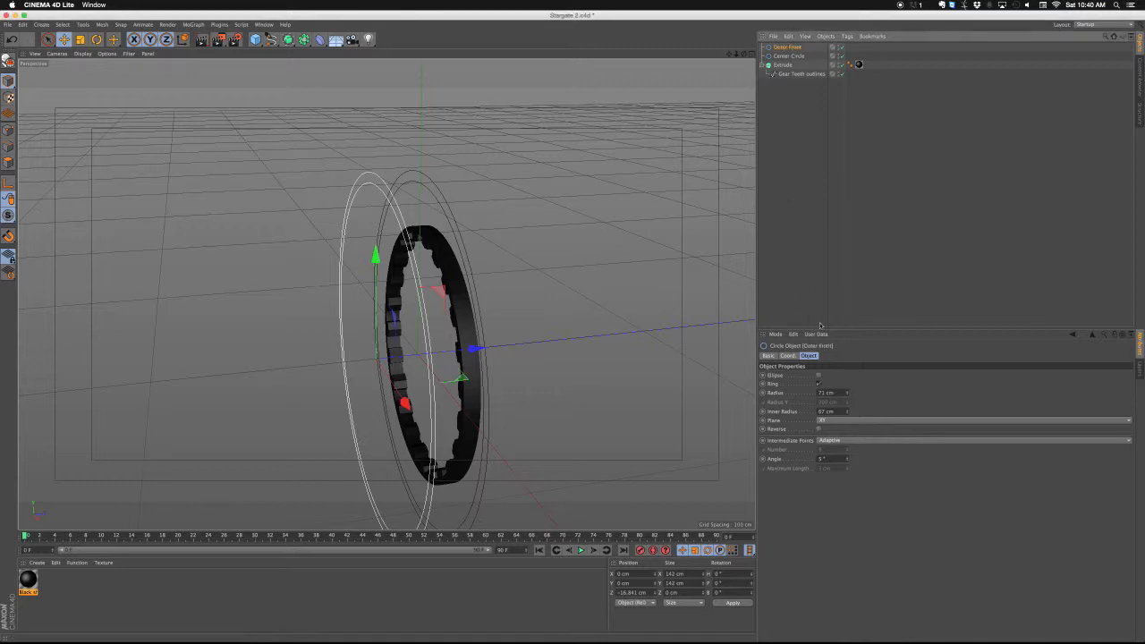
# Step: Set the inner radius of the Outer Front circle to 70.5 cm
pyautogui.click(848, 413)
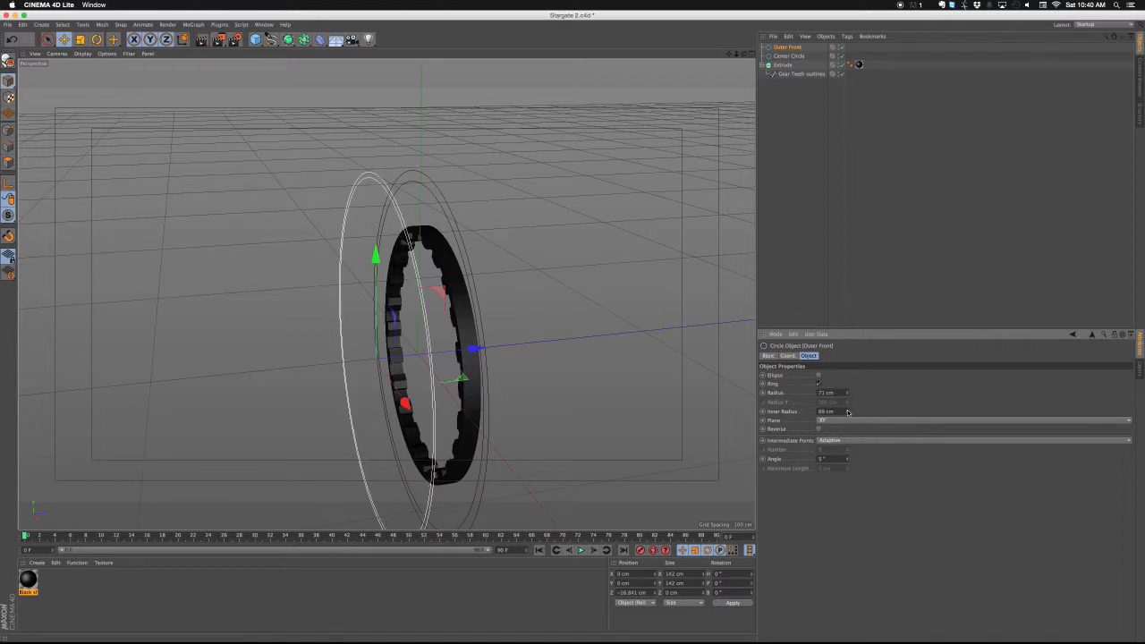
pyautogui.click(848, 413)
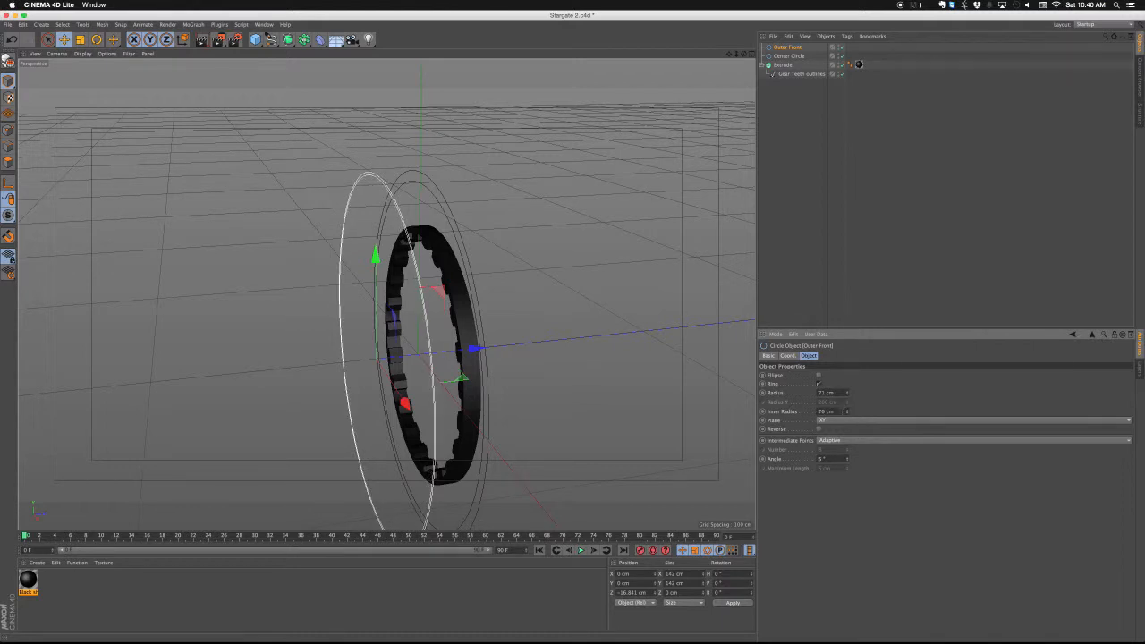
pyautogui.moveTo(842, 411); pyautogui.dragTo(803, 413)
pyautogui.write('70.5')
pyautogui.press('Return')
pyautogui.keyDown('alt'); pyautogui.moveTo(591, 330); pyautogui.dragTo(516, 298); pyautogui.keyUp('alt')
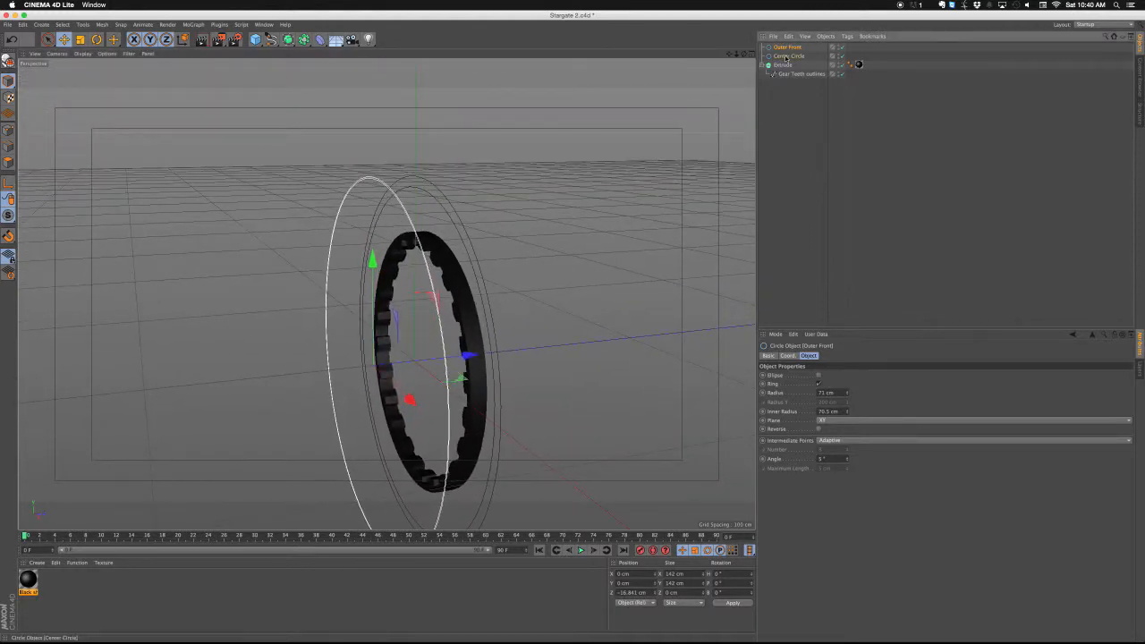
# Step: Create a Loft object and place the Outer Front and Center Circle splines inside it
pyautogui.keyDown('shift'); pyautogui.click(785, 57); pyautogui.keyUp('shift')
pyautogui.click(304, 39)
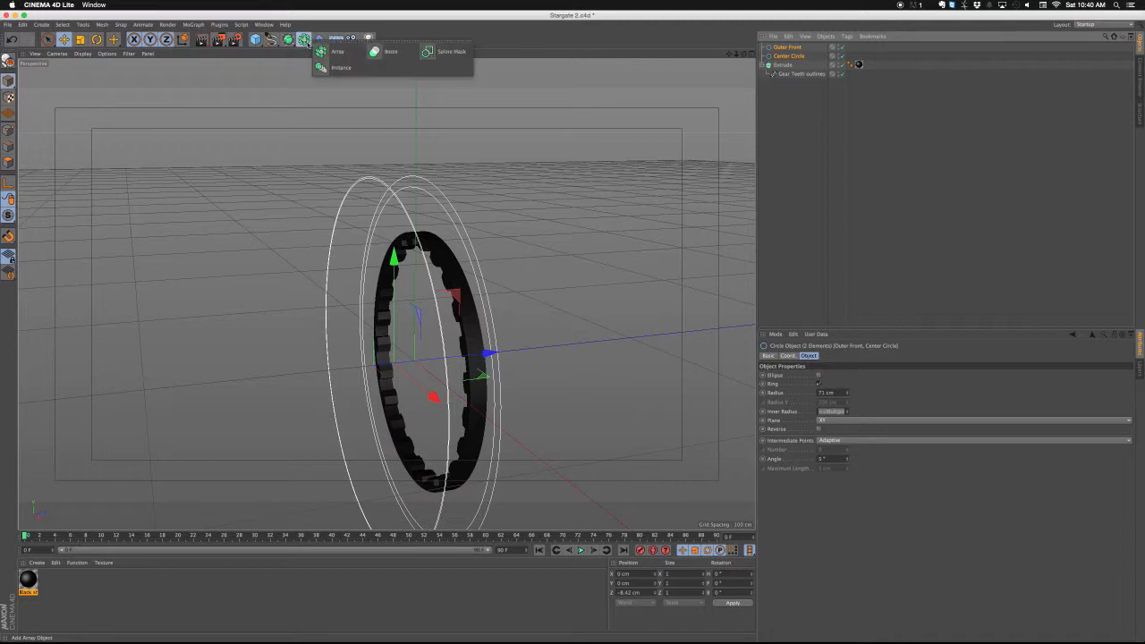
pyautogui.click(287, 40)
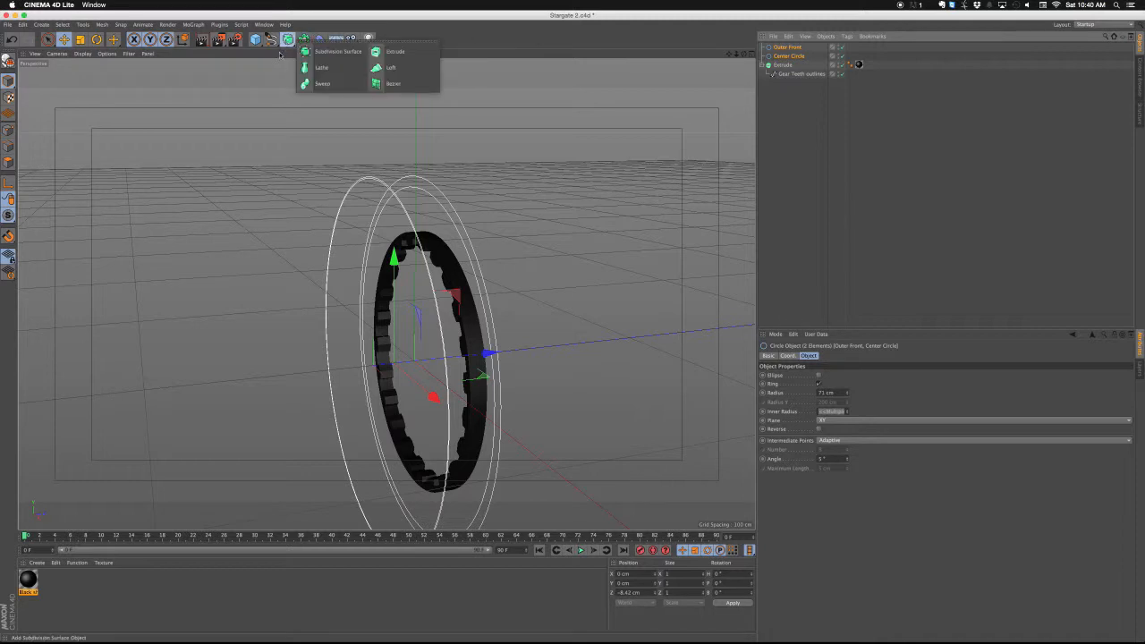
pyautogui.click(390, 67)
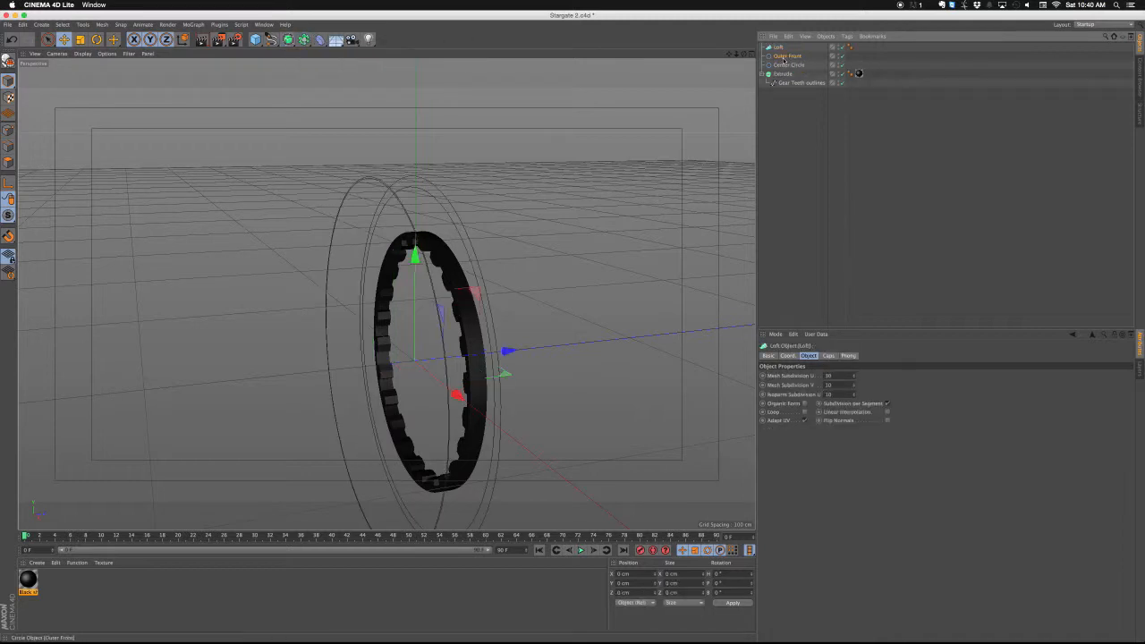
pyautogui.click(784, 59)
pyautogui.keyDown('shift'); pyautogui.click(783, 65); pyautogui.keyUp('shift')
pyautogui.moveTo(780, 56); pyautogui.dragTo(781, 48)
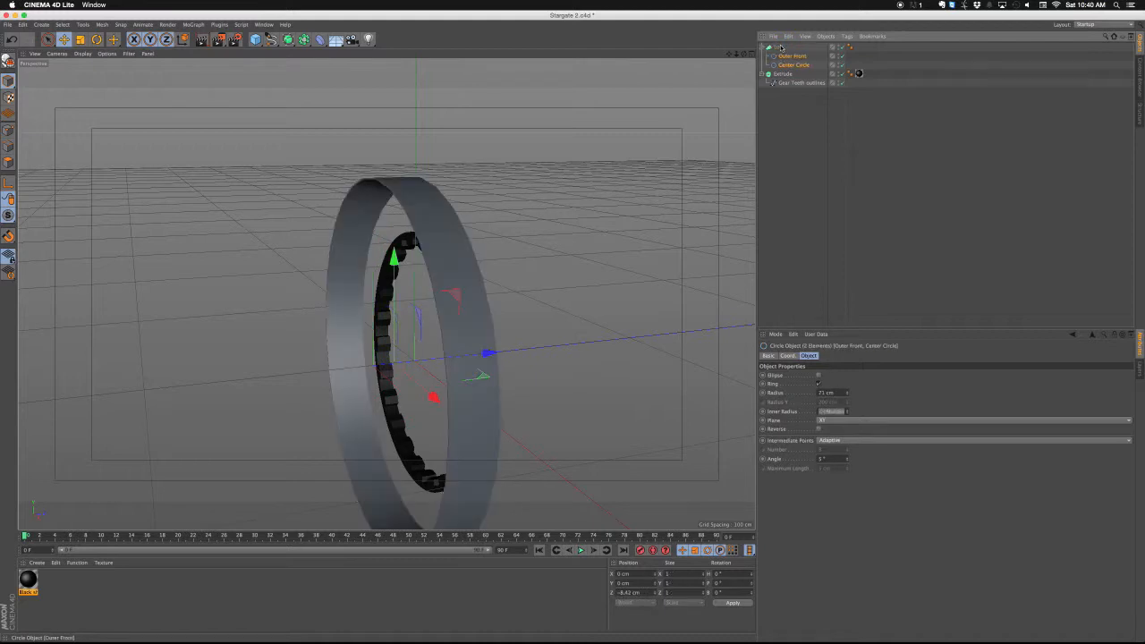
# Step: Set the Loft's mesh subdivision to 100 in U and 50 in V
pyautogui.click(780, 48)
pyautogui.keyDown('alt'); pyautogui.moveTo(385, 294); pyautogui.dragTo(616, 197); pyautogui.keyUp('alt')
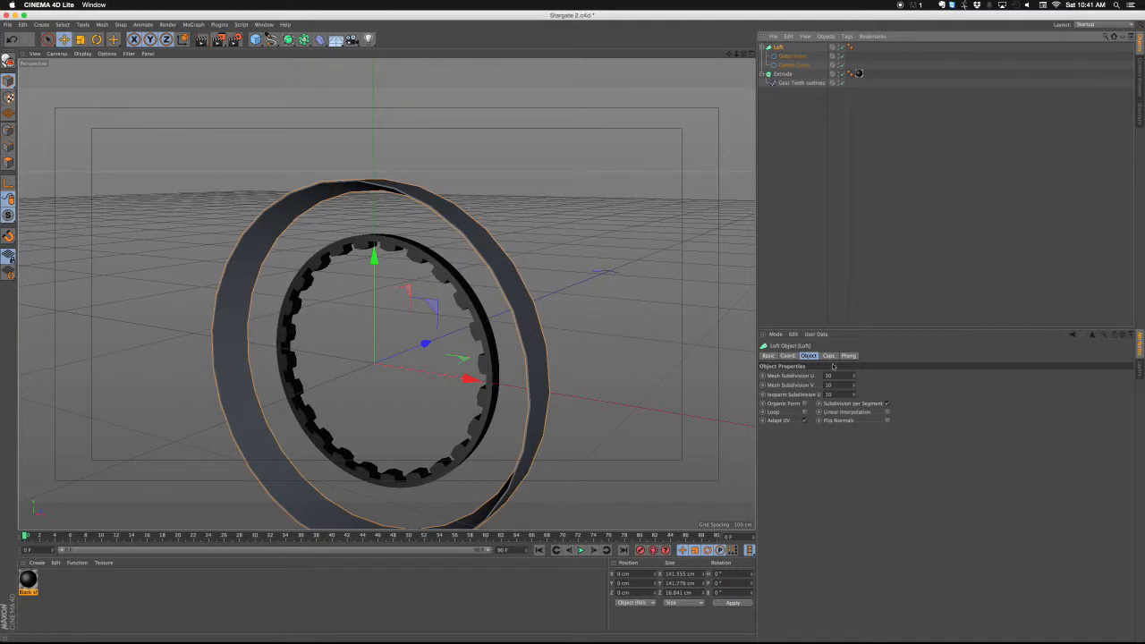
pyautogui.click(829, 376)
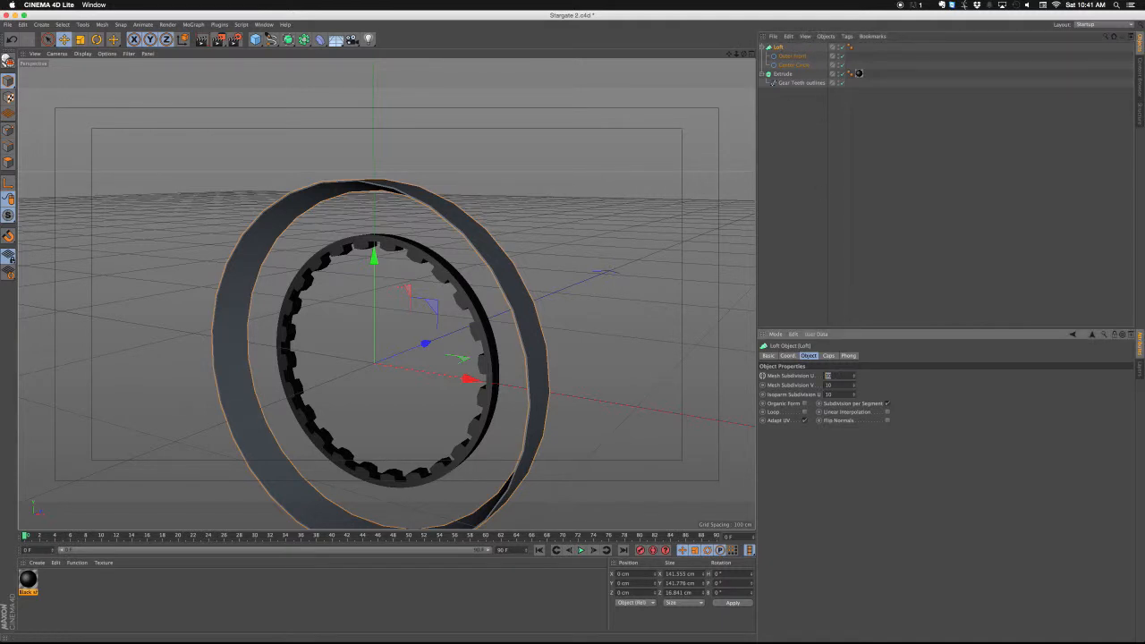
pyautogui.write('100')
pyautogui.press('Tab')
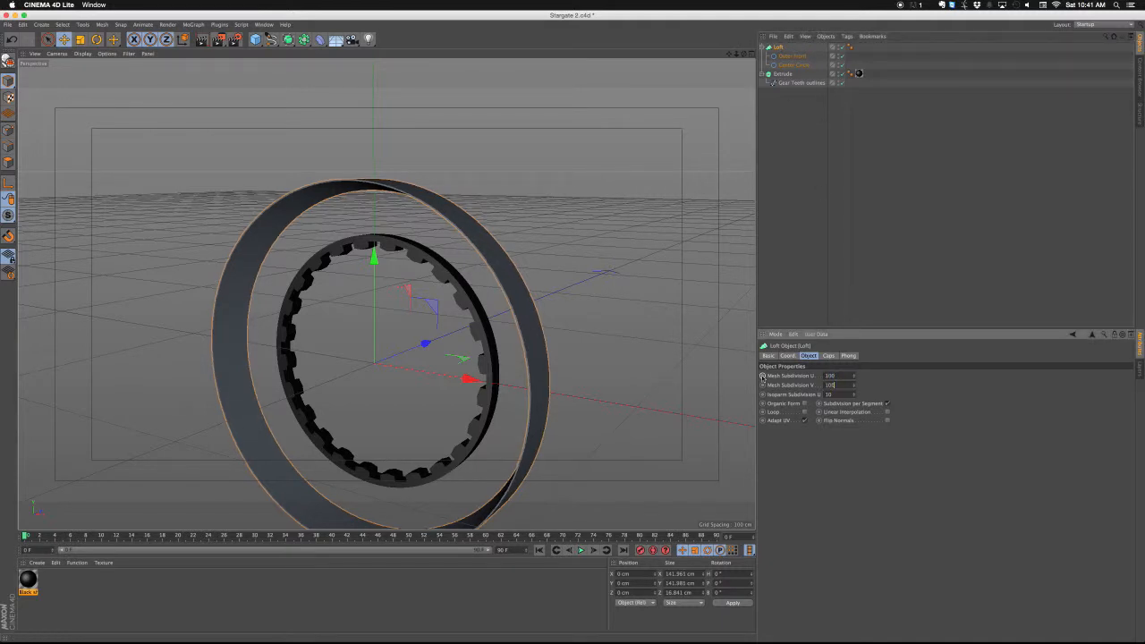
pyautogui.write('100')
pyautogui.moveTo(839, 387); pyautogui.dragTo(805, 391)
pyautogui.write('50')
pyautogui.press('Return')
# Step: Thin the lofted ring's front edge by setting the Outer Front circle's inner radius to 70.9 cm
pyautogui.keyDown('alt'); pyautogui.moveTo(573, 329); pyautogui.dragTo(472, 323); pyautogui.keyUp('alt')
pyautogui.scroll(10, 450, 206)
pyautogui.keyDown('alt'); pyautogui.moveTo(470, 225); pyautogui.dragTo(381, 304); pyautogui.keyUp('alt')
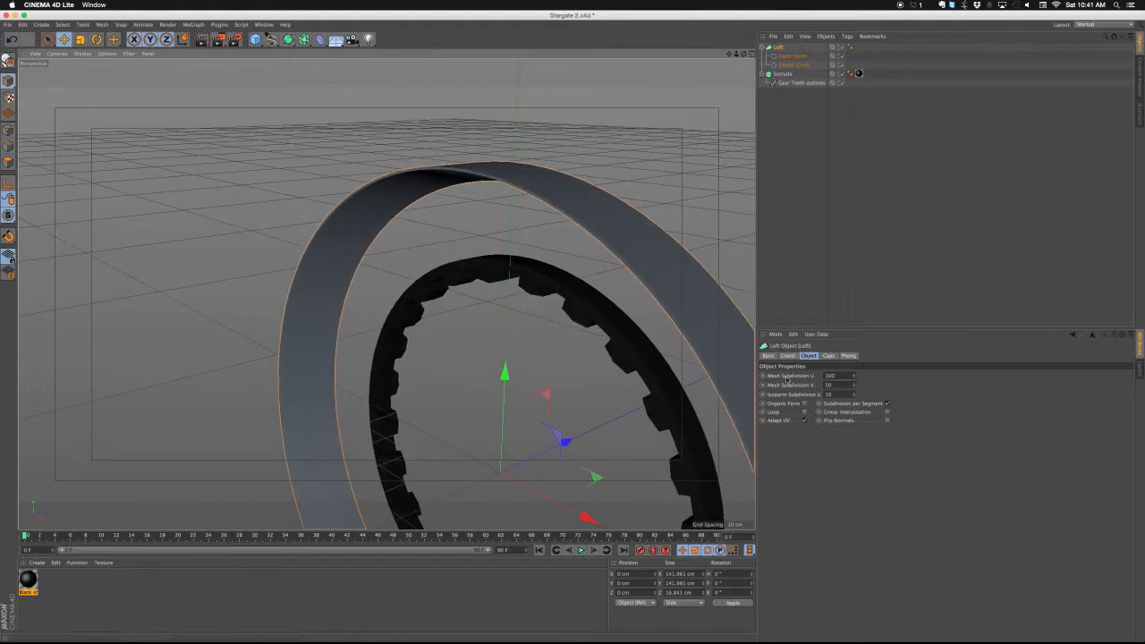
pyautogui.click(792, 55)
pyautogui.click(793, 56)
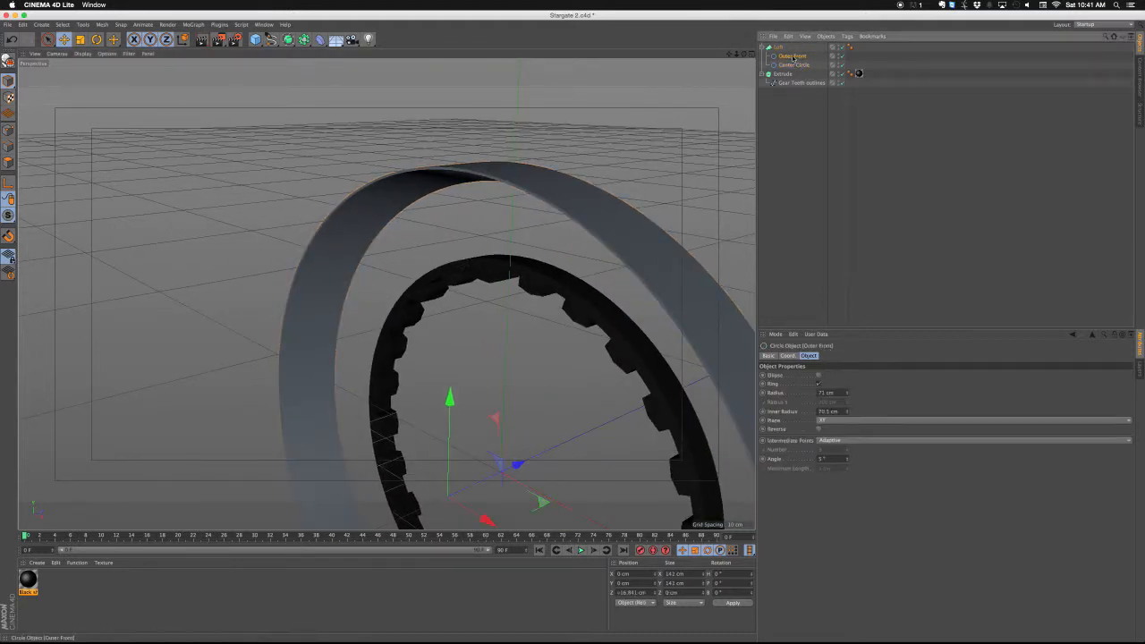
pyautogui.click(825, 411)
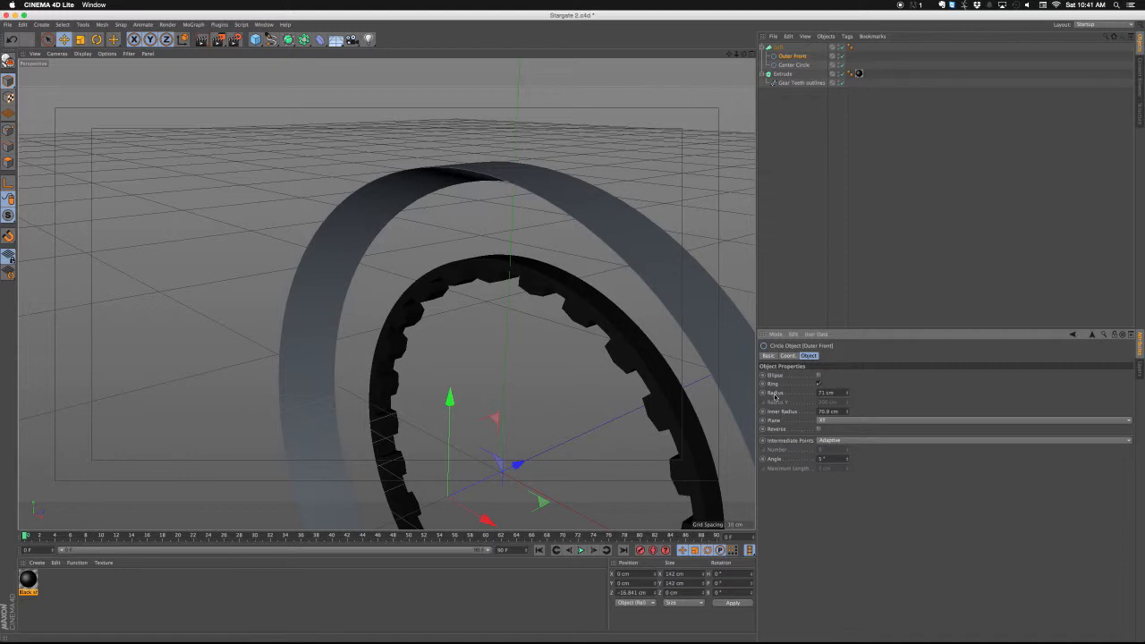
# Step: Duplicate Outer Front within the Loft to about 14.5 cm along Z and name the copy Outer Back
pyautogui.keyDown('alt'); pyautogui.moveTo(732, 338); pyautogui.dragTo(464, 321); pyautogui.keyUp('alt')
pyautogui.keyDown('alt'); pyautogui.moveTo(474, 325); pyautogui.dragTo(541, 309); pyautogui.keyUp('alt')
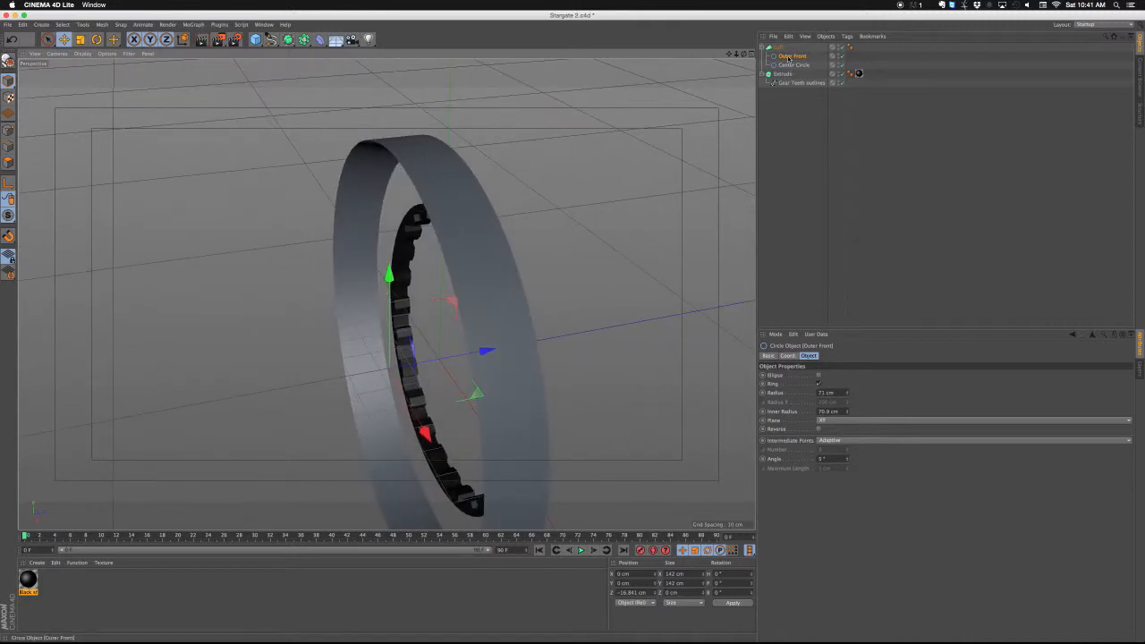
pyautogui.press('e')
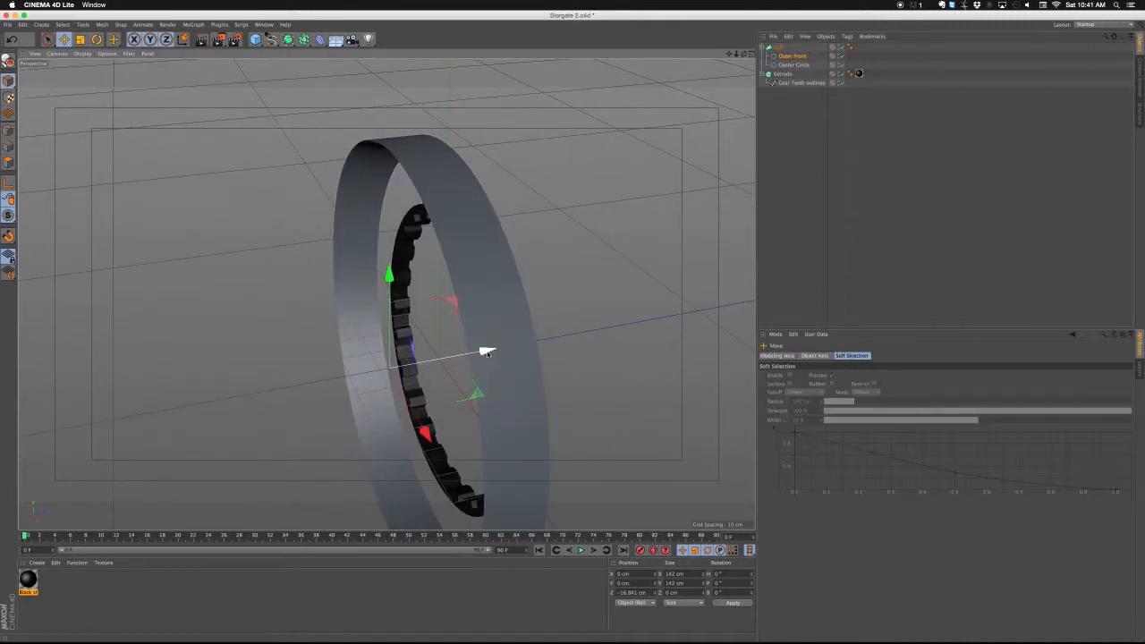
pyautogui.moveTo(486, 352); pyautogui.dragTo(573, 334)
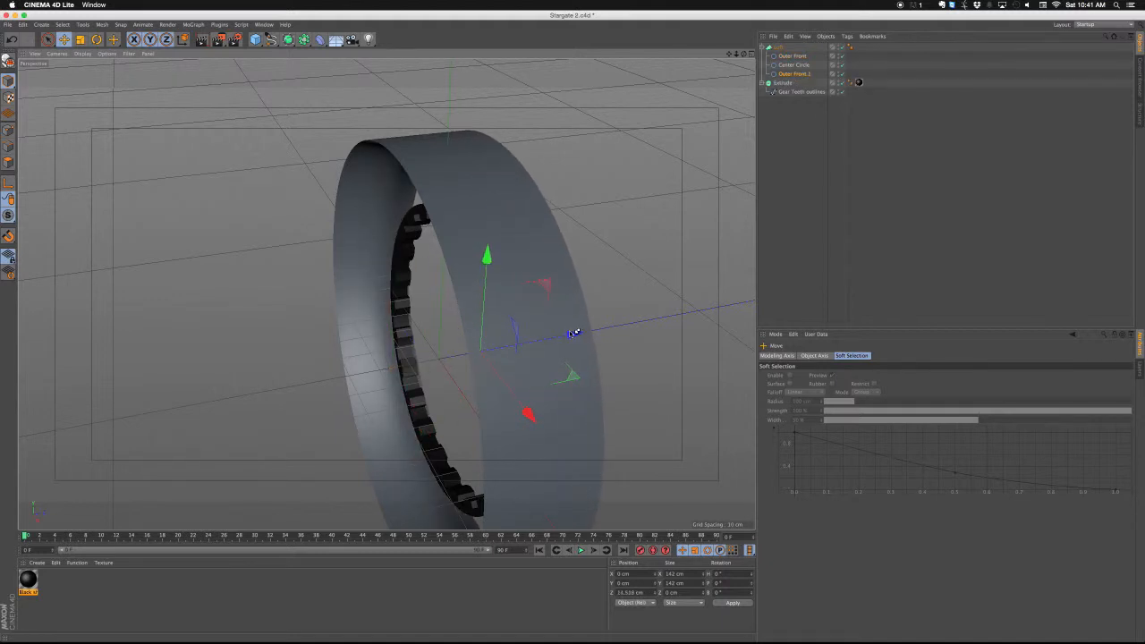
pyautogui.doubleClick(796, 74)
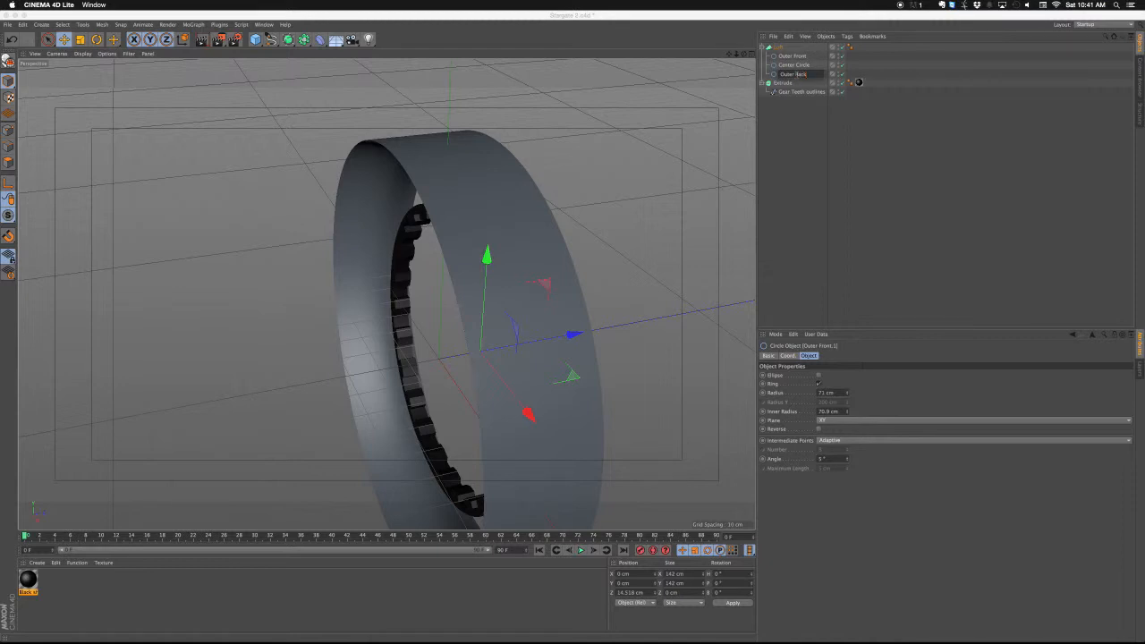
pyautogui.press('Return')
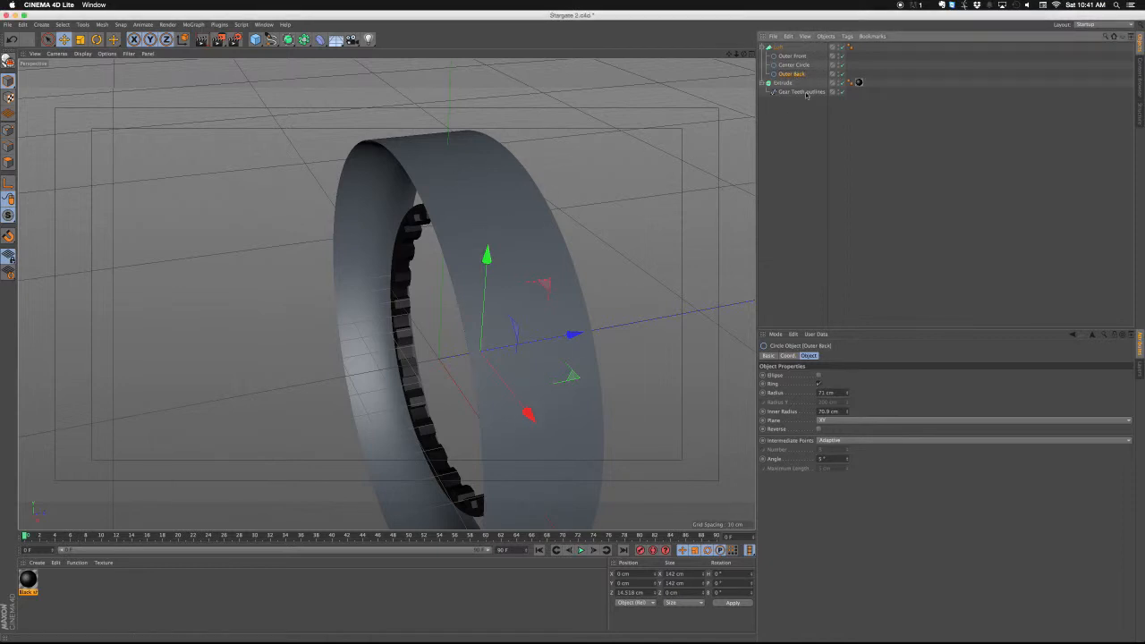
# Step: Scale the Outer Front and Outer Back circles down slightly together so the lofted ring bulges outward along its middle
pyautogui.keyDown('ctrl'); pyautogui.click(792, 55); pyautogui.keyUp('ctrl')
pyautogui.keyDown('alt'); pyautogui.moveTo(617, 269); pyautogui.dragTo(703, 161); pyautogui.keyUp('alt')
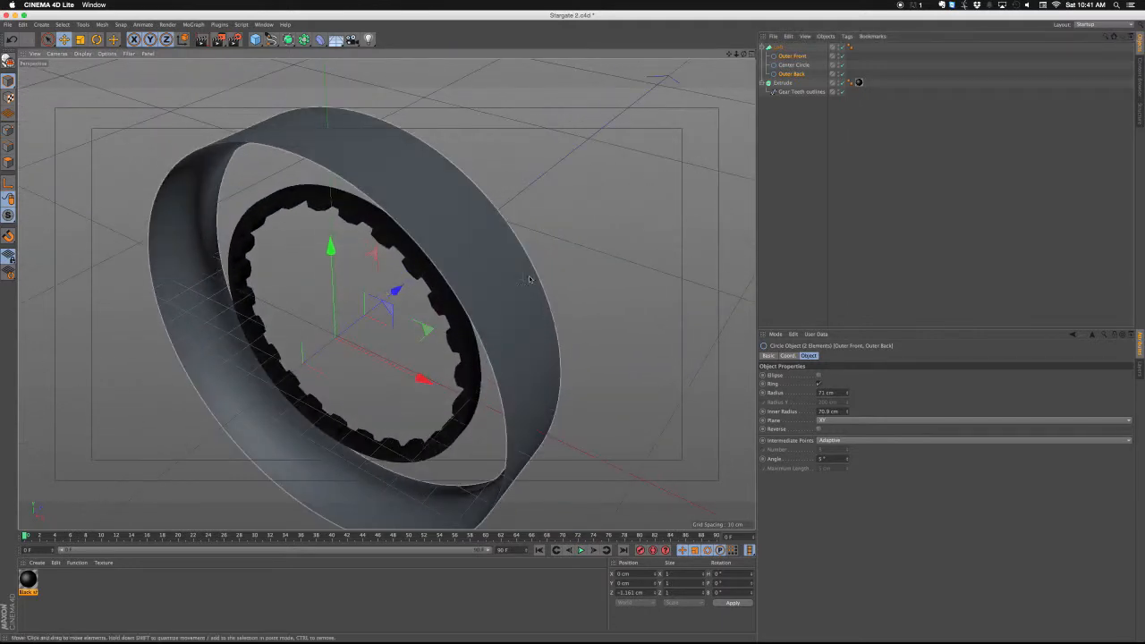
pyautogui.scroll(-1, 517, 319)
pyautogui.keyDown('alt'); pyautogui.moveTo(398, 323); pyautogui.dragTo(490, 239); pyautogui.keyUp('alt')
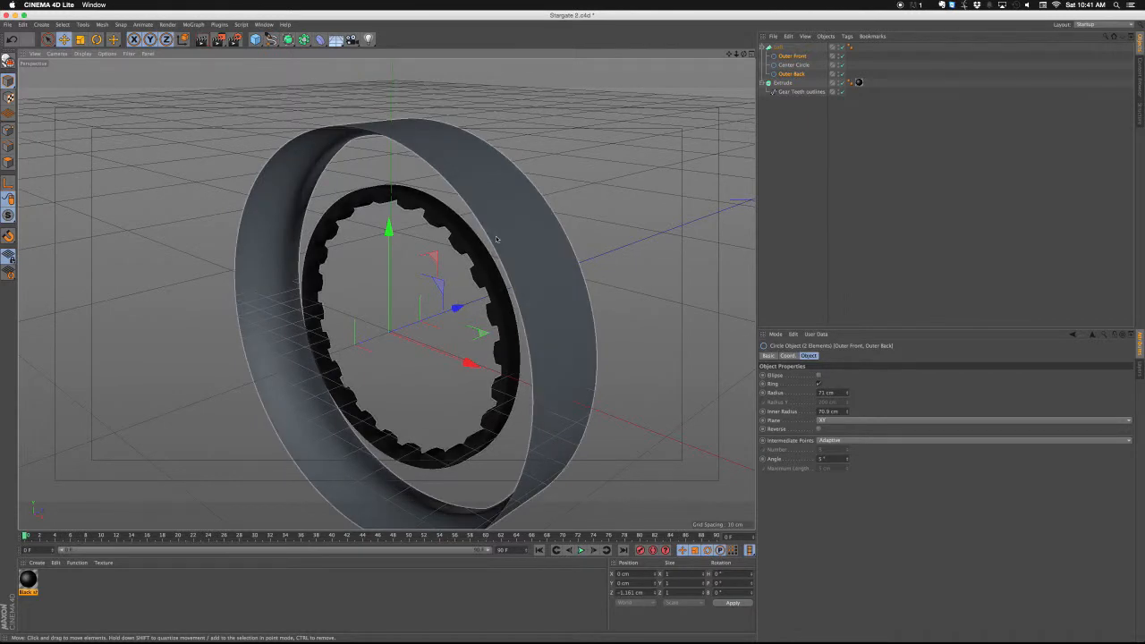
pyautogui.press('t')
pyautogui.moveTo(445, 288); pyautogui.dragTo(439, 290)
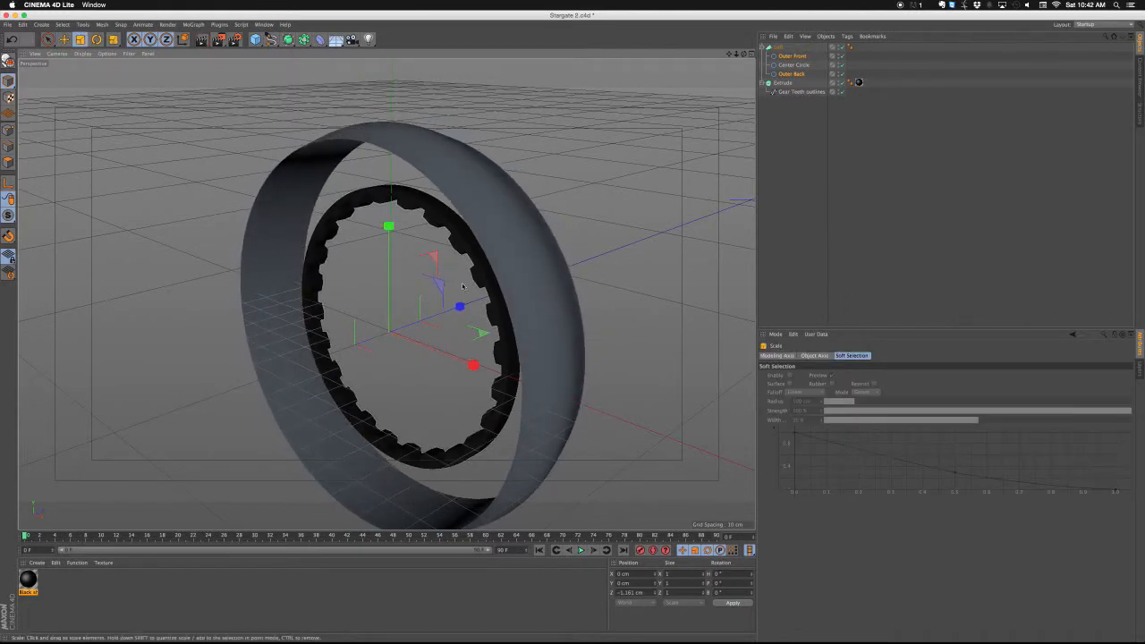
pyautogui.keyDown('alt'); pyautogui.moveTo(526, 283); pyautogui.dragTo(441, 267); pyautogui.keyUp('alt')
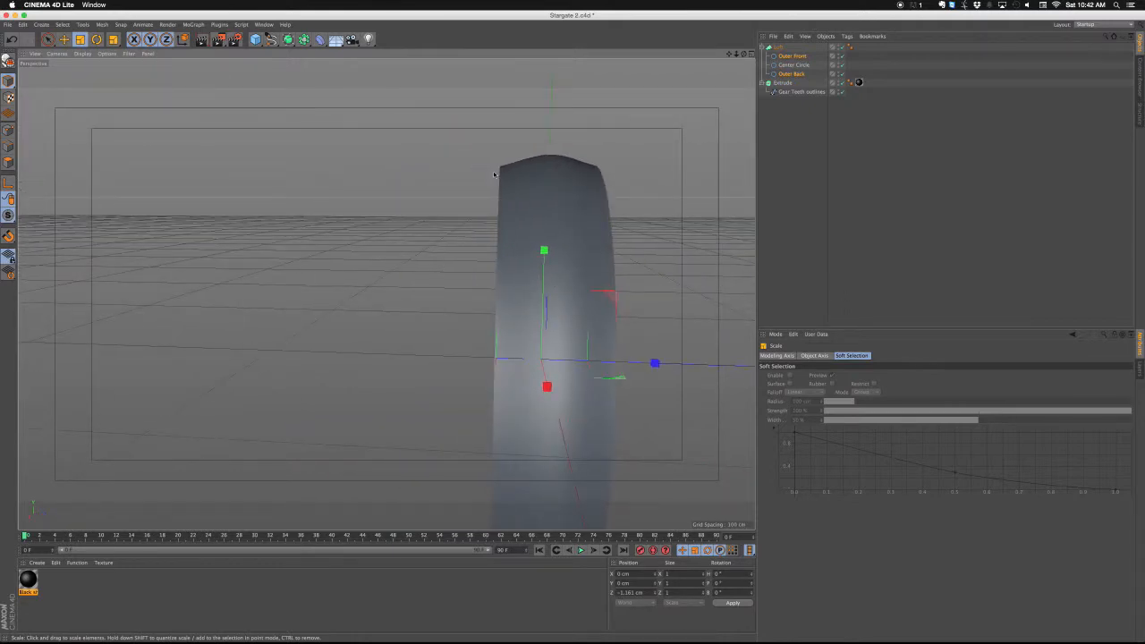
# Step: Examine the curved profile of the lofted ring up close, in the four-view layout and in the side view
pyautogui.keyDown('alt'); pyautogui.moveTo(494, 174); pyautogui.dragTo(605, 258); pyautogui.keyUp('alt')
pyautogui.keyDown('alt'); pyautogui.moveTo(553, 162); pyautogui.dragTo(503, 239); pyautogui.keyUp('alt')
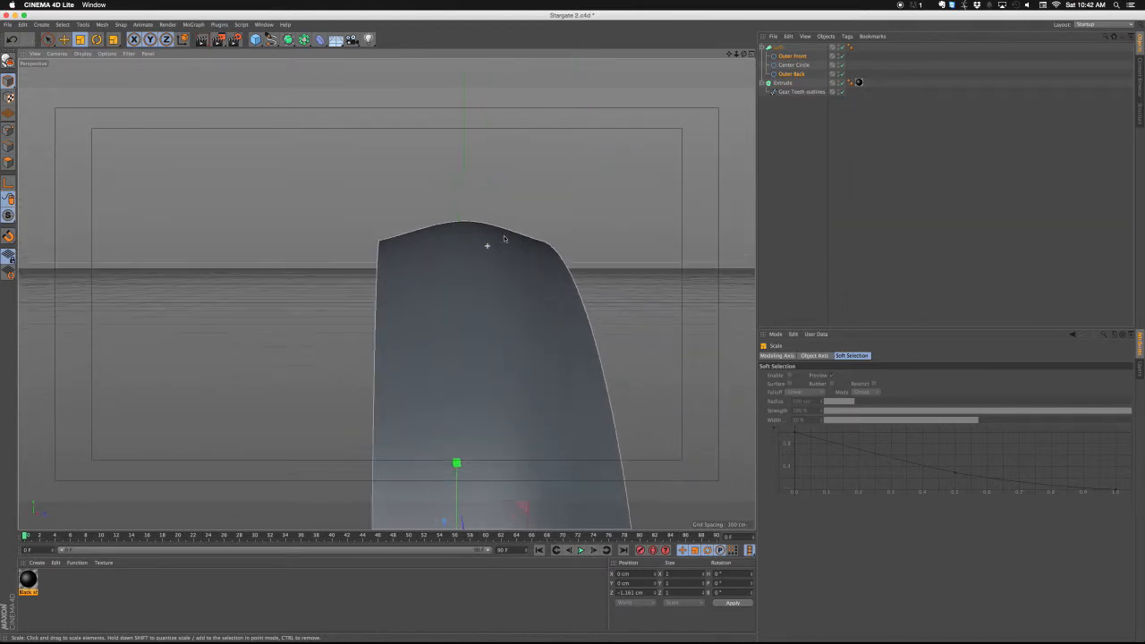
pyautogui.keyDown('alt'); pyautogui.moveTo(446, 303); pyautogui.dragTo(547, 270); pyautogui.keyUp('alt')
pyautogui.middleClick(548, 270)
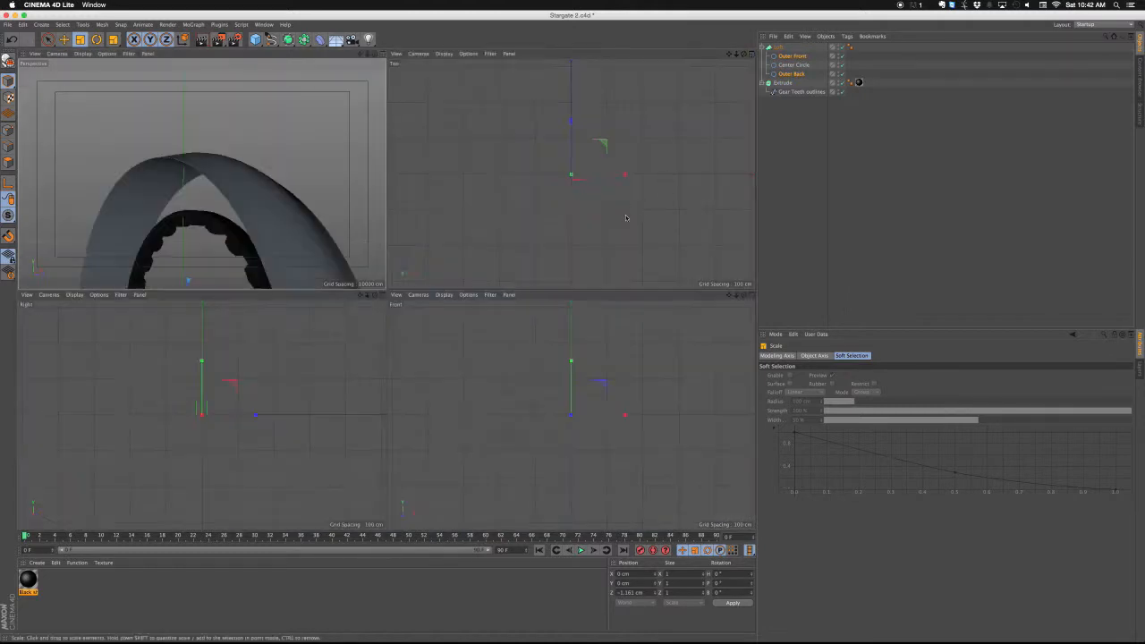
pyautogui.scroll(6, 194, 399)
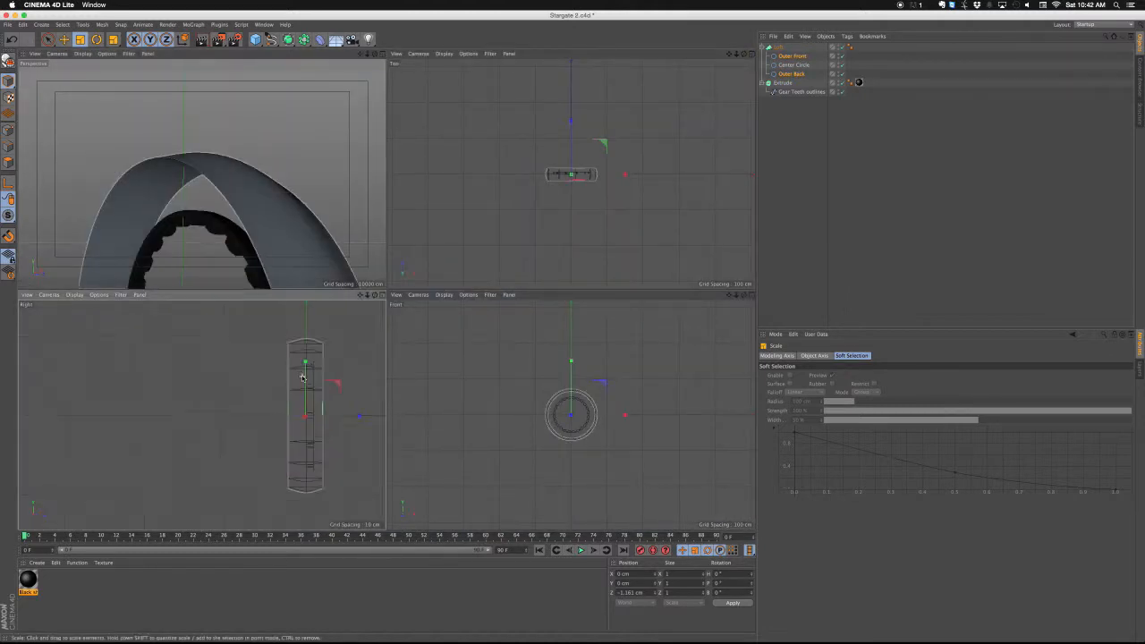
pyautogui.scroll(2, 330, 324)
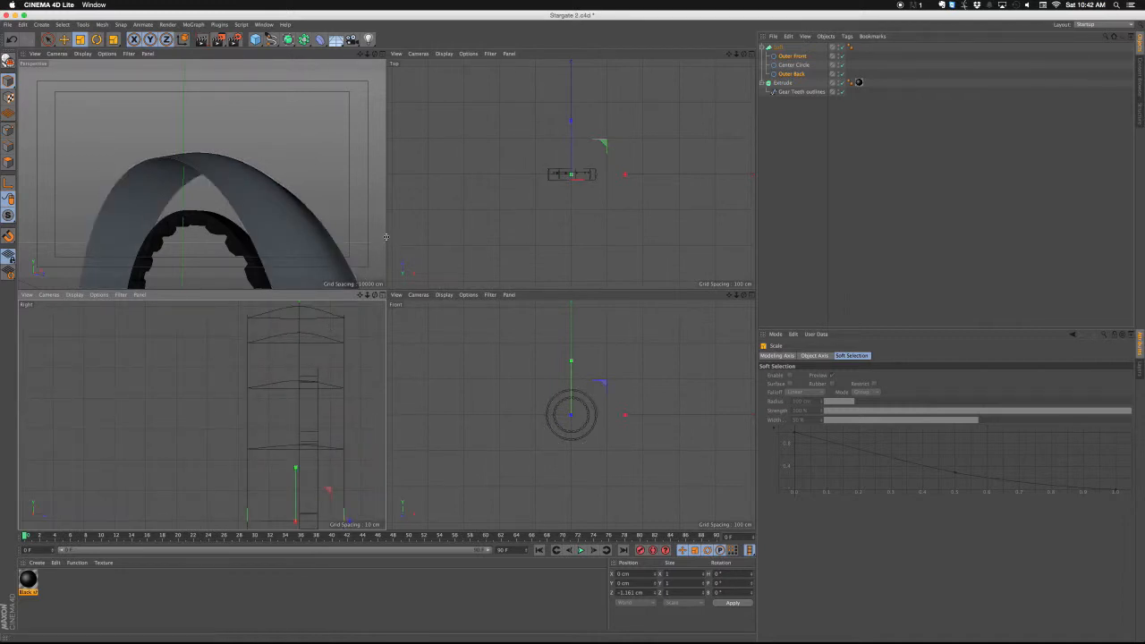
pyautogui.moveTo(390, 234); pyautogui.dragTo(483, 237)
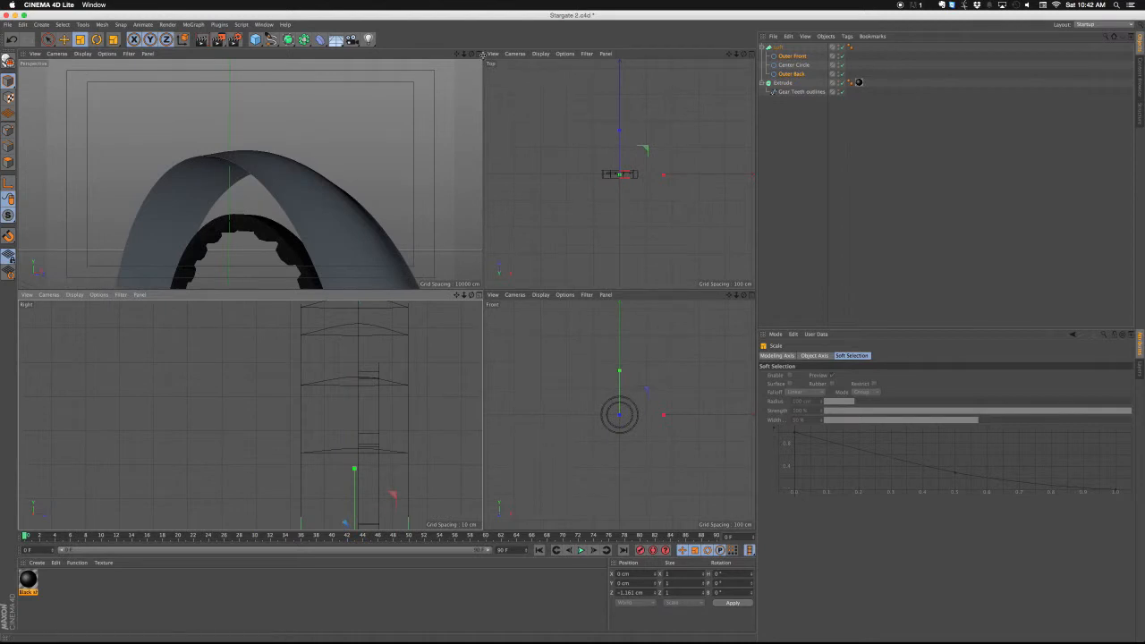
pyautogui.click(474, 53)
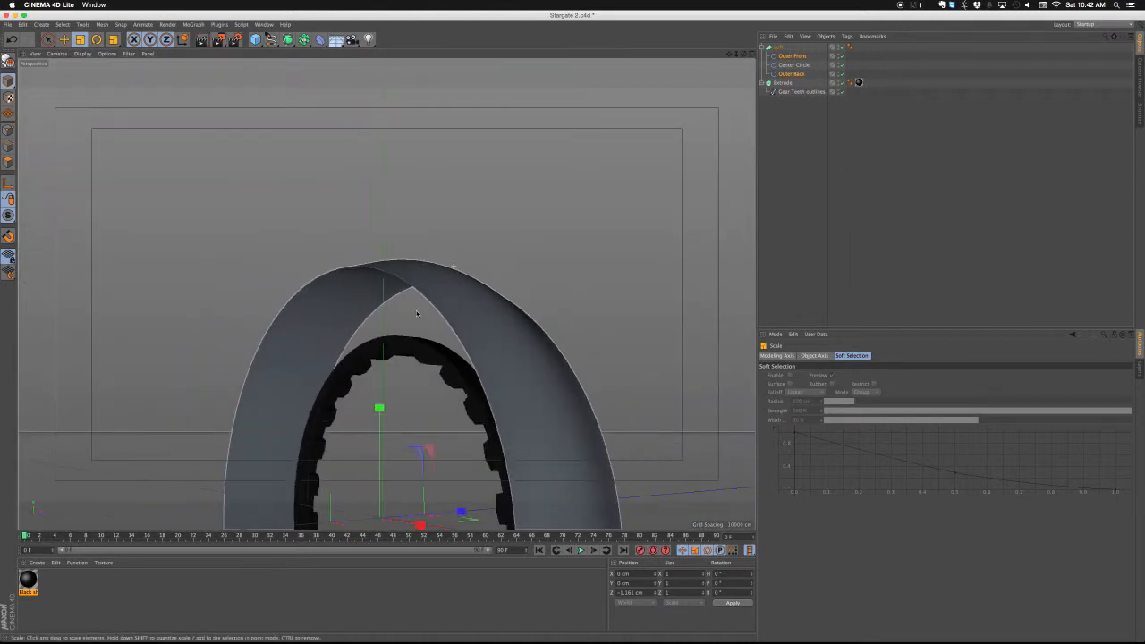
pyautogui.keyDown('alt'); pyautogui.moveTo(417, 314); pyautogui.dragTo(405, 341, button='right'); pyautogui.keyUp('alt')
pyautogui.keyDown('alt'); pyautogui.moveTo(405, 342); pyautogui.dragTo(395, 496); pyautogui.keyUp('alt')
pyautogui.keyDown('alt'); pyautogui.moveTo(405, 439); pyautogui.dragTo(477, 361, button='middle'); pyautogui.keyUp('alt')
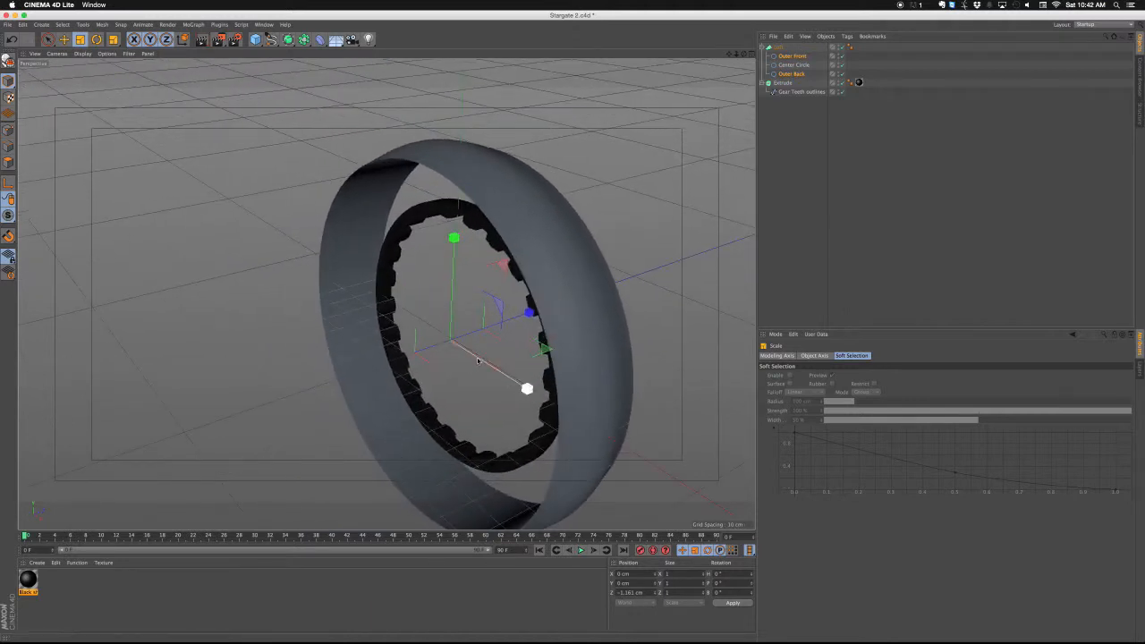
pyautogui.keyDown('alt'); pyautogui.moveTo(477, 361); pyautogui.dragTo(512, 350); pyautogui.keyUp('alt')
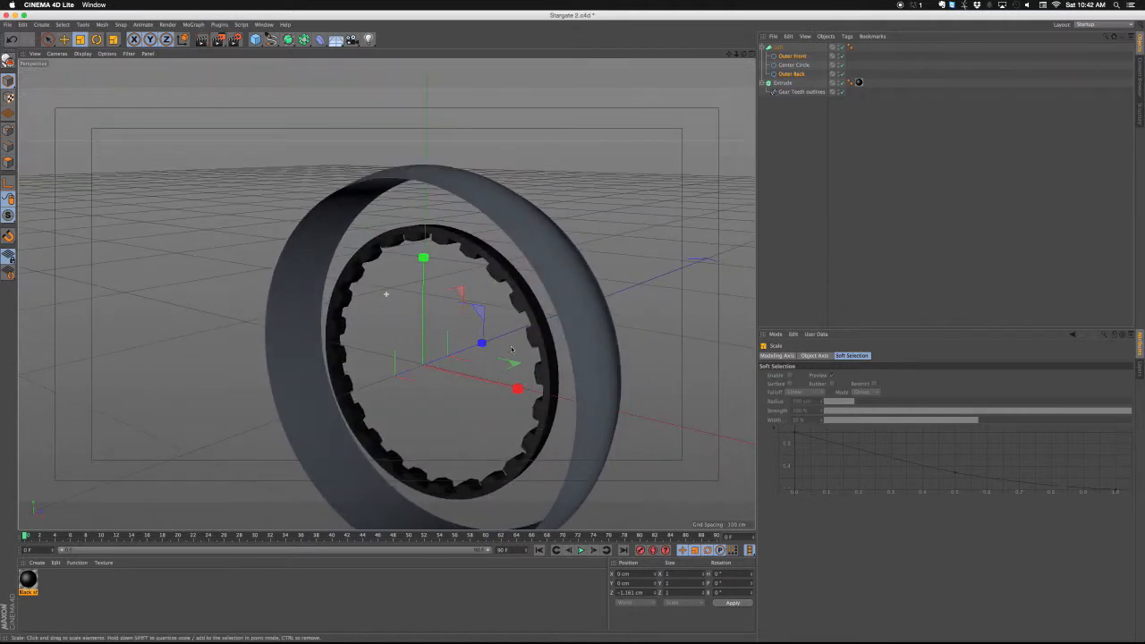
# Step: Scale the extruded gear ring up uniformly to about 134.4 cm across so it fits inside the lofted ring
pyautogui.click(783, 83)
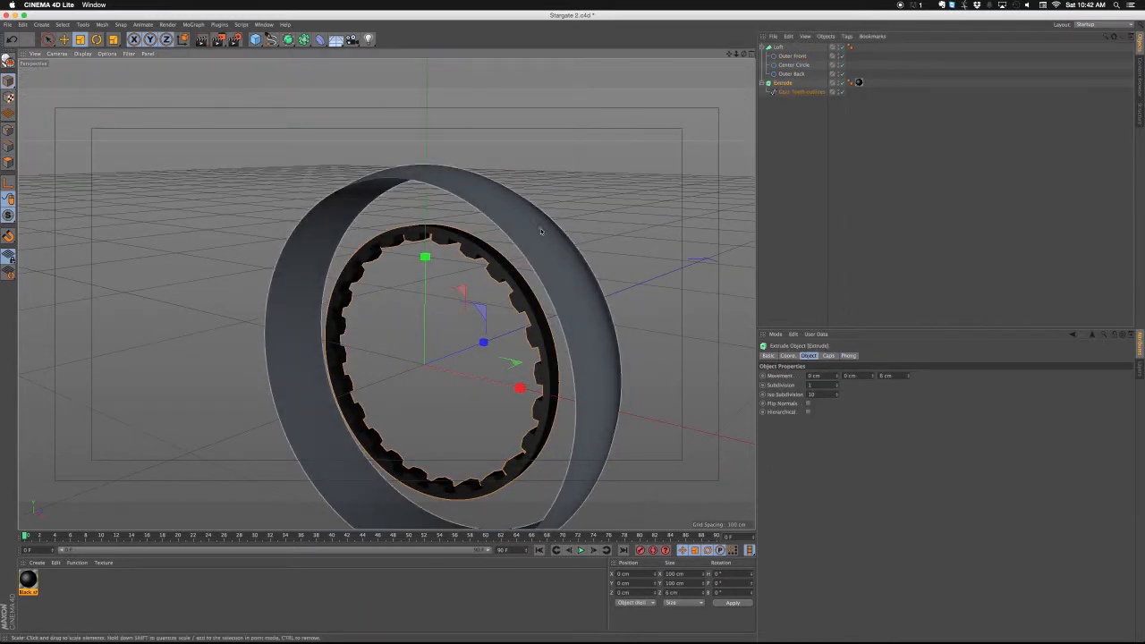
pyautogui.moveTo(486, 309); pyautogui.dragTo(426, 329)
pyautogui.keyDown('alt'); pyautogui.moveTo(412, 309); pyautogui.dragTo(386, 294); pyautogui.keyUp('alt')
pyautogui.keyDown('alt'); pyautogui.moveTo(385, 295); pyautogui.dragTo(360, 286, button='right'); pyautogui.keyUp('alt')
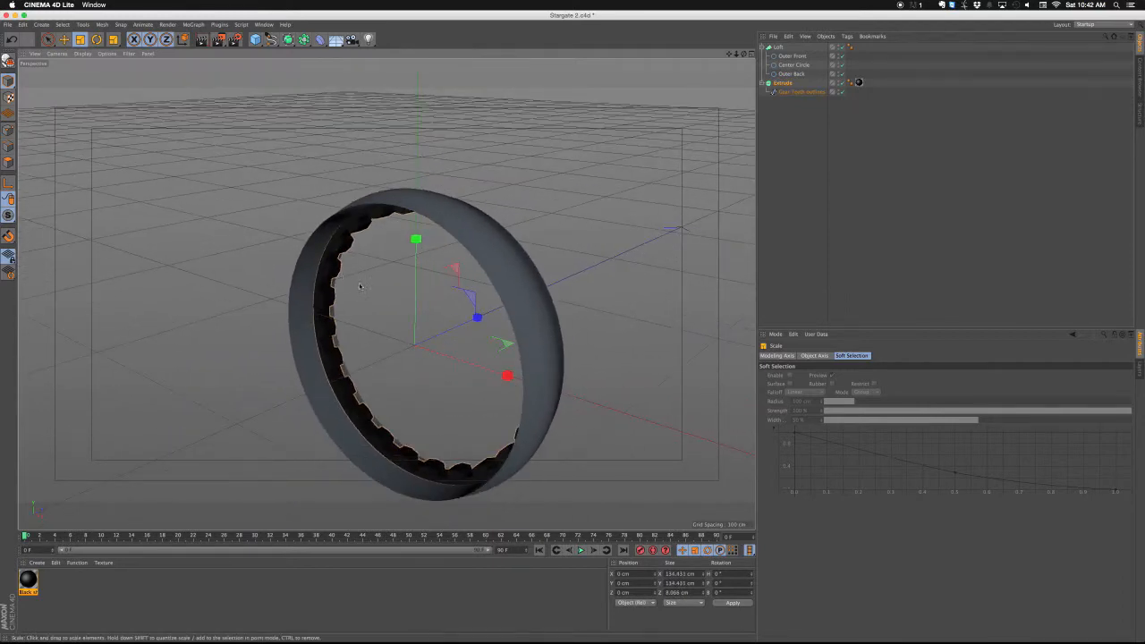
# Step: Move the Loft along Z to about 3.2 cm relative to the gear ring
pyautogui.keyDown('alt'); pyautogui.moveTo(359, 286); pyautogui.dragTo(302, 302); pyautogui.keyUp('alt')
pyautogui.press('e')
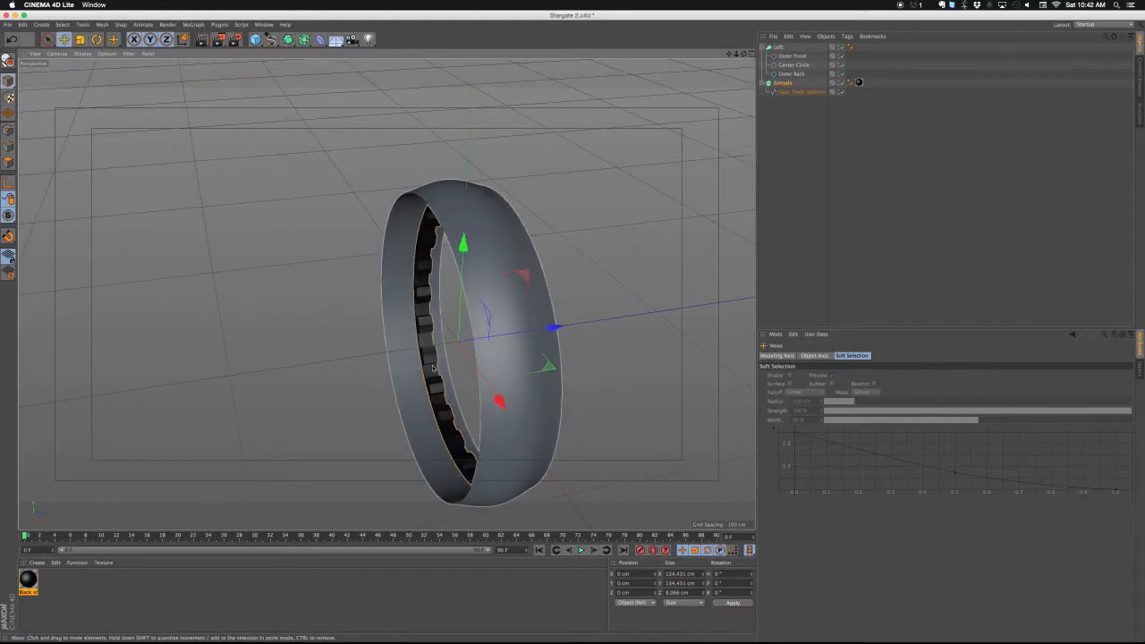
pyautogui.click(780, 47)
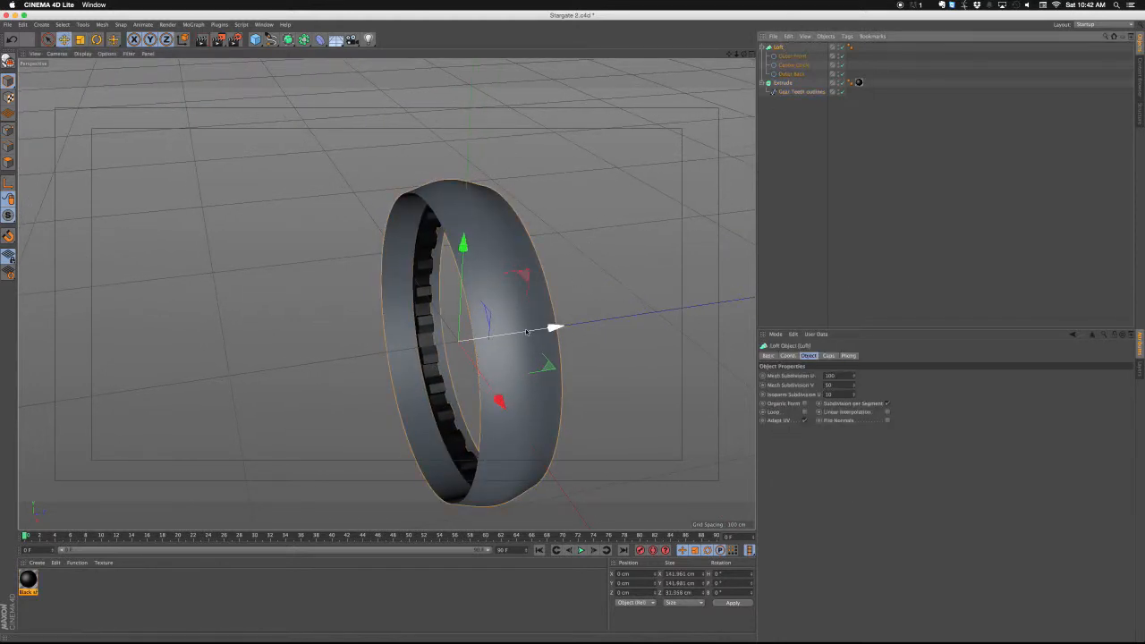
pyautogui.moveTo(554, 327); pyautogui.dragTo(523, 334)
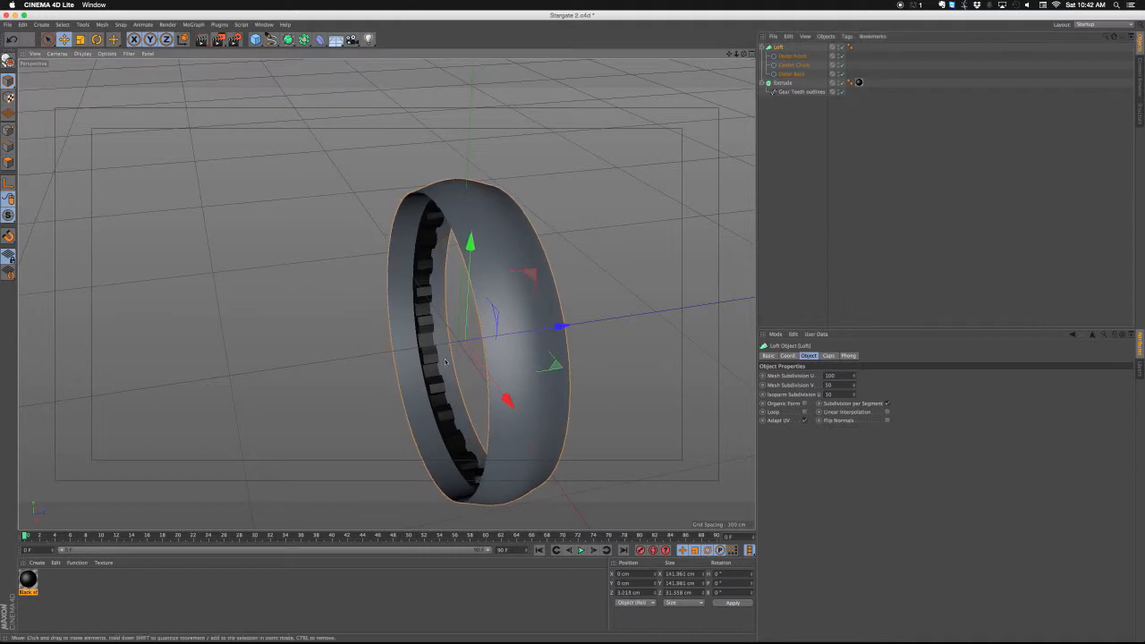
pyautogui.keyDown('alt'); pyautogui.moveTo(358, 438); pyautogui.dragTo(392, 455); pyautogui.keyUp('alt')
# Step: Create a material named Silver with a grey colour of RGB 183, 183, 183 and apply it to the Loft
pyautogui.click(36, 563)
pyautogui.click(54, 479)
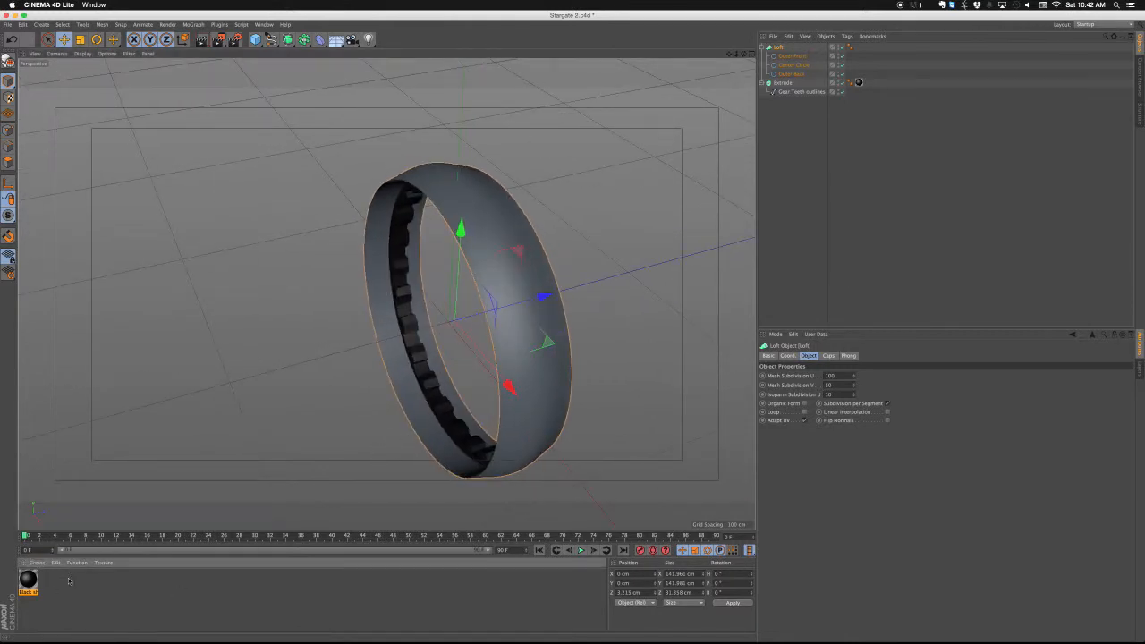
pyautogui.doubleClick(29, 581)
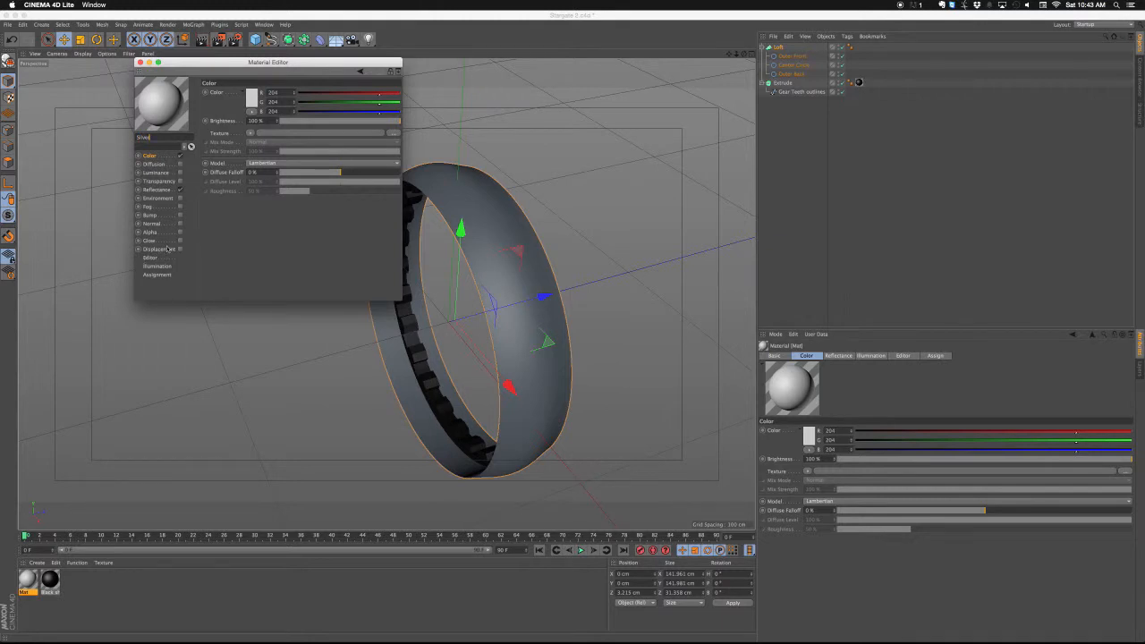
pyautogui.click(254, 98)
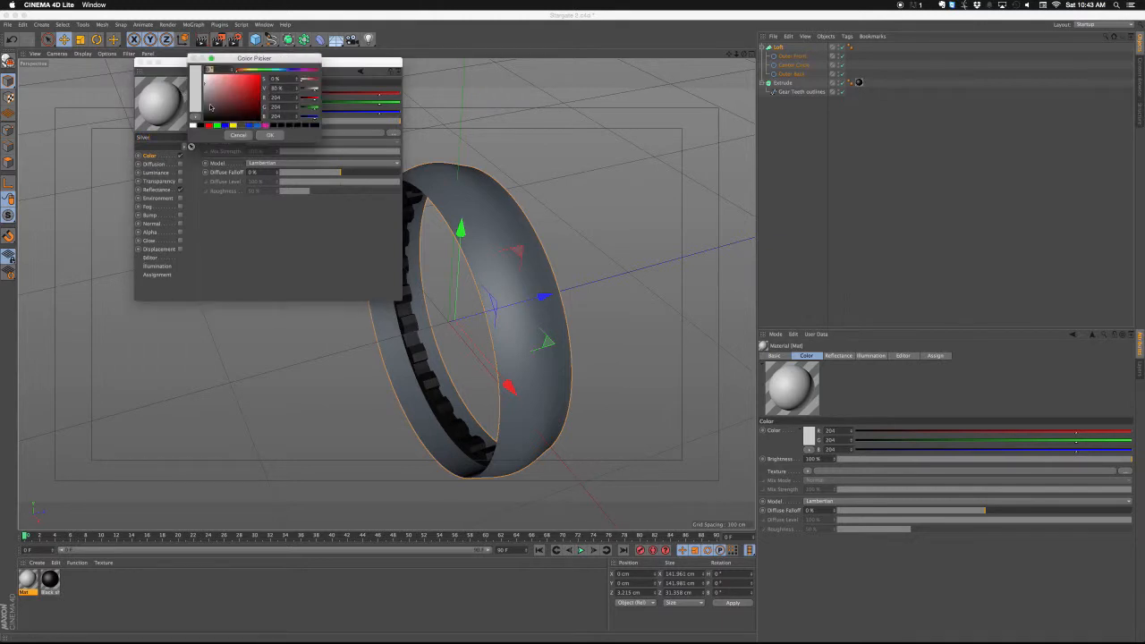
pyautogui.click(269, 136)
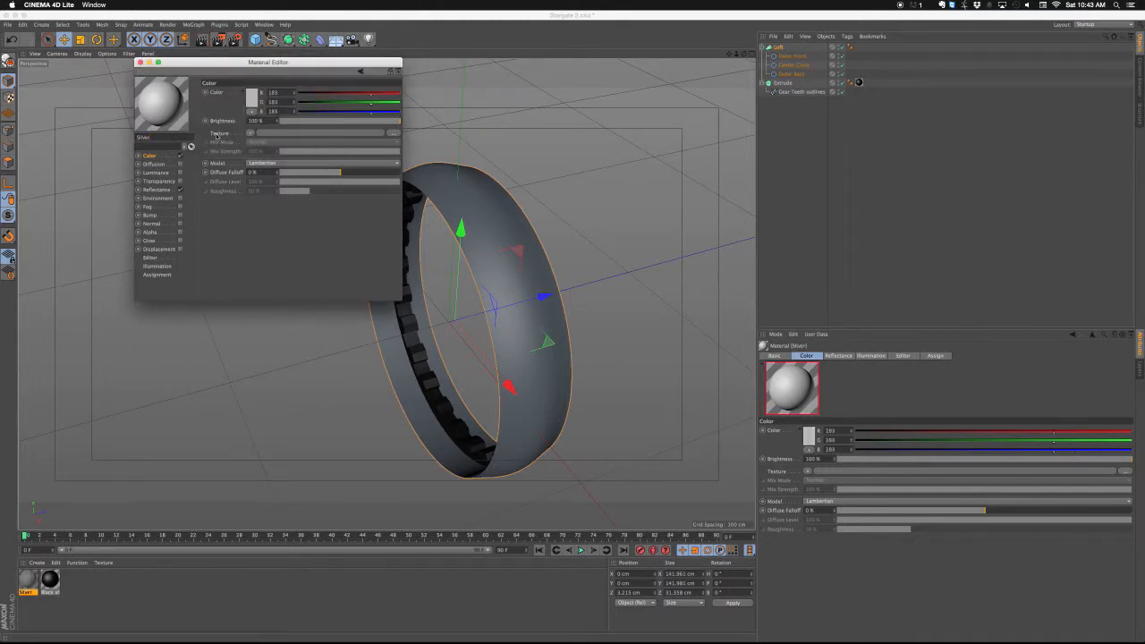
pyautogui.moveTo(786, 51); pyautogui.dragTo(782, 47)
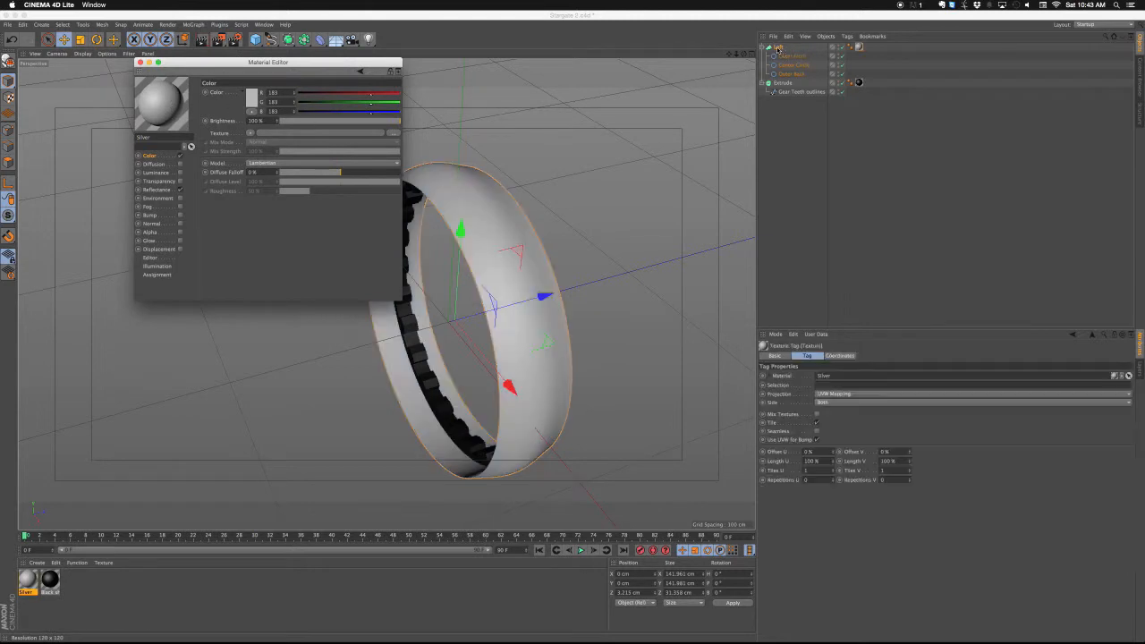
pyautogui.click(140, 62)
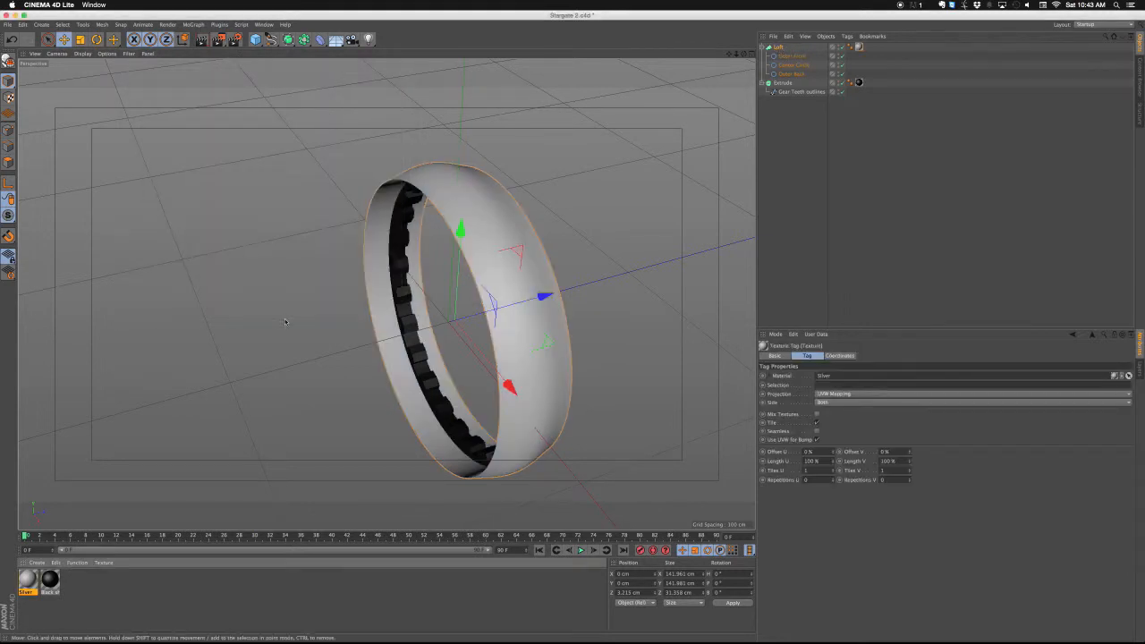
# Step: Check the glowing rings in Stargate 2.mp4 in QuickTime Player and add a Torus primitive to the Cinema 4D Lite scene
pyautogui.press('super+Tab')
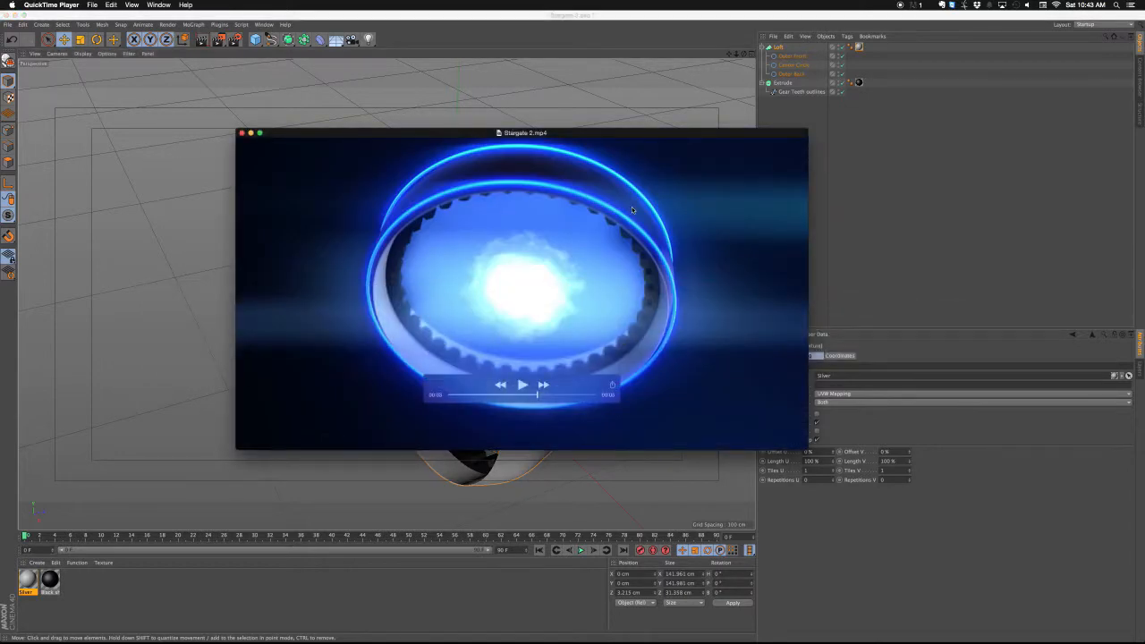
pyautogui.click(206, 240)
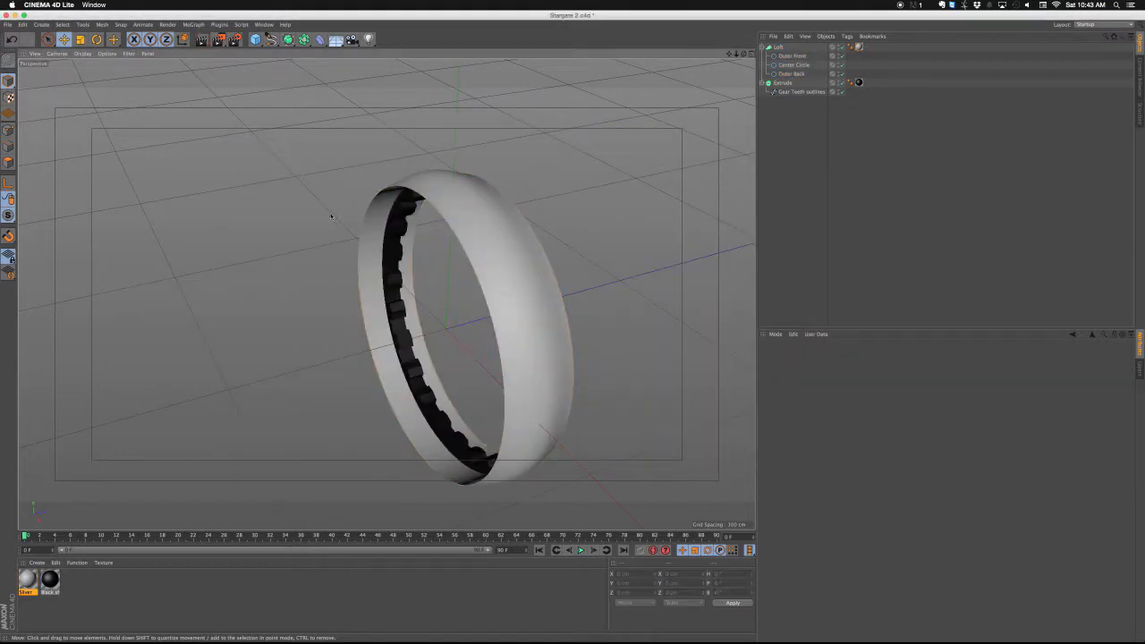
pyautogui.click(257, 40)
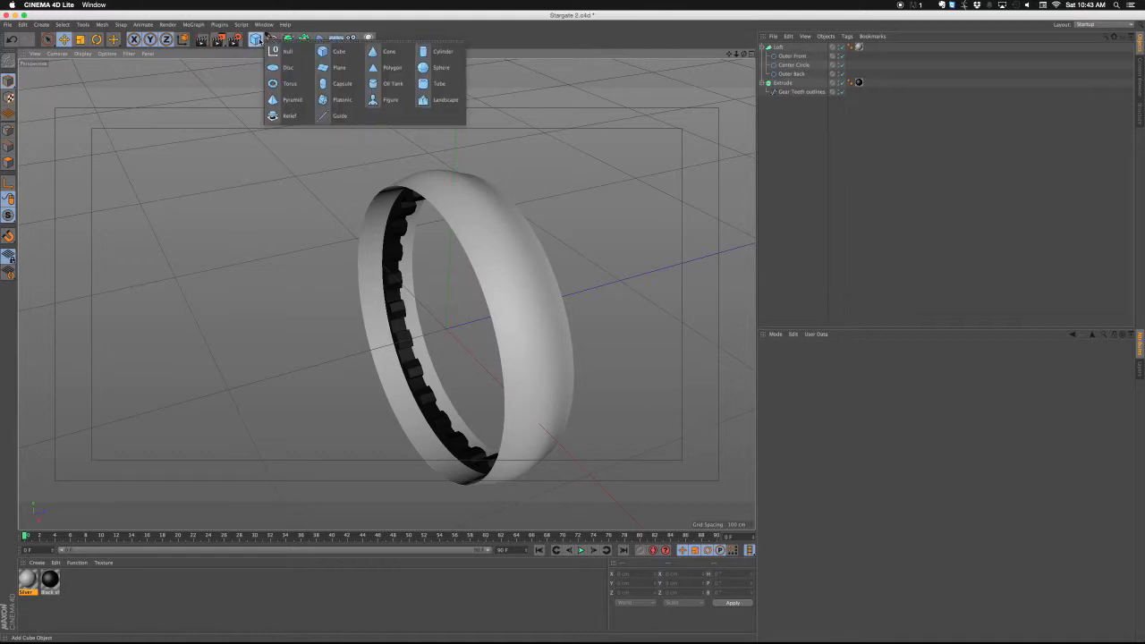
pyautogui.click(288, 83)
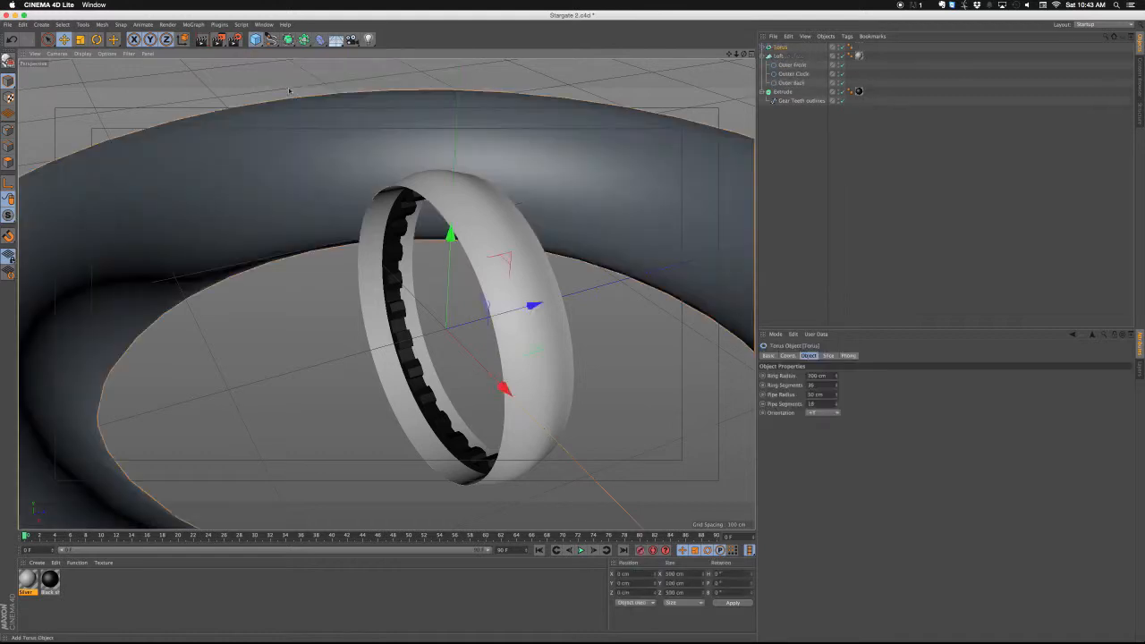
# Step: Reduce the torus's ring radius to about 168.1 cm and its pipe radius to about 4.4 cm
pyautogui.scroll(-3, 396, 278)
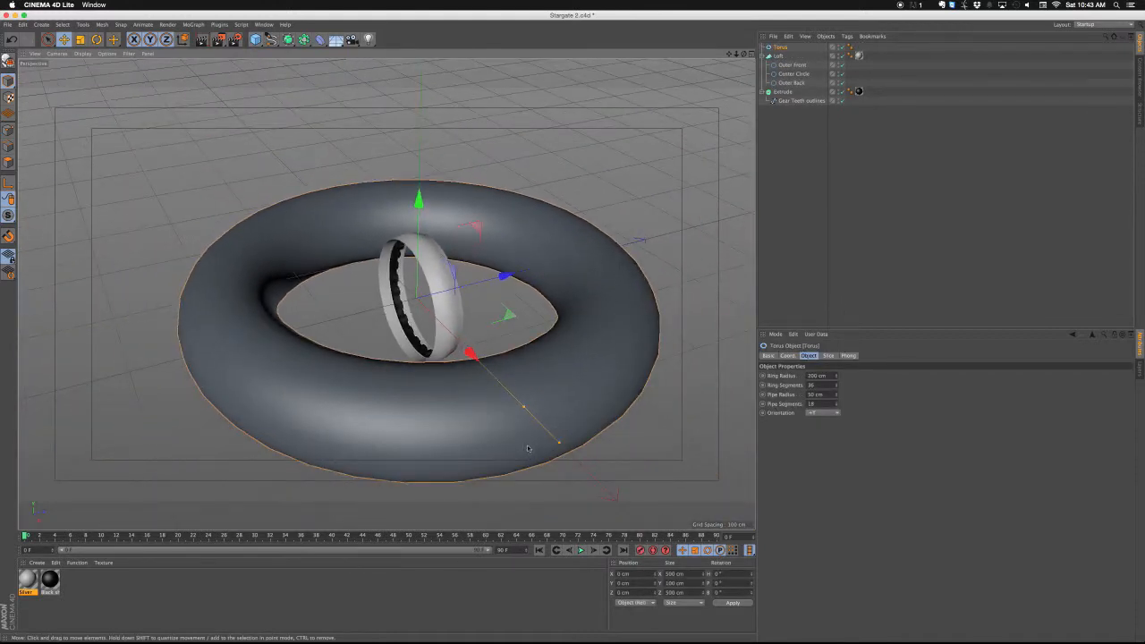
pyautogui.moveTo(524, 409); pyautogui.dragTo(504, 386)
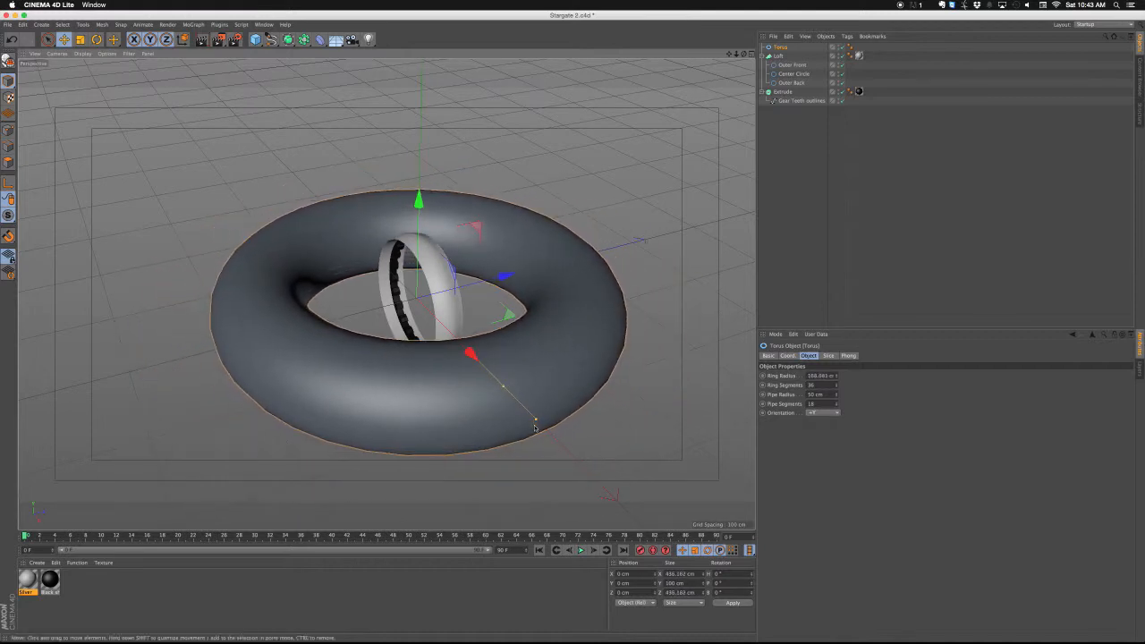
pyautogui.moveTo(537, 421); pyautogui.dragTo(506, 388)
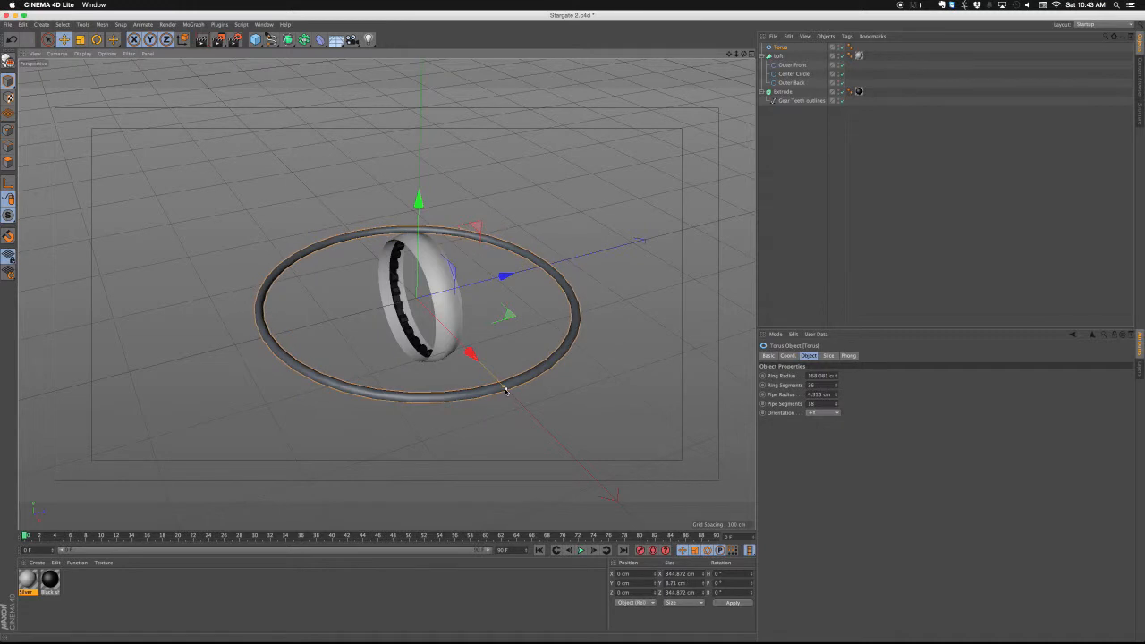
# Step: Set the torus to 100 ring segments and thin its pipe radius to about 0.9 cm
pyautogui.scroll(3, 523, 392)
pyautogui.click(811, 384)
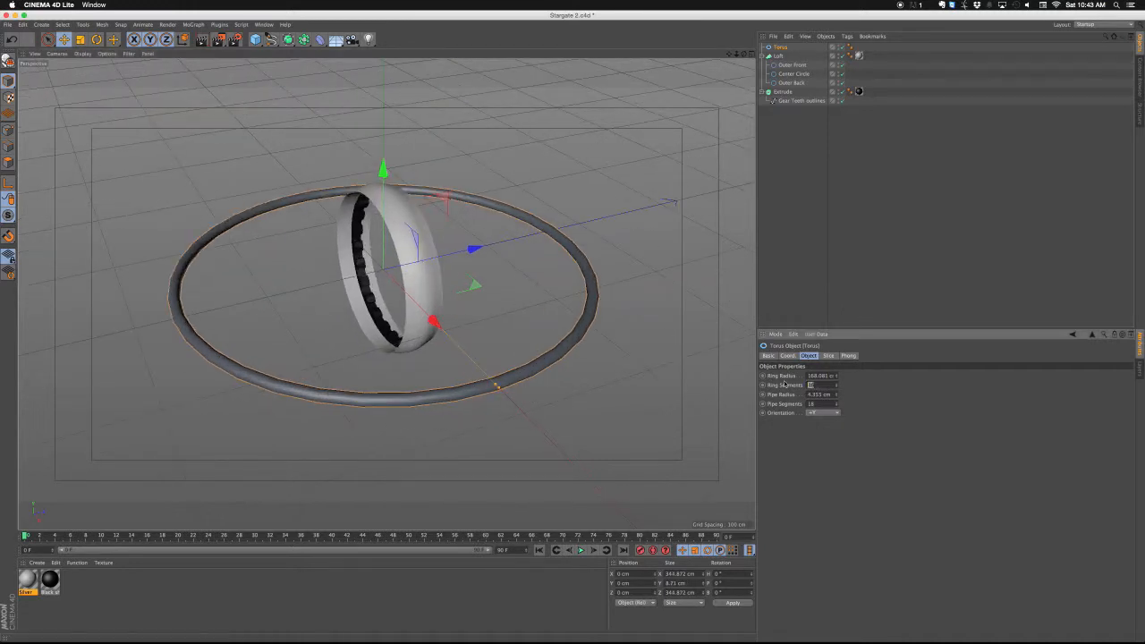
pyautogui.press('Return')
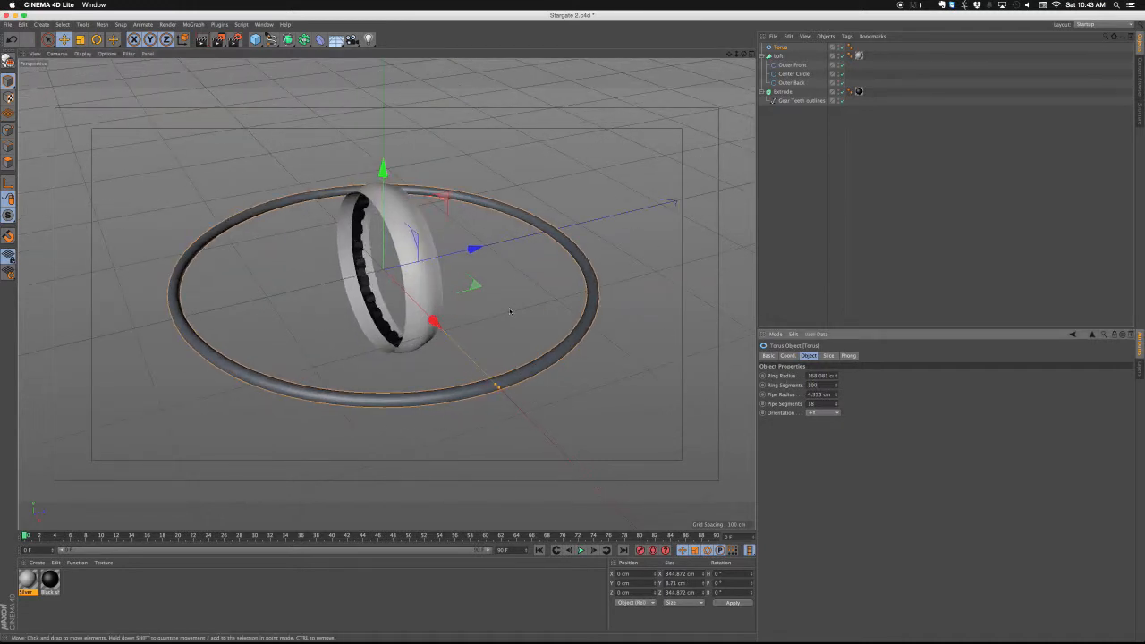
pyautogui.scroll(3, 505, 407)
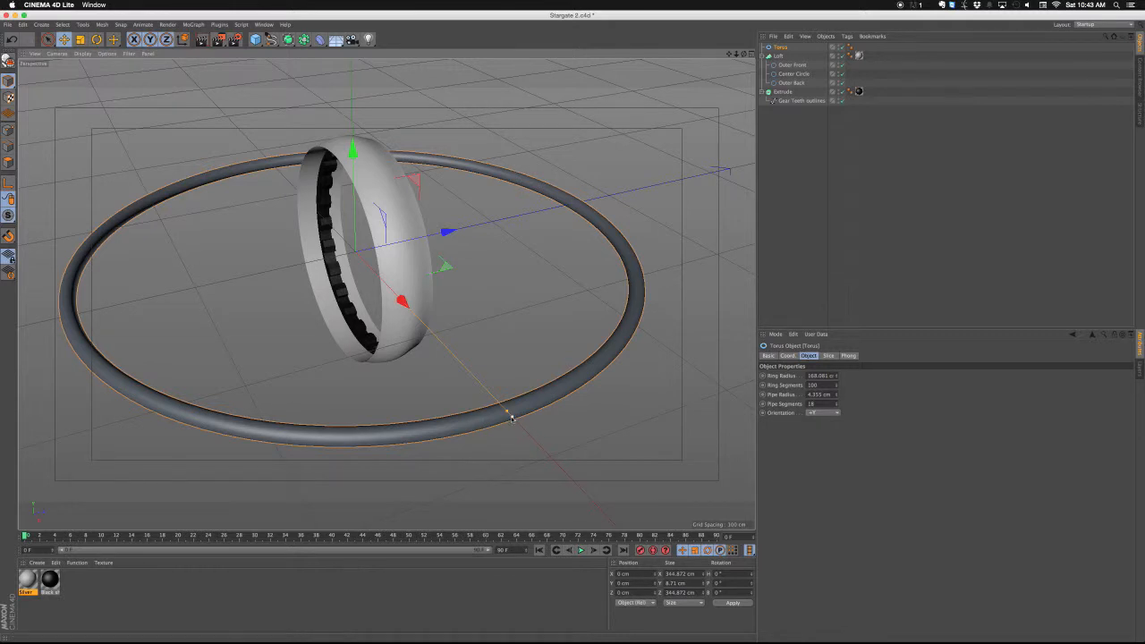
pyautogui.moveTo(511, 418); pyautogui.dragTo(508, 412)
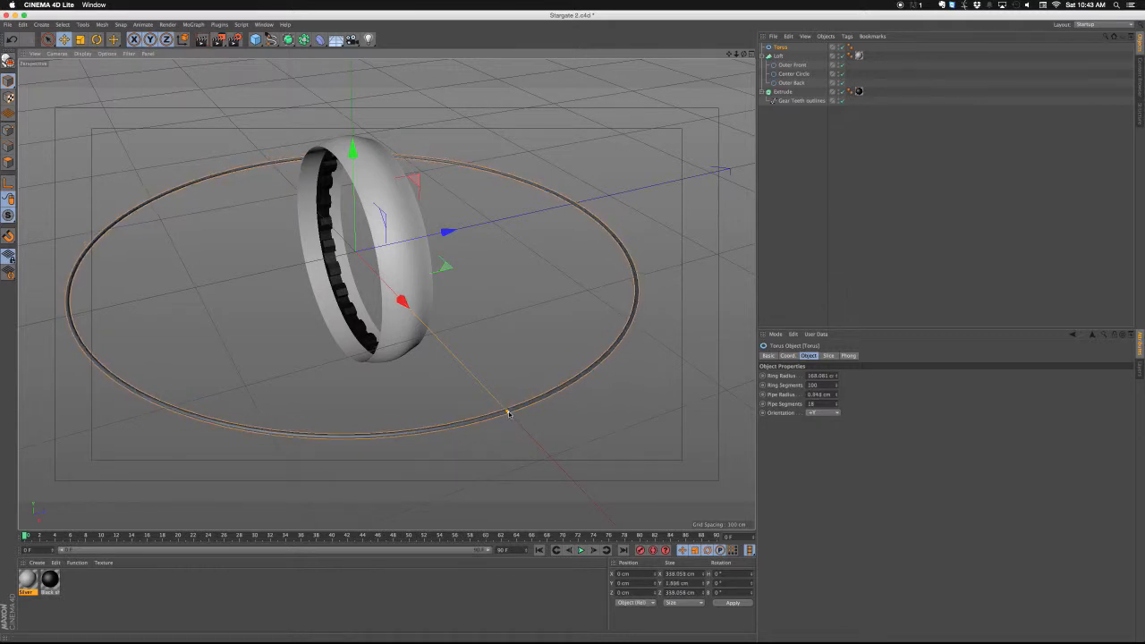
# Step: Rotate the torus to a 90° pitch so it stands upright, parallel to the lofted ring
pyautogui.press('r')
pyautogui.moveTo(340, 188); pyautogui.dragTo(498, 297)
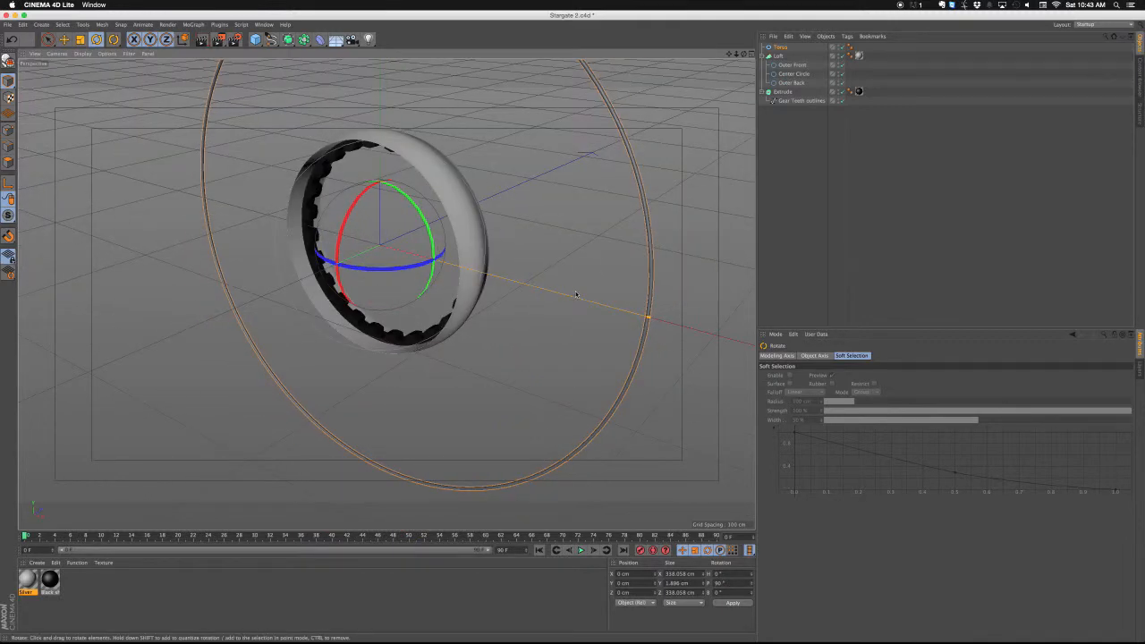
# Step: Scale the torus down to about 153 cm across so it sits just outside the lofted ring
pyautogui.press('t')
pyautogui.moveTo(510, 215); pyautogui.dragTo(338, 229)
pyautogui.scroll(3, 383, 175)
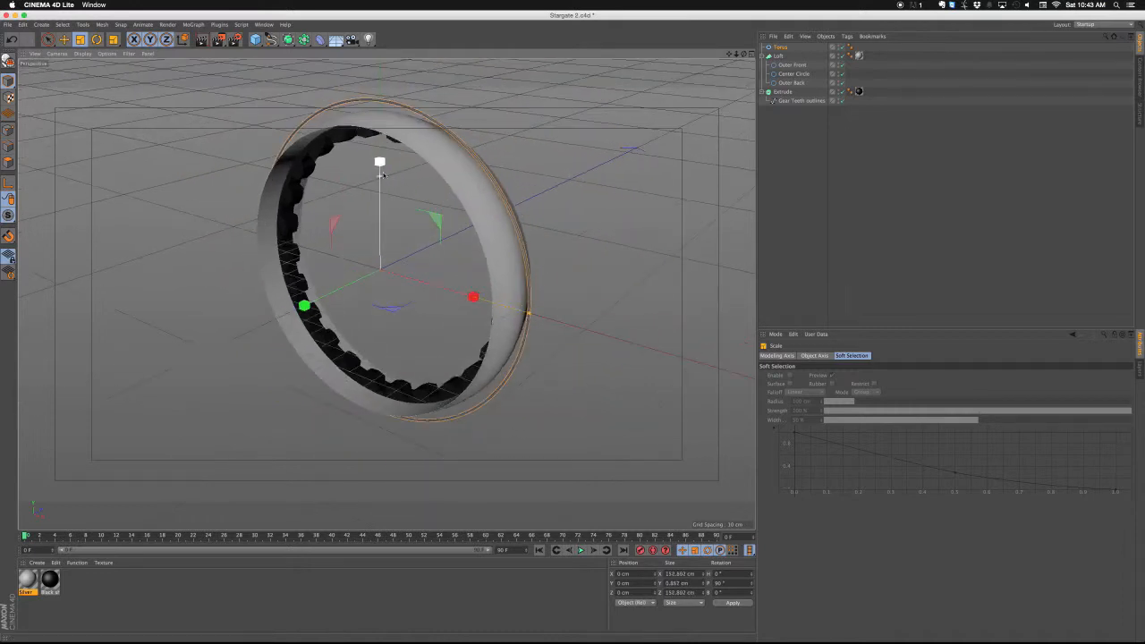
pyautogui.keyDown('alt'); pyautogui.moveTo(382, 173); pyautogui.dragTo(387, 227); pyautogui.keyUp('alt')
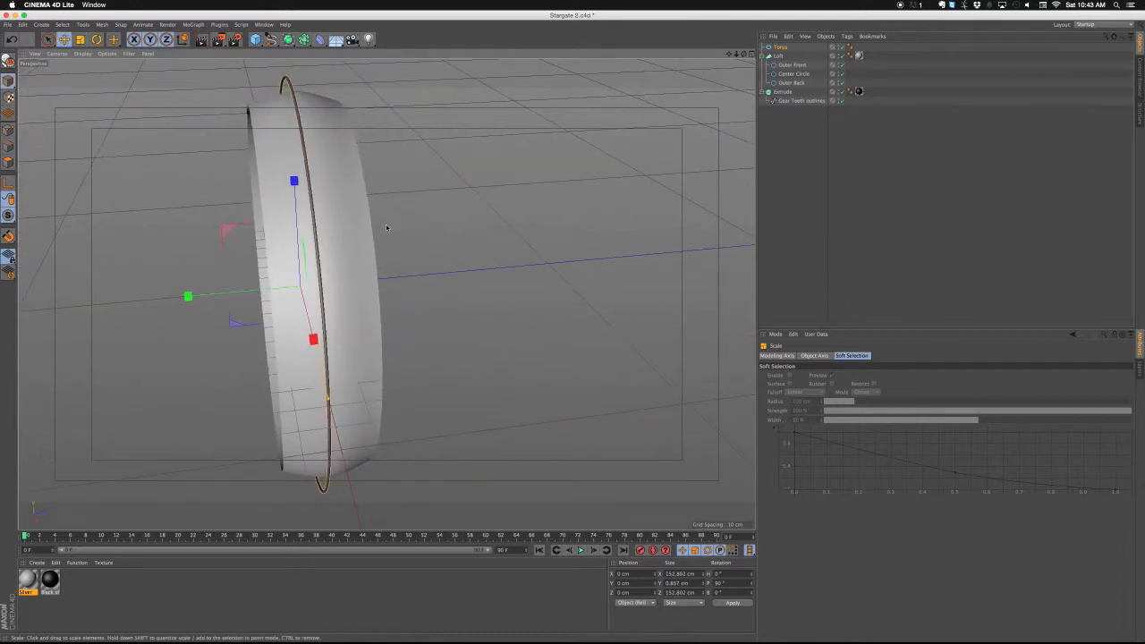
# Step: Move the torus to about -10.7 cm in Z at the lofted ring's front edge and scale it to about 140 cm across
pyautogui.press('e')
pyautogui.moveTo(245, 293); pyautogui.dragTo(267, 245)
pyautogui.press('t')
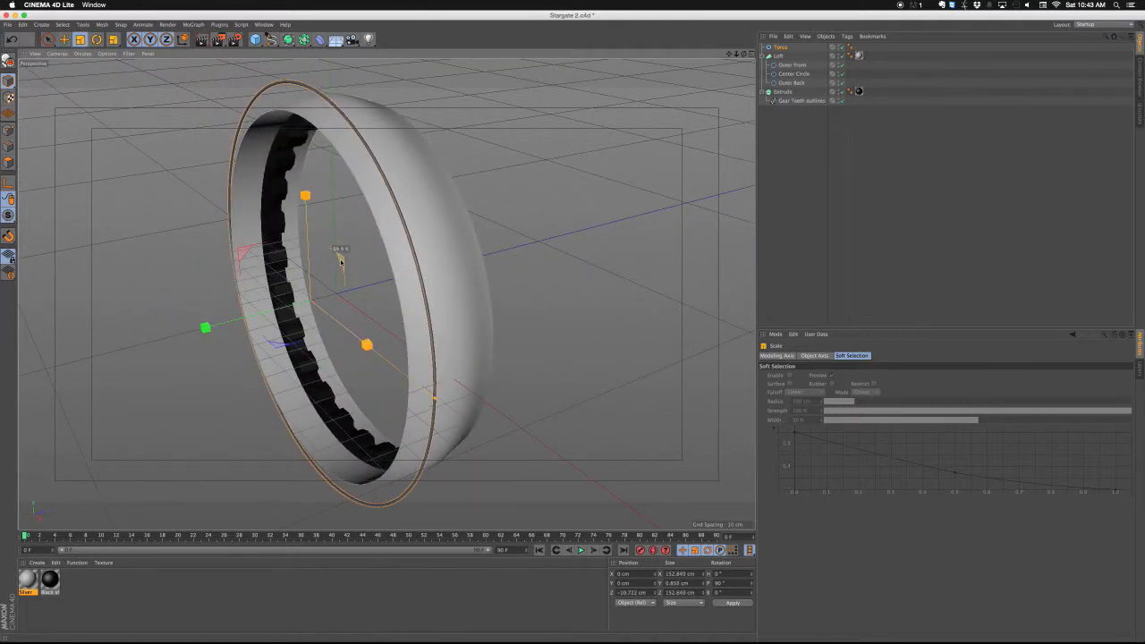
pyautogui.moveTo(340, 260); pyautogui.dragTo(313, 280)
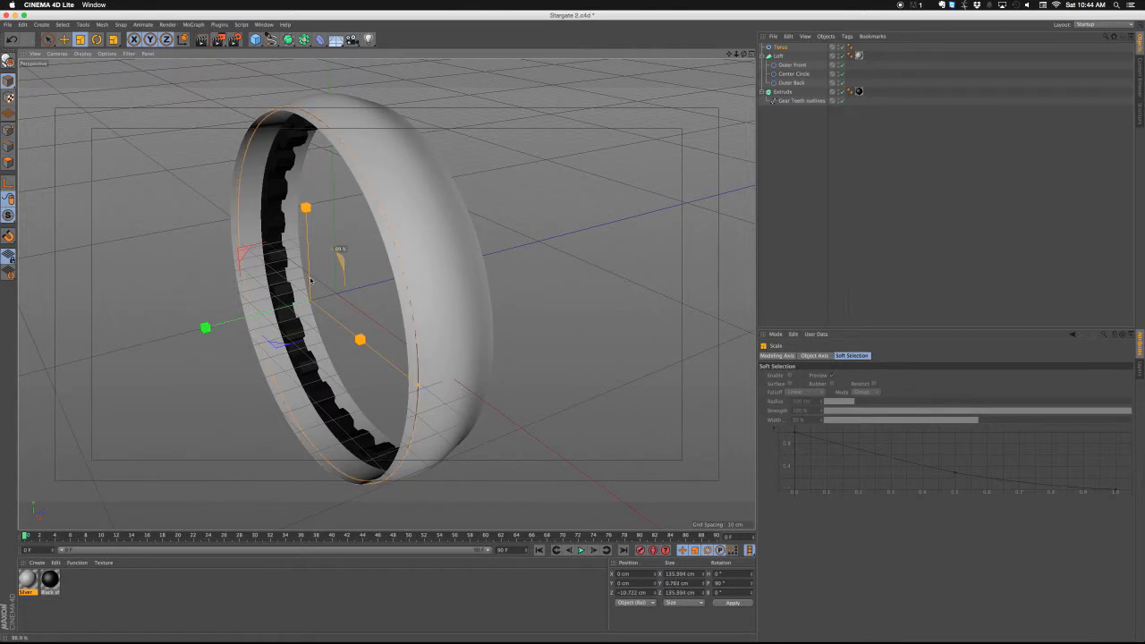
pyautogui.moveTo(312, 280); pyautogui.dragTo(319, 279)
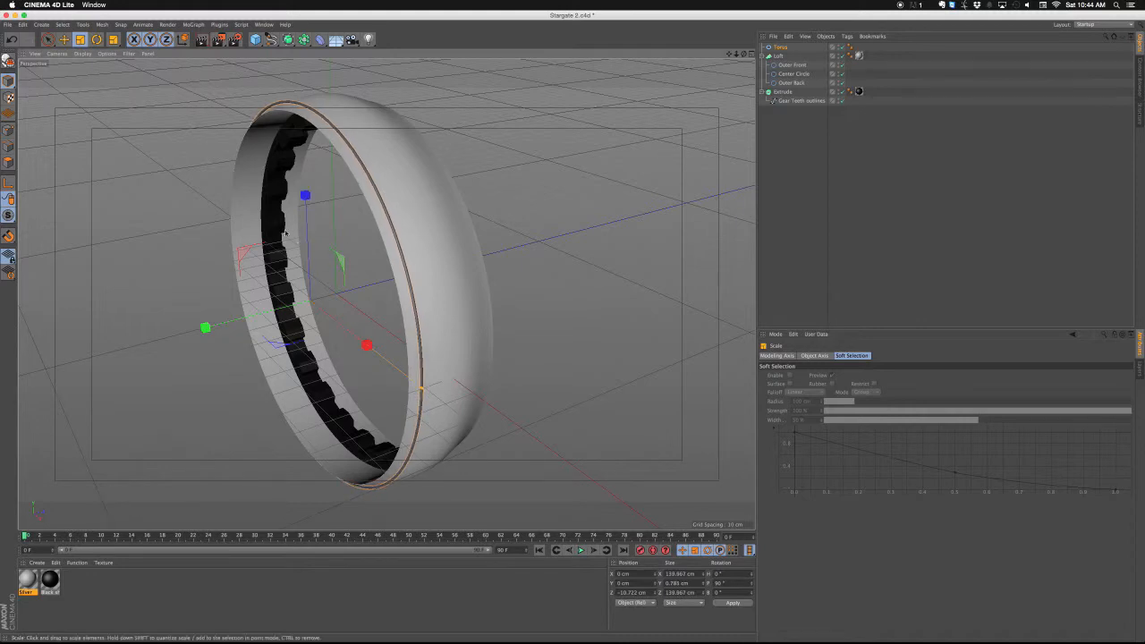
pyautogui.keyDown('alt'); pyautogui.moveTo(280, 227); pyautogui.dragTo(224, 286); pyautogui.keyUp('alt')
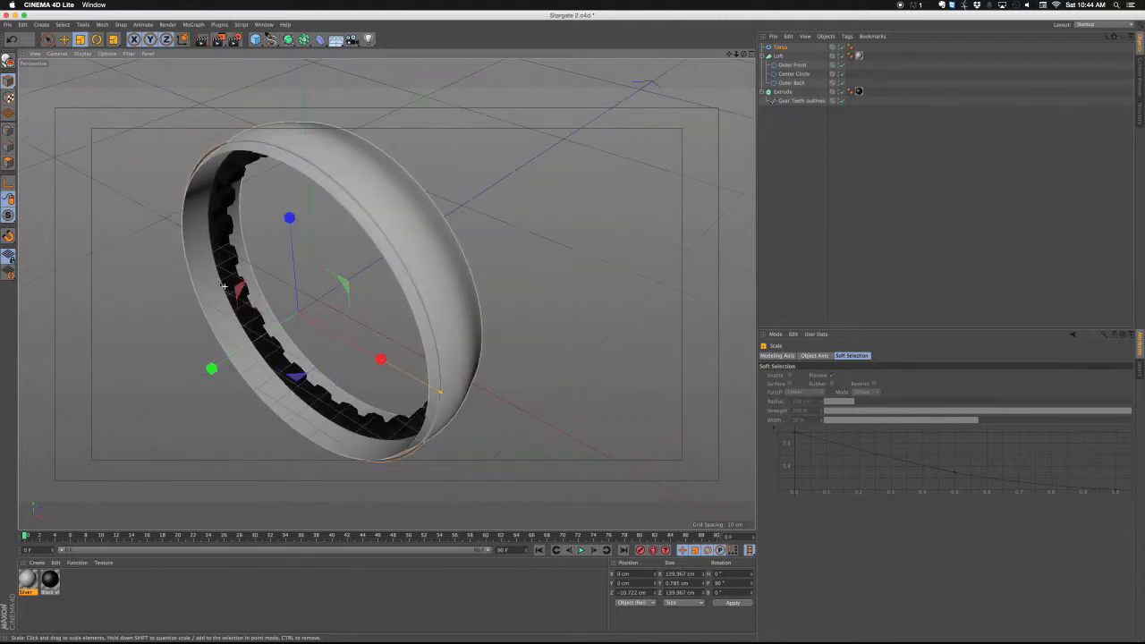
# Step: Create a material named Blue Glow with a blue colour at about 199° hue and apply it to the torus
pyautogui.doubleClick(130, 604)
pyautogui.doubleClick(27, 580)
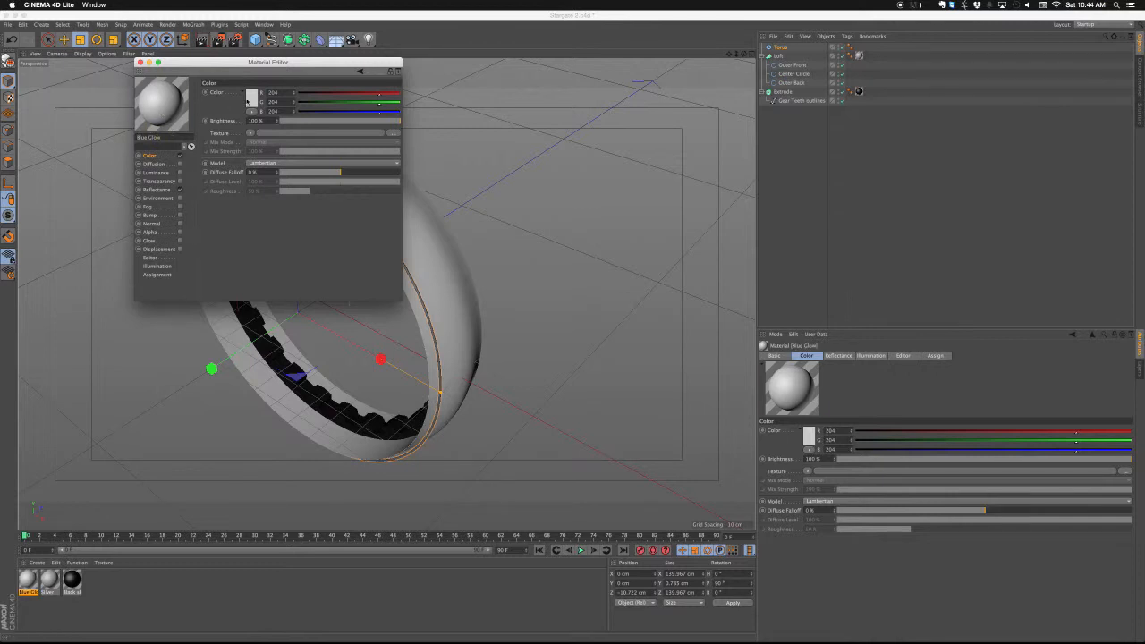
pyautogui.click(249, 96)
pyautogui.moveTo(285, 71); pyautogui.dragTo(276, 72)
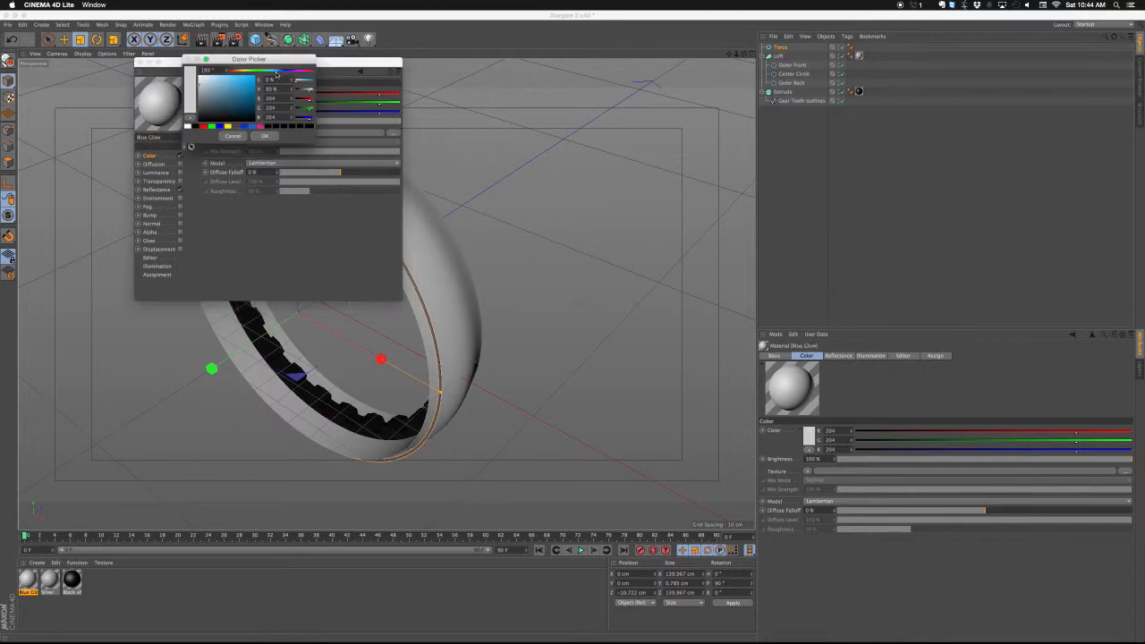
pyautogui.click(264, 136)
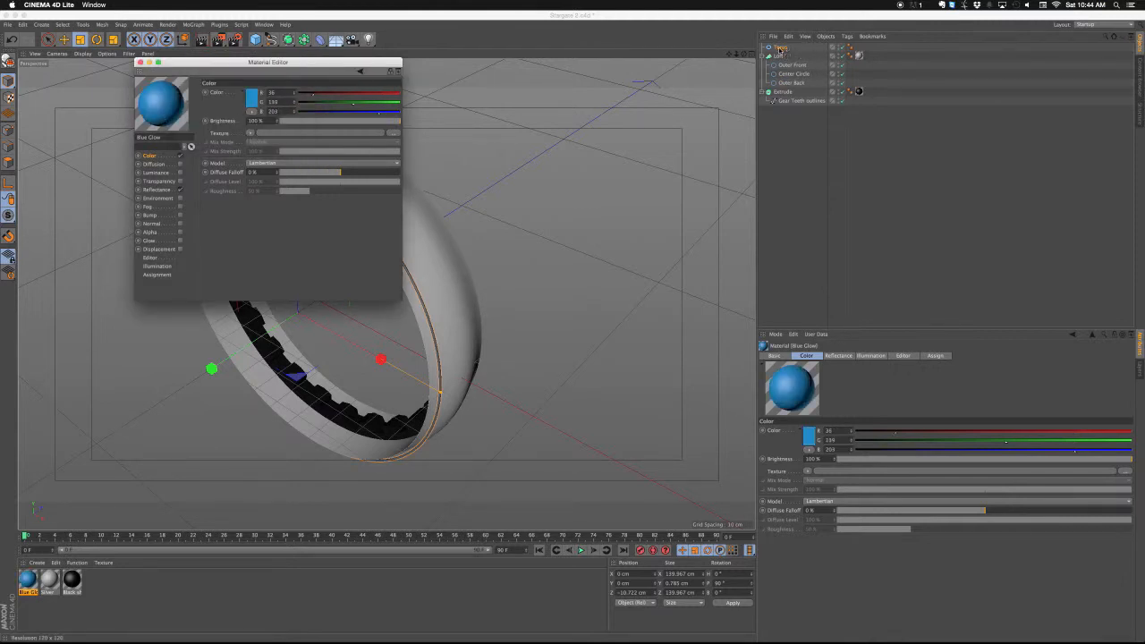
pyautogui.moveTo(780, 51); pyautogui.dragTo(780, 48)
pyautogui.click(140, 62)
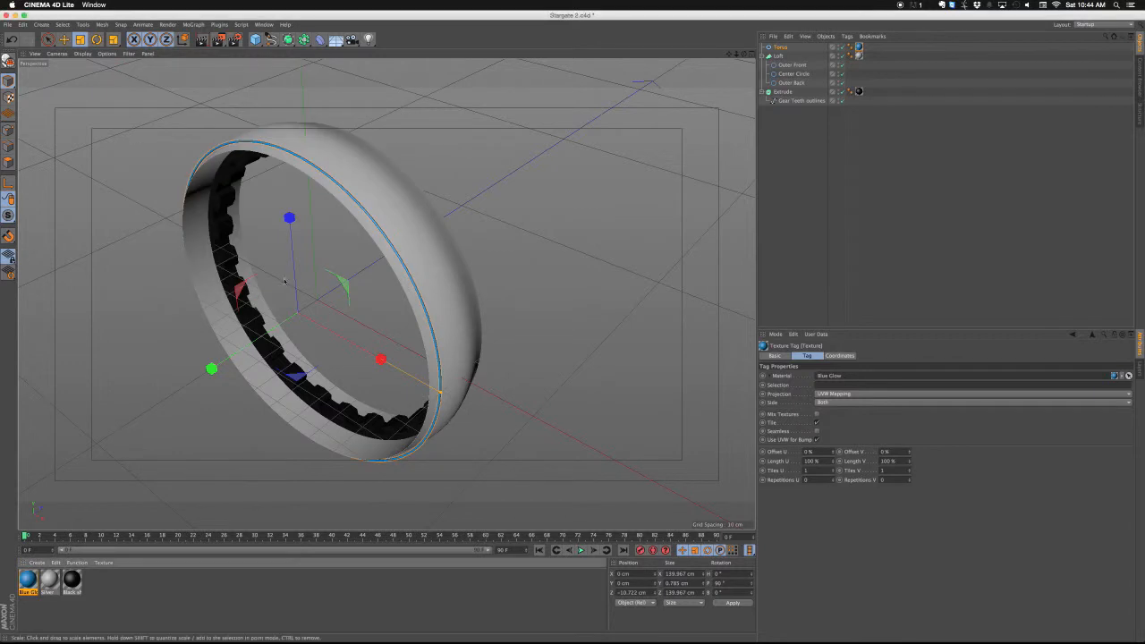
# Step: Duplicate the blue torus along its axis to the lofted ring's back edge, at about 15 cm in Z
pyautogui.keyDown('alt'); pyautogui.moveTo(328, 298); pyautogui.dragTo(262, 234); pyautogui.keyUp('alt')
pyautogui.keyDown('alt'); pyautogui.moveTo(340, 217); pyautogui.dragTo(453, 271); pyautogui.keyUp('alt')
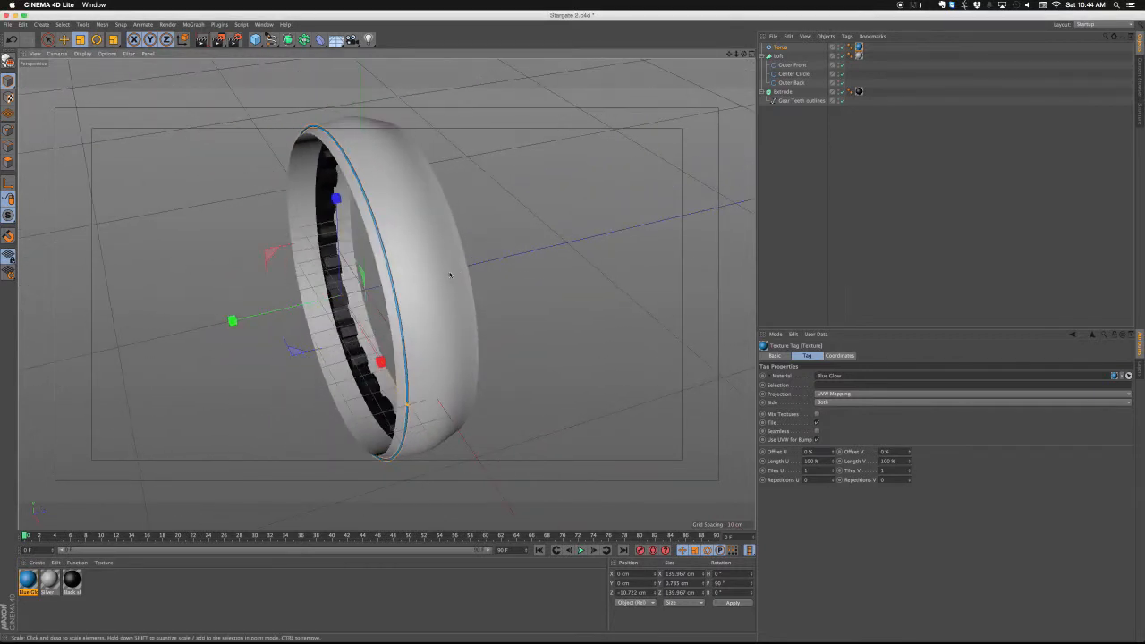
pyautogui.press('e')
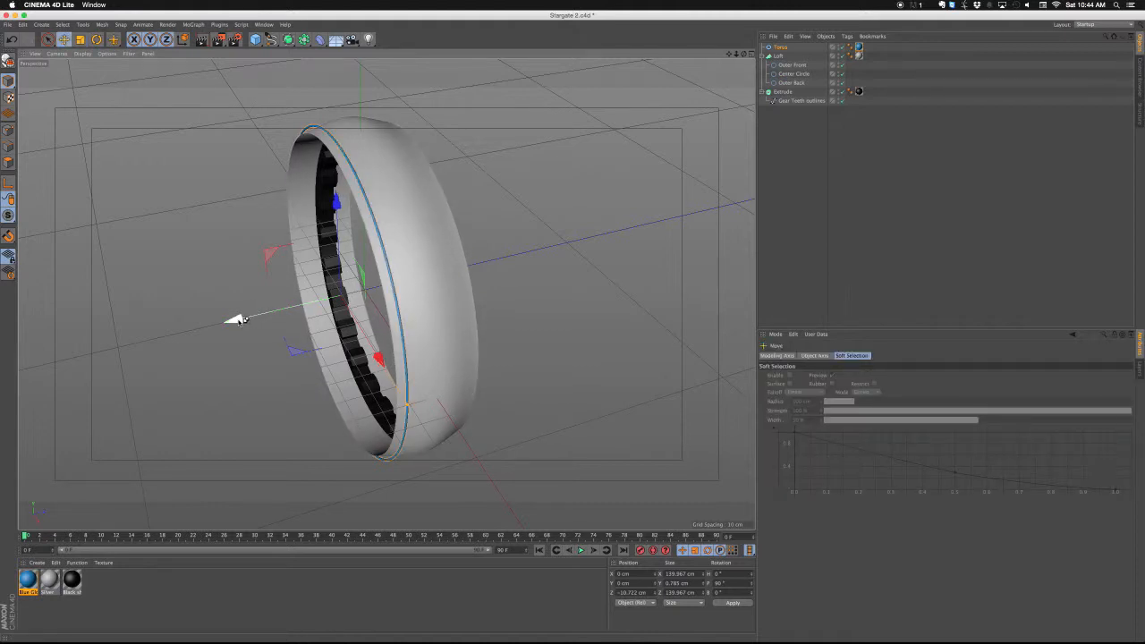
pyautogui.moveTo(237, 321); pyautogui.dragTo(302, 314)
pyautogui.moveTo(453, 295)
pyautogui.keyDown('alt'); pyautogui.mouseDown()
pyautogui.moveTo(395, 274)
pyautogui.moveTo(404, 254)
pyautogui.moveTo(474, 293)
pyautogui.mouseUp(); pyautogui.keyUp('alt')
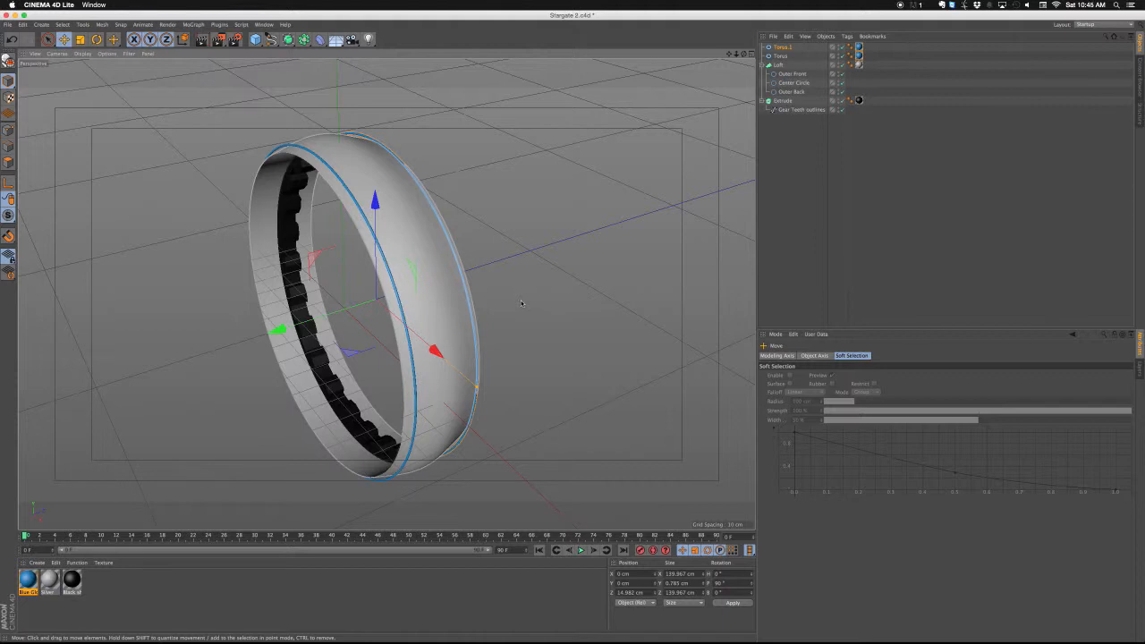
pyautogui.keyDown('alt'); pyautogui.moveTo(506, 322); pyautogui.dragTo(511, 314, button='middle'); pyautogui.keyUp('alt')
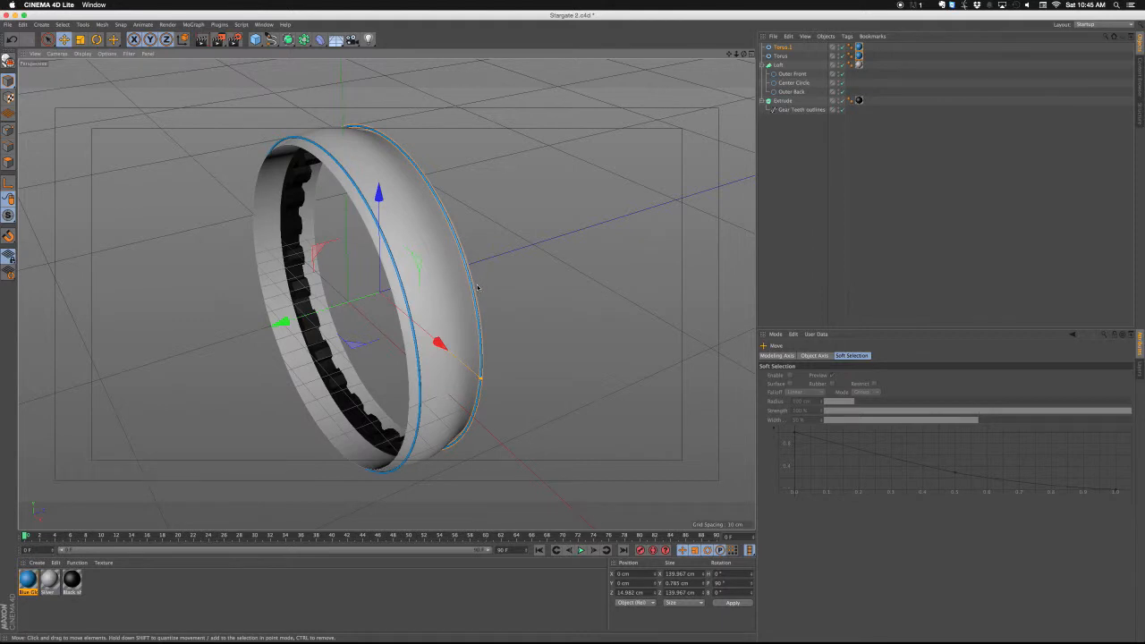
# Step: Convert all scene objects, both tori, the Loft and the Extrude, into editable polygon objects and expand the Loft
pyautogui.click(784, 47)
pyautogui.keyDown('shift'); pyautogui.click(787, 111); pyautogui.keyUp('shift')
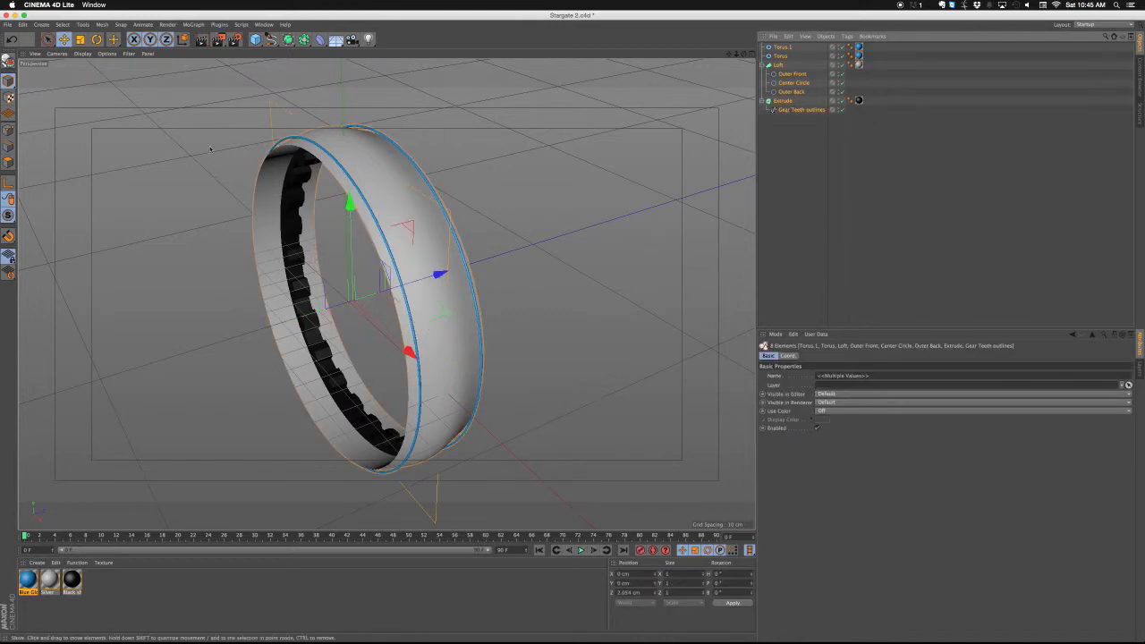
pyautogui.click(9, 60)
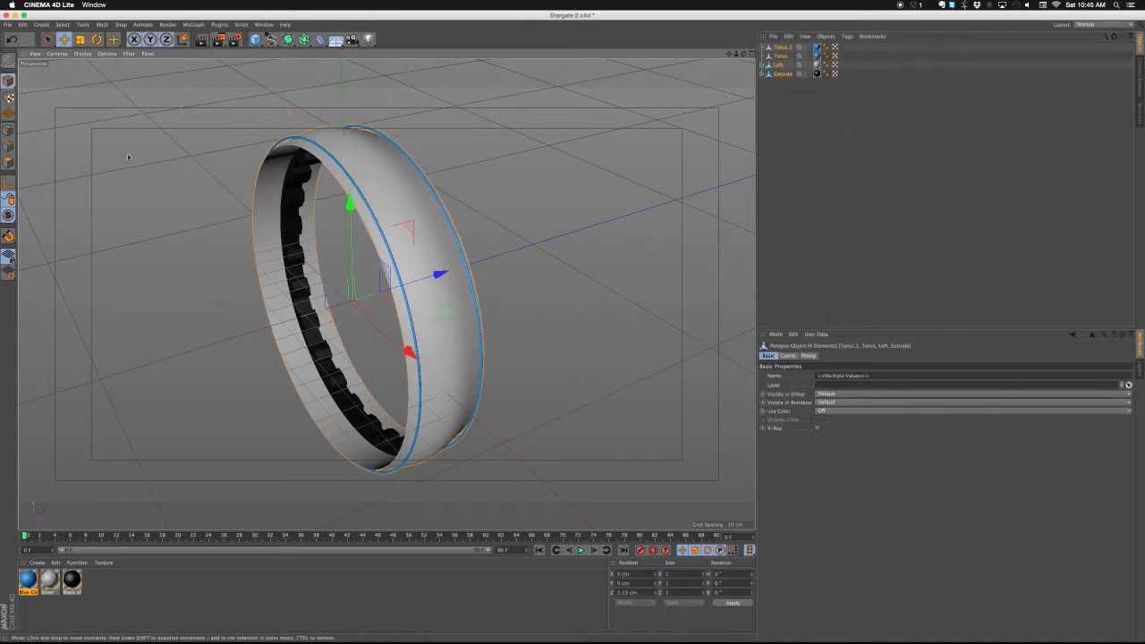
pyautogui.click(768, 66)
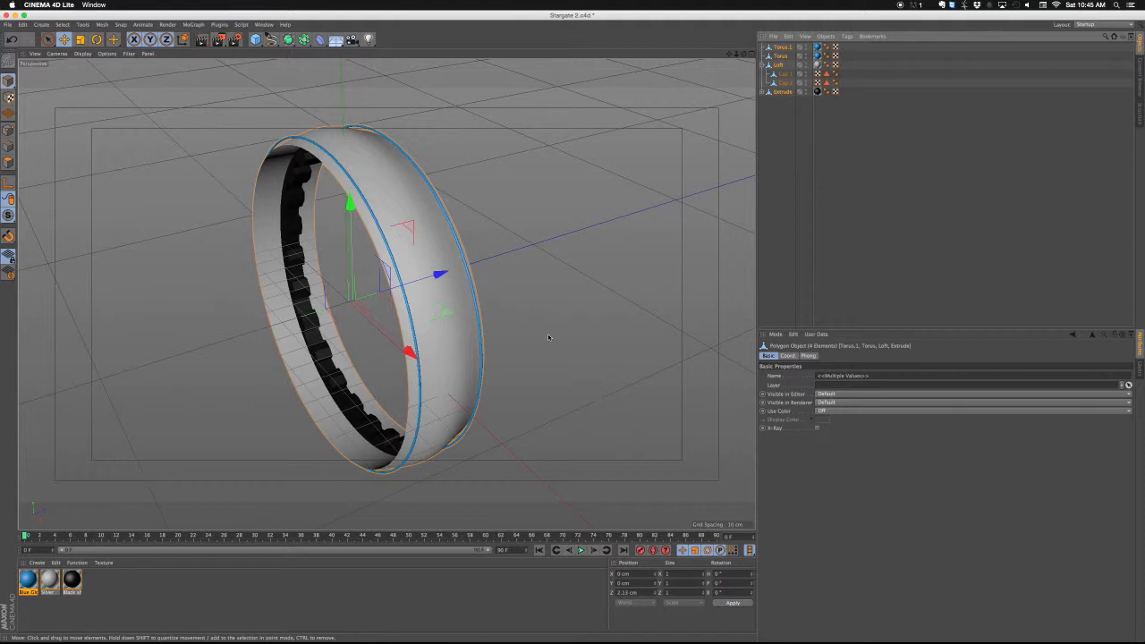
# Step: Save the scene as a new file named Stargate 2 (baked).c4d in the Cinema 4D folder
pyautogui.press('super+shift+s')
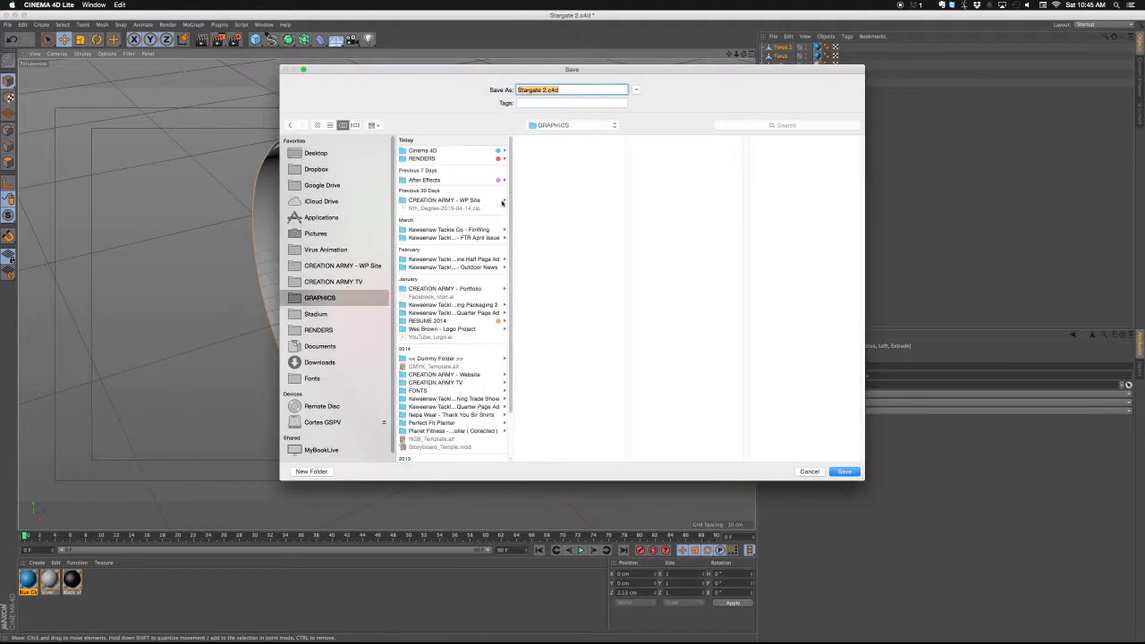
pyautogui.click(462, 151)
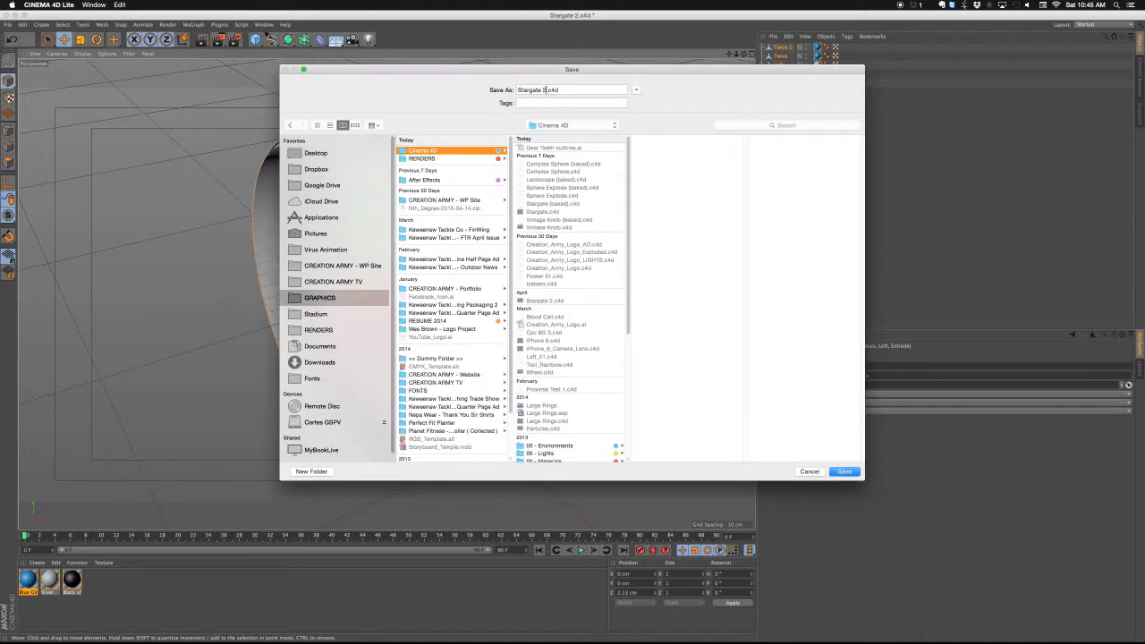
pyautogui.click(544, 89)
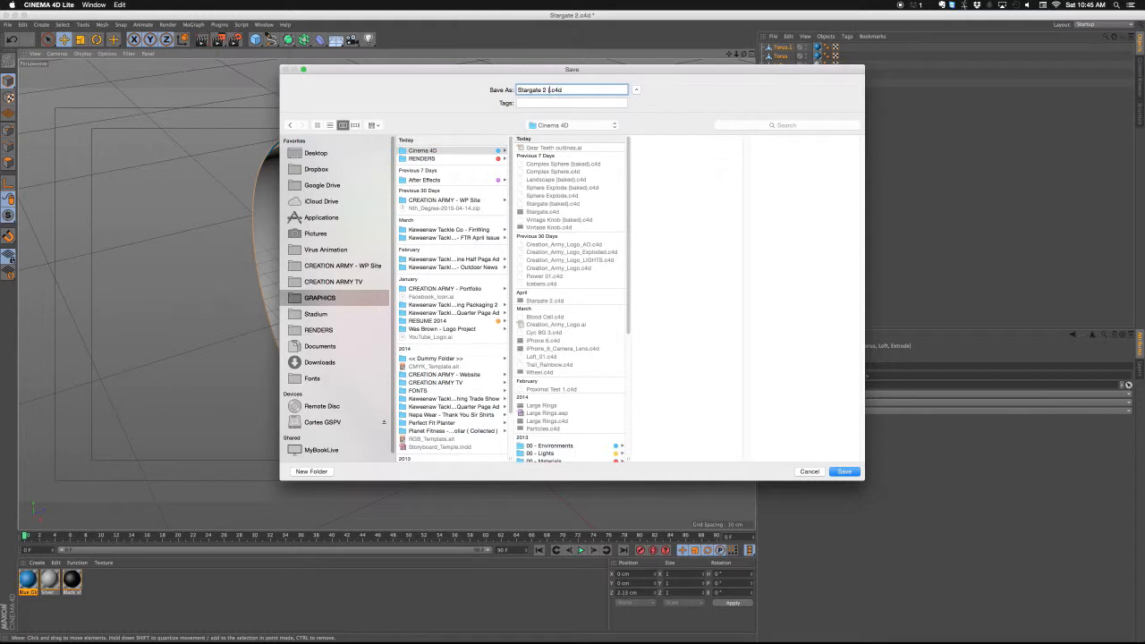
pyautogui.write('(baked)')
pyautogui.press('Return')
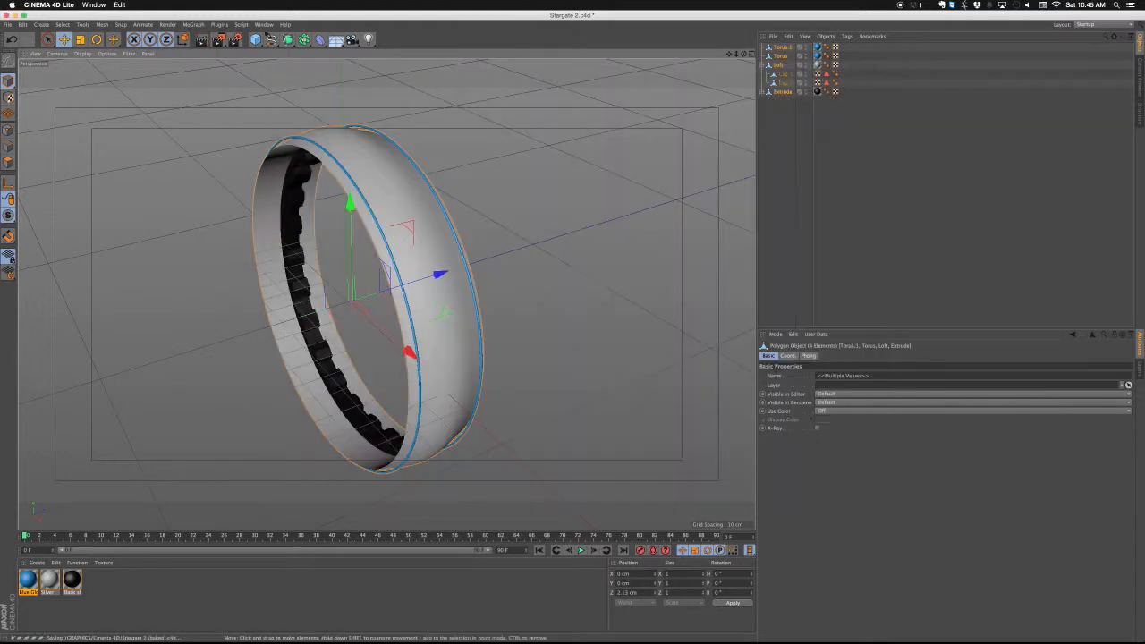
# Step: Switch to After Effects and delete the Stargate 2.c4d layer from the Stargate 2 composition
pyautogui.press('super+Tab')
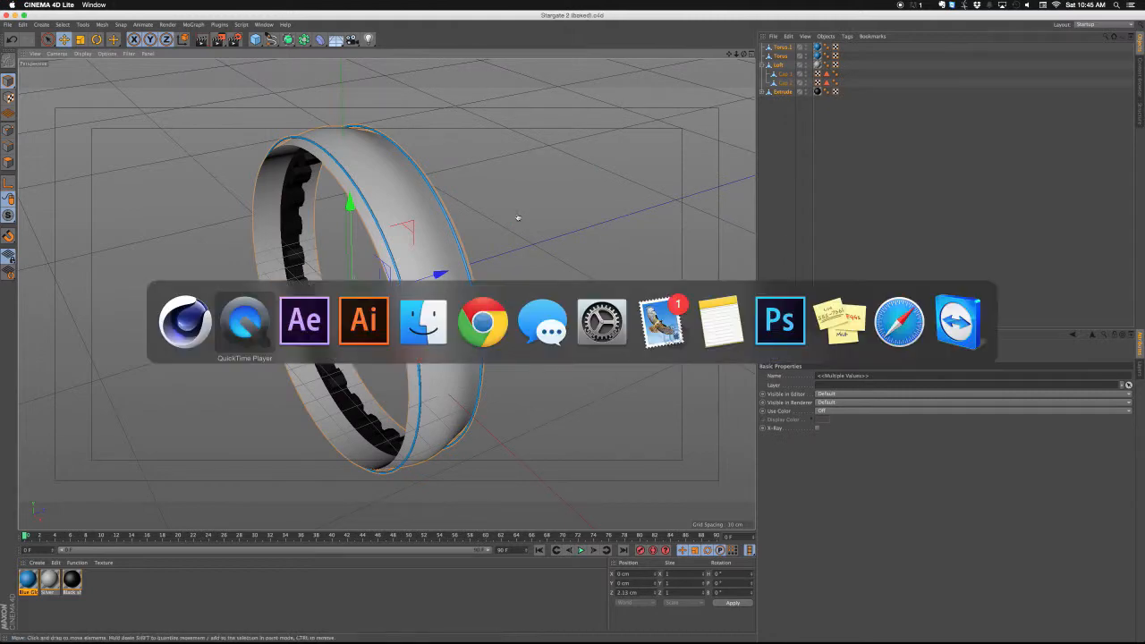
pyautogui.click(304, 320)
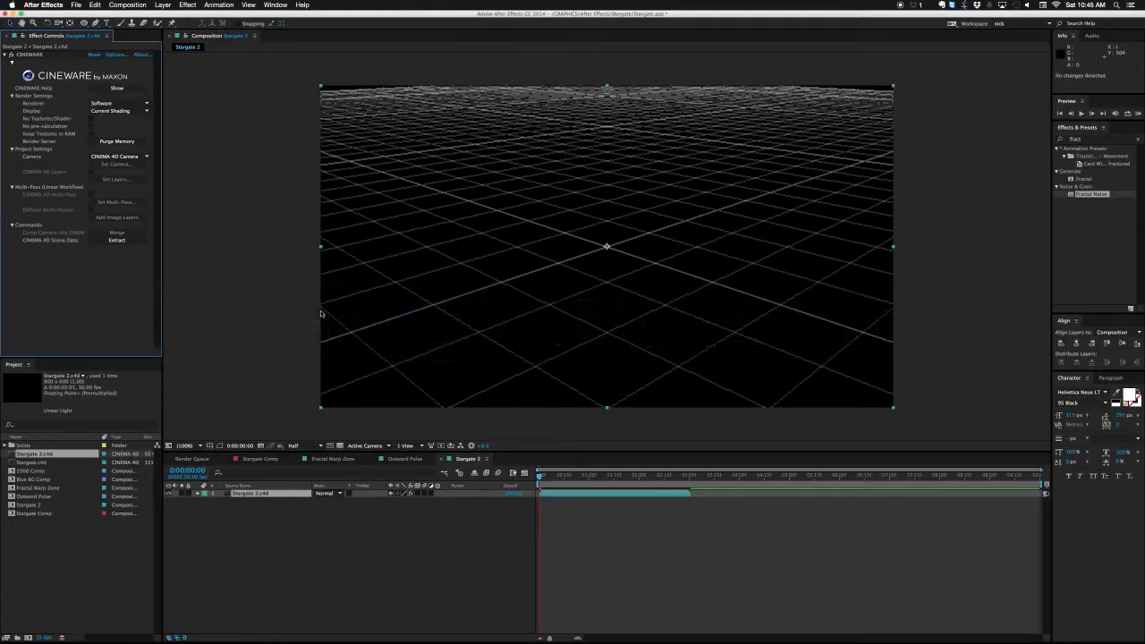
pyautogui.click(240, 495)
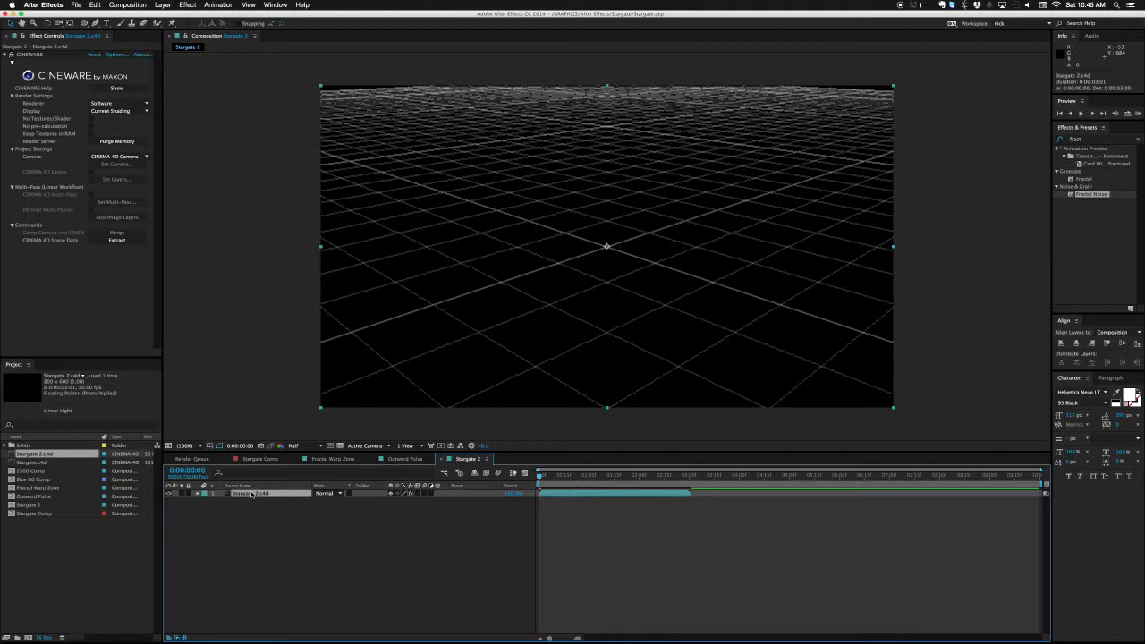
pyautogui.press('Delete')
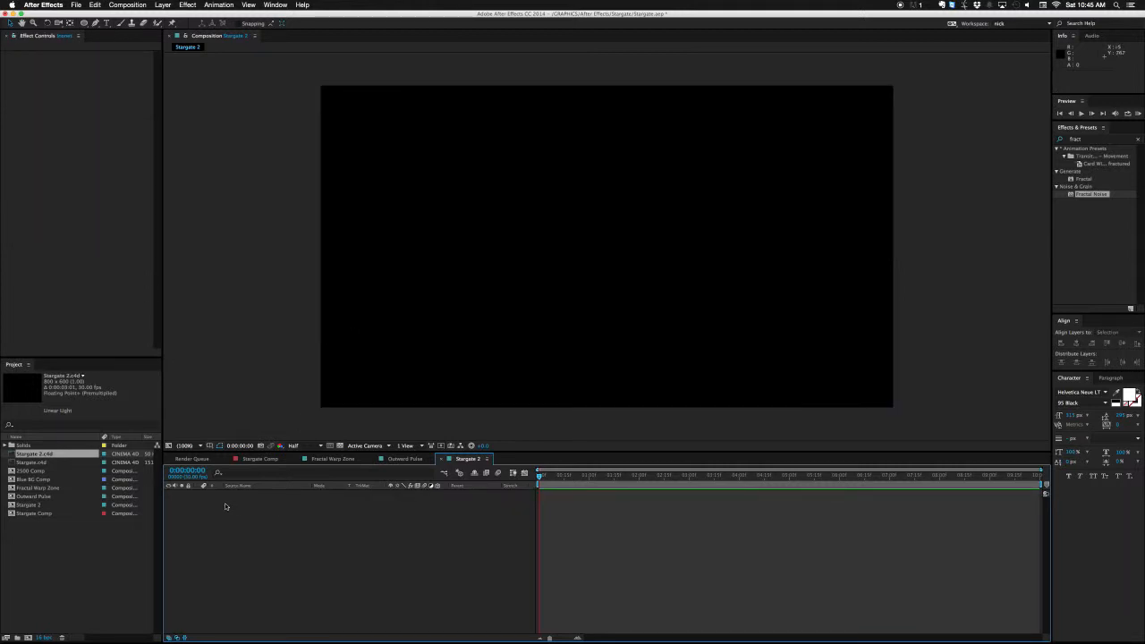
# Step: Create a white 1280 x 720 px solid named E3D Stargate in the Stargate 2 composition
pyautogui.press('super+y')
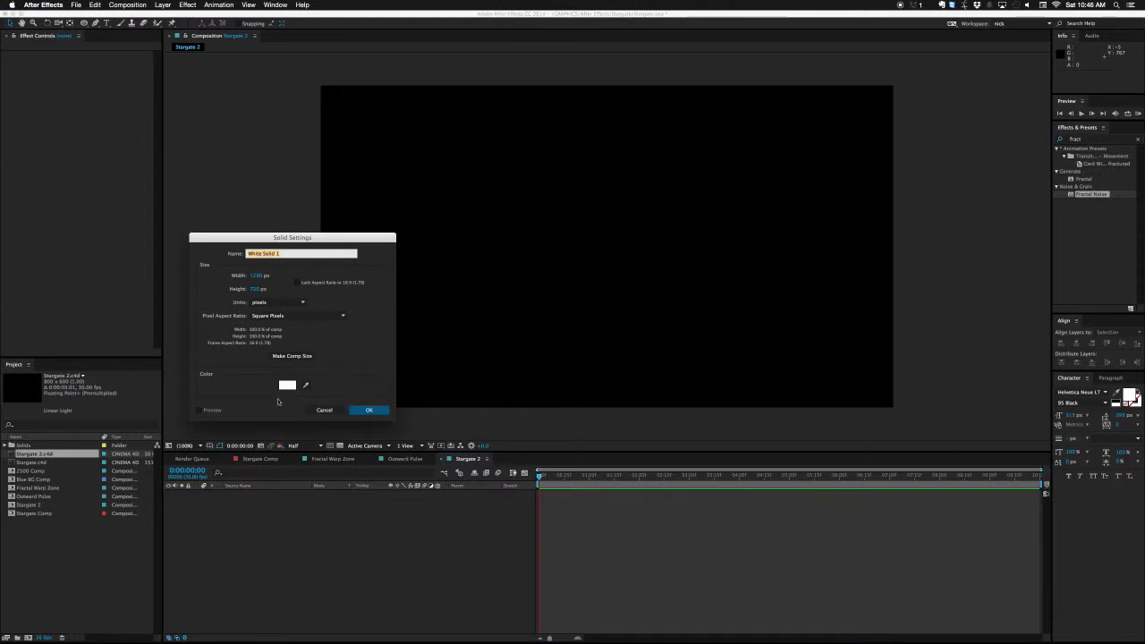
pyautogui.write('E3D Stargate')
pyautogui.press('Return')
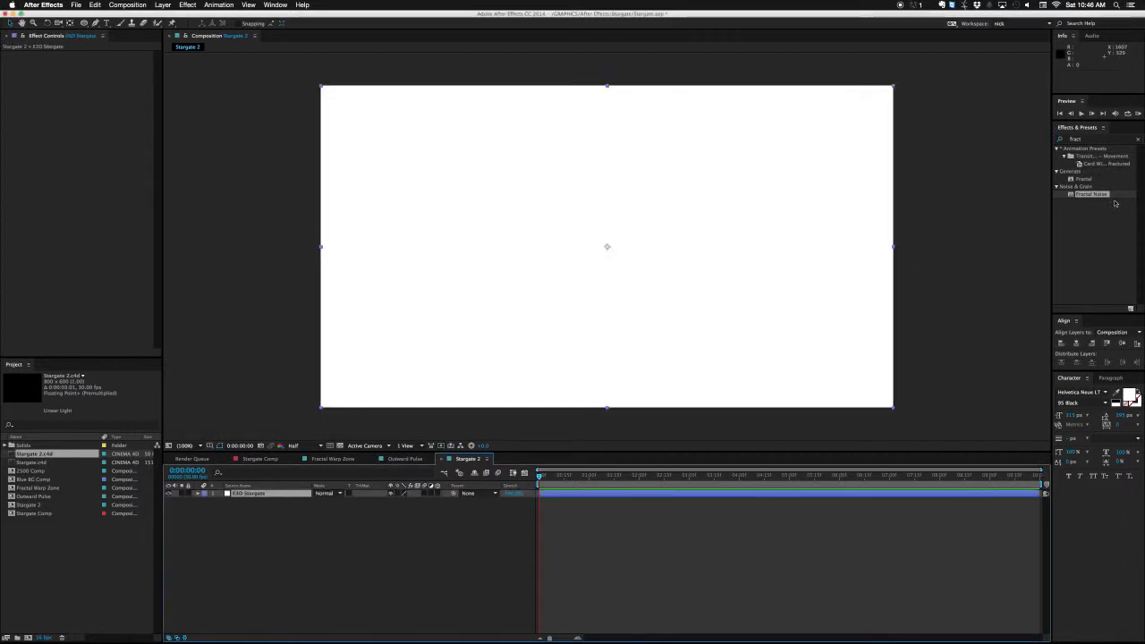
# Step: Find the Video Copilot Element effect and apply it to the E3D Stargate solid
pyautogui.click(1076, 138)
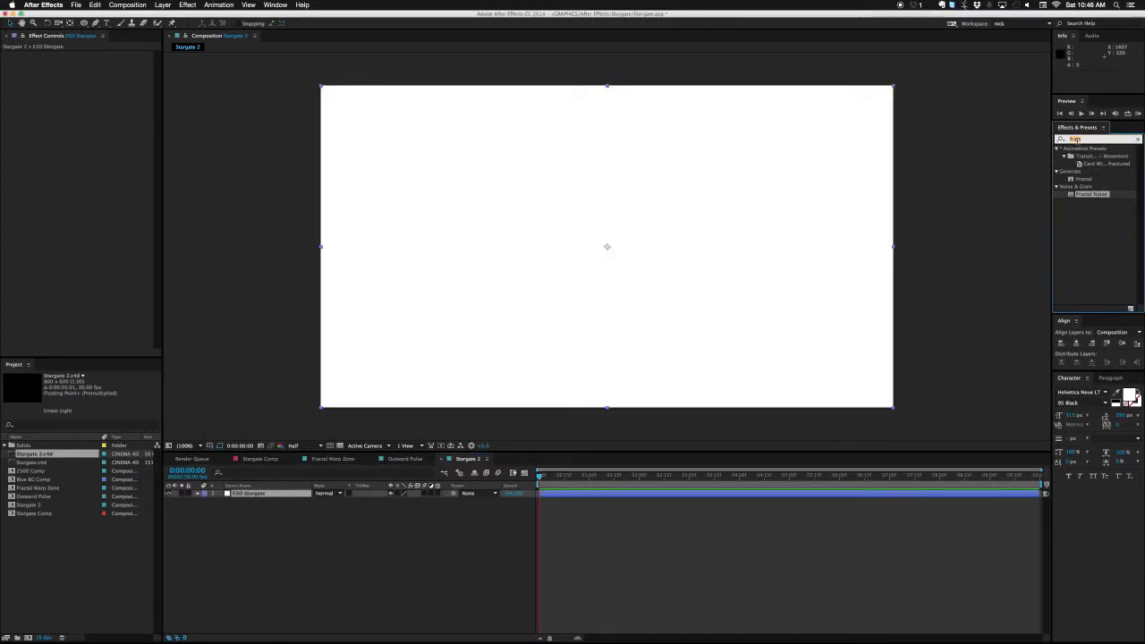
pyautogui.write('element')
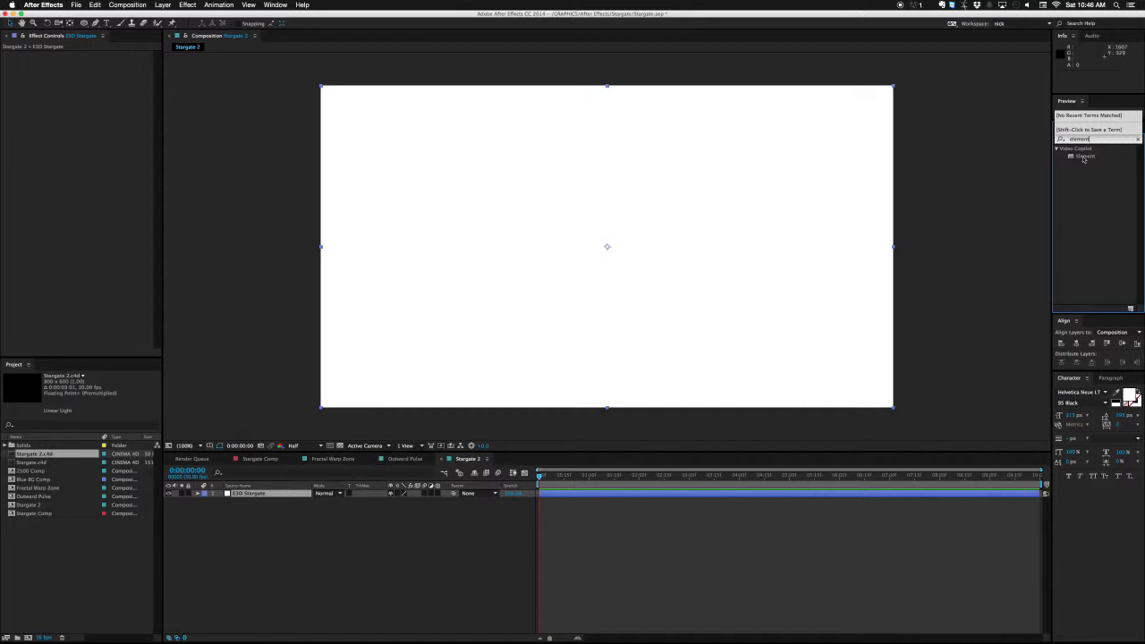
pyautogui.moveTo(1085, 158); pyautogui.dragTo(734, 188)
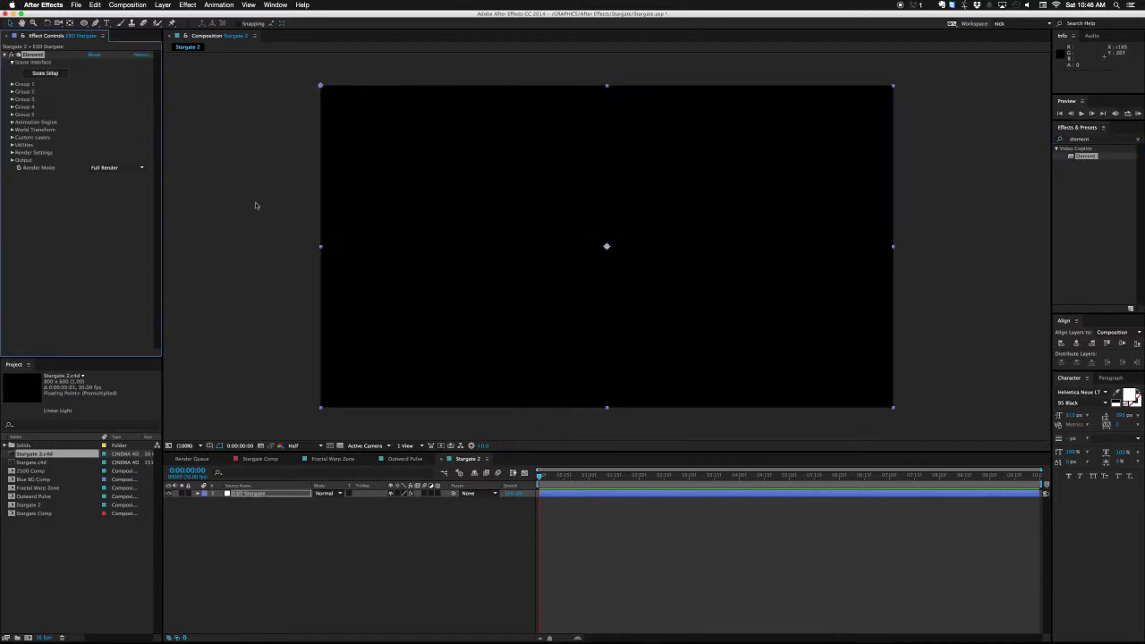
# Step: Import Stargate 2 (baked).c4d into Element's Scene Setup with the default import preferences
pyautogui.click(46, 74)
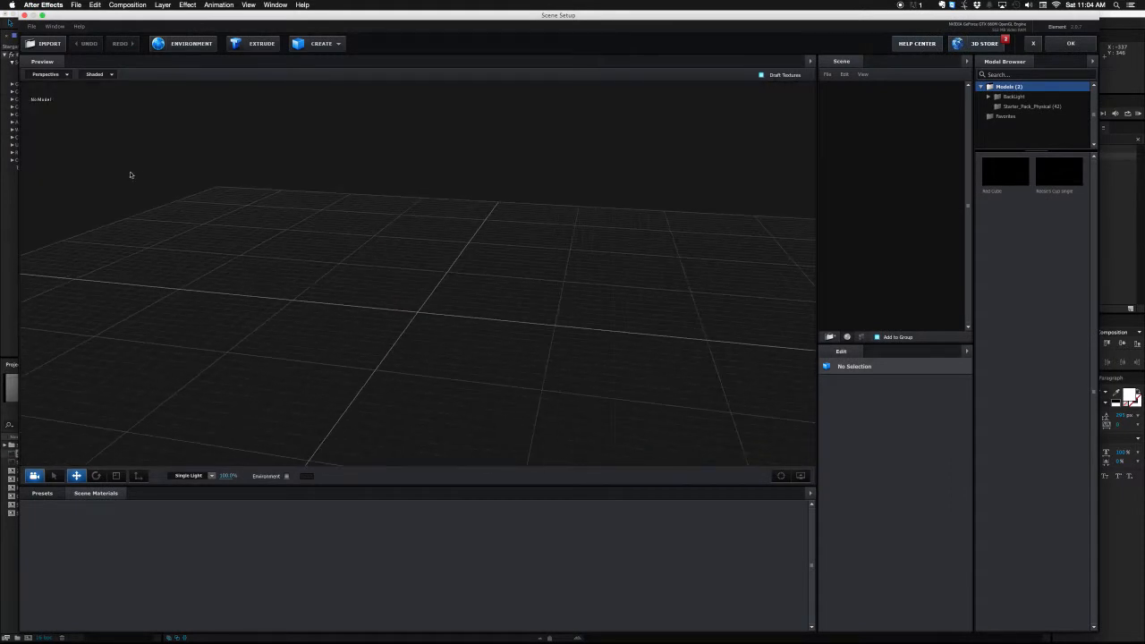
pyautogui.click(49, 43)
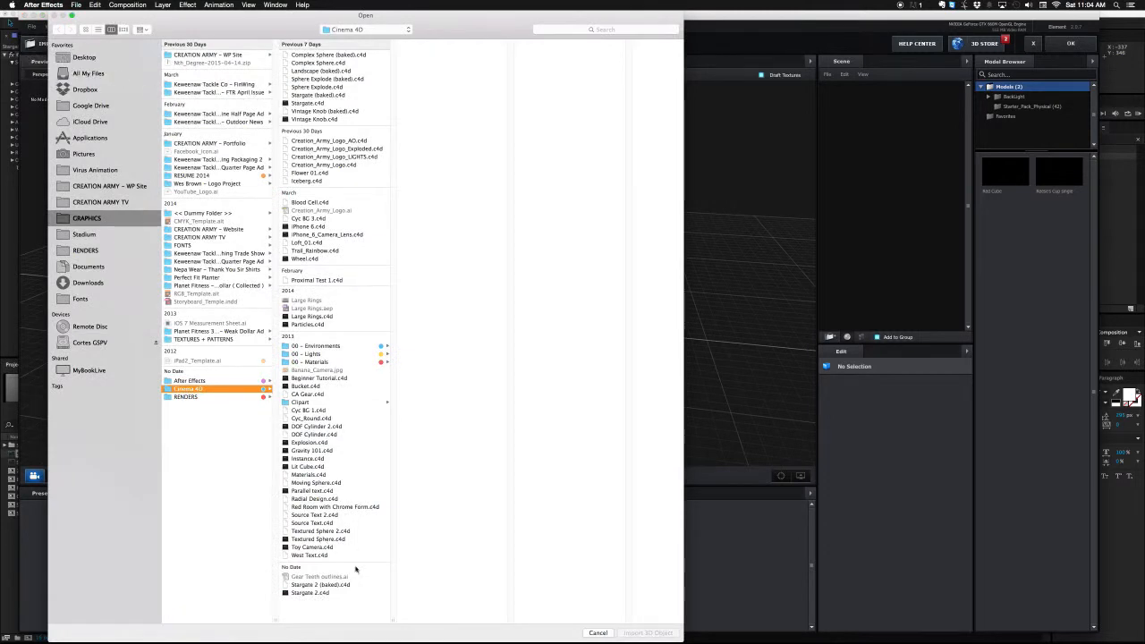
pyautogui.click(331, 585)
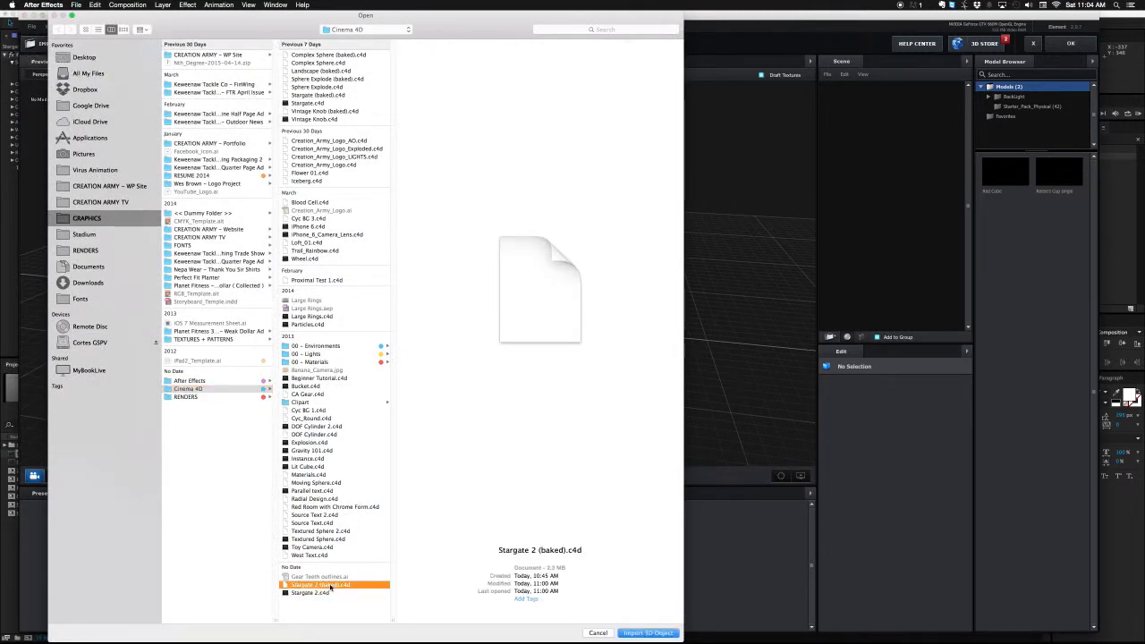
pyautogui.doubleClick(331, 586)
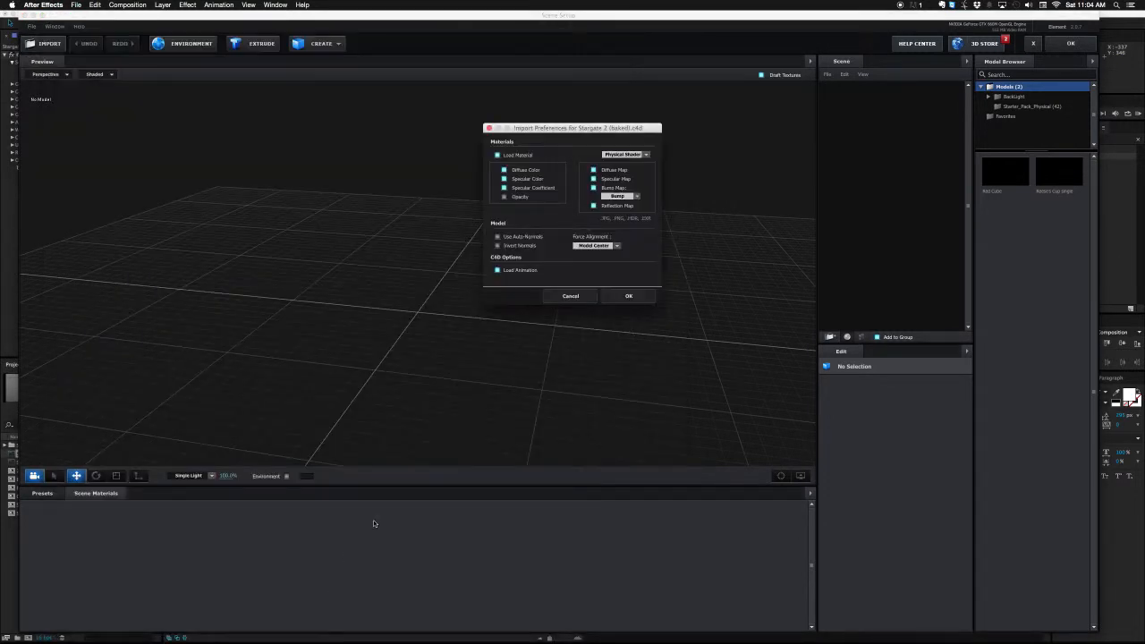
pyautogui.click(627, 296)
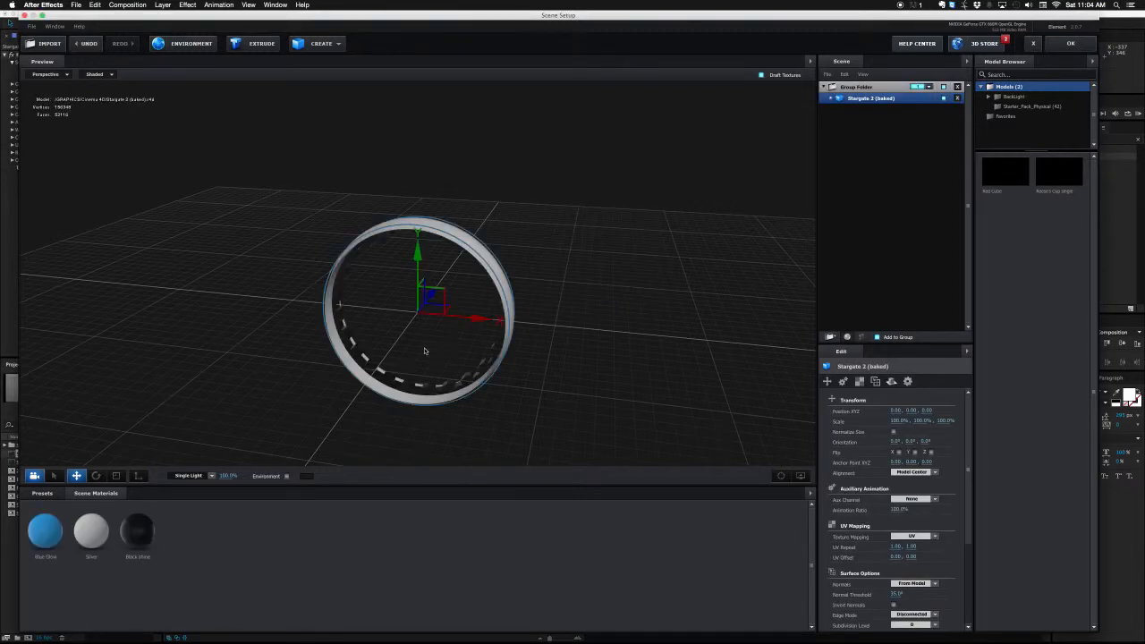
# Step: Raise the Black shine material's reflectivity intensity and darken its reflectivity color to near black
pyautogui.moveTo(426, 351); pyautogui.dragTo(472, 333)
pyautogui.scroll(5, 395, 355)
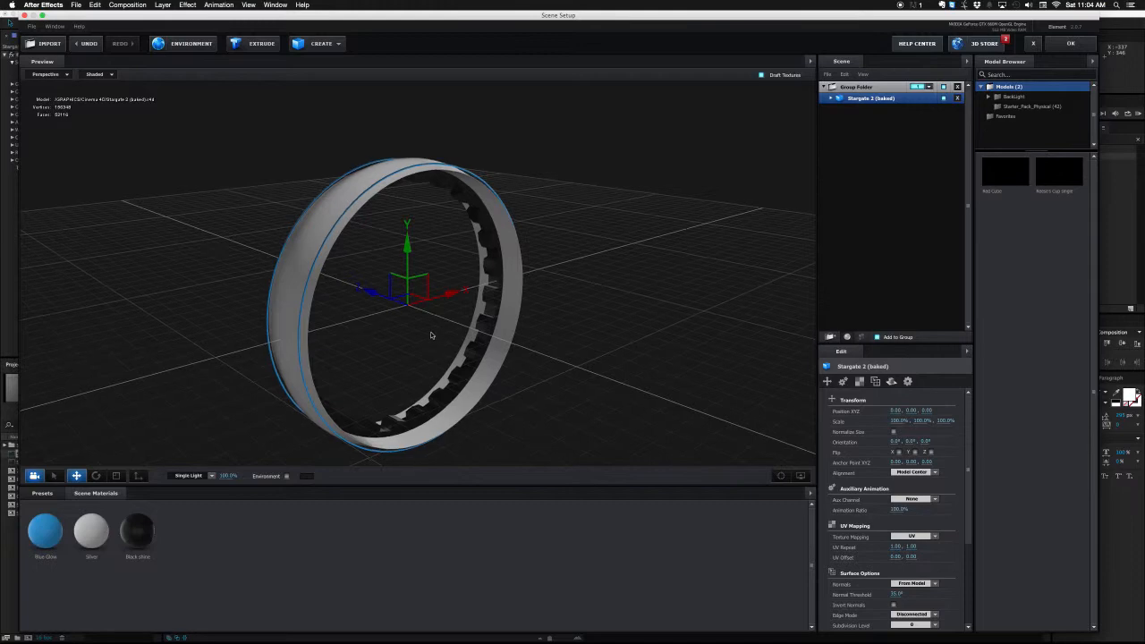
pyautogui.moveTo(471, 332); pyautogui.dragTo(340, 340)
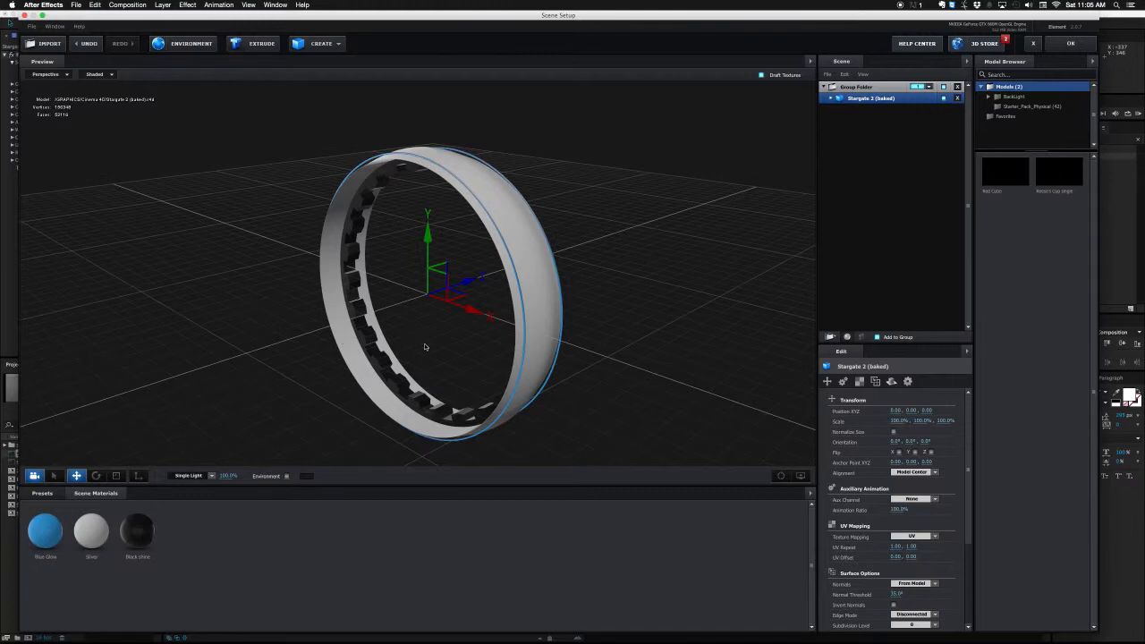
pyautogui.moveTo(425, 347); pyautogui.dragTo(469, 331)
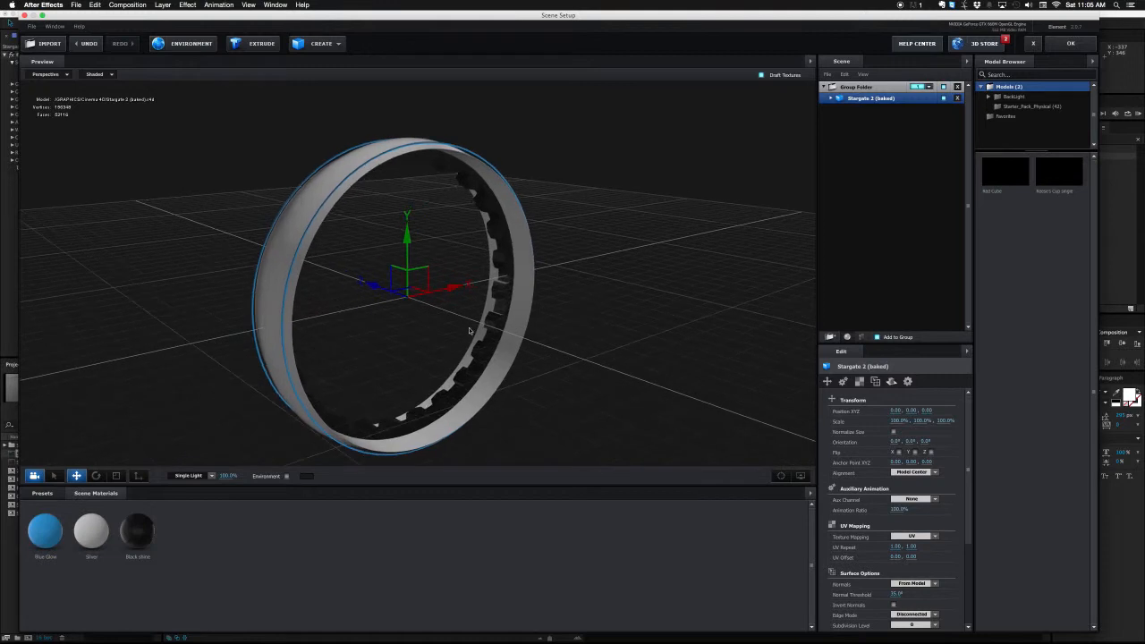
pyautogui.scroll(3, 469, 331)
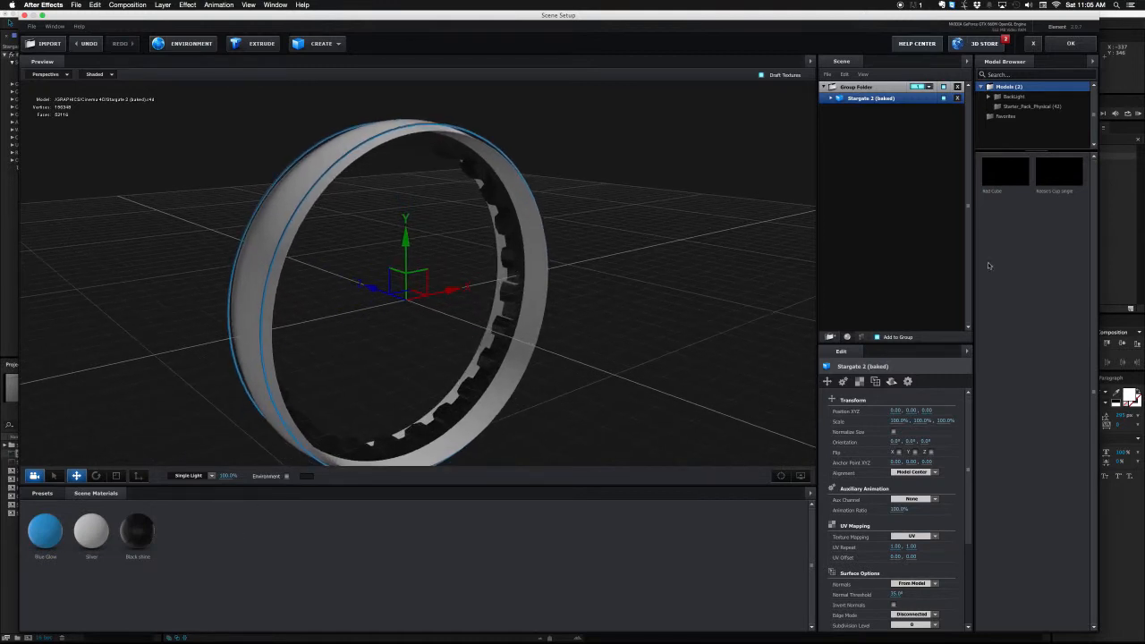
pyautogui.click(832, 98)
pyautogui.click(872, 131)
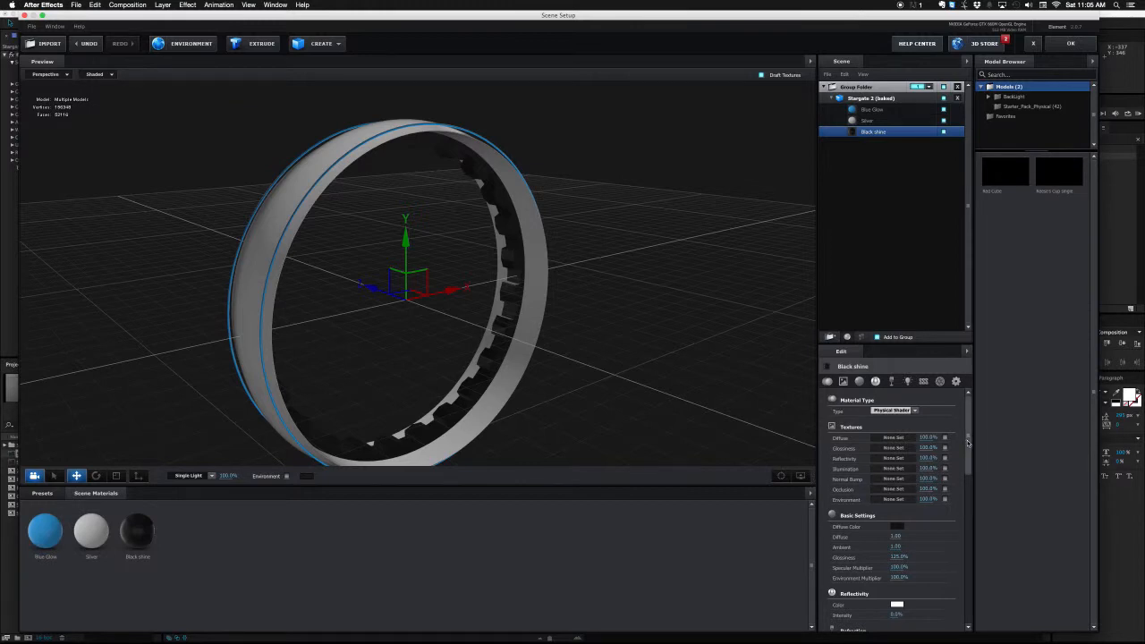
pyautogui.scroll(-3, 960, 445)
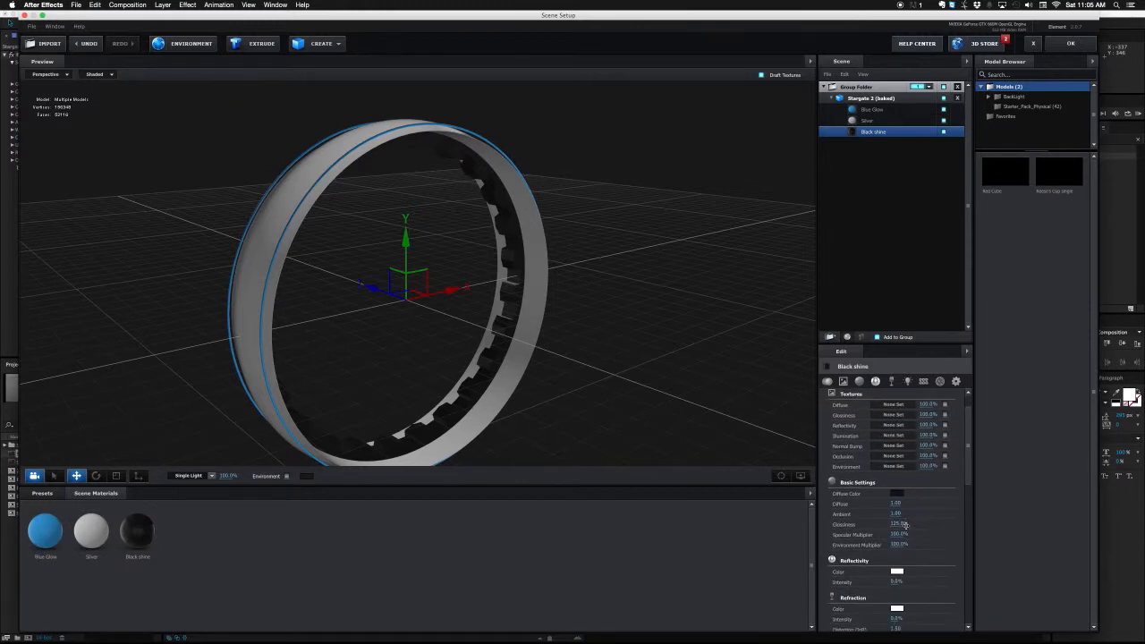
pyautogui.scroll(-3, 966, 466)
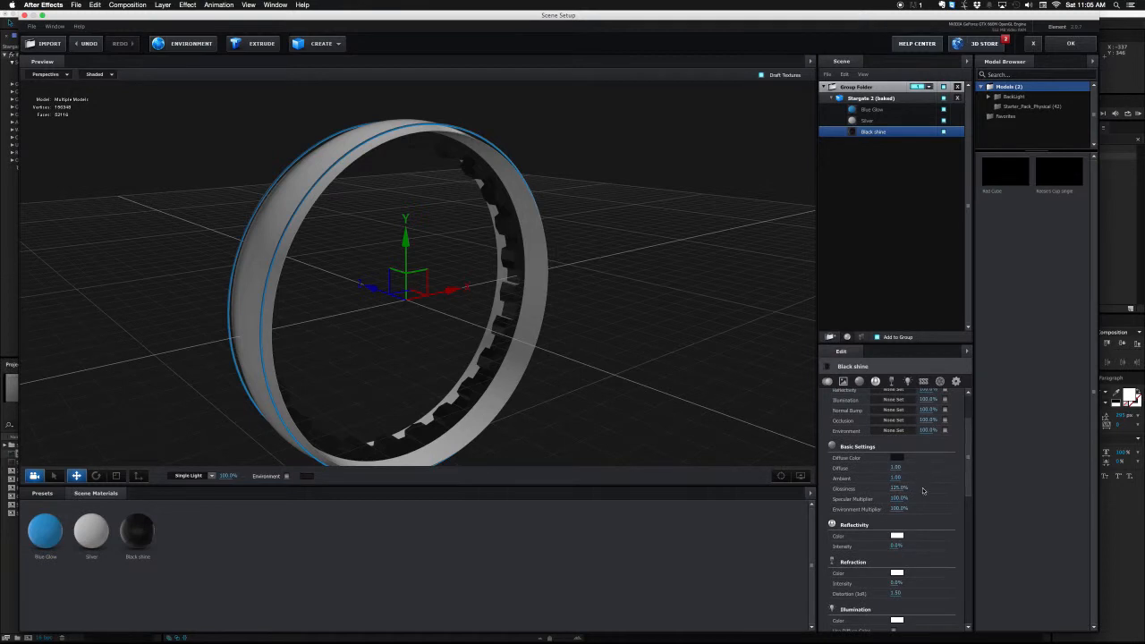
pyautogui.moveTo(899, 551); pyautogui.dragTo(931, 541)
pyautogui.click(897, 535)
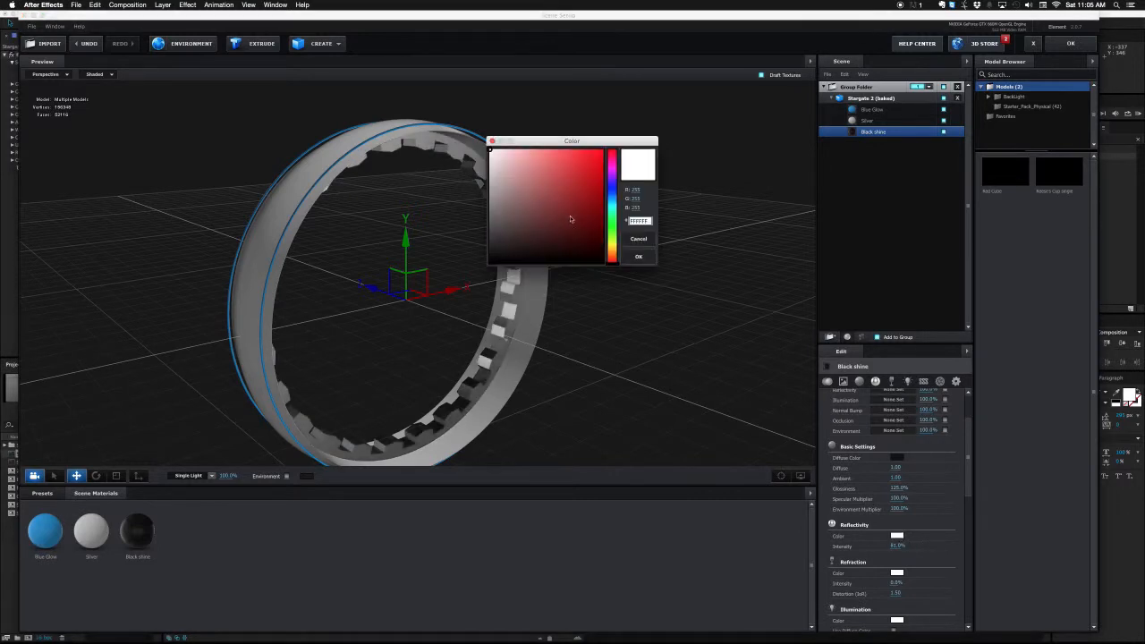
pyautogui.moveTo(516, 232); pyautogui.dragTo(481, 263)
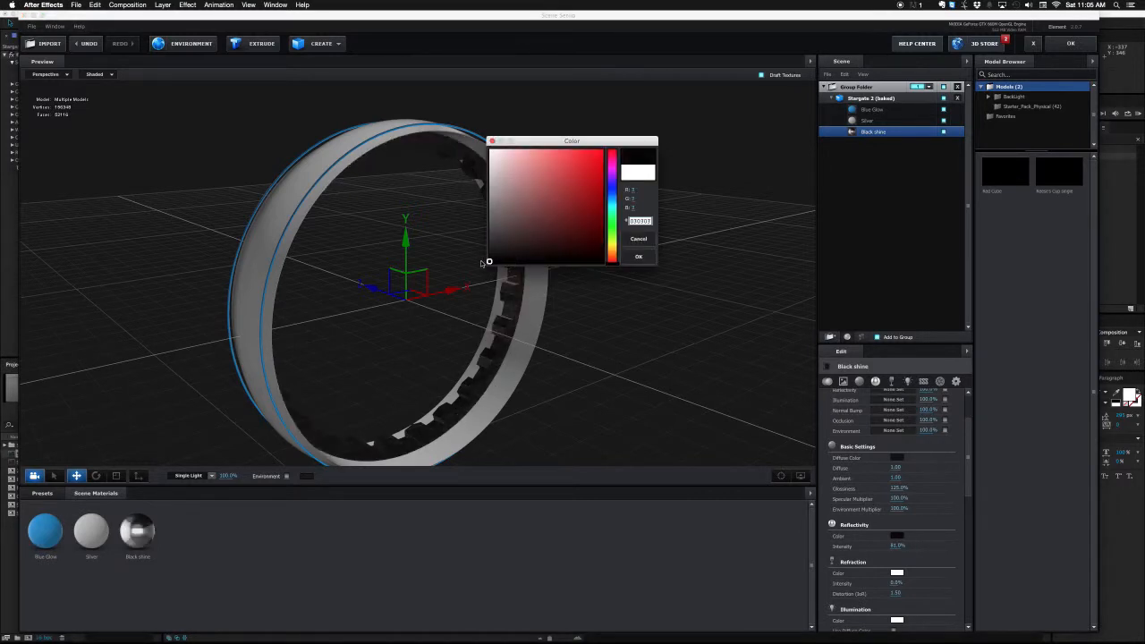
pyautogui.click(639, 257)
# Step: Review the scene's environment texture settings for the Basic_2K_03.jpg map and examine the ring's outer side
pyautogui.click(195, 43)
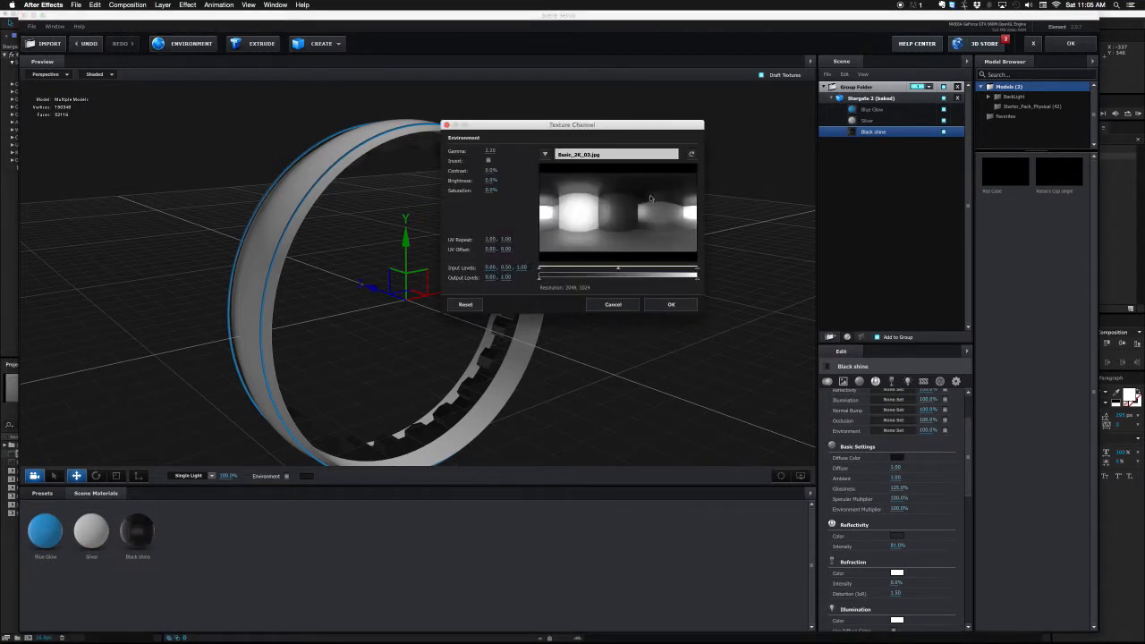
pyautogui.click(672, 307)
pyautogui.moveTo(324, 302); pyautogui.dragTo(468, 273)
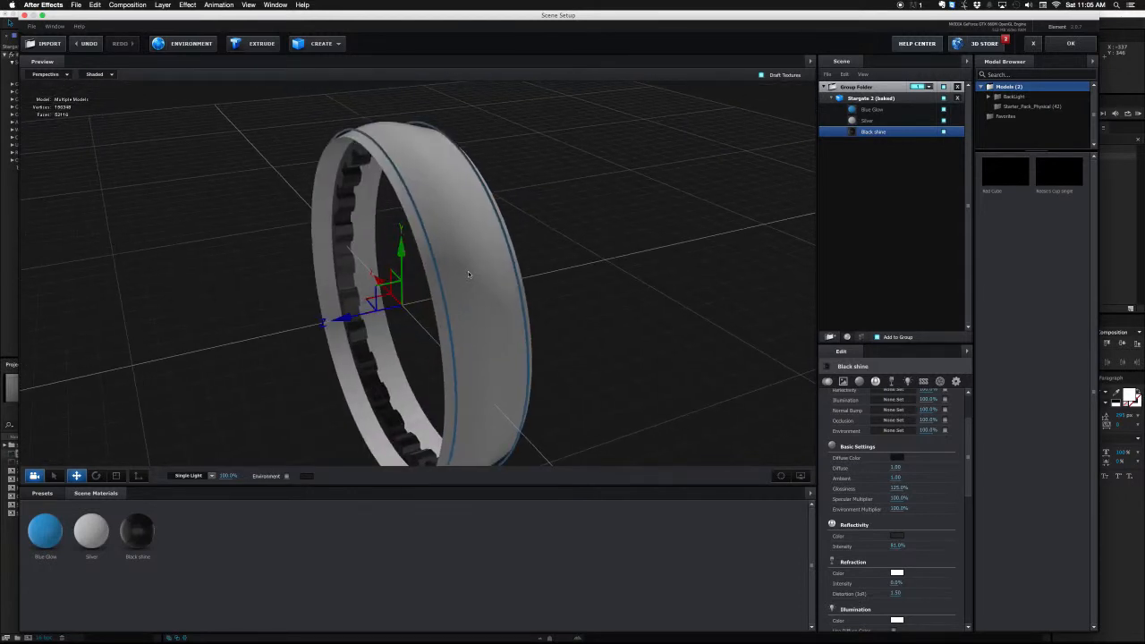
# Step: Darken the Silver material's diffuse color to a medium grey
pyautogui.click(864, 121)
pyautogui.click(897, 457)
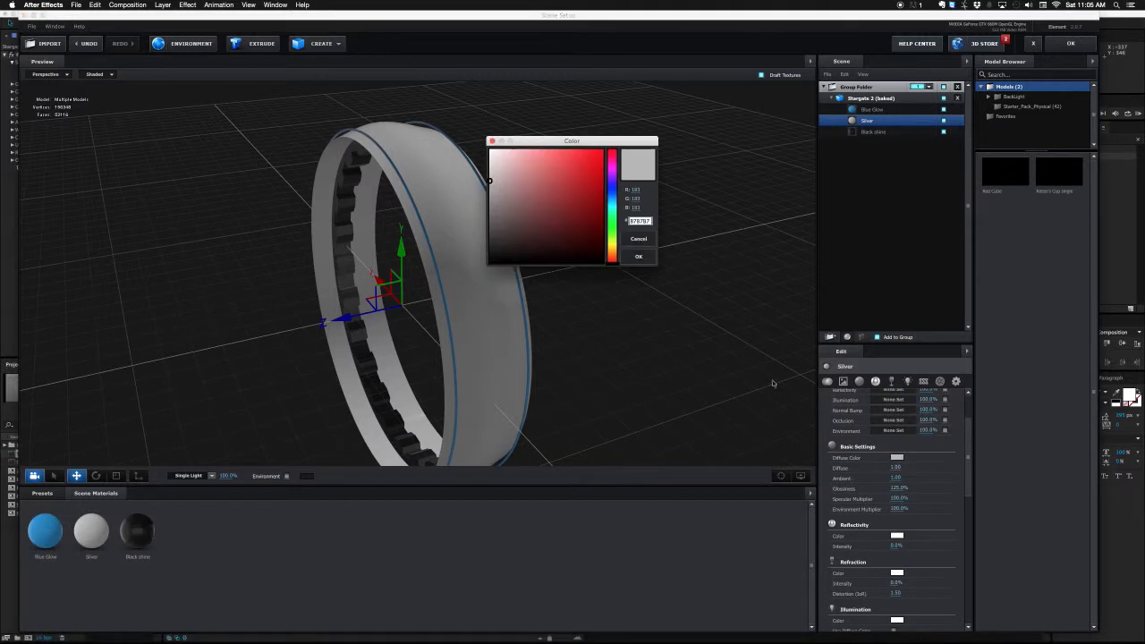
pyautogui.moveTo(497, 193); pyautogui.dragTo(471, 200)
pyautogui.click(639, 257)
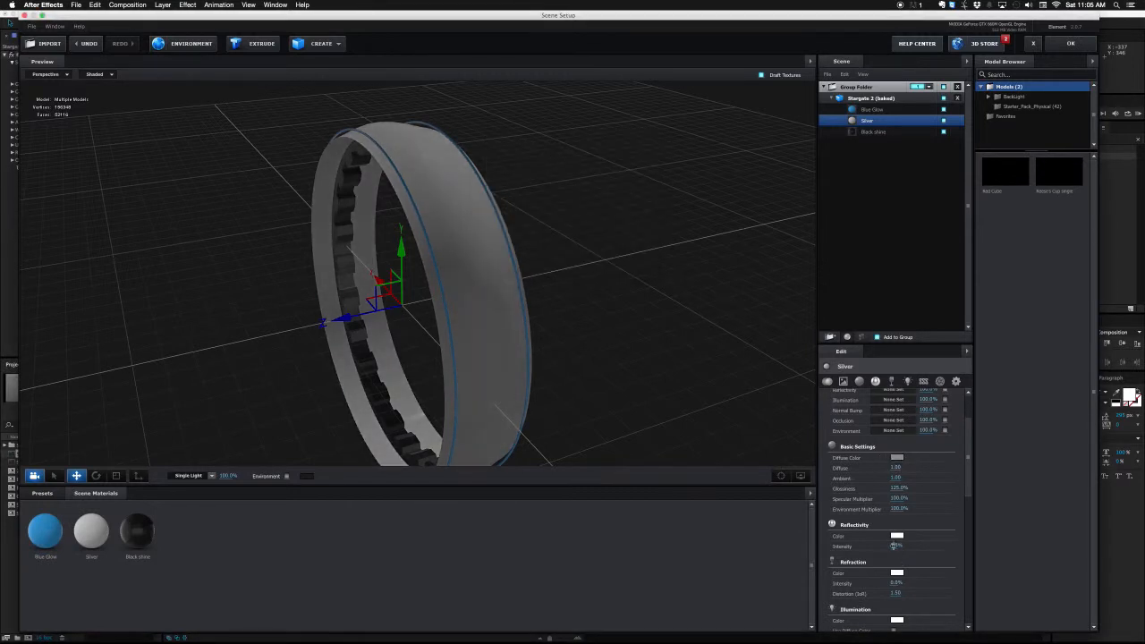
# Step: Raise the Silver material's reflectivity intensity and change its reflectivity color from white to dark grey
pyautogui.moveTo(894, 545); pyautogui.dragTo(927, 543)
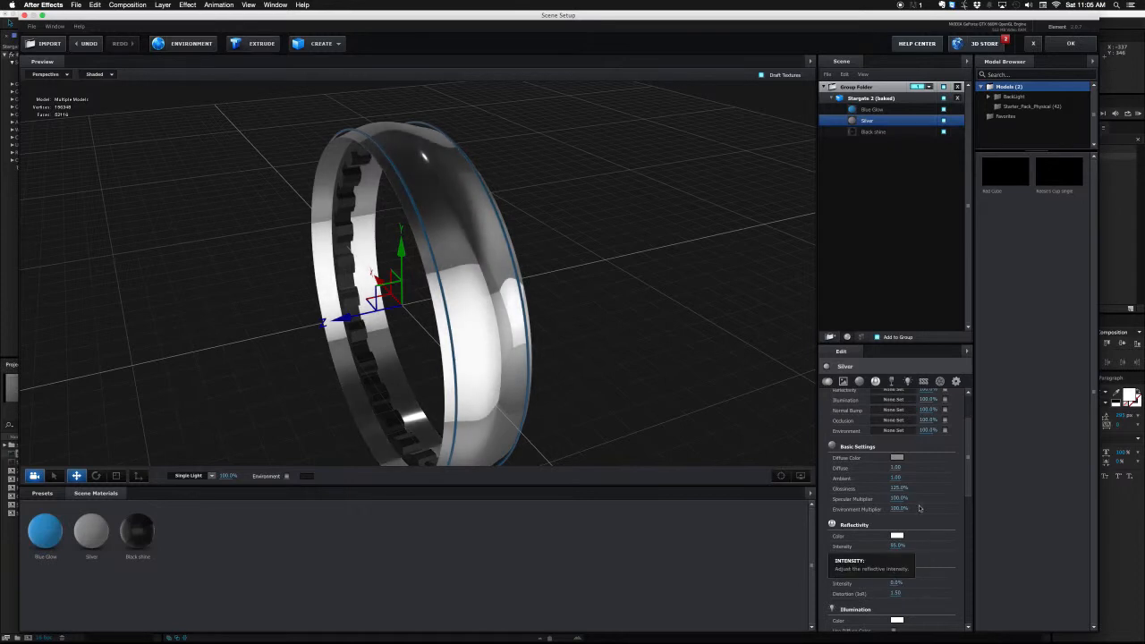
pyautogui.click(897, 536)
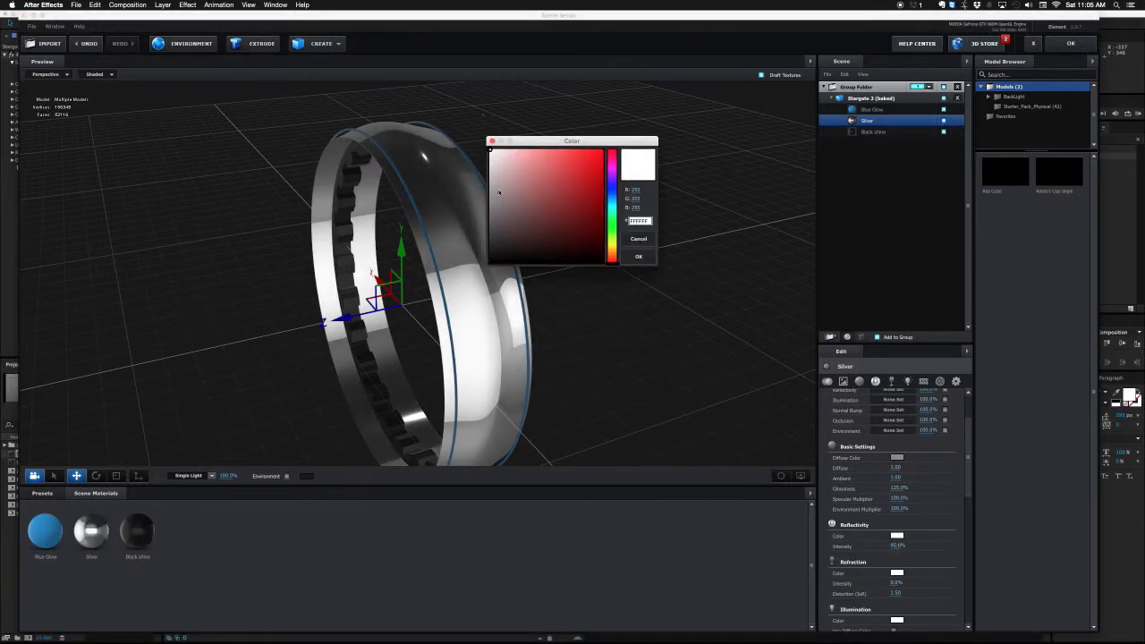
pyautogui.moveTo(499, 191); pyautogui.dragTo(447, 221)
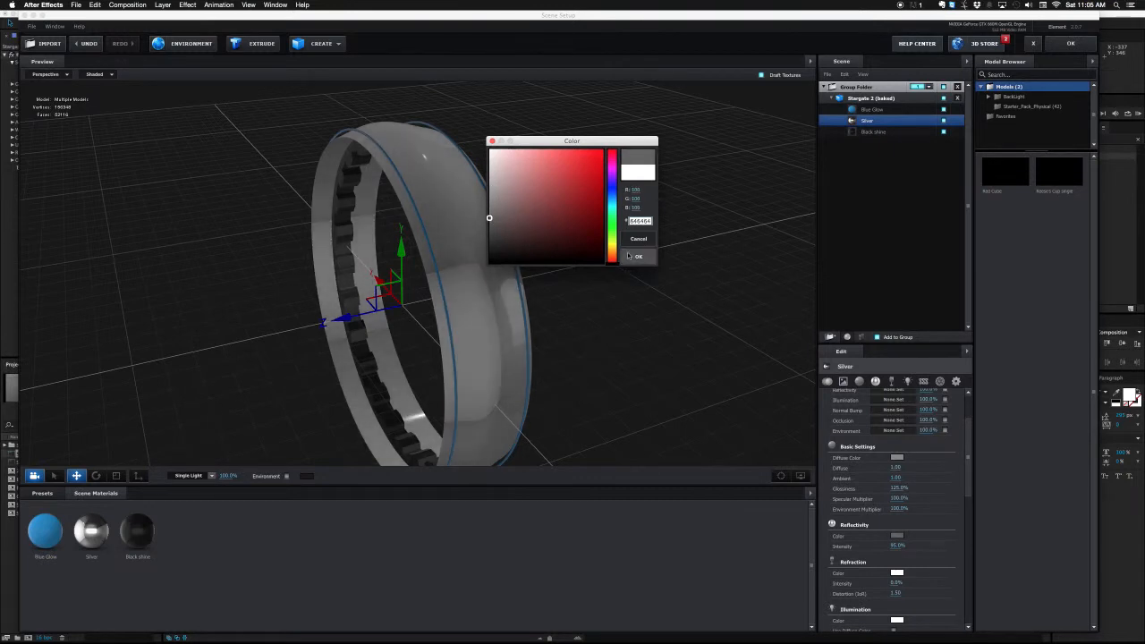
pyautogui.click(637, 257)
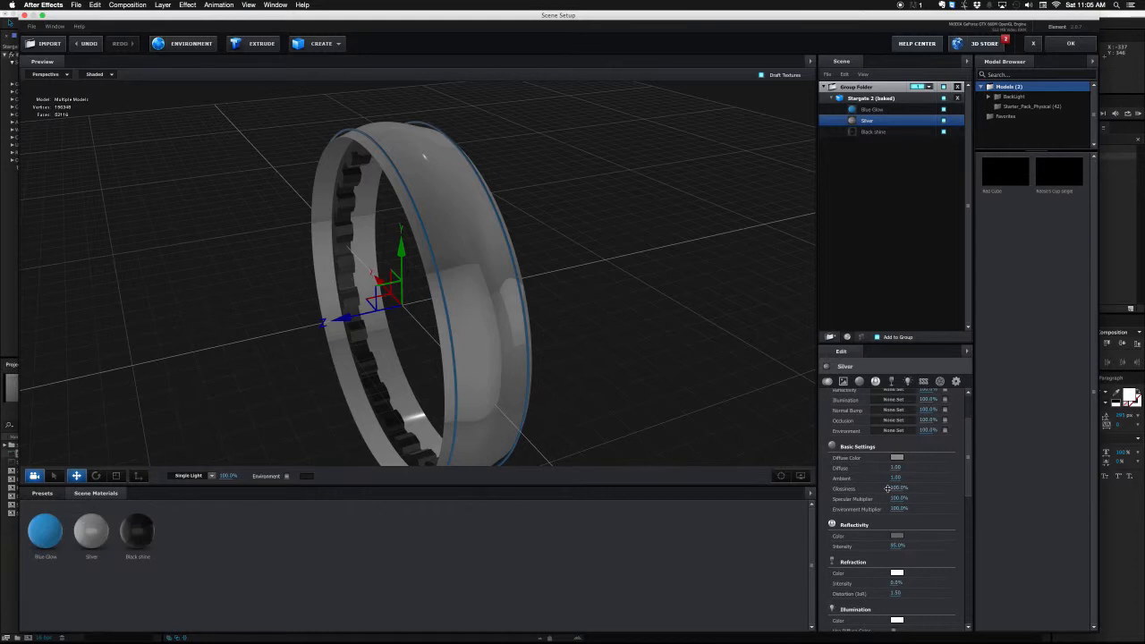
# Step: Lower the Silver material's glossiness to soften the ring's reflections, and check the surface from another angle
pyautogui.moveTo(888, 489); pyautogui.dragTo(881, 492)
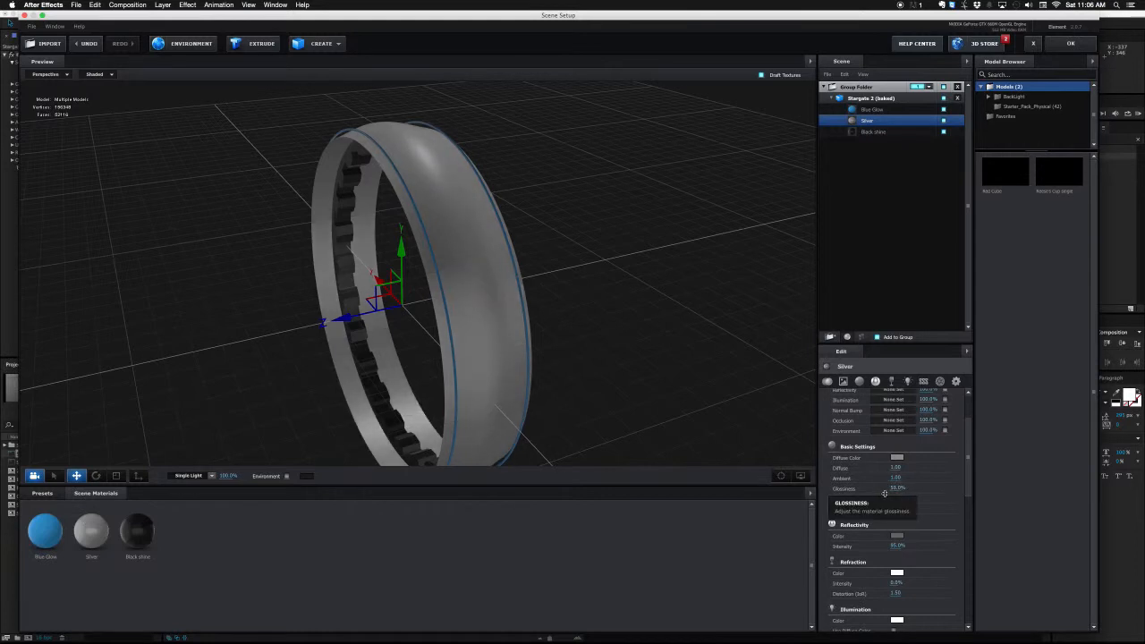
pyautogui.click(896, 489)
pyautogui.press('Return')
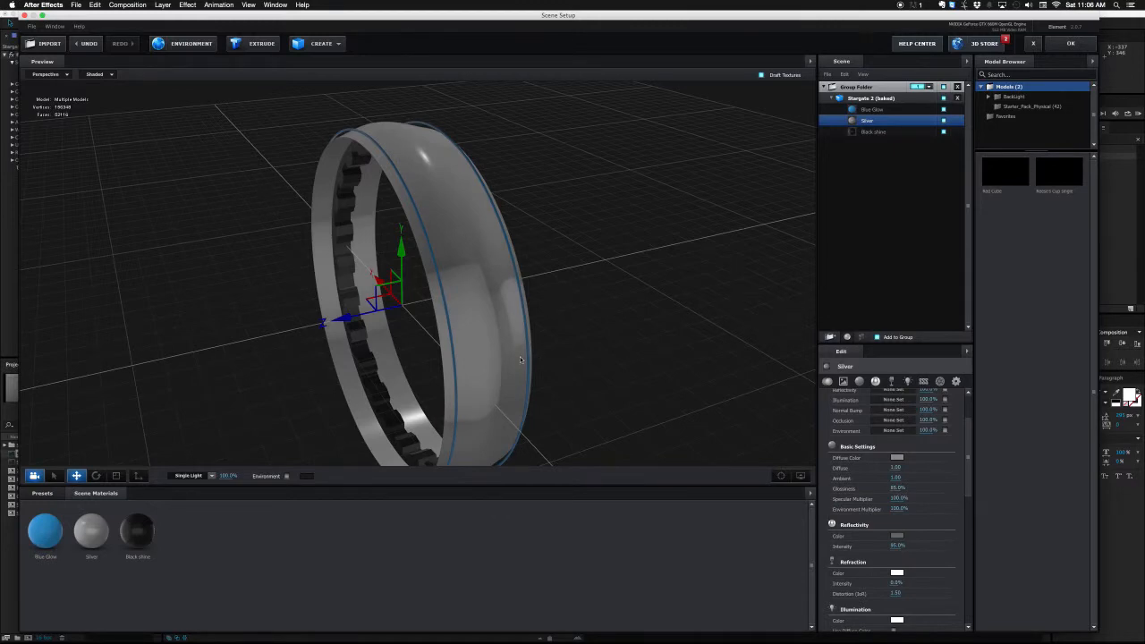
pyautogui.moveTo(521, 359)
pyautogui.mouseDown()
pyautogui.moveTo(487, 340)
pyautogui.moveTo(498, 358)
pyautogui.mouseUp()
# Step: Select the Blue Glow material and compare its rings with the finished Stargate 2.mp4 in QuickTime Player, returning to Scene Setup
pyautogui.click(893, 110)
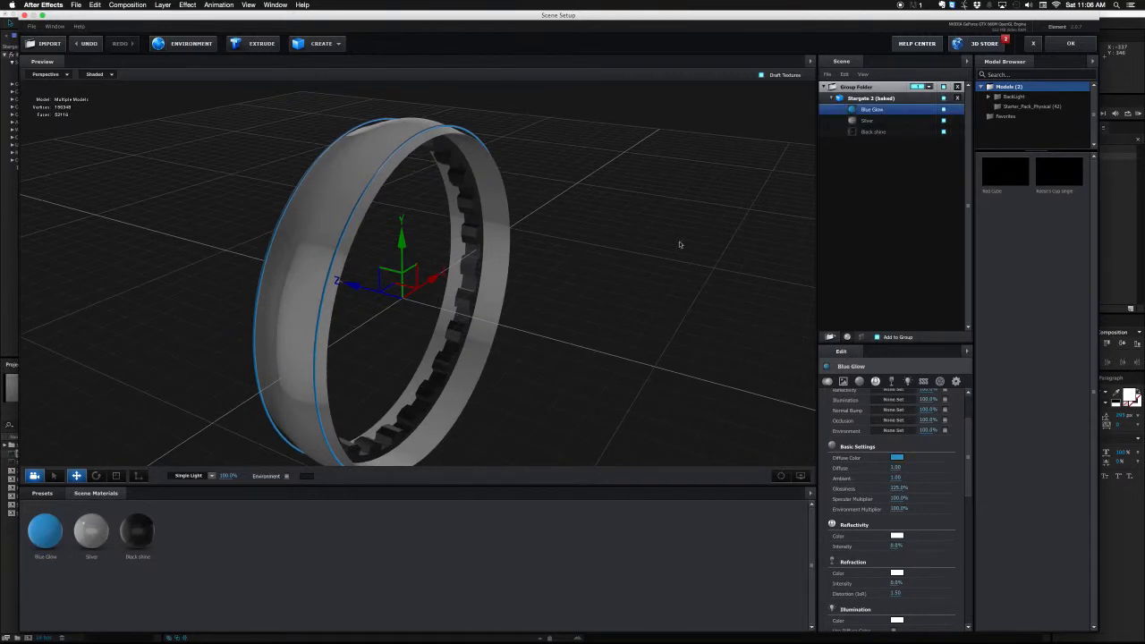
pyautogui.moveTo(493, 321); pyautogui.dragTo(400, 333)
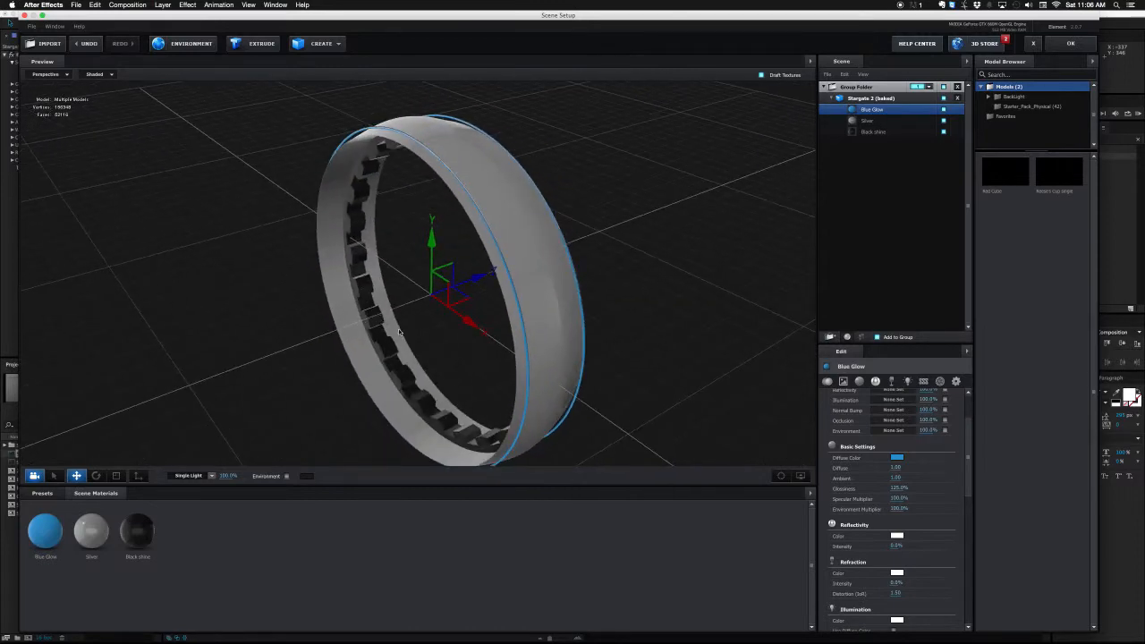
pyautogui.press('super+Tab')
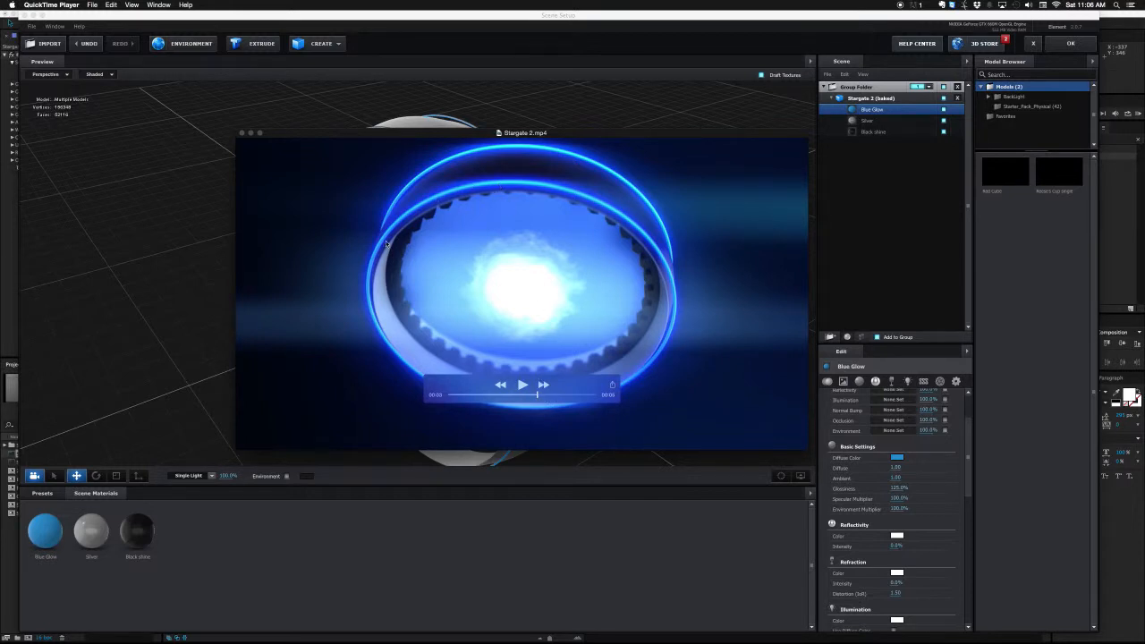
pyautogui.click(161, 320)
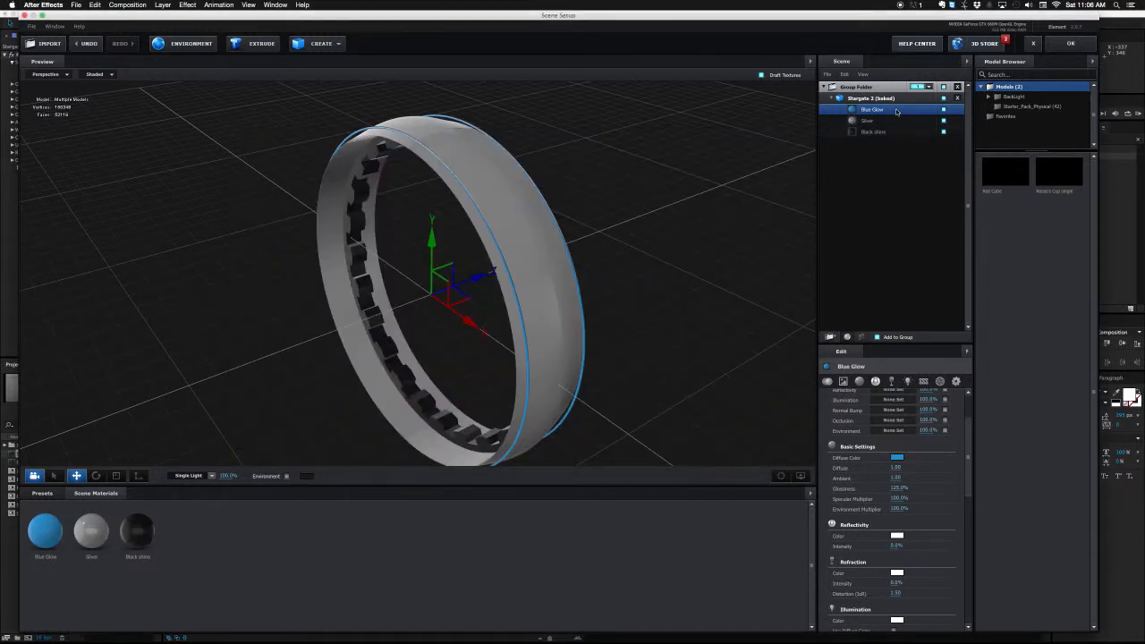
# Step: Enable Use Diffuse Color for the Blue Glow material's illumination, set the illumination intensity to 65%, and adjust its Fresnel
pyautogui.scroll(-5, 959, 536)
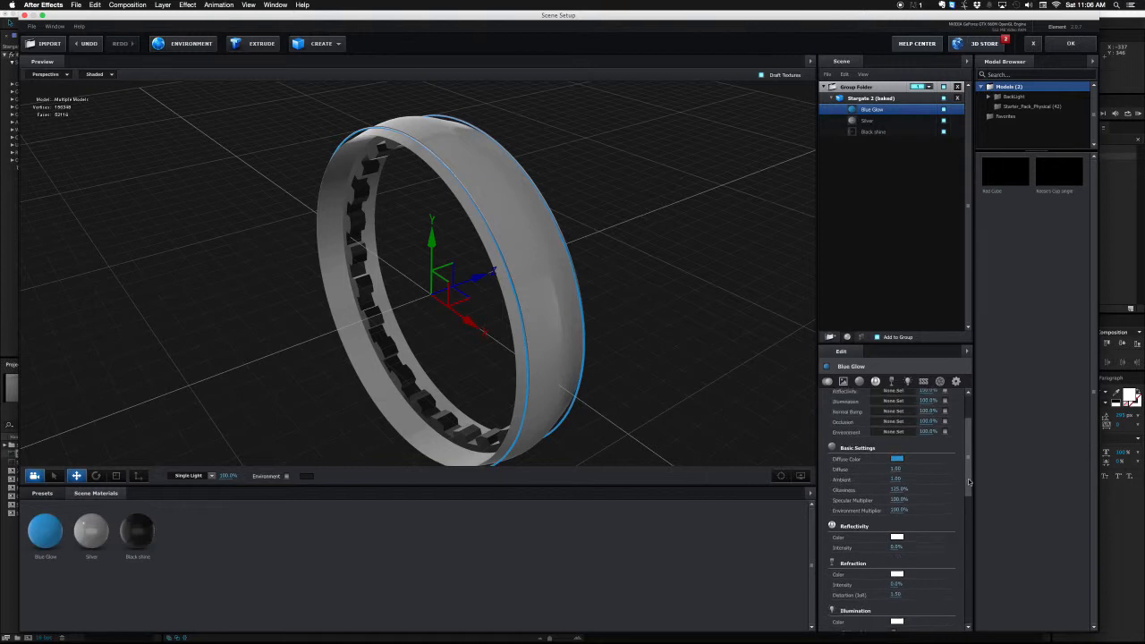
pyautogui.scroll(-4, 959, 536)
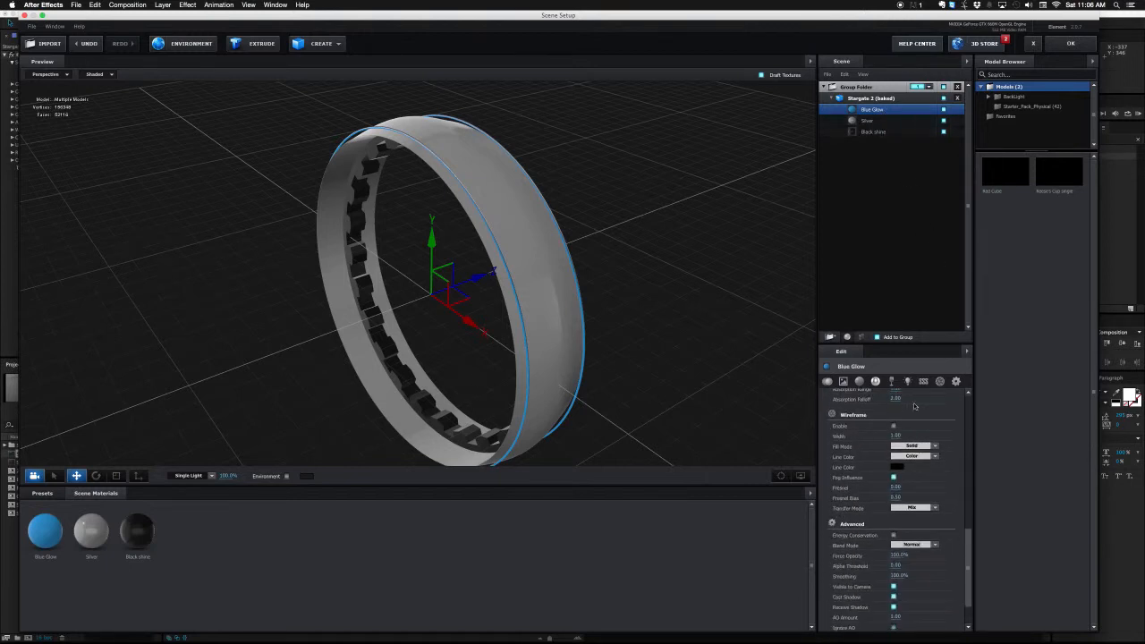
pyautogui.moveTo(969, 543); pyautogui.dragTo(969, 474)
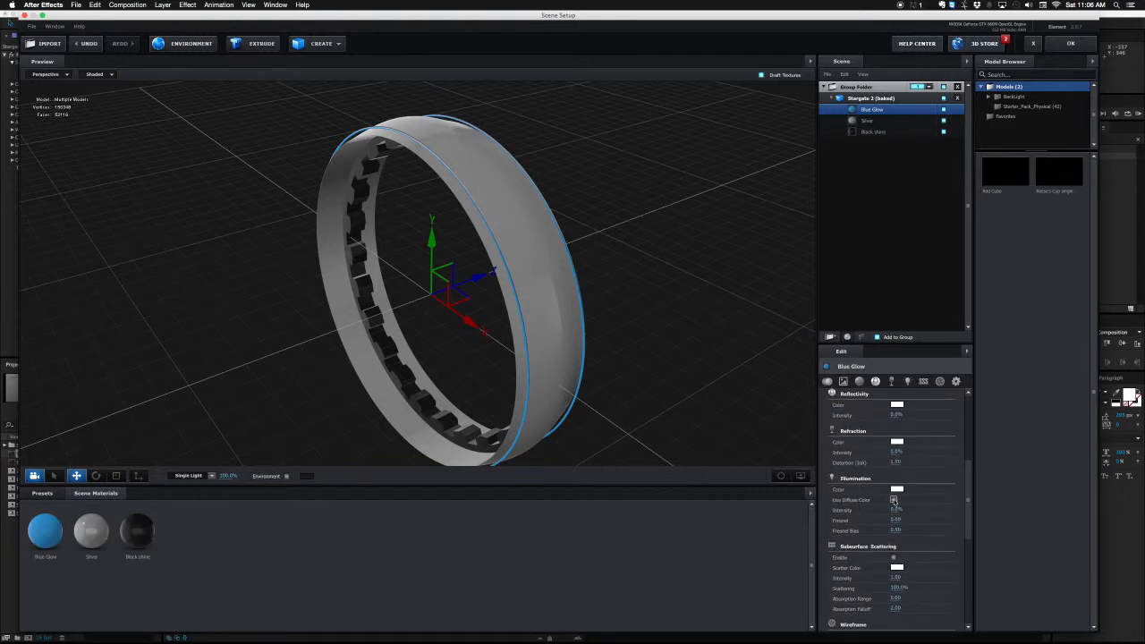
pyautogui.click(894, 501)
pyautogui.click(898, 511)
pyautogui.write('65')
pyautogui.press('Return')
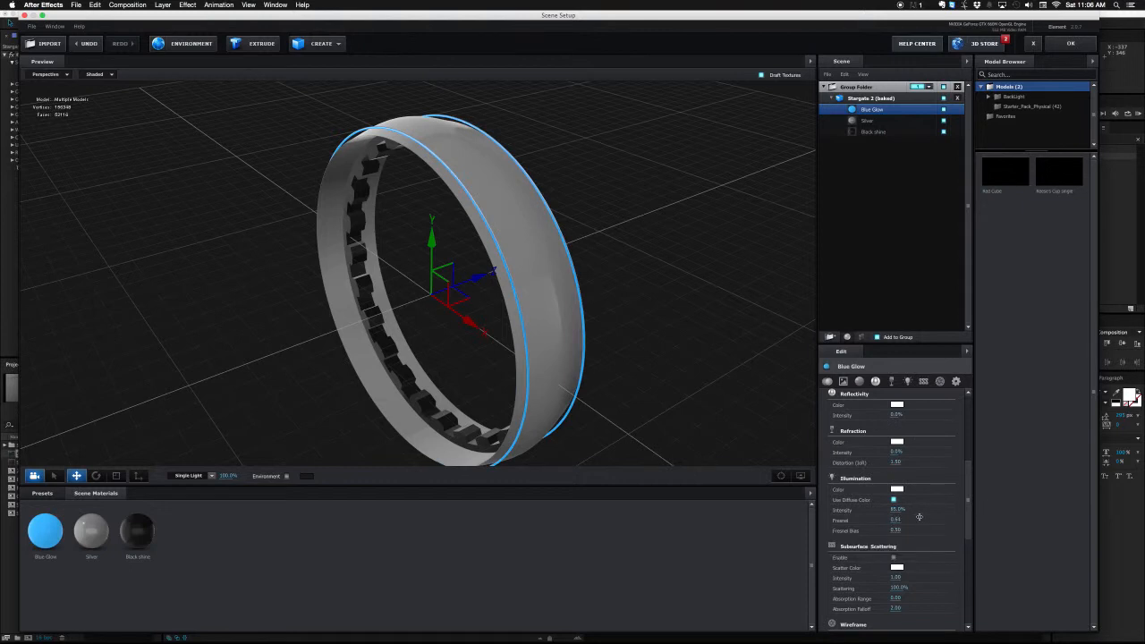
pyautogui.moveTo(923, 517); pyautogui.dragTo(928, 515)
# Step: Check the ring model from another angle and accept the Scene Setup changes
pyautogui.moveTo(577, 400); pyautogui.dragTo(599, 390)
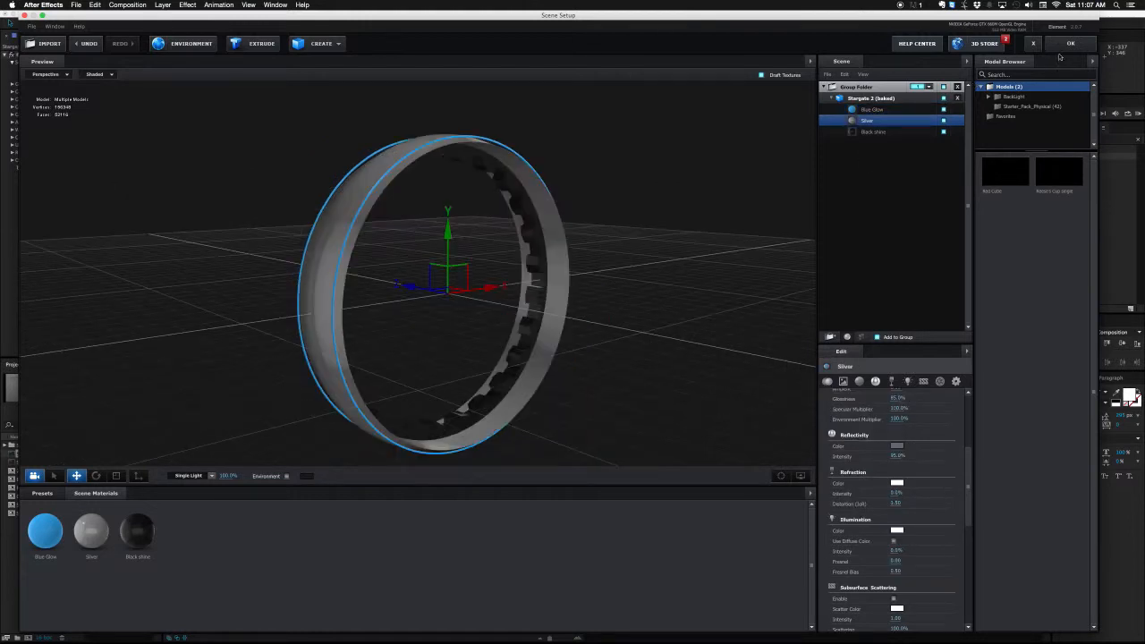
pyautogui.click(1070, 43)
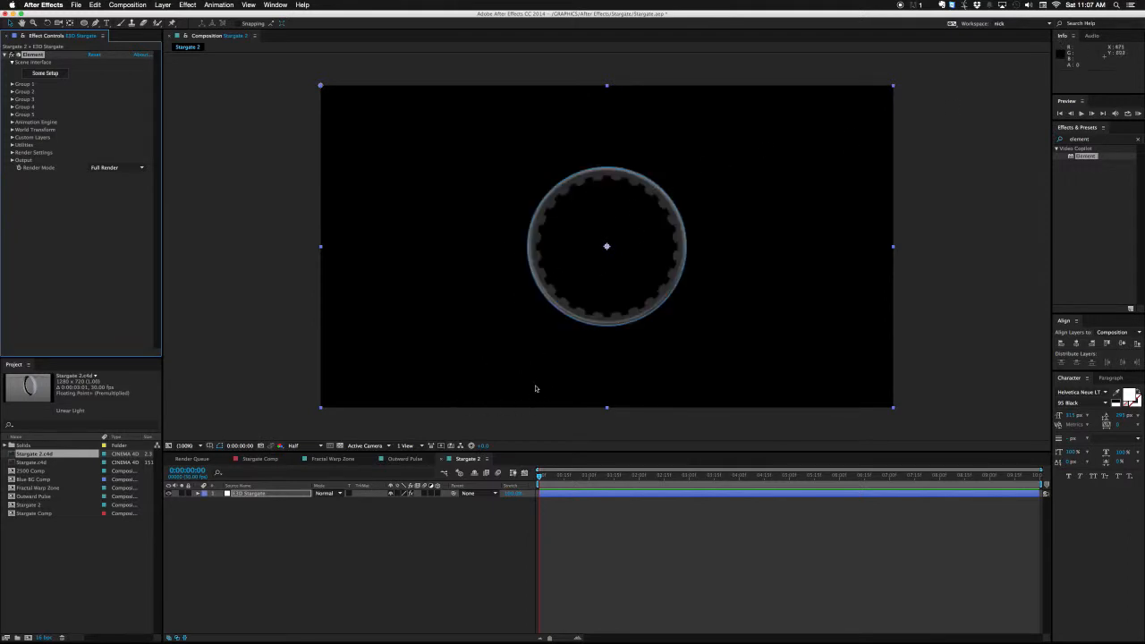
# Step: Create a two-node camera with a 35 mm focal length in the Stargate 2 composition
pyautogui.click(221, 634)
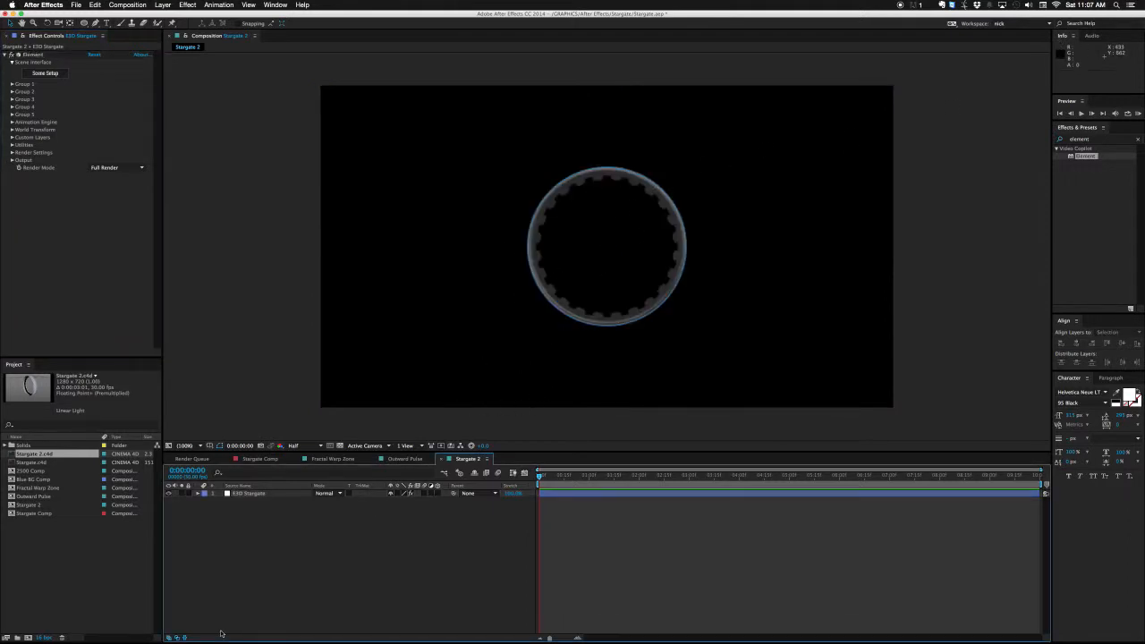
pyautogui.press('super+alt+shift+c')
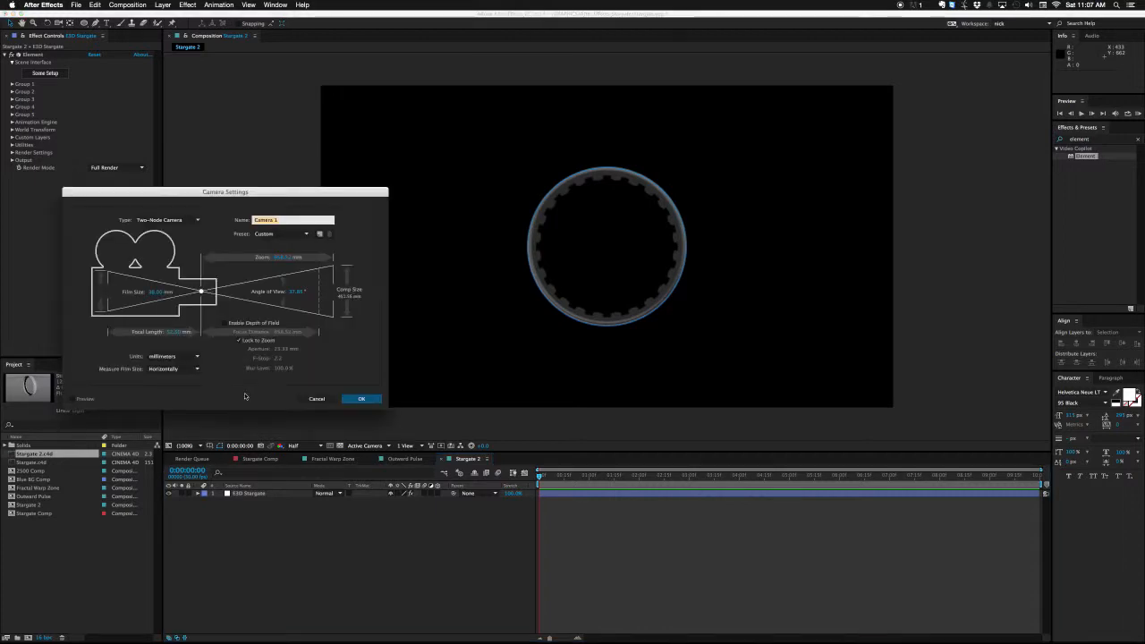
pyautogui.doubleClick(174, 333)
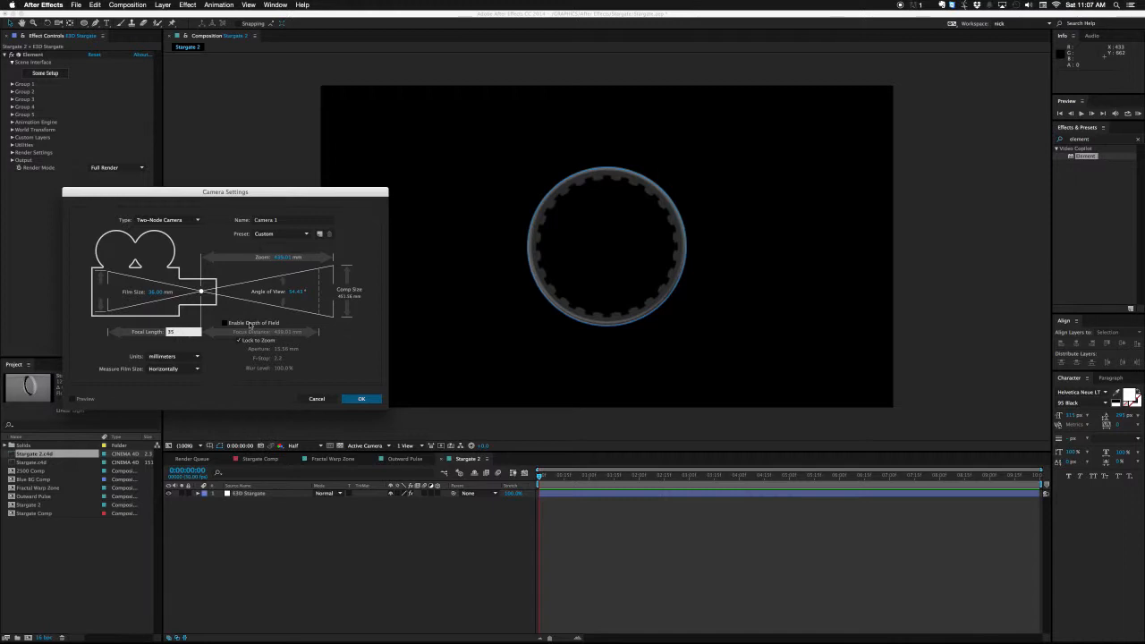
pyautogui.click(350, 399)
pyautogui.click(363, 399)
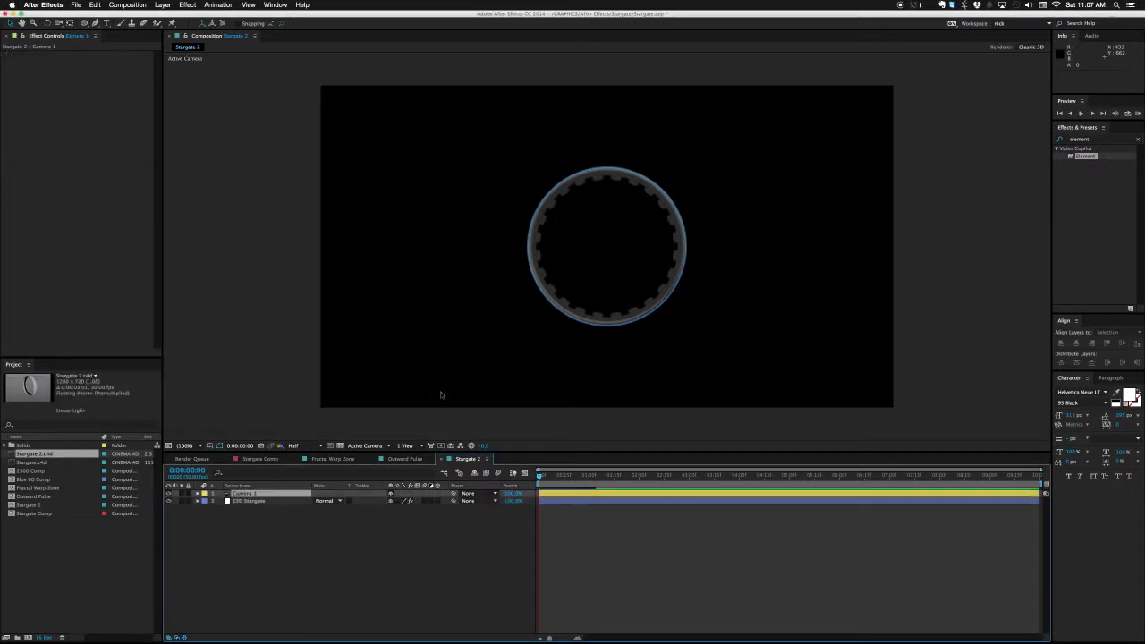
# Step: Dolly Camera 1 in toward the Stargate ring so that it fills more of the frame
pyautogui.press('c')
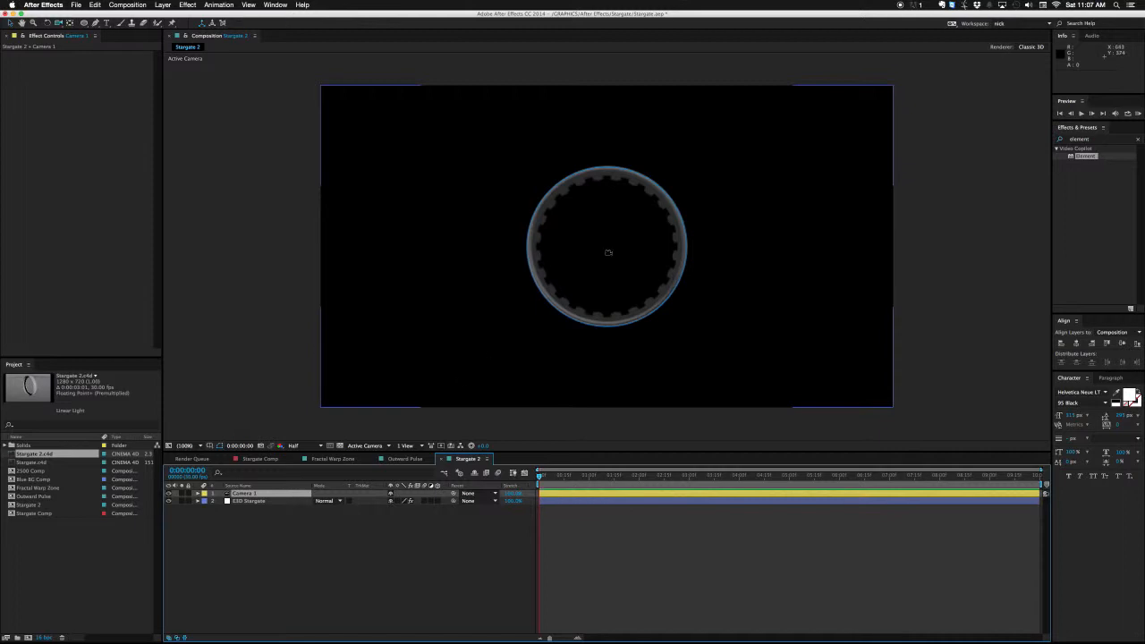
pyautogui.moveTo(600, 290); pyautogui.dragTo(602, 202)
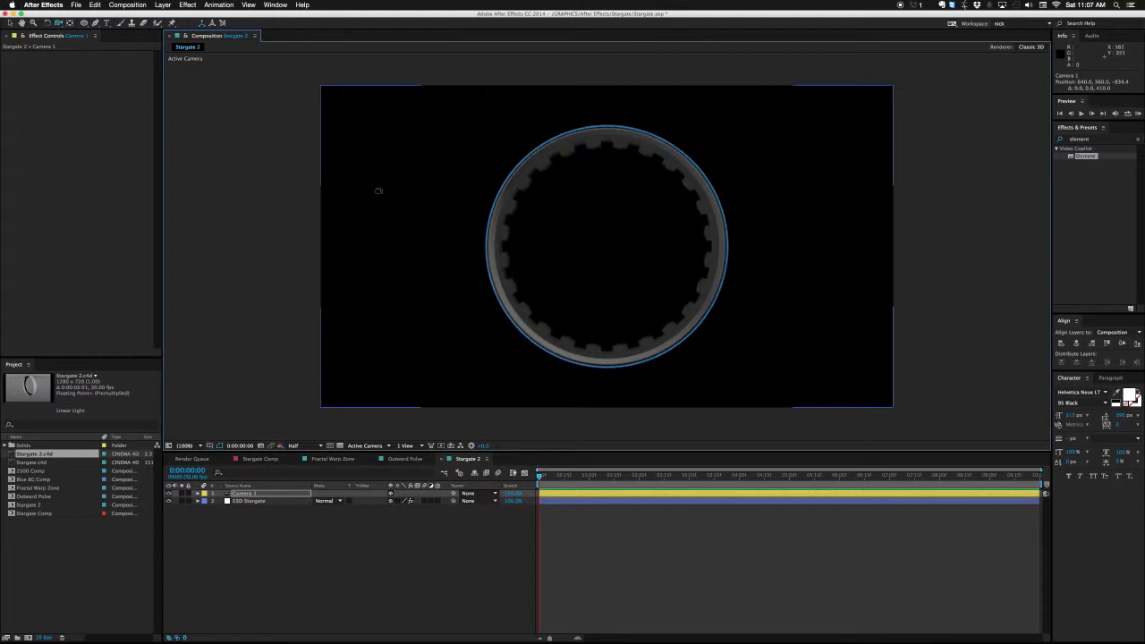
# Step: Orbit Camera 1 to view the ring at an angle and add a point light named Left Light
pyautogui.moveTo(593, 287); pyautogui.dragTo(524, 321)
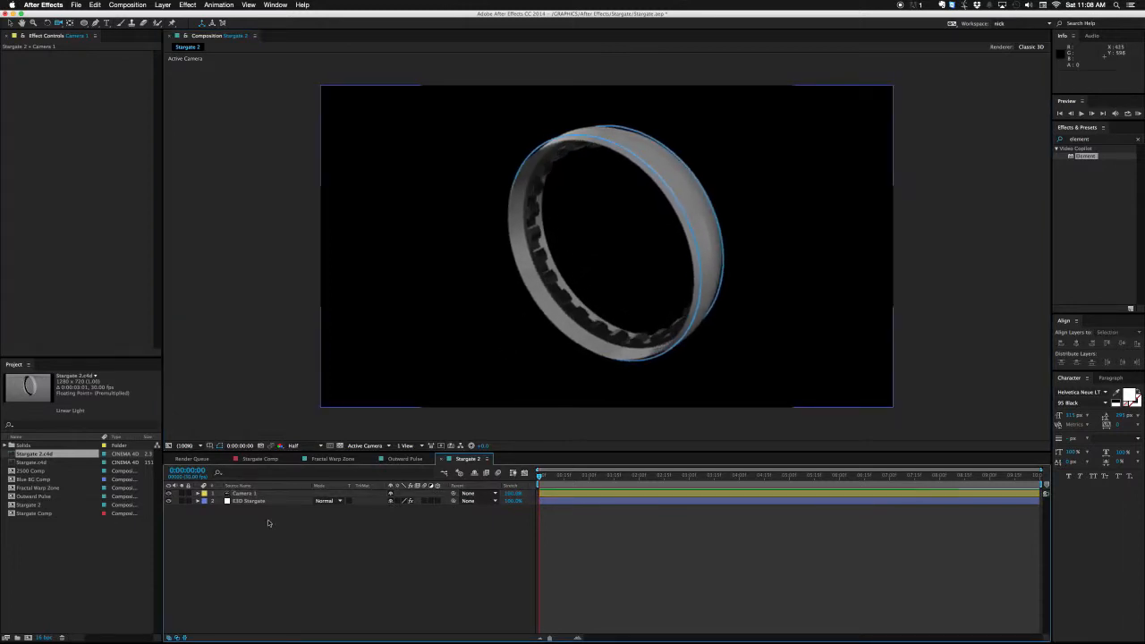
pyautogui.press('super+alt+shift+l')
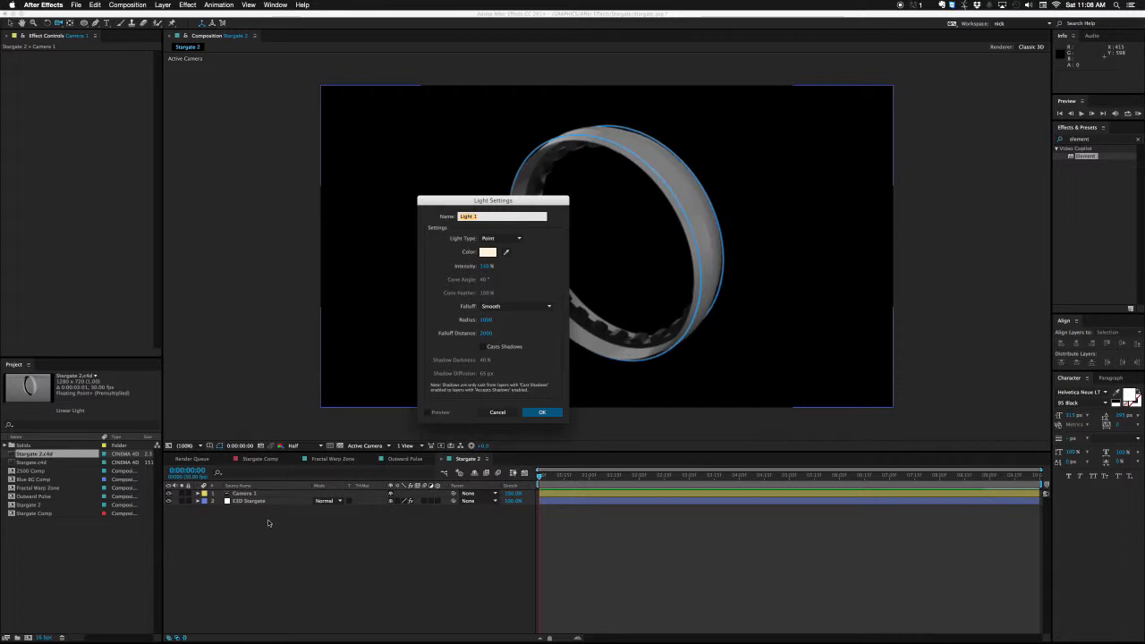
pyautogui.write('Li')
pyautogui.write('ft Light')
pyautogui.click(542, 412)
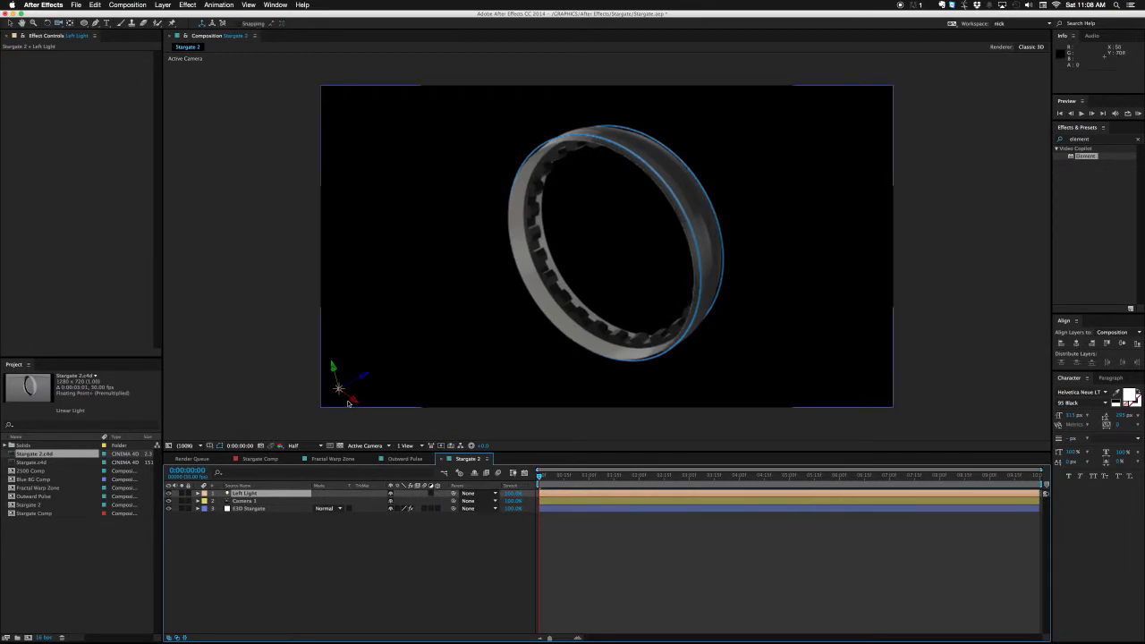
# Step: Switch the composition to a two-view layout and place Left Light well to the left of the ring, slightly in front
pyautogui.moveTo(354, 401)
pyautogui.mouseDown()
pyautogui.moveTo(257, 326)
pyautogui.moveTo(425, 238)
pyautogui.moveTo(409, 243)
pyautogui.mouseUp()
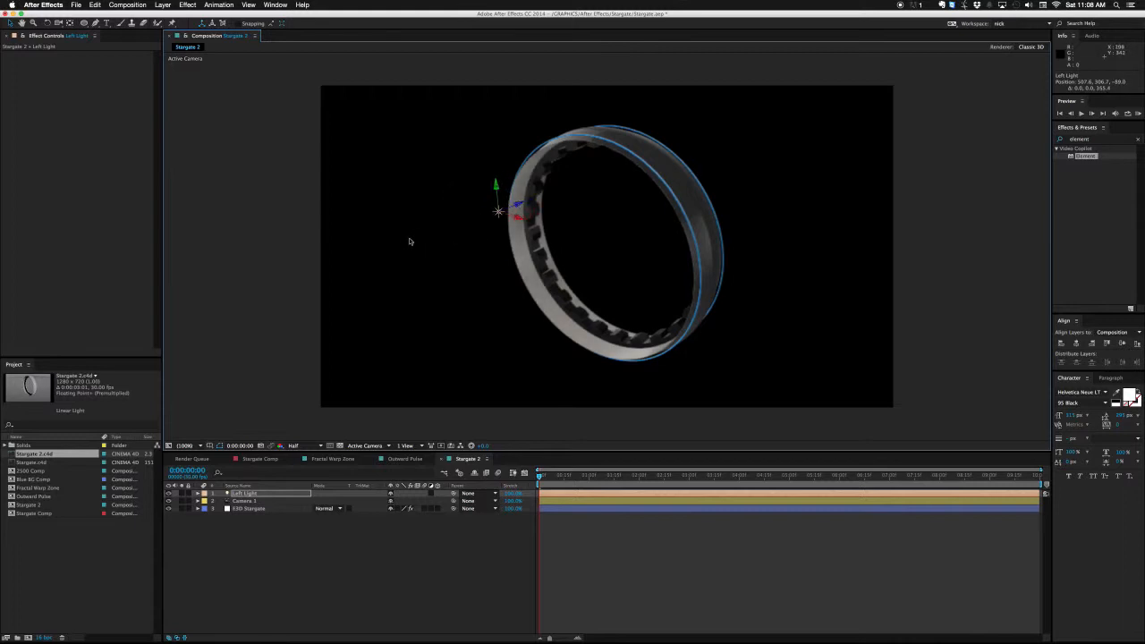
pyautogui.click(406, 445)
pyautogui.click(408, 454)
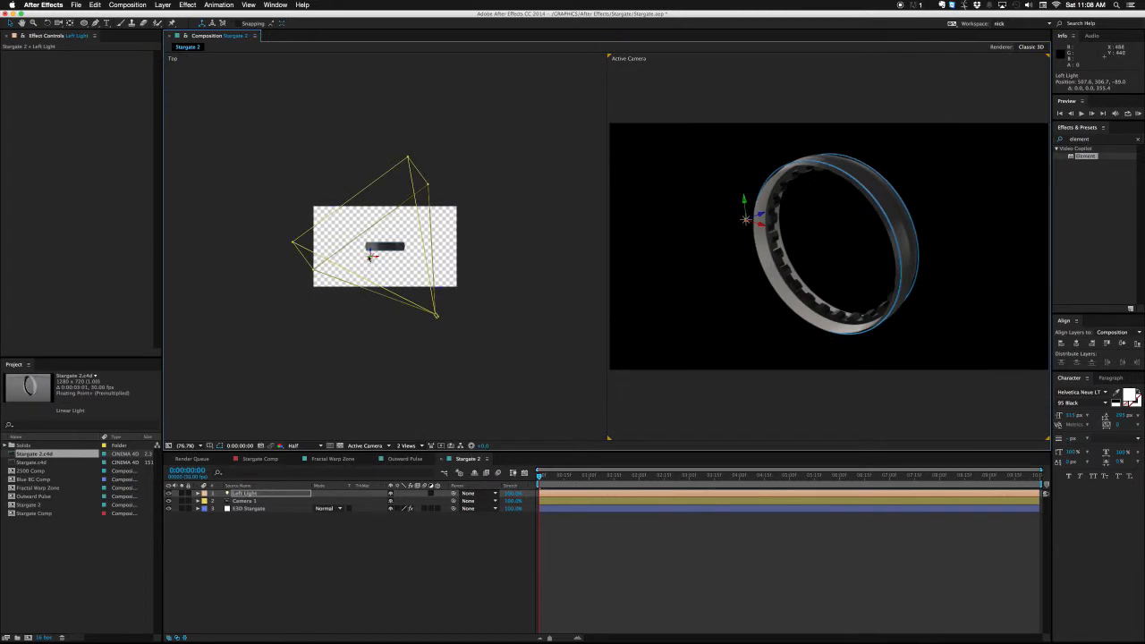
pyautogui.moveTo(365, 258); pyautogui.dragTo(279, 313)
pyautogui.moveTo(277, 256); pyautogui.dragTo(277, 258)
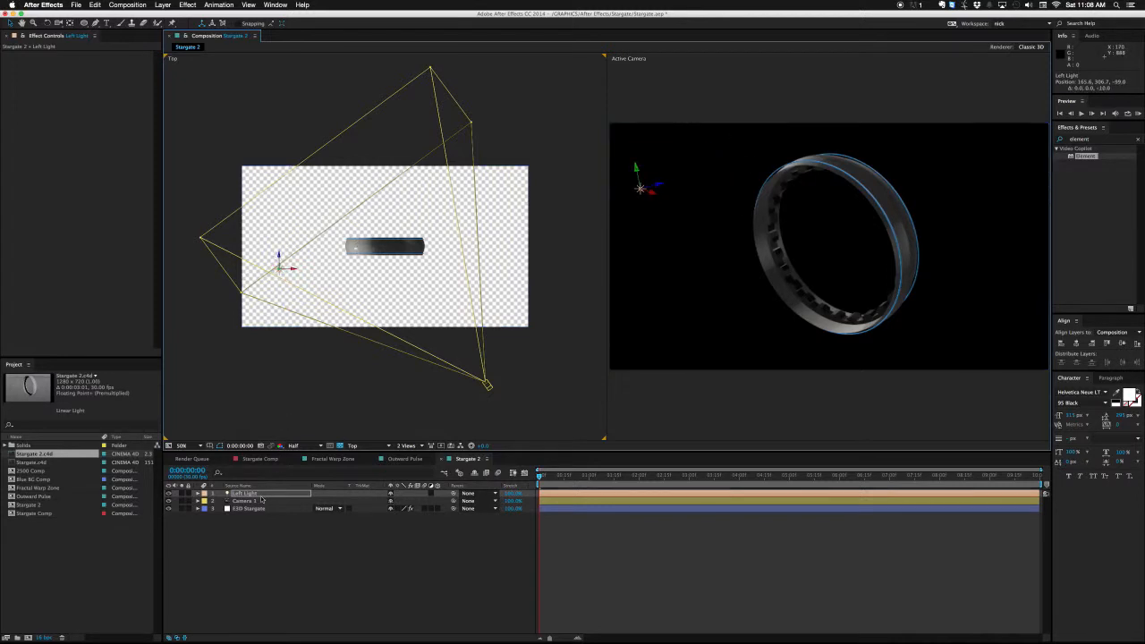
# Step: Duplicate Left Light, rename the copy Right Light, and move it to the opposite side, slightly behind the ring
pyautogui.hotkey('ctrl', 'd')
pyautogui.press('Return')
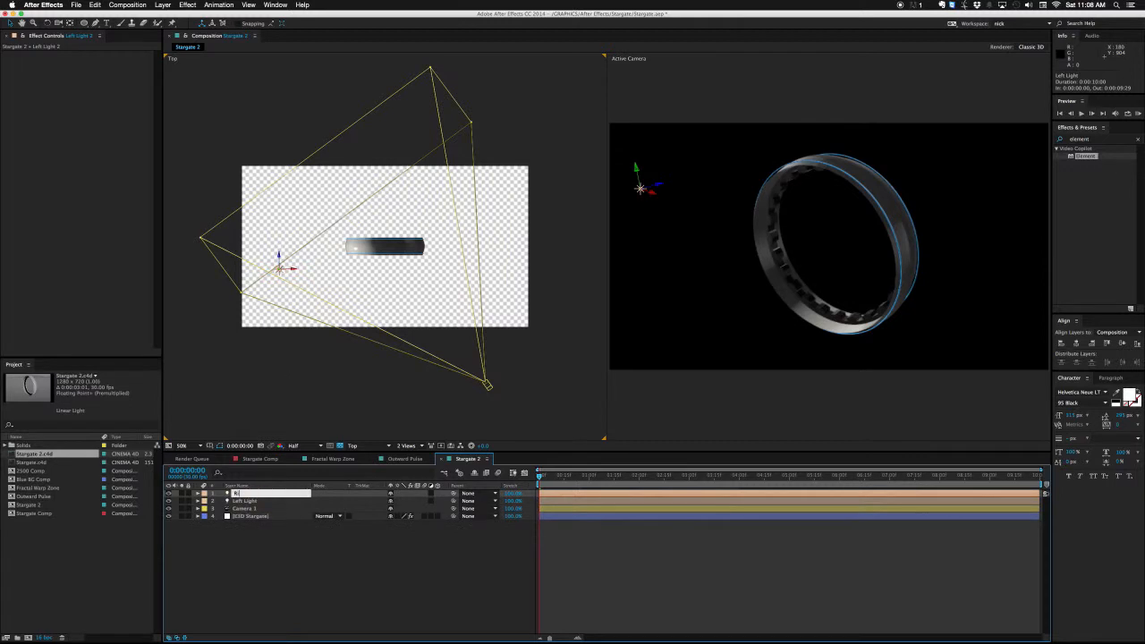
pyautogui.write('Right Light')
pyautogui.press('Return')
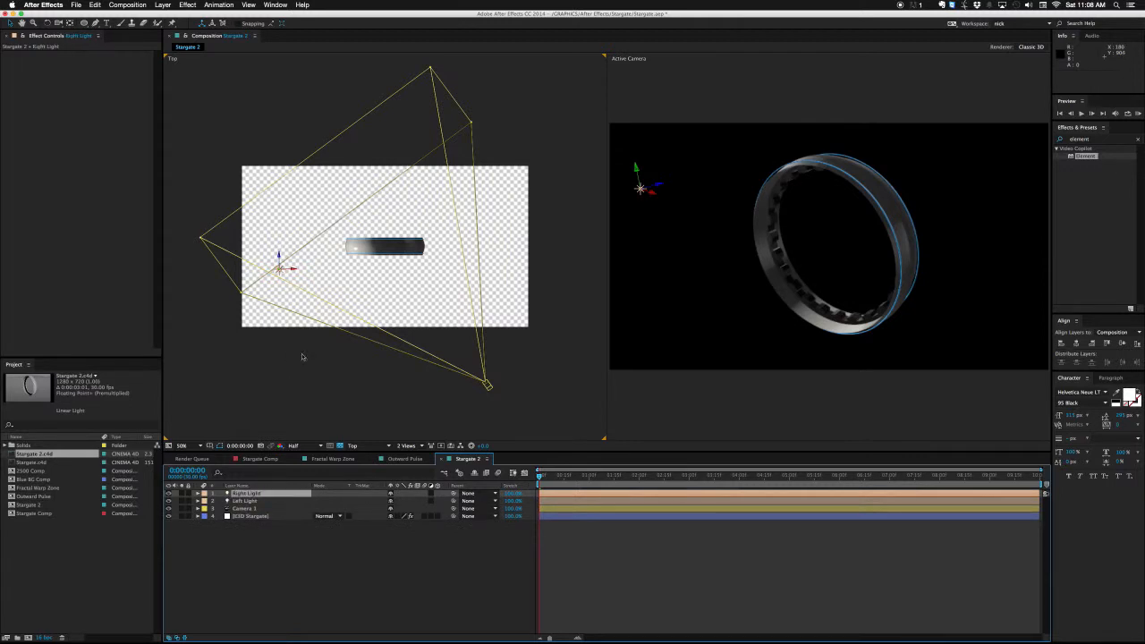
pyautogui.moveTo(286, 263); pyautogui.dragTo(487, 217)
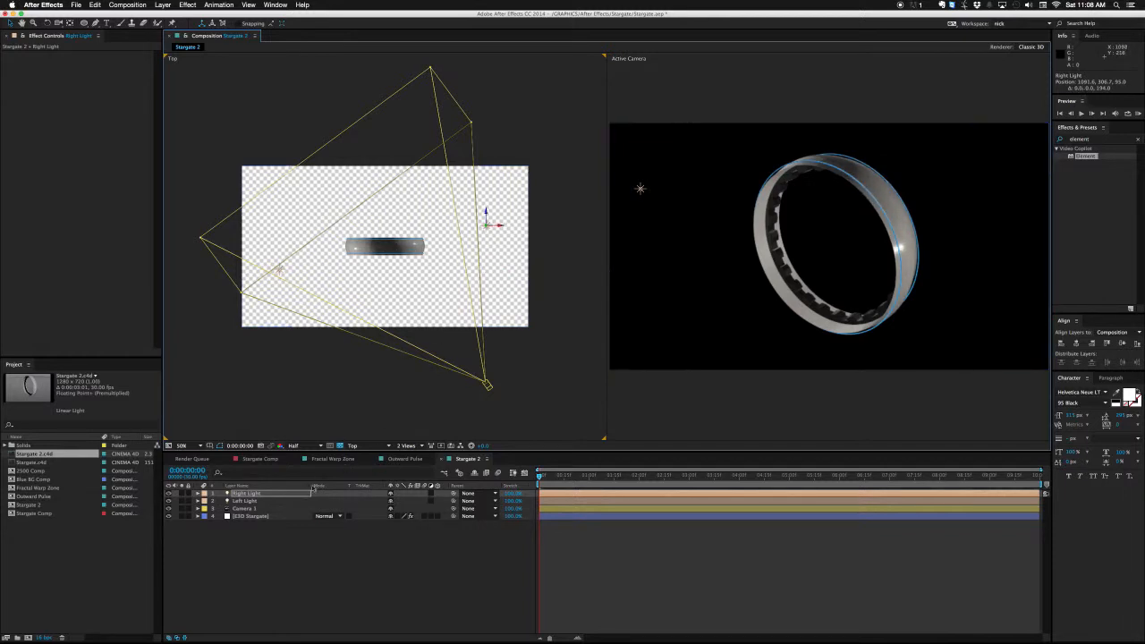
# Step: Reveal Right Light's options and change its color to a light blue
pyautogui.click(306, 494)
pyautogui.press('a')
pyautogui.press('a')
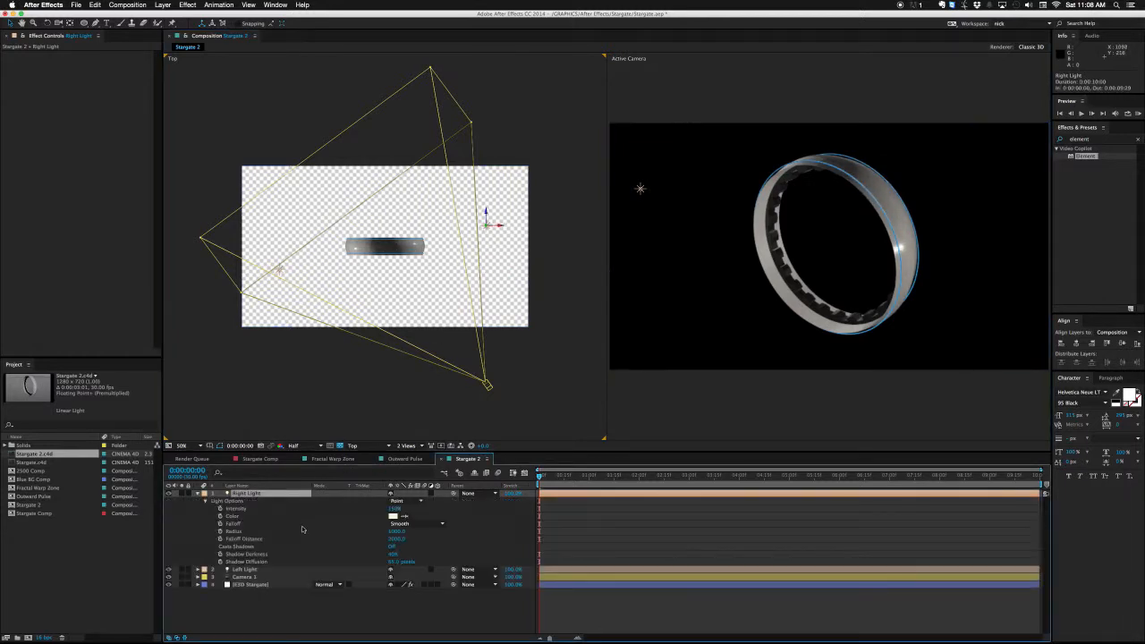
pyautogui.click(392, 516)
pyautogui.click(305, 380)
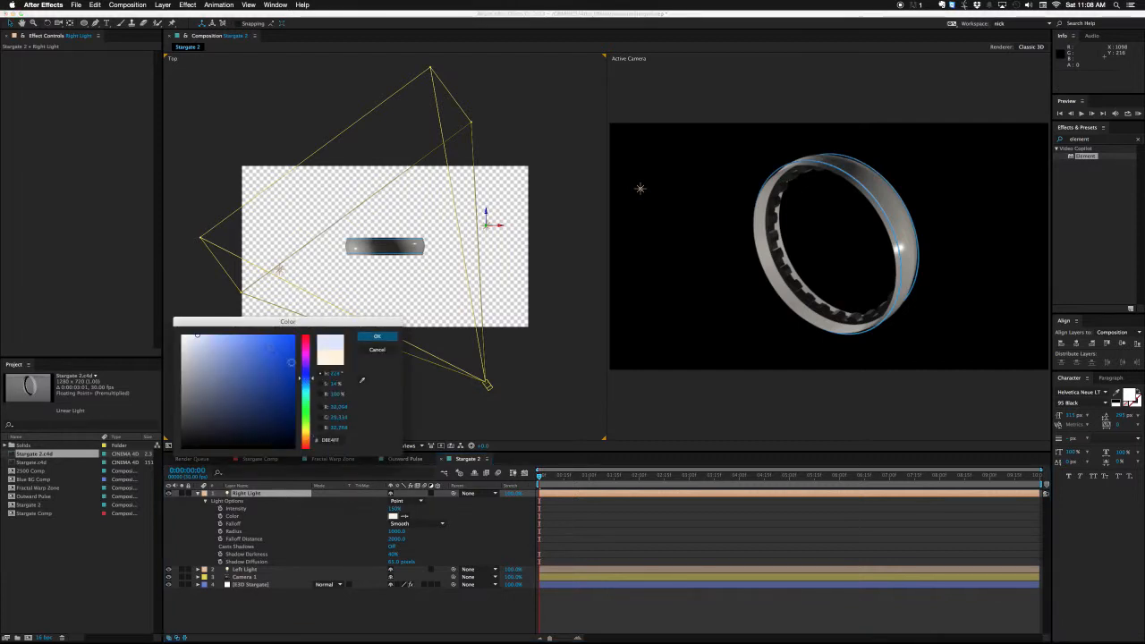
pyautogui.moveTo(243, 341); pyautogui.dragTo(233, 336)
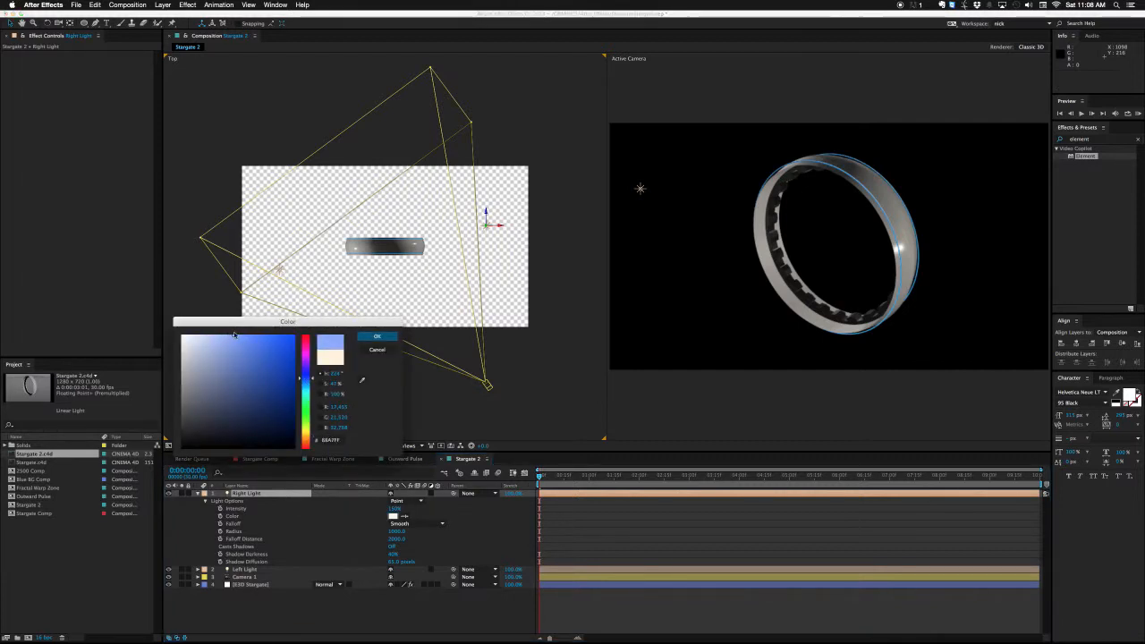
pyautogui.press('Return')
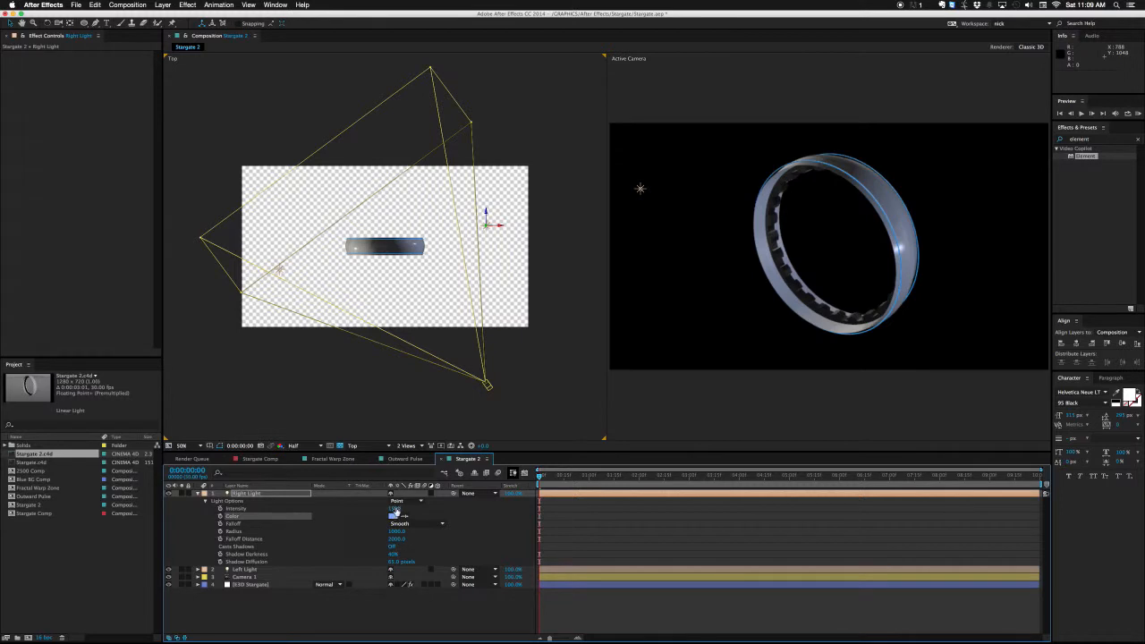
# Step: Raise Right Light's intensity and soften its color to a paler blue
pyautogui.moveTo(394, 508); pyautogui.dragTo(421, 510)
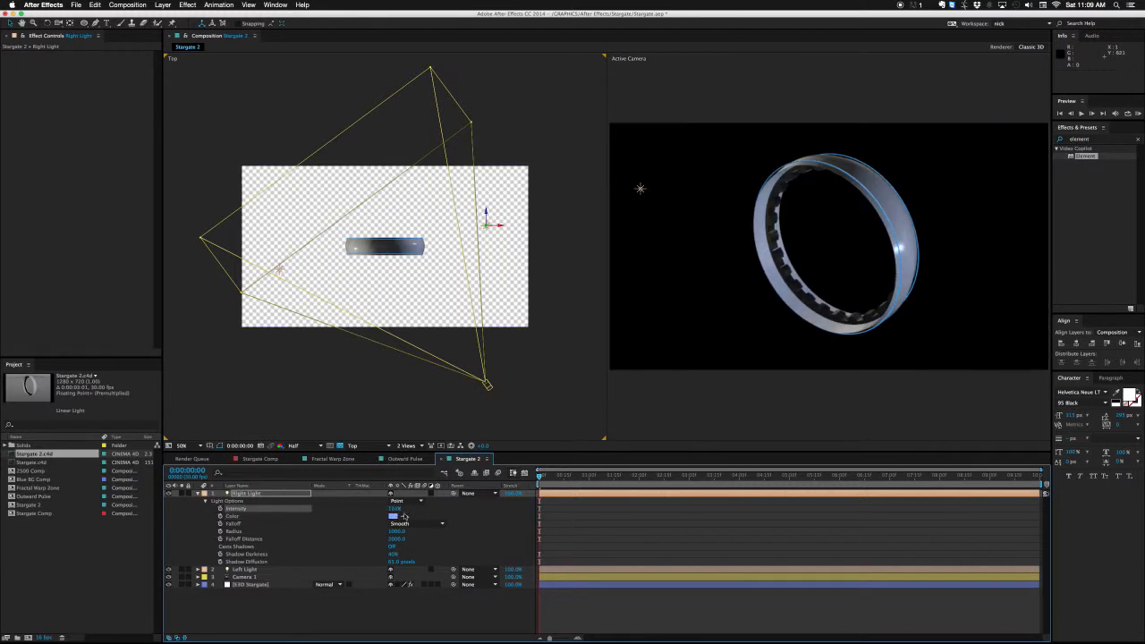
pyautogui.click(393, 516)
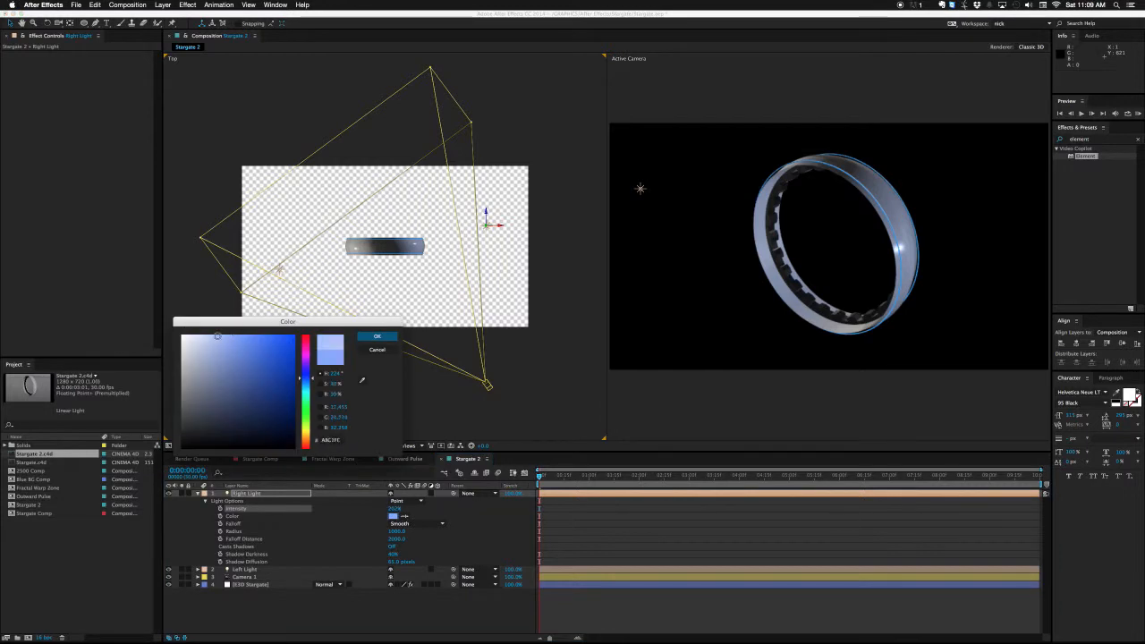
pyautogui.moveTo(216, 336); pyautogui.dragTo(214, 337)
pyautogui.press('Return')
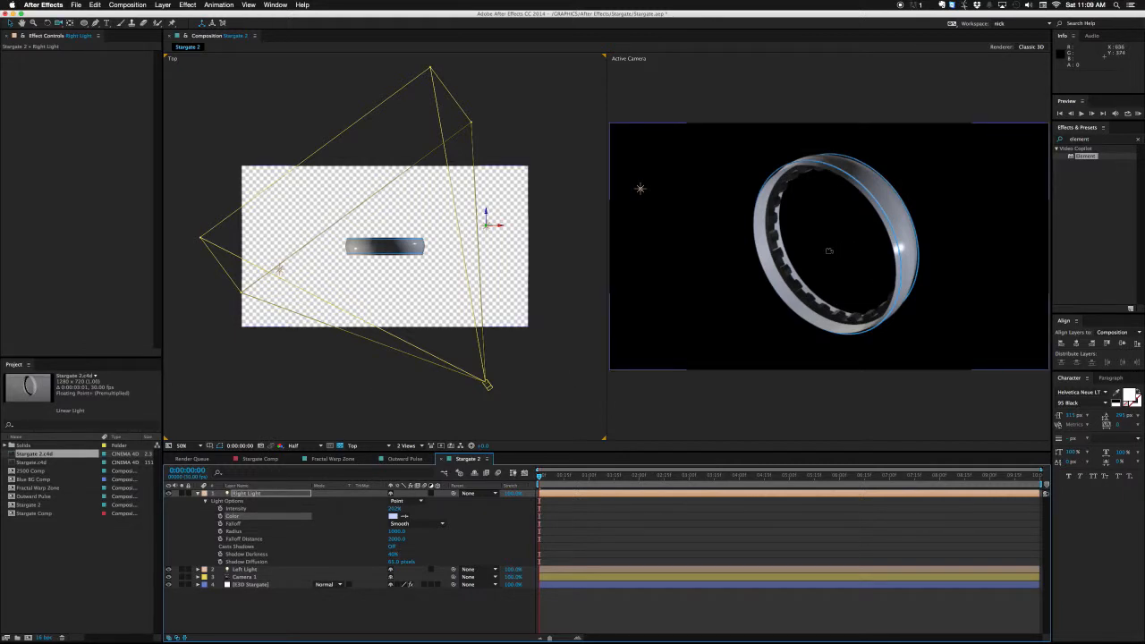
# Step: Orbit Camera 1 toward the front of the ring, and switch to QuickTime Player to play the Stargate 2.mp4 reference
pyautogui.moveTo(830, 250); pyautogui.dragTo(891, 247)
pyautogui.press('super+Tab')
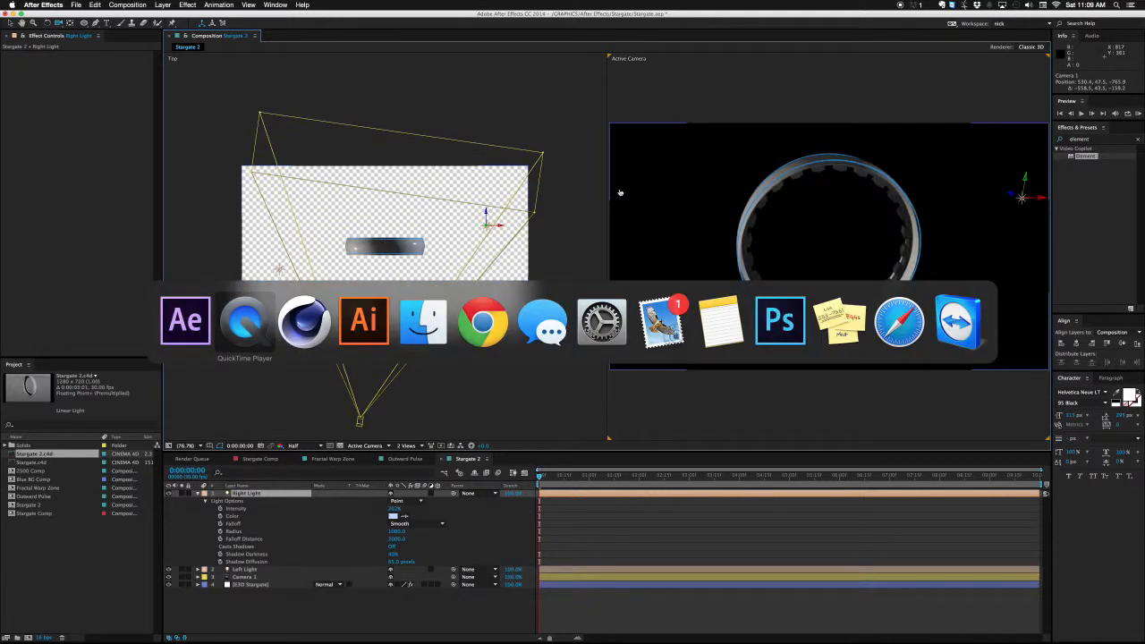
pyautogui.moveTo(505, 400)
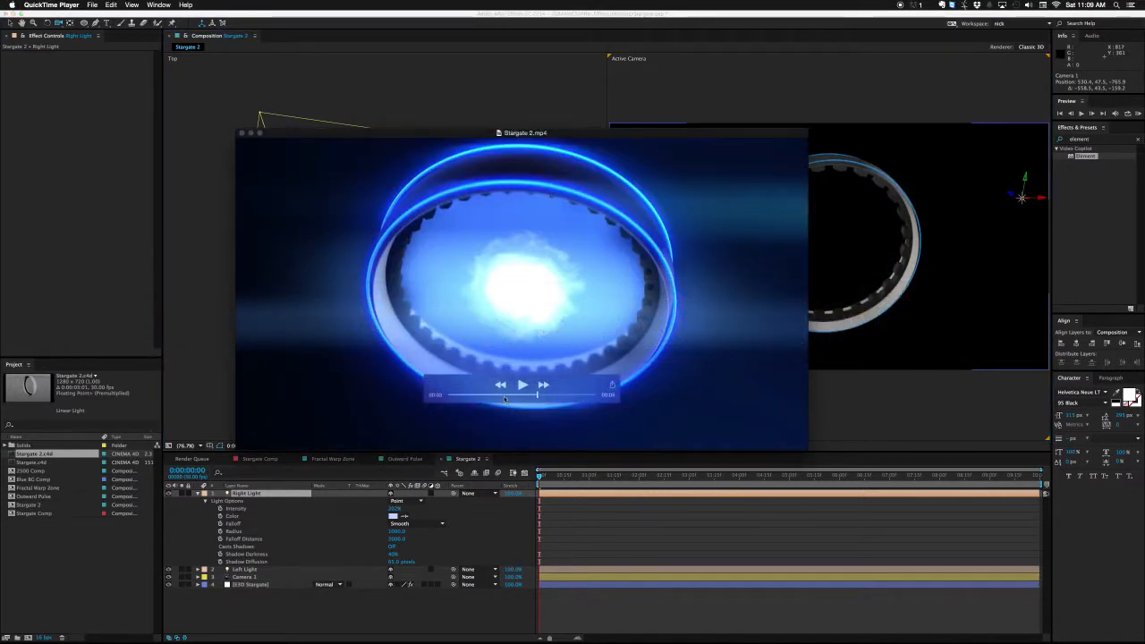
pyautogui.press('space')
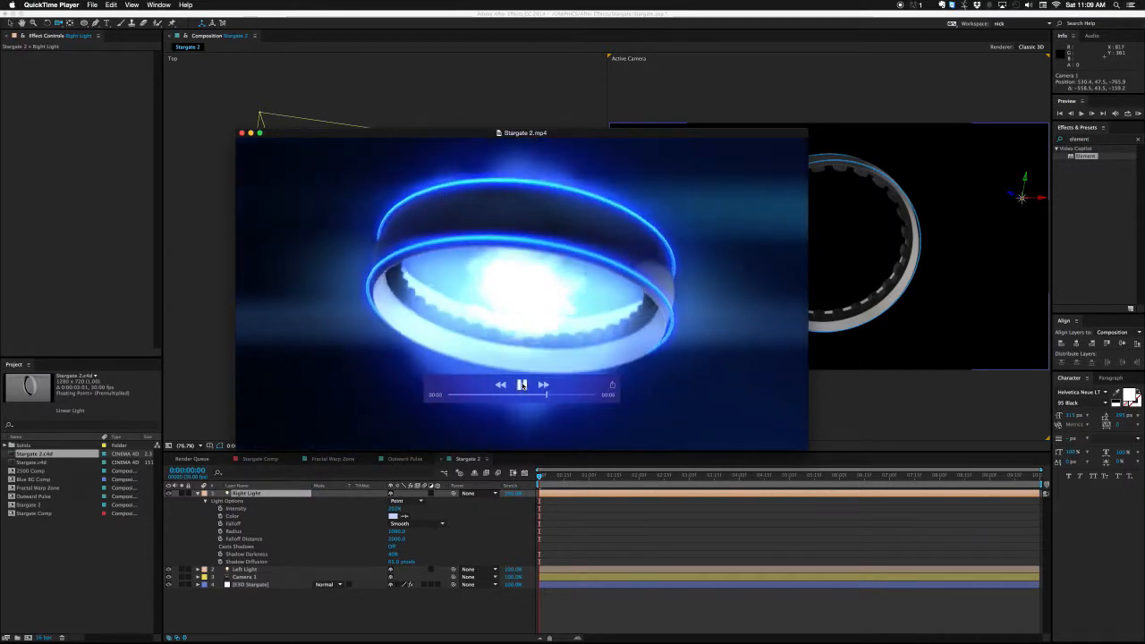
pyautogui.press('super+q')
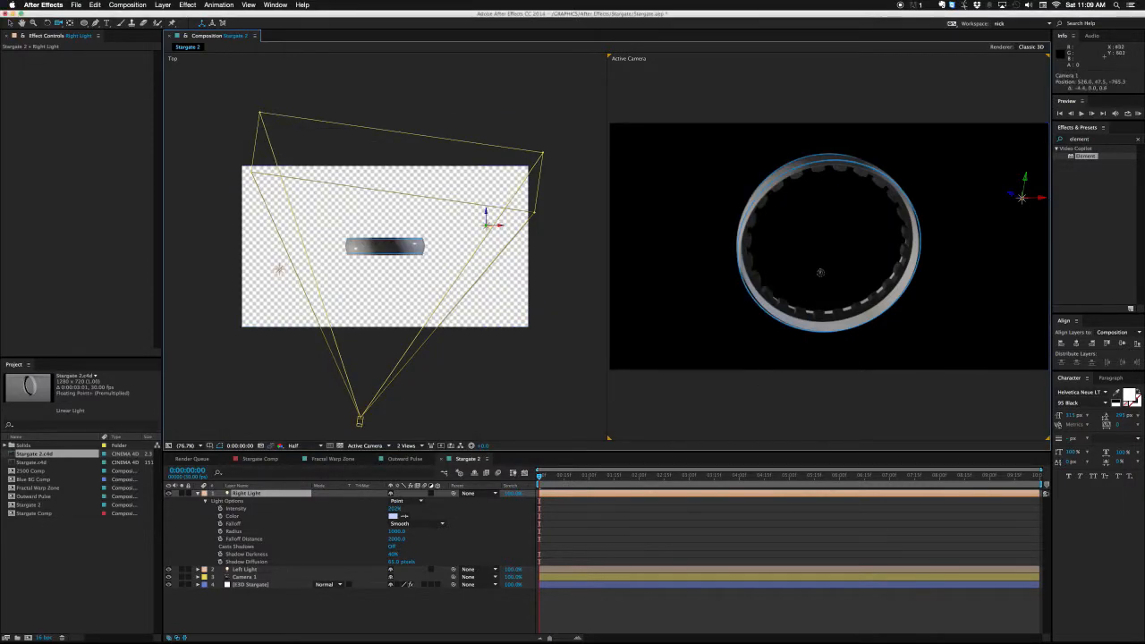
# Step: Refine Camera 1's angle and distance to the ring, and reveal Element's Group 1 settings on the E3D Stargate layer
pyautogui.moveTo(820, 273); pyautogui.dragTo(828, 276)
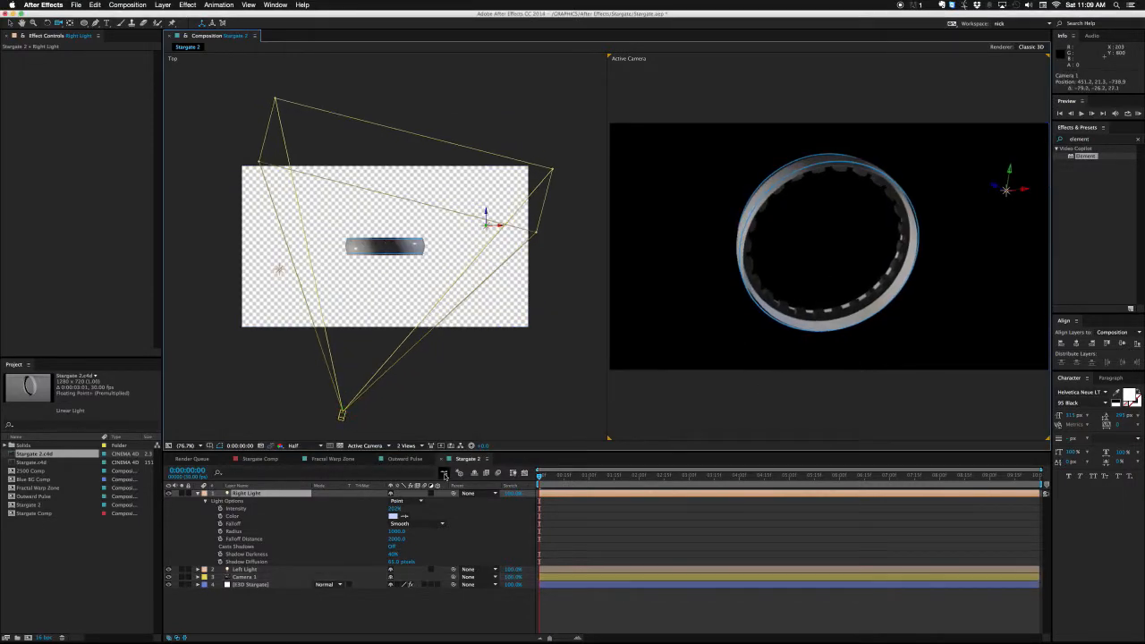
pyautogui.click(254, 586)
pyautogui.click(198, 494)
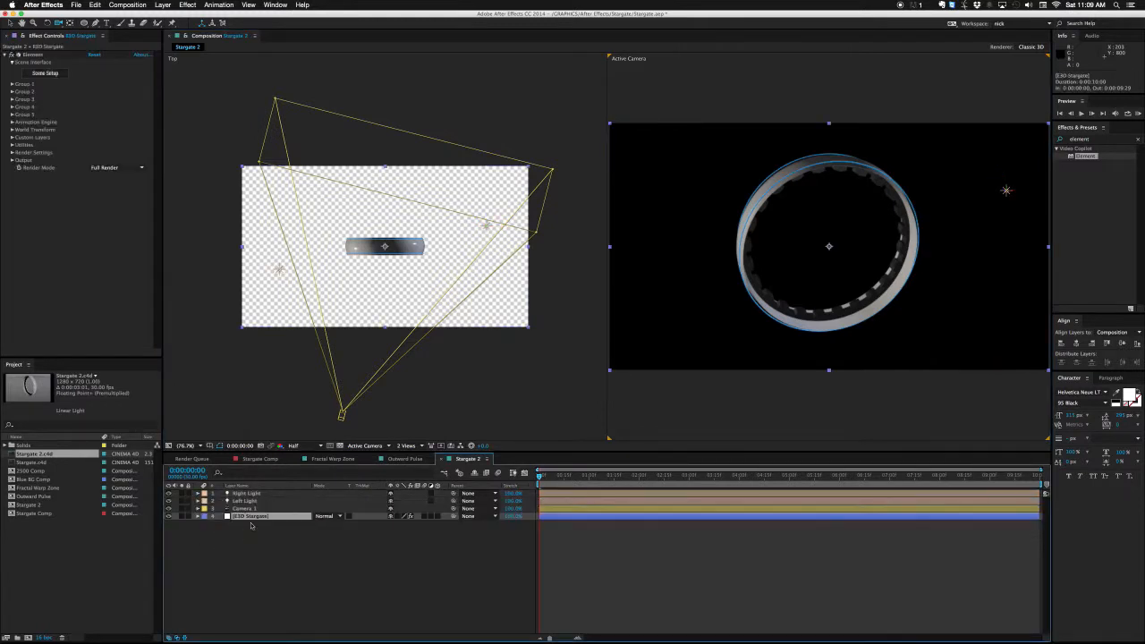
pyautogui.click(12, 85)
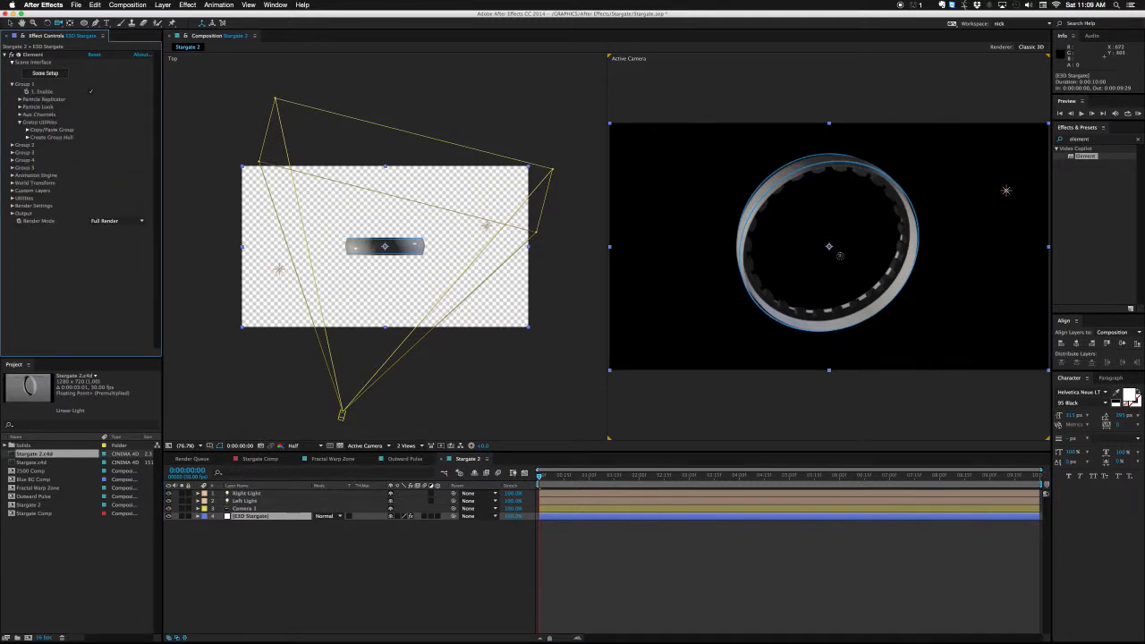
pyautogui.press('c')
pyautogui.moveTo(841, 263); pyautogui.dragTo(810, 257)
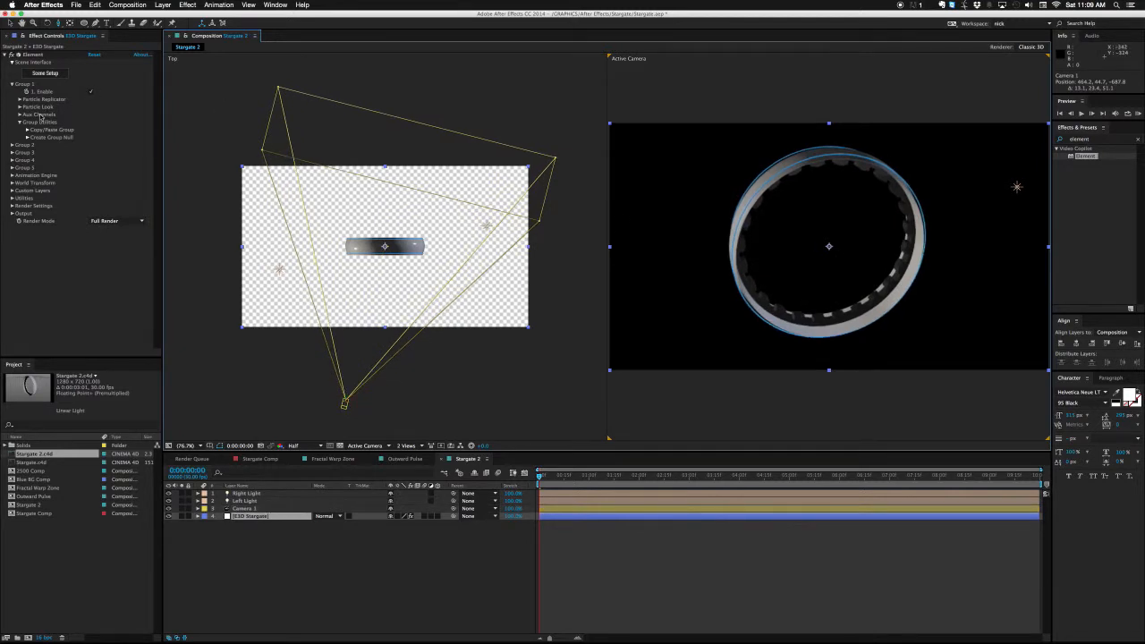
pyautogui.moveTo(826, 262); pyautogui.dragTo(833, 261)
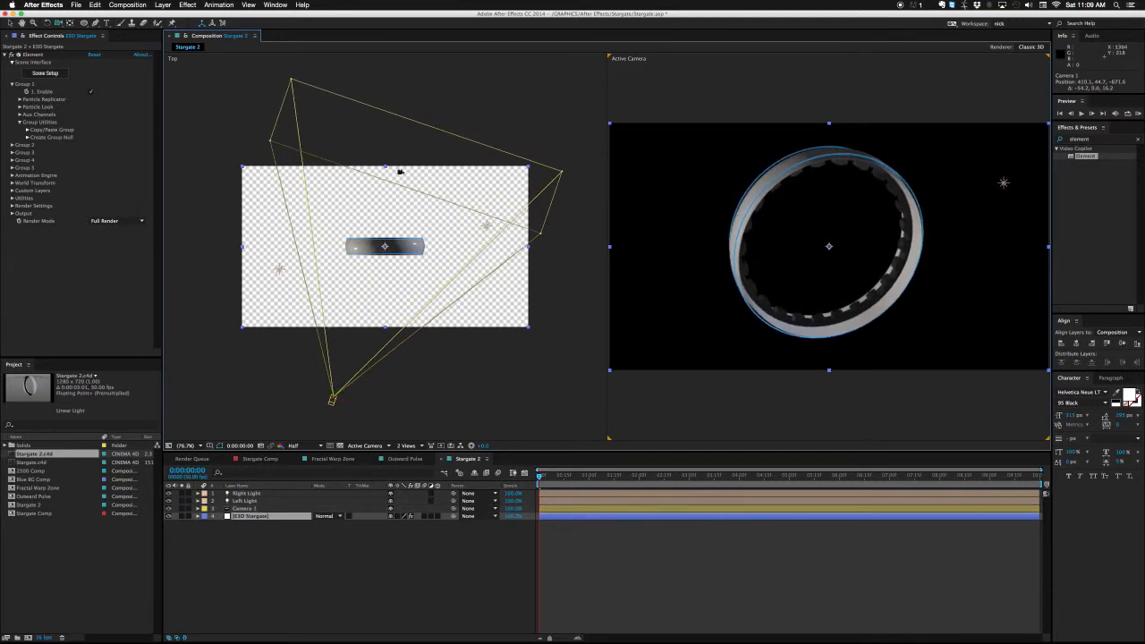
# Step: Expand Group 1's Particle Replicator, Particle Look and replicator Rotation settings
pyautogui.click(20, 99)
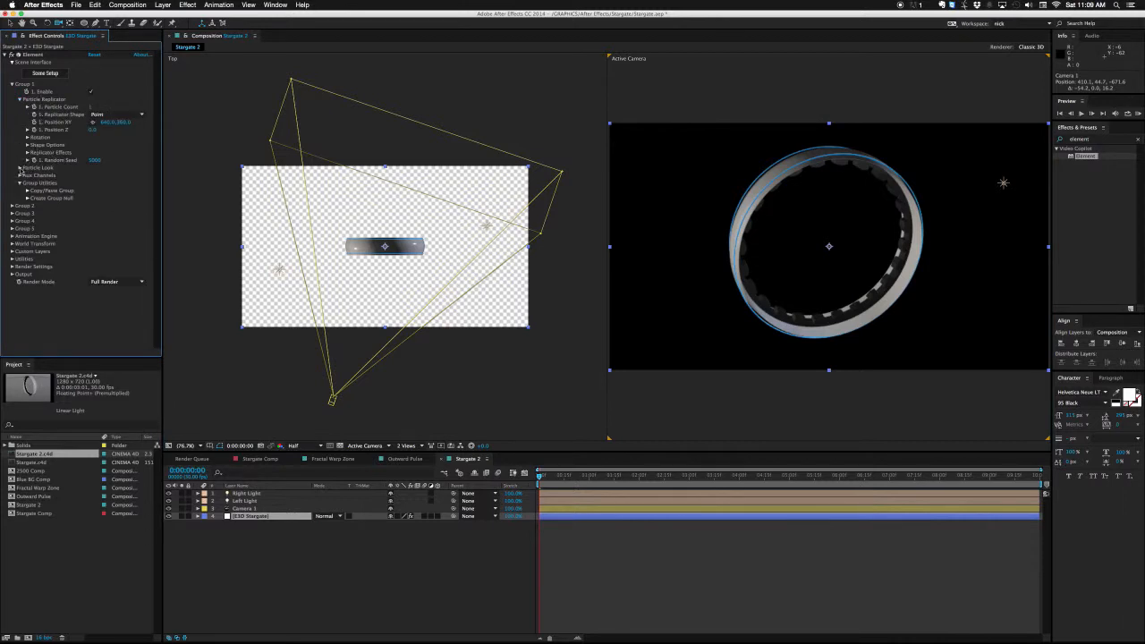
pyautogui.click(20, 168)
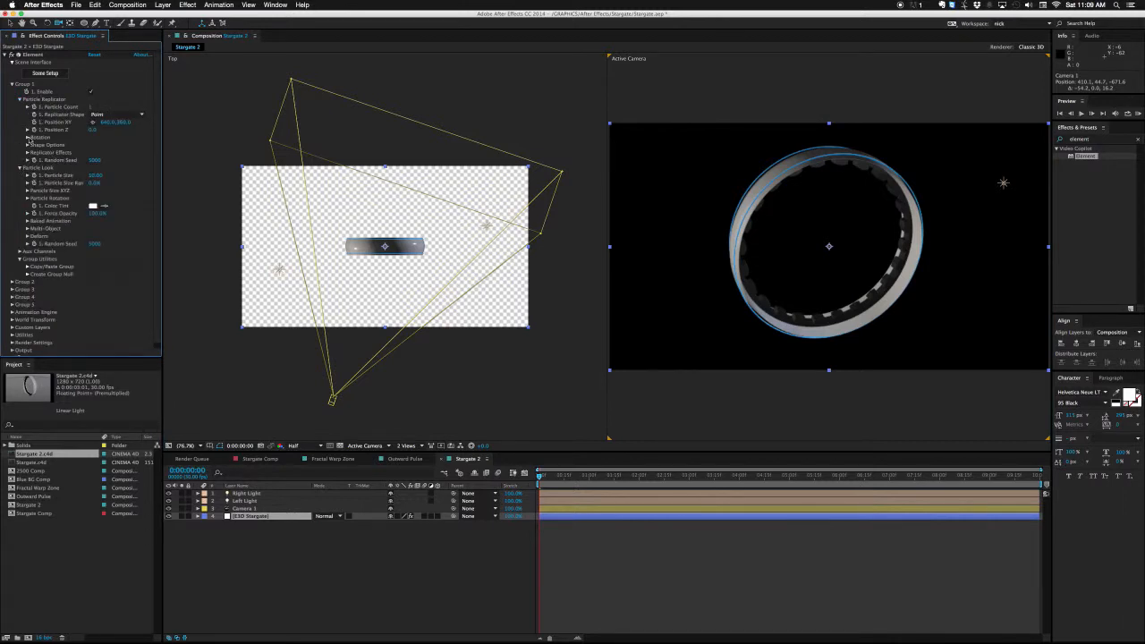
pyautogui.click(28, 137)
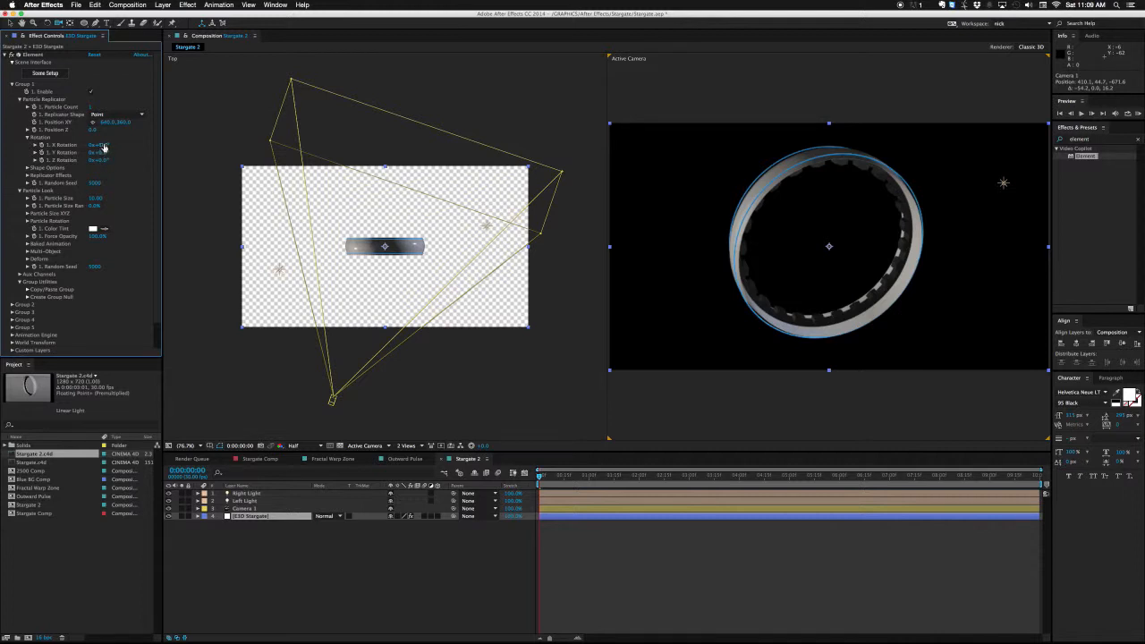
# Step: Try rotating the ring with the replicator's X Rotation and the Particle Look X rotation, undoing the changes
pyautogui.moveTo(102, 147); pyautogui.dragTo(135, 147)
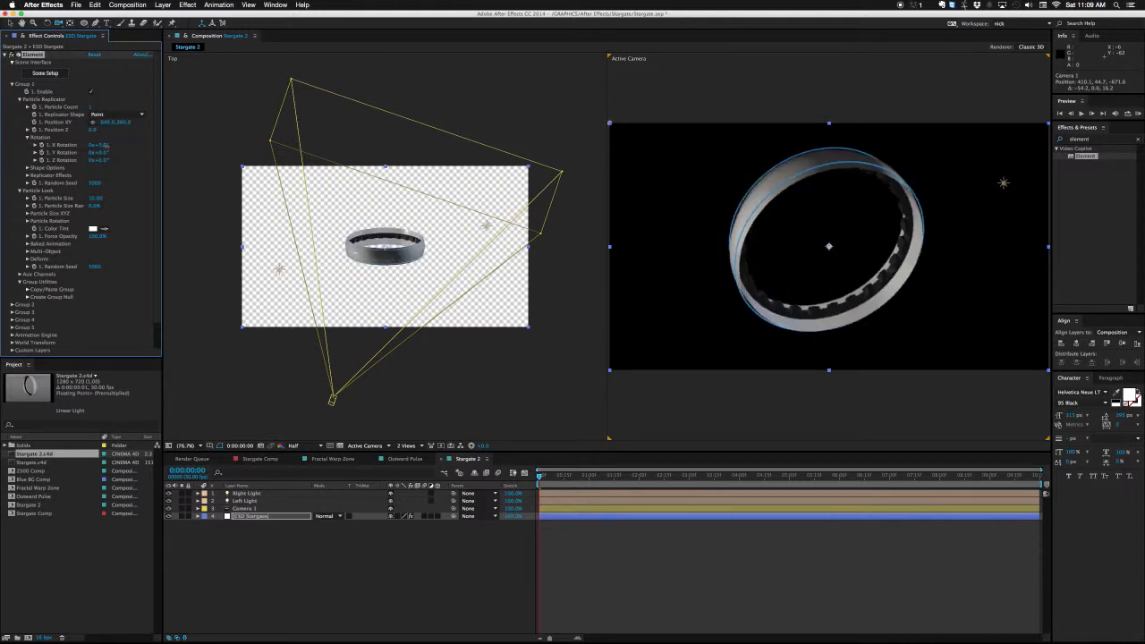
pyautogui.press('super+z')
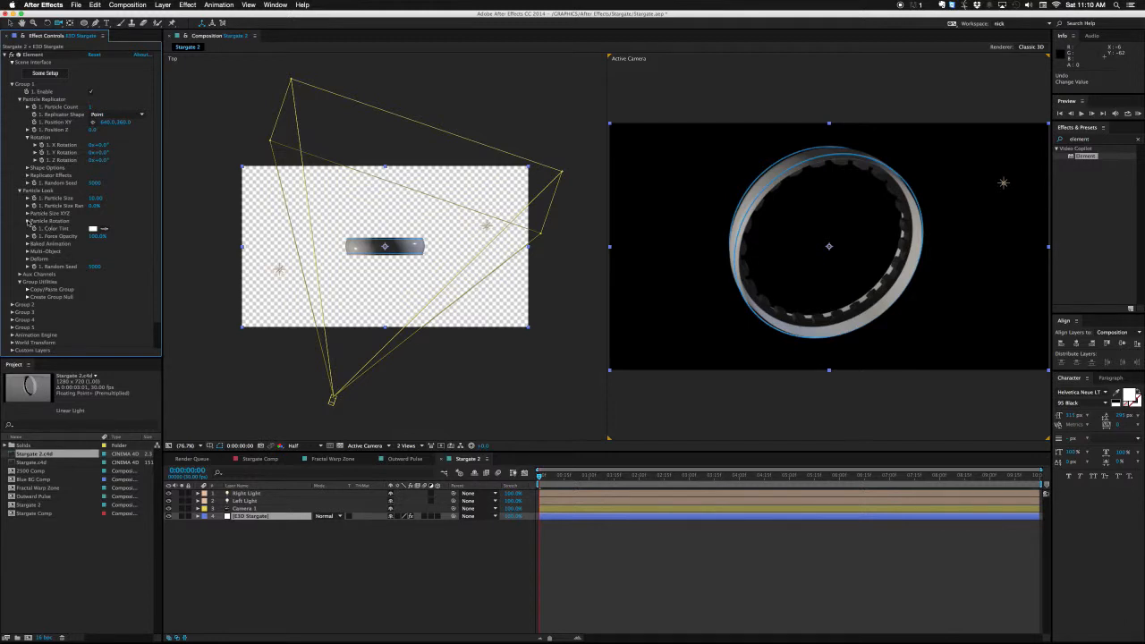
pyautogui.click(28, 221)
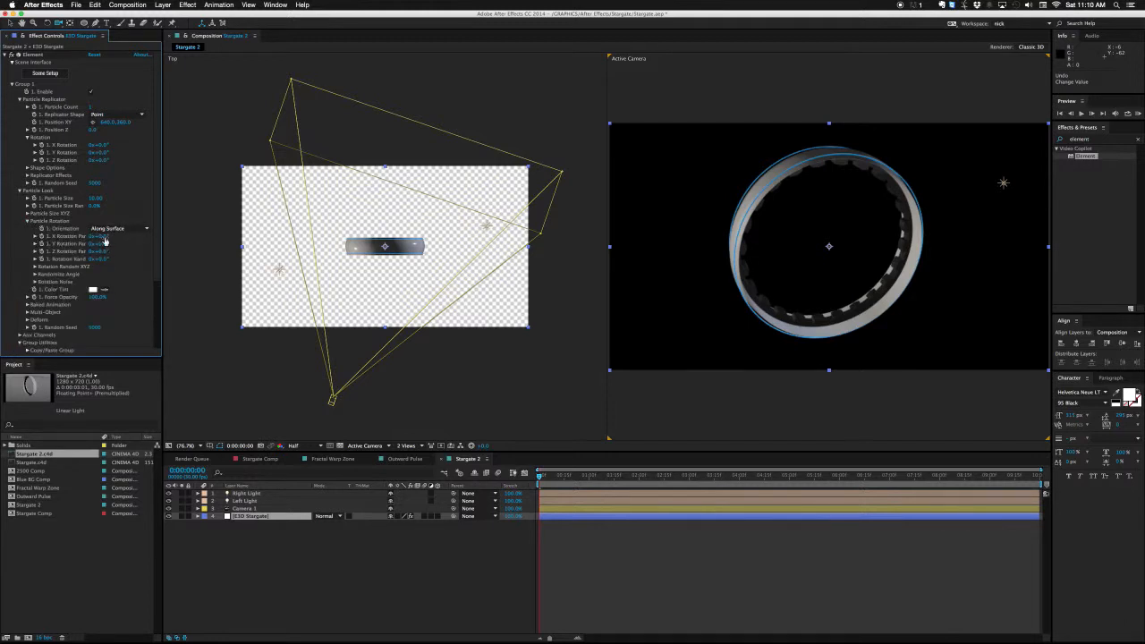
pyautogui.moveTo(102, 236); pyautogui.dragTo(109, 236)
pyautogui.press('super+z')
pyautogui.click(19, 191)
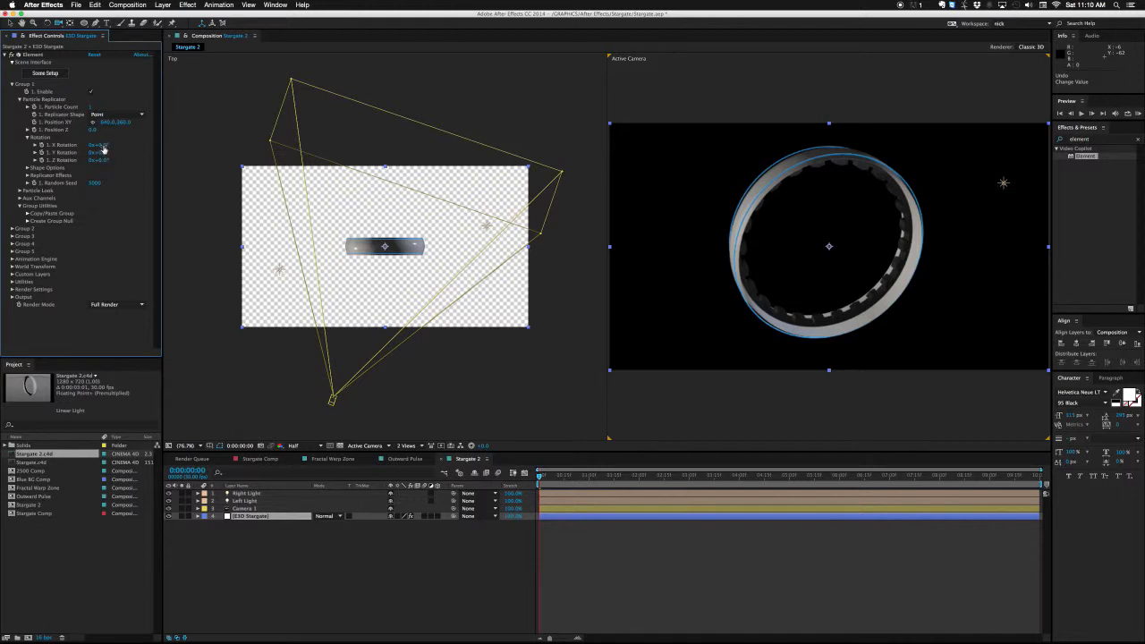
pyautogui.moveTo(104, 145); pyautogui.dragTo(108, 144)
pyautogui.moveTo(103, 144); pyautogui.dragTo(104, 153)
# Step: Add the expression time*20 to Group 1's replicator X Rotation and check the ring's rotation at 3 seconds
pyautogui.keyDown('alt'); pyautogui.click(42, 145); pyautogui.keyUp('alt')
pyautogui.write('time*20')
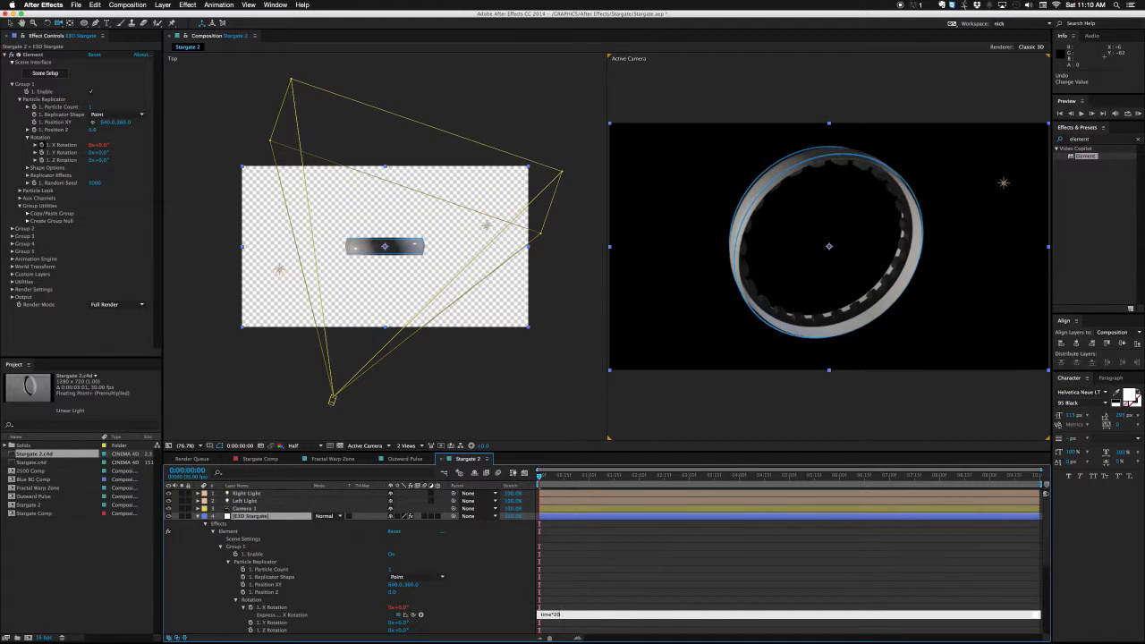
pyautogui.press('Return')
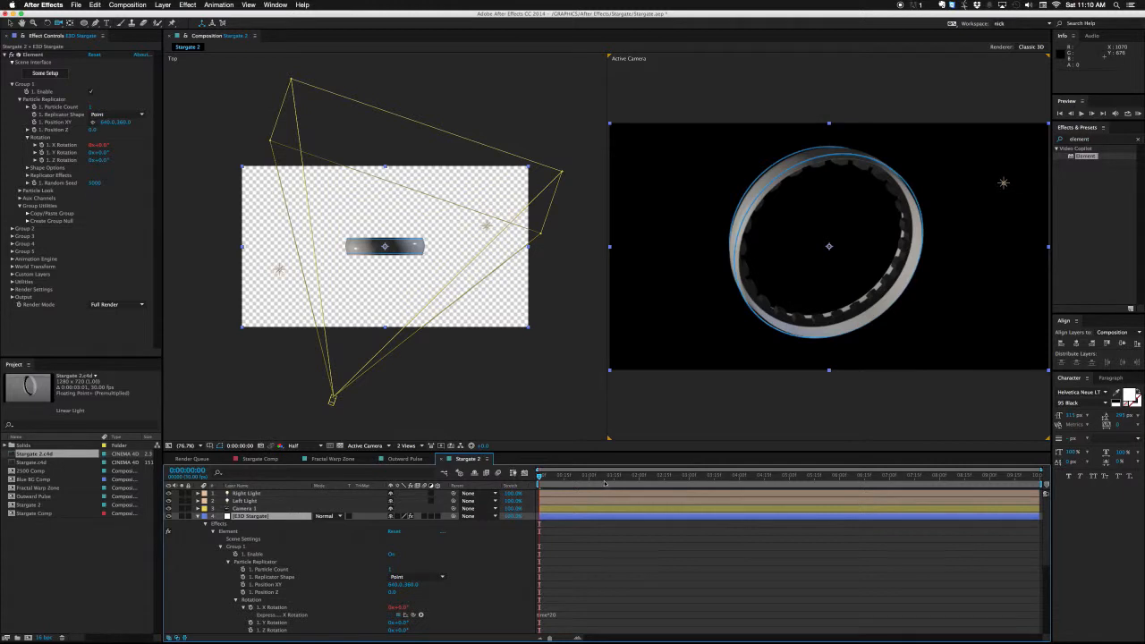
pyautogui.click(689, 477)
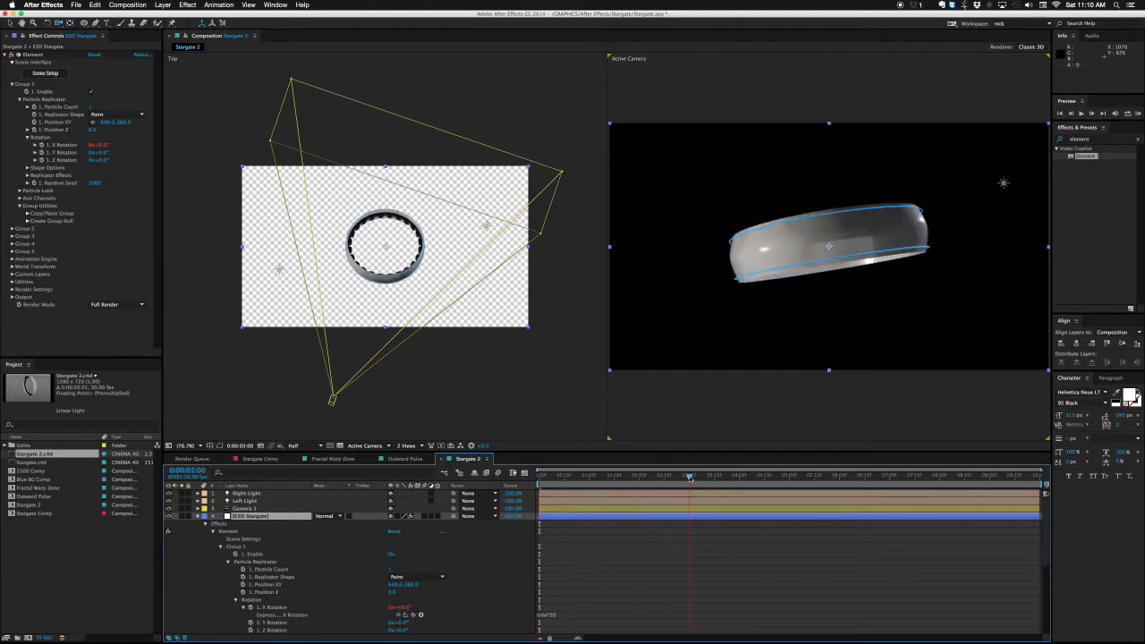
# Step: End the work area at 3 seconds and play a RAM preview of the ring's rotation
pyautogui.press('n')
pyautogui.press('KP_0')
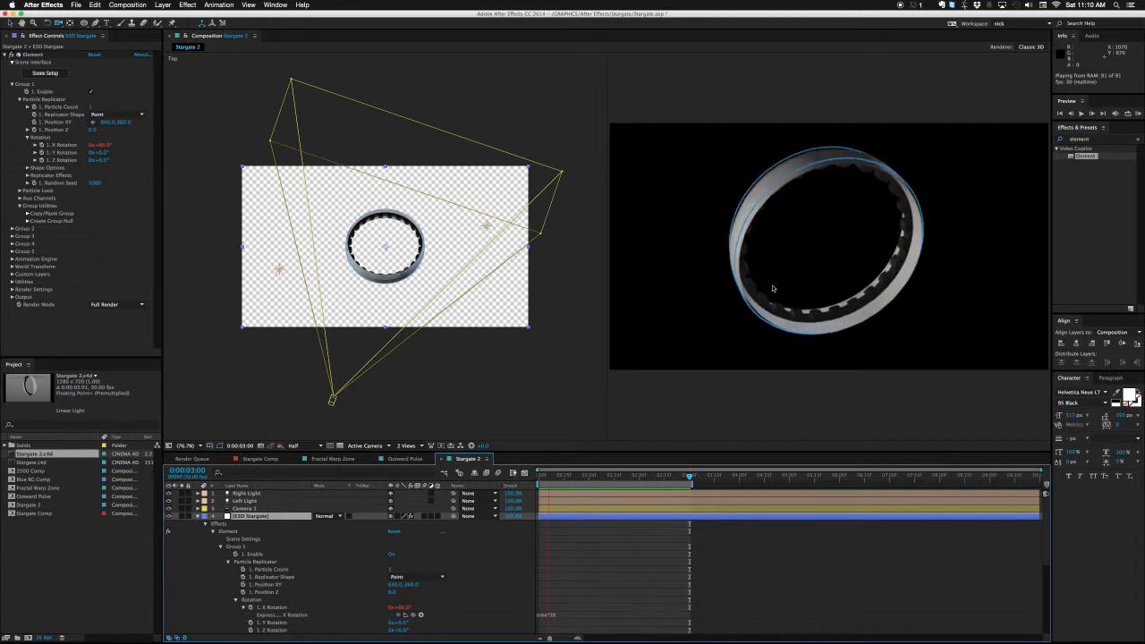
# Step: Change the replicator's X Rotation expression to time*75 and check the ring's pose at 0:00:01:08
pyautogui.click(1004, 183)
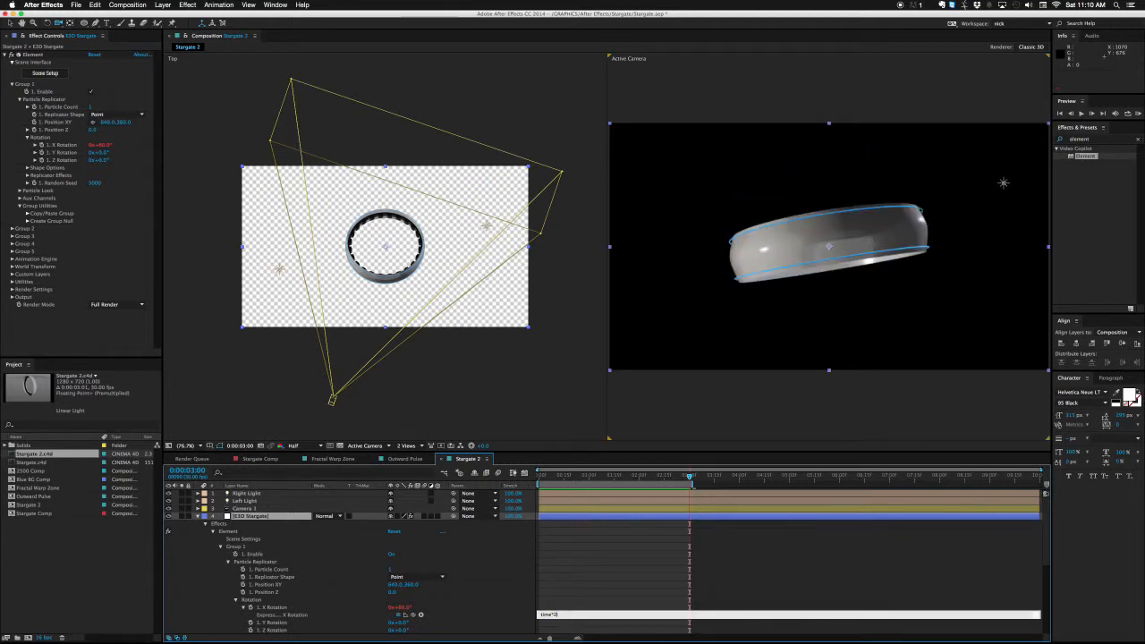
pyautogui.press('BackSpace')
pyautogui.write('75')
pyautogui.press('KP_Enter')
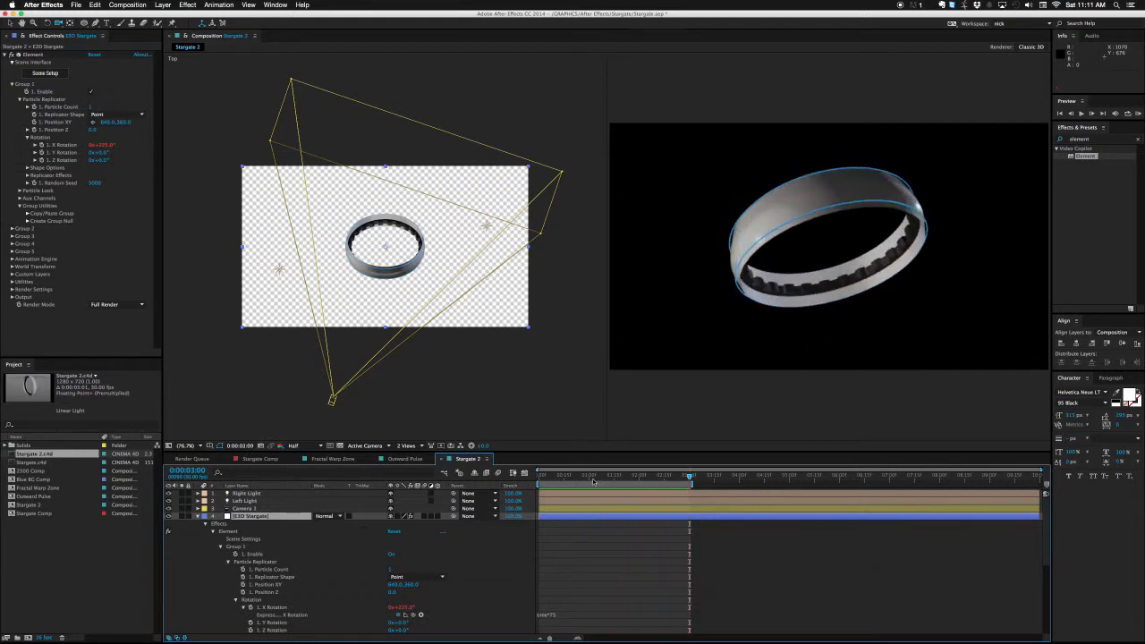
pyautogui.click(596, 475)
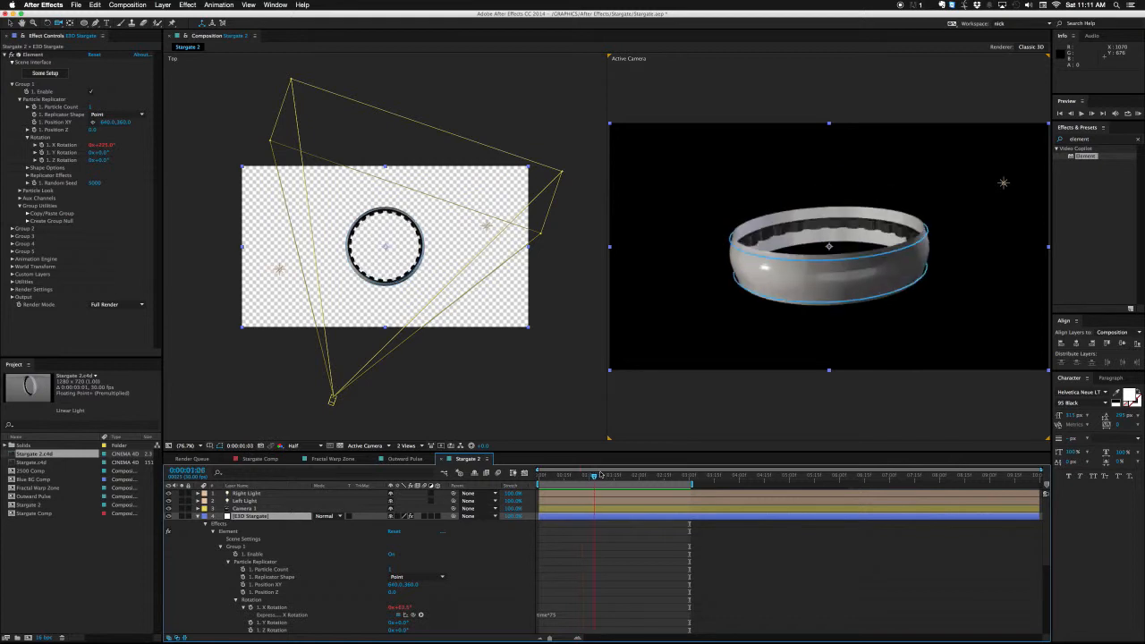
pyautogui.click(601, 475)
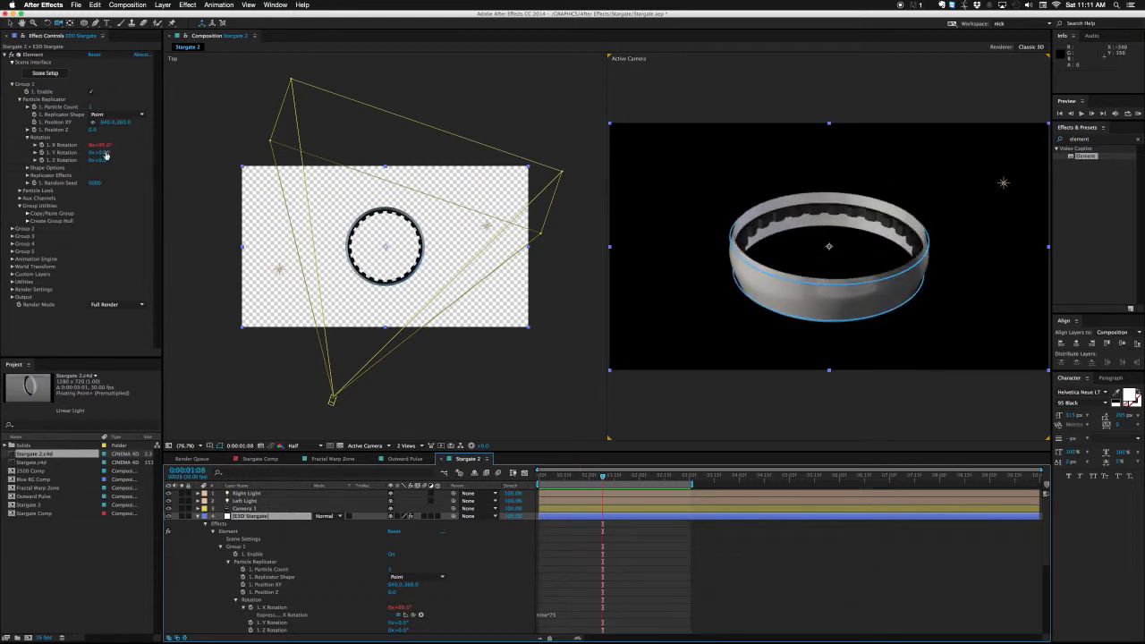
# Step: Add the expression time*-40 to the replicator's Y Rotation and preview the combined rotation
pyautogui.moveTo(104, 154); pyautogui.dragTo(82, 154)
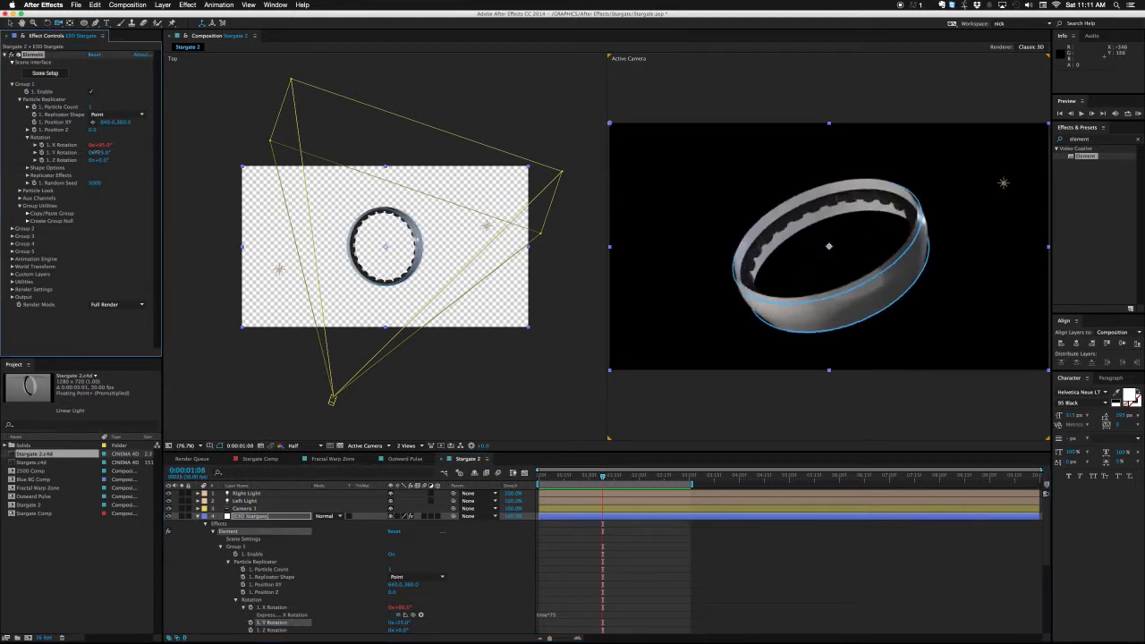
pyautogui.press('super+z')
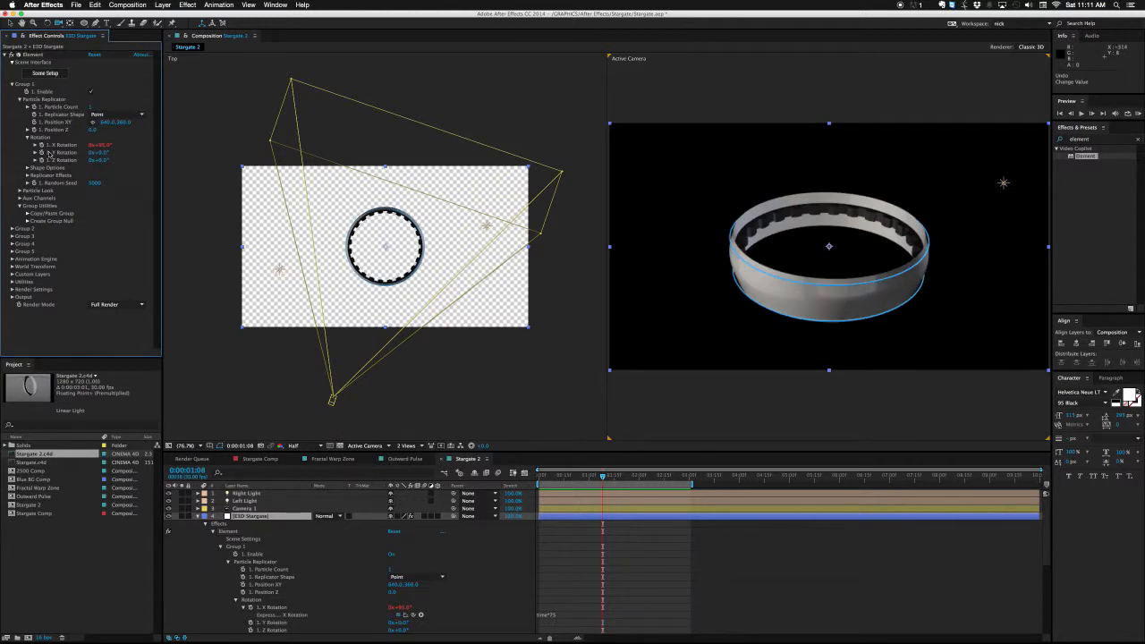
pyautogui.keyDown('alt'); pyautogui.click(41, 153); pyautogui.keyUp('alt')
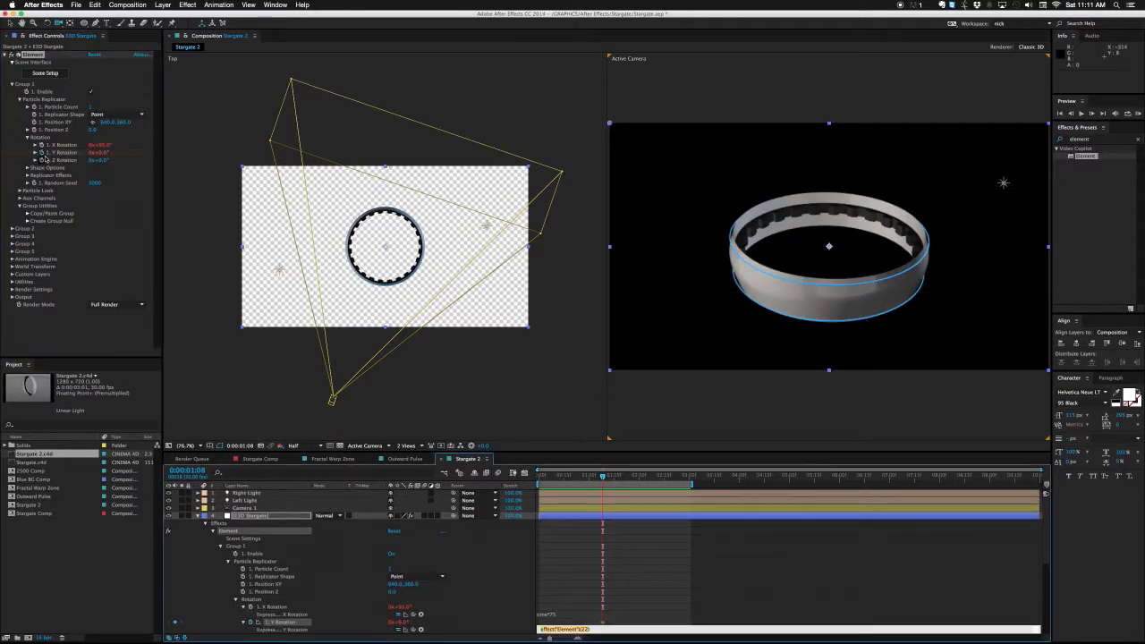
pyautogui.write('time*-40')
pyautogui.press('KP_Enter')
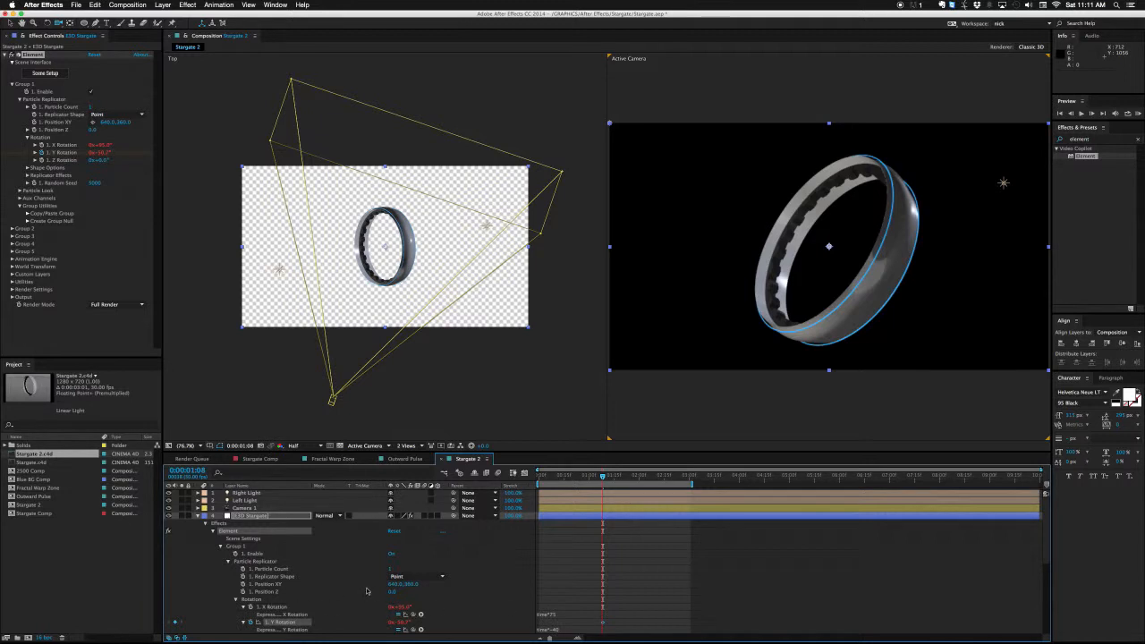
pyautogui.press('KP_0')
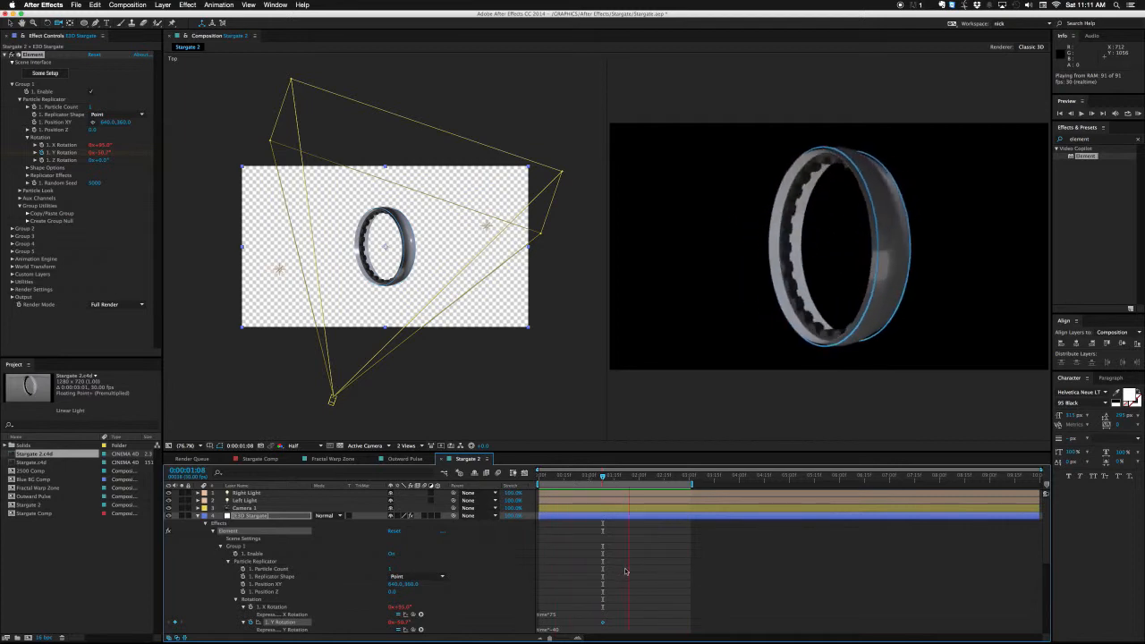
pyautogui.press('space')
# Step: Check the ring at 6 frames, compare it with Stargate 2.mp4 in QuickTime Player, and return to After Effects
pyautogui.moveTo(599, 476); pyautogui.dragTo(563, 477)
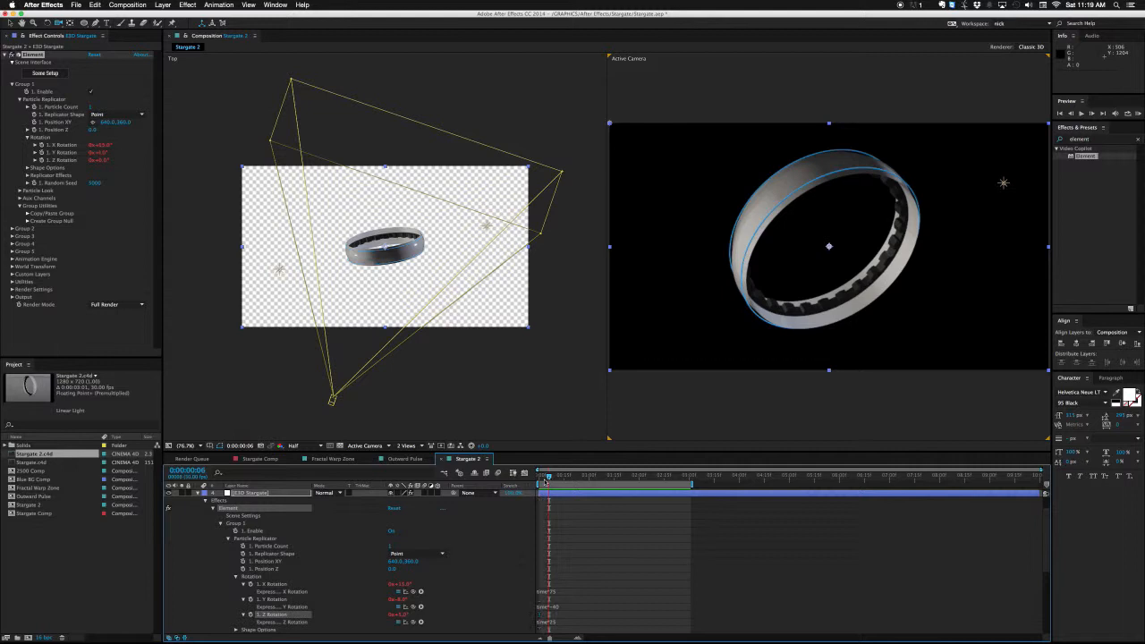
pyautogui.press('super+Tab')
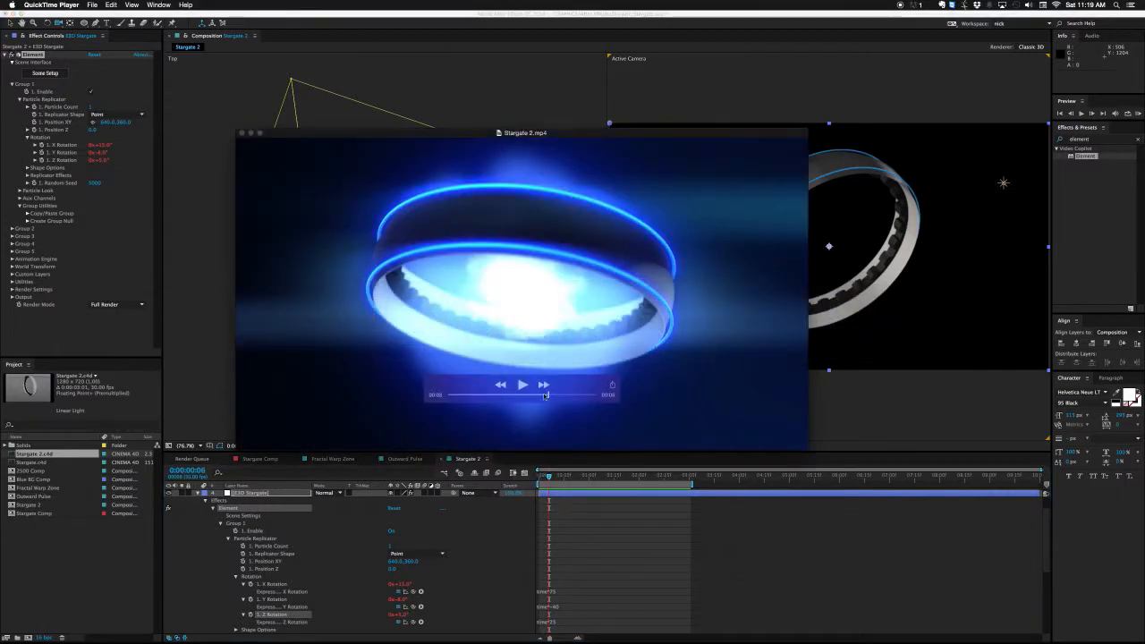
pyautogui.moveTo(546, 396); pyautogui.dragTo(498, 397)
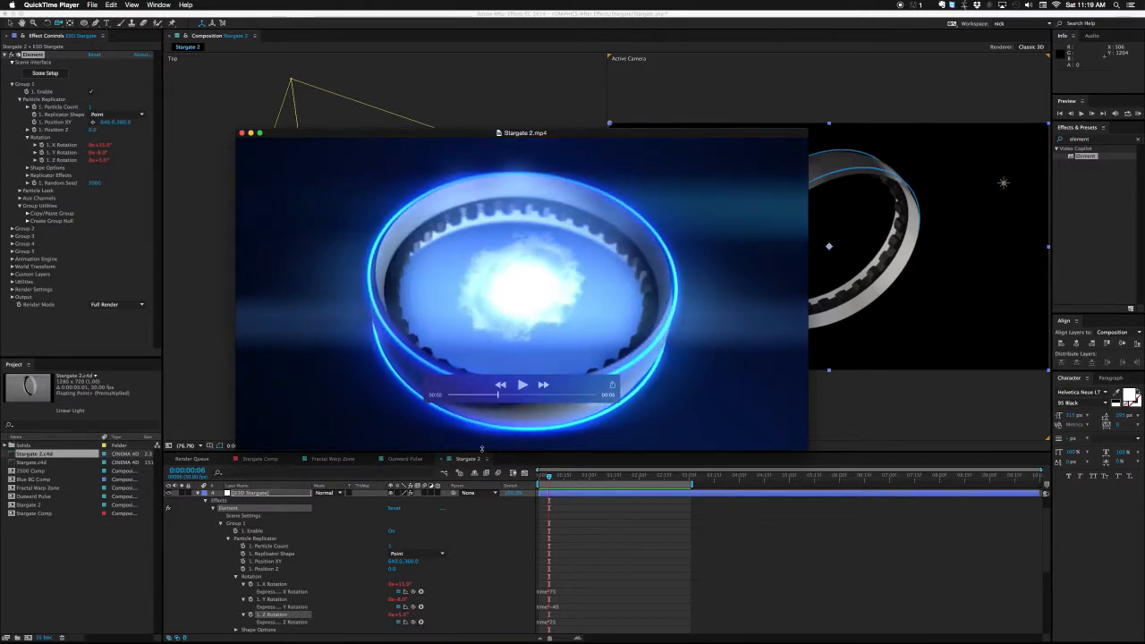
pyautogui.click(418, 519)
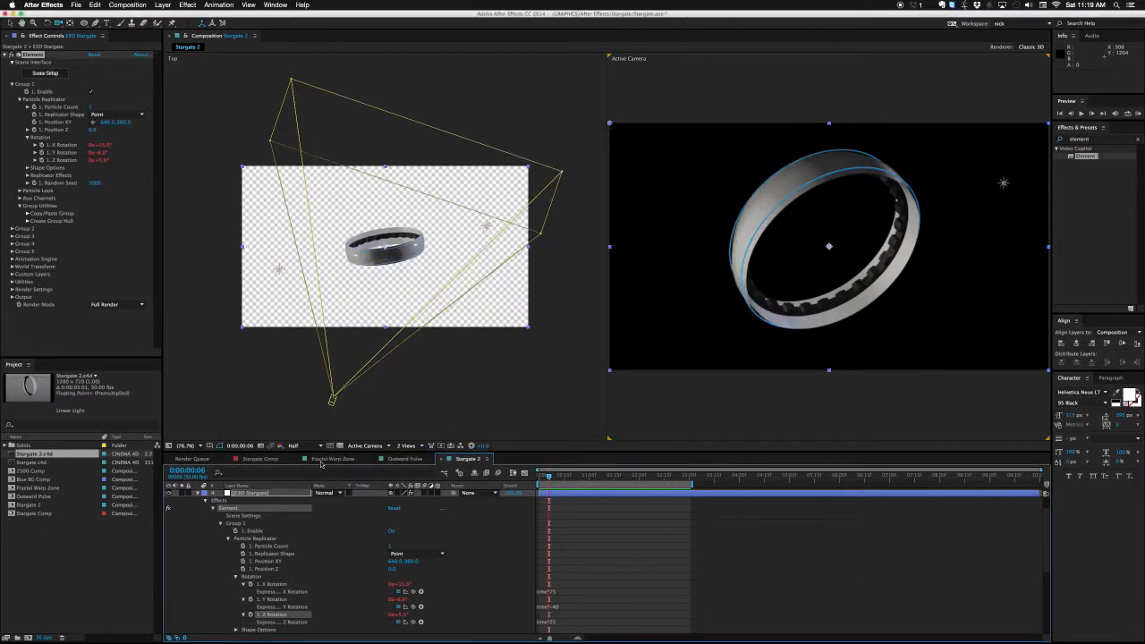
# Step: In the Fractal Warp Zone comp, hide the Center Glow and Offset layers and disable Fractal Pulse's effects below Fractal Noise
pyautogui.click(321, 460)
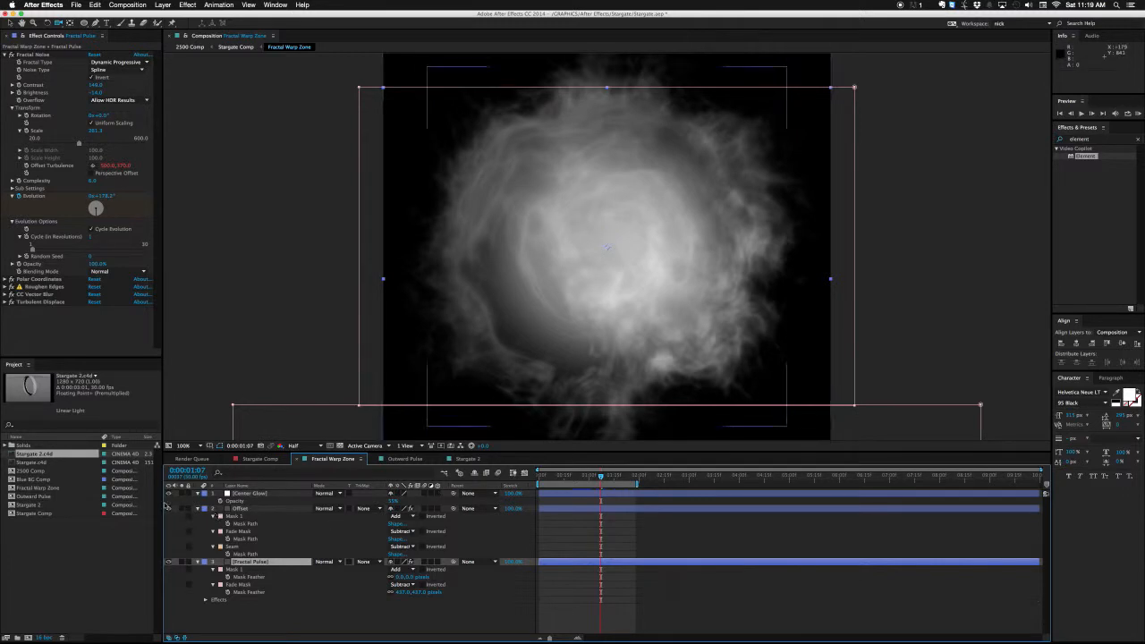
pyautogui.click(167, 493)
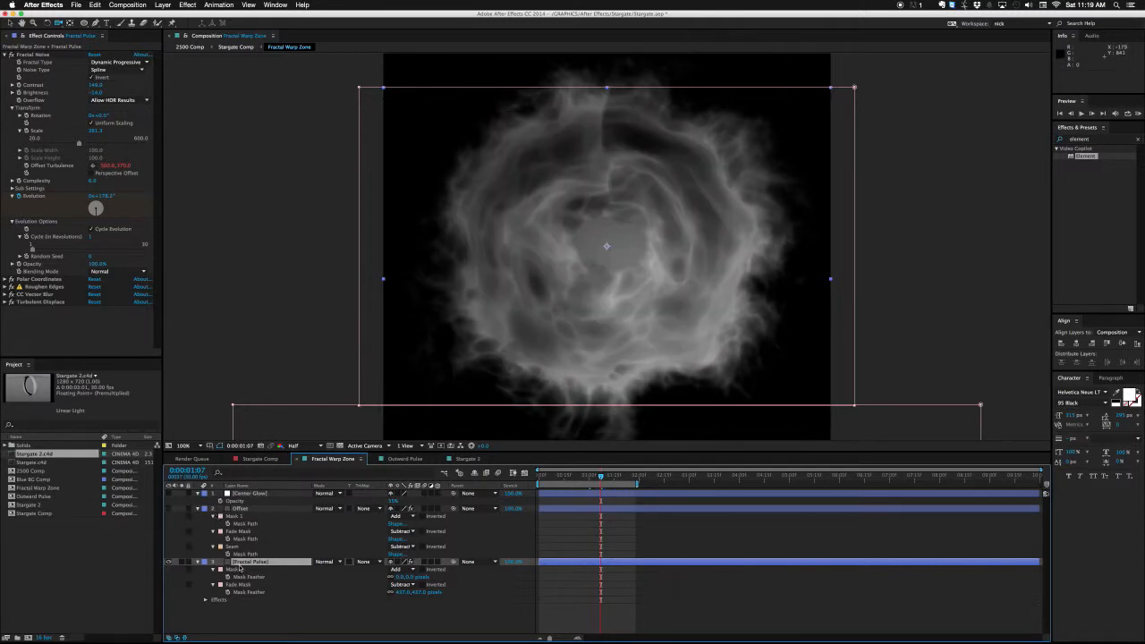
pyautogui.click(239, 566)
pyautogui.moveTo(12, 302); pyautogui.dragTo(11, 279)
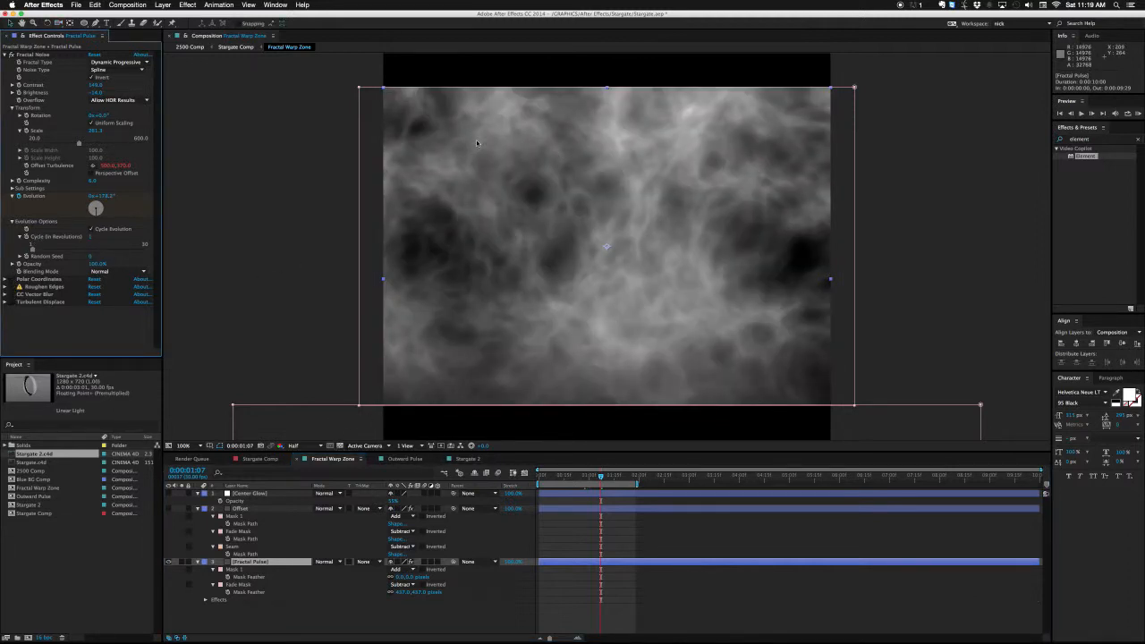
# Step: Review Fractal Pulse's Fractal Noise settings and fractal types, and scrub the noise animation to 0:00:02:16
pyautogui.click(35, 59)
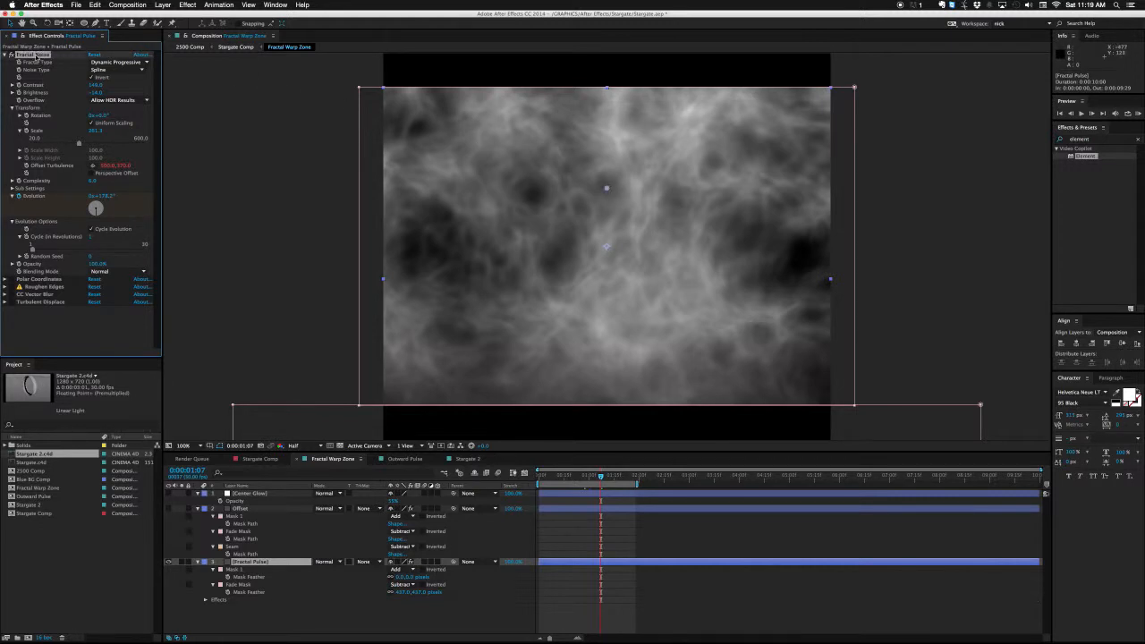
pyautogui.click(108, 63)
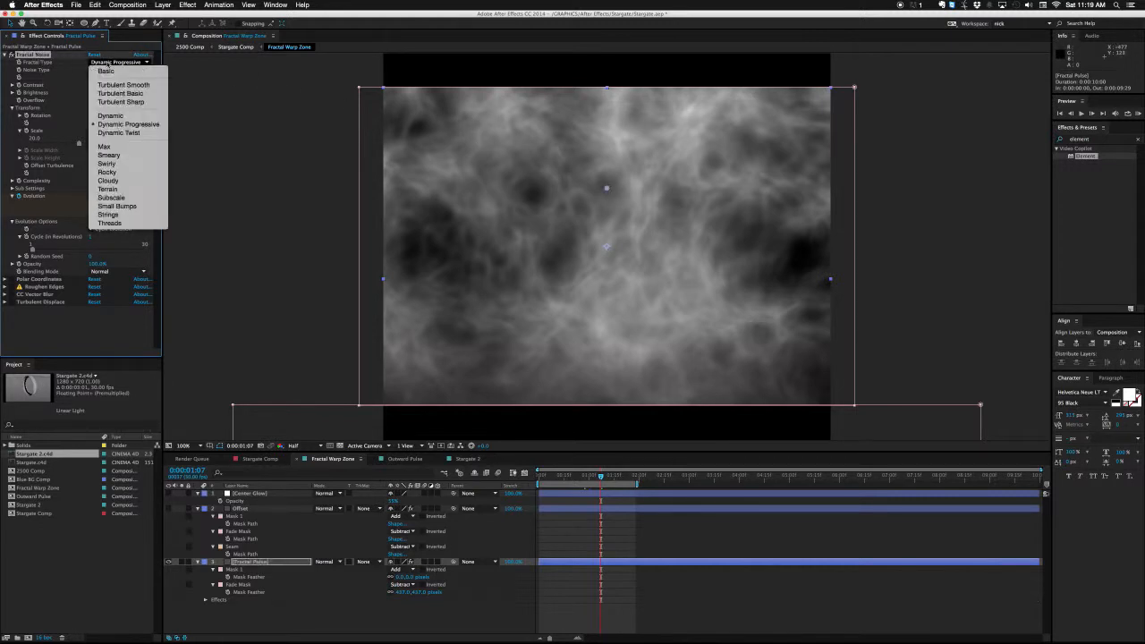
pyautogui.click(72, 126)
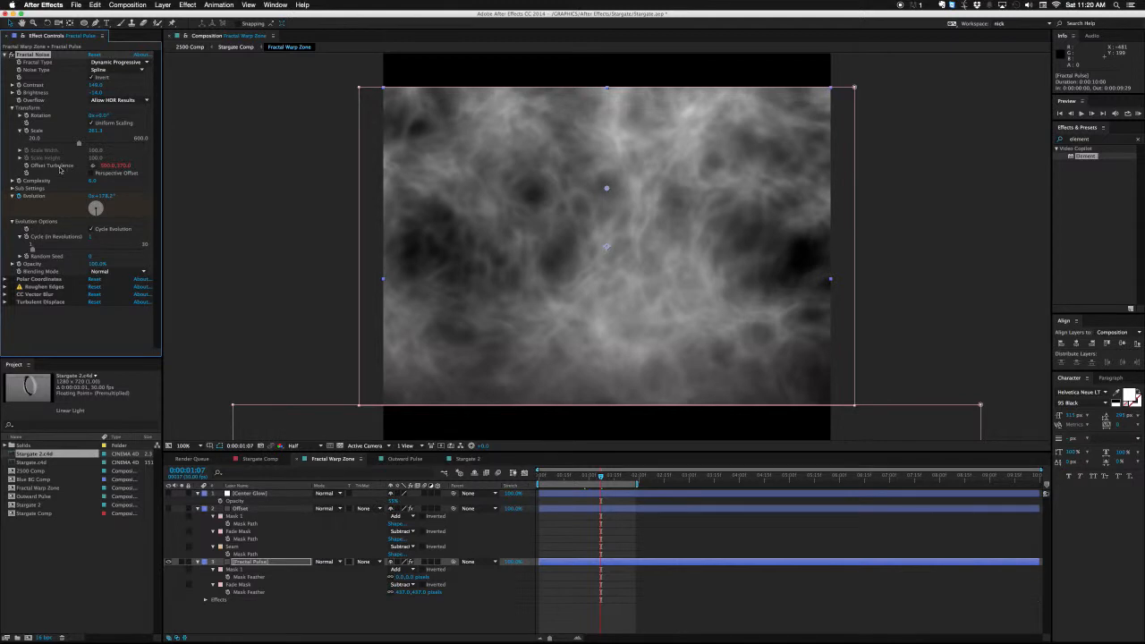
pyautogui.moveTo(600, 475); pyautogui.dragTo(665, 479)
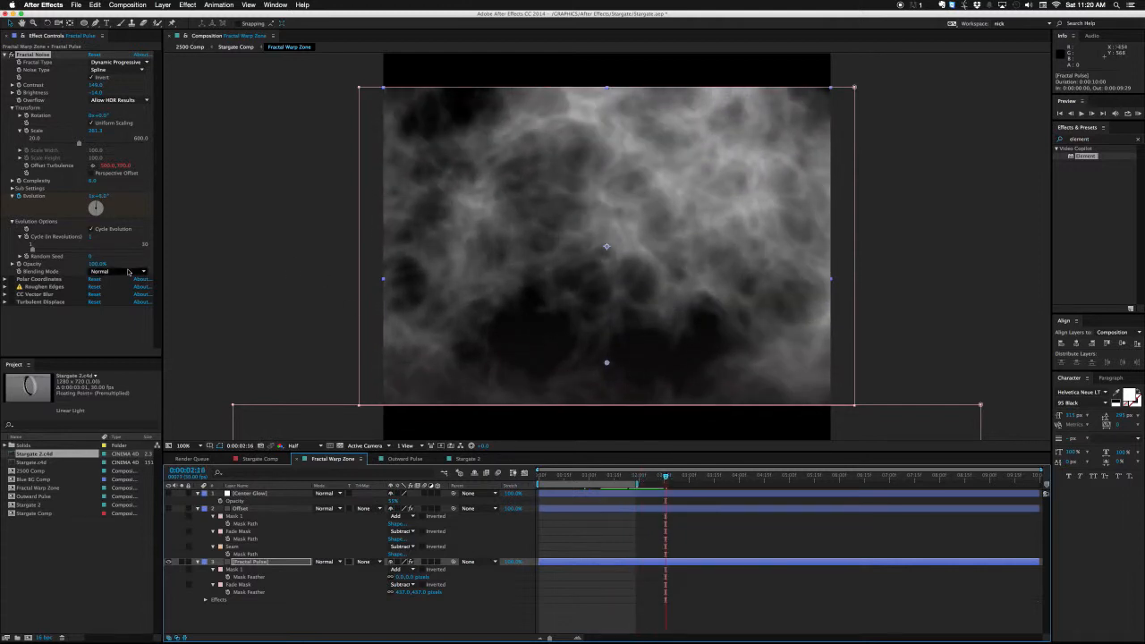
# Step: Enable Fractal Pulse's Polar Coordinates effect and expand its settings
pyautogui.click(36, 279)
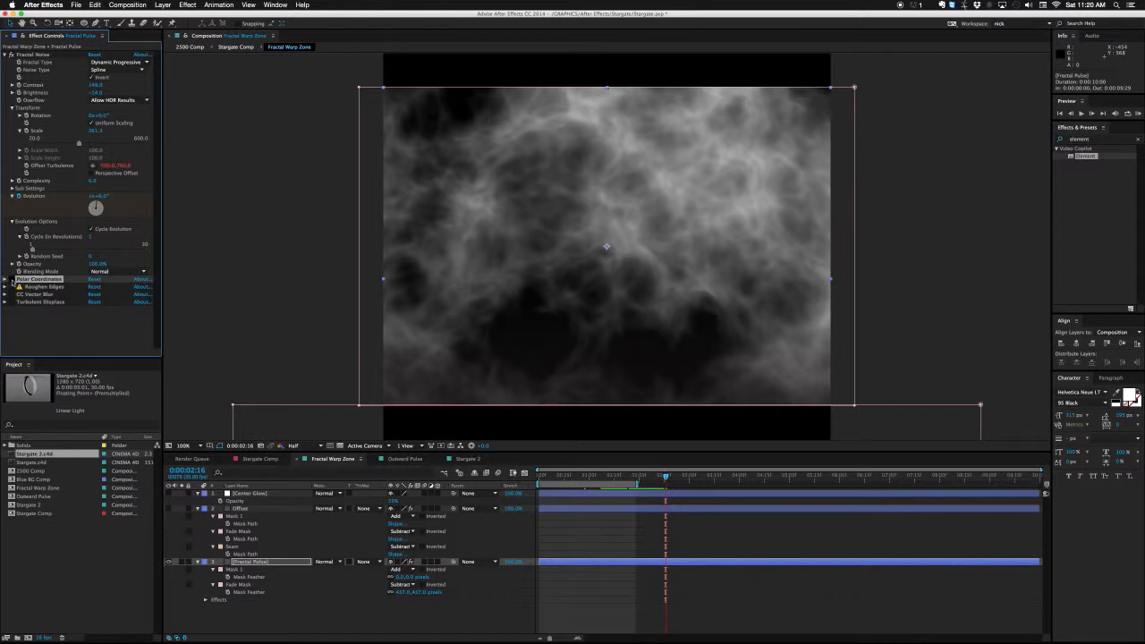
pyautogui.click(11, 280)
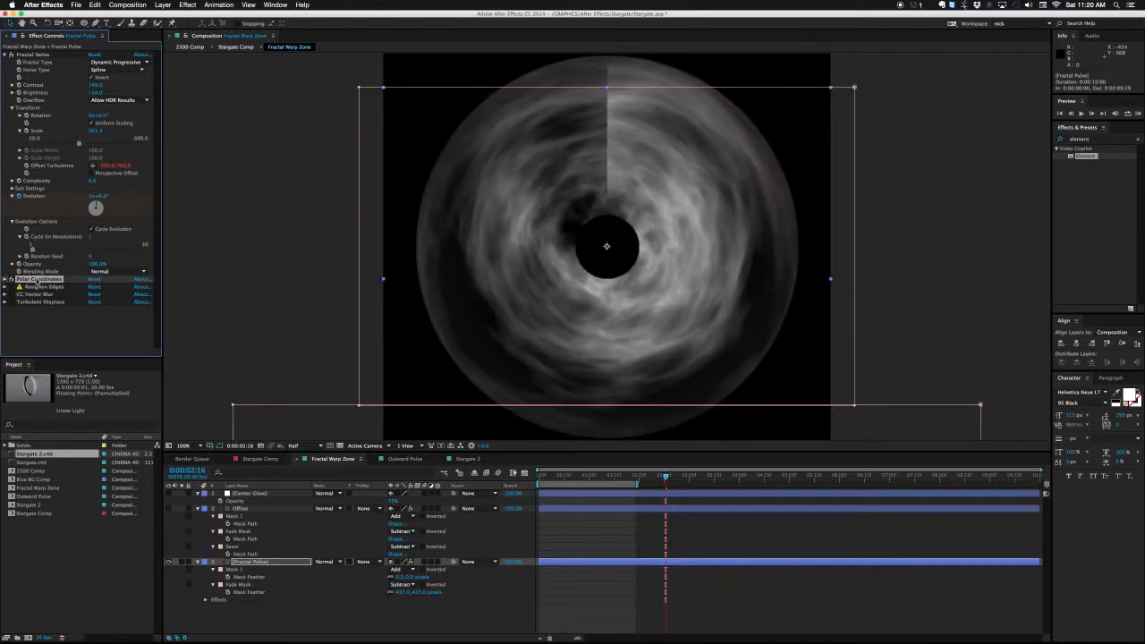
pyautogui.click(6, 279)
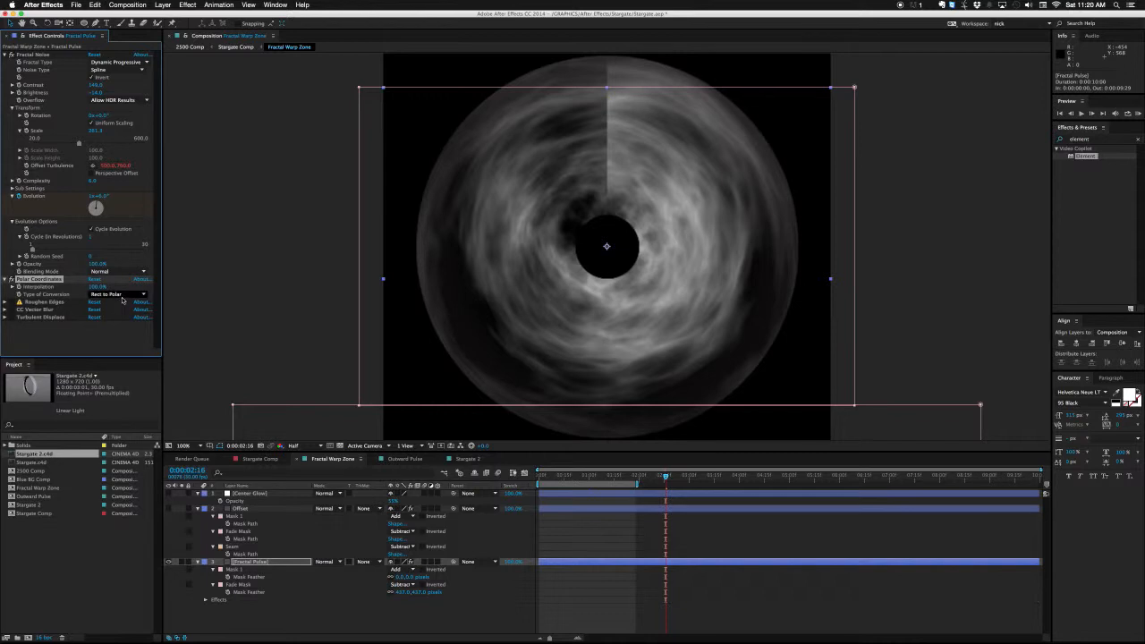
# Step: Sweep Fractal Pulse's Polar Coordinates interpolation from 0 back up to 100% and preview the noise animation
pyautogui.click(95, 286)
pyautogui.write('0')
pyautogui.press('Return')
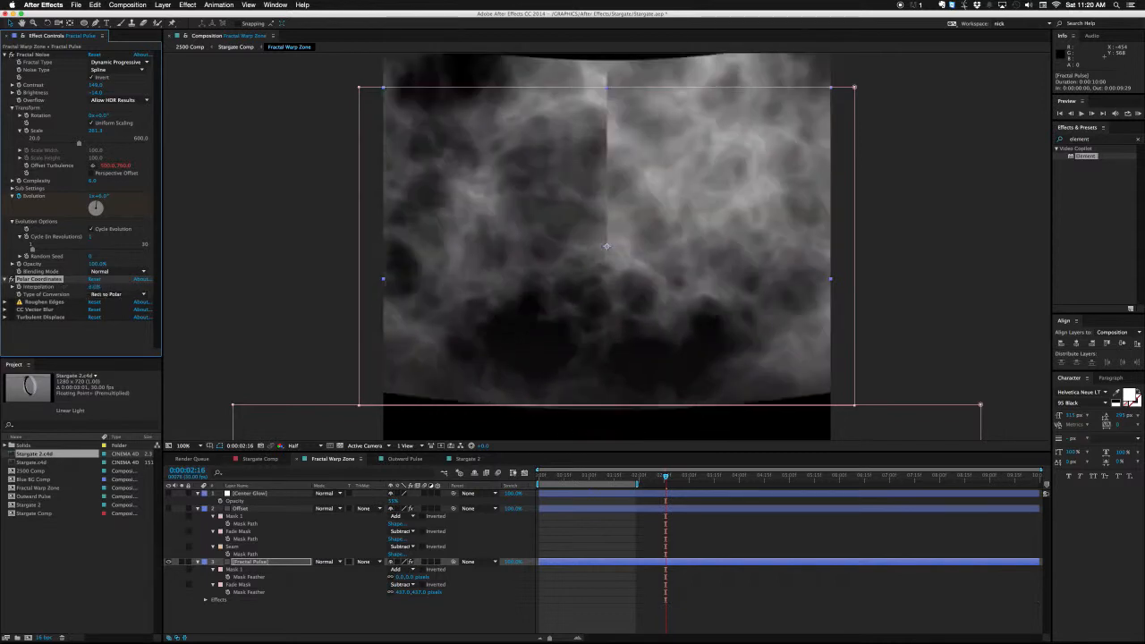
pyautogui.moveTo(31, 286); pyautogui.dragTo(77, 287)
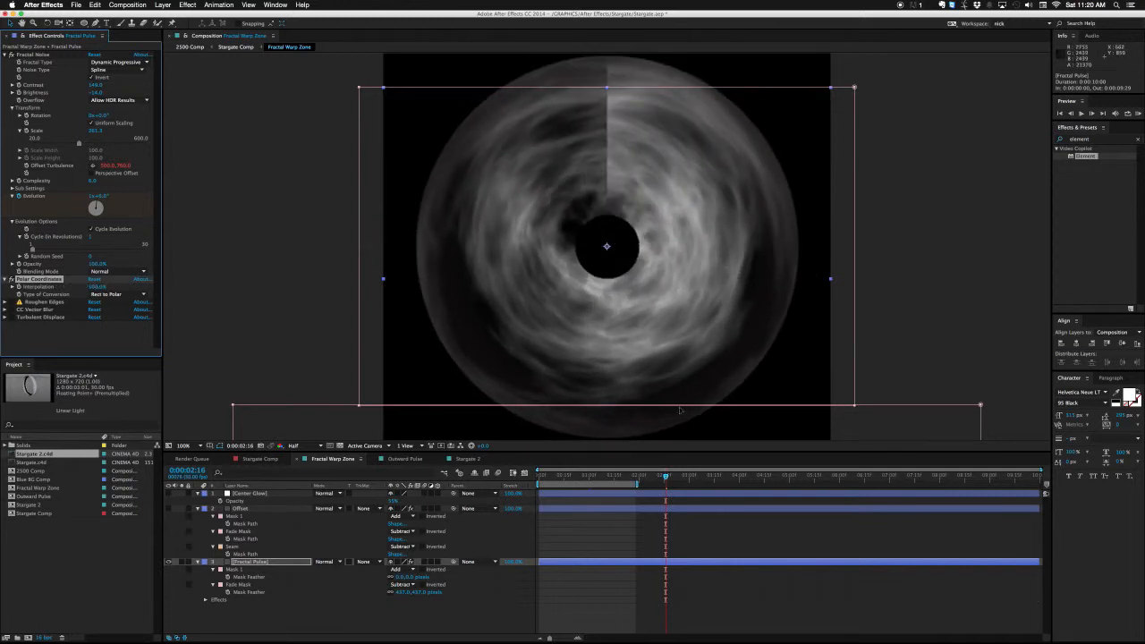
pyautogui.moveTo(592, 478); pyautogui.dragTo(640, 475)
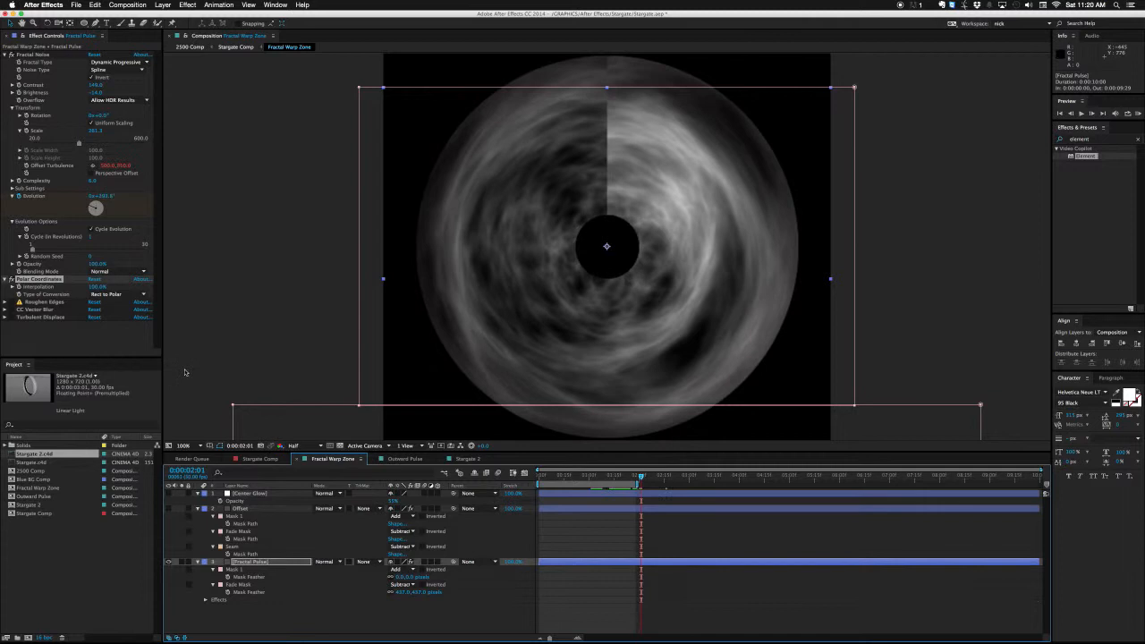
# Step: Enable the Roughen Edges effect on the Fractal Pulse layer and preview it over time
pyautogui.click(27, 303)
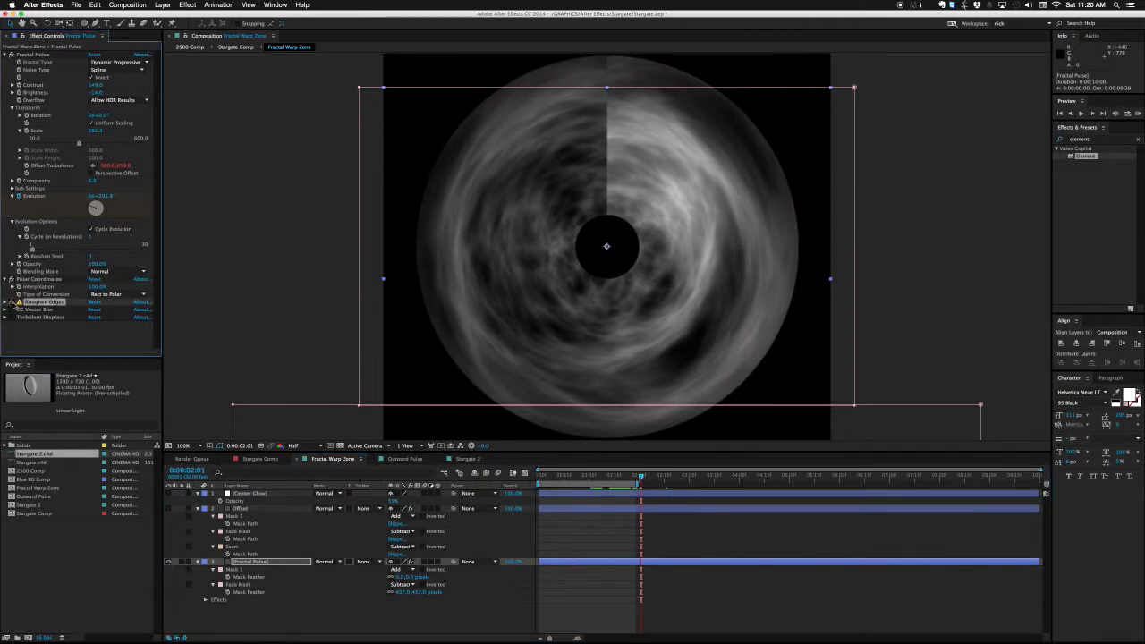
pyautogui.click(12, 303)
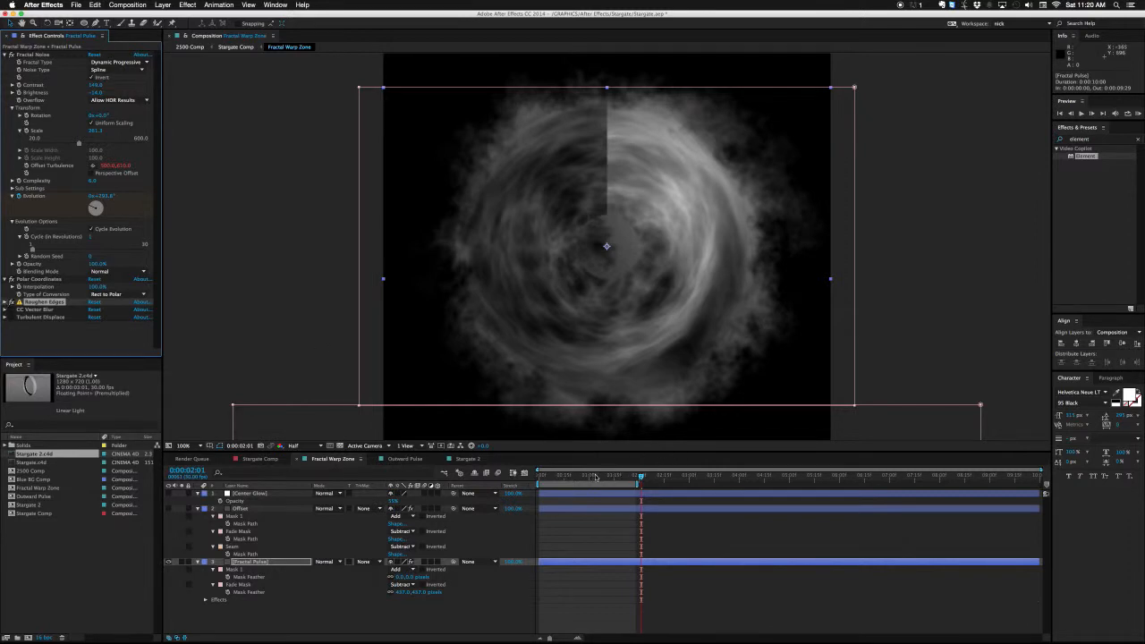
pyautogui.moveTo(596, 479); pyautogui.dragTo(623, 479)
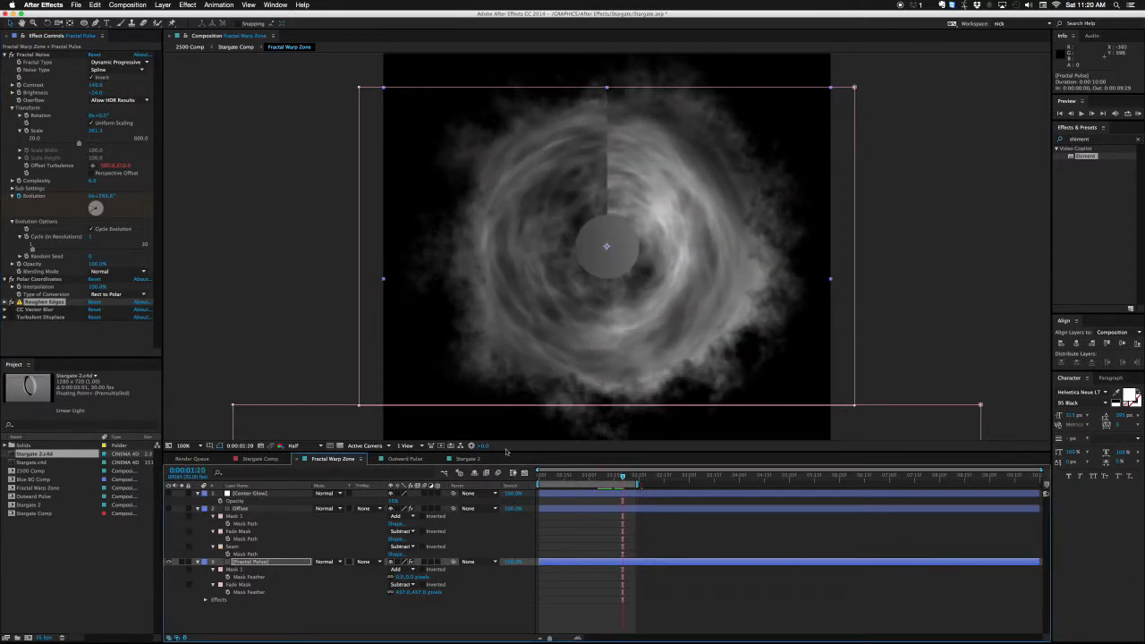
# Step: Enable the CC Vector Blur and Turbulent Displace effects on Fractal Pulse, previewing the animation after each
pyautogui.click(39, 309)
pyautogui.click(12, 309)
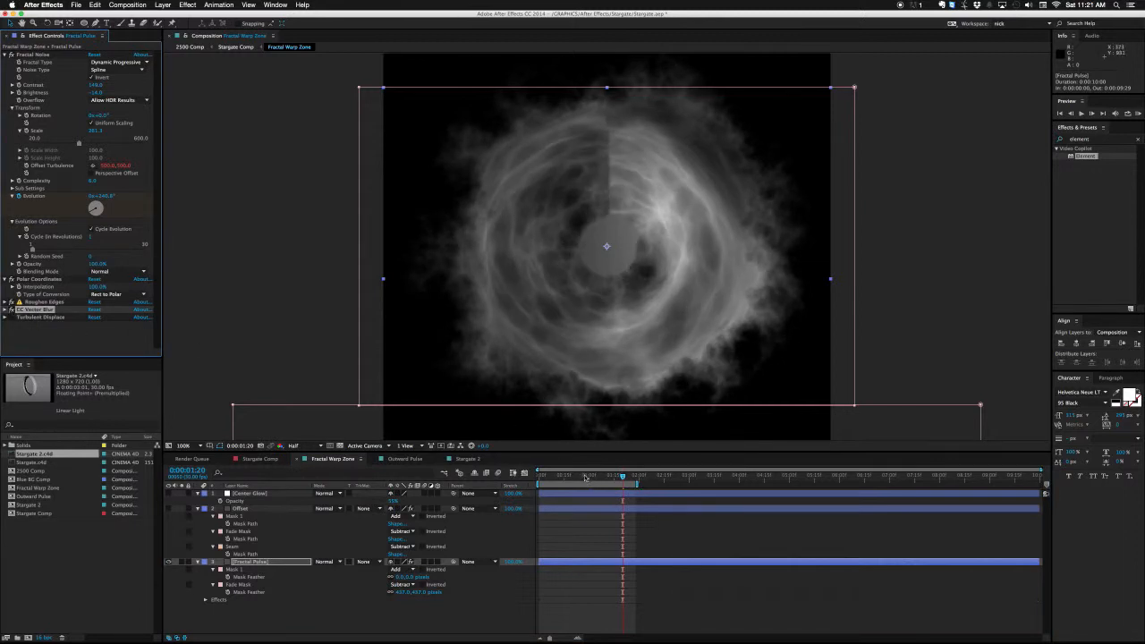
pyautogui.moveTo(586, 478); pyautogui.dragTo(615, 475)
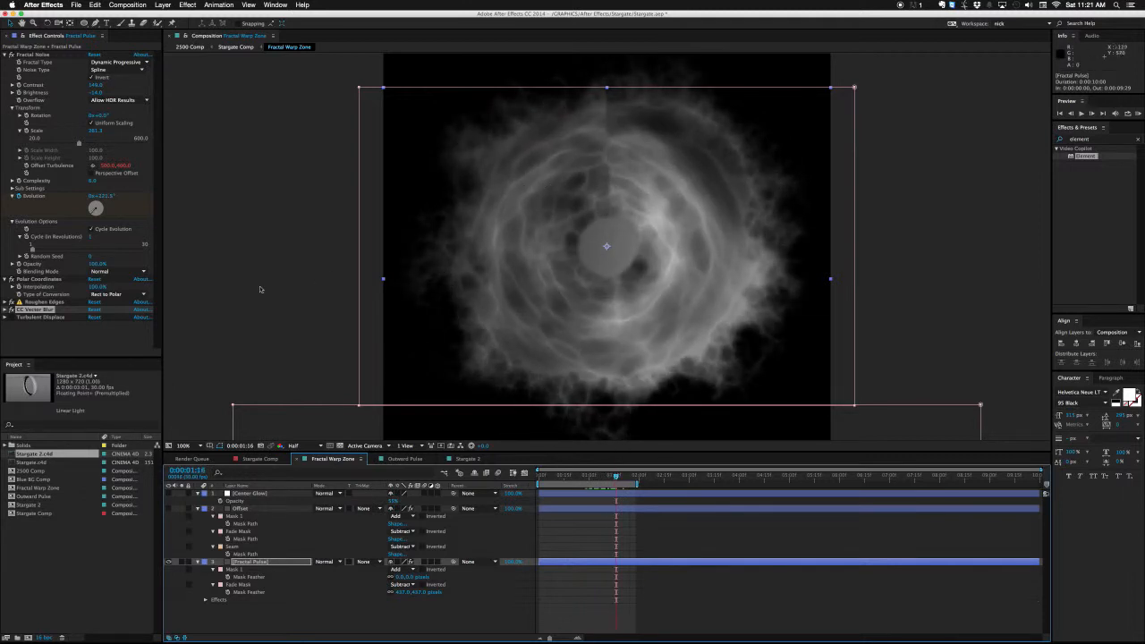
pyautogui.click(29, 318)
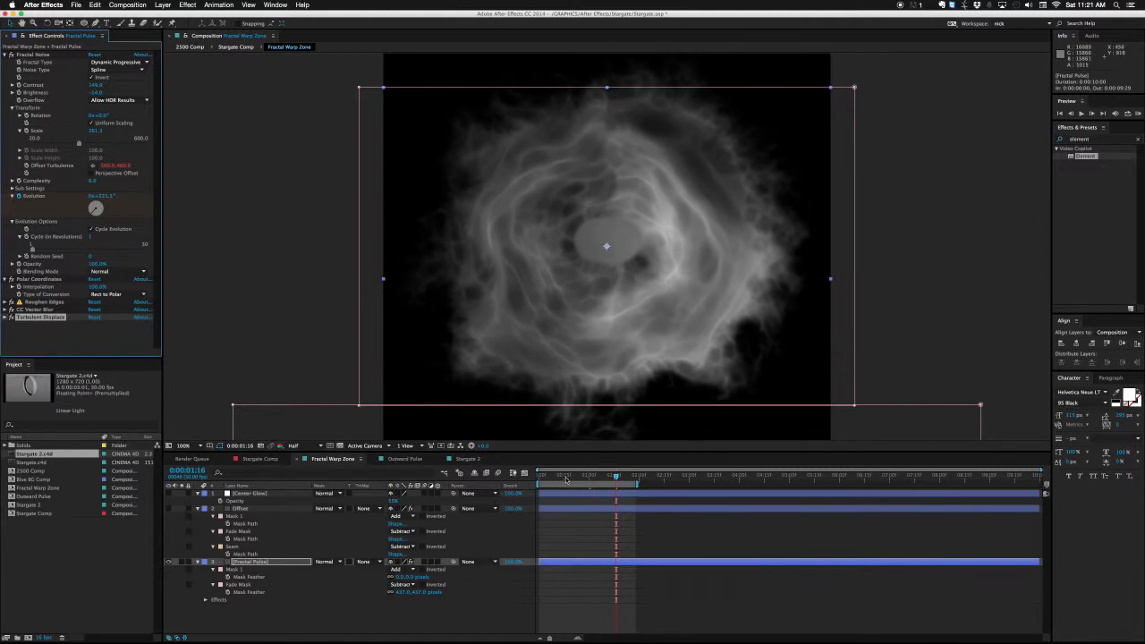
pyautogui.moveTo(569, 477); pyautogui.dragTo(640, 470)
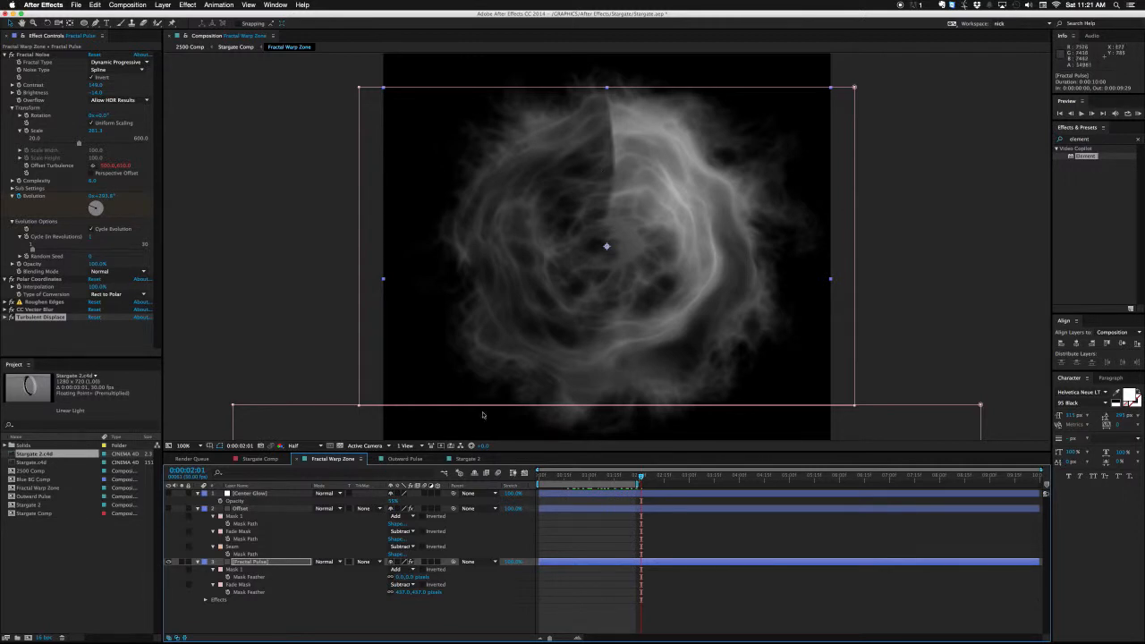
# Step: Make the Offset and Center Glow layers visible and preview the combined warp animation
pyautogui.click(251, 508)
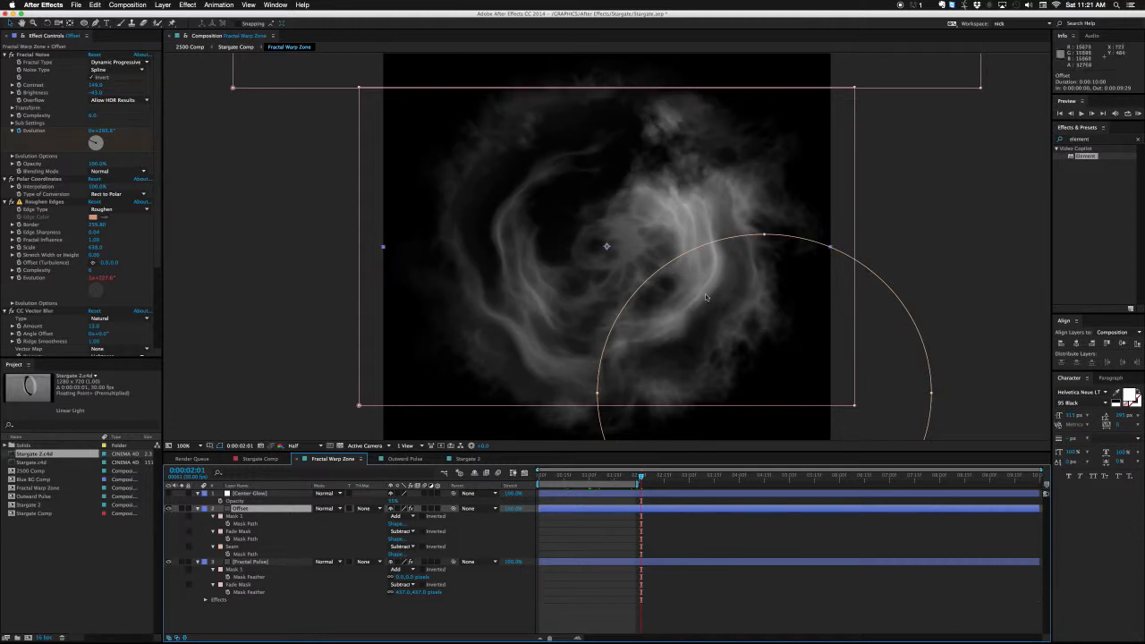
pyautogui.moveTo(597, 478); pyautogui.dragTo(570, 478)
pyautogui.click(169, 494)
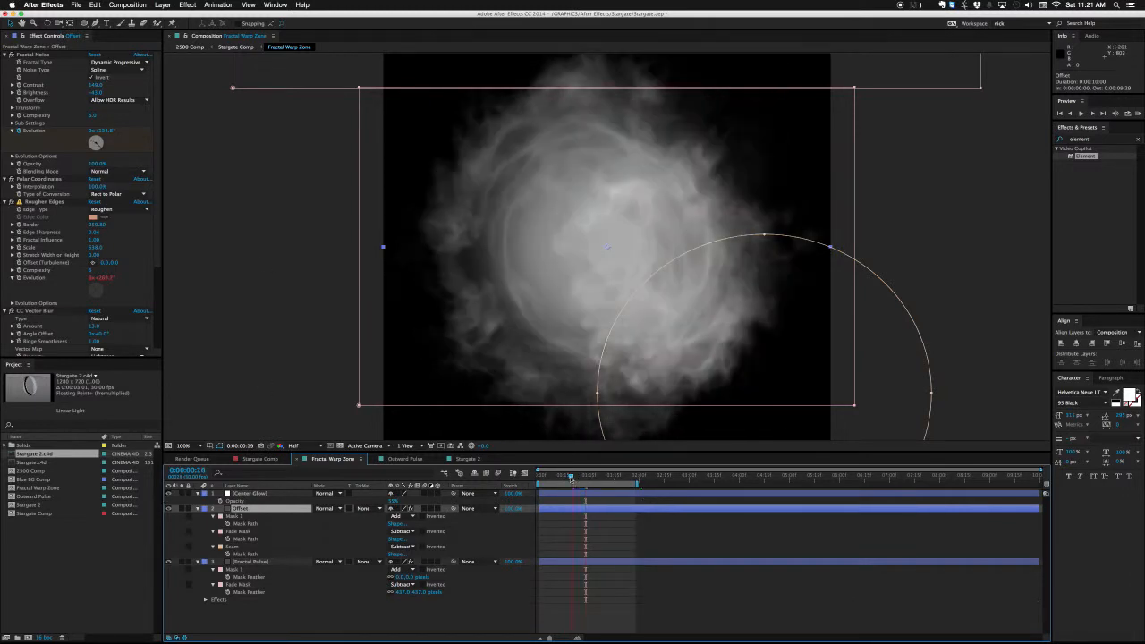
pyautogui.click(224, 493)
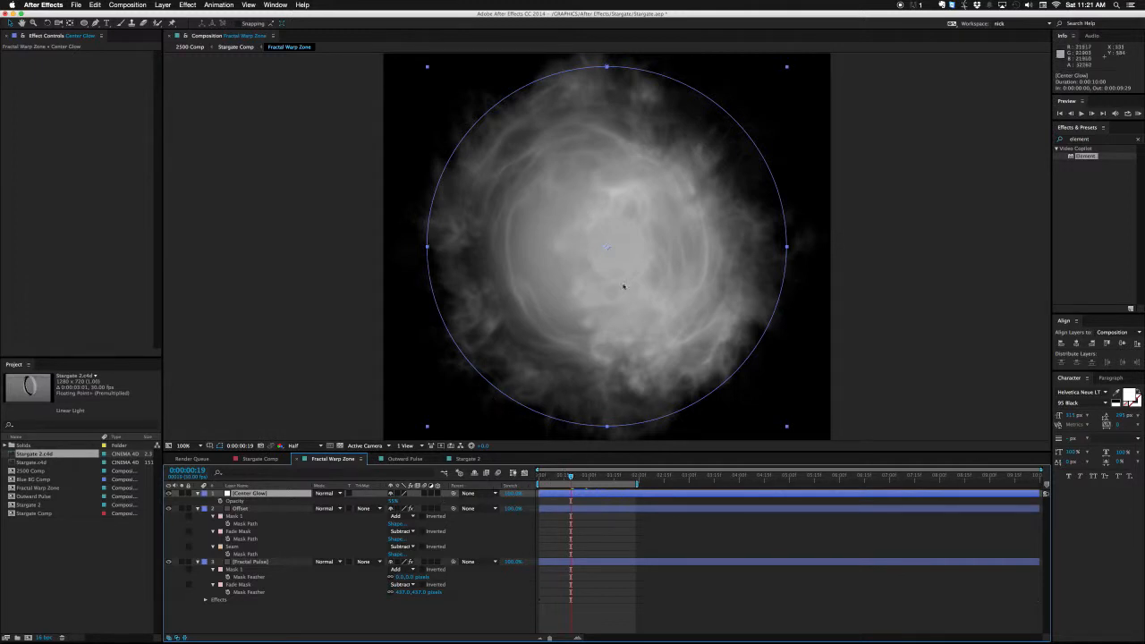
pyautogui.moveTo(562, 477); pyautogui.dragTo(616, 478)
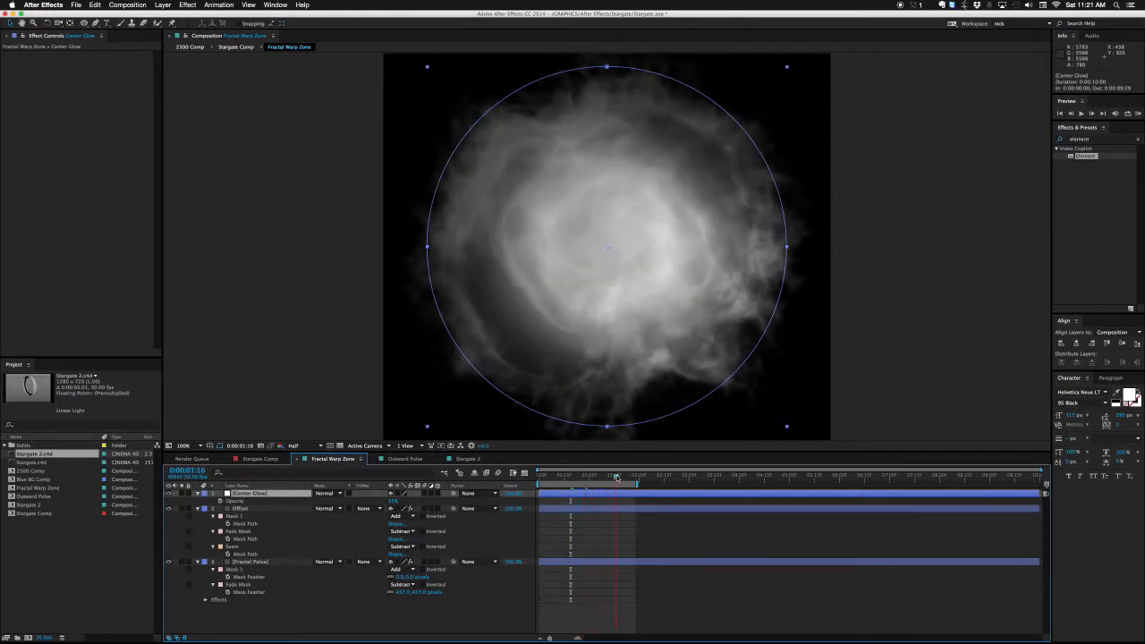
# Step: Find the Fractal Warp Zone composition in the project and place it directly above the E3D Stargate layer in Stargate 2
pyautogui.click(460, 459)
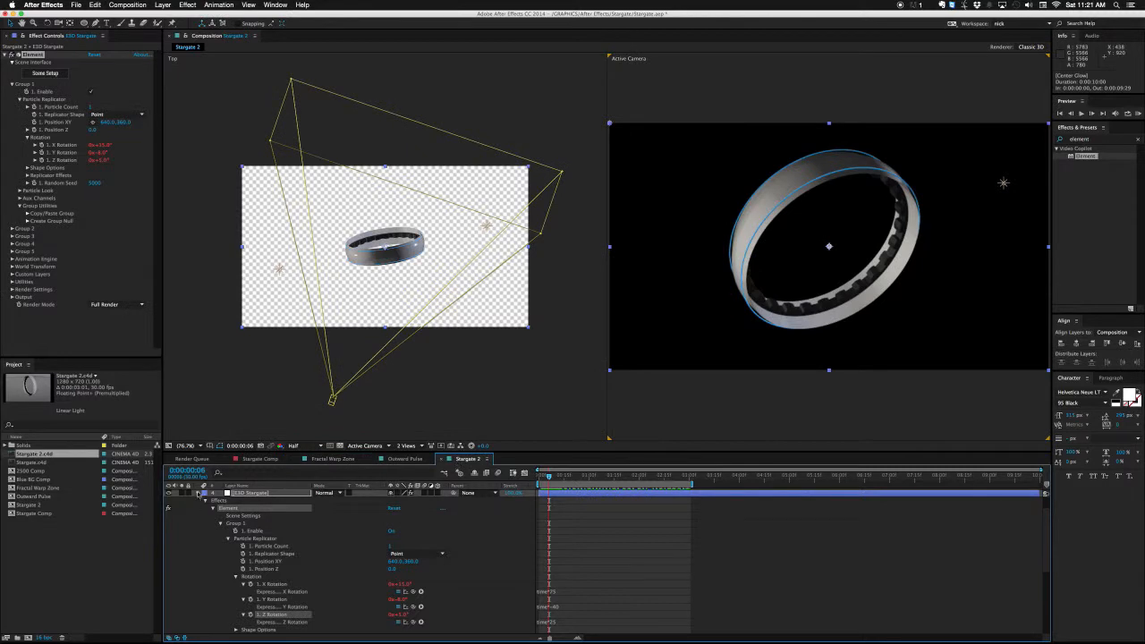
pyautogui.click(198, 493)
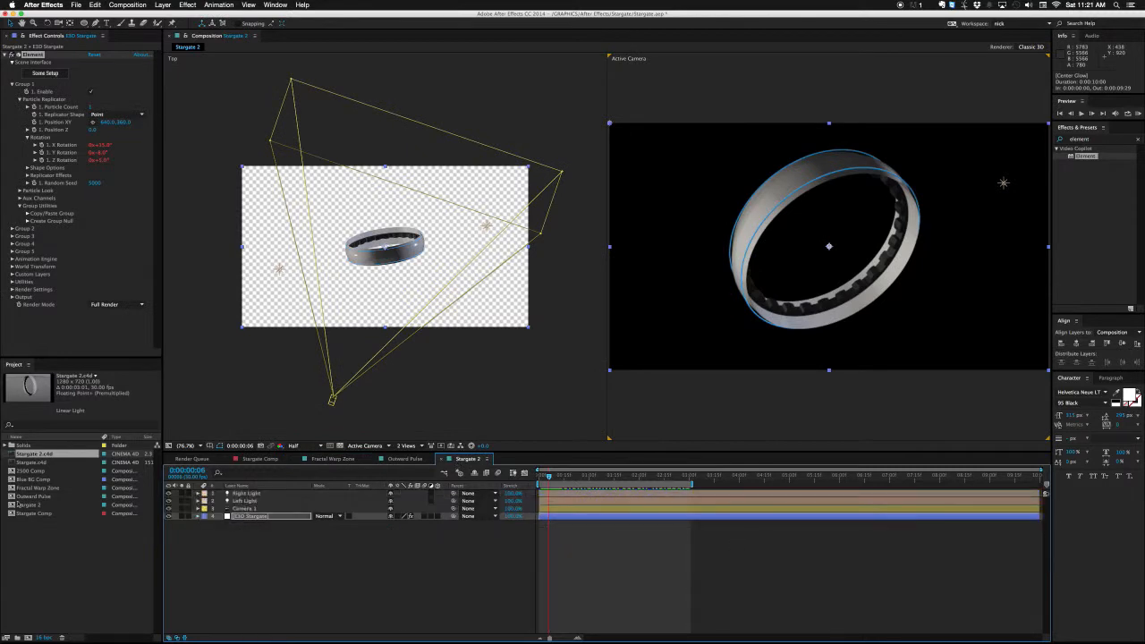
pyautogui.click(31, 427)
pyautogui.write('fracta')
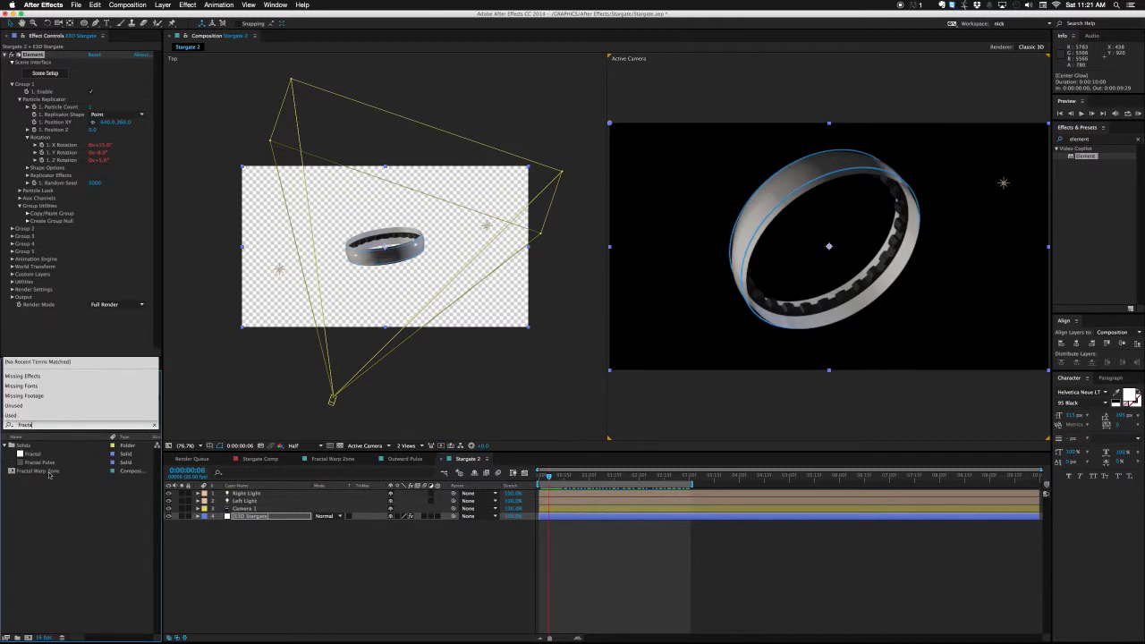
pyautogui.moveTo(49, 474); pyautogui.dragTo(252, 518)
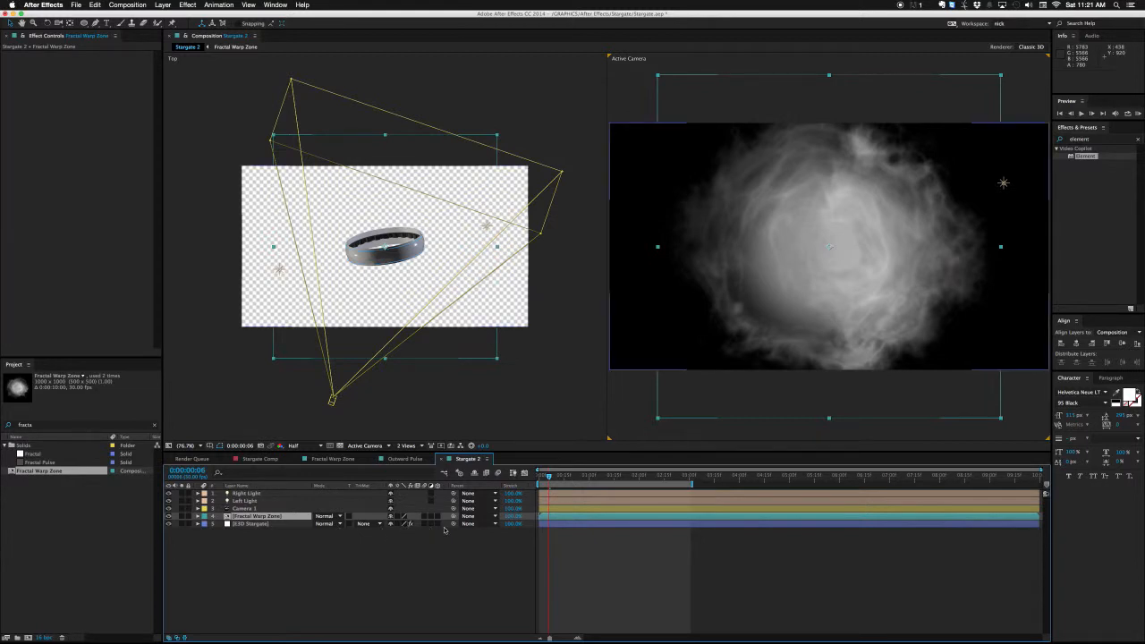
# Step: Make the Fractal Warp Zone layer 3D and scale it down to about 39% to fit the stargate ring
pyautogui.click(437, 516)
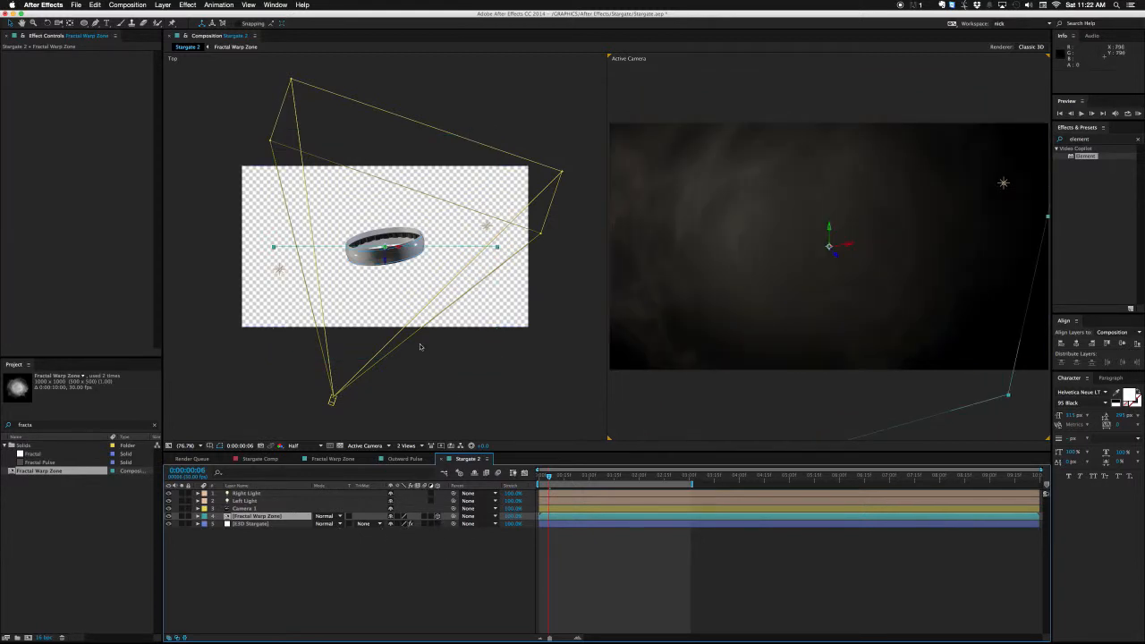
pyautogui.press('s')
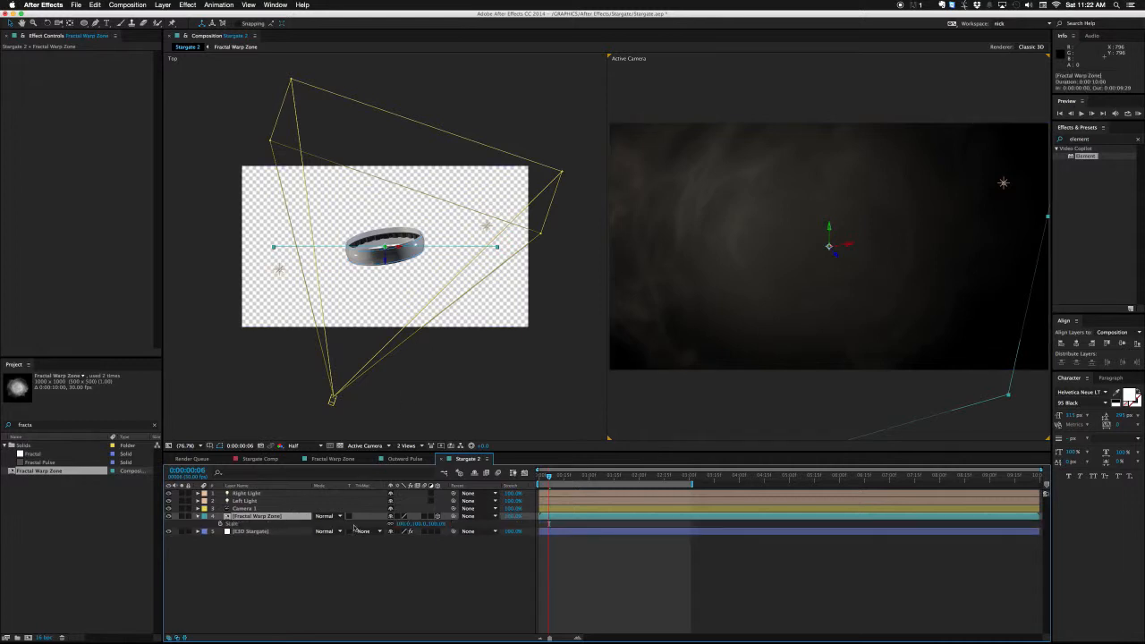
pyautogui.moveTo(405, 525); pyautogui.dragTo(364, 518)
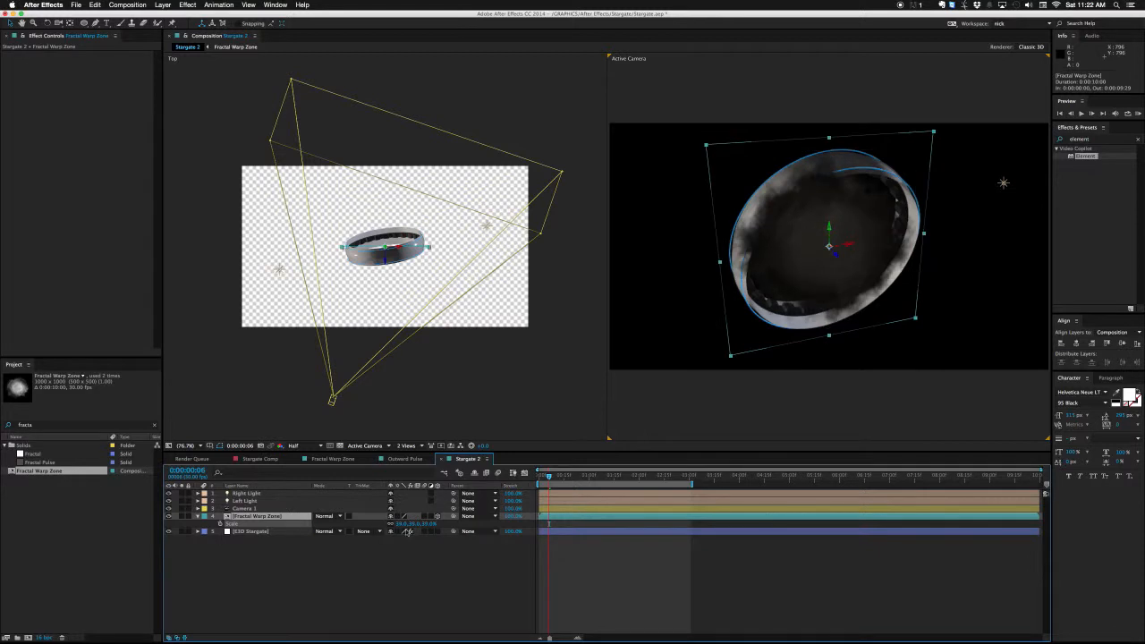
# Step: Set the Fractal Warp Zone layer's blending mode to Add and apply the Tint effect to it
pyautogui.click(332, 517)
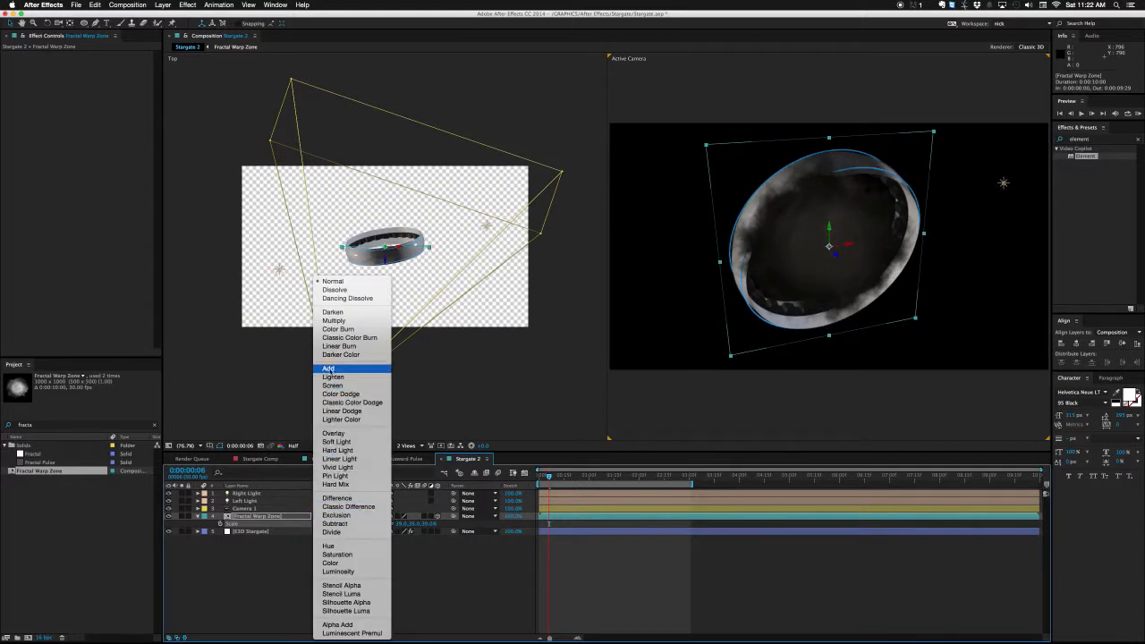
pyautogui.click(329, 368)
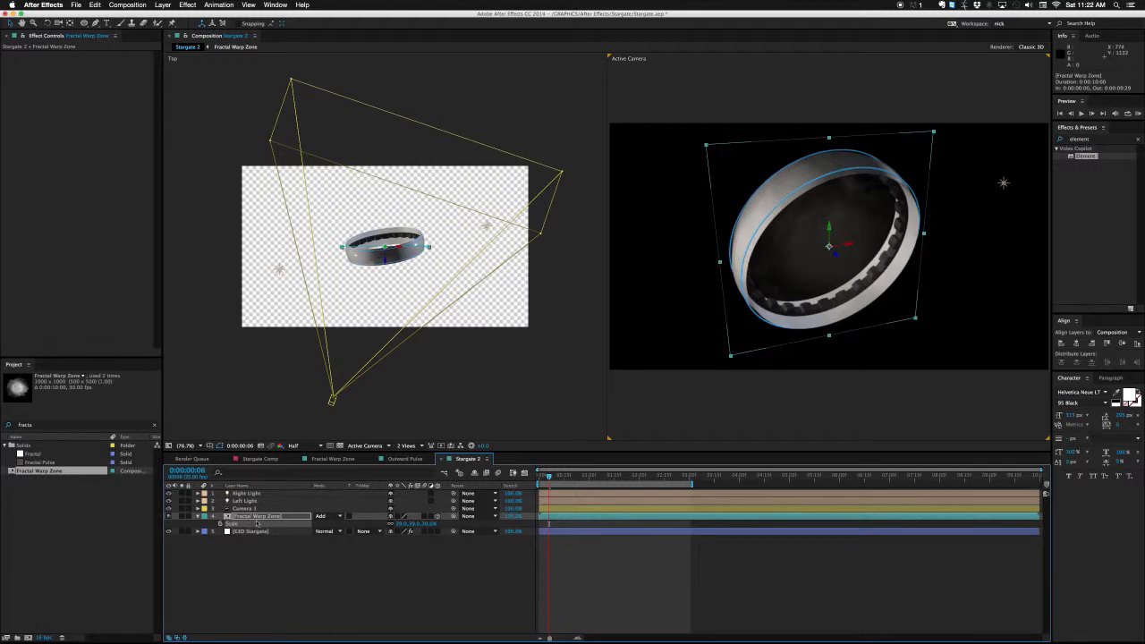
pyautogui.click(1099, 138)
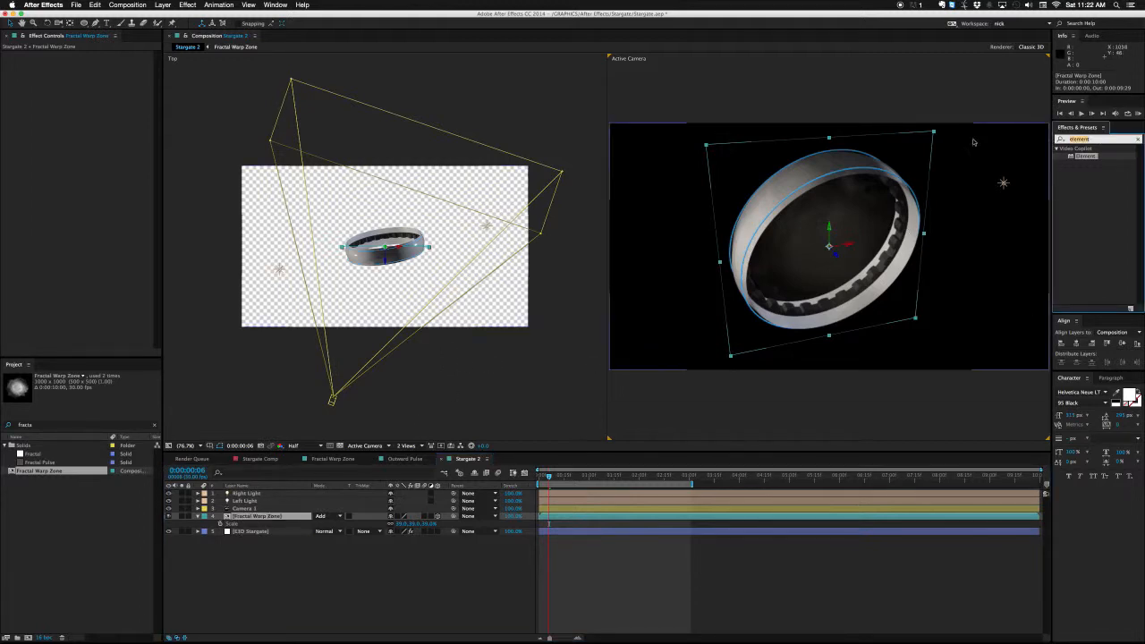
pyautogui.write('tint')
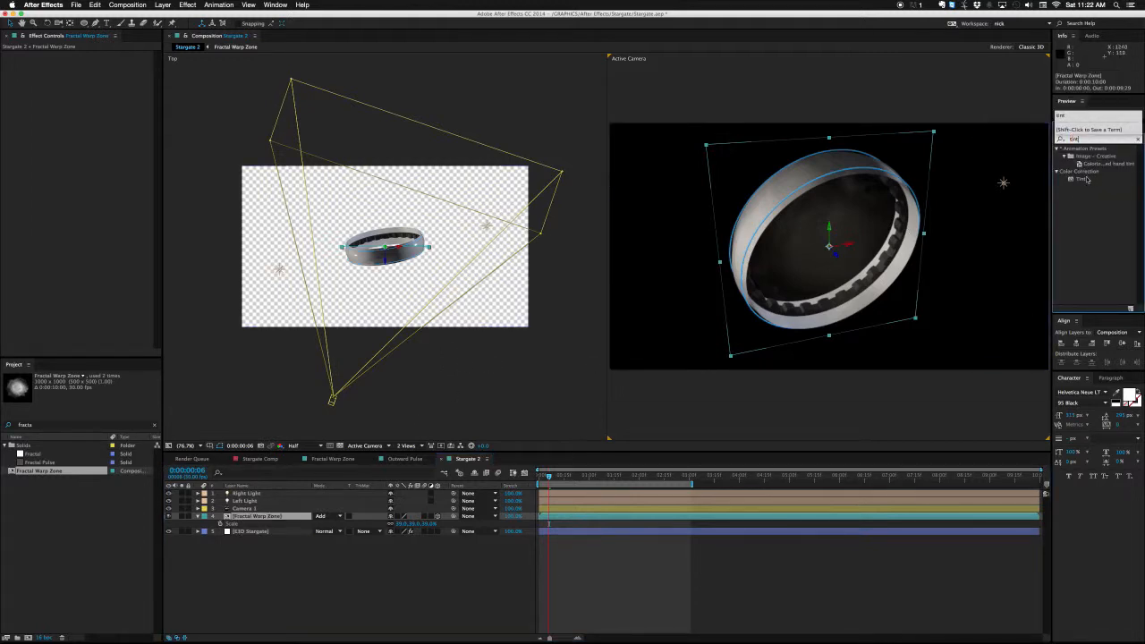
pyautogui.doubleClick(1082, 179)
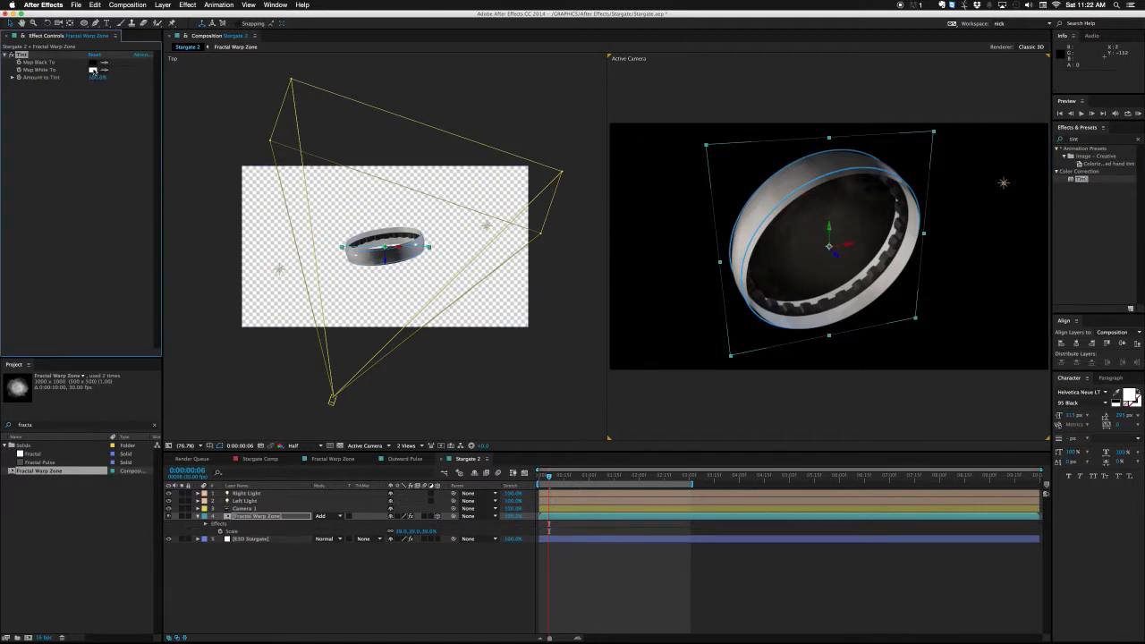
# Step: Map the Tint effect's white to a light blue and preview the warp with the rotating ring
pyautogui.click(93, 69)
pyautogui.click(306, 380)
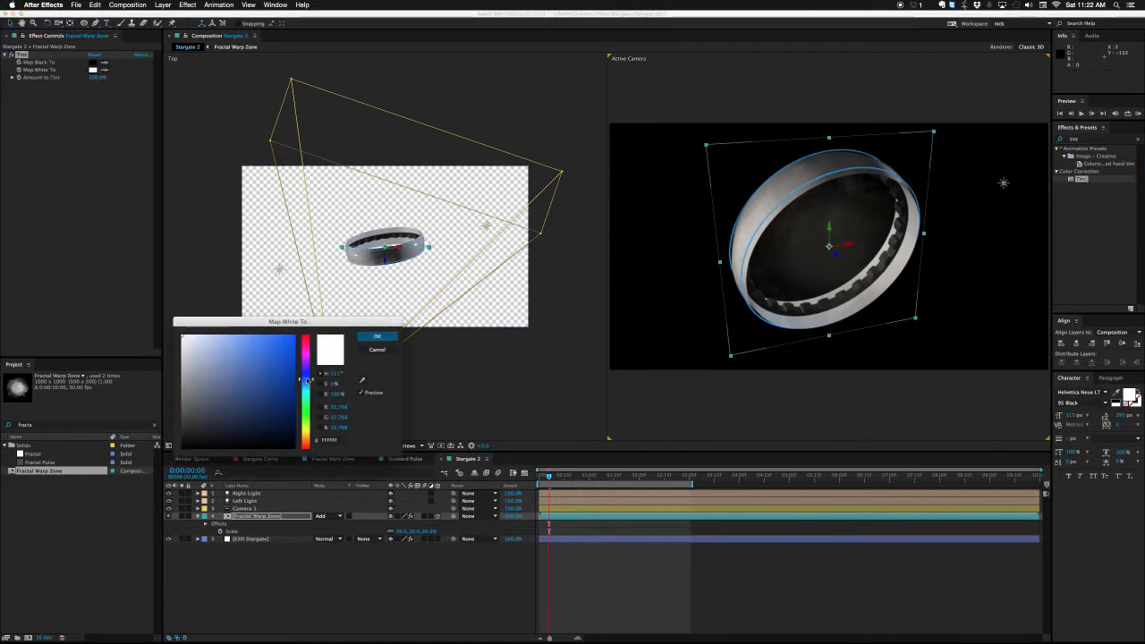
pyautogui.moveTo(243, 344)
pyautogui.mouseDown()
pyautogui.moveTo(227, 335)
pyautogui.moveTo(247, 336)
pyautogui.mouseUp()
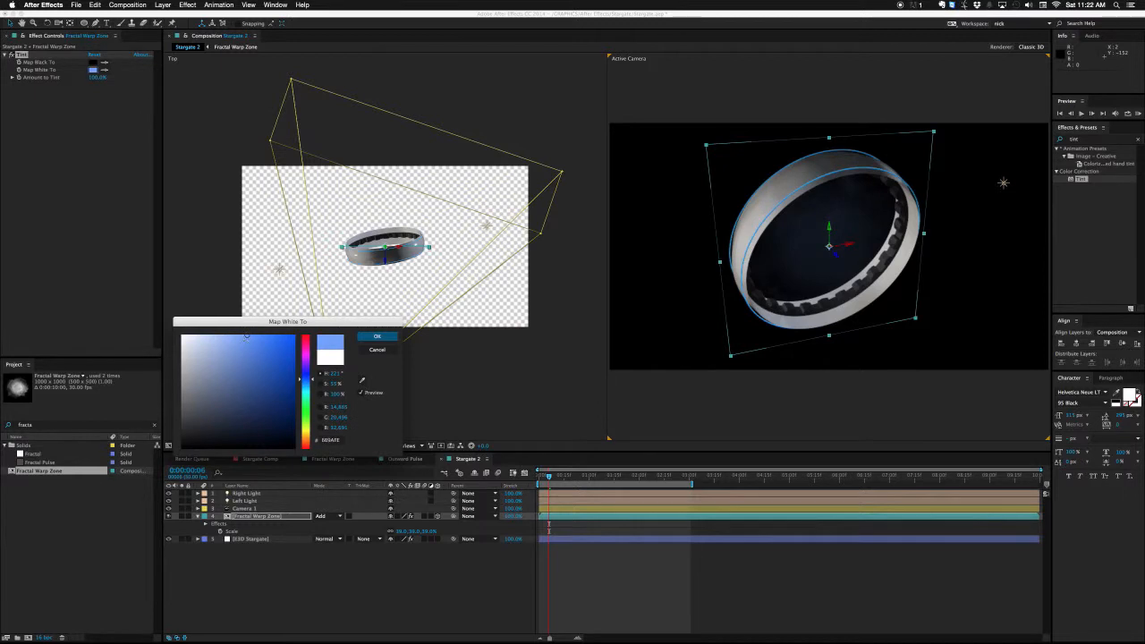
pyautogui.press('Return')
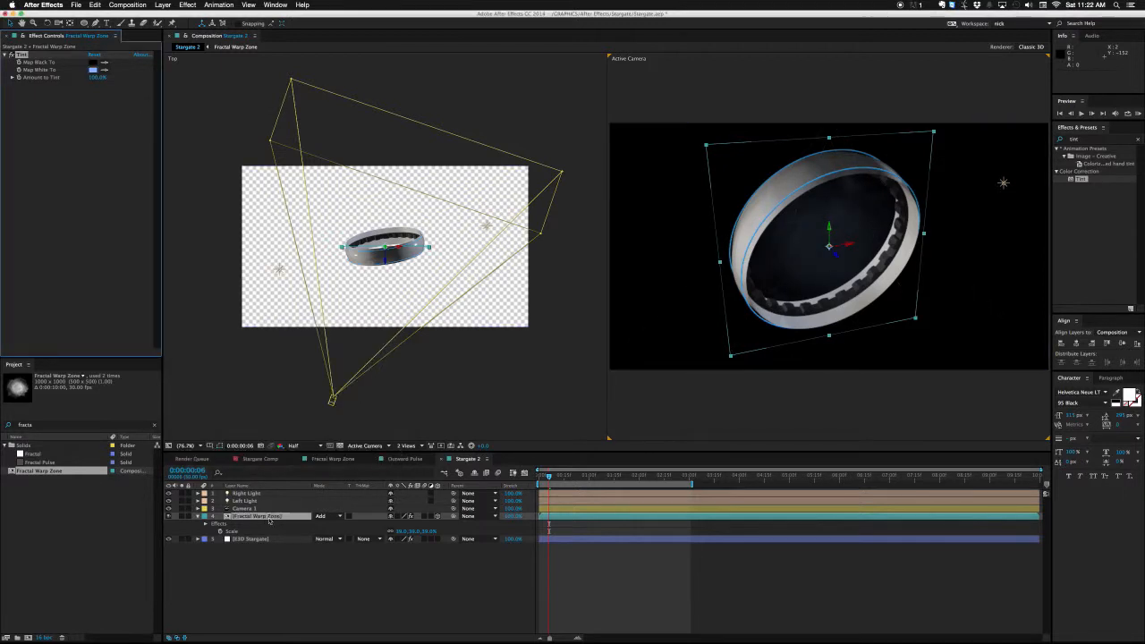
pyautogui.click(269, 521)
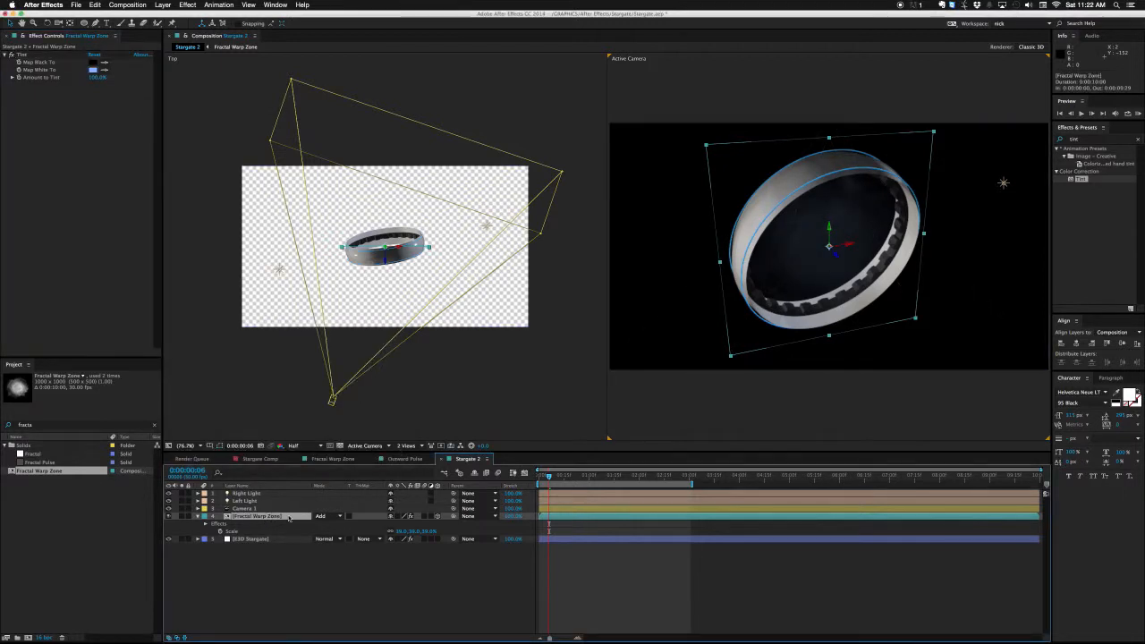
pyautogui.moveTo(550, 477); pyautogui.dragTo(594, 482)
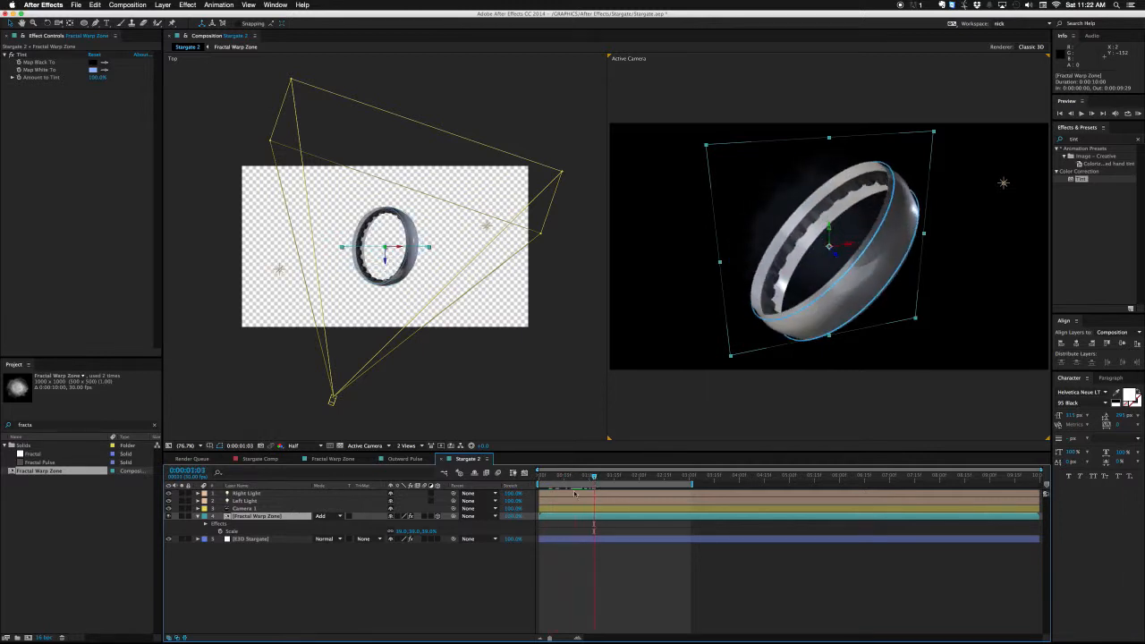
# Step: Duplicate the E3D Stargate layer, set the upper copy's Element output to show Illumination, and check that pass in isolation
pyautogui.click(259, 539)
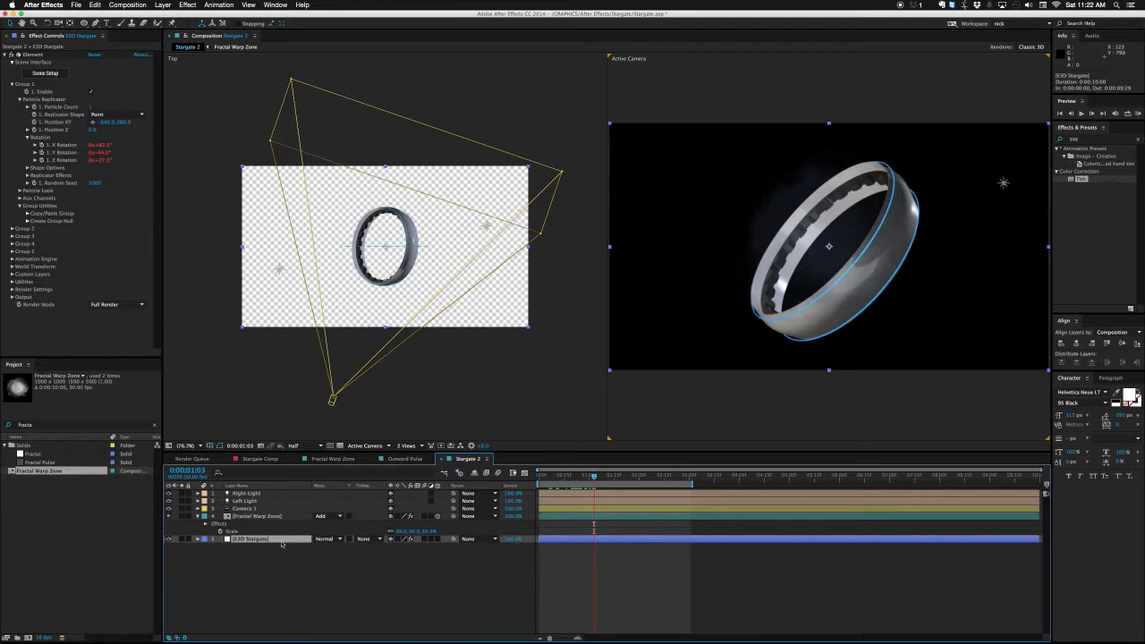
pyautogui.press('super+d')
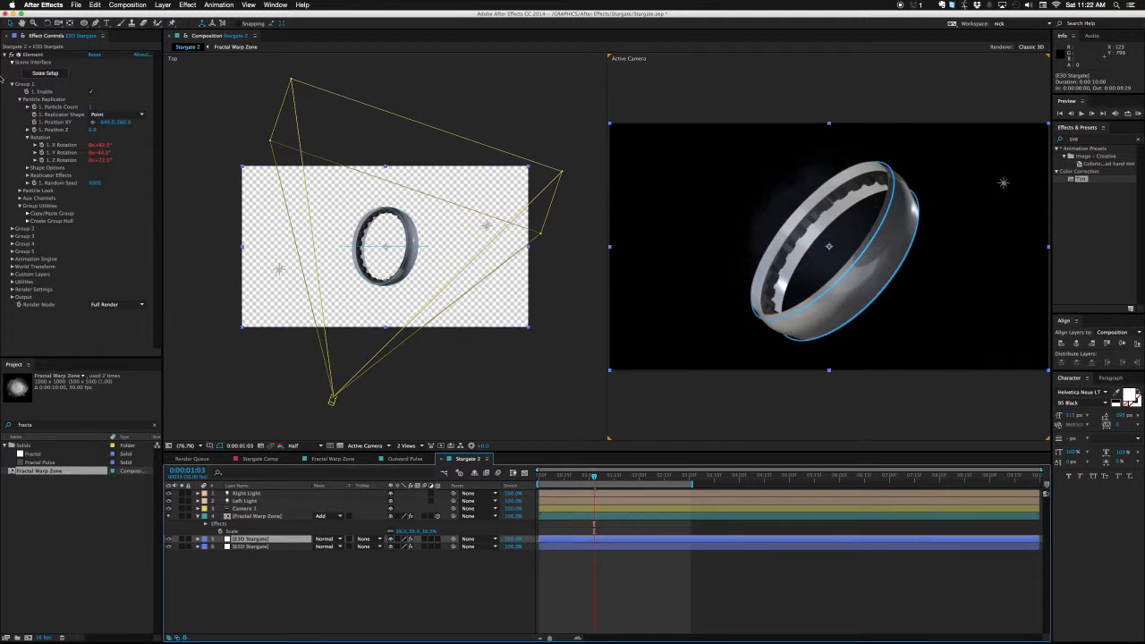
pyautogui.click(12, 85)
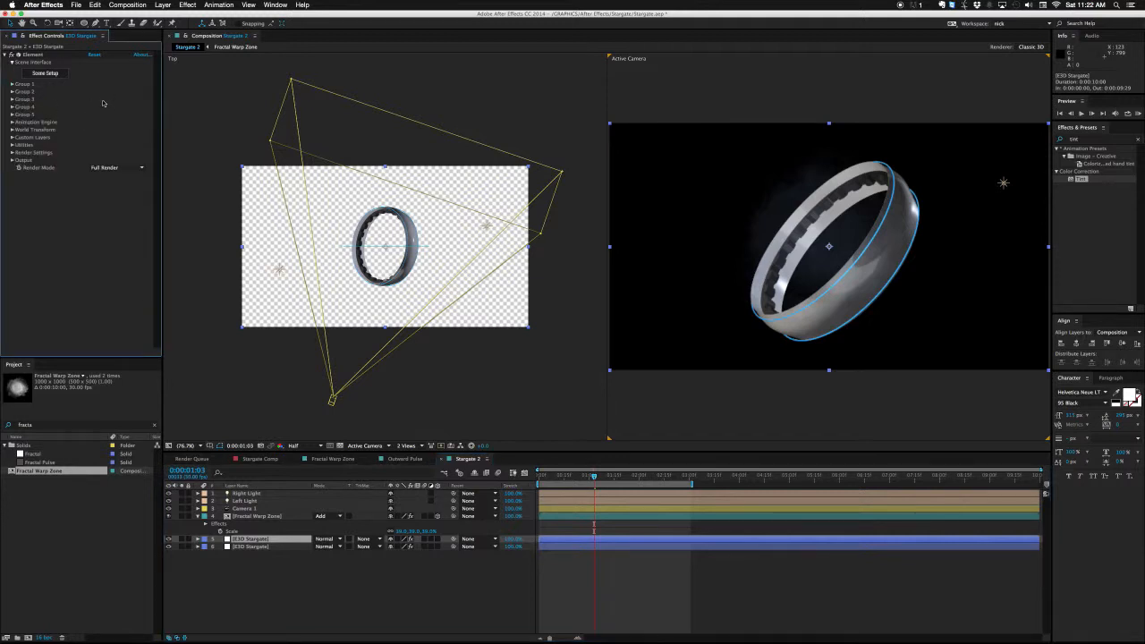
pyautogui.click(12, 160)
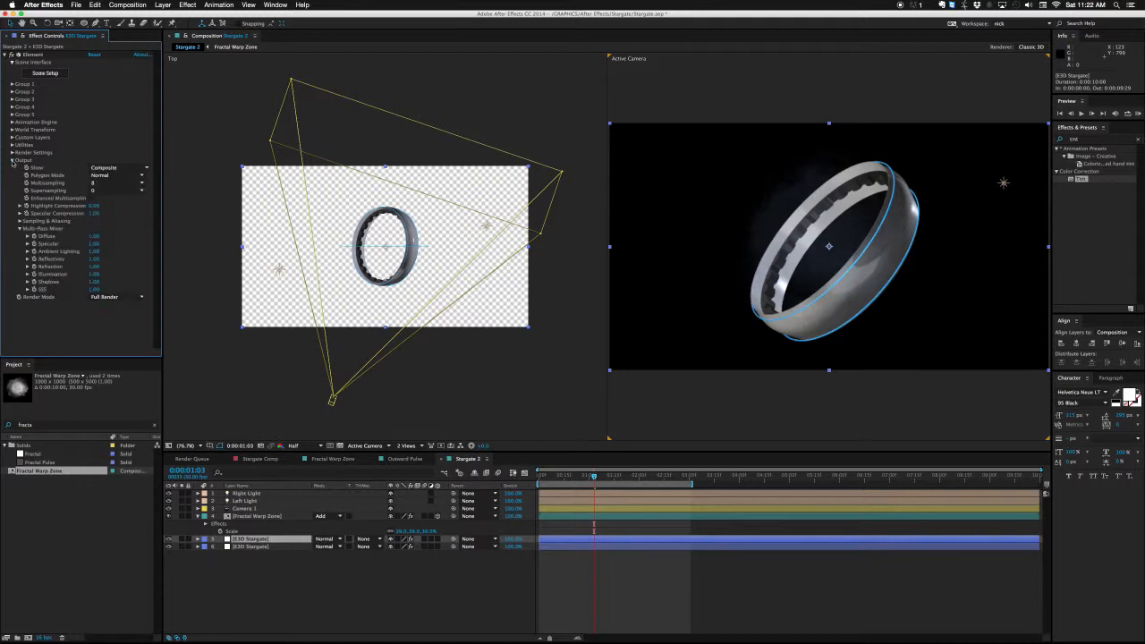
pyautogui.click(125, 167)
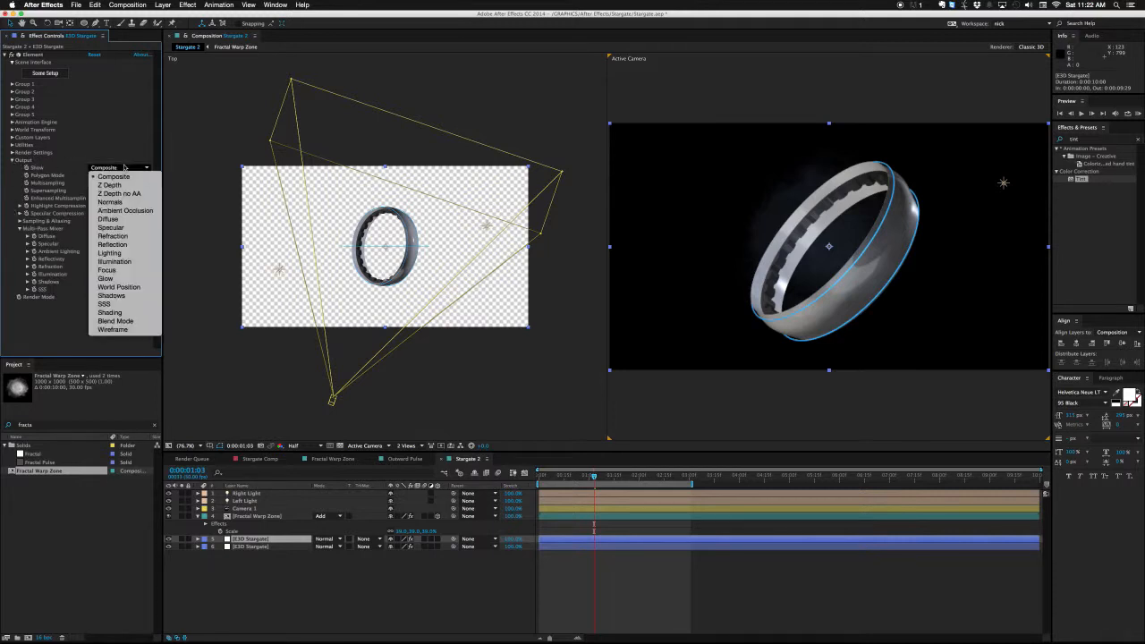
pyautogui.click(139, 261)
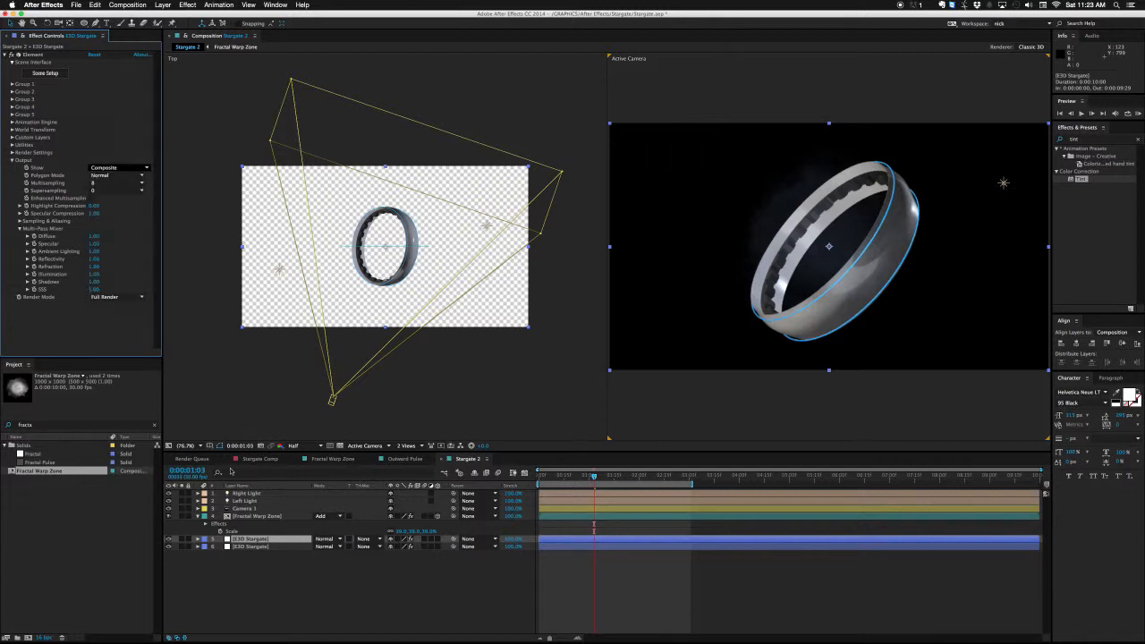
pyautogui.click(183, 541)
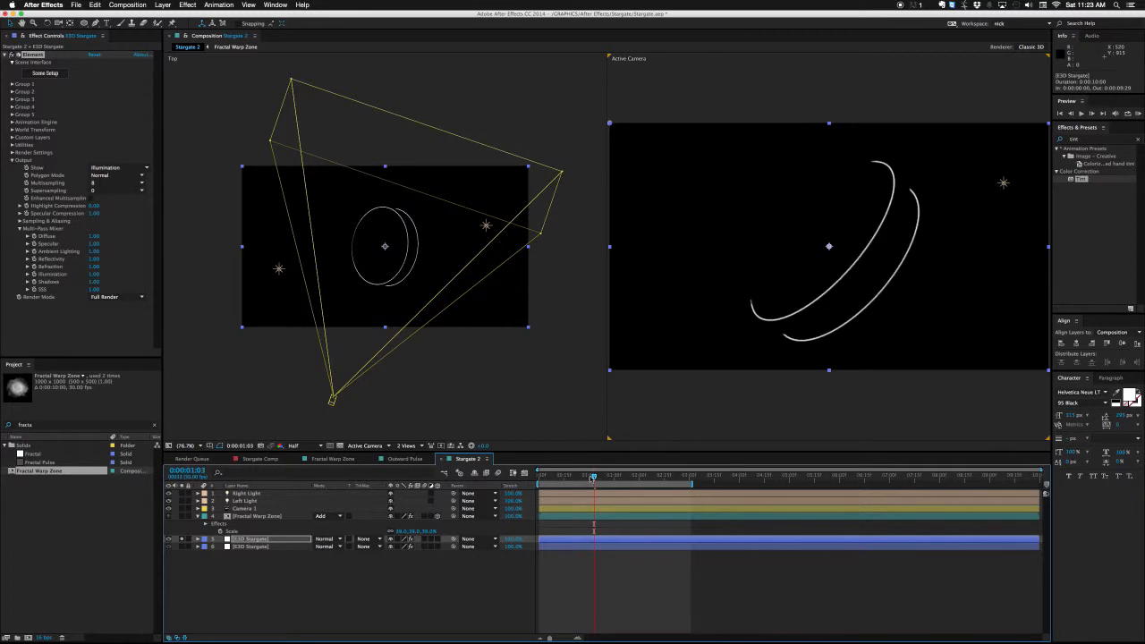
pyautogui.moveTo(592, 477); pyautogui.dragTo(555, 478)
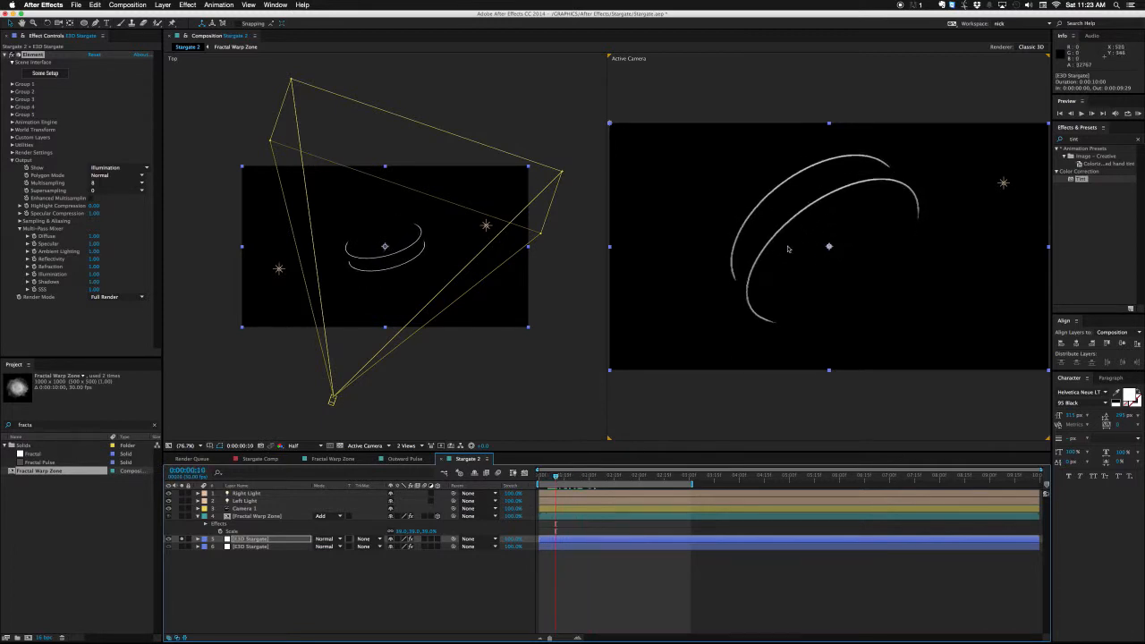
pyautogui.click(182, 540)
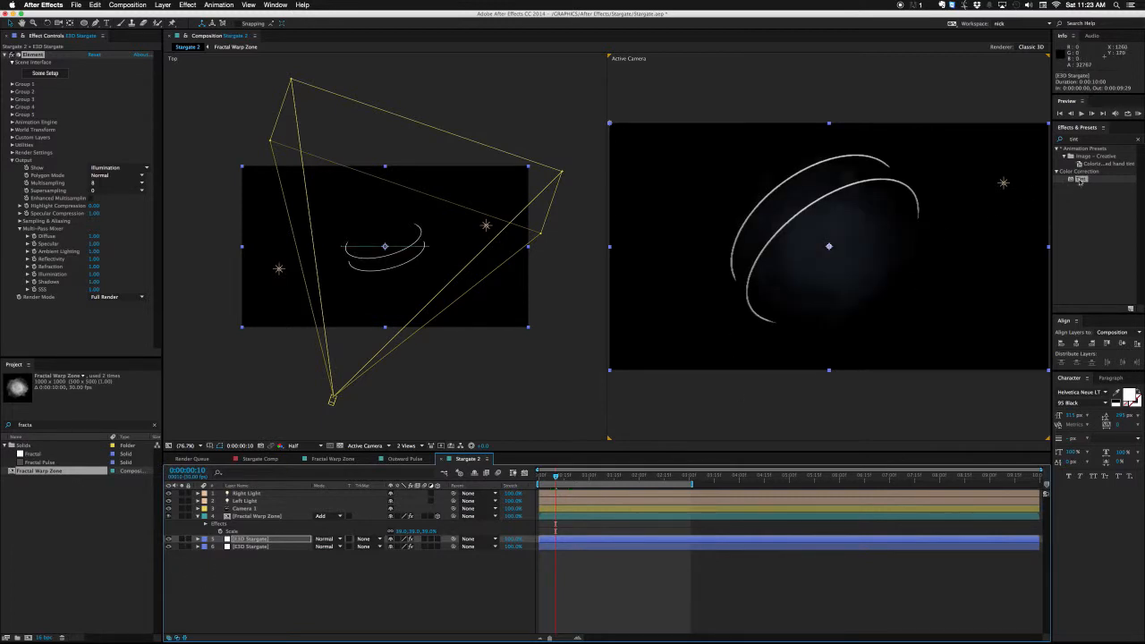
# Step: Apply the Tint effect to the illumination copy of E3D Stargate and map white to a saturated blue
pyautogui.moveTo(1080, 180); pyautogui.dragTo(279, 542)
pyautogui.click(93, 319)
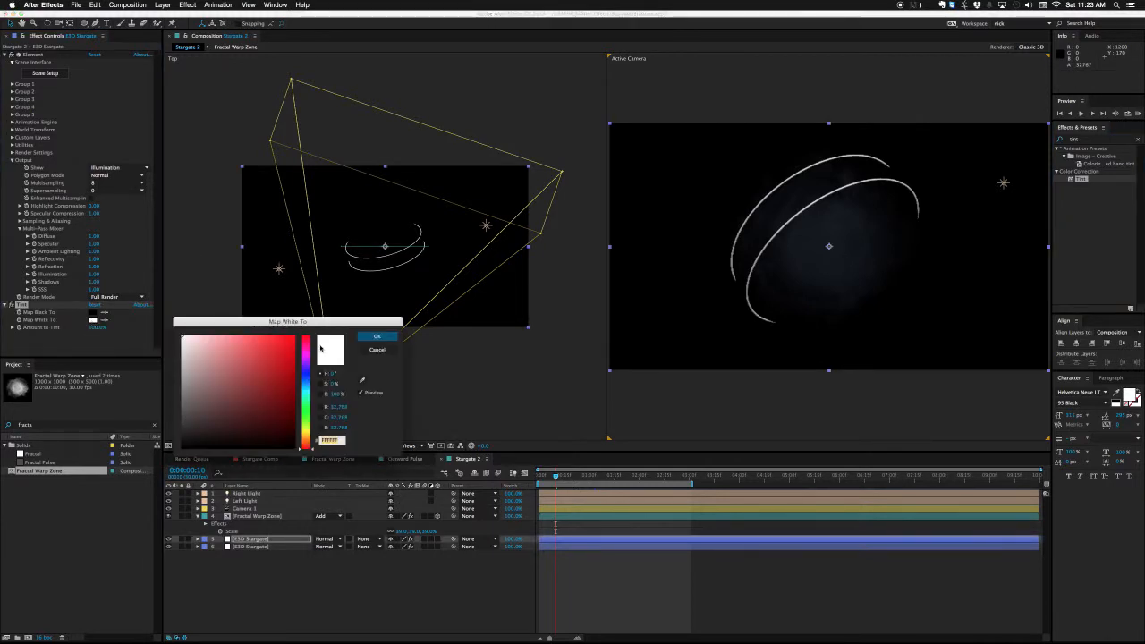
pyautogui.click(305, 380)
pyautogui.click(258, 339)
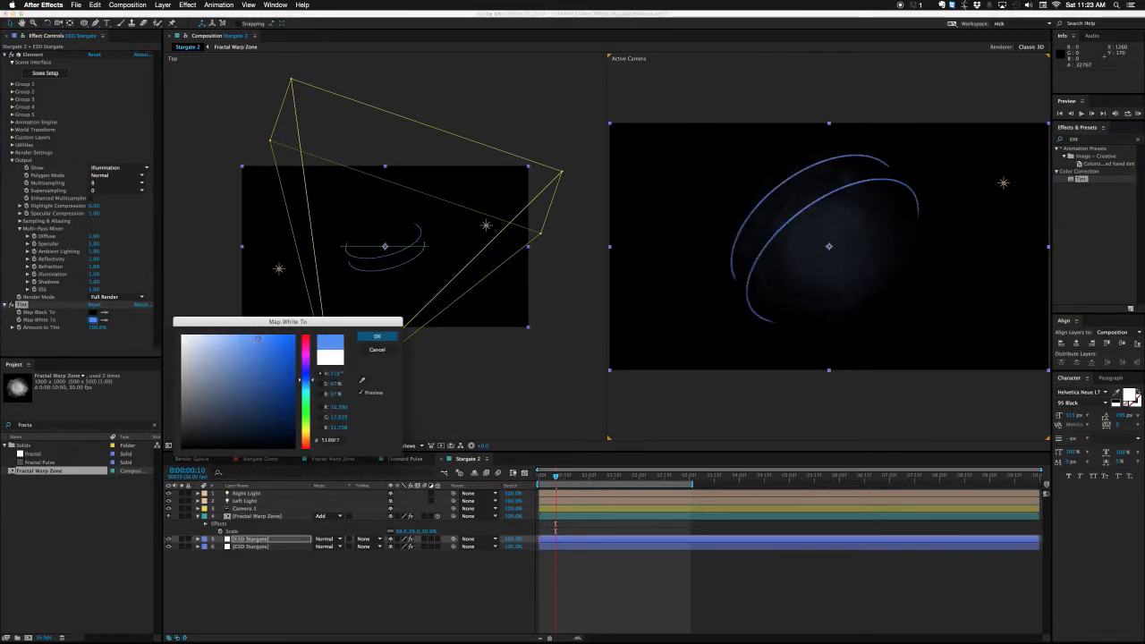
pyautogui.click(268, 341)
pyautogui.click(306, 383)
pyautogui.press('Return')
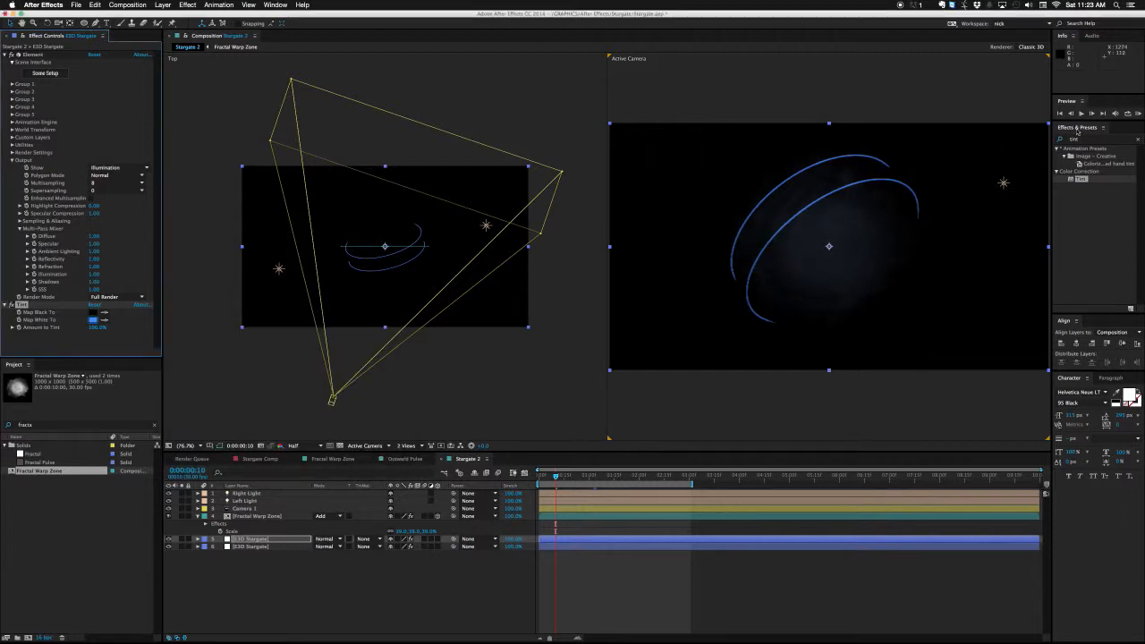
# Step: Add a Glow effect to the illumination layer with its radius raised to about 28 and intensity set to 1.5
pyautogui.click(1082, 139)
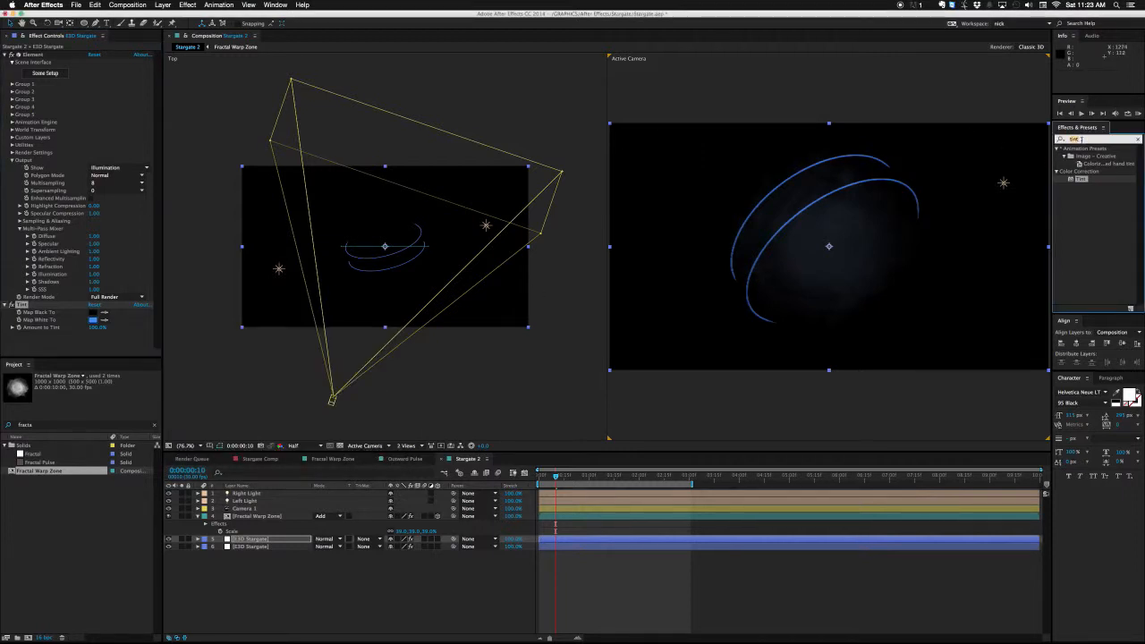
pyautogui.write('glow')
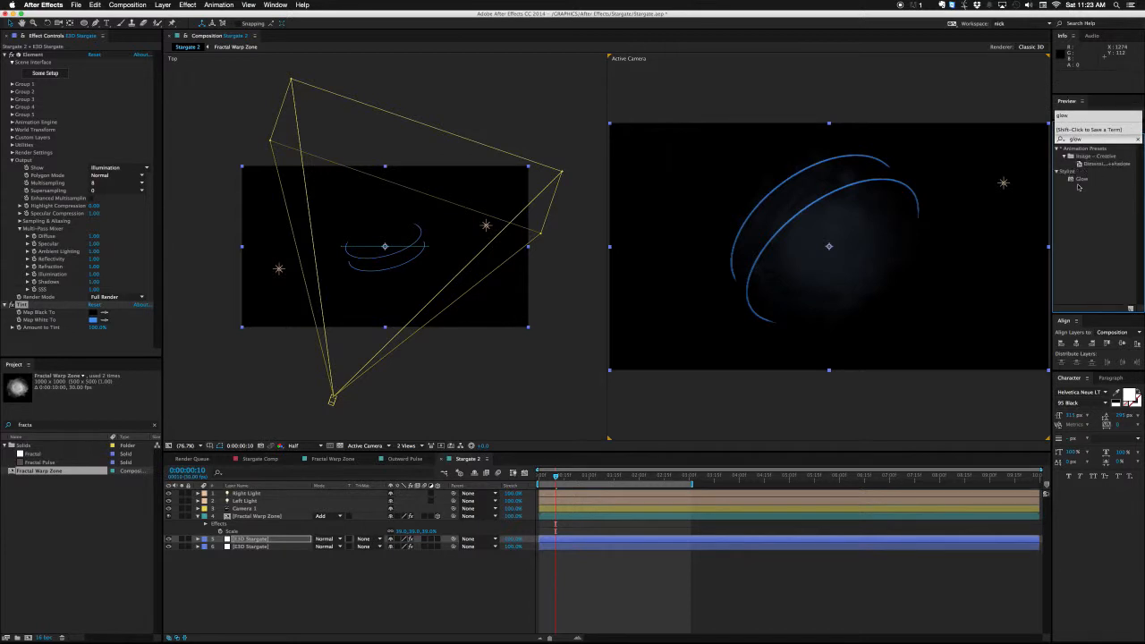
pyautogui.doubleClick(1081, 180)
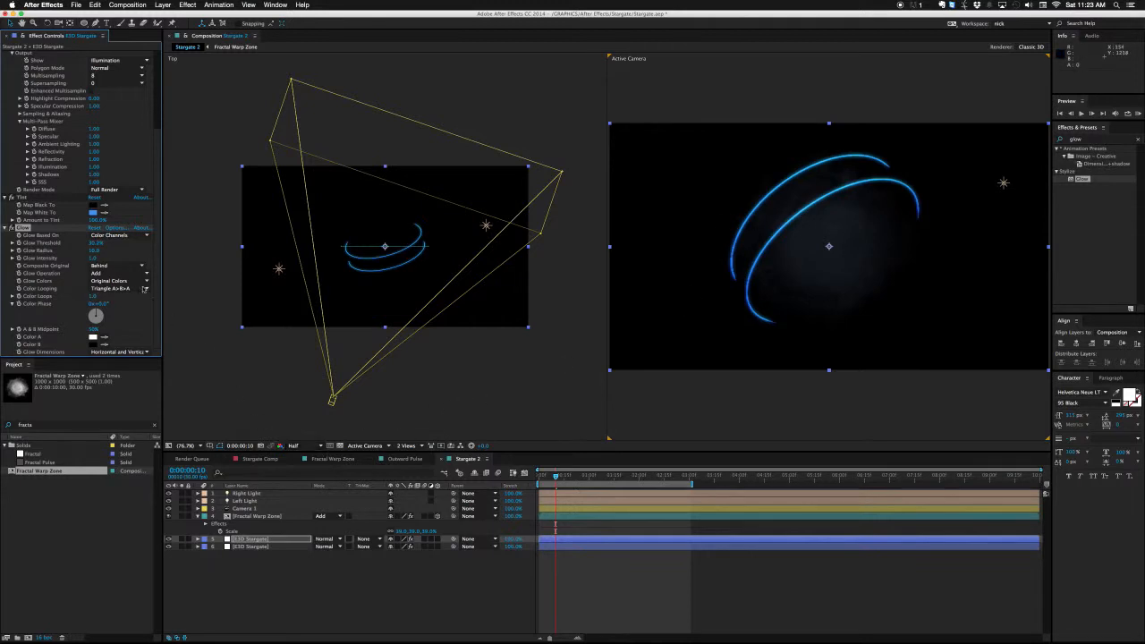
pyautogui.moveTo(94, 251); pyautogui.dragTo(105, 251)
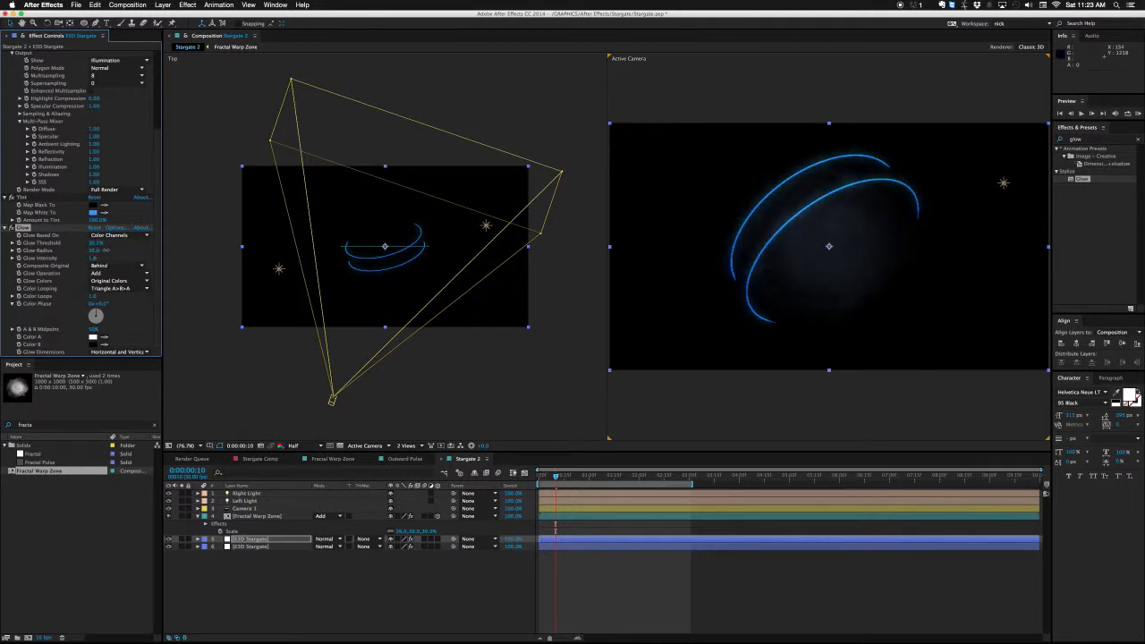
pyautogui.click(93, 258)
pyautogui.write('1.5')
pyautogui.press('Return')
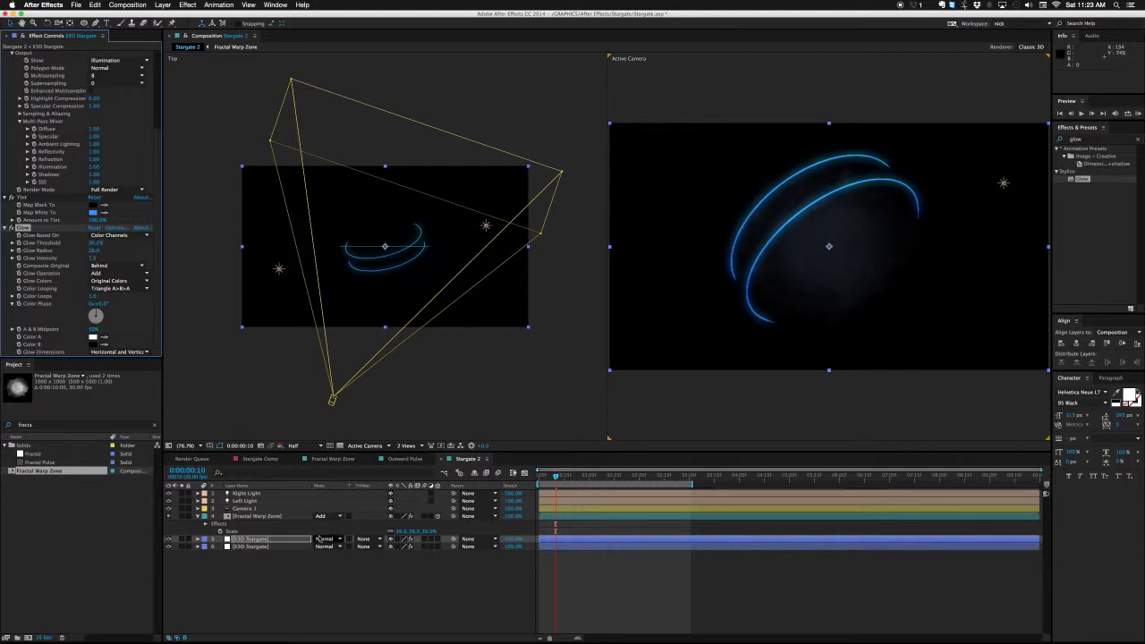
# Step: Set the illumination layer's blending mode to Add and compare the ring with and without the glow at different frames
pyautogui.click(292, 541)
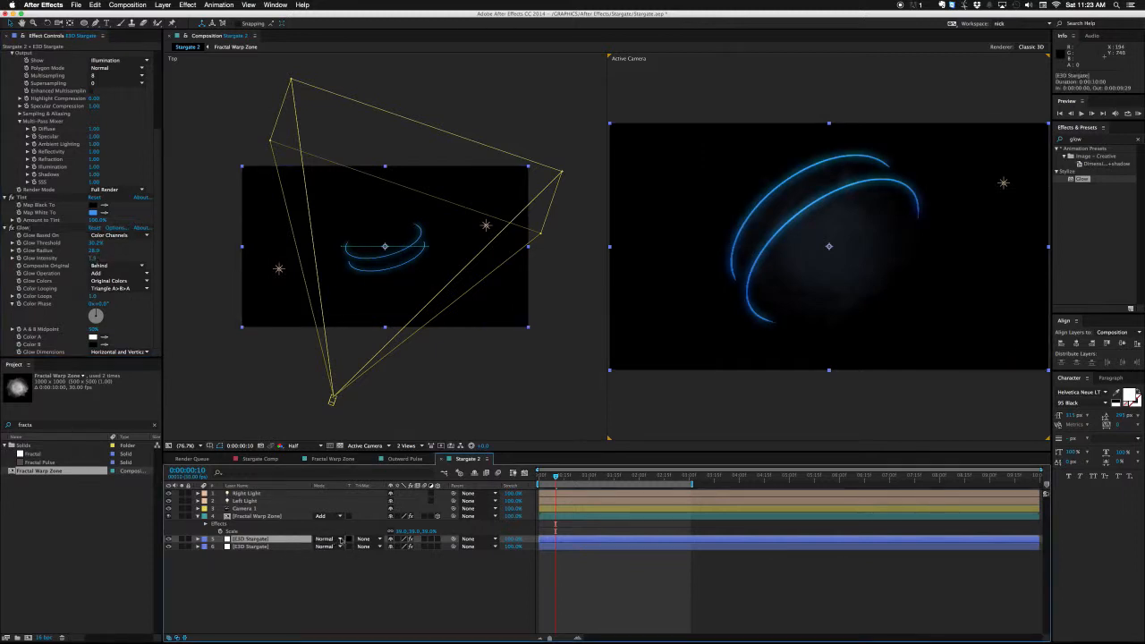
pyautogui.click(320, 542)
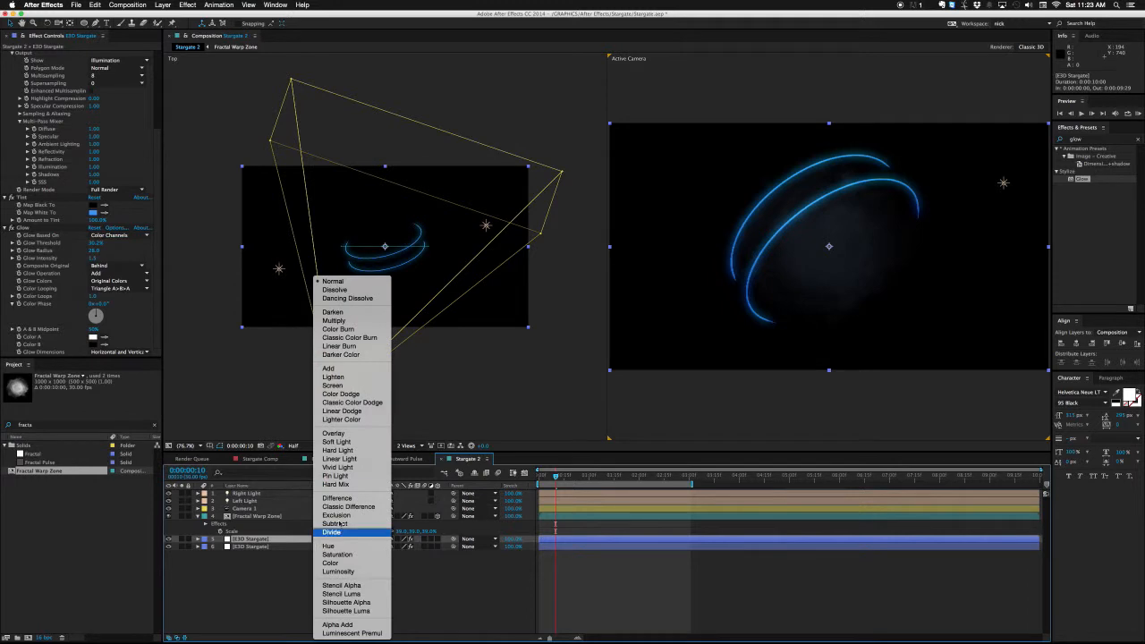
pyautogui.click(344, 367)
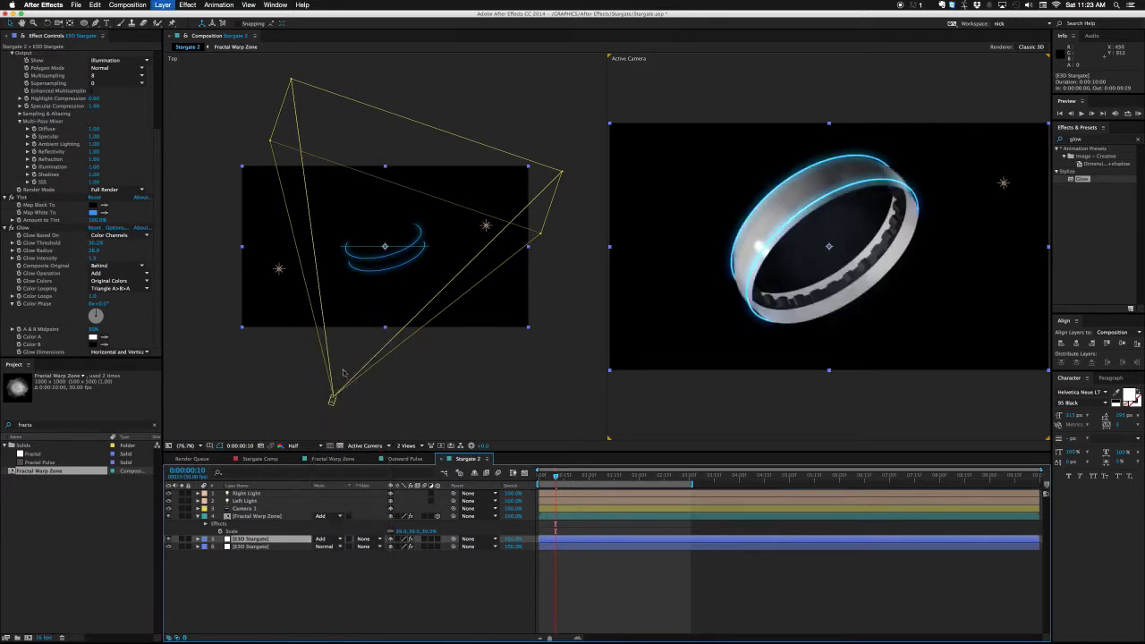
pyautogui.click(168, 540)
pyautogui.click(168, 540)
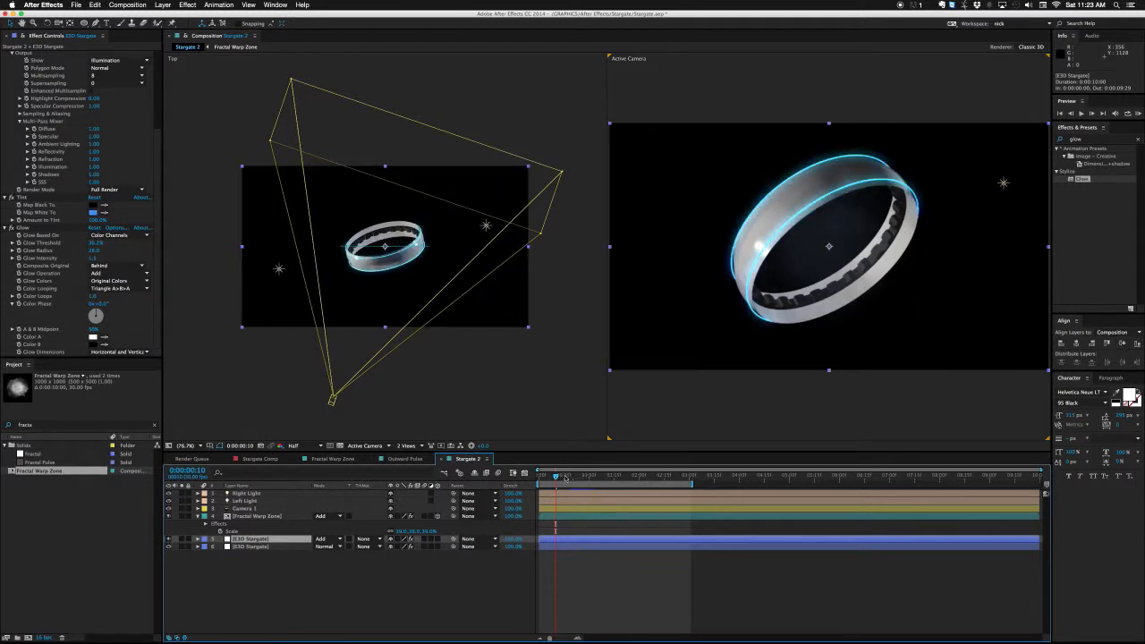
pyautogui.click(566, 478)
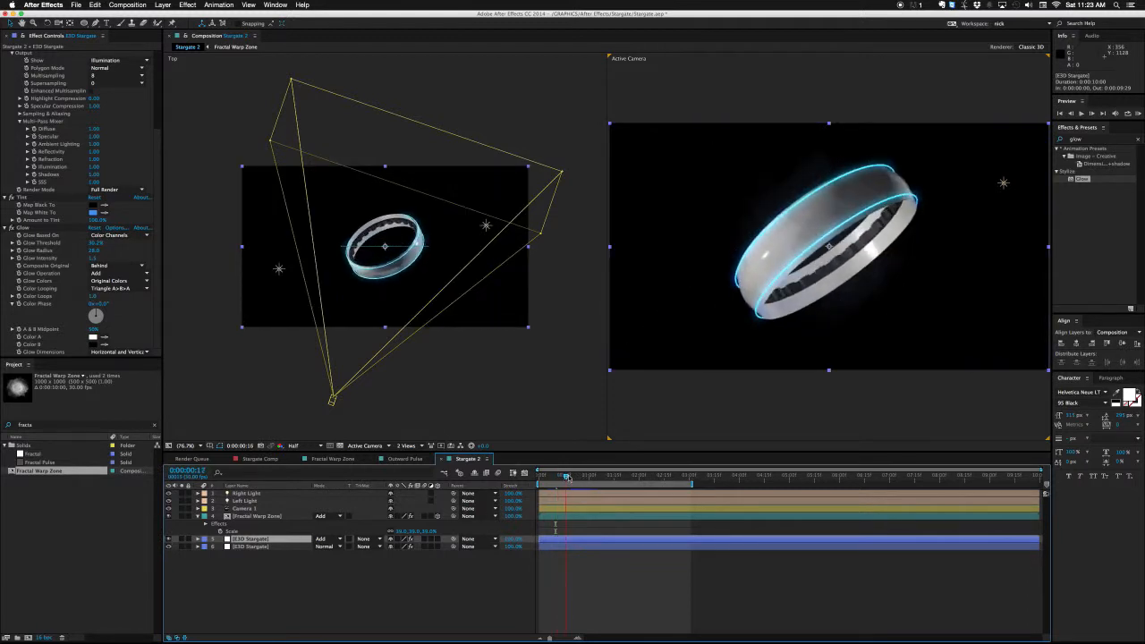
pyautogui.moveTo(565, 478)
pyautogui.mouseDown()
pyautogui.moveTo(617, 478)
pyautogui.moveTo(554, 478)
pyautogui.mouseUp()
# Step: Set the Fractal Warp Zone layer's blending mode to Normal and check at several frames how it covers the rotating ring
pyautogui.click(259, 517)
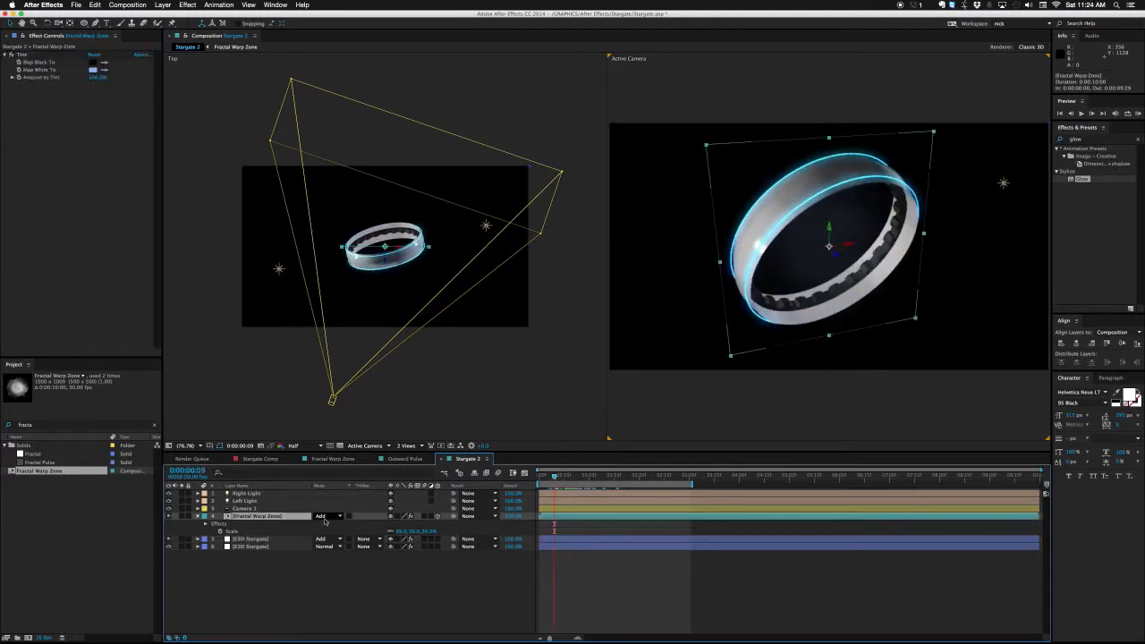
pyautogui.click(325, 517)
pyautogui.click(337, 281)
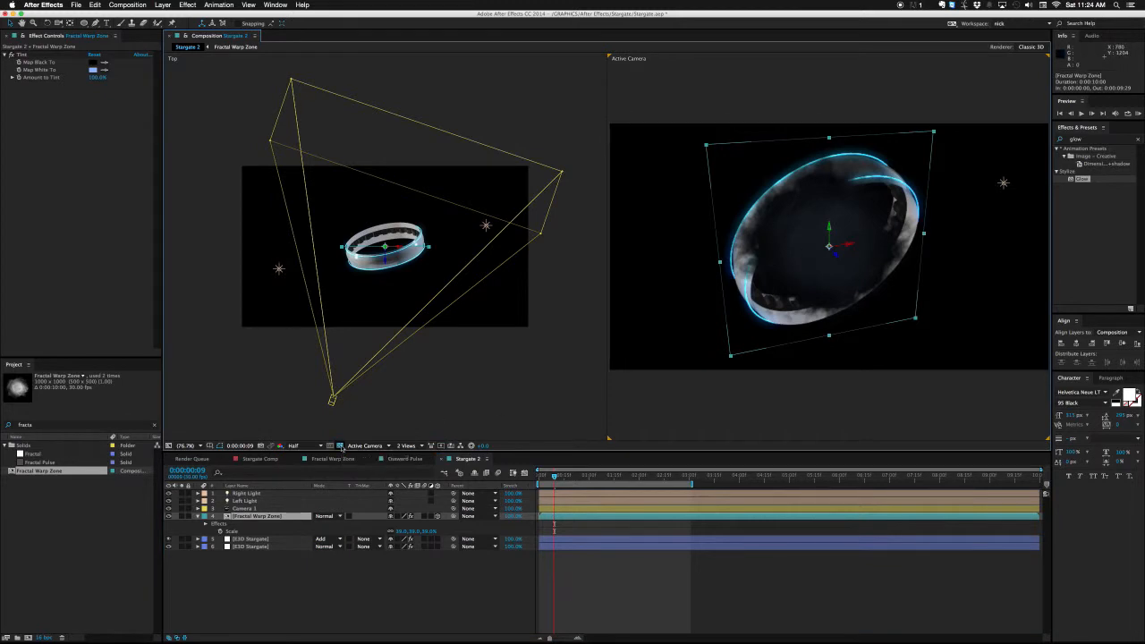
pyautogui.press('super+shift+a')
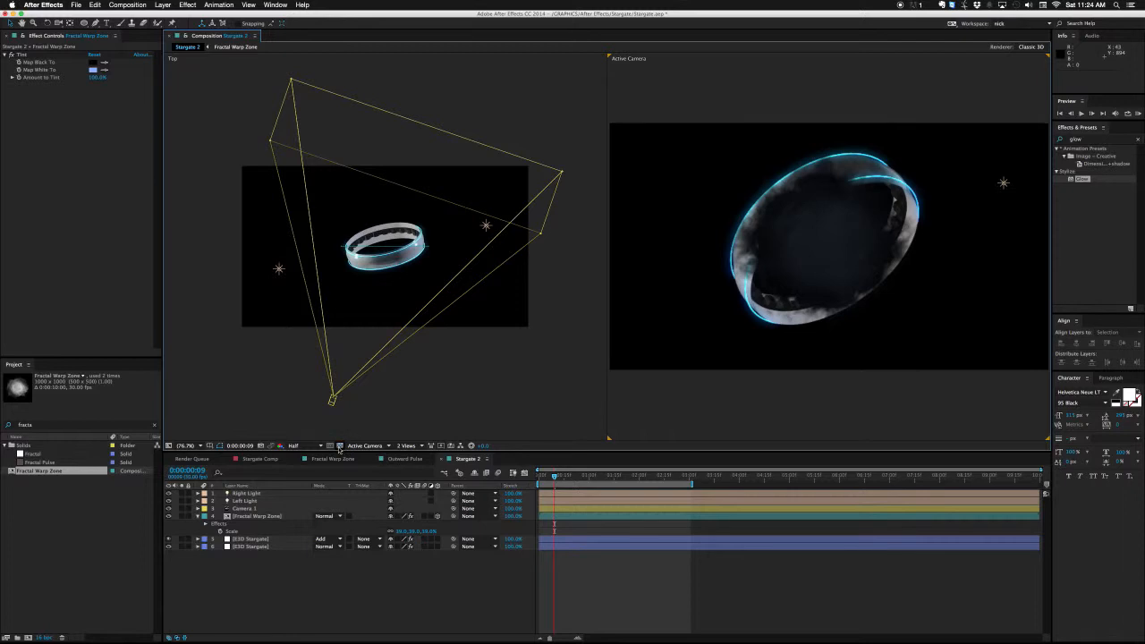
pyautogui.moveTo(571, 476); pyautogui.dragTo(597, 477)
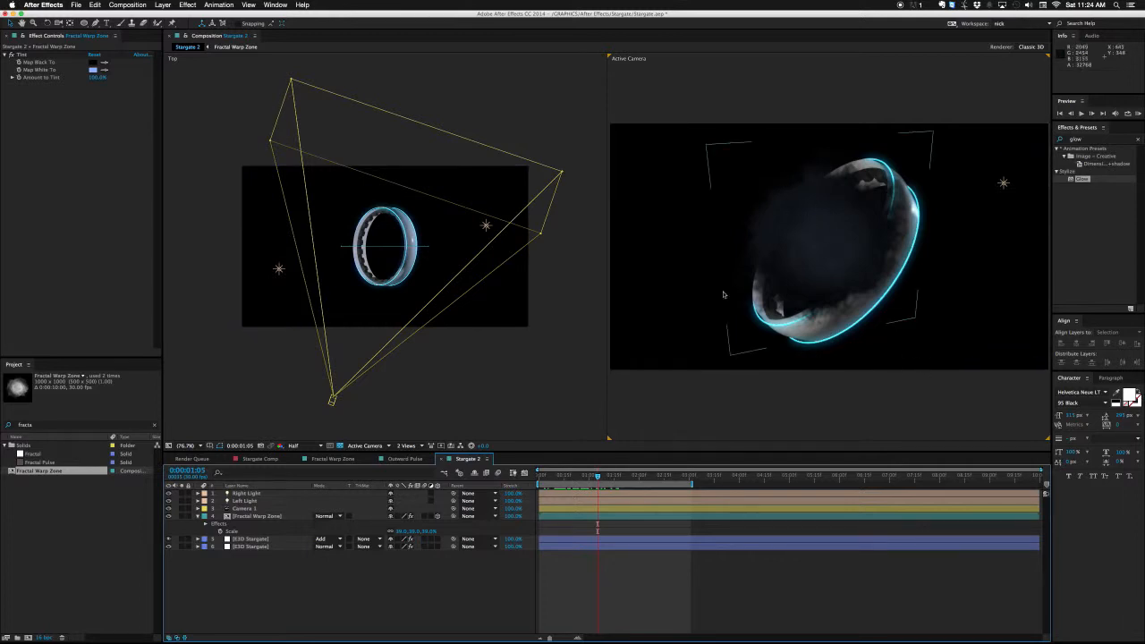
pyautogui.moveTo(597, 478); pyautogui.dragTo(556, 478)
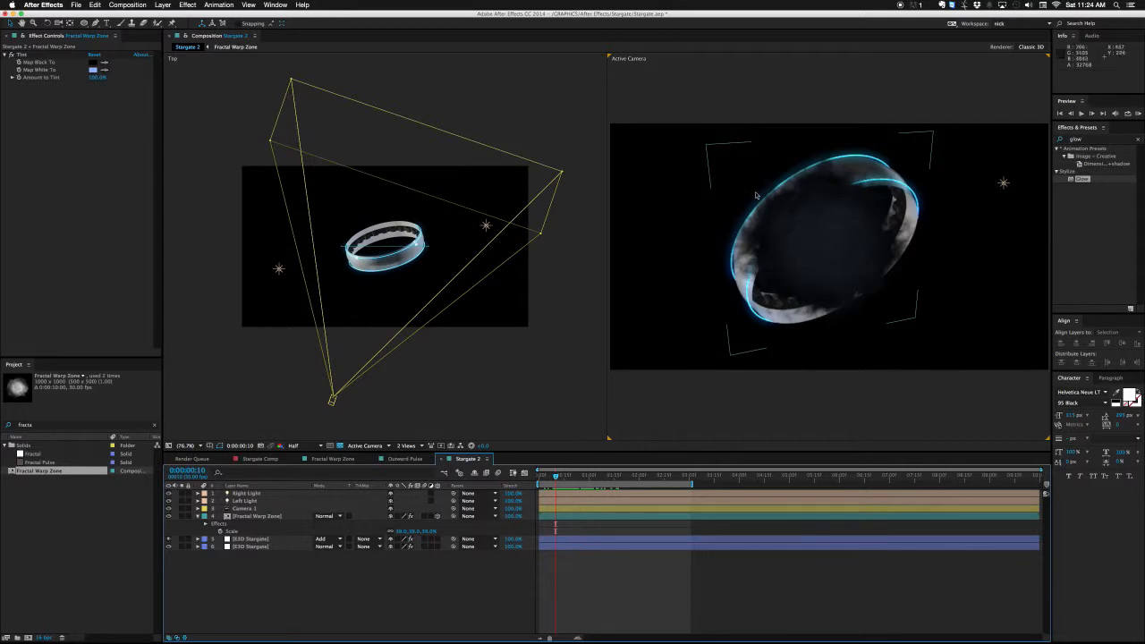
pyautogui.moveTo(557, 476); pyautogui.dragTo(560, 476)
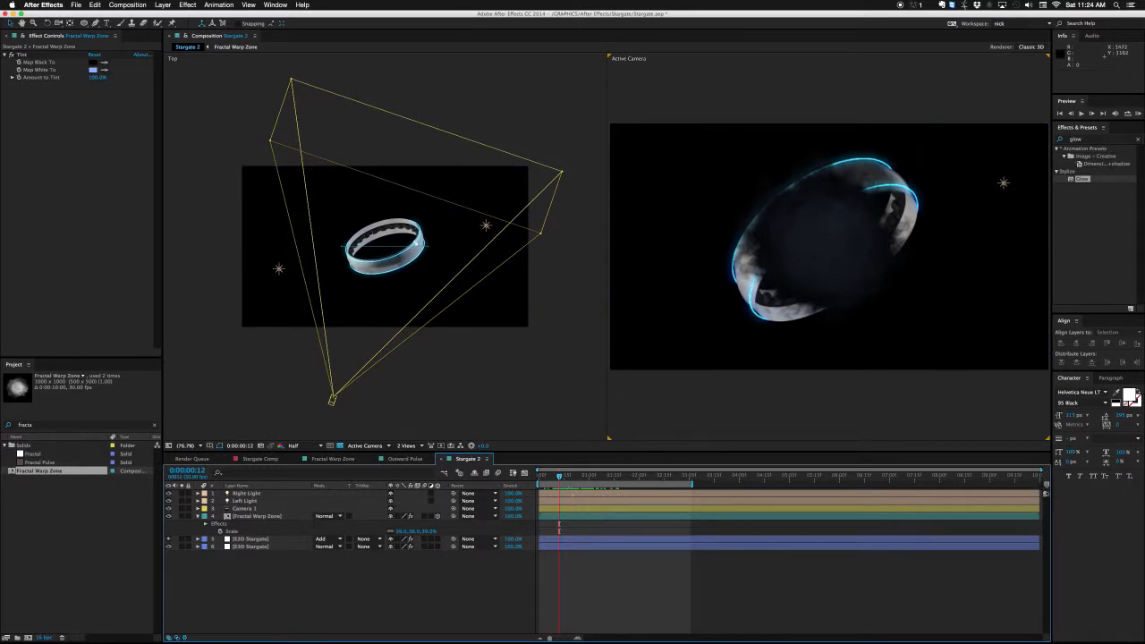
pyautogui.moveTo(560, 476); pyautogui.dragTo(560, 477)
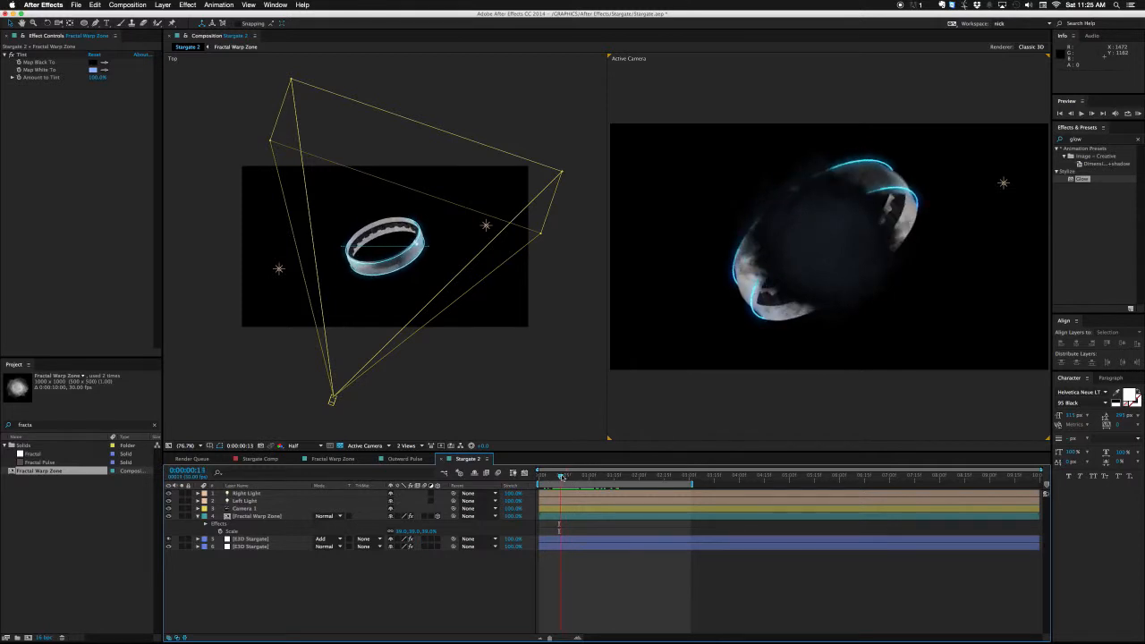
# Step: Turn off Accepts Lights in the Fractal Warp Zone layer's material options and check the warp at a slightly later frame
pyautogui.click(268, 516)
pyautogui.press('a')
pyautogui.press('a')
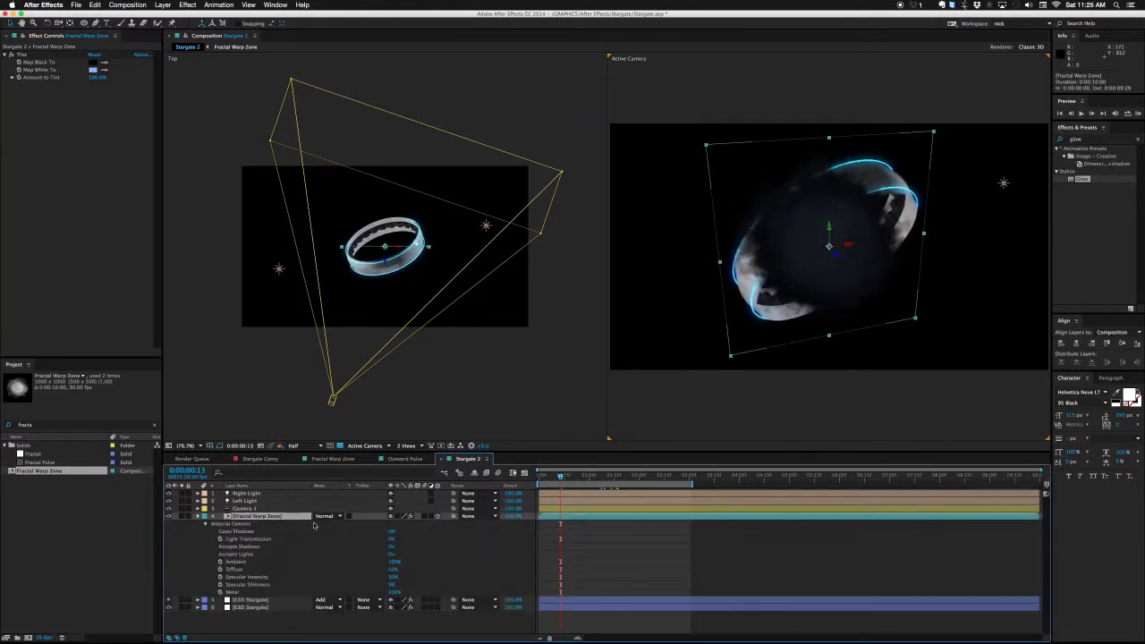
pyautogui.click(240, 554)
pyautogui.click(392, 555)
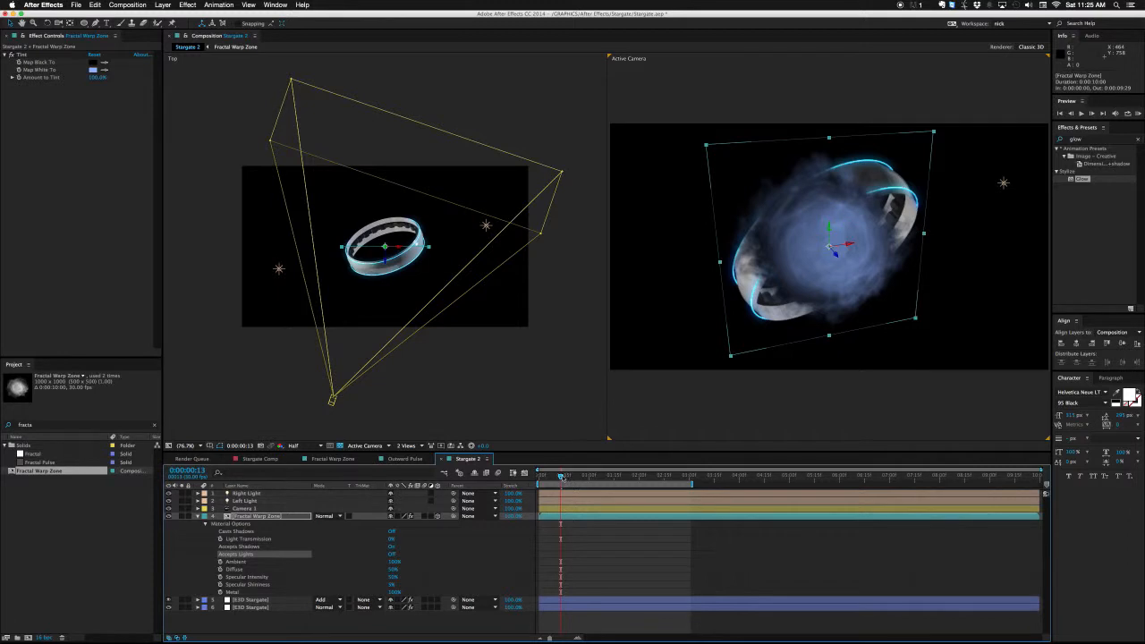
pyautogui.click(567, 477)
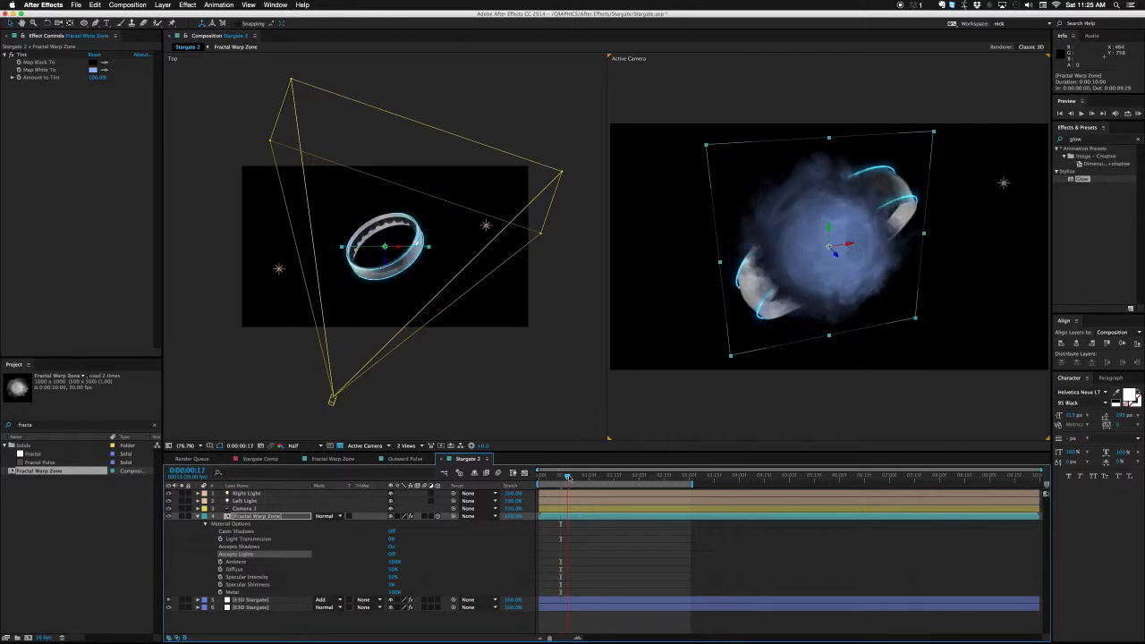
# Step: Duplicate the bottom full-render E3D Stargate layer and move the copy directly above the Fractal Warp Zone layer
pyautogui.click(199, 516)
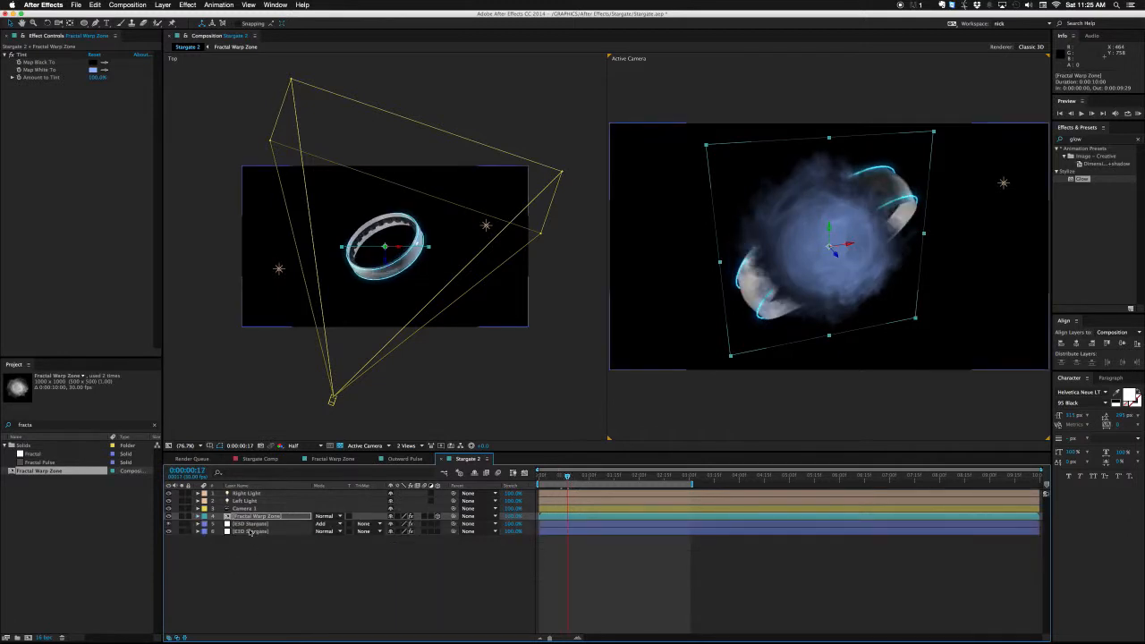
pyautogui.click(251, 531)
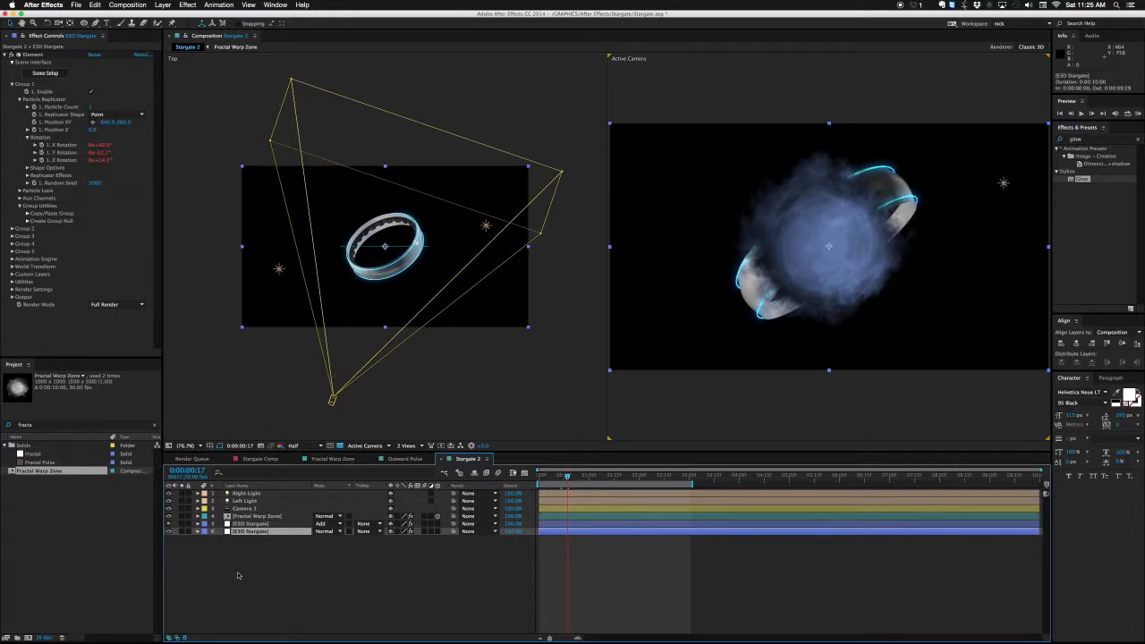
pyautogui.press('super+d')
pyautogui.press('super+]')
pyautogui.press('super+]')
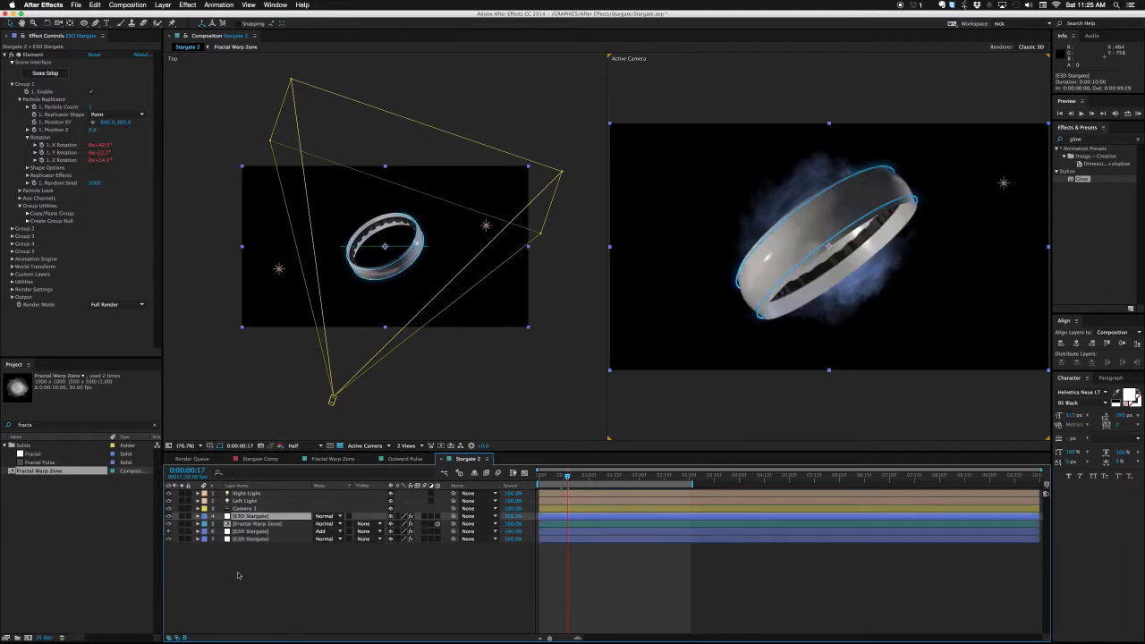
# Step: Rename the E3D Stargate copy above the warp layer as Zpass and the illumination-pass layer below the warp as Illumination
pyautogui.press('Return')
pyautogui.write('Zo')
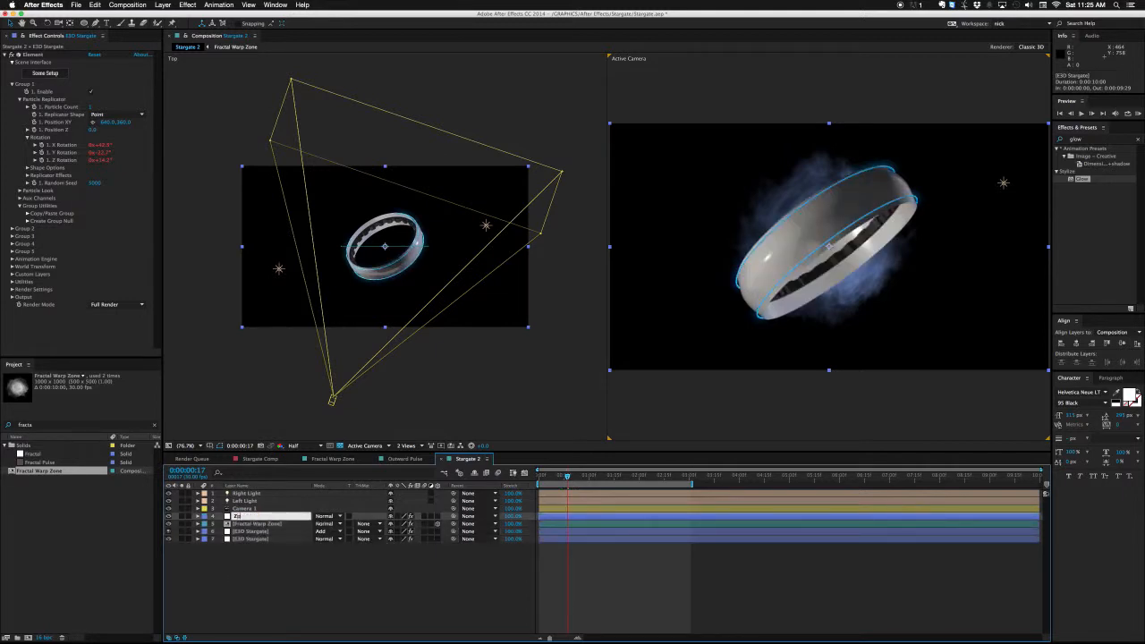
pyautogui.write('ass')
pyautogui.press('Return')
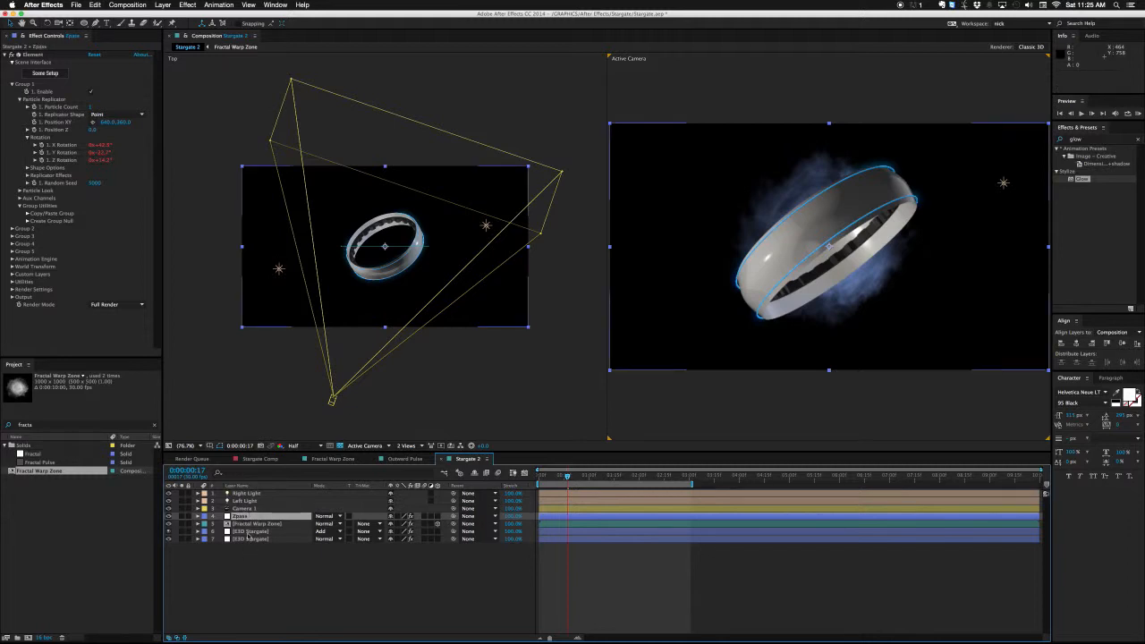
pyautogui.click(248, 532)
pyautogui.press('Return')
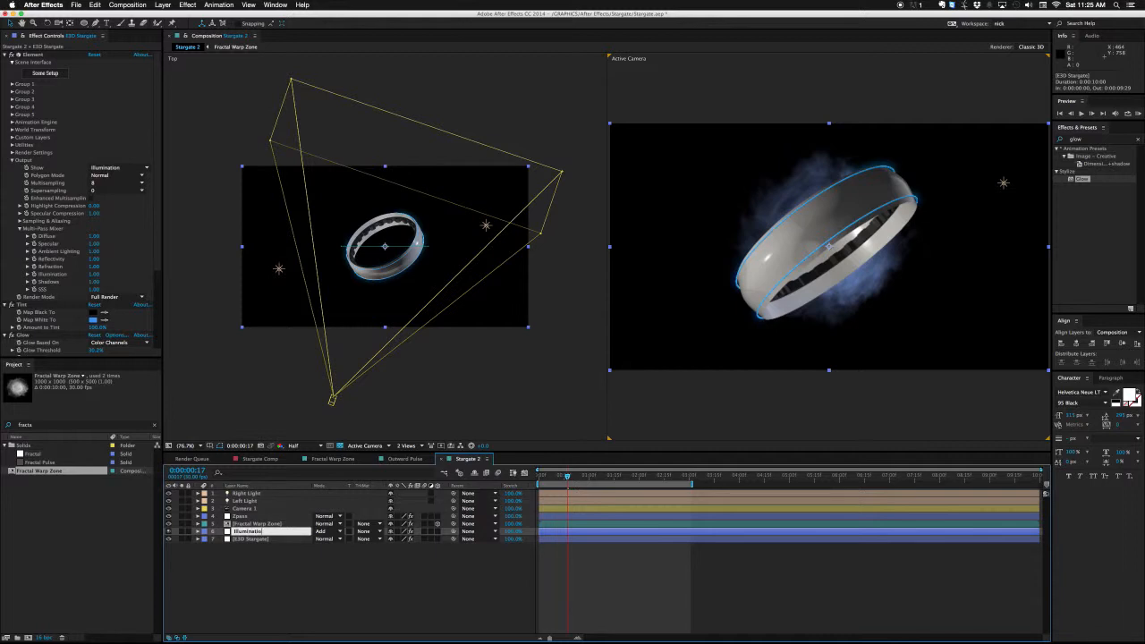
pyautogui.press('Return')
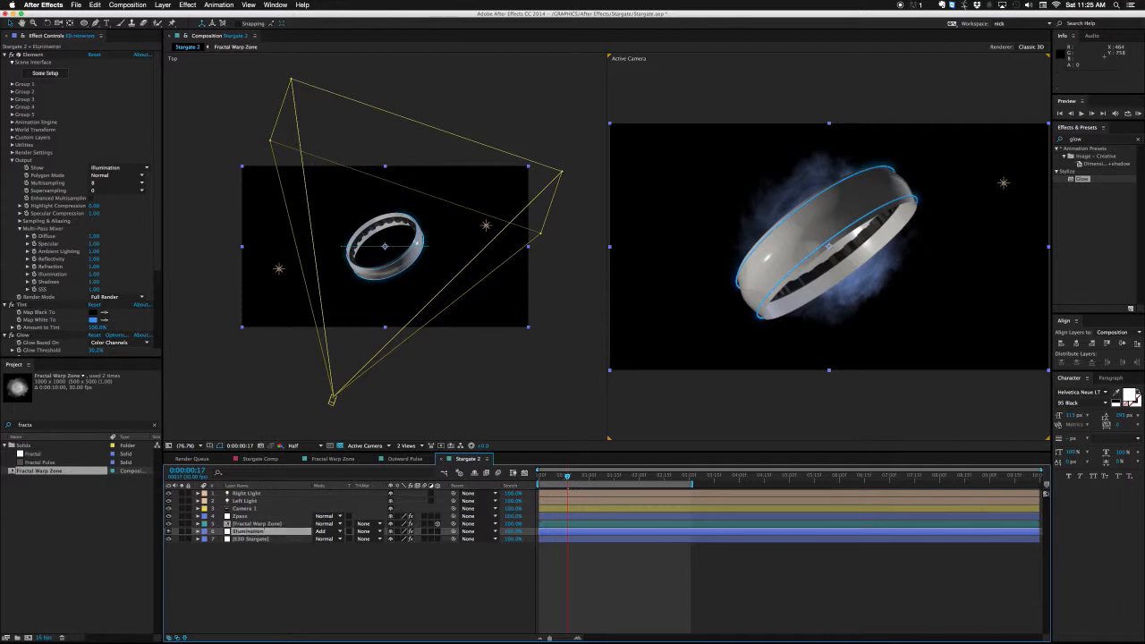
# Step: Change the Zpass layer's label colour to red
pyautogui.click(207, 517)
pyautogui.click(207, 518)
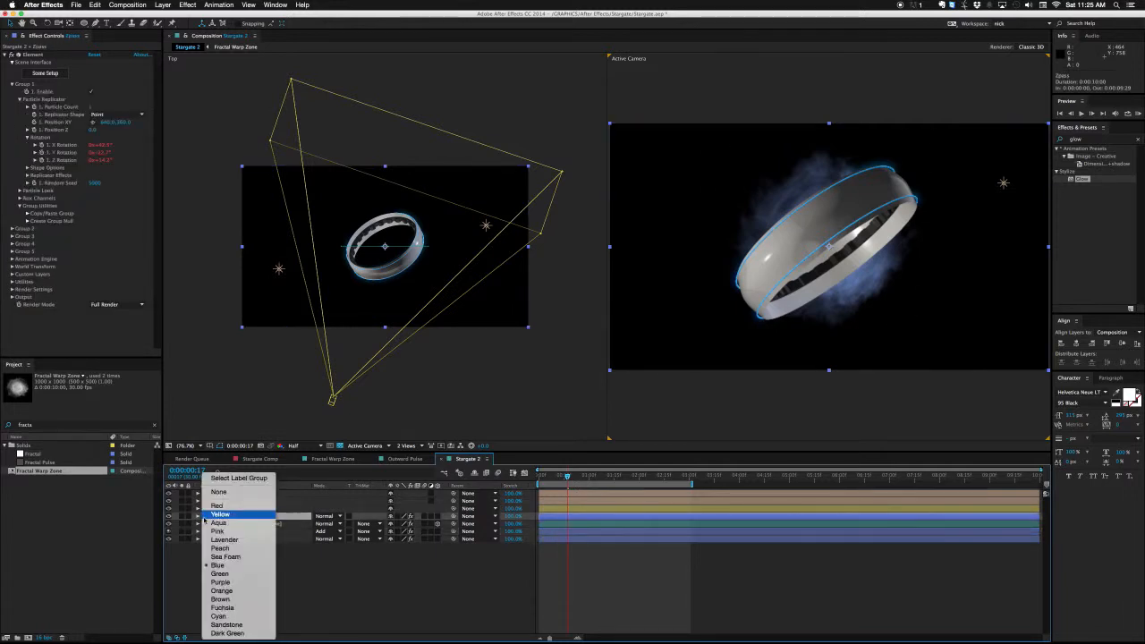
pyautogui.click(205, 509)
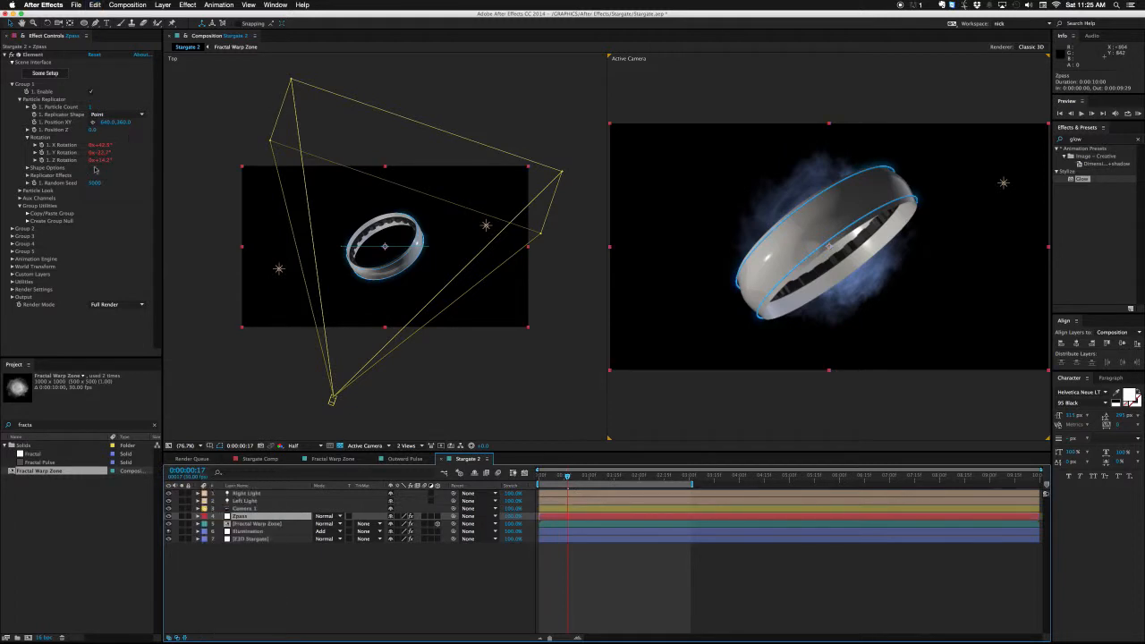
# Step: Set the Zpass layer's Element output to show Z Depth and check the ring's depth shading at several frames
pyautogui.click(12, 297)
pyautogui.scroll(-4, 71, 260)
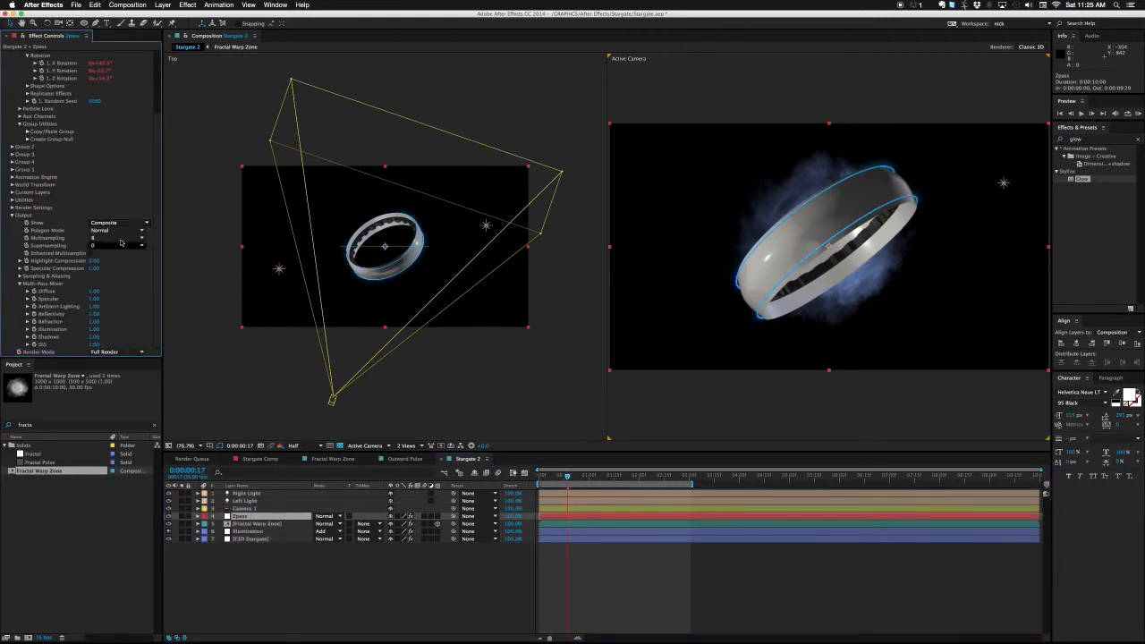
pyautogui.click(113, 222)
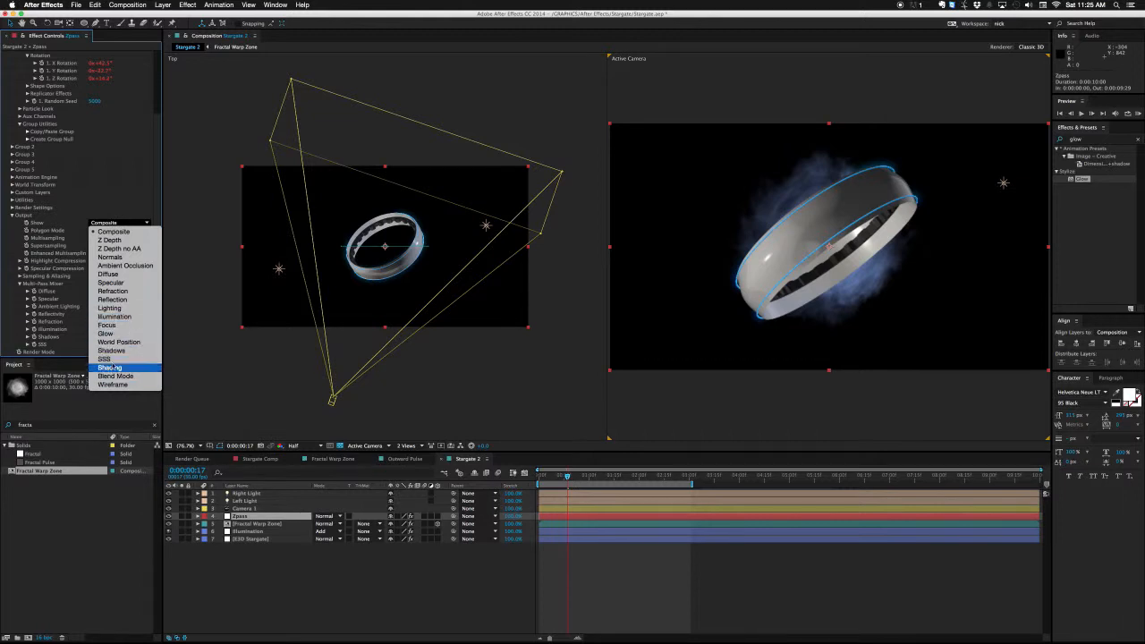
pyautogui.click(121, 240)
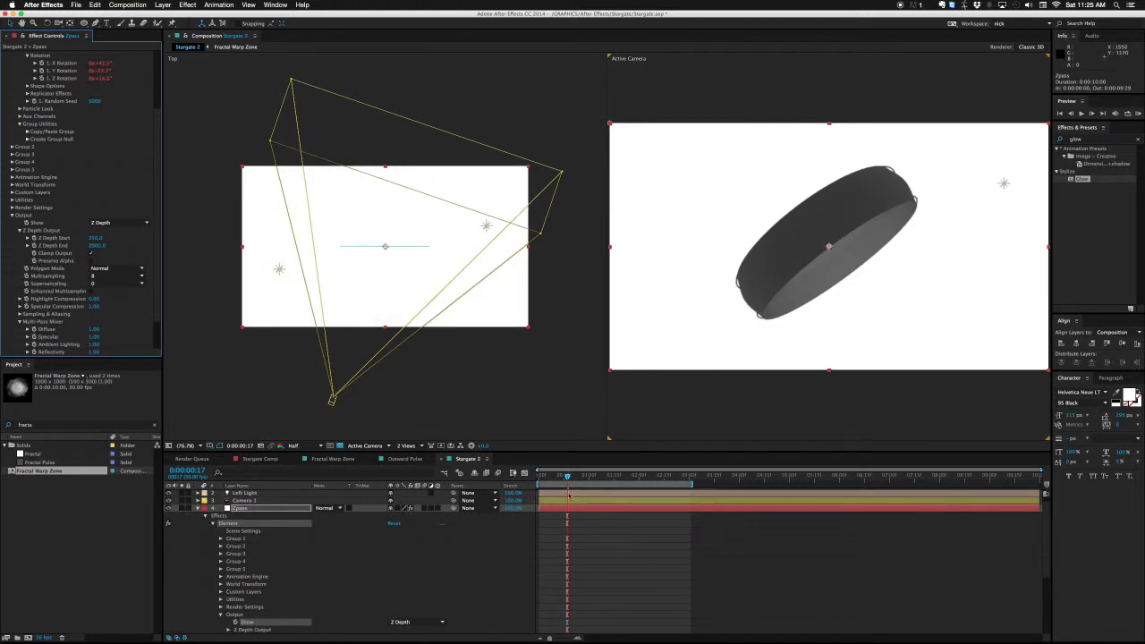
pyautogui.moveTo(567, 477); pyautogui.dragTo(597, 477)
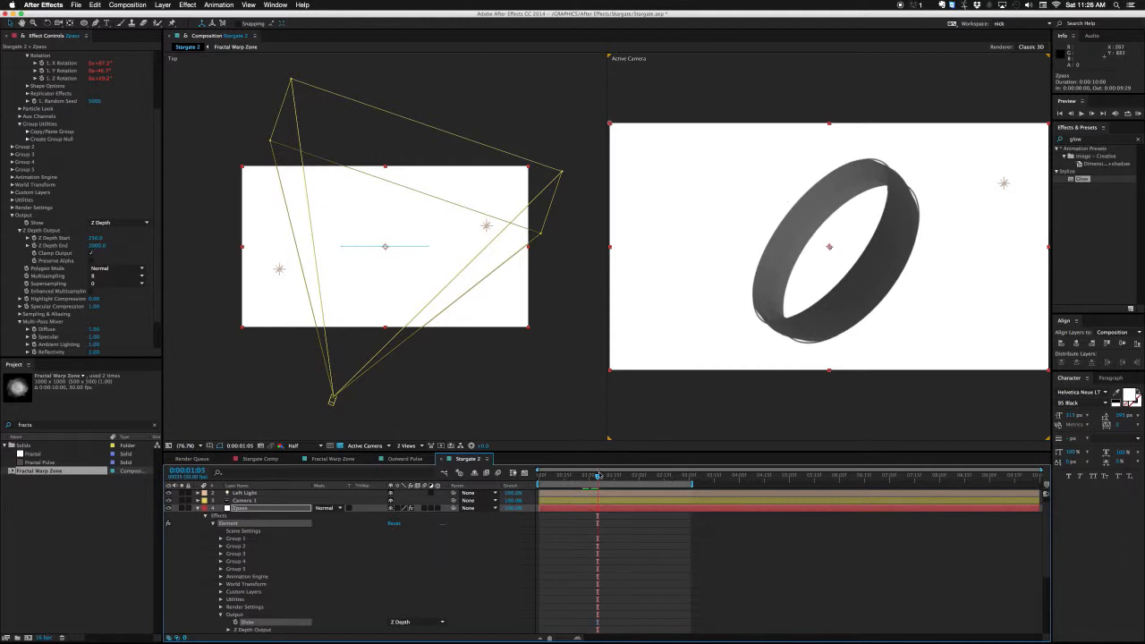
pyautogui.moveTo(602, 477); pyautogui.dragTo(565, 477)
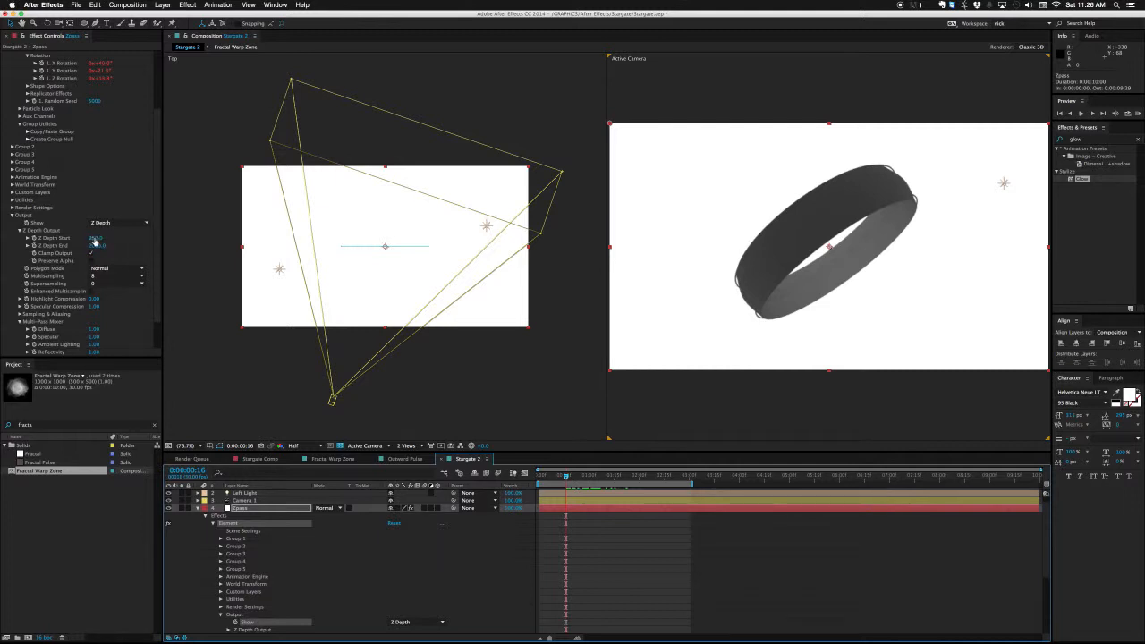
# Step: Set the Zpass layer's Z Depth Start to 640 and Z Depth End to 820, and check the depth pass at other frames
pyautogui.moveTo(95, 239); pyautogui.dragTo(100, 237)
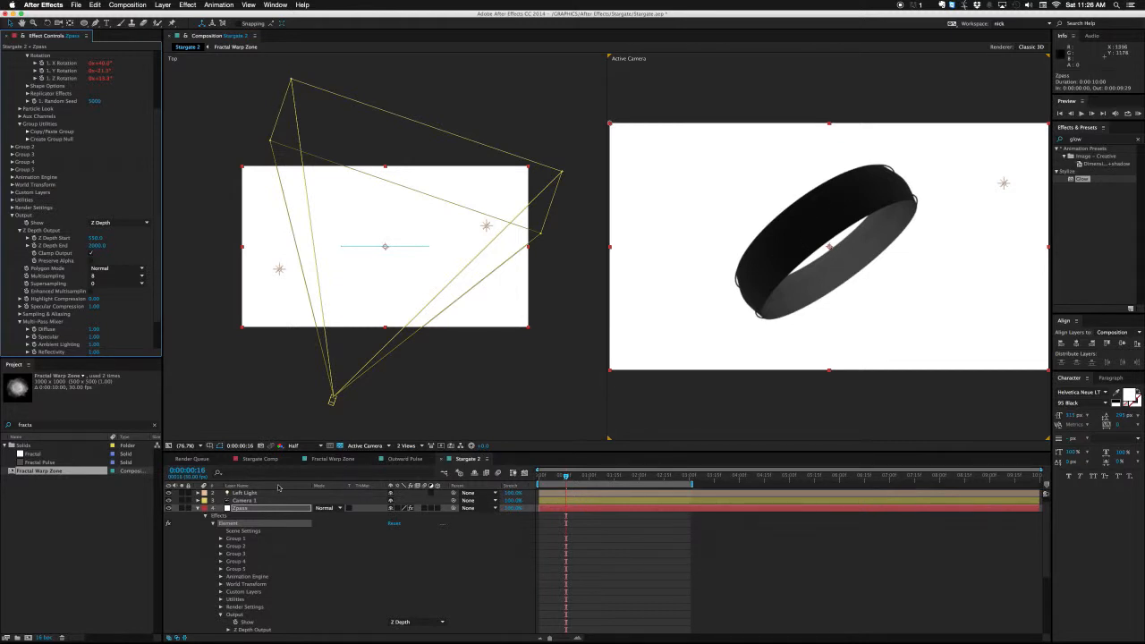
pyautogui.click(197, 508)
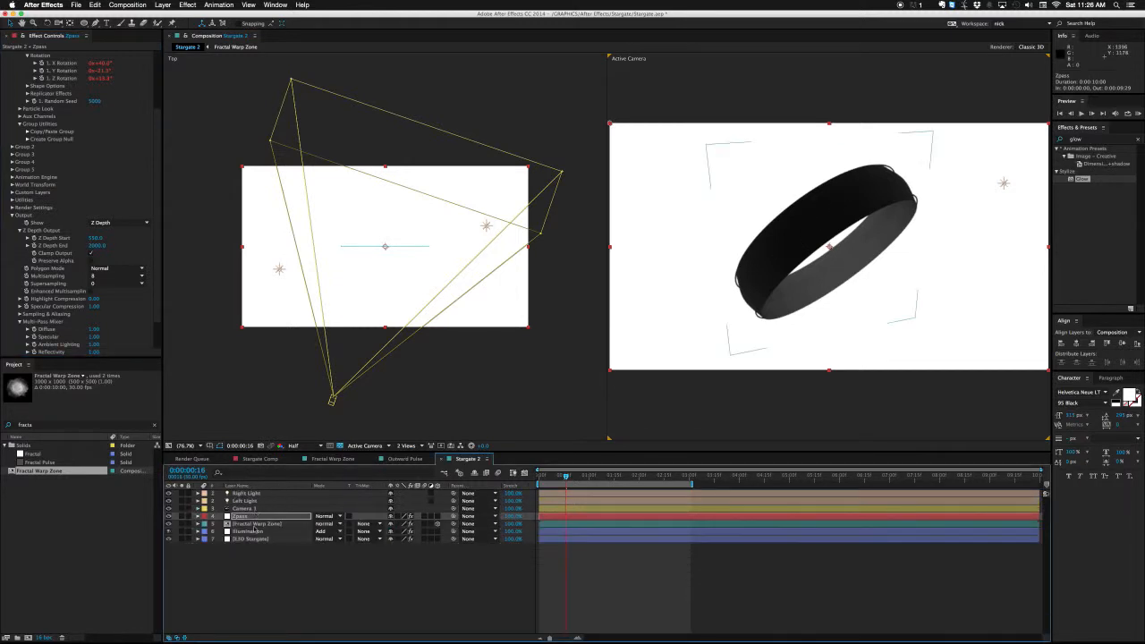
pyautogui.click(255, 524)
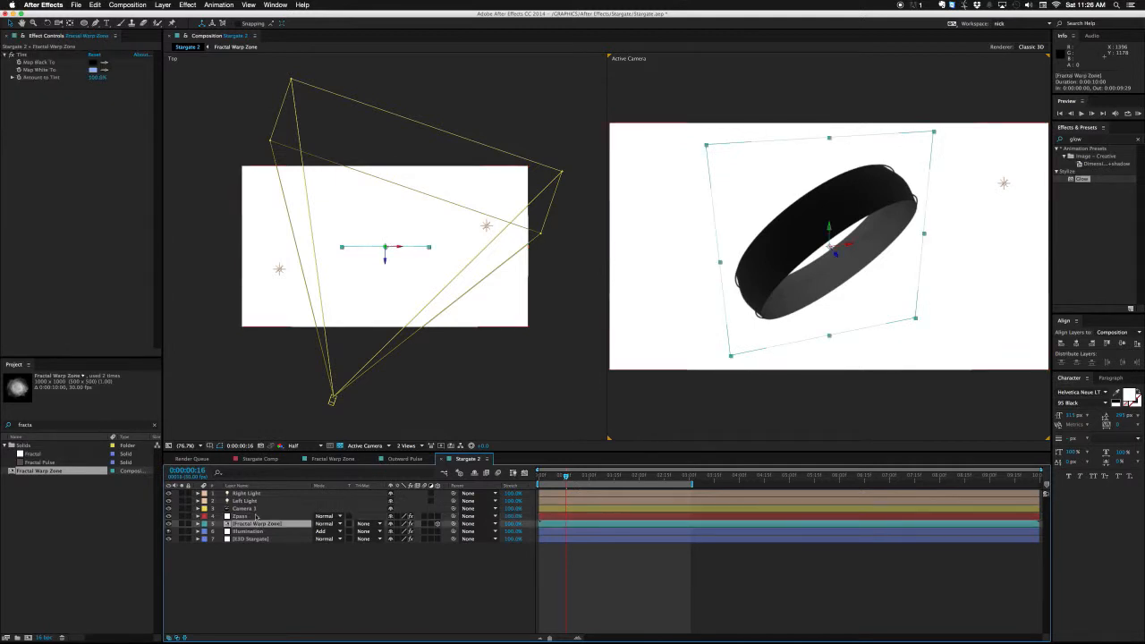
pyautogui.click(240, 516)
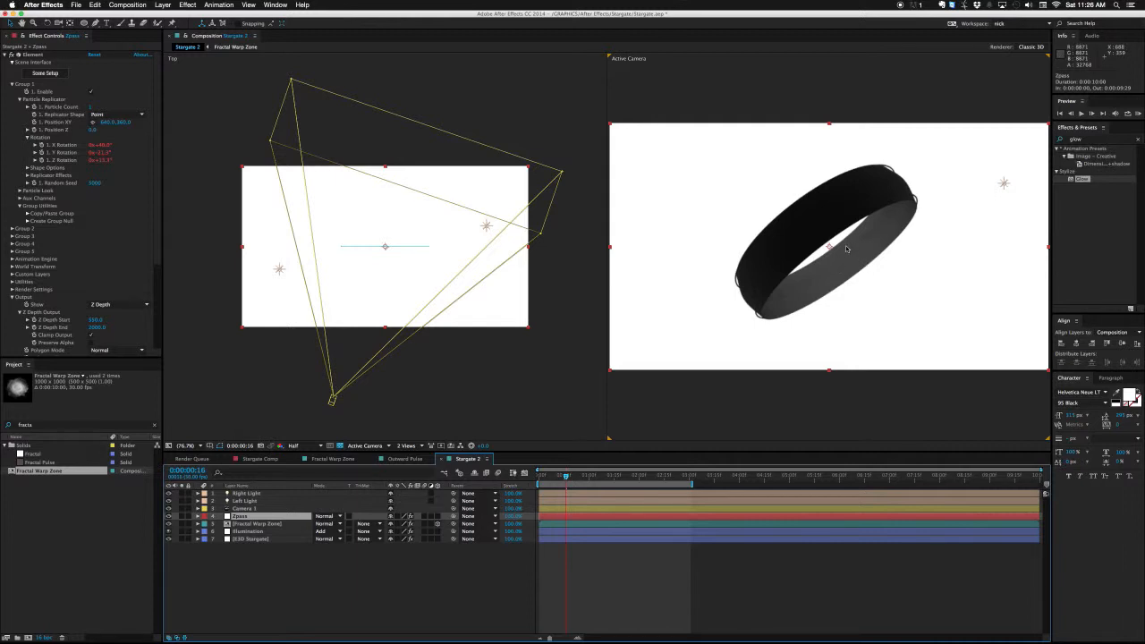
pyautogui.click(198, 517)
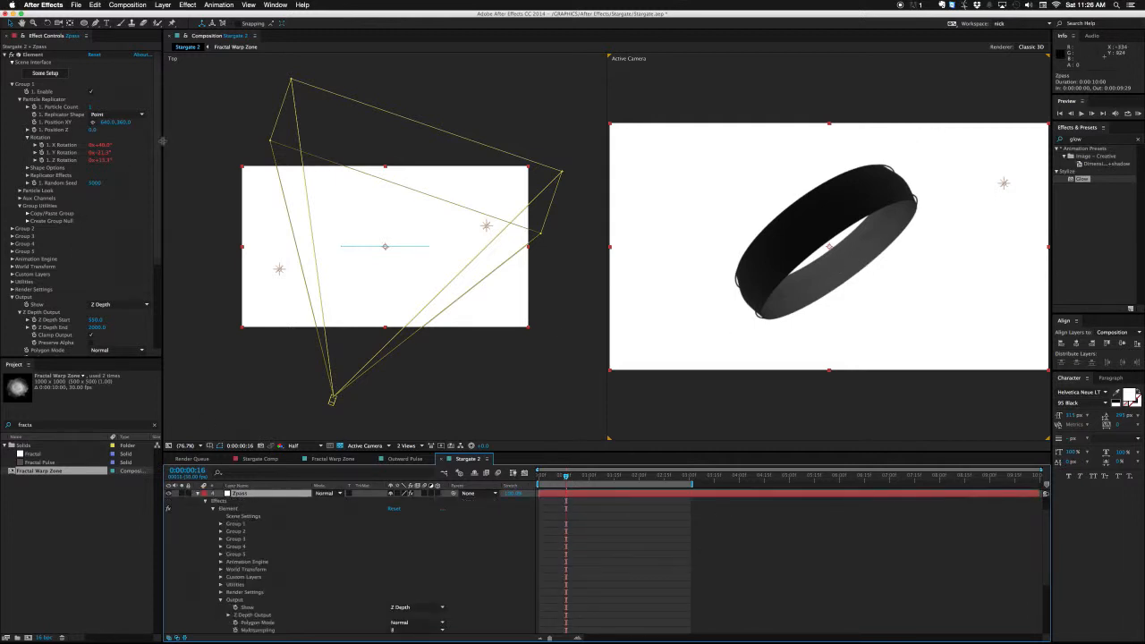
pyautogui.scroll(-5, 150, 259)
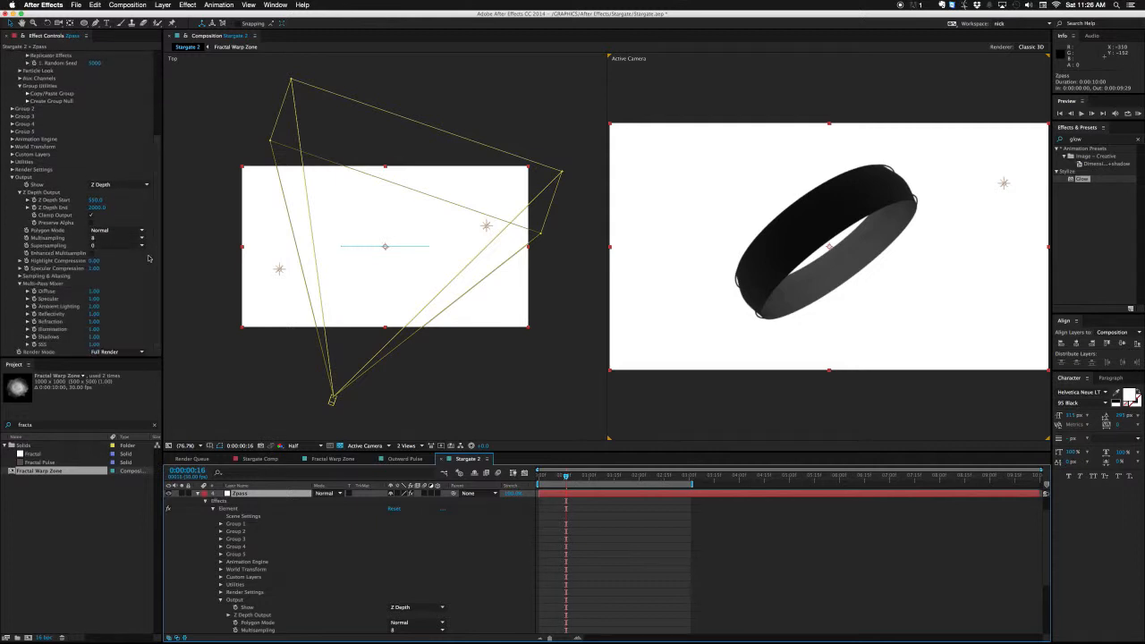
pyautogui.moveTo(99, 211); pyautogui.dragTo(54, 213)
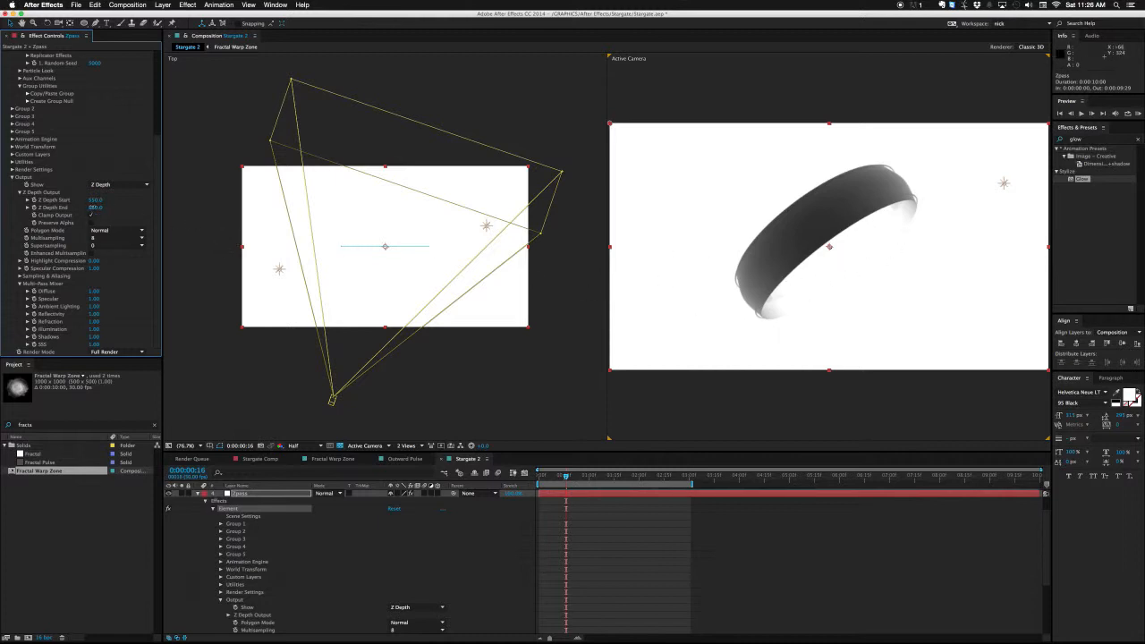
pyautogui.moveTo(93, 208); pyautogui.dragTo(97, 199)
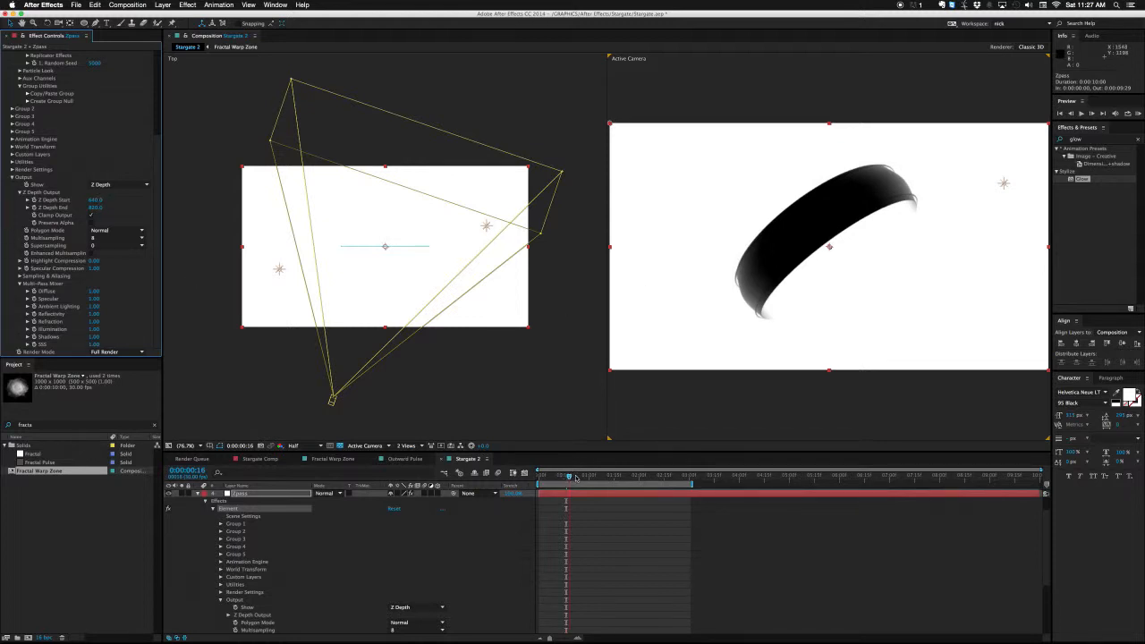
pyautogui.moveTo(576, 478); pyautogui.dragTo(608, 476)
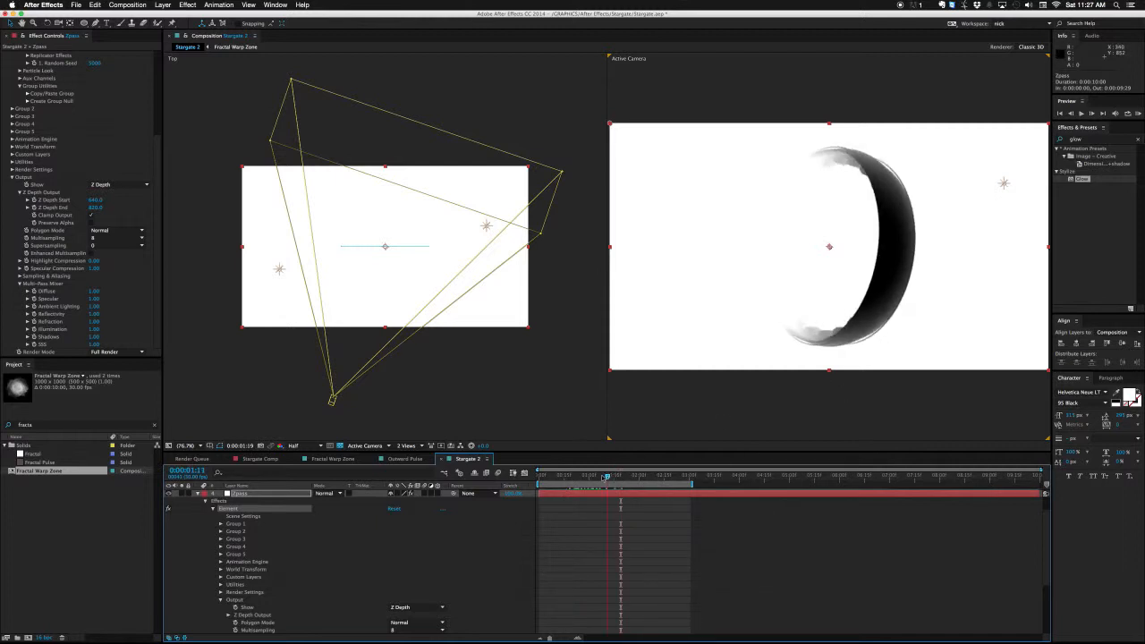
pyautogui.click(198, 494)
# Step: Set the Fractal Warp Zone layer's track matte to Luma Matte "Zpass" and check the warp inside the ring at an earlier frame
pyautogui.click(241, 525)
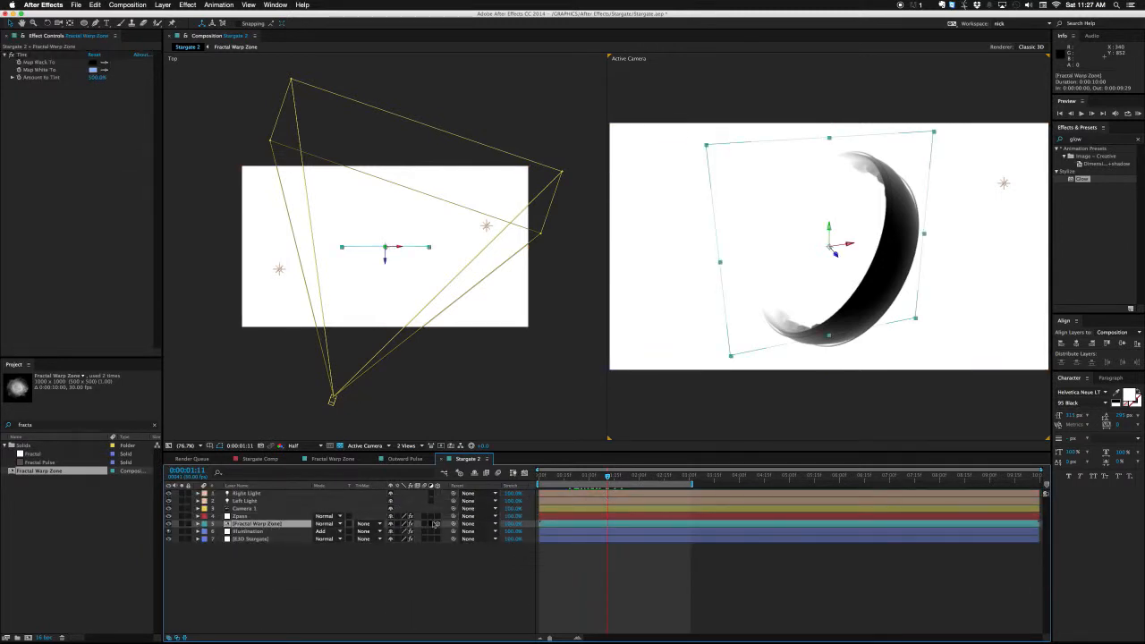
pyautogui.click(373, 524)
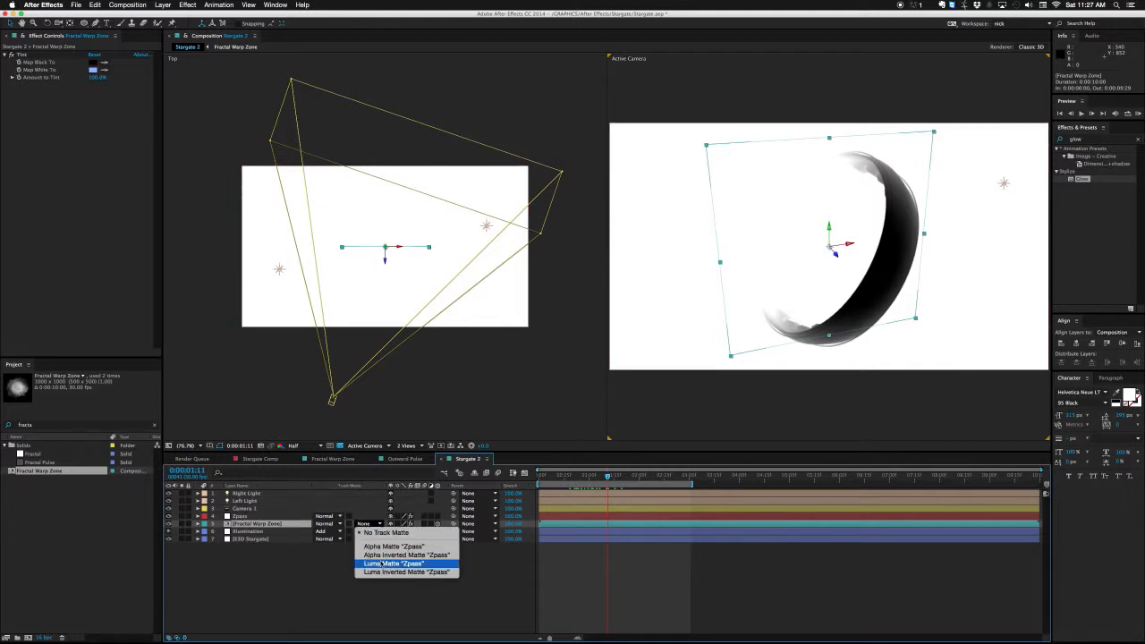
pyautogui.click(383, 565)
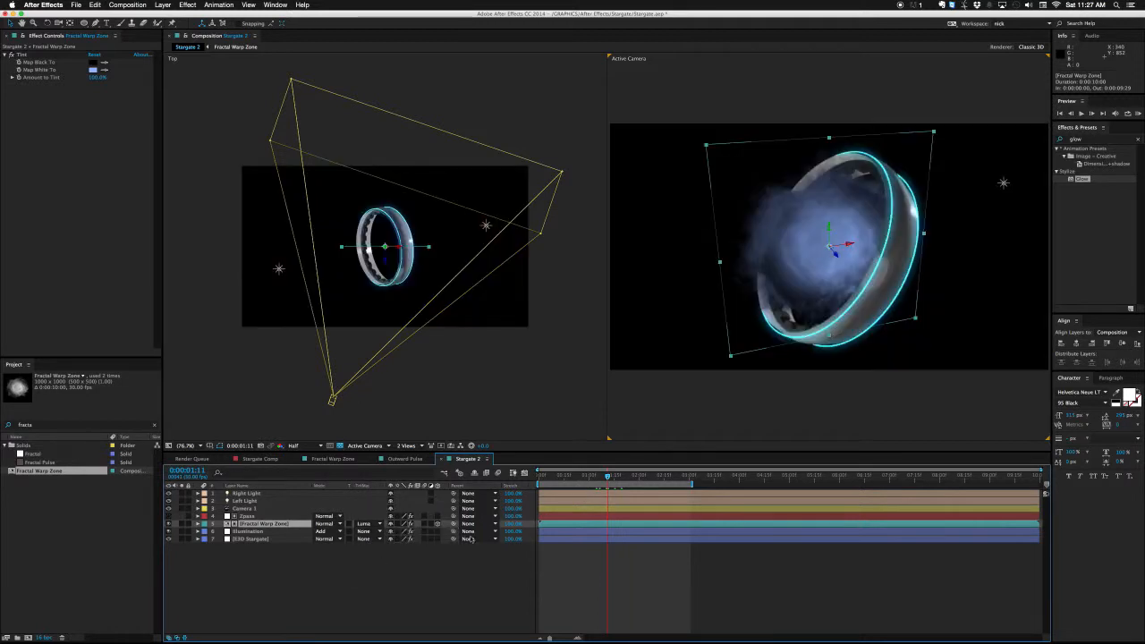
pyautogui.moveTo(608, 479); pyautogui.dragTo(565, 476)
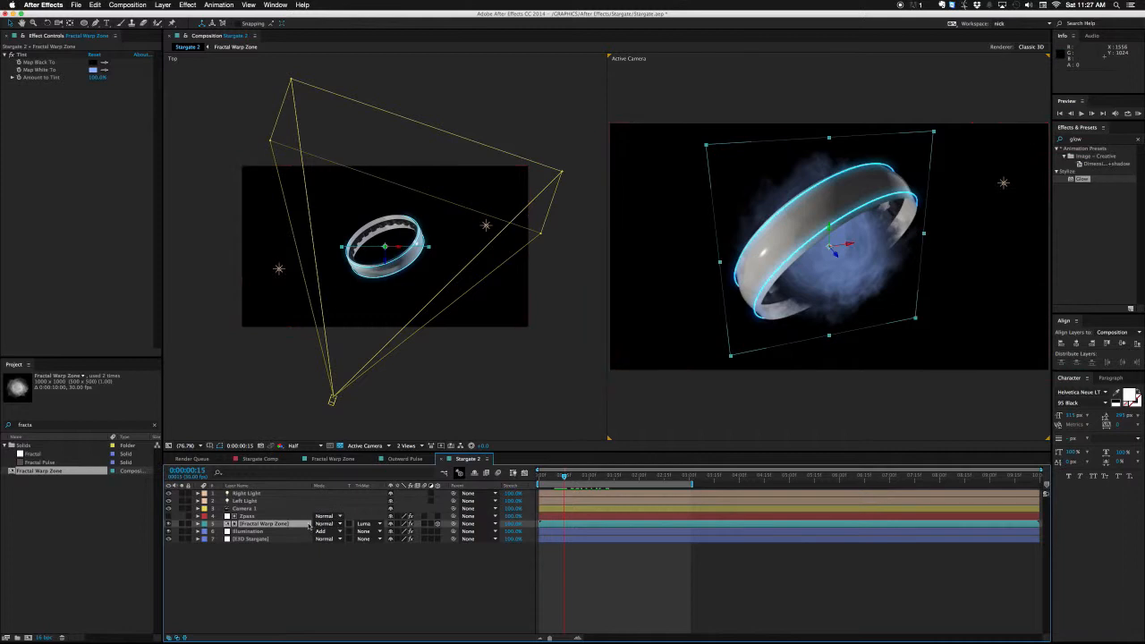
# Step: Scale the Fractal Warp Zone layer to 32%, set its blending mode to Add, and check it at a later frame
pyautogui.press('s')
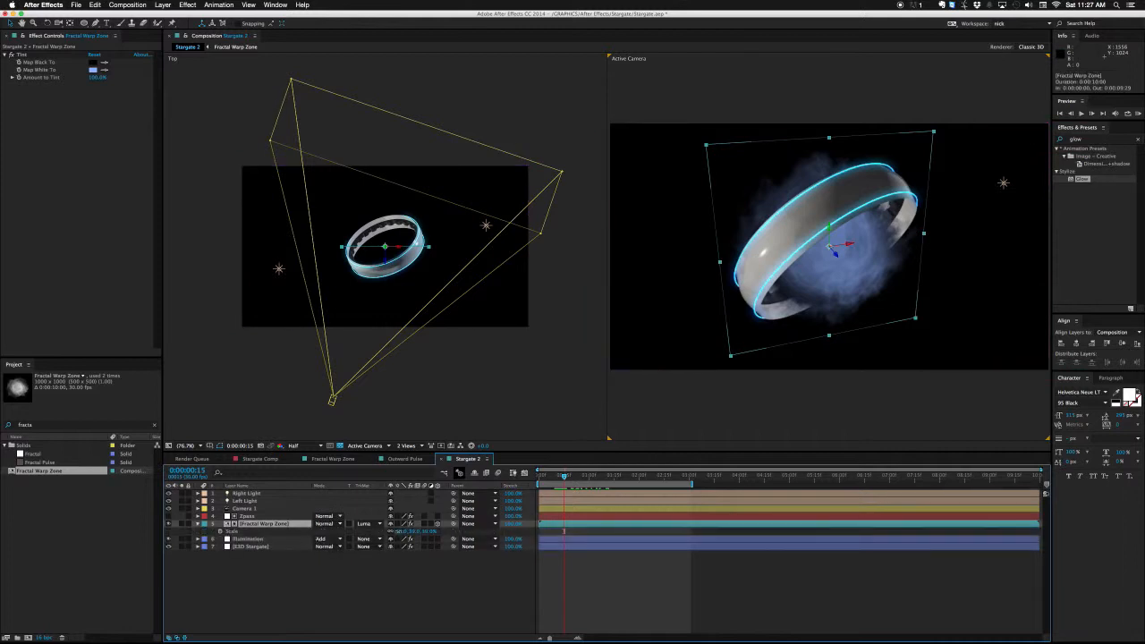
pyautogui.moveTo(391, 532); pyautogui.dragTo(388, 531)
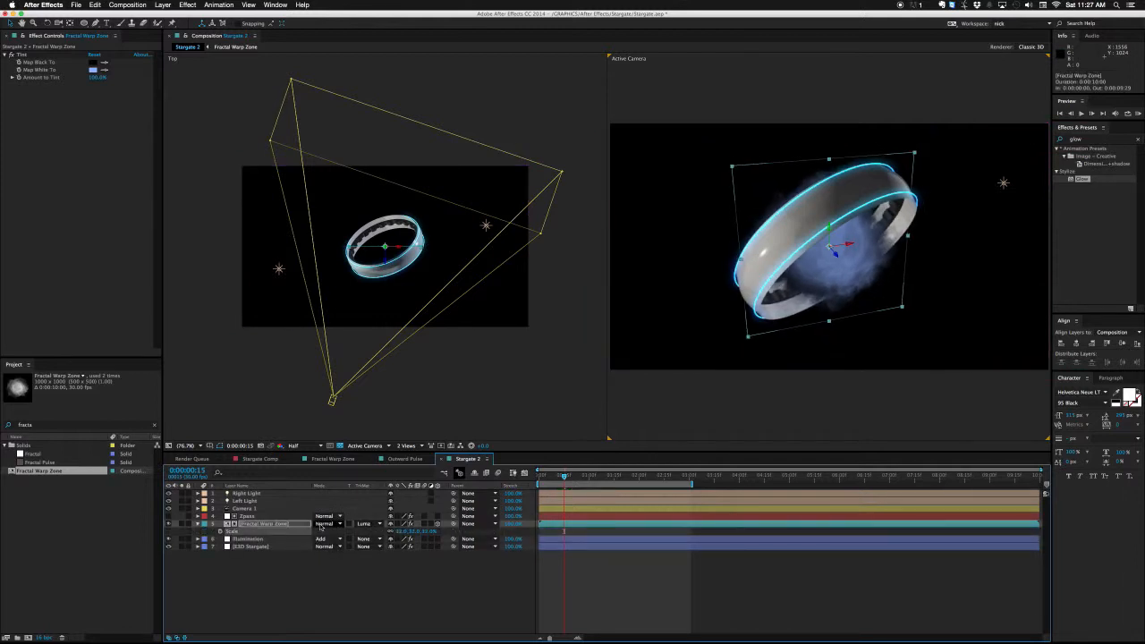
pyautogui.click(326, 523)
pyautogui.click(329, 369)
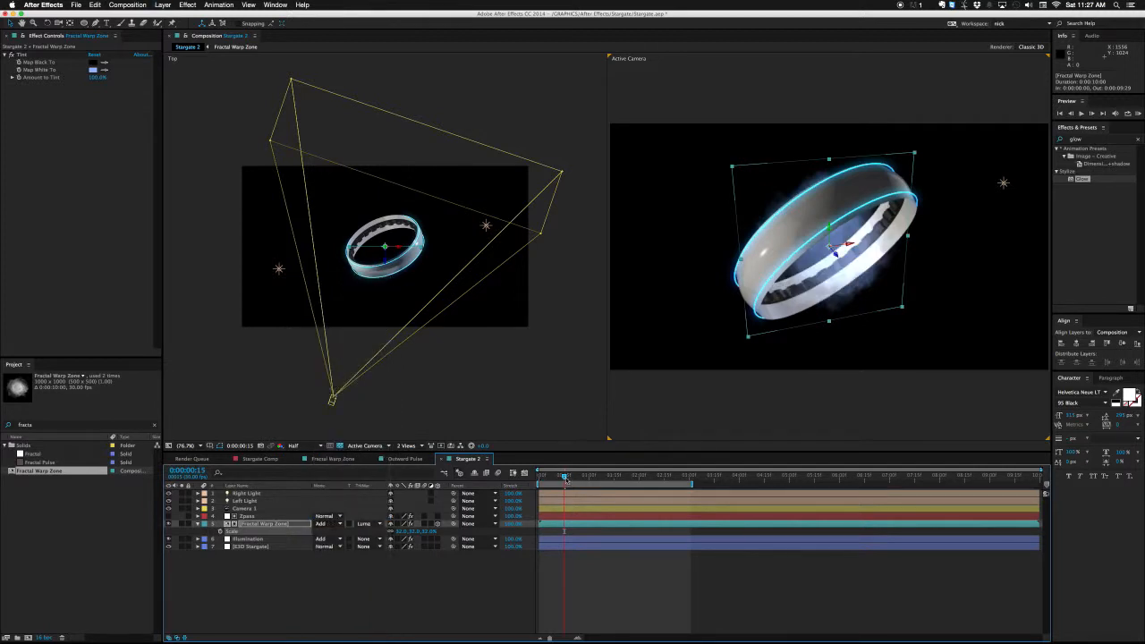
pyautogui.moveTo(566, 479); pyautogui.dragTo(589, 480)
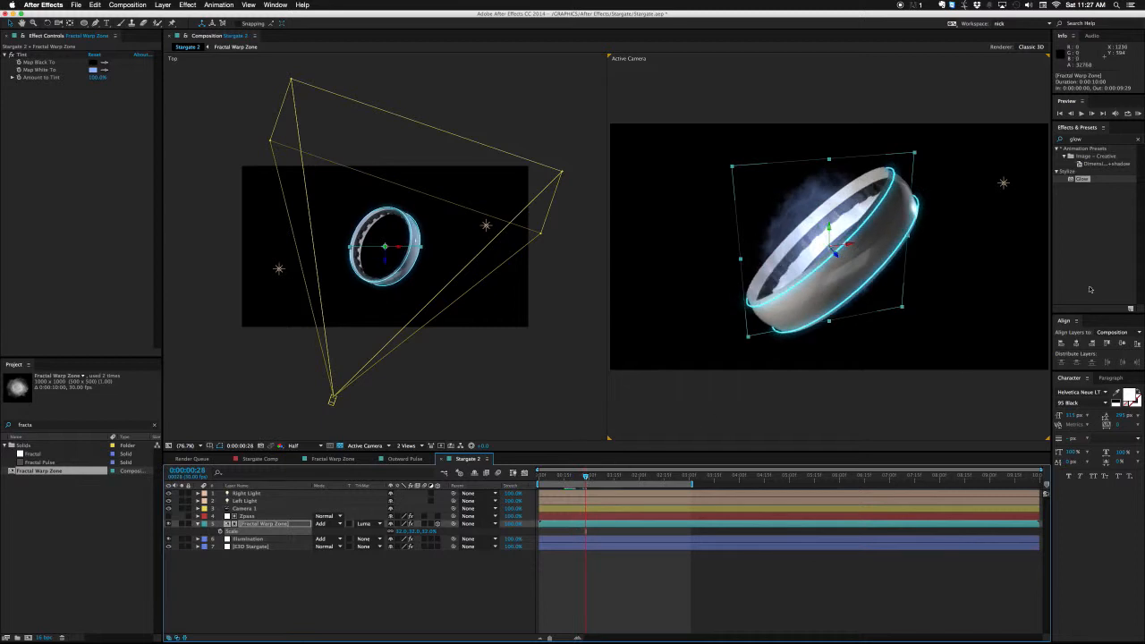
# Step: Apply Glow to the Fractal Warp Zone layer with threshold about 35% and radius about 70, and check it at several frames
pyautogui.doubleClick(1082, 179)
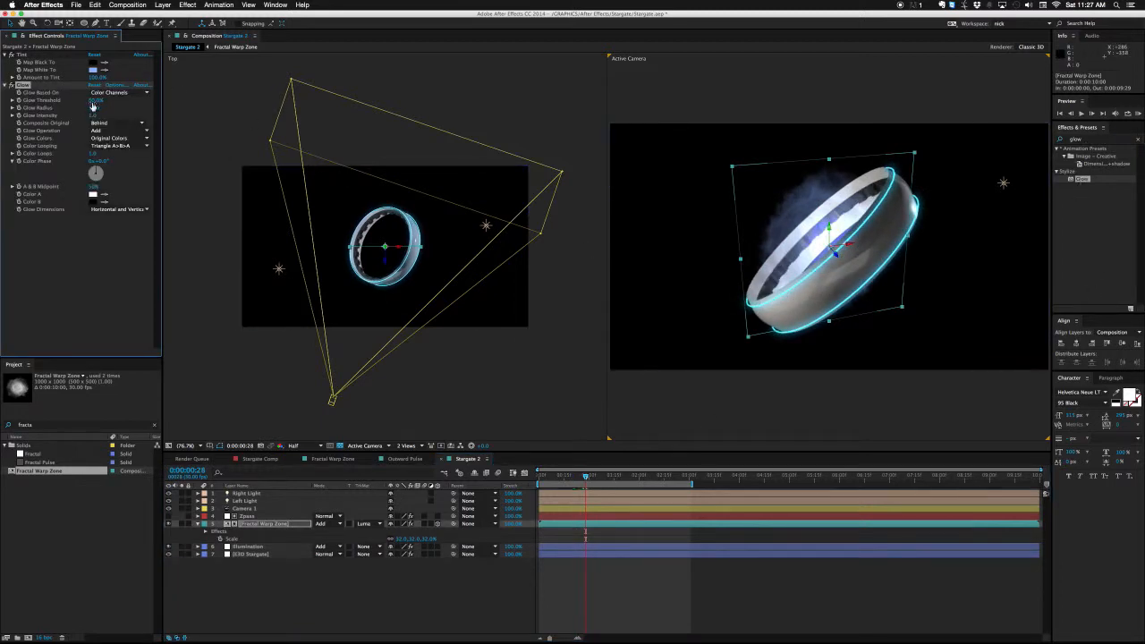
pyautogui.moveTo(96, 101); pyautogui.dragTo(120, 104)
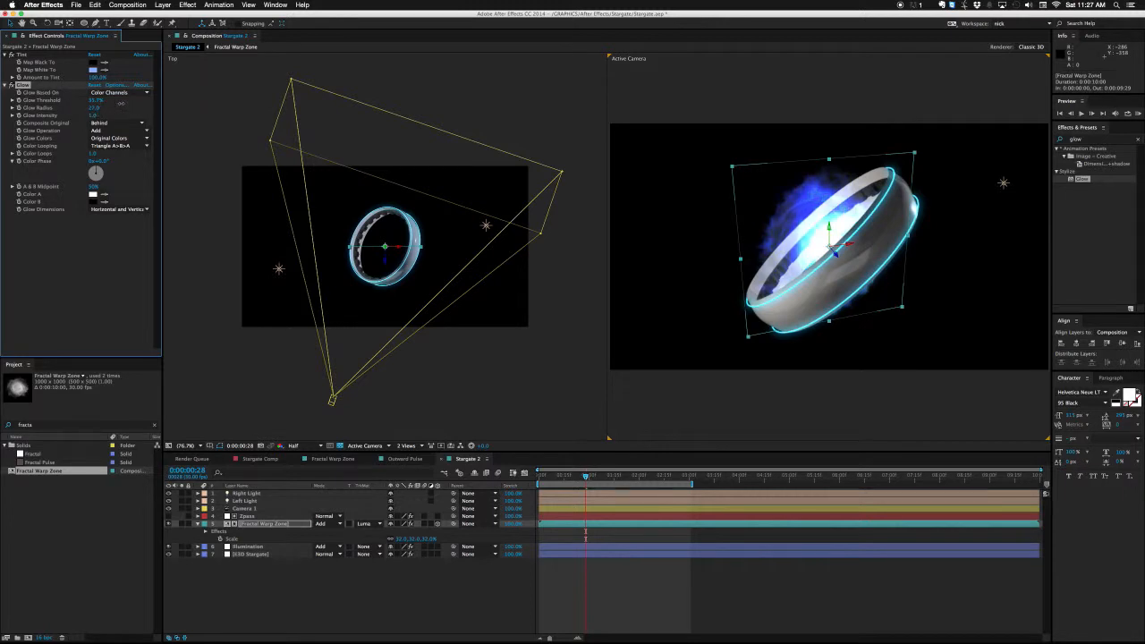
pyautogui.click(94, 108)
pyautogui.moveTo(574, 480); pyautogui.dragTo(598, 481)
pyautogui.moveTo(598, 478); pyautogui.dragTo(606, 478)
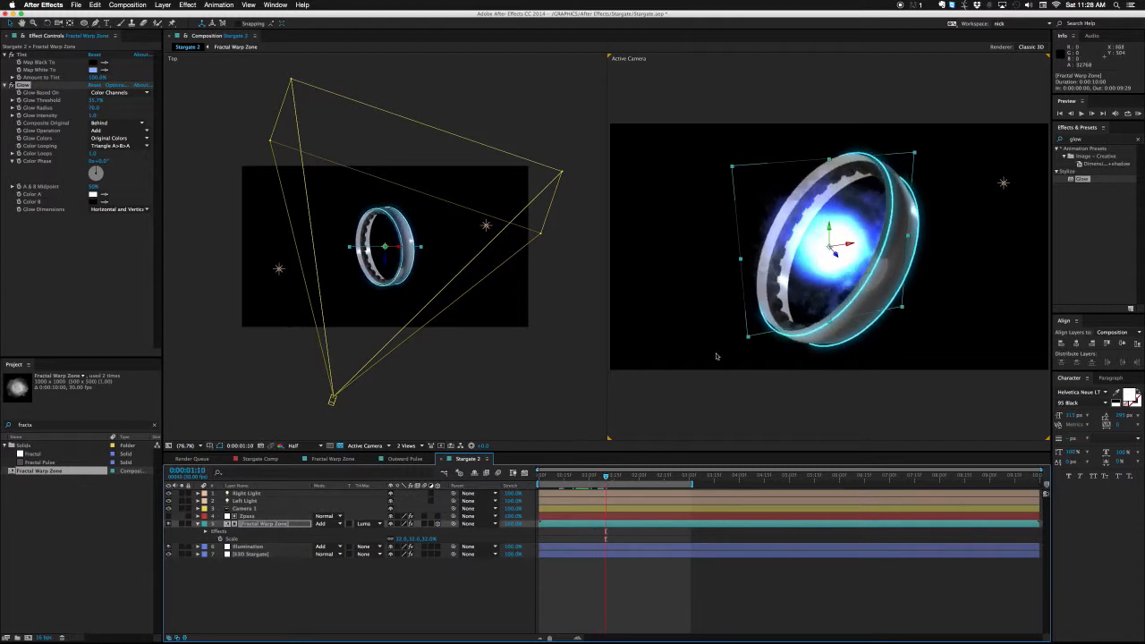
pyautogui.moveTo(606, 478); pyautogui.dragTo(566, 480)
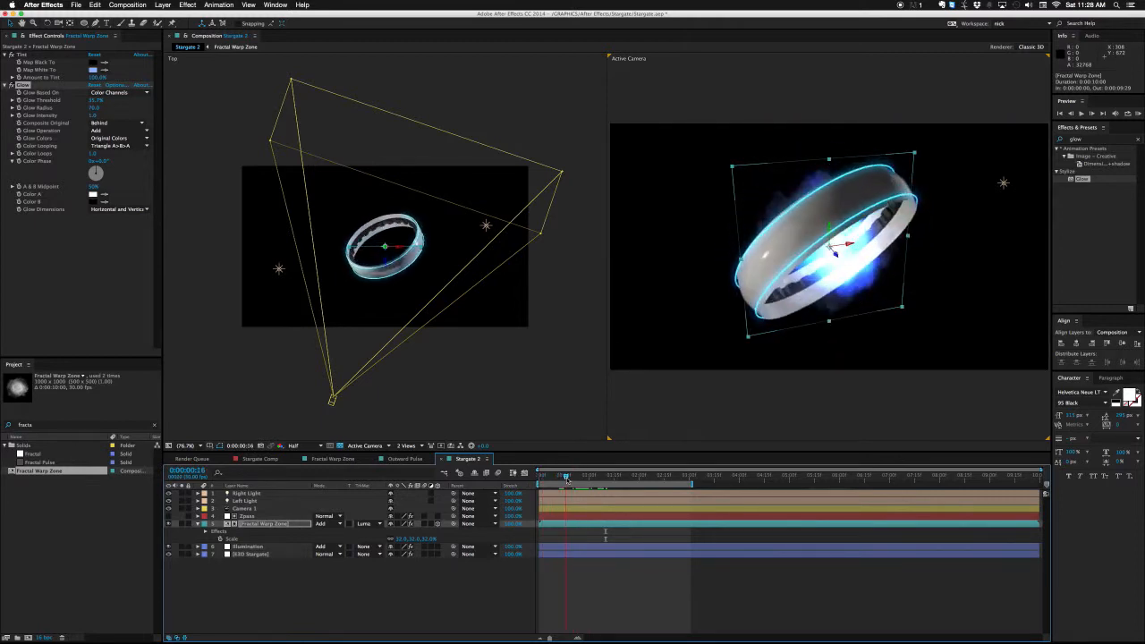
# Step: Solo the Illumination layer, switch to QuickTime Player and scrub Stargate 2.mp4 back to study the ring's glowing edges for reference
pyautogui.click(248, 546)
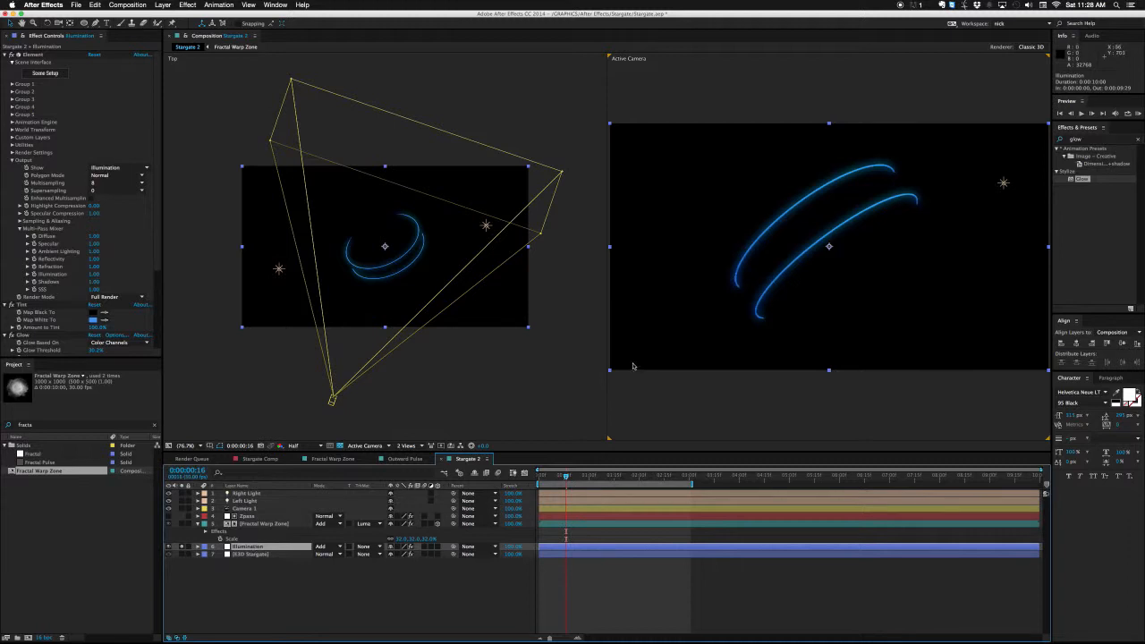
pyautogui.press('super+Tab')
pyautogui.moveTo(375, 333)
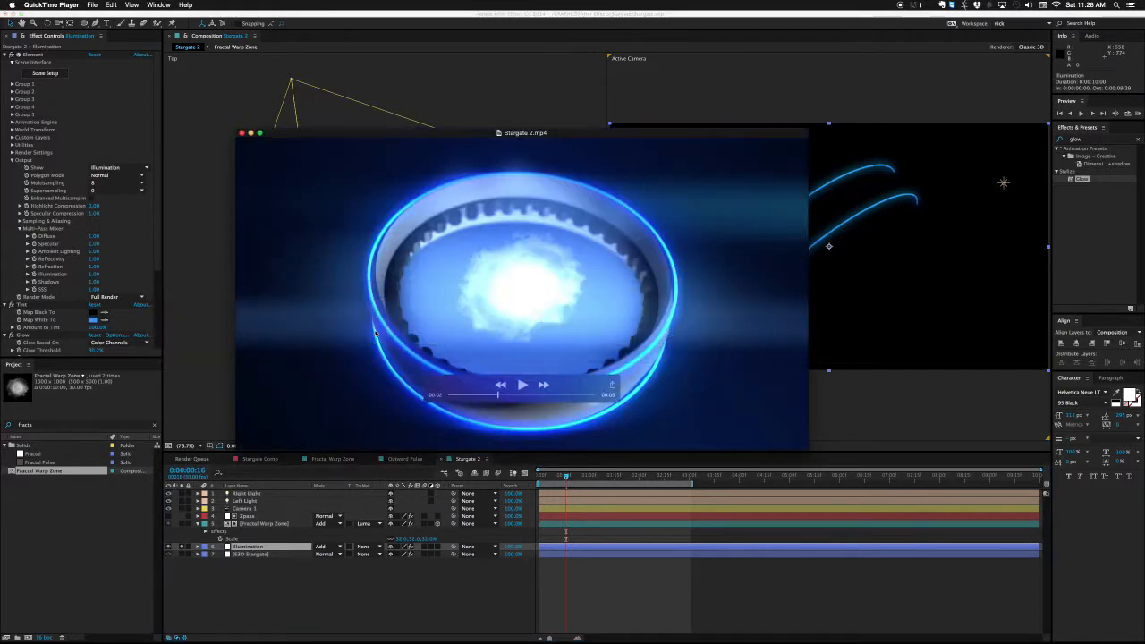
pyautogui.moveTo(499, 394); pyautogui.dragTo(473, 394)
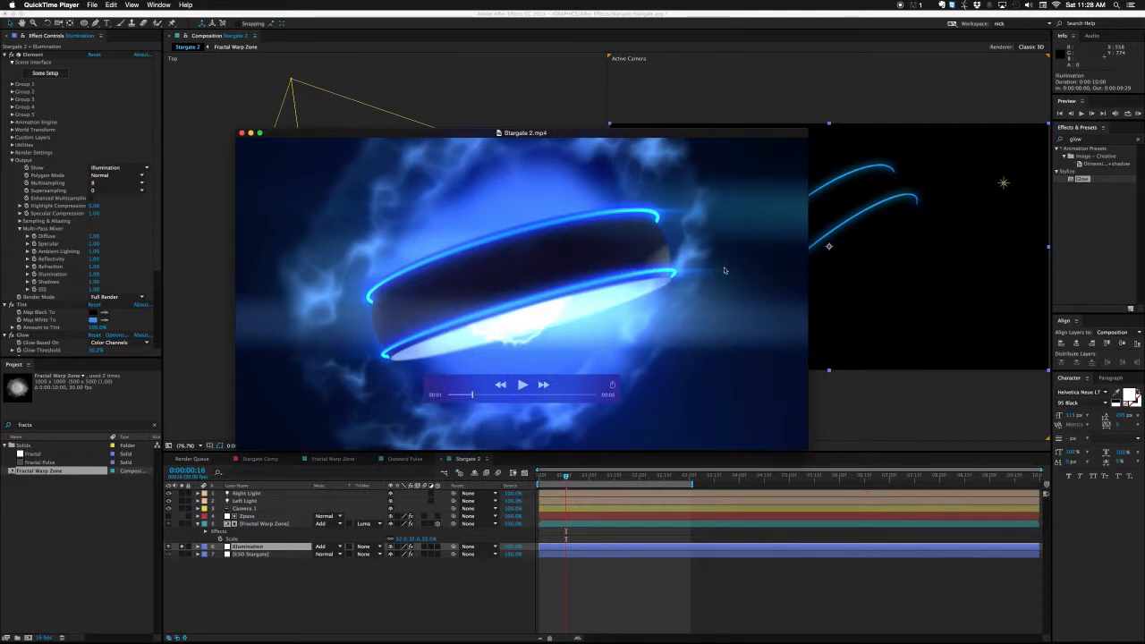
# Step: Switch back to After Effects, duplicate the Illumination layer, and apply Fast Blur to the duplicate
pyautogui.click(284, 578)
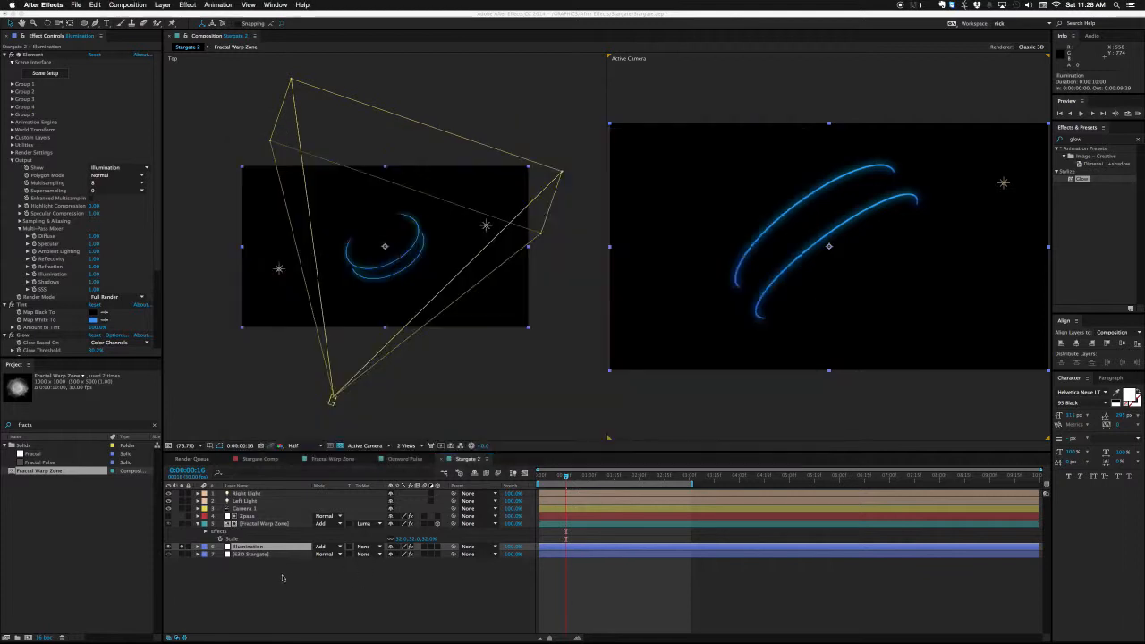
pyautogui.click(249, 548)
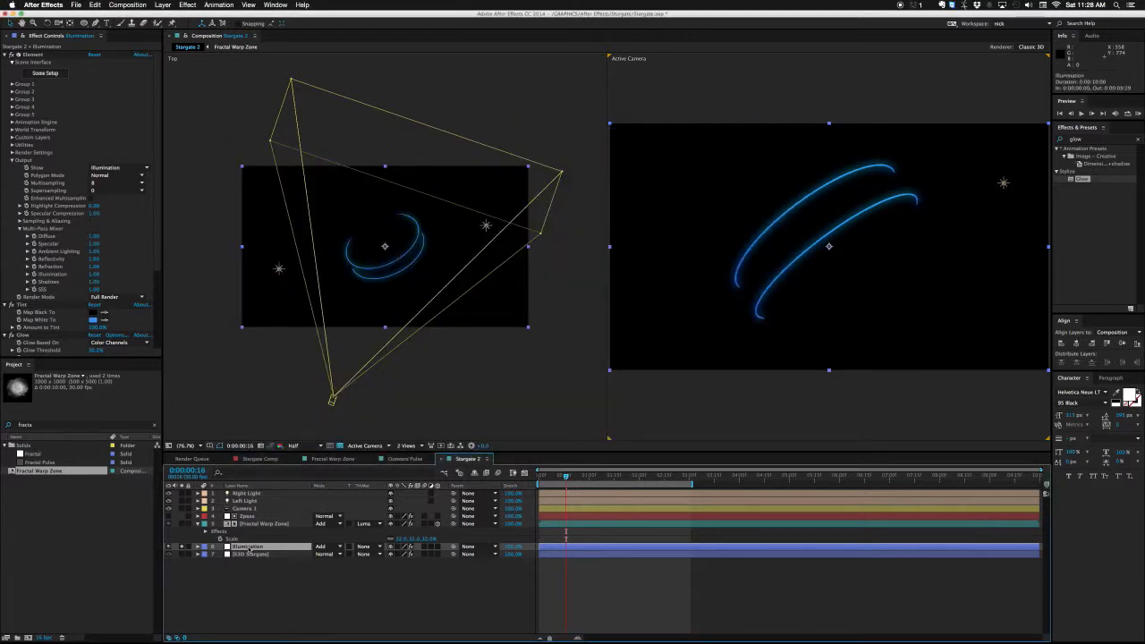
pyautogui.press('super+d')
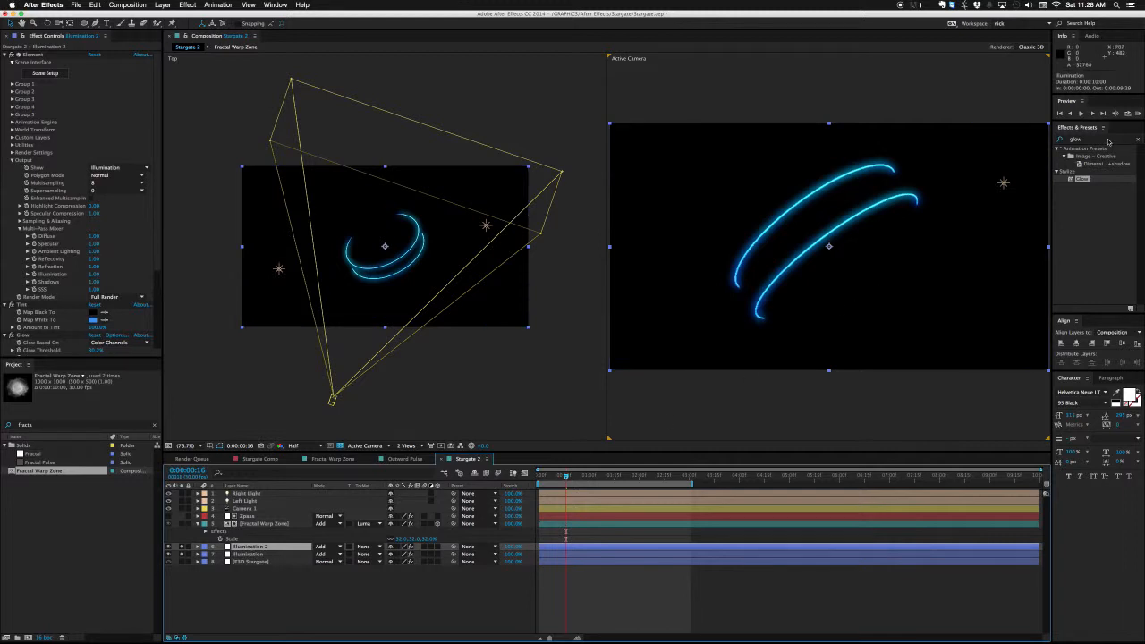
pyautogui.click(1109, 141)
pyautogui.write('fast')
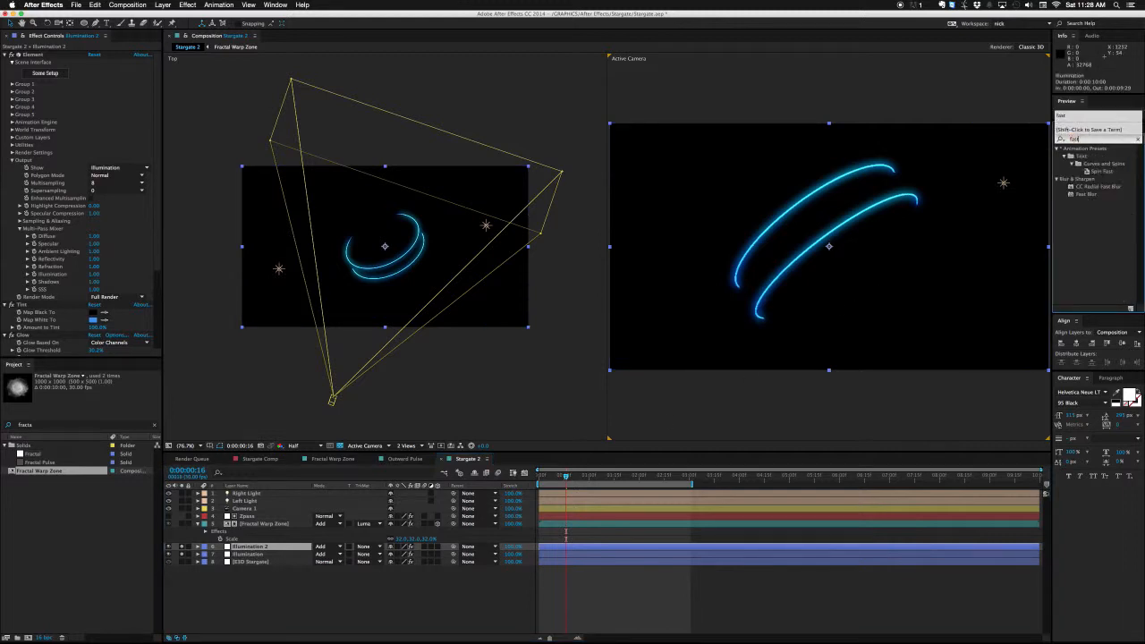
pyautogui.moveTo(1081, 196); pyautogui.dragTo(695, 264)
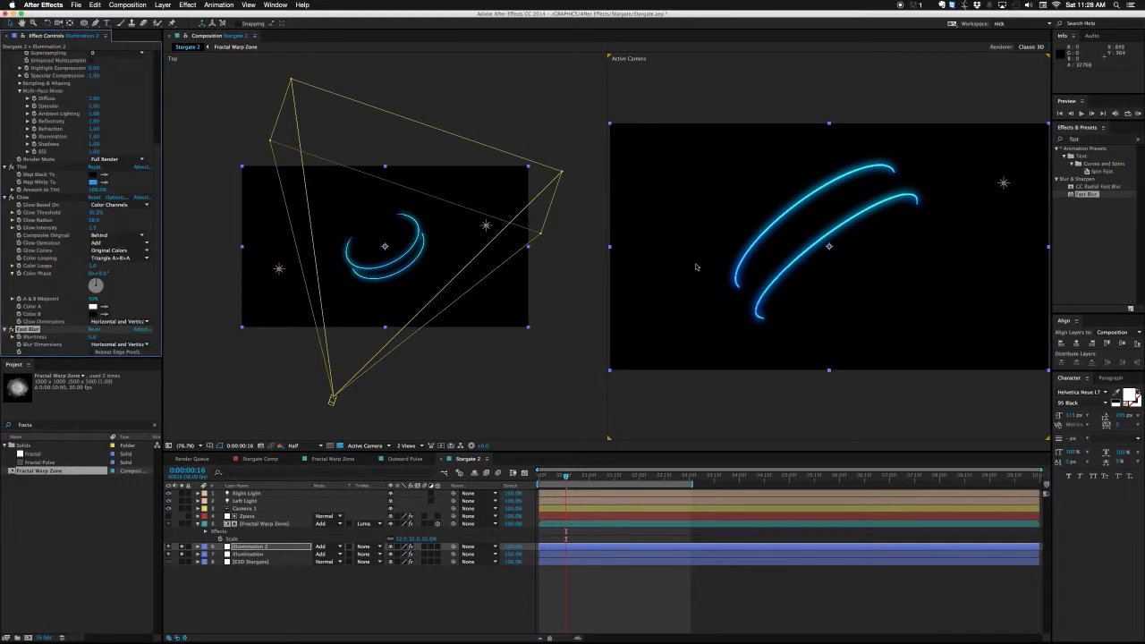
# Step: Set the Fast Blur on Illumination 2 to Horizontal and raise its blurriness to streak the ring's edge light
pyautogui.click(102, 345)
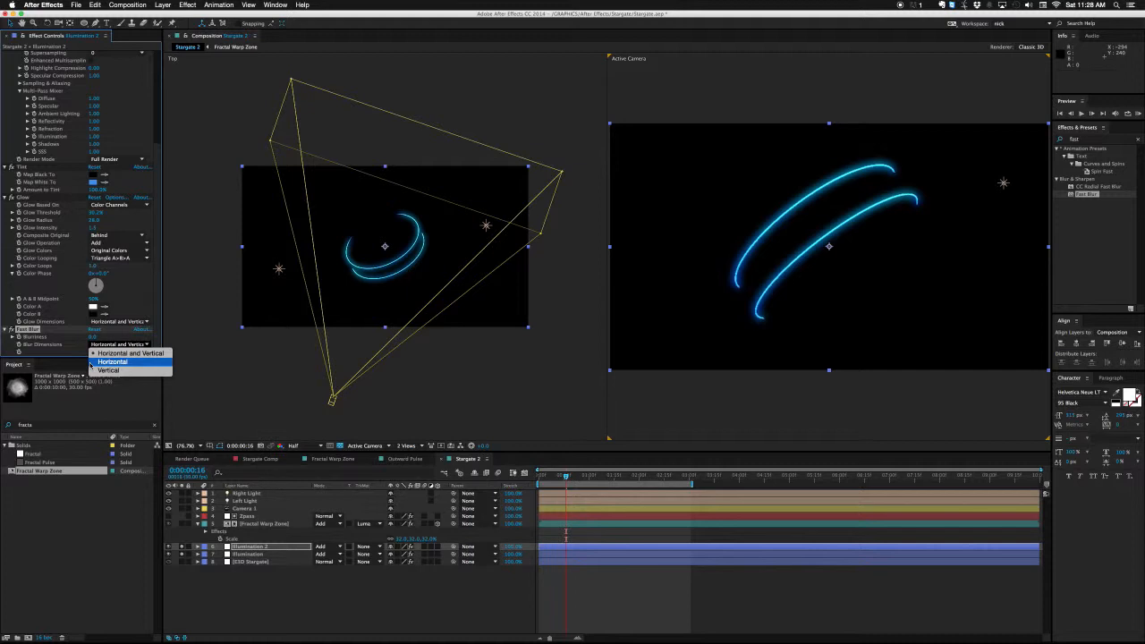
pyautogui.click(112, 361)
pyautogui.moveTo(92, 337); pyautogui.dragTo(207, 337)
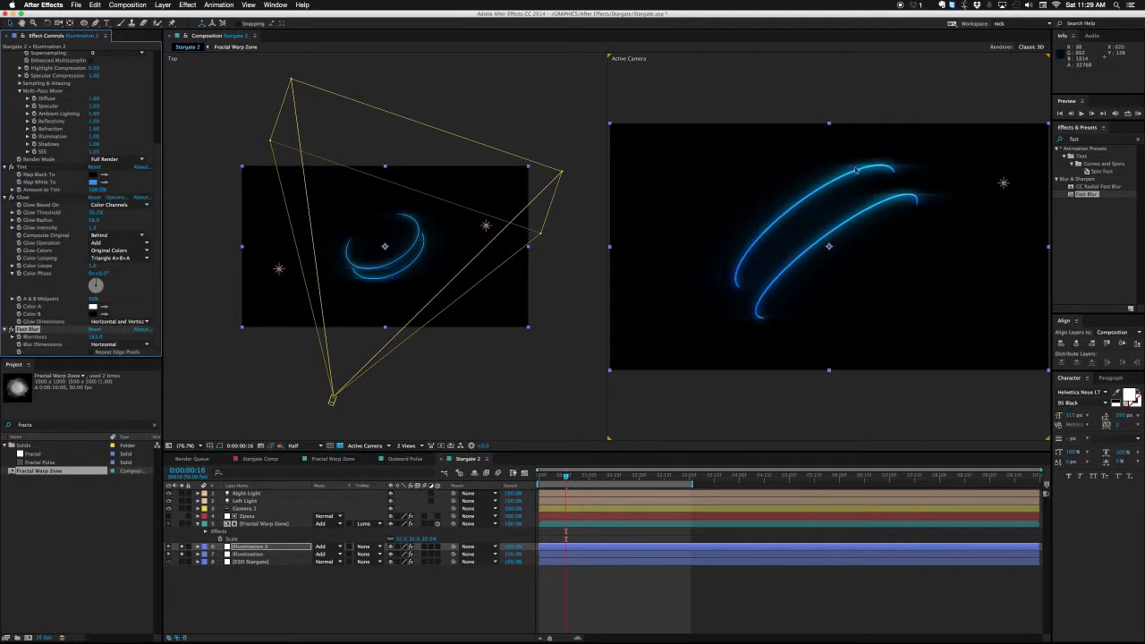
# Step: Try Vertical blur dimensions on the Illumination 2 layer's Fast Blur, and switch back to Horizontal
pyautogui.click(121, 344)
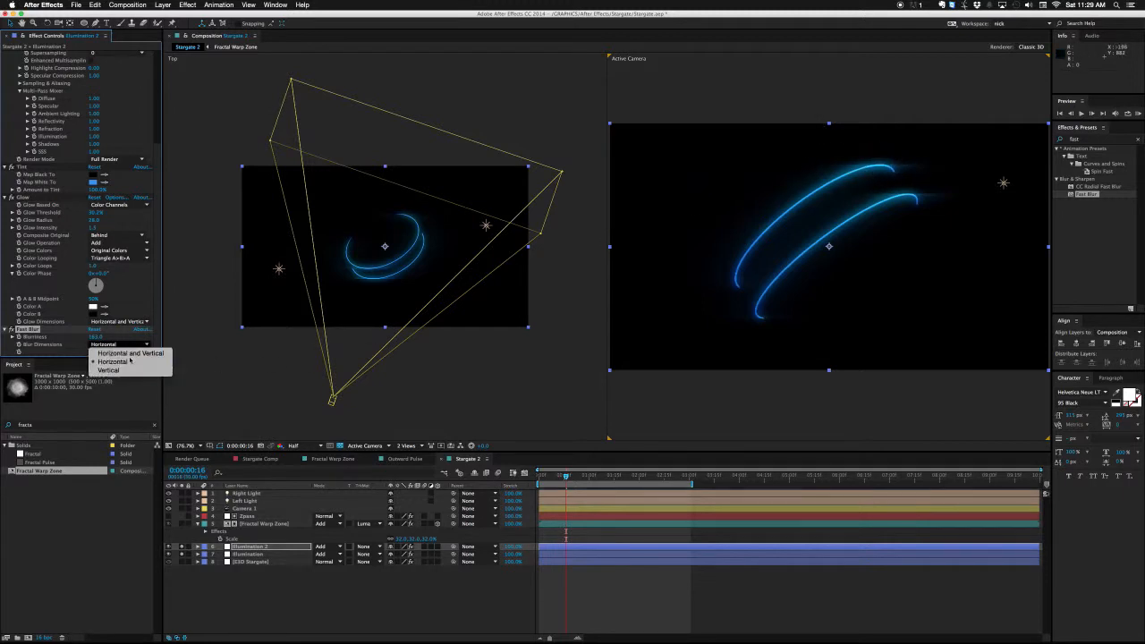
pyautogui.click(123, 372)
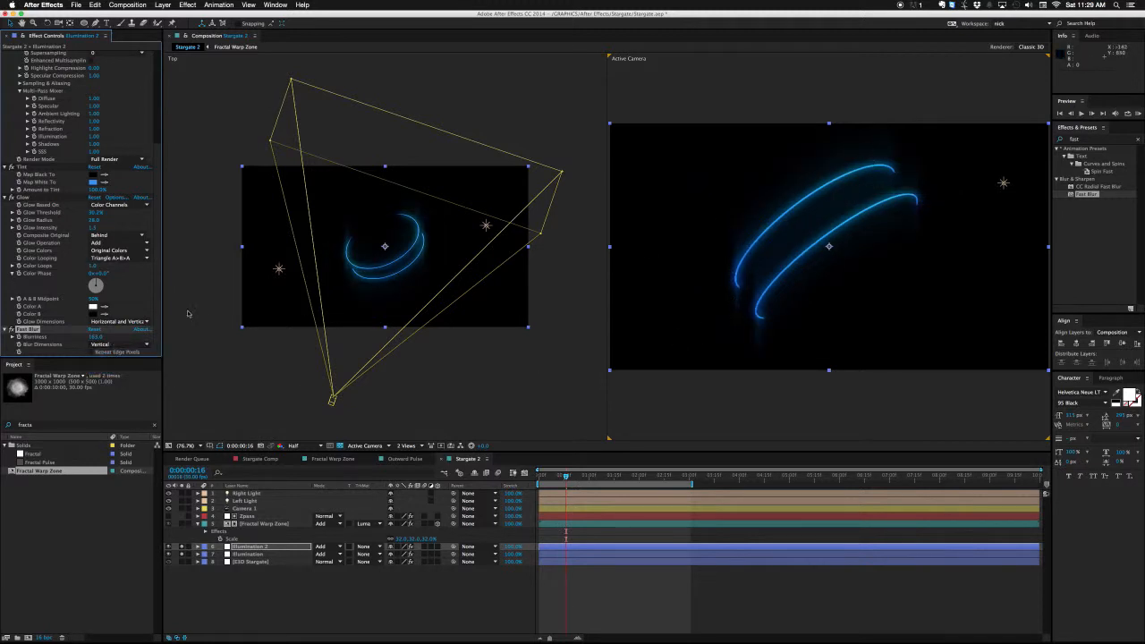
pyautogui.click(93, 344)
pyautogui.click(103, 362)
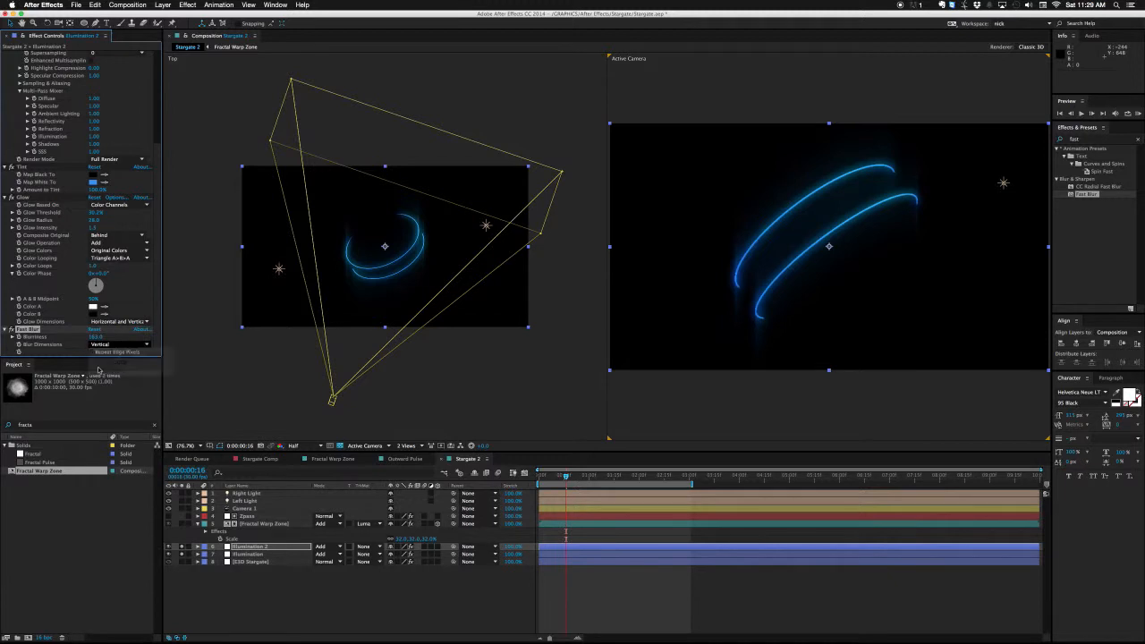
# Step: Turn off solo on the Illumination layers and compare the full ring at 0:00:00:21 with Stargate 2.mp4 in QuickTime Player
pyautogui.click(182, 547)
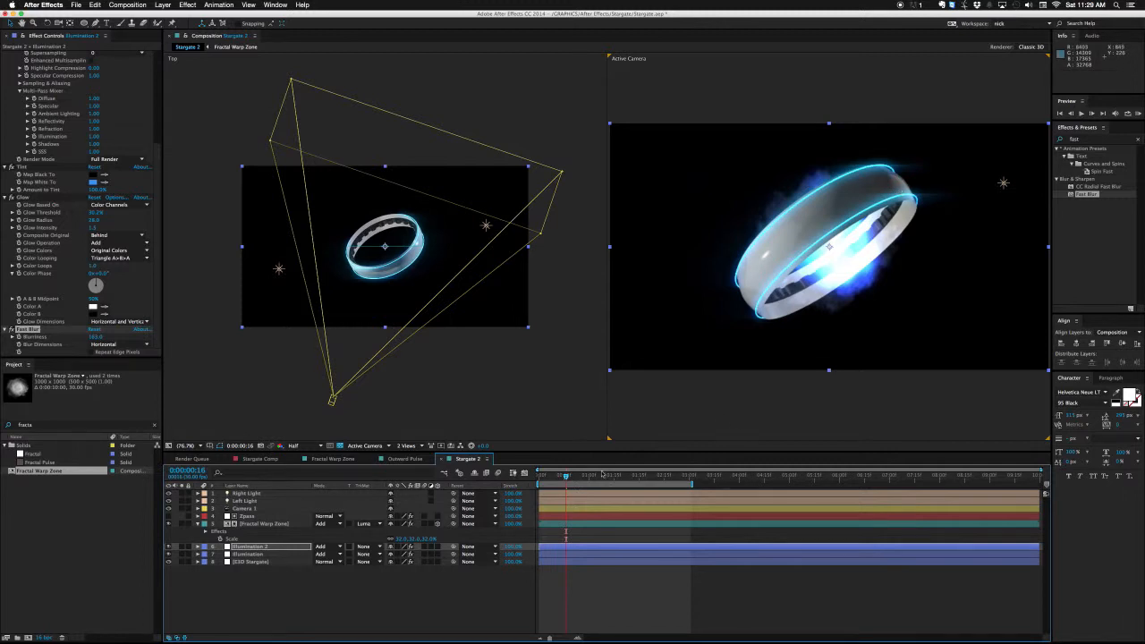
pyautogui.moveTo(571, 477)
pyautogui.mouseDown()
pyautogui.moveTo(612, 478)
pyautogui.moveTo(550, 481)
pyautogui.moveTo(573, 478)
pyautogui.mouseUp()
pyautogui.press('super+Tab')
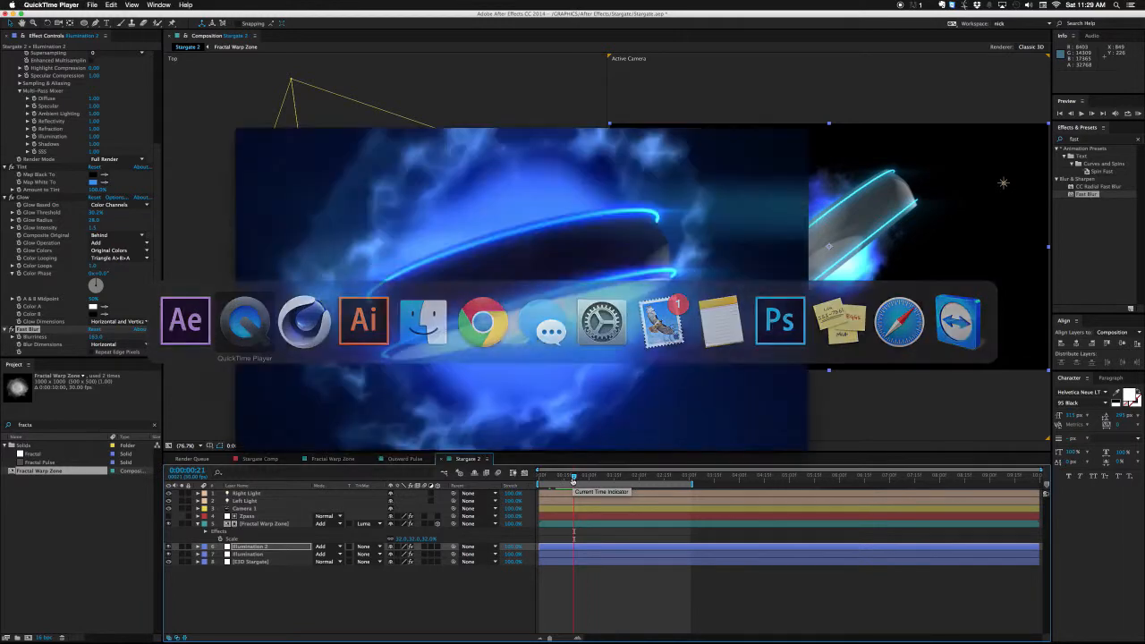
pyautogui.moveTo(477, 394)
pyautogui.mouseDown()
pyautogui.moveTo(455, 395)
pyautogui.moveTo(481, 391)
pyautogui.moveTo(471, 387)
pyautogui.mouseUp()
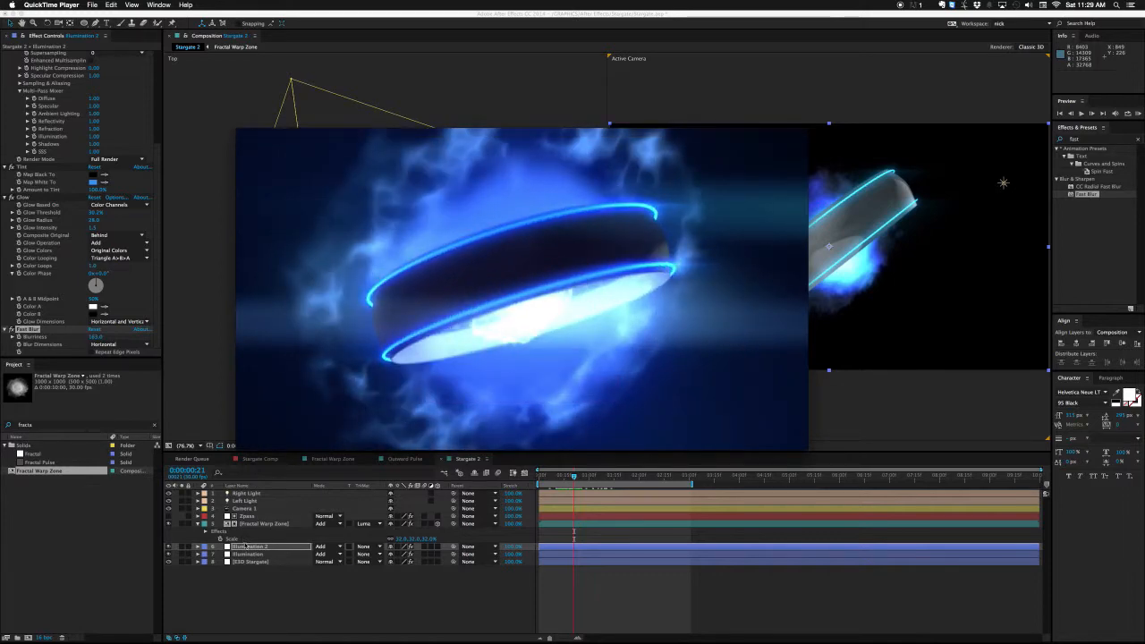
# Step: Return to After Effects, open the Outward Pulse comp at its first frame, and review its composition settings without changes
pyautogui.click(246, 547)
pyautogui.click(414, 459)
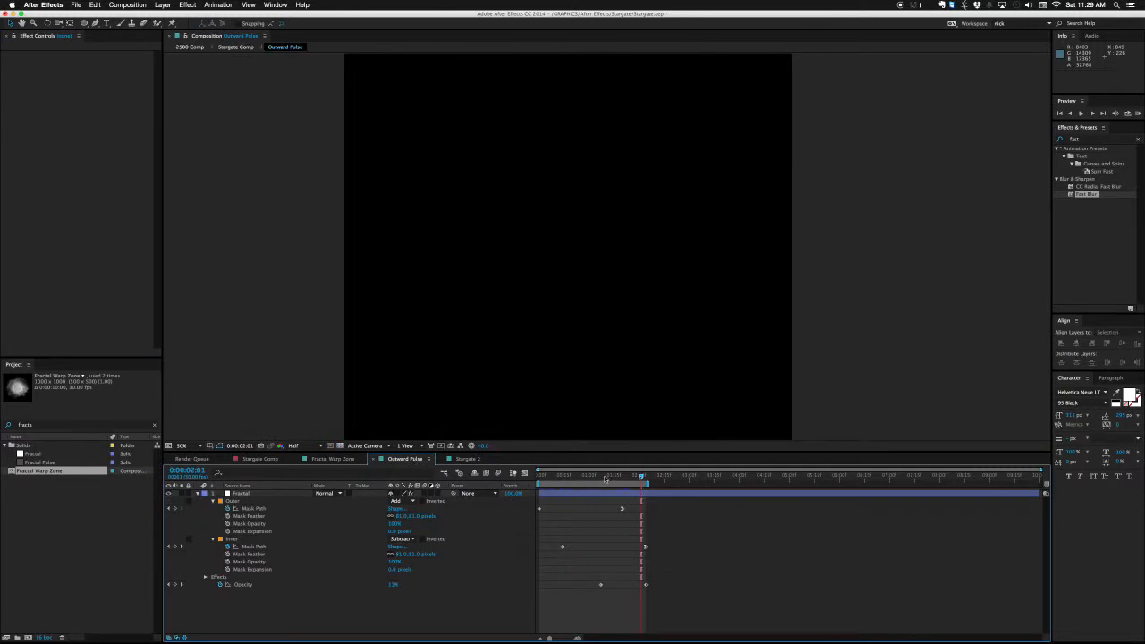
pyautogui.moveTo(605, 481); pyautogui.dragTo(538, 480)
pyautogui.press('super+k')
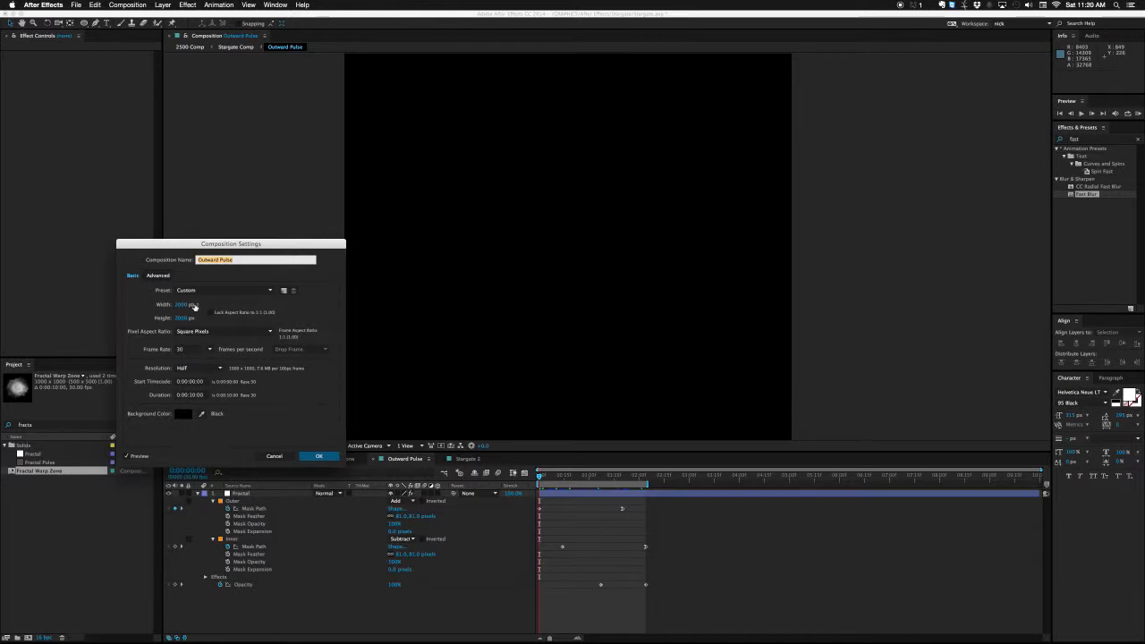
pyautogui.press('Escape')
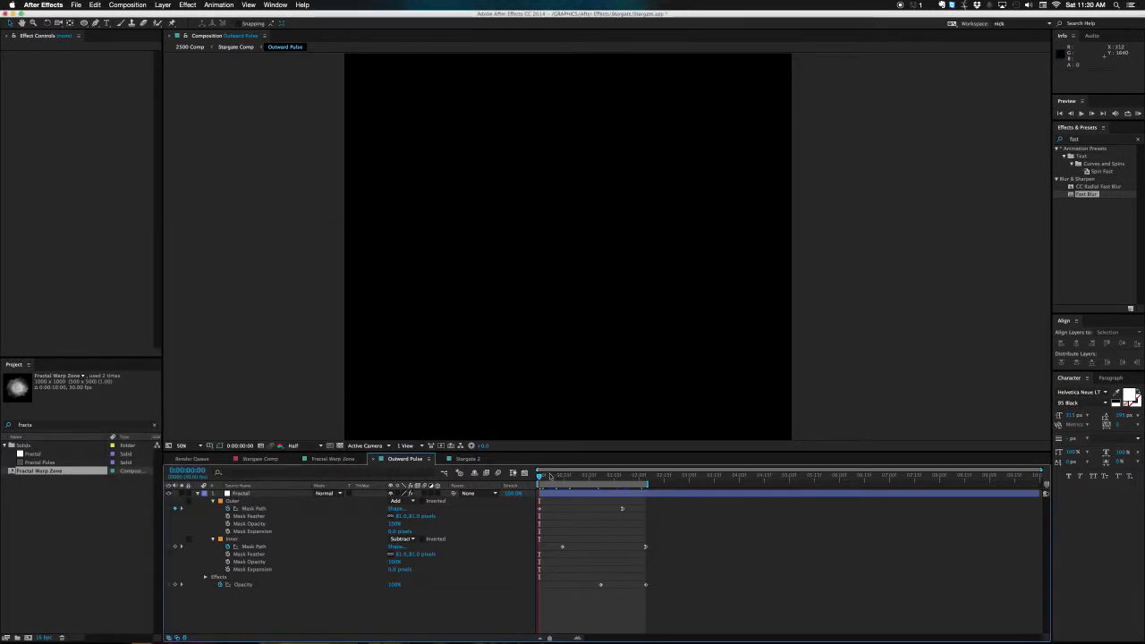
# Step: Examine how the Fractal layer's Outer and Inner masks shape the pulse at 0:00:00:16 and 0:00:00:22
pyautogui.moveTo(546, 475); pyautogui.dragTo(566, 477)
pyautogui.click(551, 494)
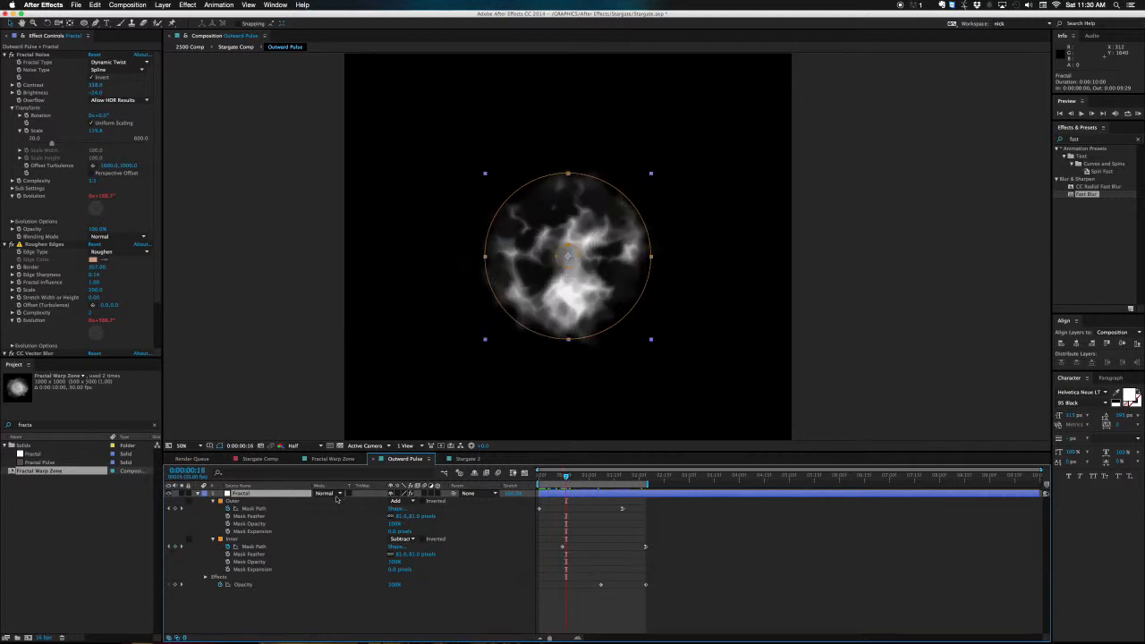
pyautogui.click(257, 502)
pyautogui.click(231, 540)
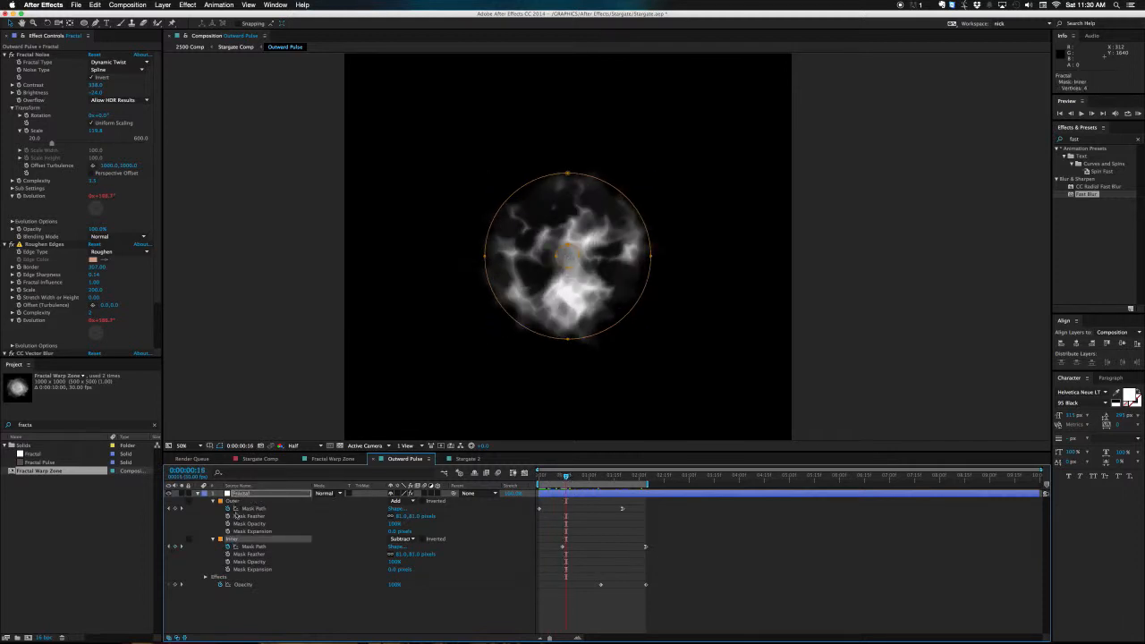
pyautogui.click(231, 502)
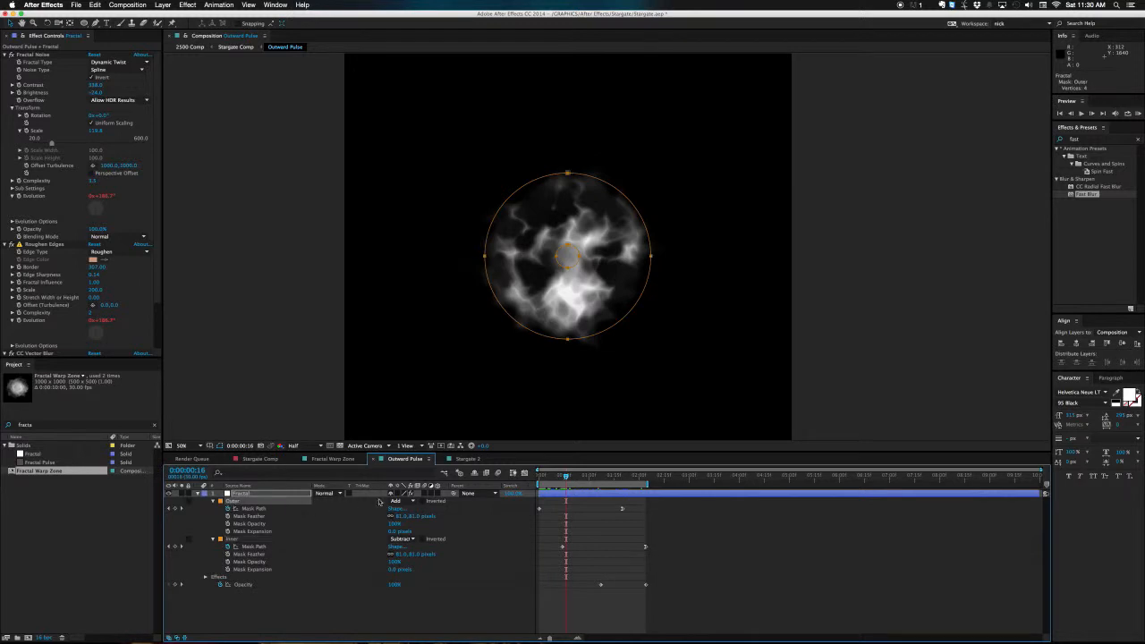
pyautogui.click(233, 540)
pyautogui.moveTo(571, 477)
pyautogui.mouseDown()
pyautogui.moveTo(539, 477)
pyautogui.moveTo(629, 476)
pyautogui.moveTo(576, 475)
pyautogui.mouseUp()
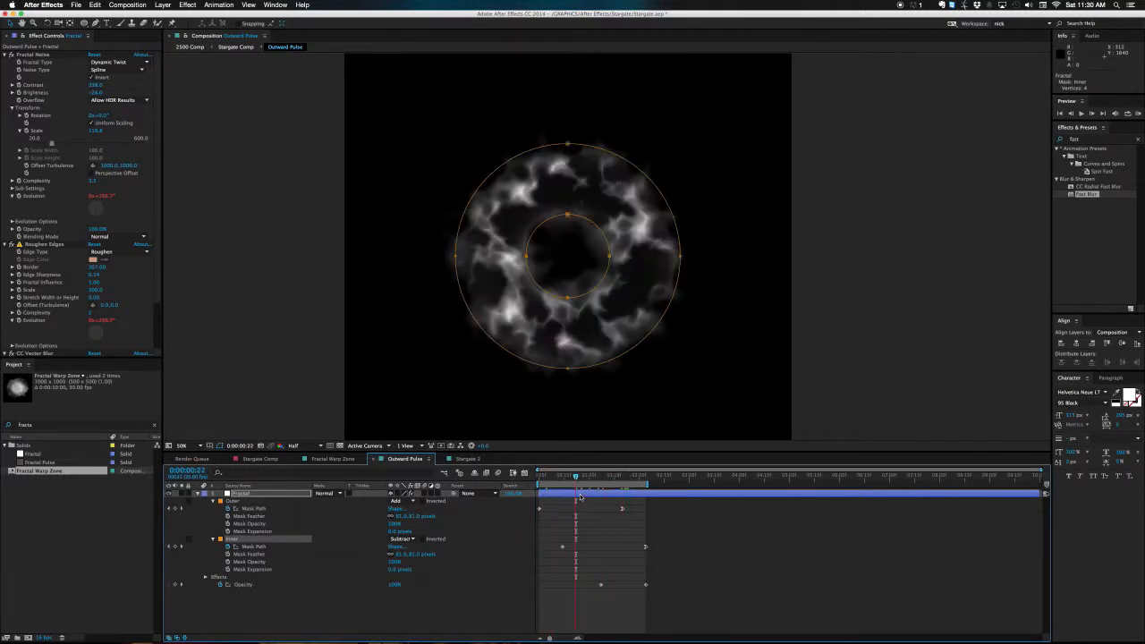
# Step: Disable and re-enable Roughen Edges and CC Vector Blur on the Fractal layer to compare their effect, and check the pulse at 0:00:00:27
pyautogui.click(294, 494)
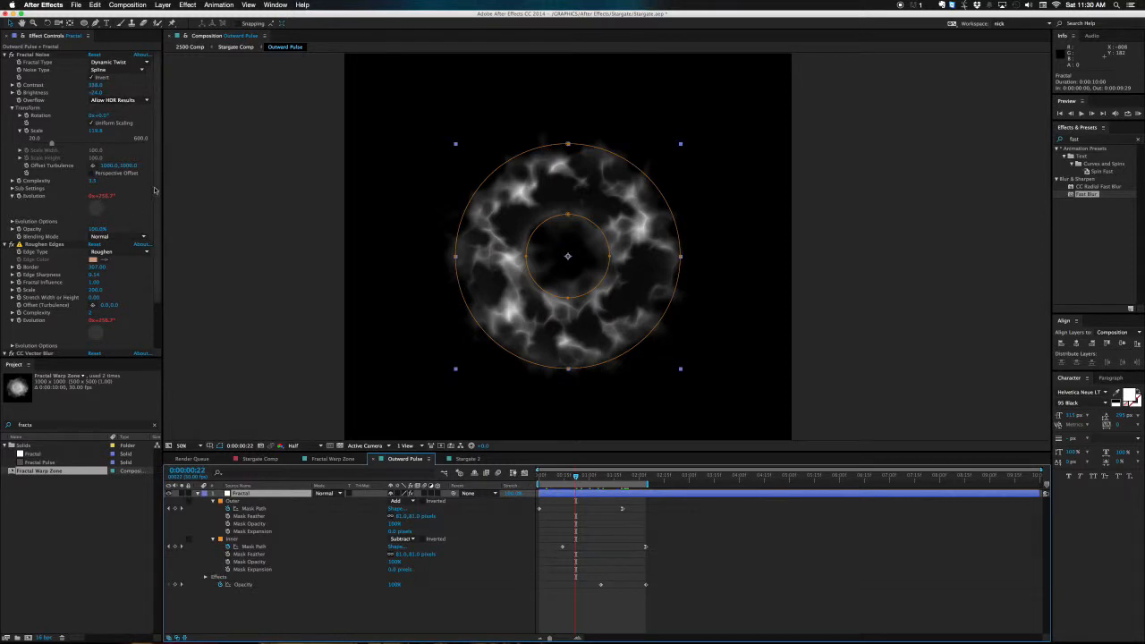
pyautogui.scroll(-3, 85, 215)
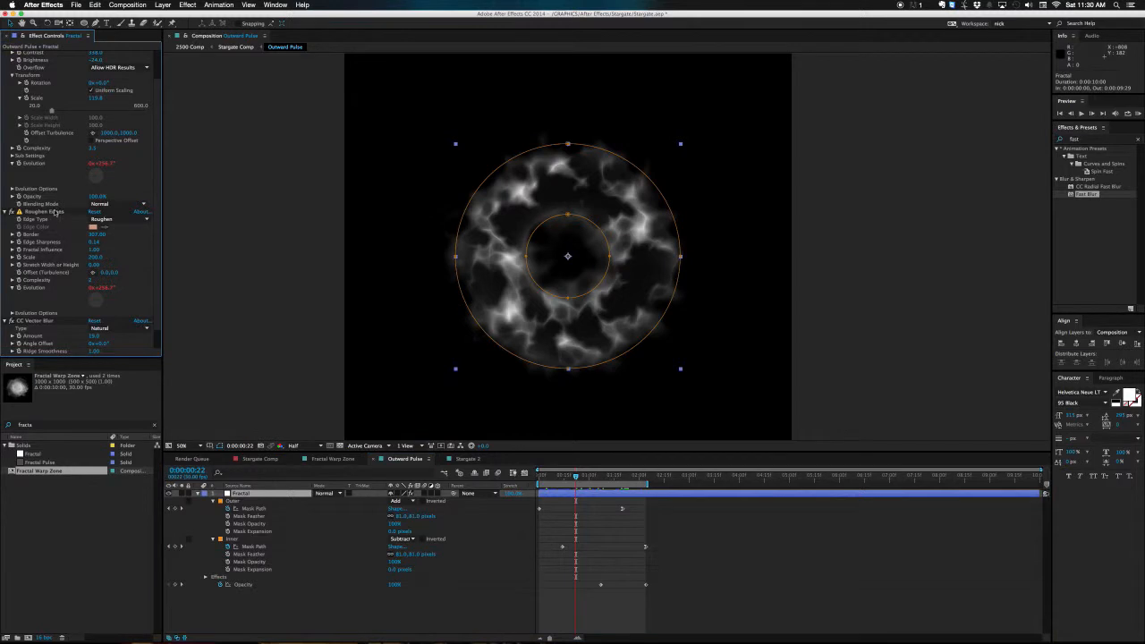
pyautogui.click(56, 212)
pyautogui.click(11, 212)
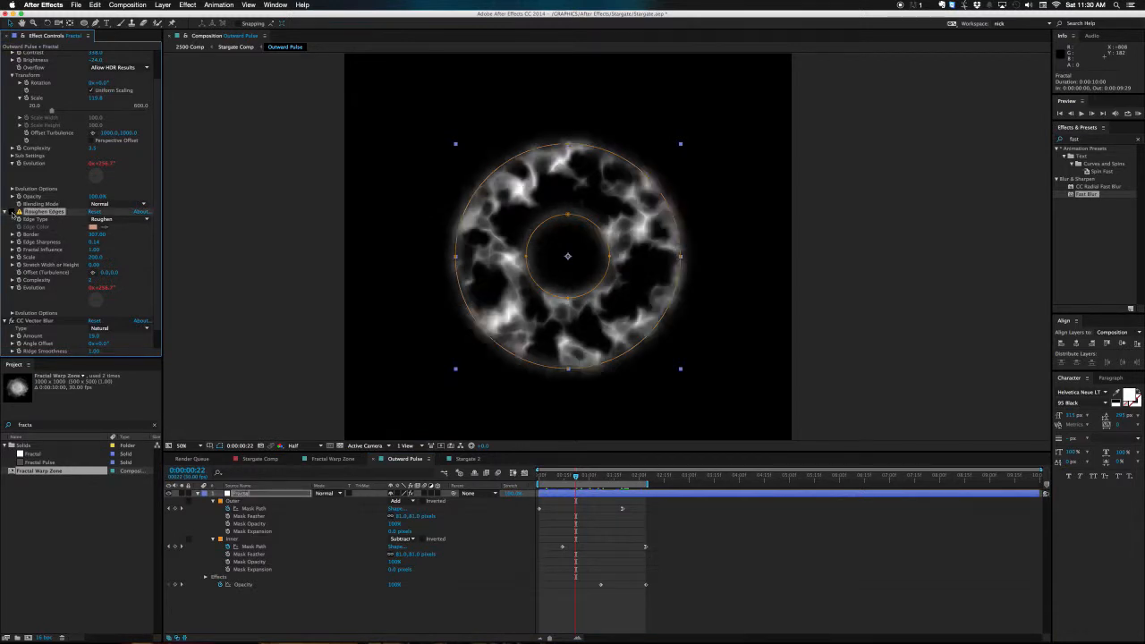
pyautogui.click(11, 212)
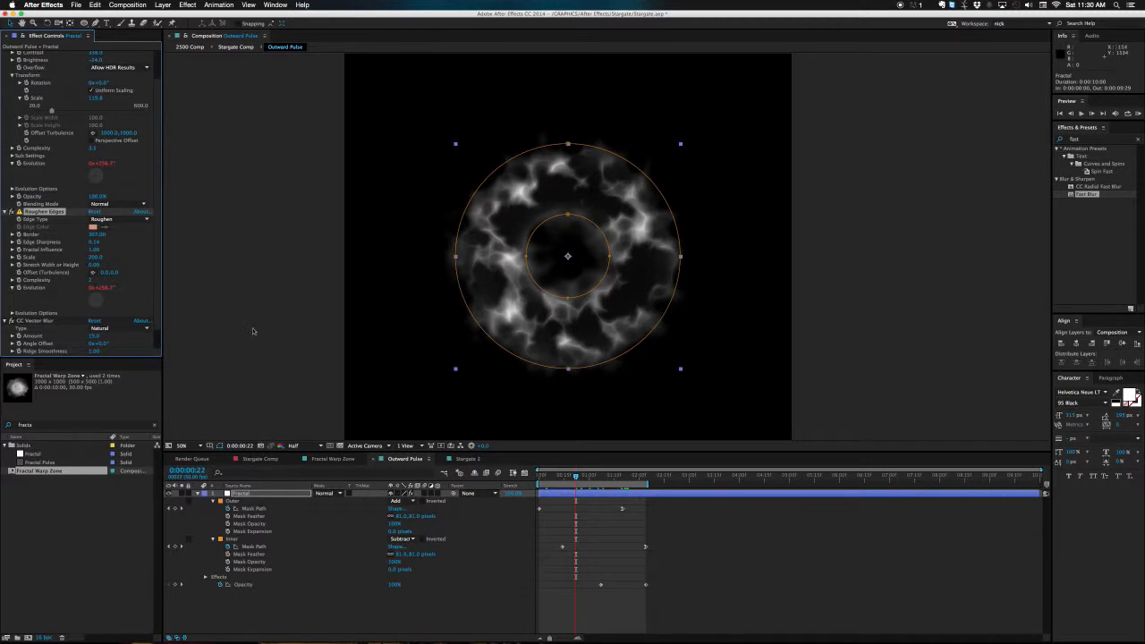
pyautogui.scroll(-2, 109, 313)
pyautogui.click(11, 301)
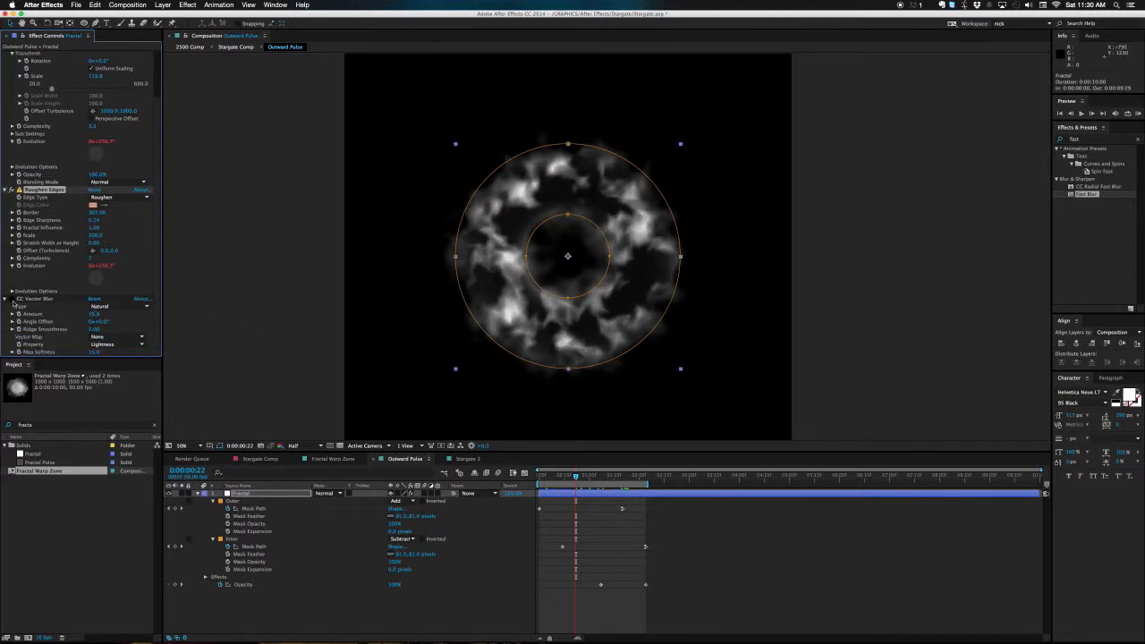
pyautogui.click(12, 301)
pyautogui.click(11, 301)
pyautogui.click(12, 300)
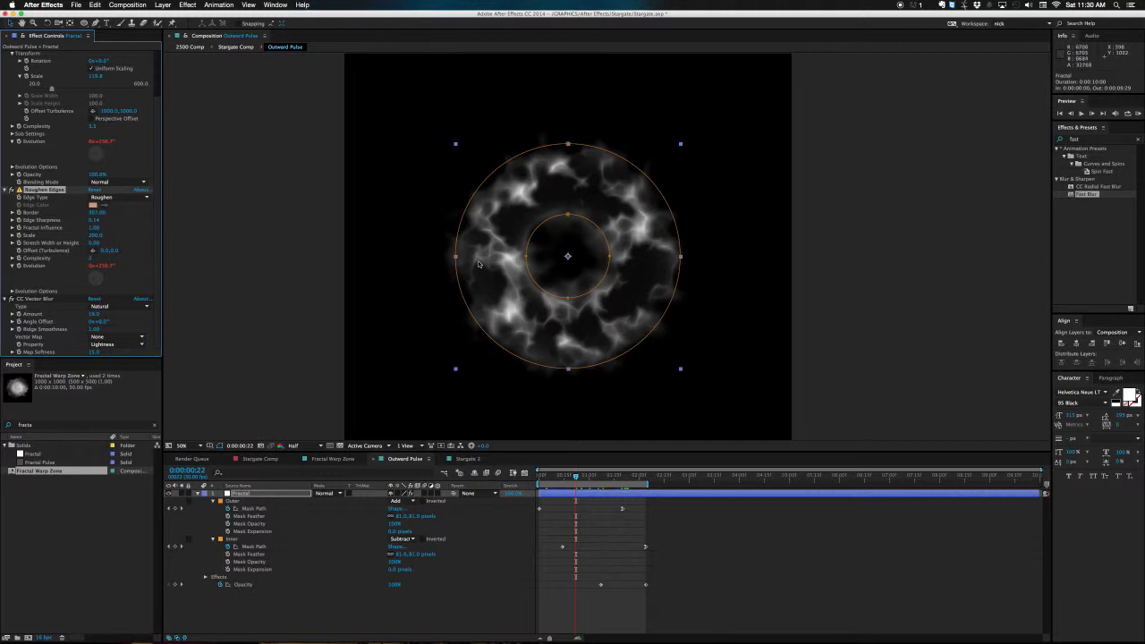
pyautogui.moveTo(576, 477)
pyautogui.mouseDown()
pyautogui.moveTo(542, 477)
pyautogui.moveTo(668, 477)
pyautogui.moveTo(568, 477)
pyautogui.moveTo(583, 477)
pyautogui.mouseUp()
# Step: Return to the Stargate 2 comp, search the project for "outward", and add Outward Pulse below Camera 1 as a 3D layer
pyautogui.click(466, 460)
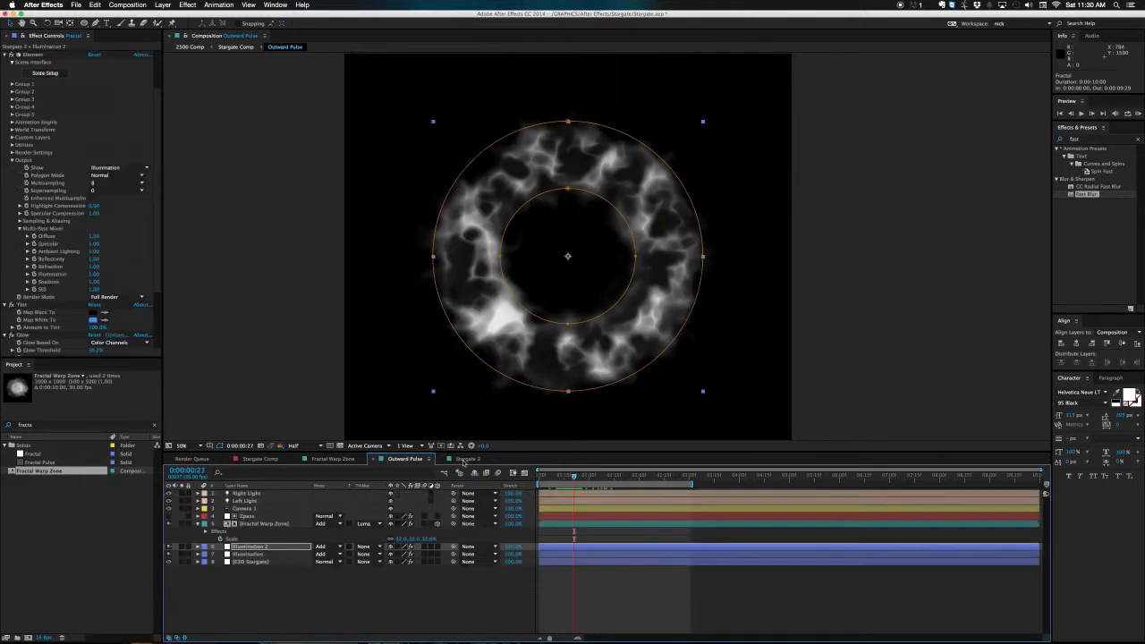
pyautogui.click(25, 425)
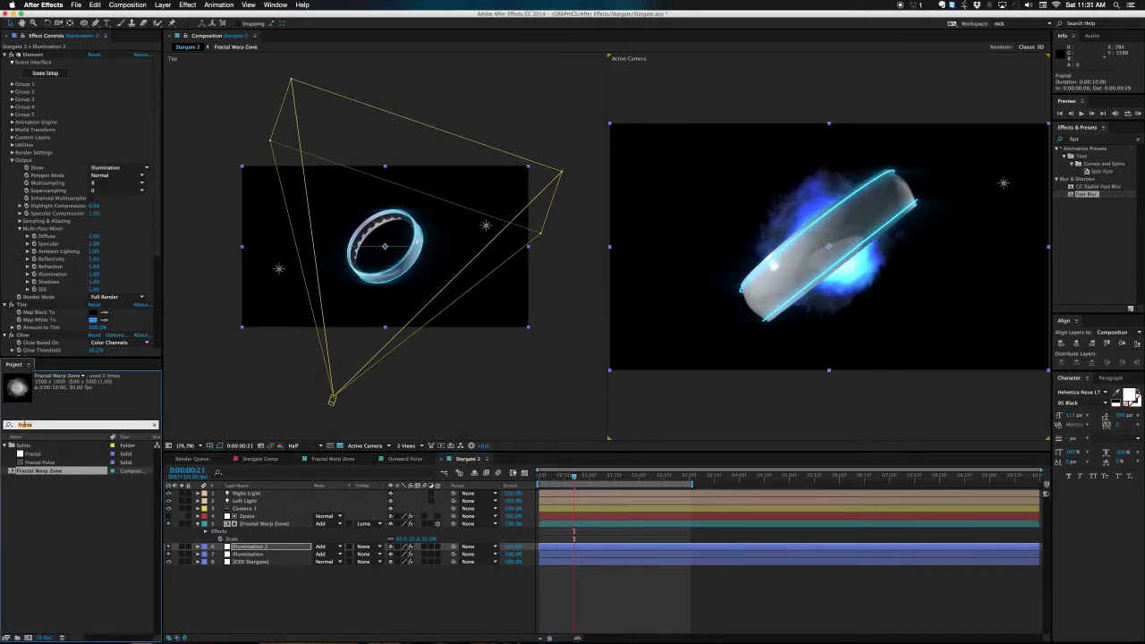
pyautogui.write('outward')
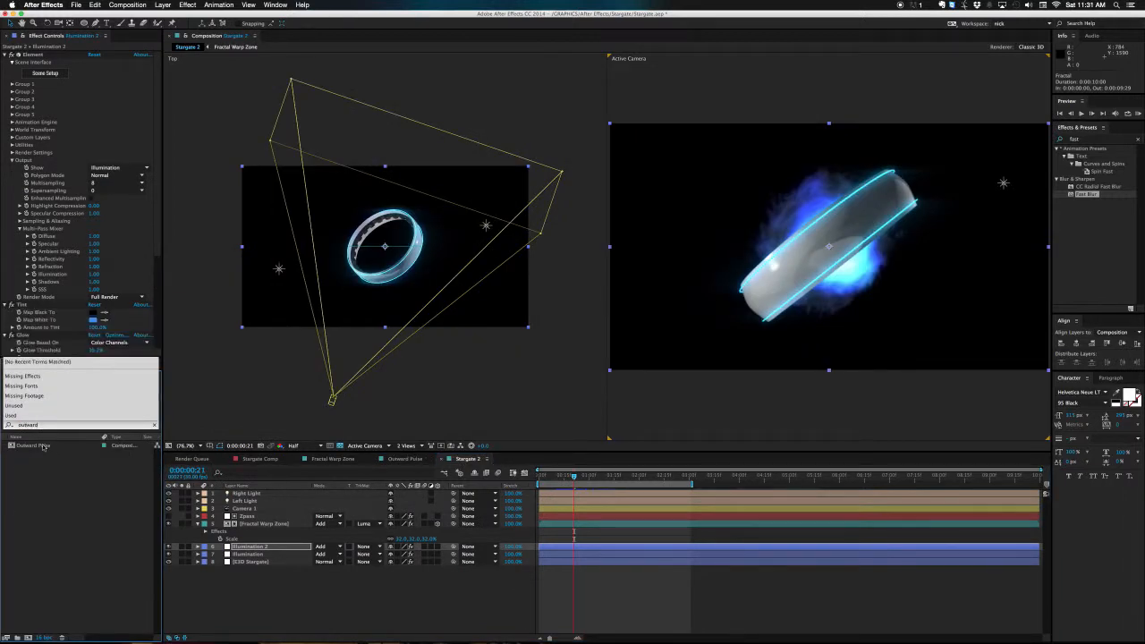
pyautogui.click(35, 446)
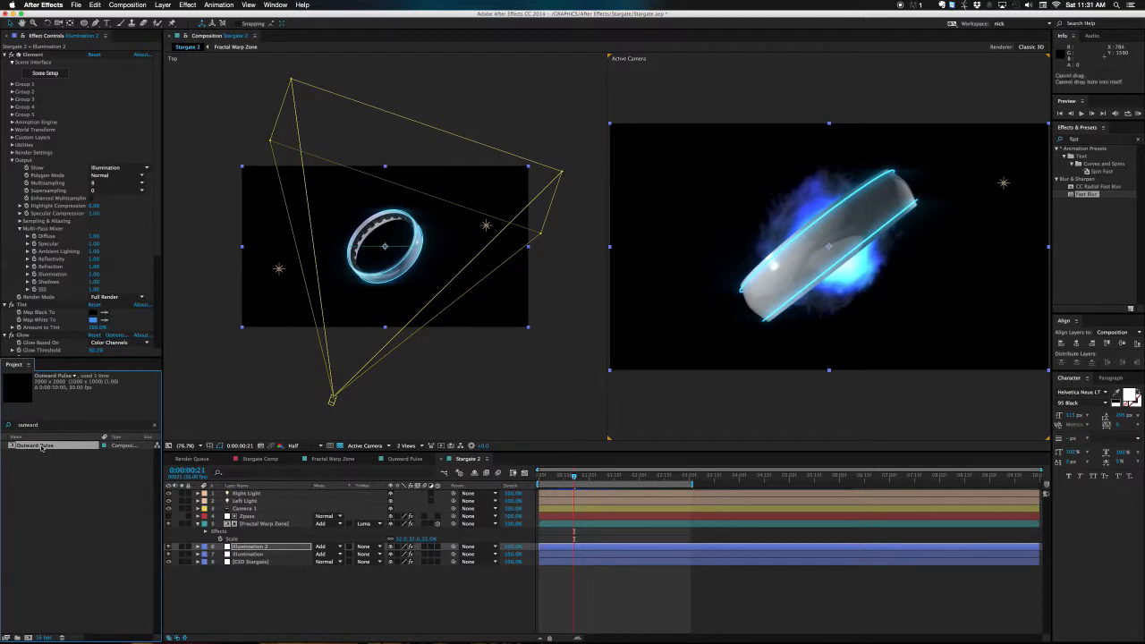
pyautogui.moveTo(182, 493); pyautogui.dragTo(259, 518)
pyautogui.click(437, 516)
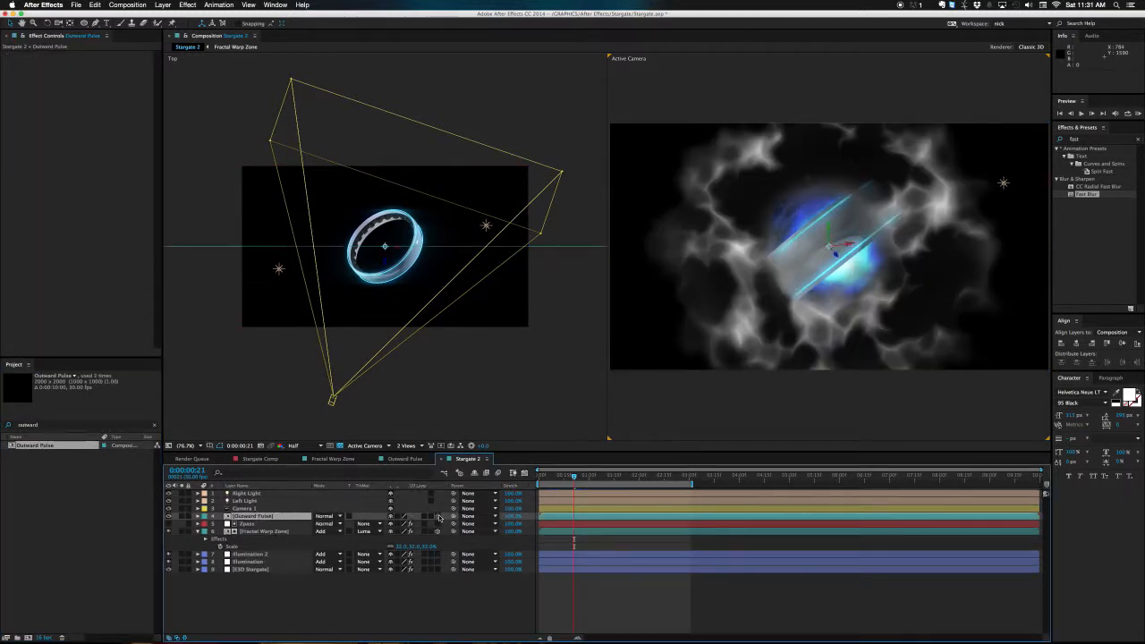
# Step: Set Accepts Lights to Off in the Outward Pulse layer's Material Options and collapse its properties
pyautogui.press('a')
pyautogui.press('a')
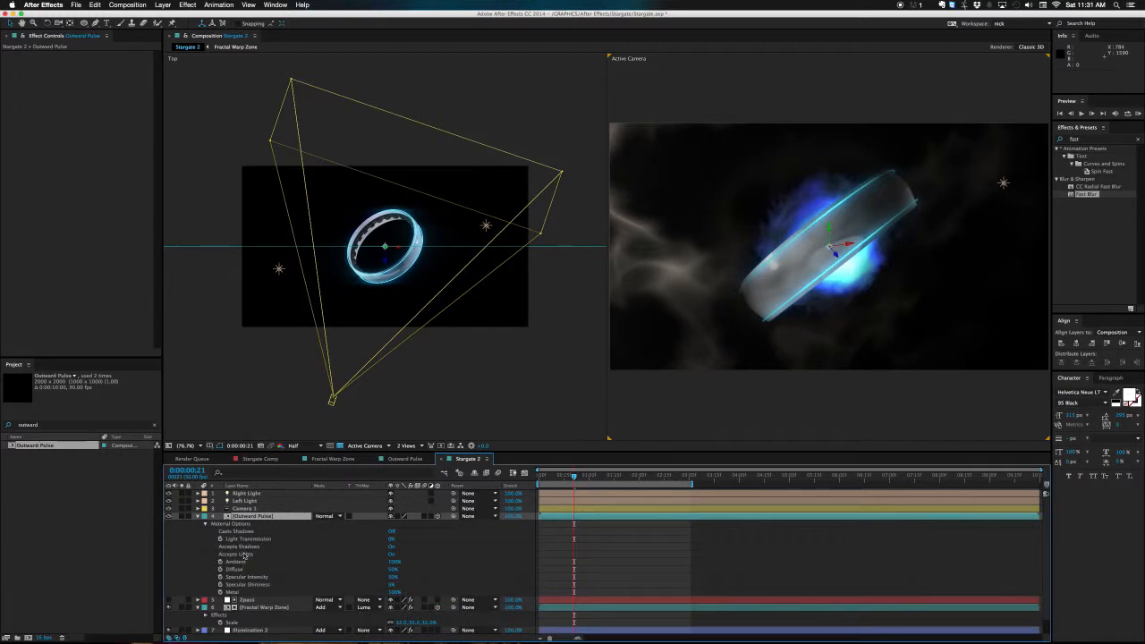
pyautogui.click(245, 555)
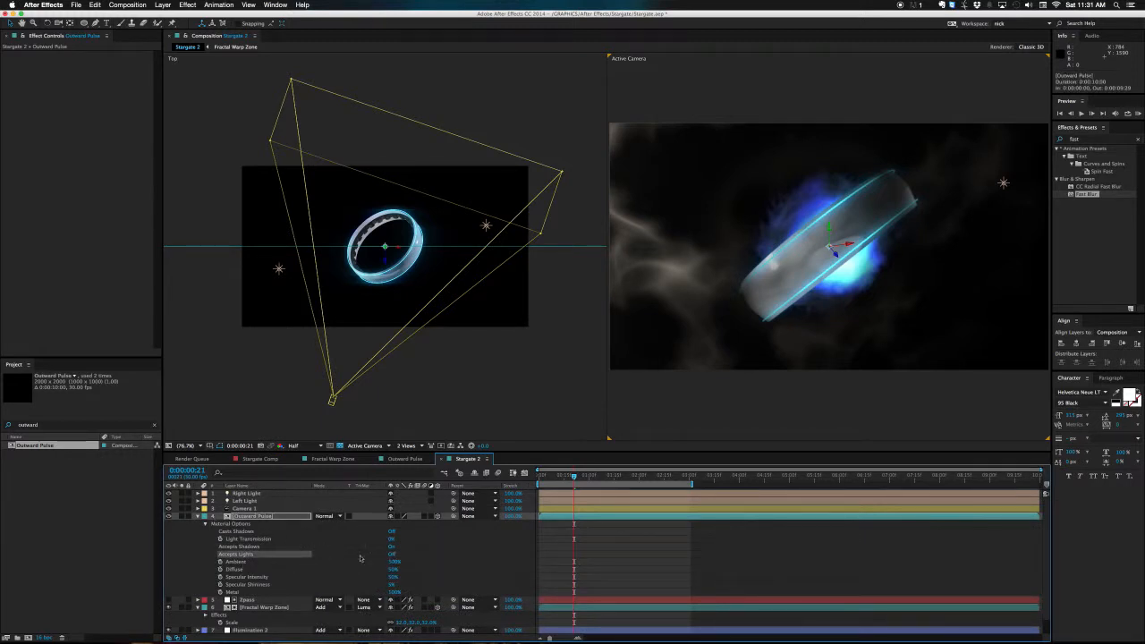
pyautogui.click(199, 517)
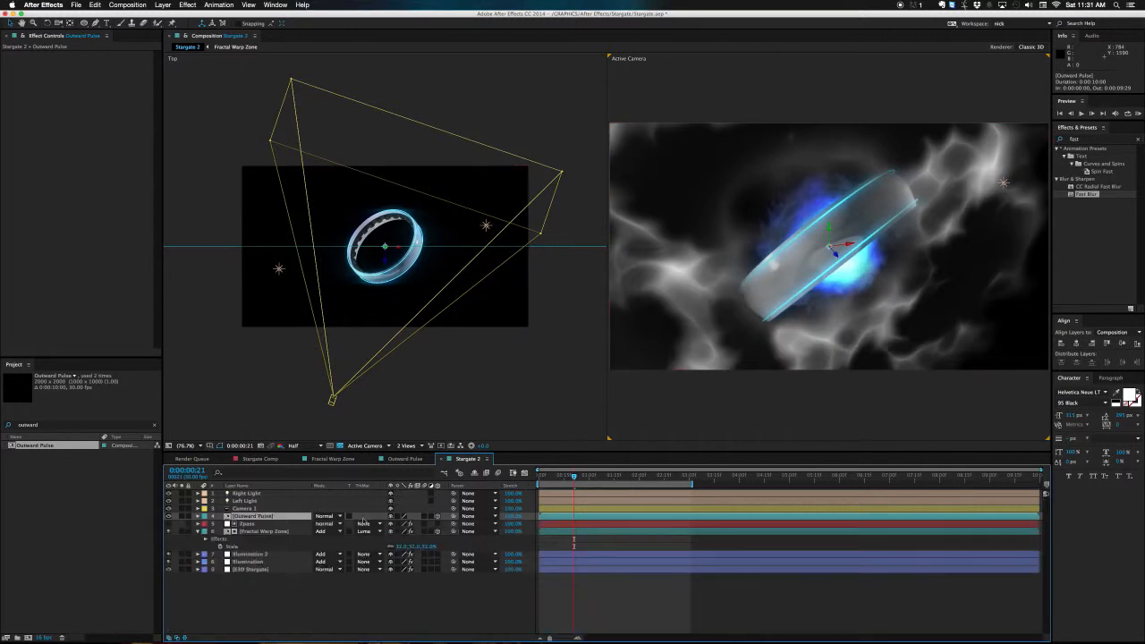
# Step: Set the Outward Pulse layer's blending mode to Add and apply the Tint and Glow effects to it
pyautogui.click(328, 517)
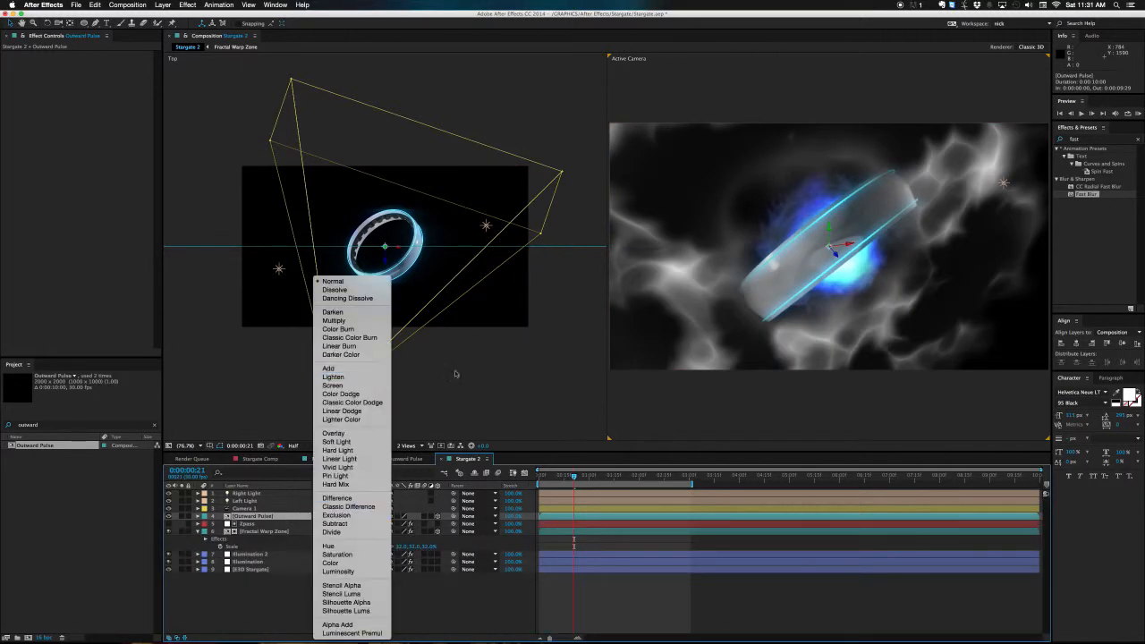
pyautogui.click(329, 368)
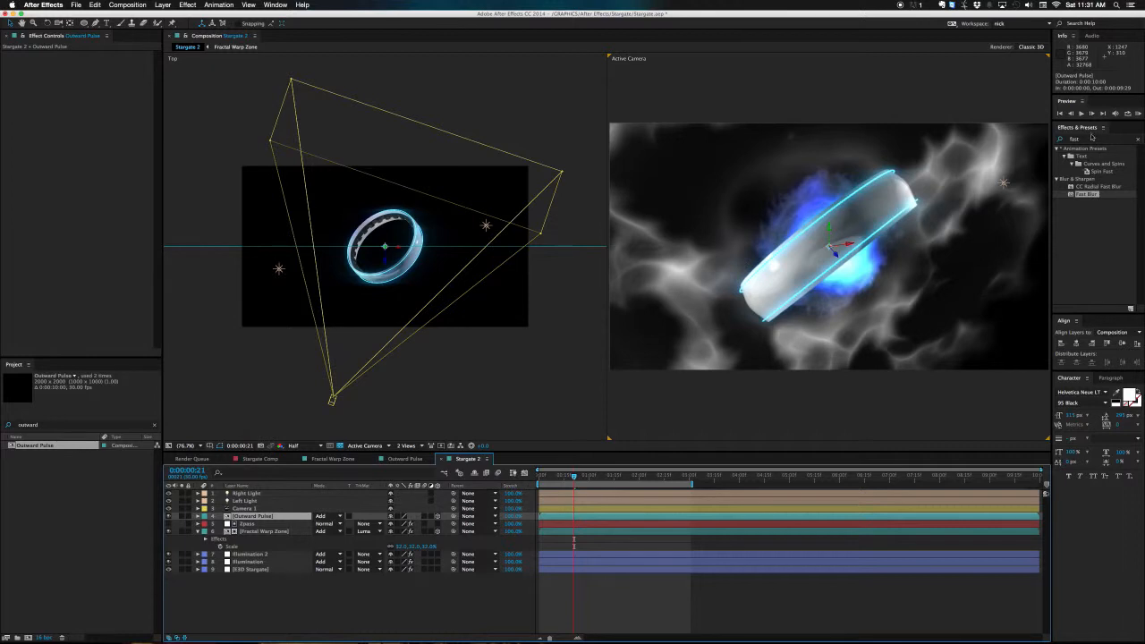
pyautogui.click(1088, 139)
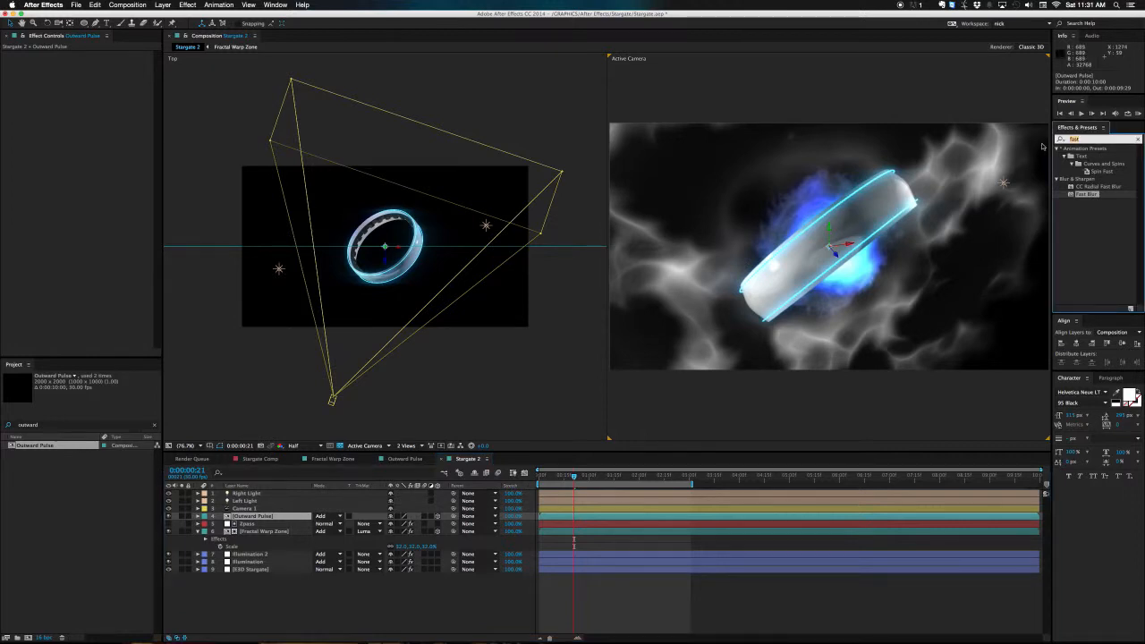
pyautogui.write('tint')
pyautogui.doubleClick(1081, 179)
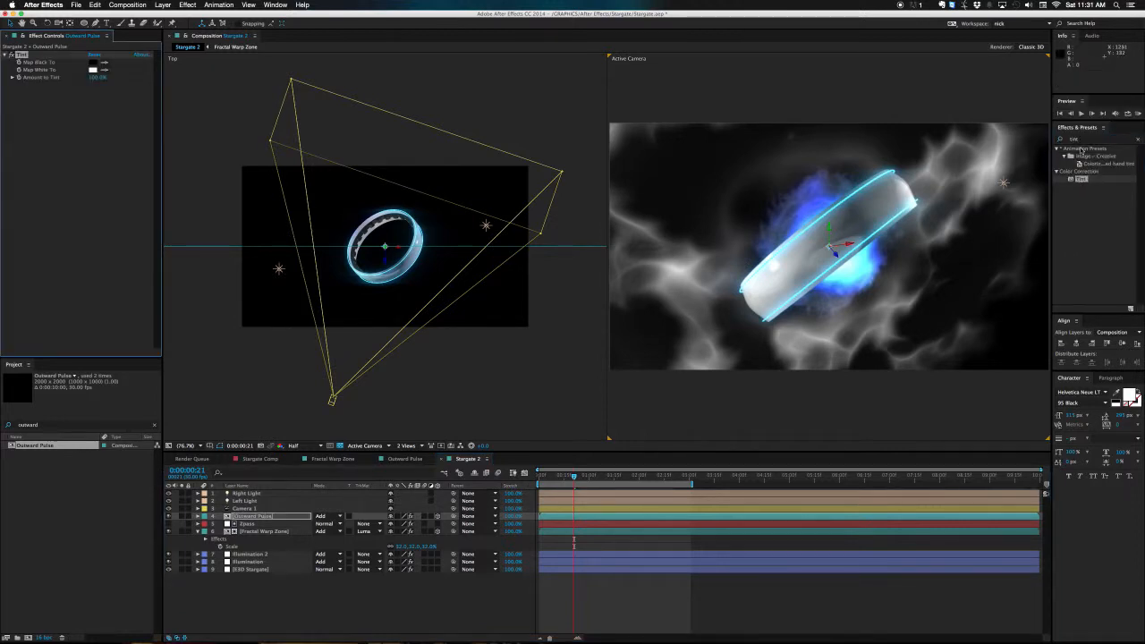
pyautogui.click(1083, 140)
pyautogui.write('glow')
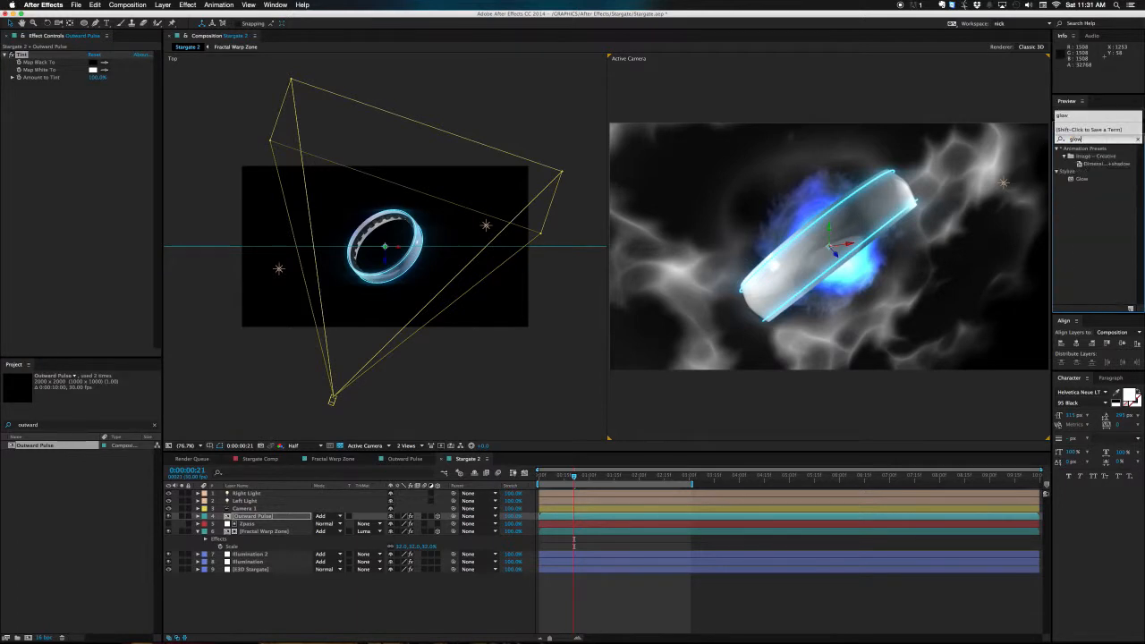
pyautogui.click(1083, 179)
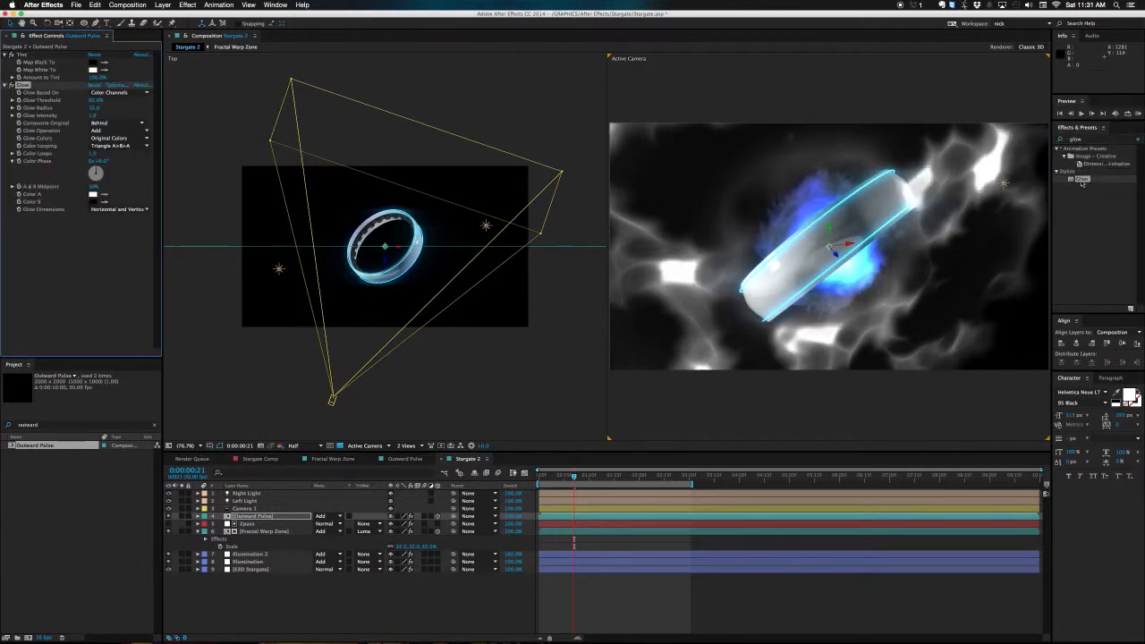
# Step: Link the Outward Pulse Tint's Map White To color to the Fractal Warp Zone Tint's Map White To with an expression
pyautogui.moveTo(430, 450); pyautogui.dragTo(430, 294)
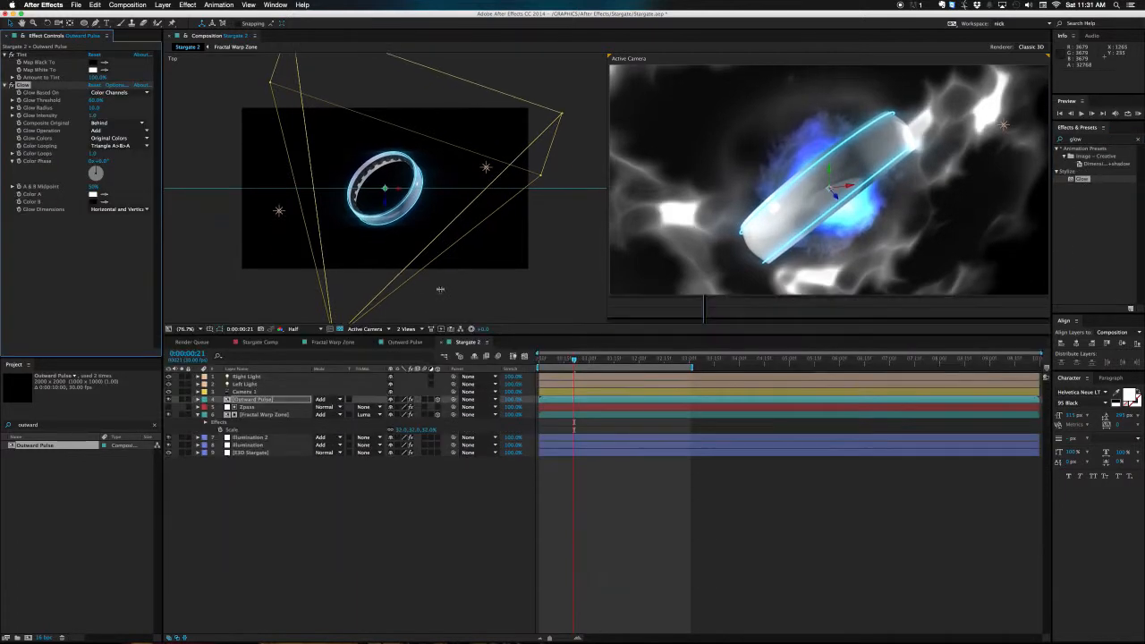
pyautogui.click(245, 373)
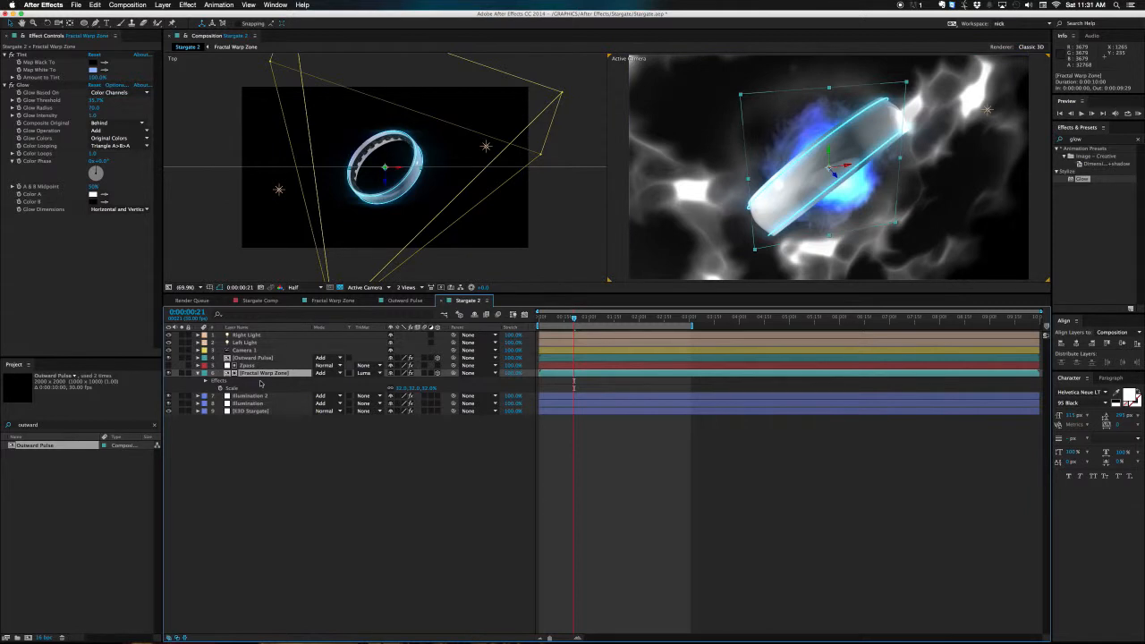
pyautogui.press('e')
pyautogui.click(213, 381)
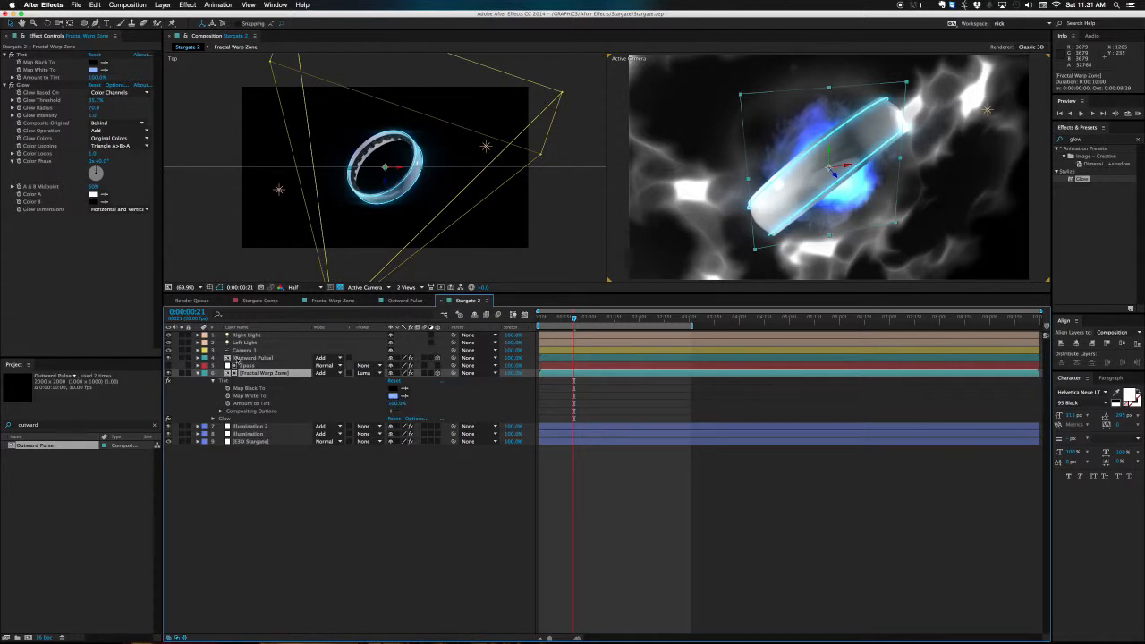
pyautogui.click(246, 359)
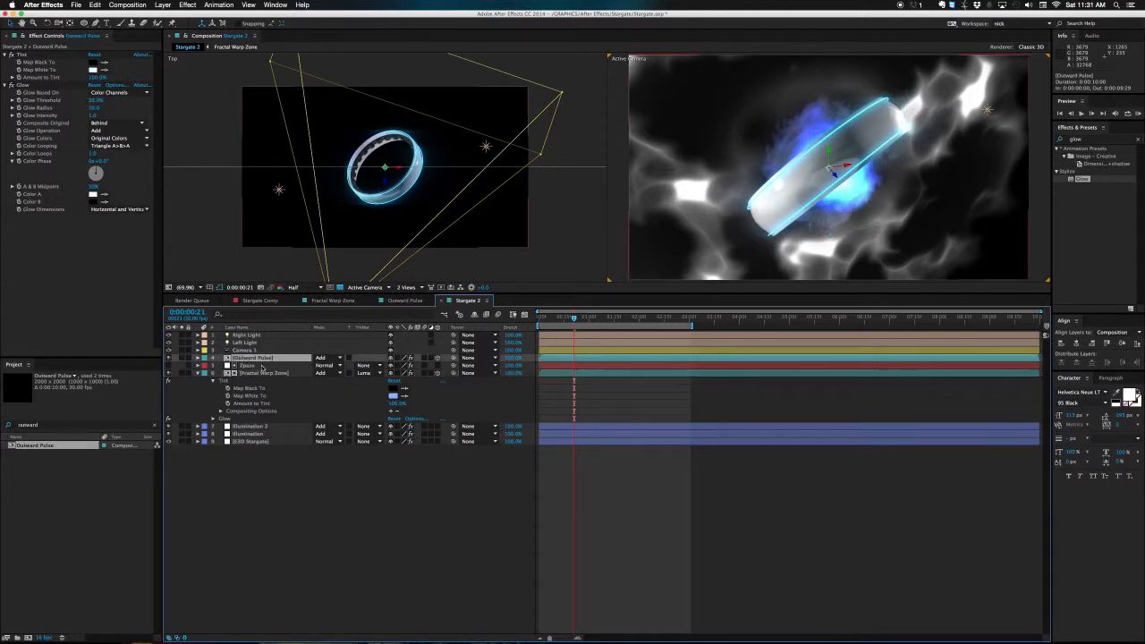
pyautogui.press('e')
pyautogui.click(214, 366)
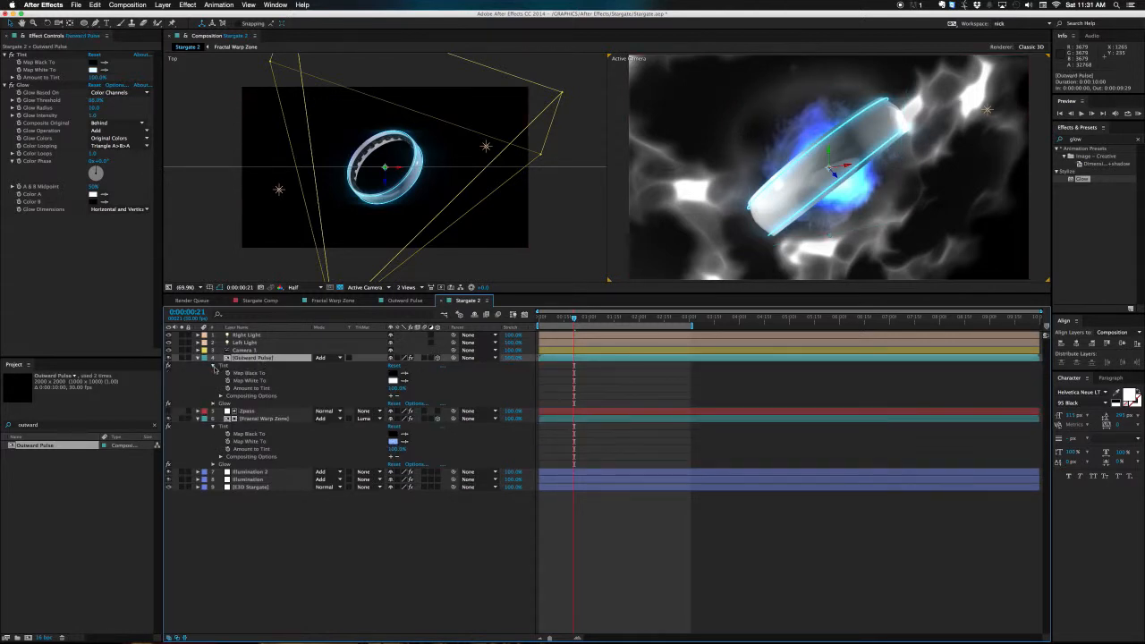
pyautogui.keyDown('alt'); pyautogui.click(229, 380); pyautogui.keyUp('alt')
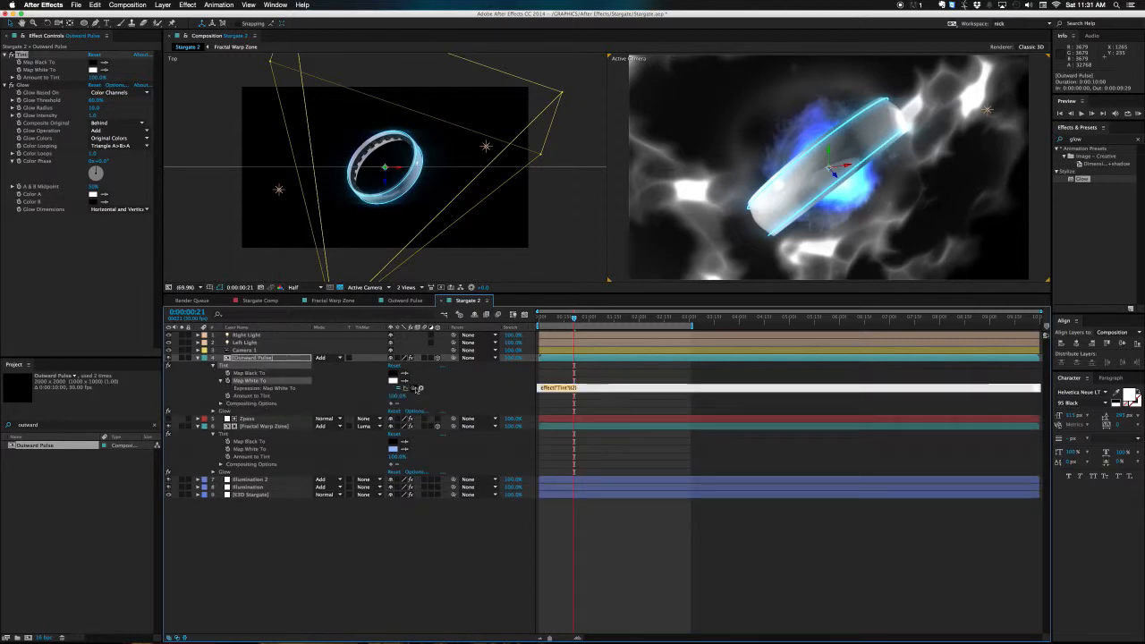
pyautogui.moveTo(419, 388); pyautogui.dragTo(393, 449)
pyautogui.press('KP_Enter')
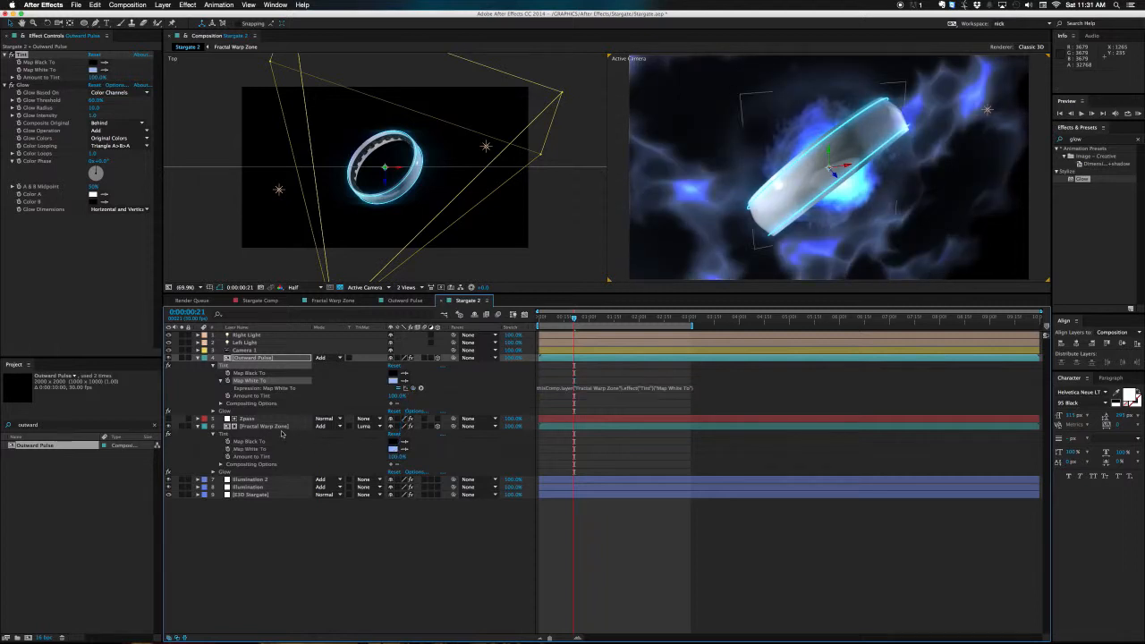
# Step: Change the Fractal Warp Zone Tint's Map White To color to a more saturated sky blue
pyautogui.click(278, 426)
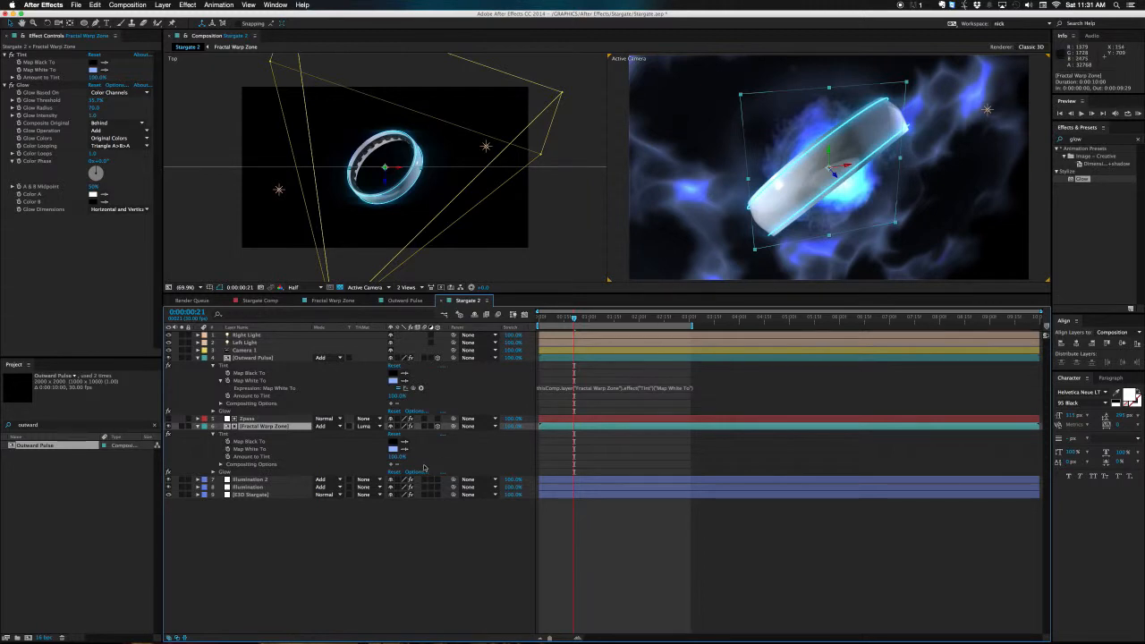
pyautogui.click(394, 449)
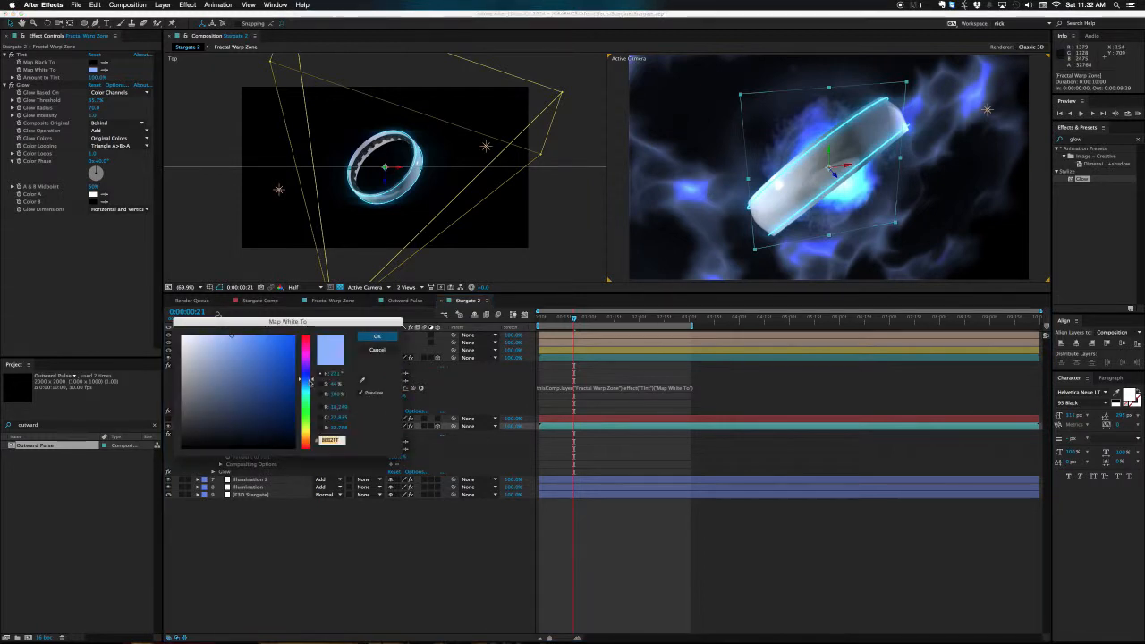
pyautogui.moveTo(308, 383); pyautogui.dragTo(309, 384)
pyautogui.click(258, 341)
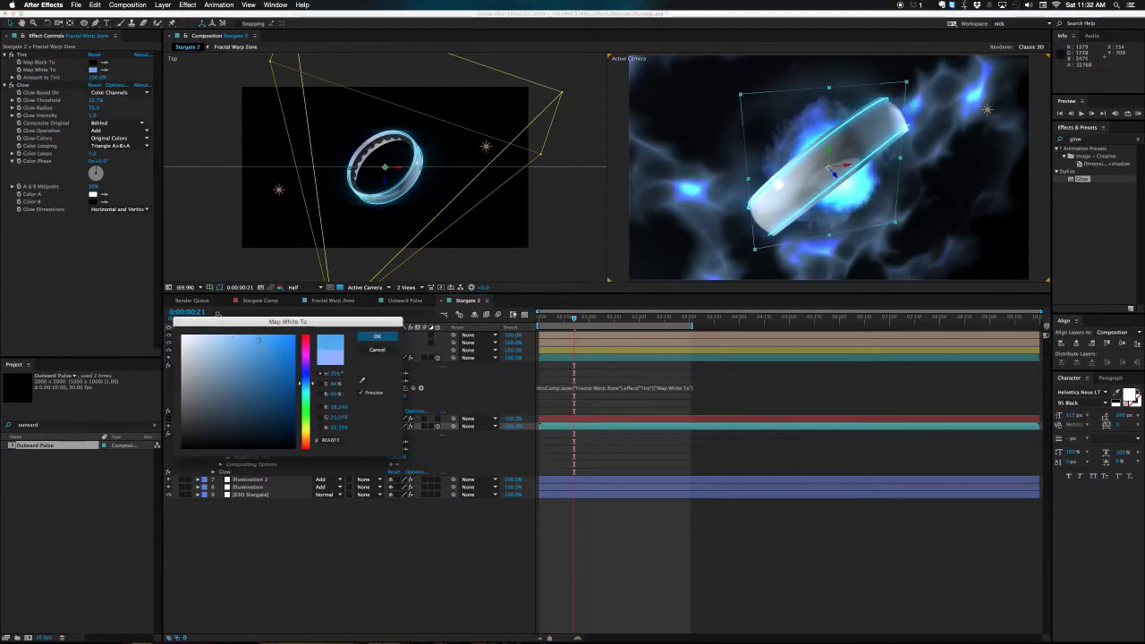
pyautogui.press('Return')
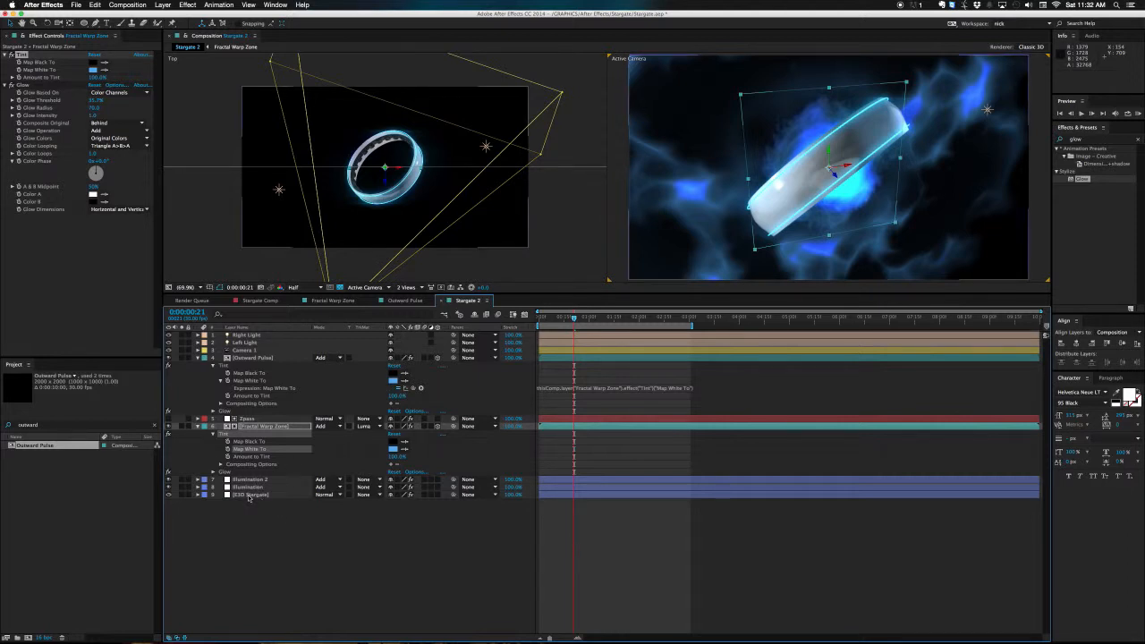
# Step: Link the Illumination layer's Tint Map White To color to the Fractal Warp Zone Tint's Map White To with an expression
pyautogui.click(247, 487)
pyautogui.press('t')
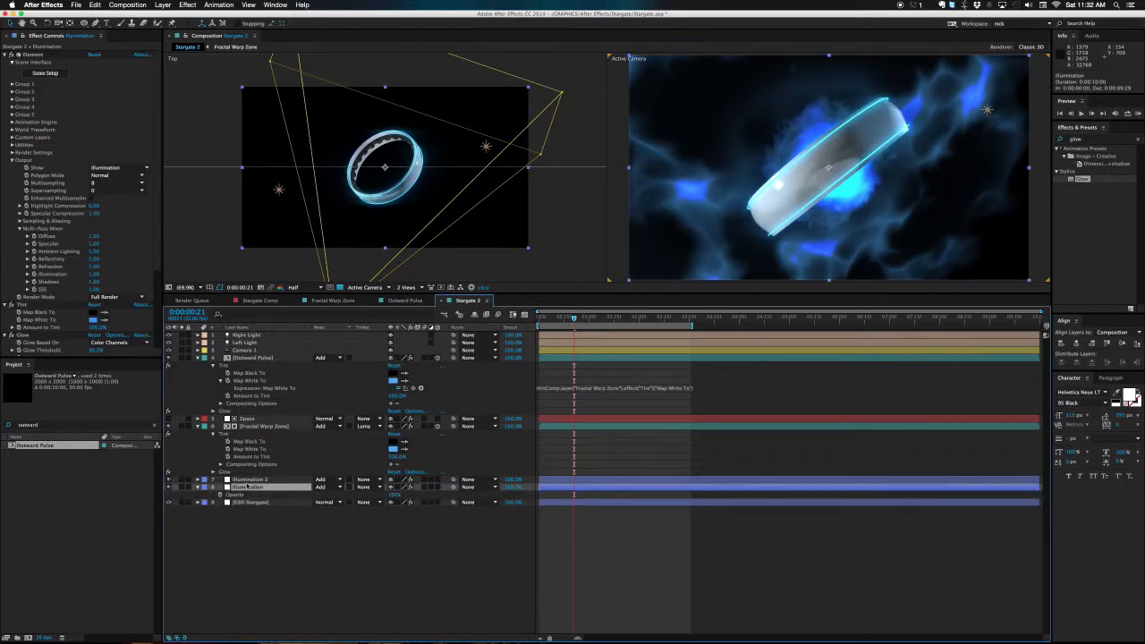
pyautogui.press('t')
pyautogui.click(248, 481)
pyautogui.click(247, 487)
pyautogui.press('e')
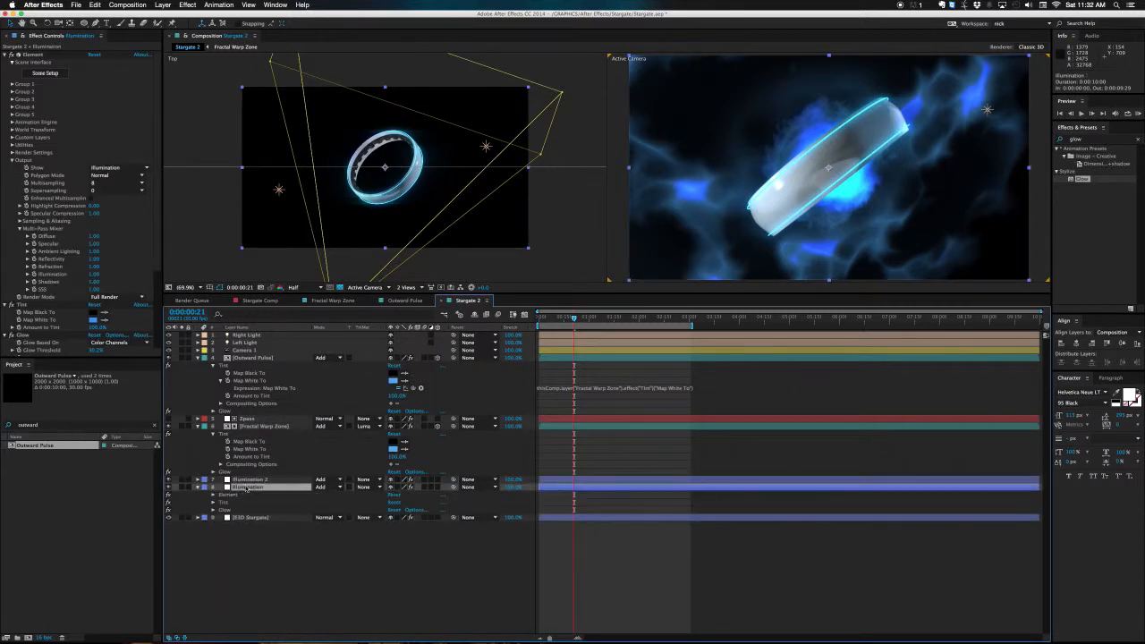
pyautogui.click(213, 503)
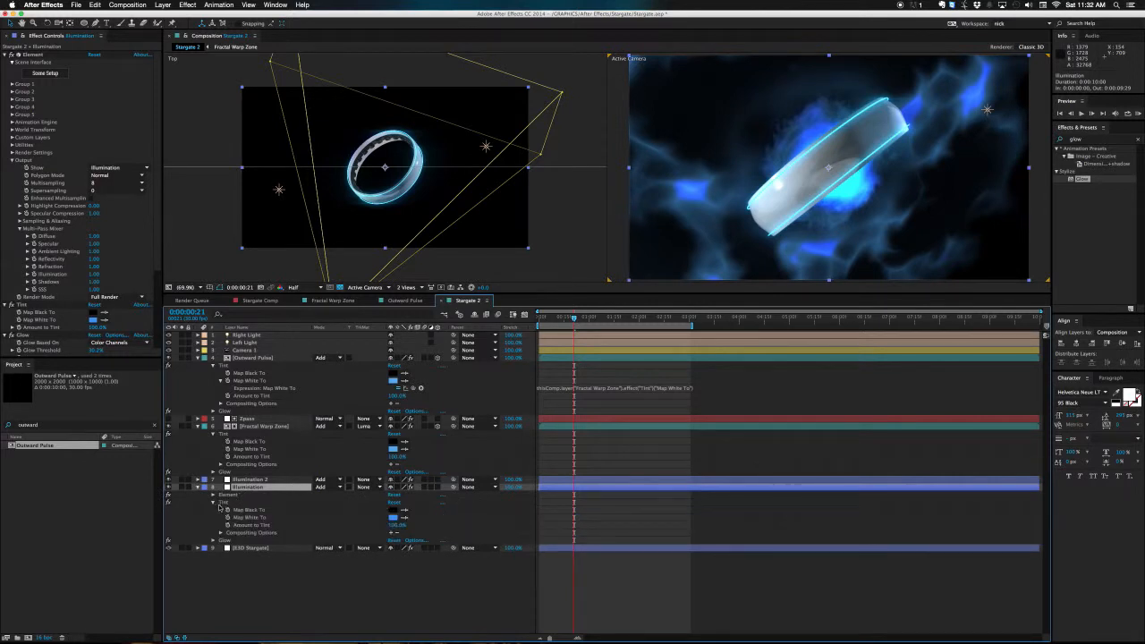
pyautogui.keyDown('alt'); pyautogui.click(227, 517); pyautogui.keyUp('alt')
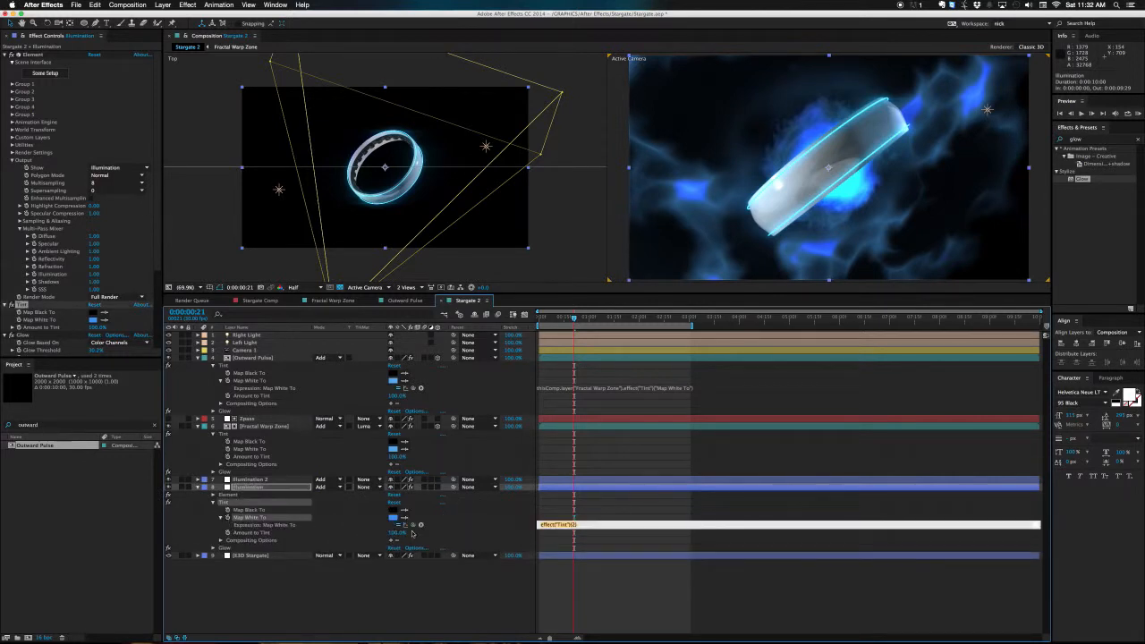
pyautogui.moveTo(414, 526); pyautogui.dragTo(279, 452)
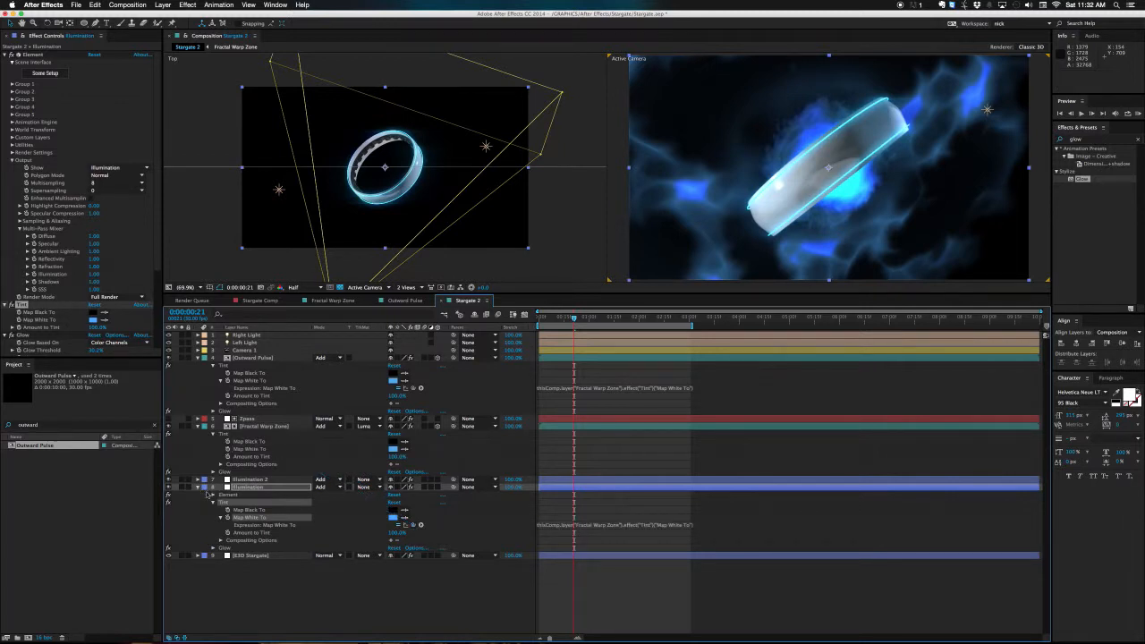
# Step: Copy only the Map White To expression from Illumination, paste it onto Illumination 2, and collapse the Illumination layer's properties
pyautogui.rightClick(252, 519)
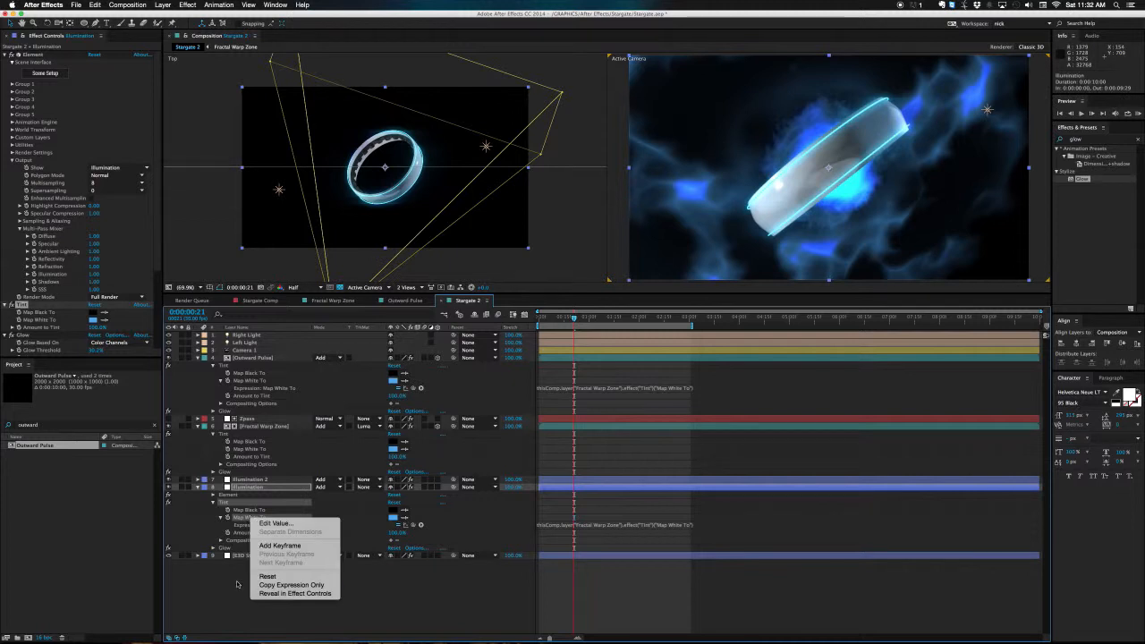
pyautogui.click(292, 584)
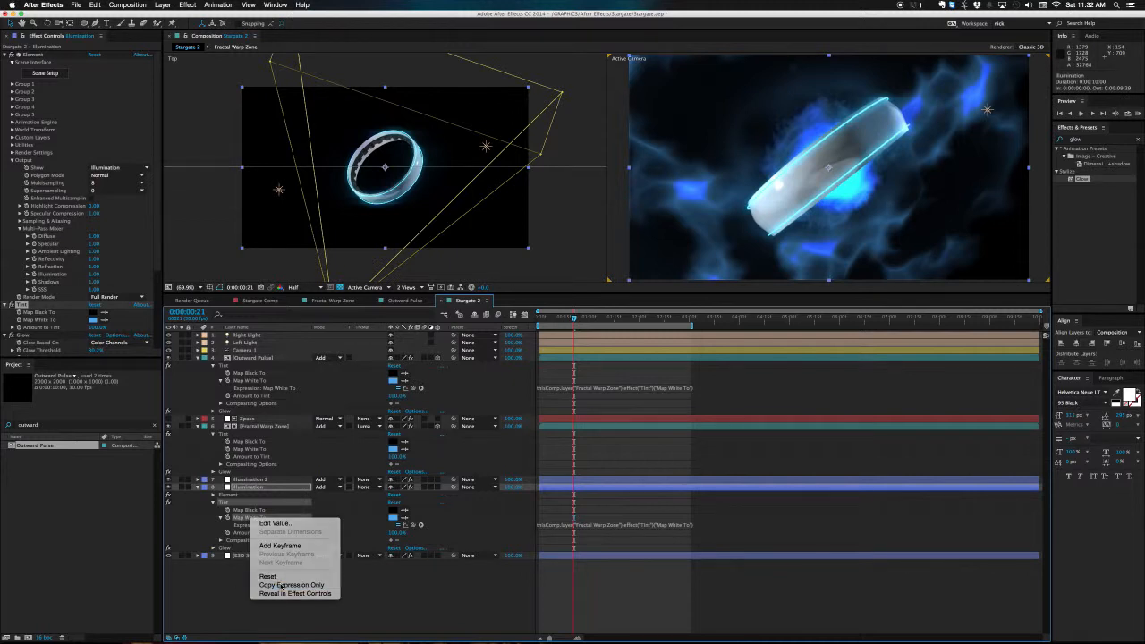
pyautogui.click(273, 480)
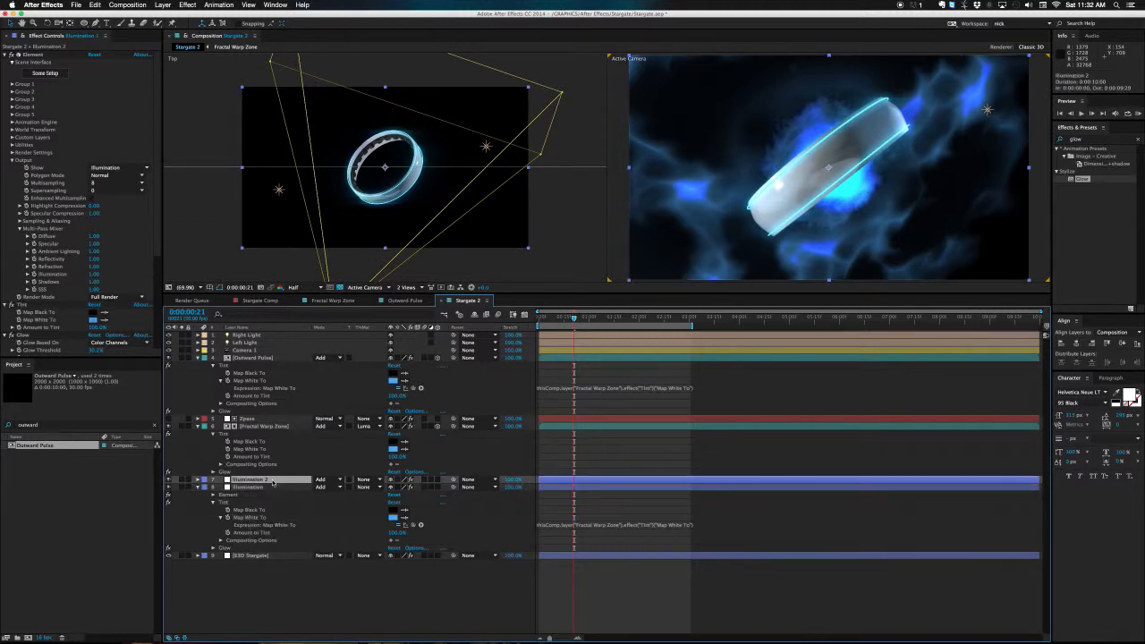
pyautogui.press('super+v')
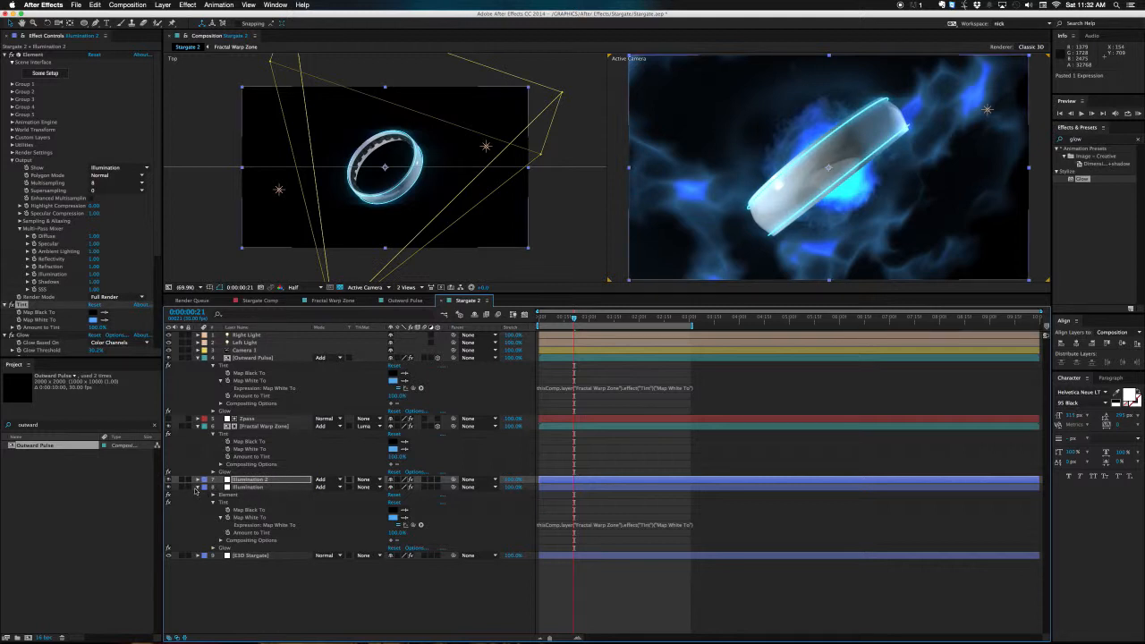
pyautogui.click(198, 488)
# Step: Preview a deeper blue and an orange as Fractal Warp Zone's Map White To color to test the linked tints, and cancel the change
pyautogui.click(260, 427)
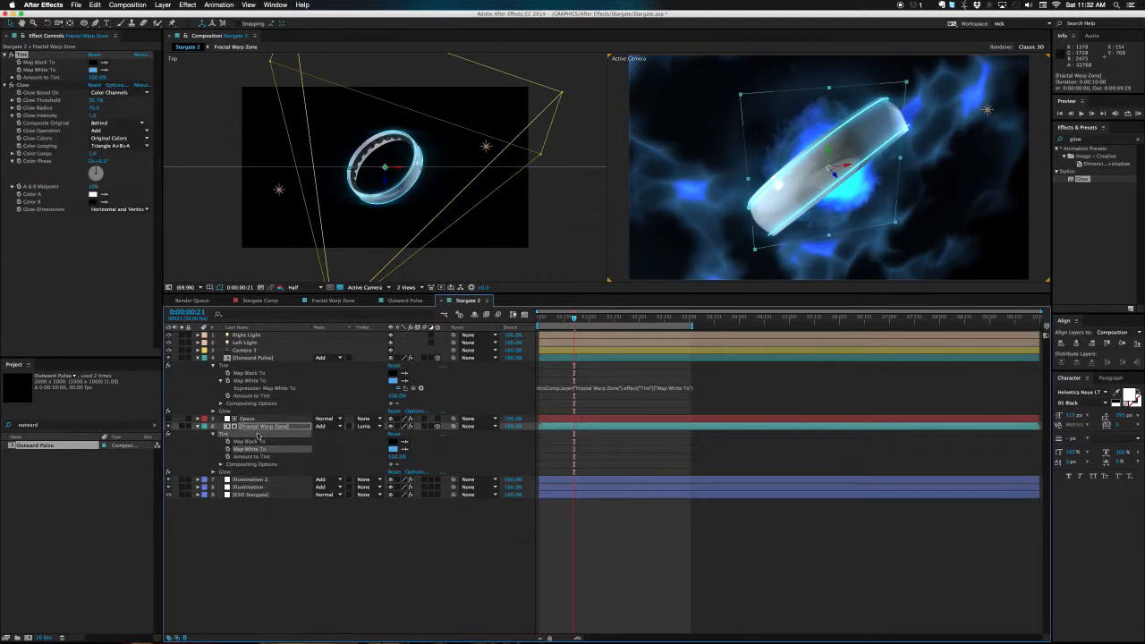
pyautogui.click(393, 450)
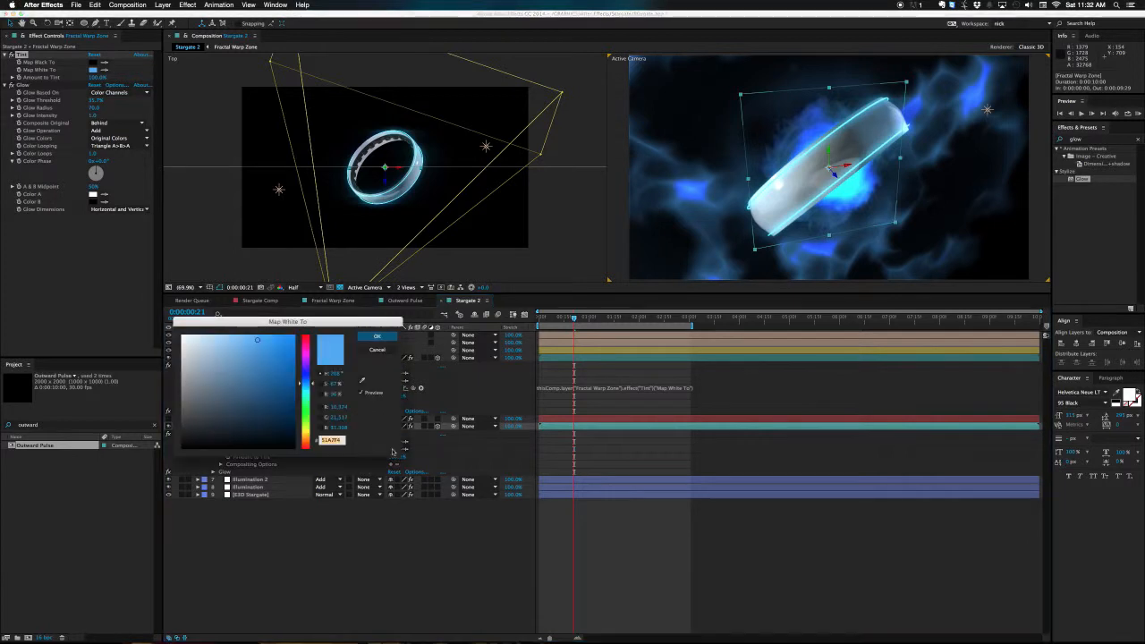
pyautogui.moveTo(283, 363)
pyautogui.mouseDown()
pyautogui.moveTo(272, 399)
pyautogui.moveTo(275, 343)
pyautogui.mouseUp()
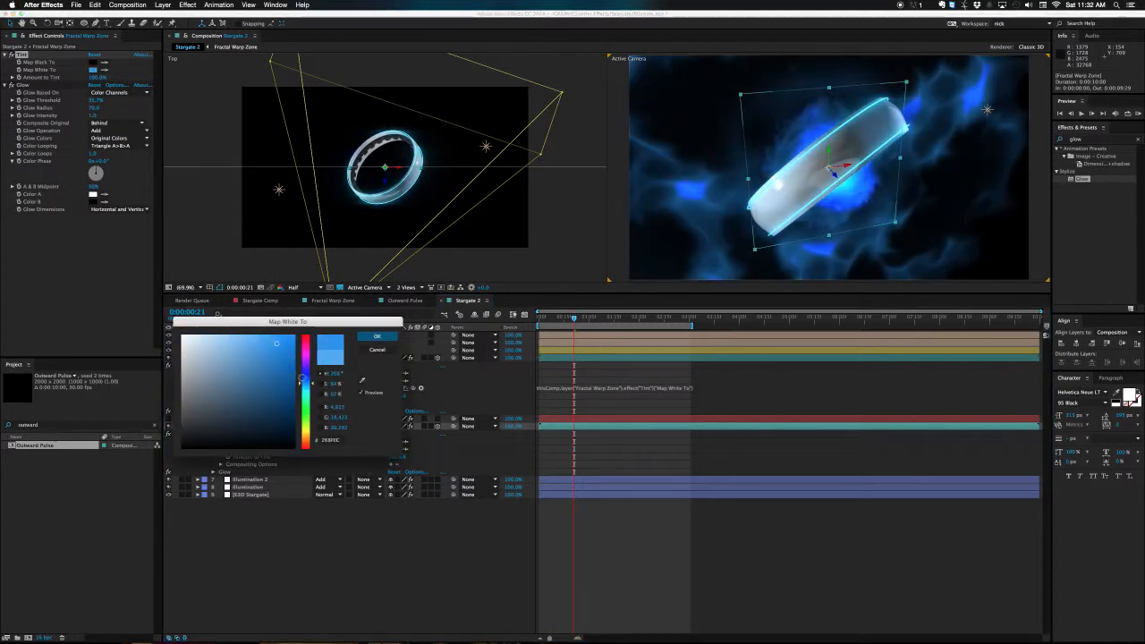
pyautogui.moveTo(301, 381); pyautogui.dragTo(307, 440)
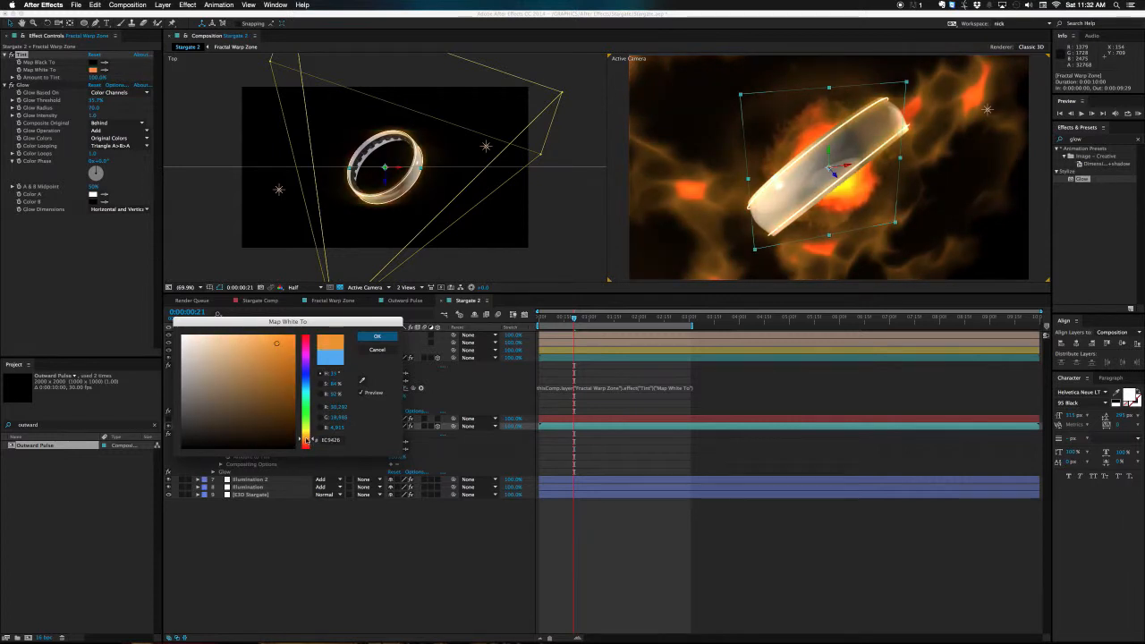
pyautogui.click(377, 349)
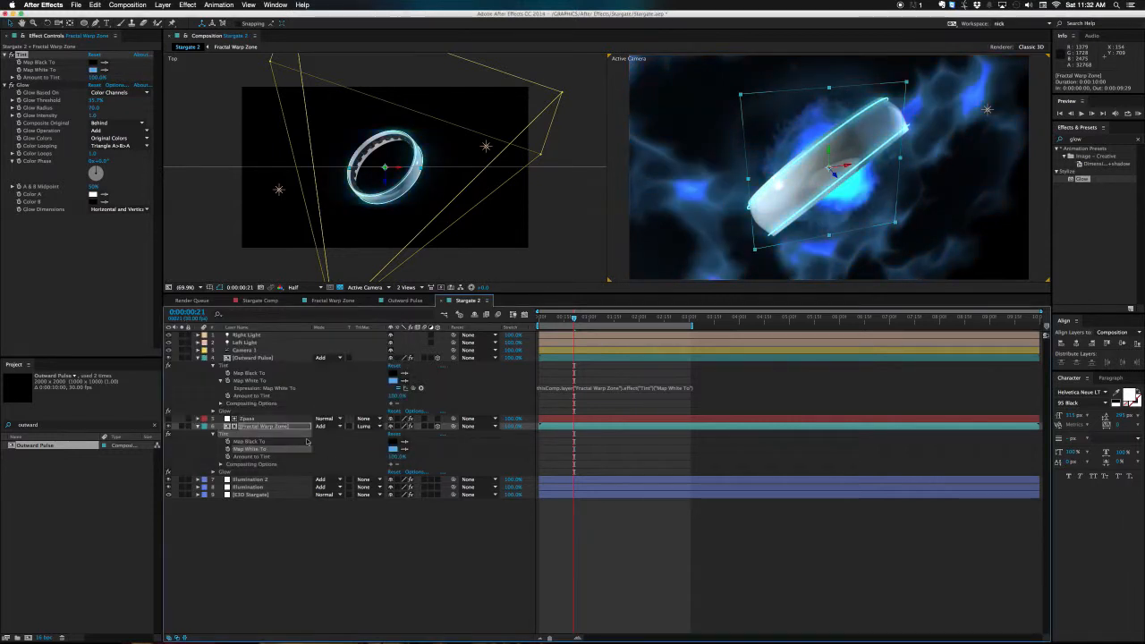
# Step: Check the tinted pulse at 0:00:00:29 in an enlarged composition view with the Outward Pulse layer selected
pyautogui.click(283, 427)
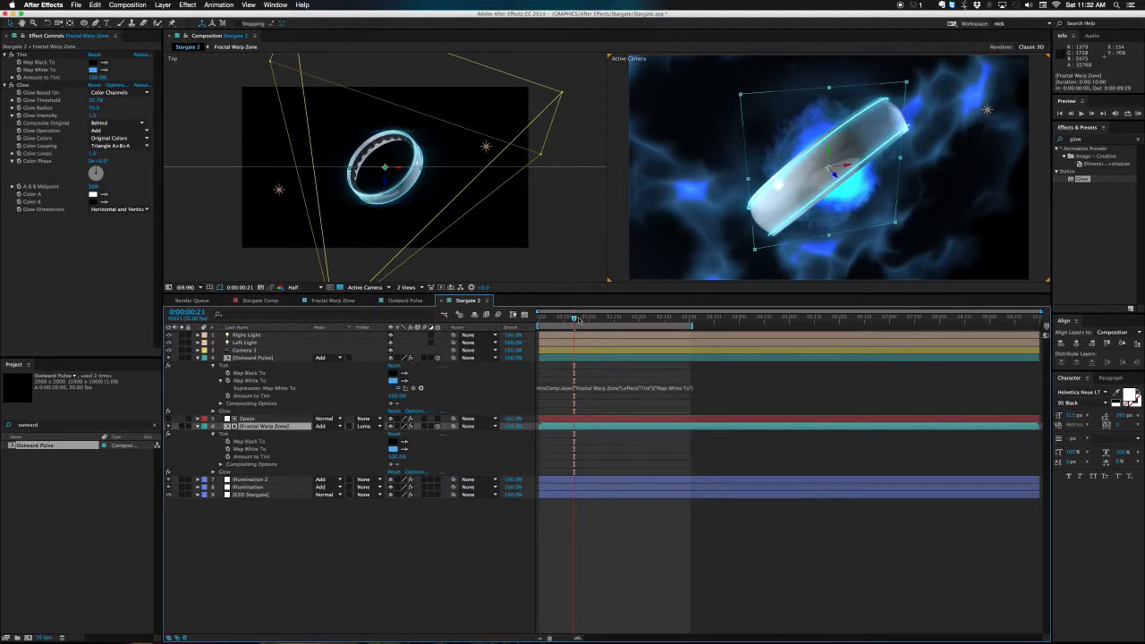
pyautogui.moveTo(579, 320); pyautogui.dragTo(589, 320)
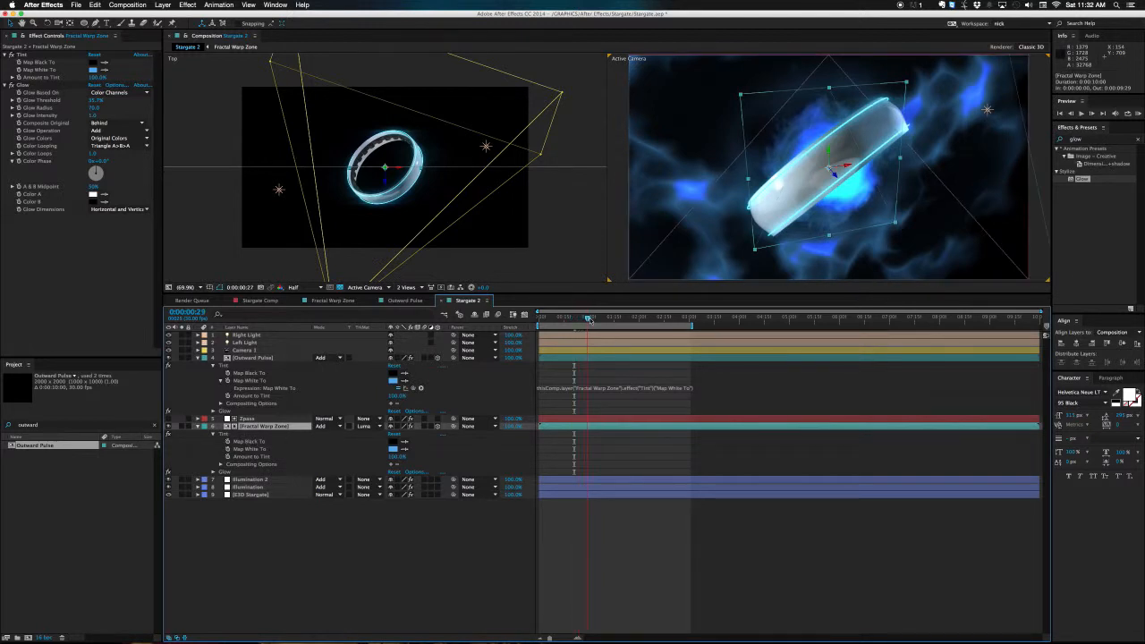
pyautogui.click(271, 359)
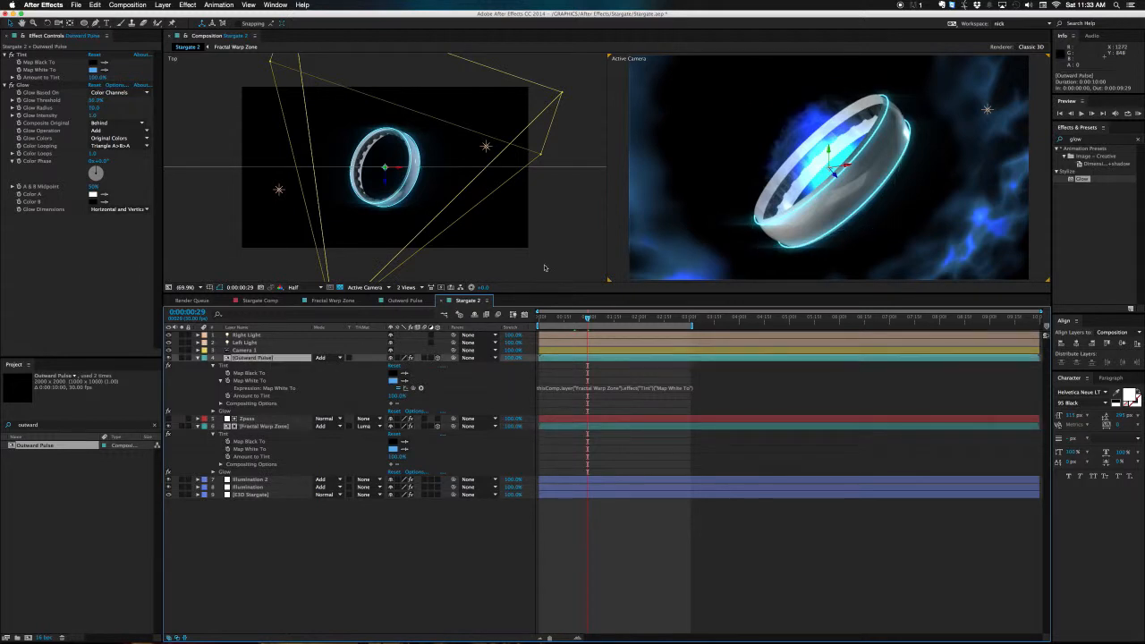
pyautogui.moveTo(539, 294); pyautogui.dragTo(534, 351)
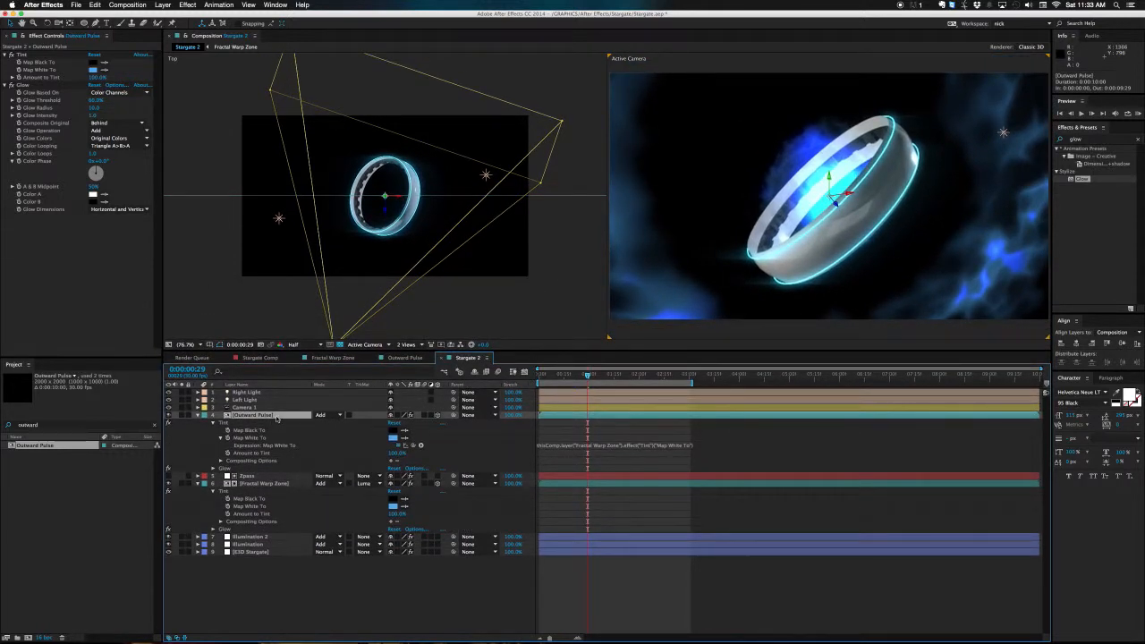
# Step: Scale the Outward Pulse layer uniformly to 40%, undoing a trial shift of the layer in time
pyautogui.press('s')
pyautogui.moveTo(403, 424); pyautogui.dragTo(367, 424)
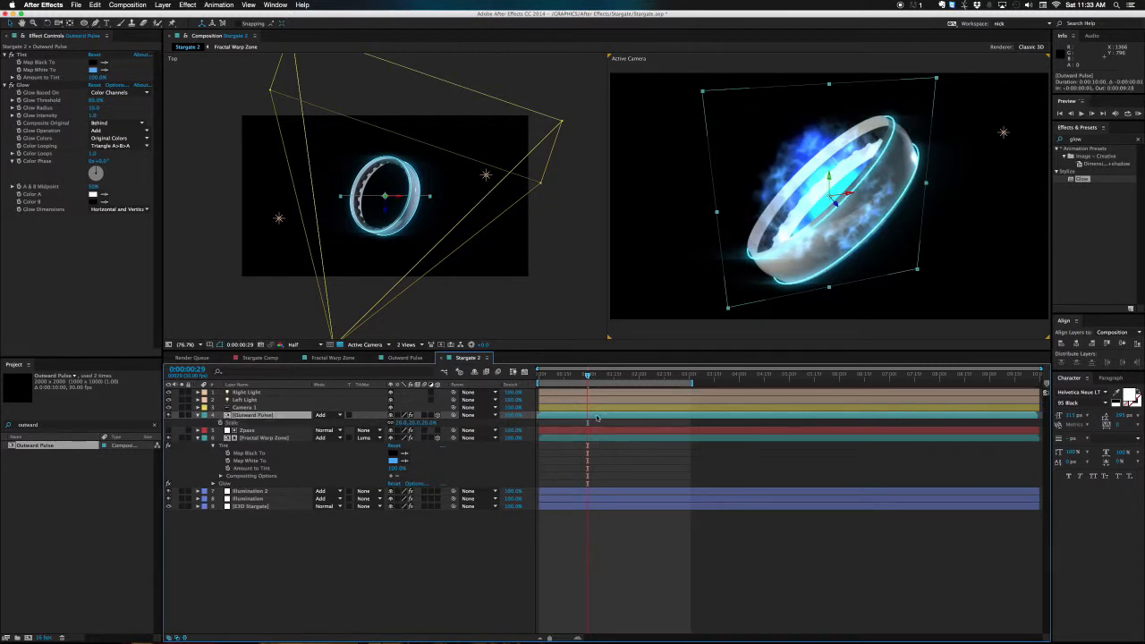
pyautogui.moveTo(589, 416); pyautogui.dragTo(615, 418)
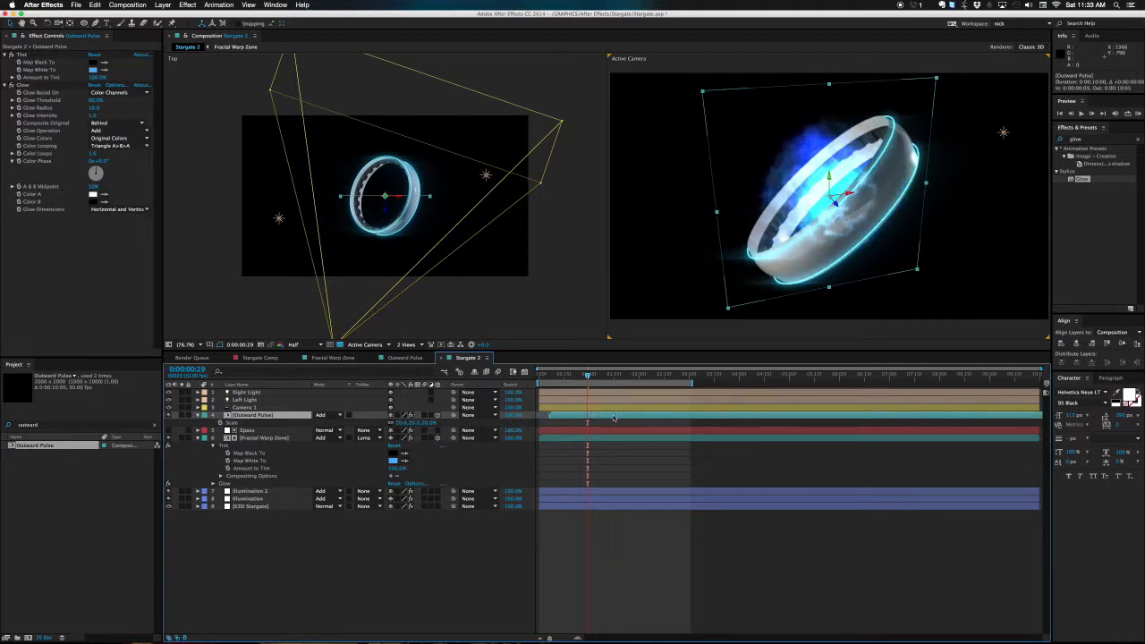
pyautogui.press('super+z')
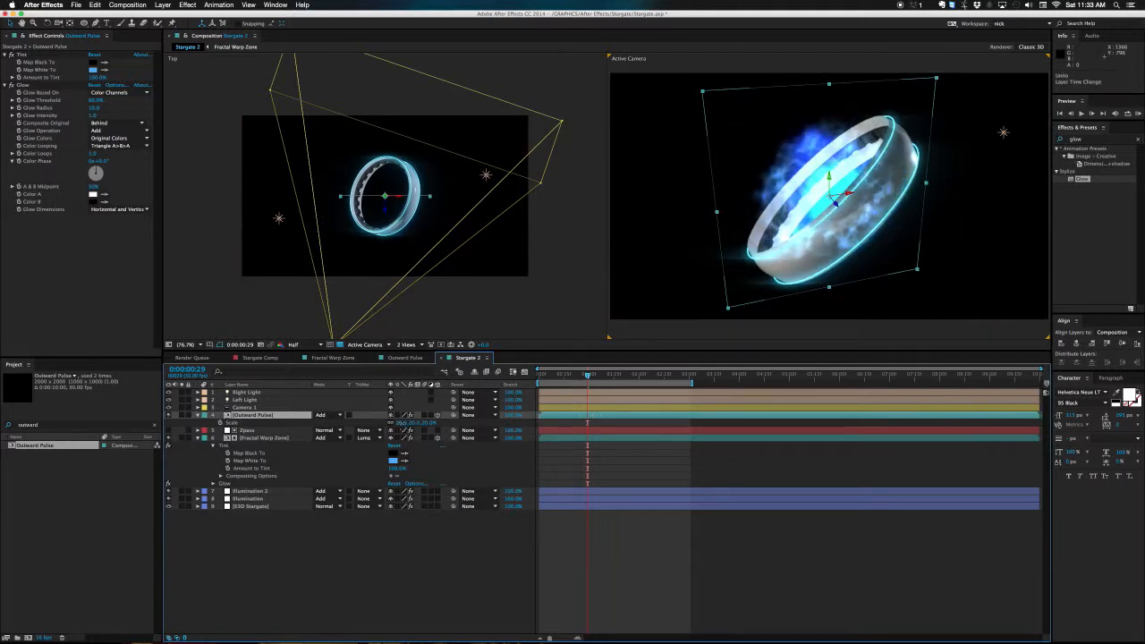
pyautogui.moveTo(401, 423); pyautogui.dragTo(412, 422)
# Step: Check the scaled pulse by sliding the Outward Pulse layer earlier, returning it to its original start, and viewing 0:00:00:27
pyautogui.moveTo(625, 422); pyautogui.dragTo(604, 418)
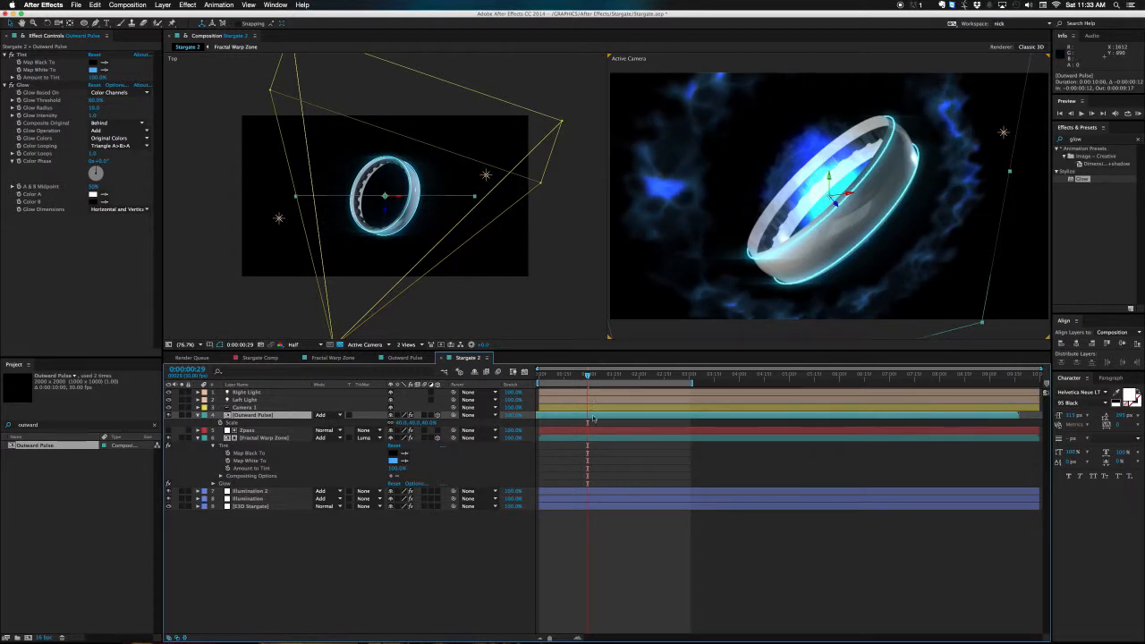
pyautogui.moveTo(586, 418); pyautogui.dragTo(606, 417)
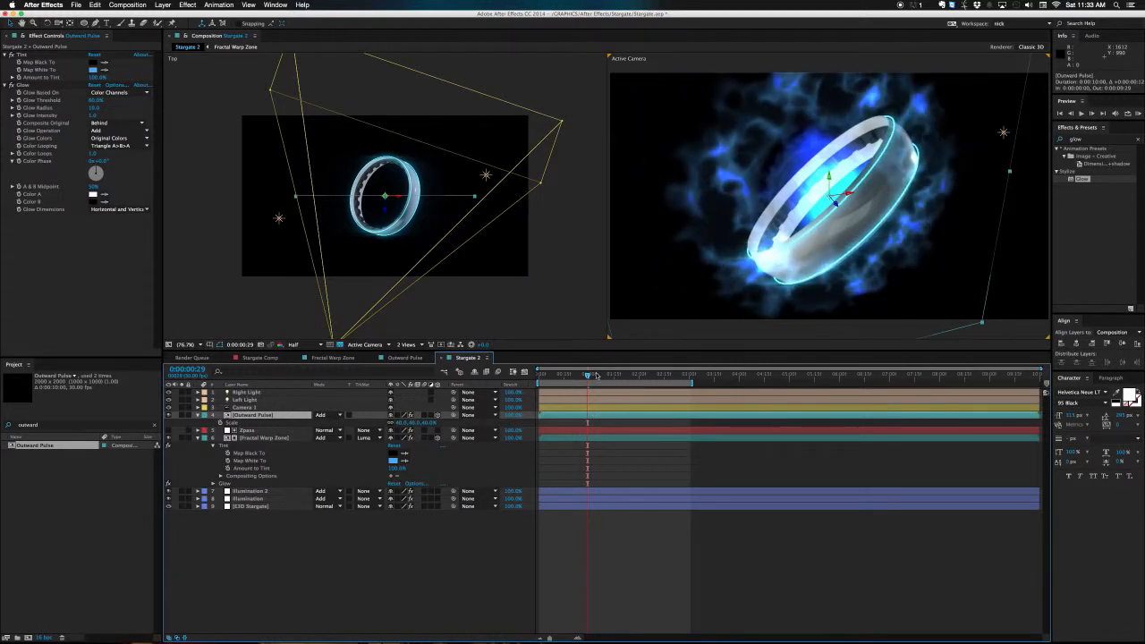
pyautogui.moveTo(597, 375); pyautogui.dragTo(584, 375)
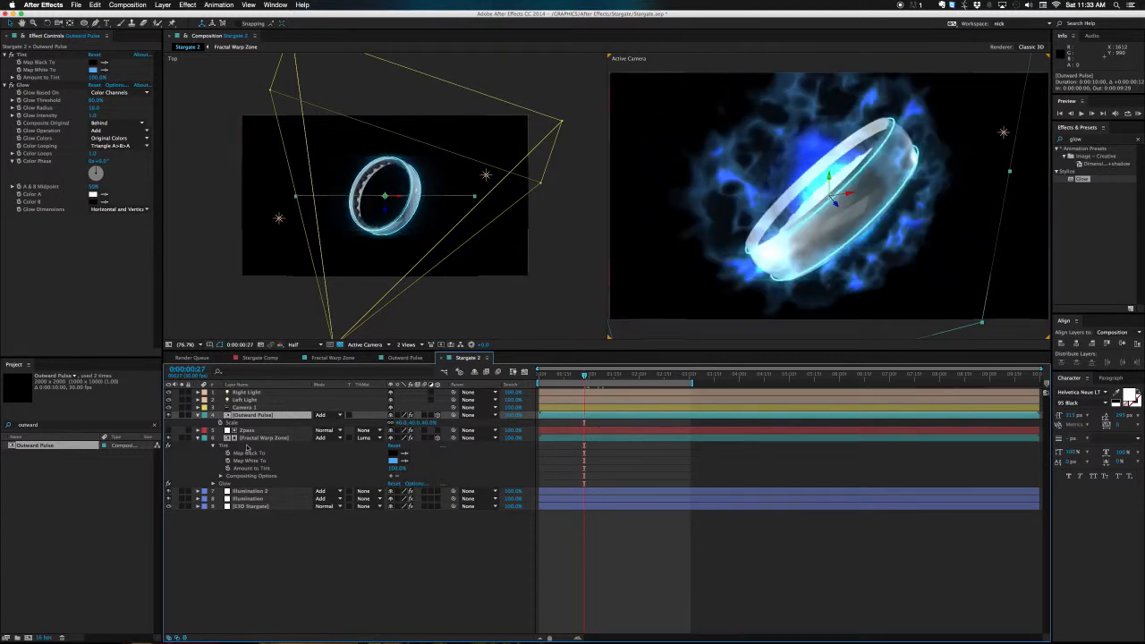
# Step: Duplicate the Zpass layer, place the copy directly above Outward Pulse, and use it as that layer's luma matte
pyautogui.click(247, 432)
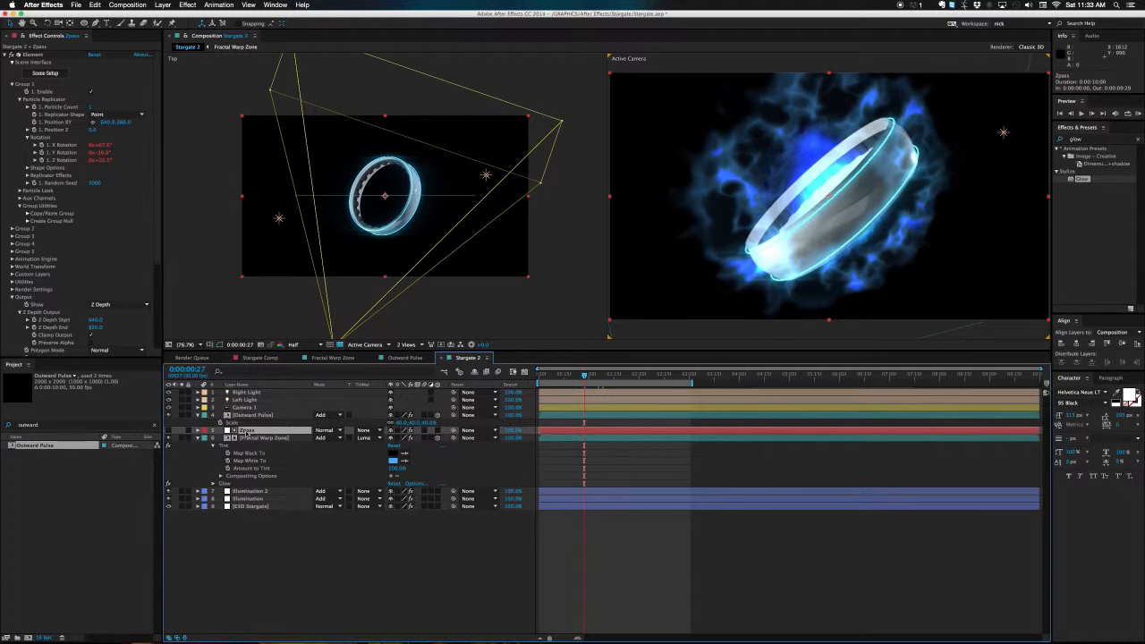
pyautogui.press('super+d')
pyautogui.moveTo(247, 431); pyautogui.dragTo(257, 421)
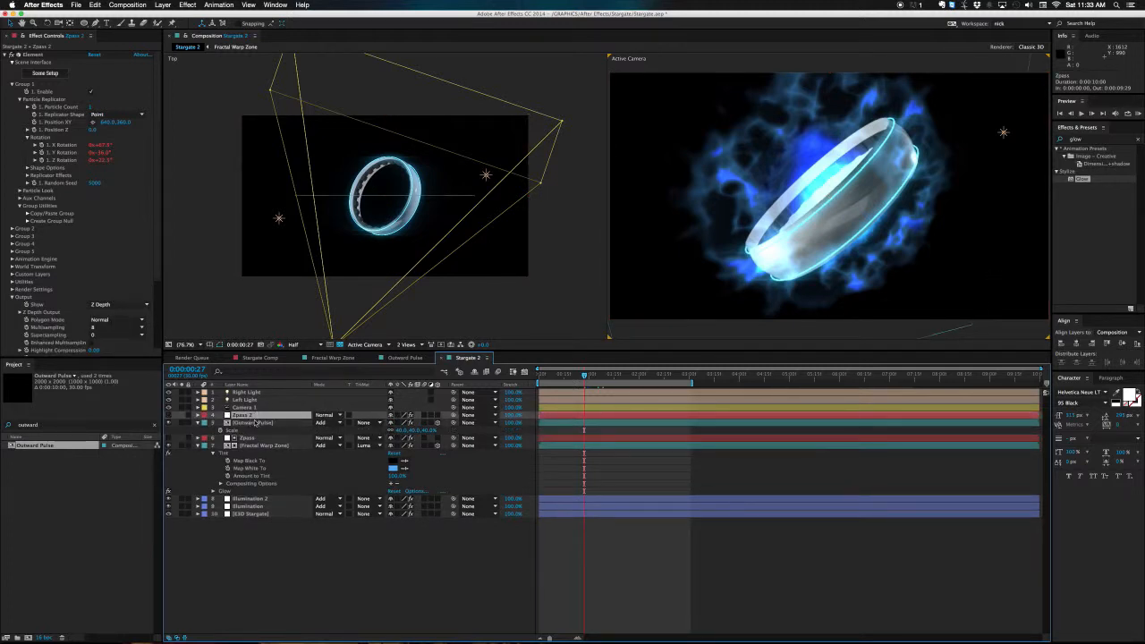
pyautogui.click(257, 422)
pyautogui.click(366, 423)
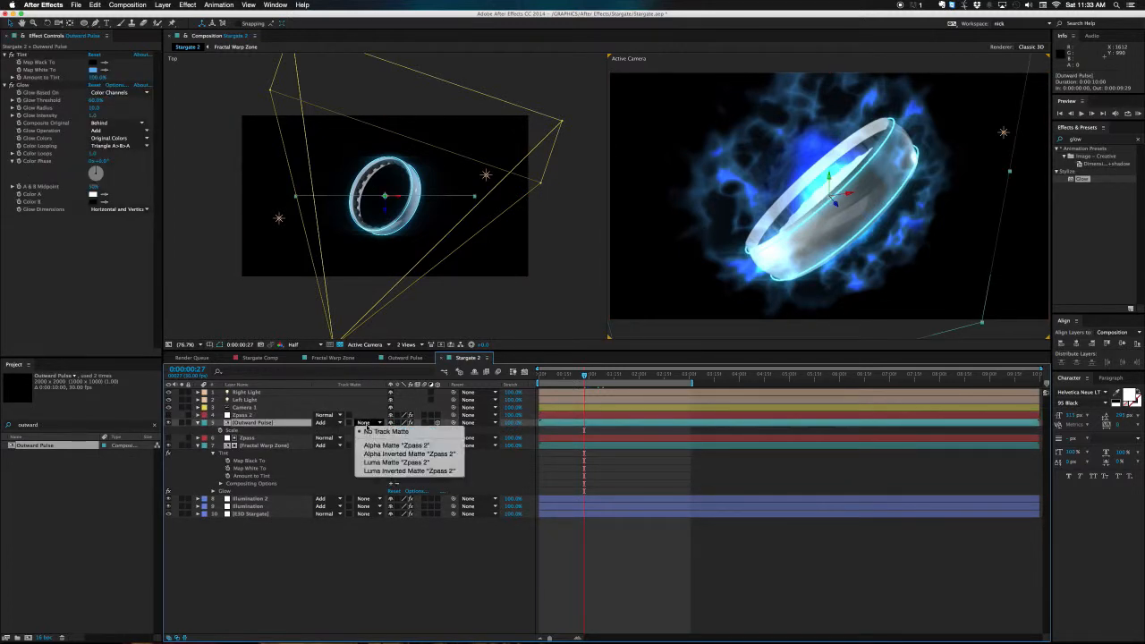
pyautogui.click(369, 463)
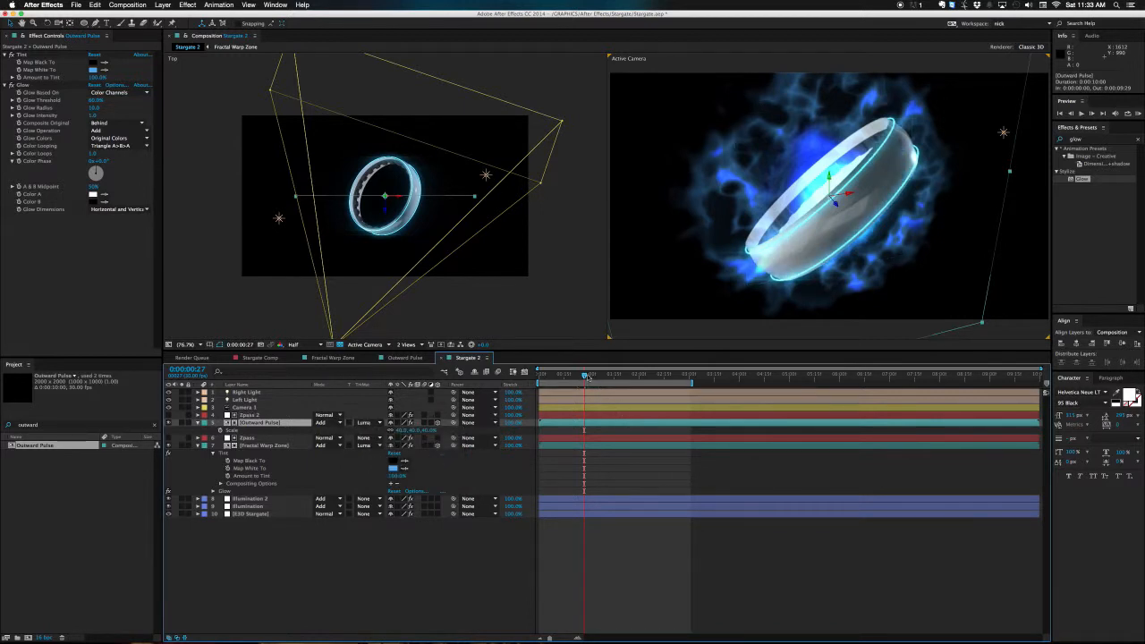
# Step: Check the matted pulse around the rotating ring and compare it with Stargate 2.mp4 in QuickTime Player
pyautogui.moveTo(589, 377); pyautogui.dragTo(574, 378)
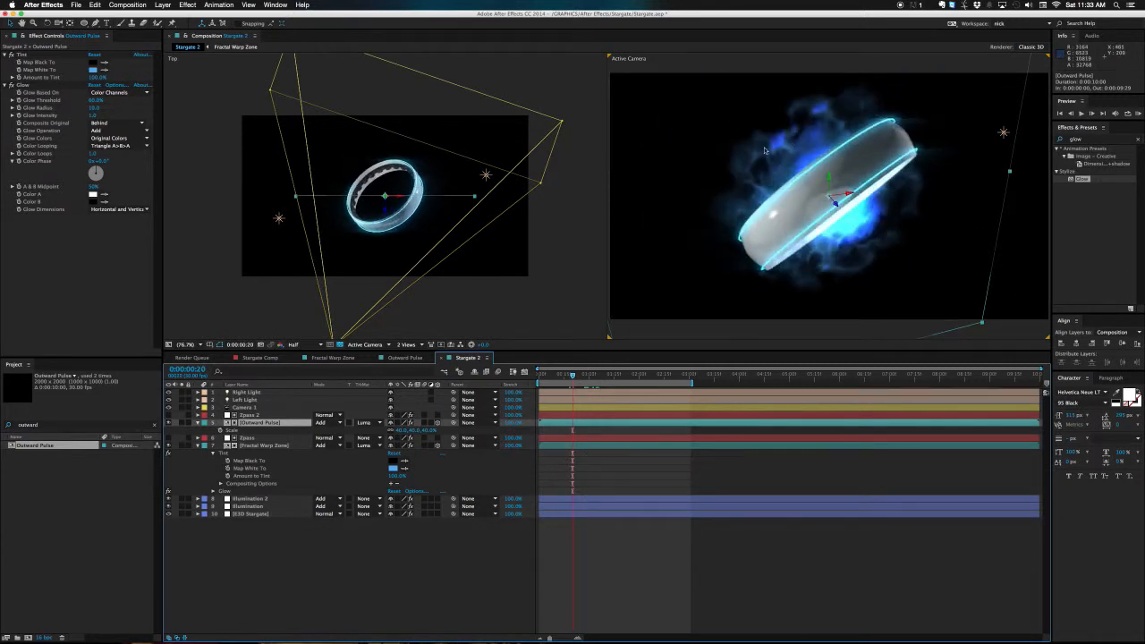
pyautogui.moveTo(555, 379); pyautogui.dragTo(592, 385)
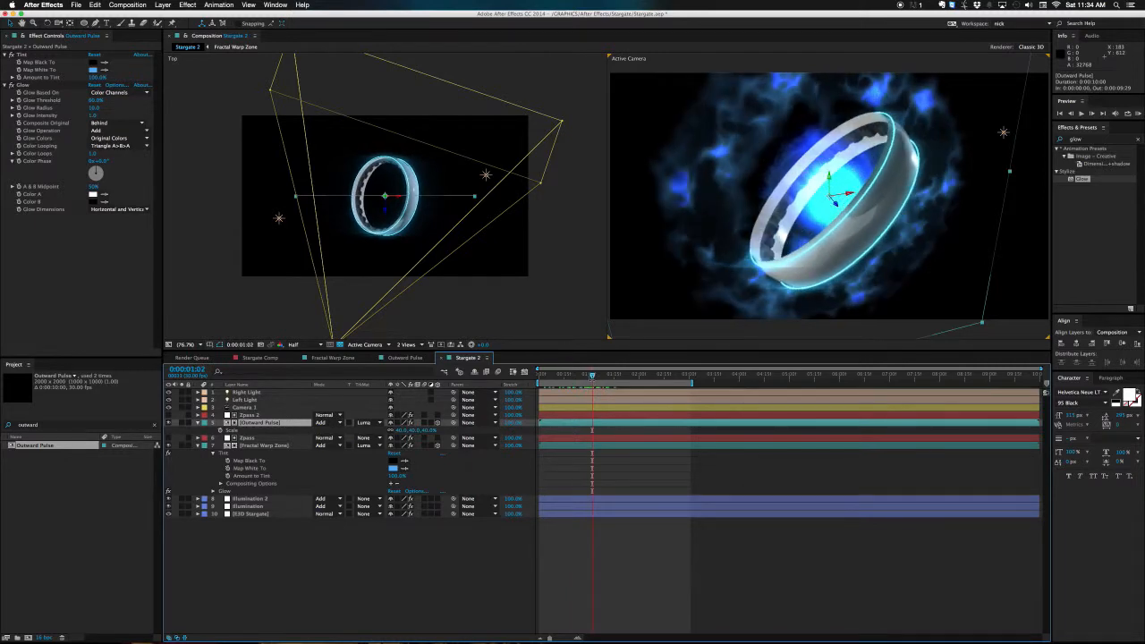
pyautogui.press('super+Tab')
pyautogui.moveTo(576, 395)
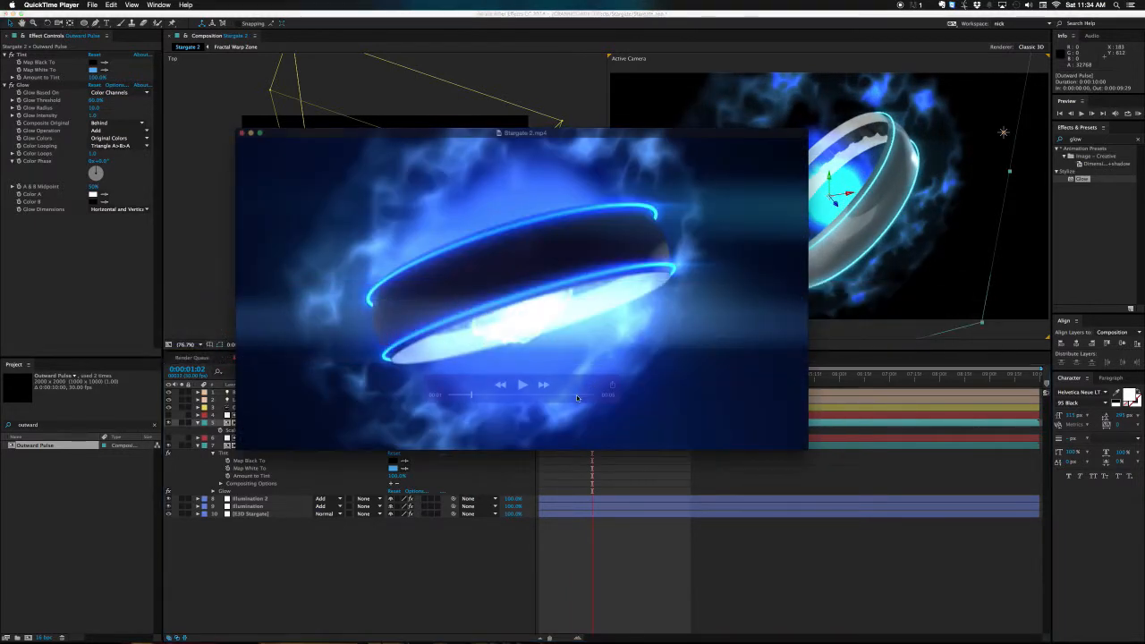
pyautogui.moveTo(473, 396); pyautogui.dragTo(501, 400)
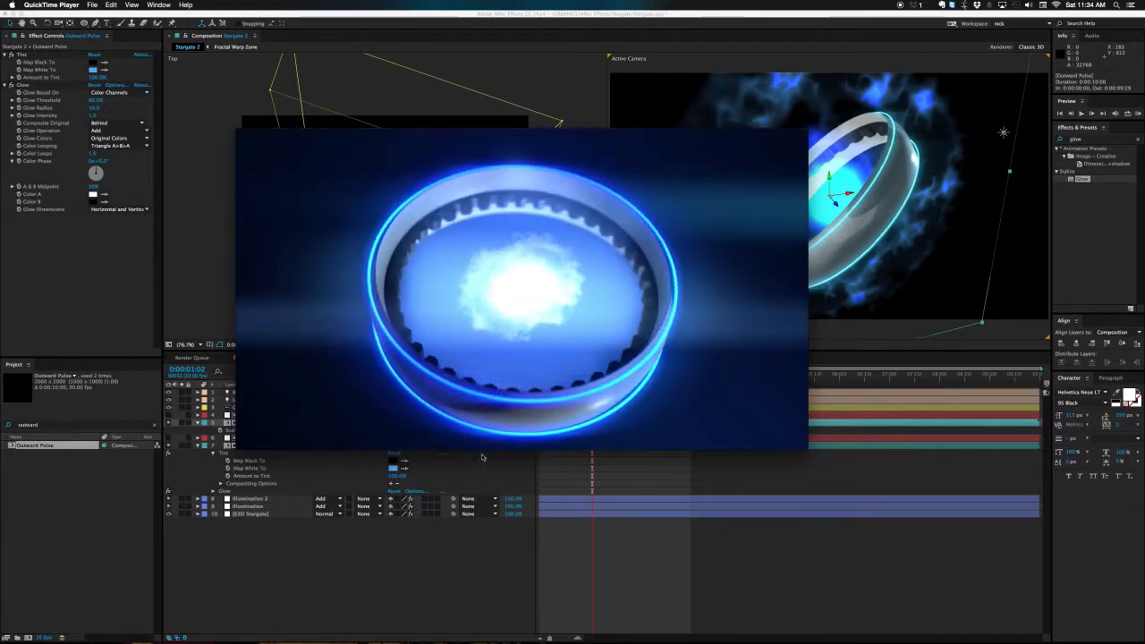
pyautogui.click(483, 459)
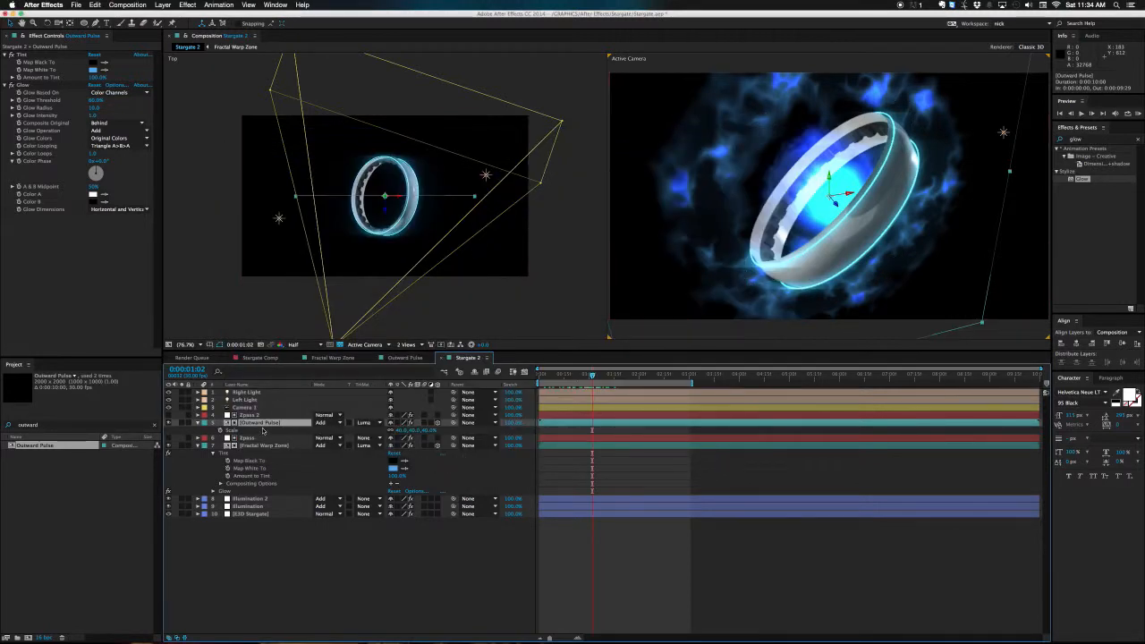
# Step: Create a pale blue point light named Center Wormhole Light with 300% intensity
pyautogui.press('super+alt+shift+l')
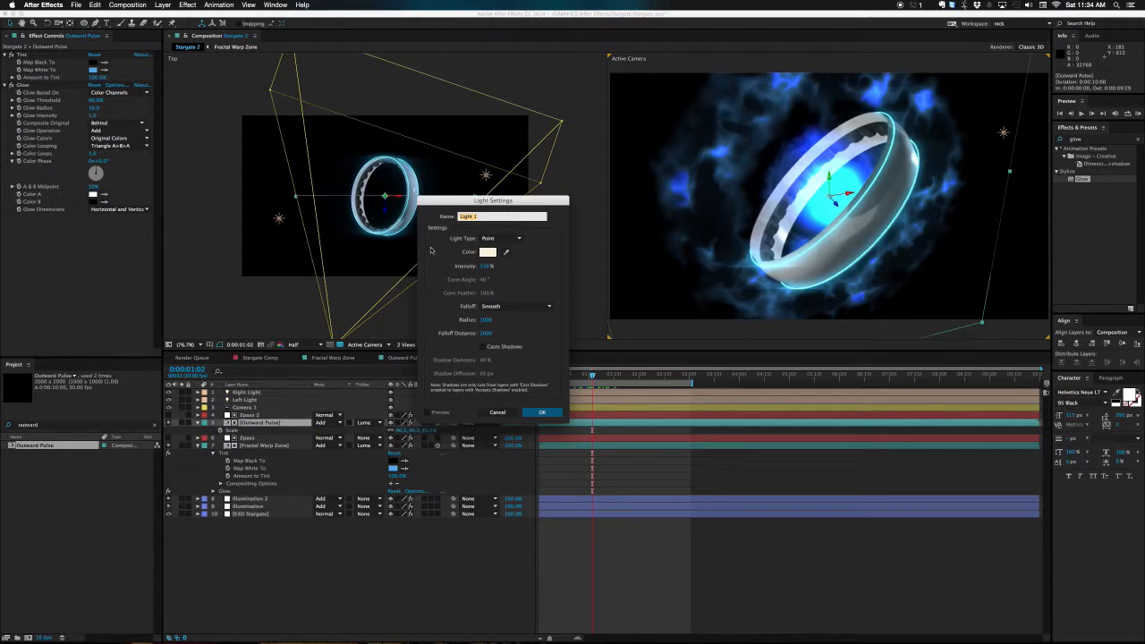
pyautogui.write('Center Wormhole Light')
pyautogui.click(487, 252)
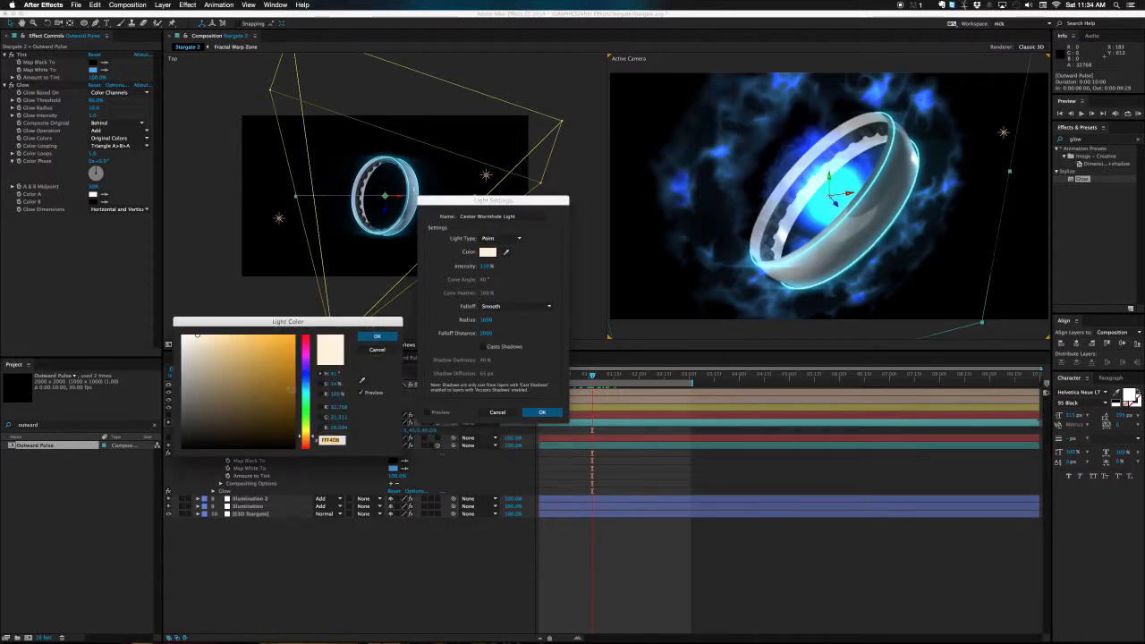
pyautogui.click(305, 378)
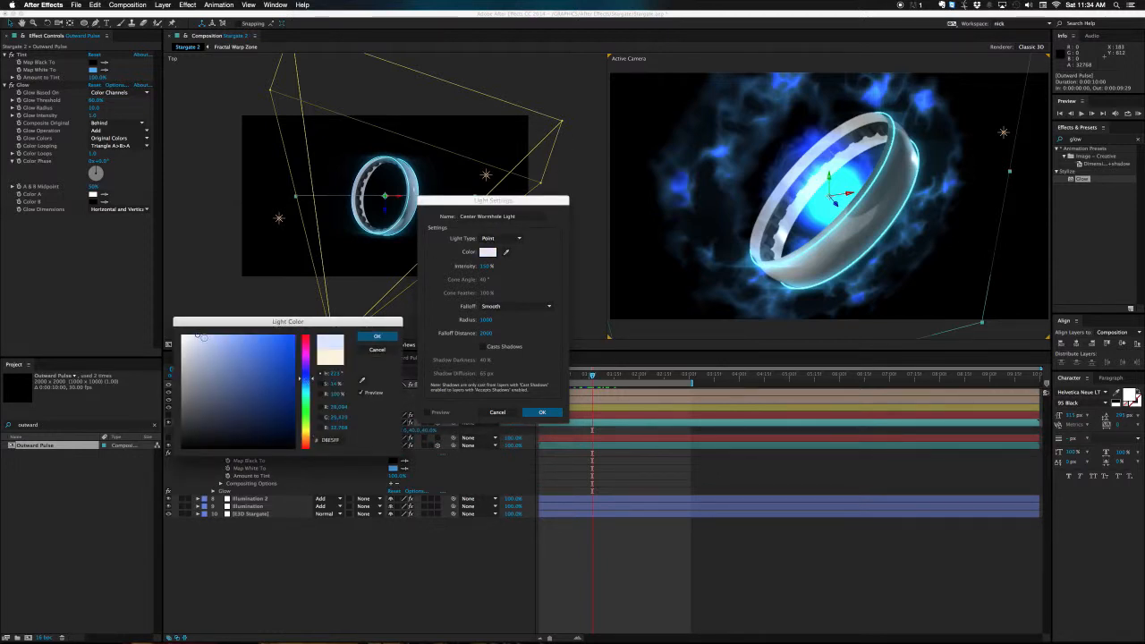
pyautogui.press('Return')
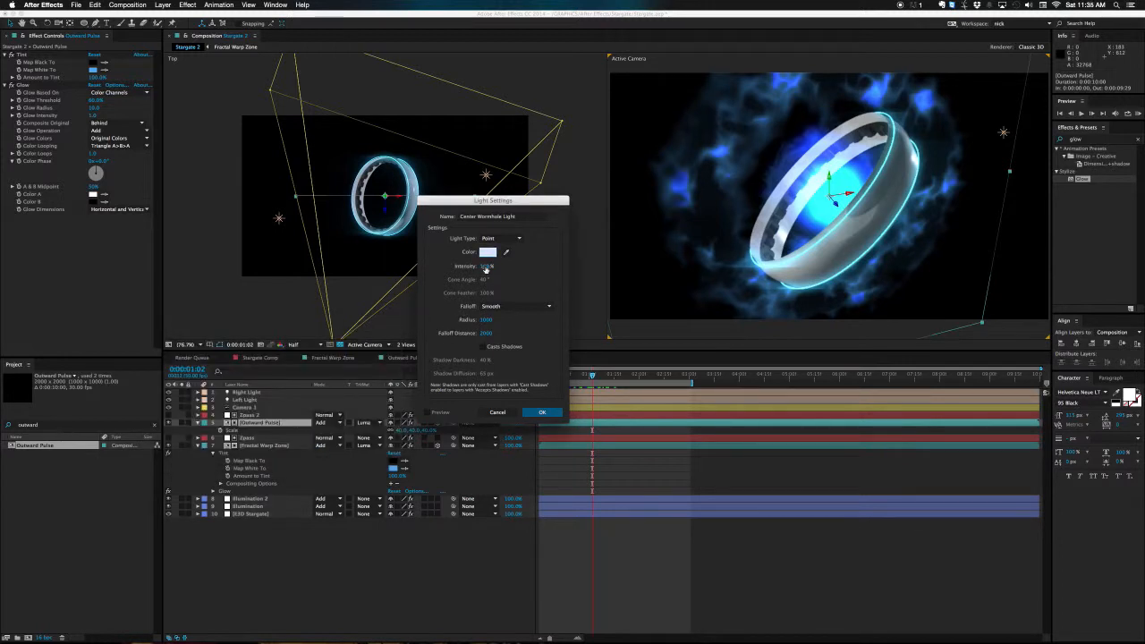
pyautogui.click(486, 266)
pyautogui.write('4000')
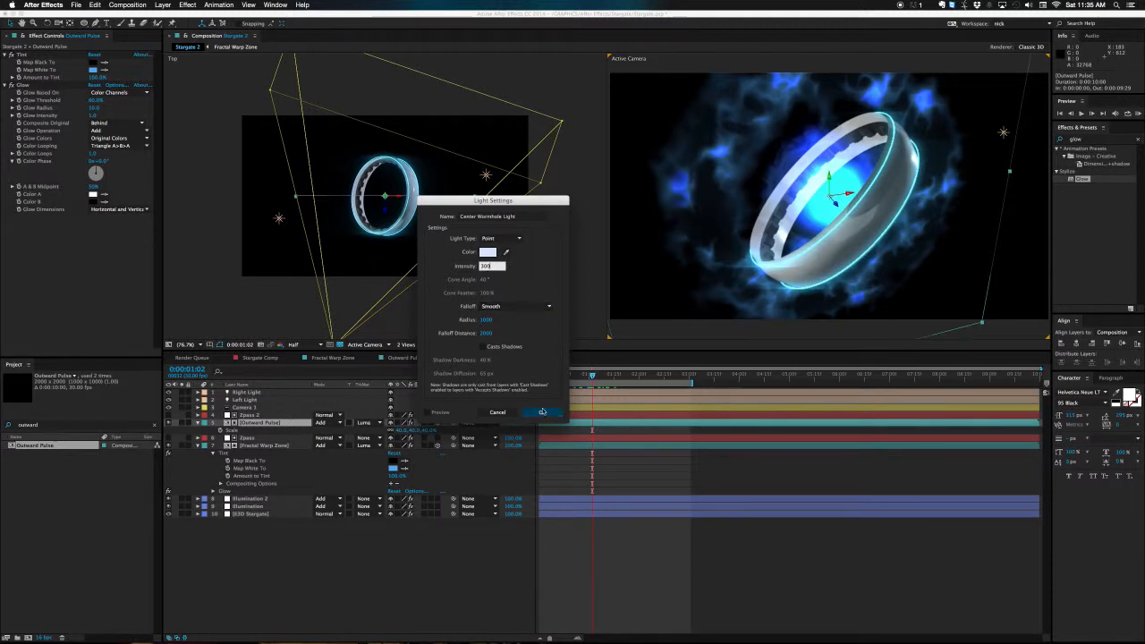
pyautogui.click(540, 413)
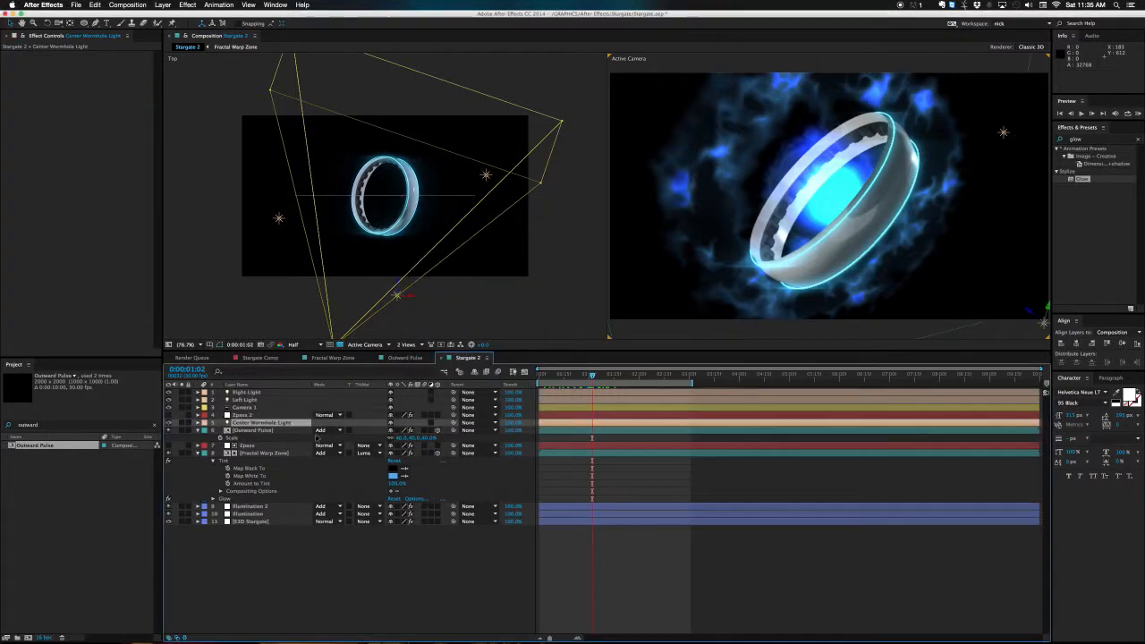
# Step: Position Center Wormhole Light at the ring's center, about 632.9, 357.5, 1.6, and order its layer directly above Camera 1
pyautogui.moveTo(245, 426); pyautogui.dragTo(245, 412)
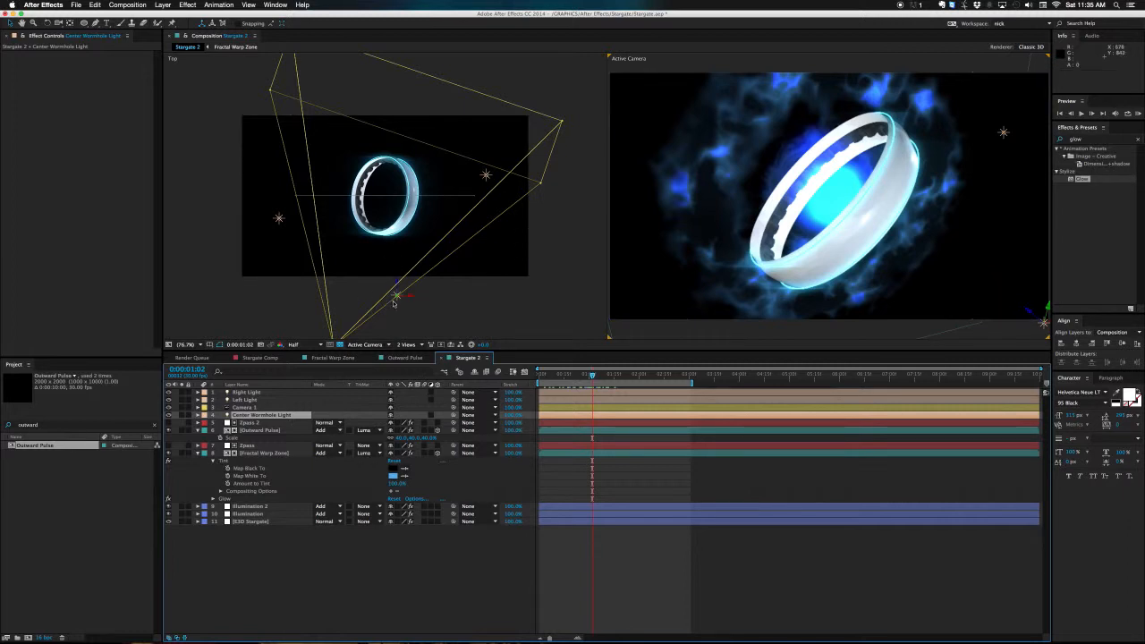
pyautogui.moveTo(397, 285); pyautogui.dragTo(400, 257)
pyautogui.moveTo(412, 203)
pyautogui.mouseDown()
pyautogui.moveTo(413, 182)
pyautogui.moveTo(406, 198)
pyautogui.mouseUp()
pyautogui.moveTo(858, 166); pyautogui.dragTo(826, 167)
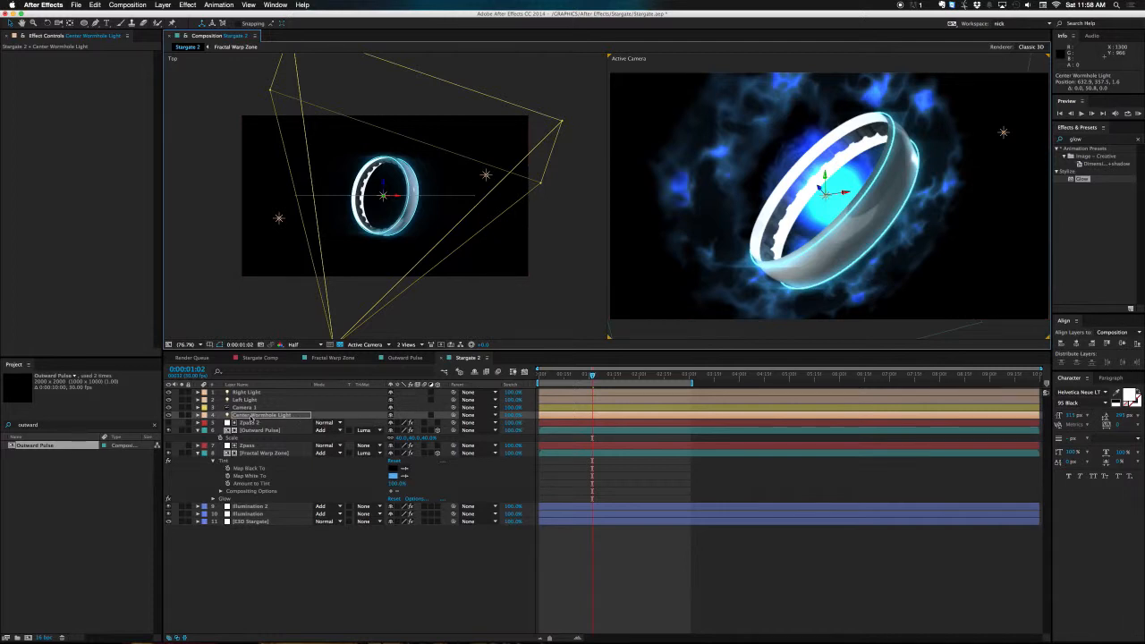
pyautogui.moveTo(253, 417); pyautogui.dragTo(251, 409)
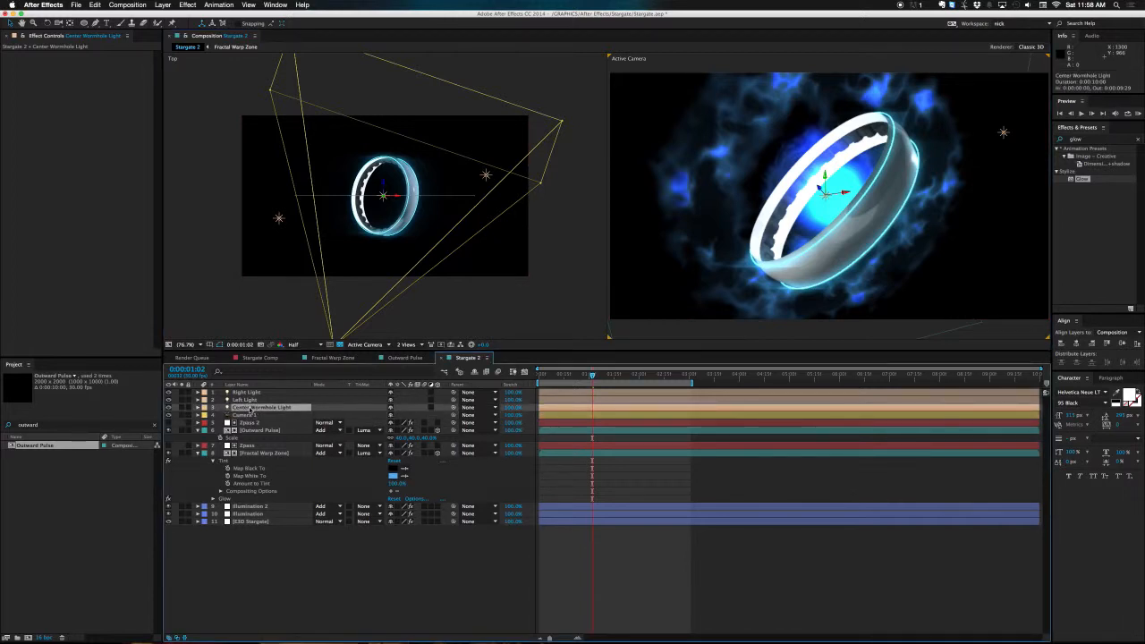
# Step: Add the expression wiggle(10,100) to Center Wormhole Light's Intensity
pyautogui.press('a')
pyautogui.press('a')
pyautogui.click(243, 426)
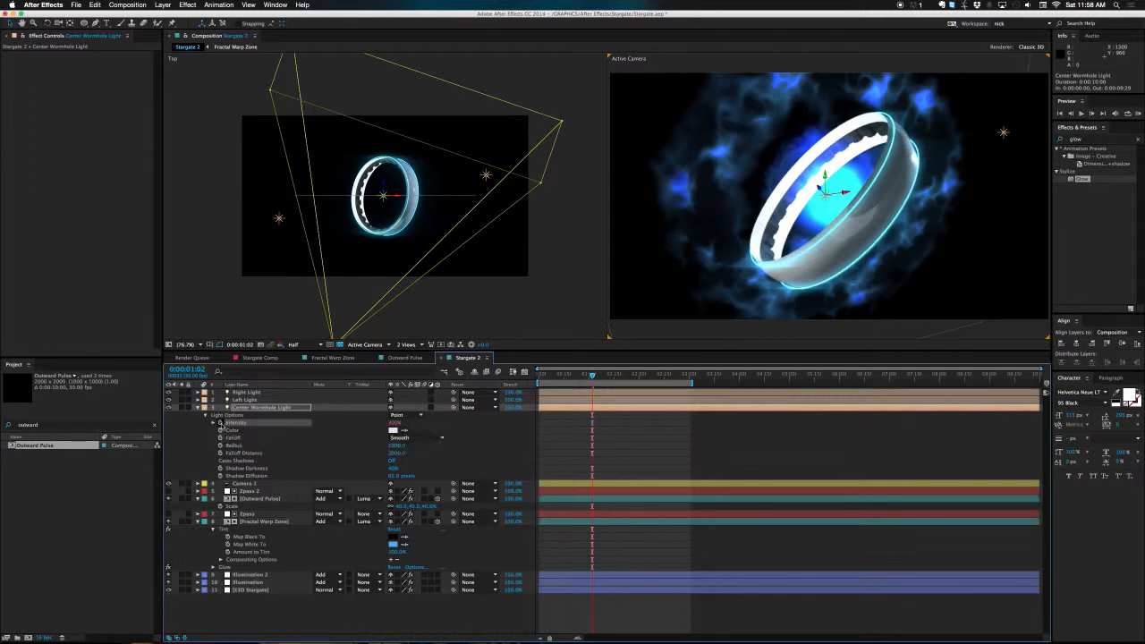
pyautogui.keyDown('alt'); pyautogui.click(220, 422); pyautogui.keyUp('alt')
pyautogui.write('wiggle(10,')
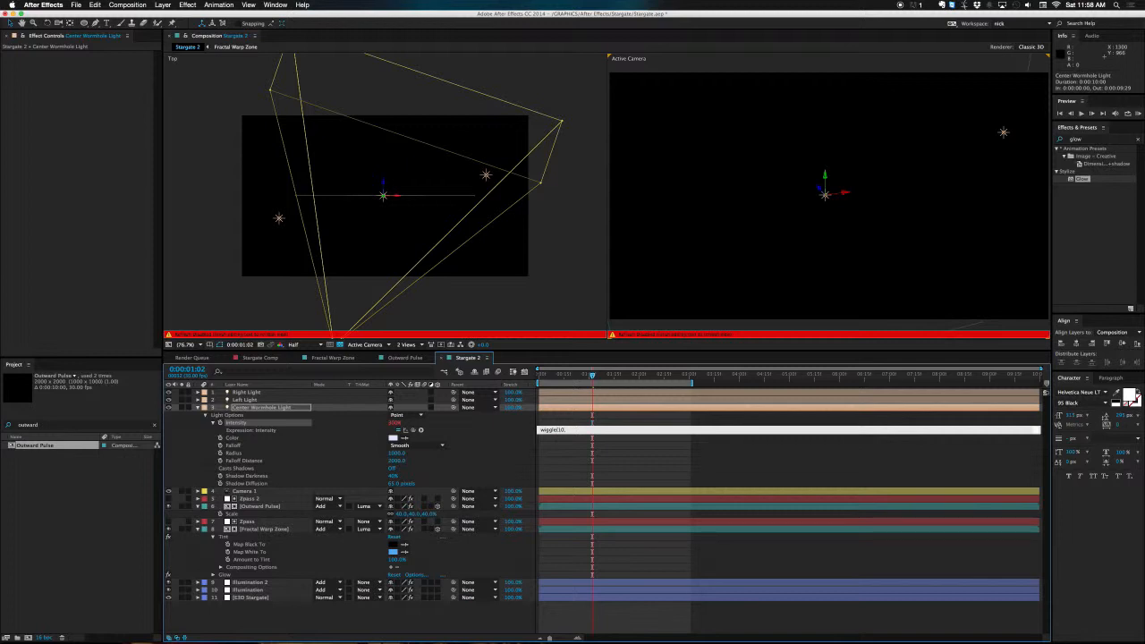
pyautogui.write('100)')
pyautogui.click(443, 423)
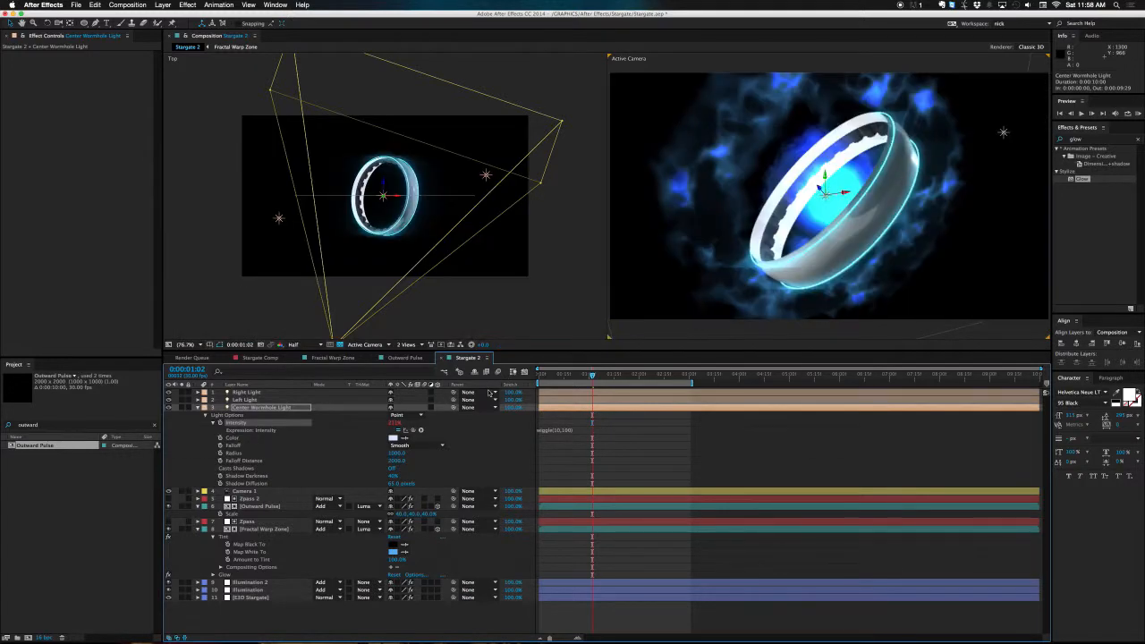
# Step: Check the light's flicker from 0:00:00:19 to 0:00:01:06 and compare the center glow with Stargate 2.mp4 in QuickTime Player
pyautogui.click(571, 376)
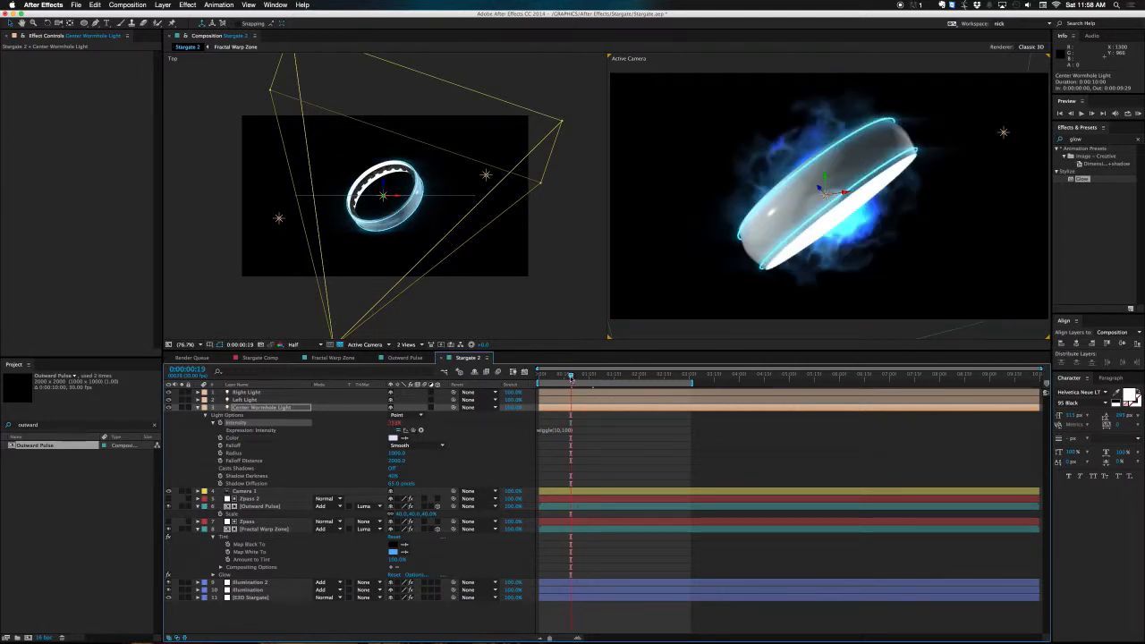
pyautogui.moveTo(573, 378); pyautogui.dragTo(599, 376)
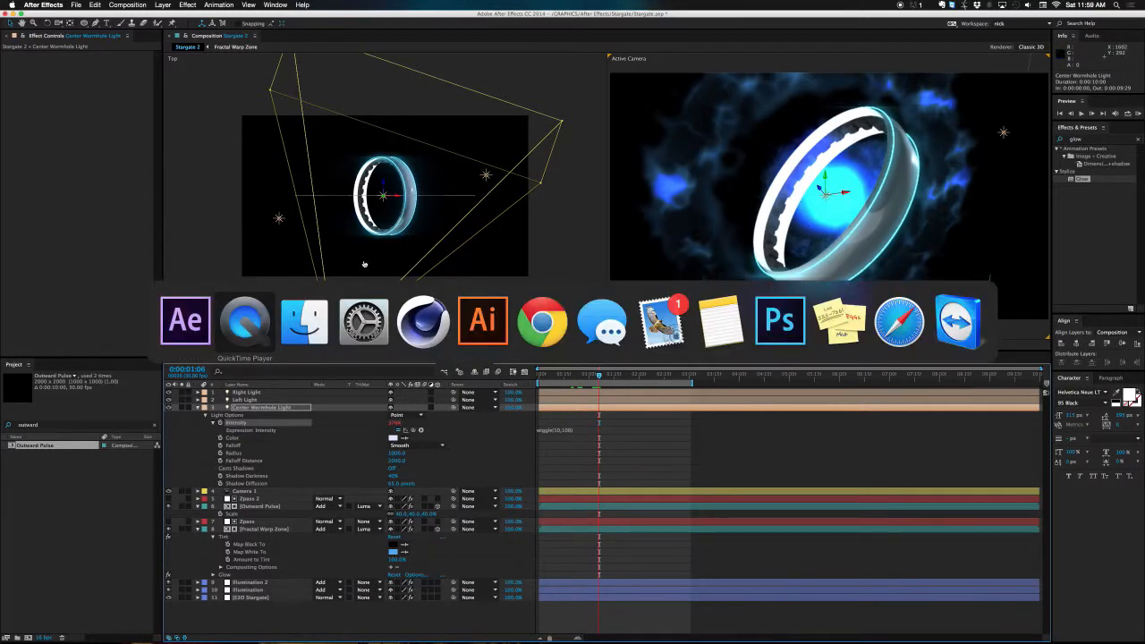
pyautogui.click(255, 329)
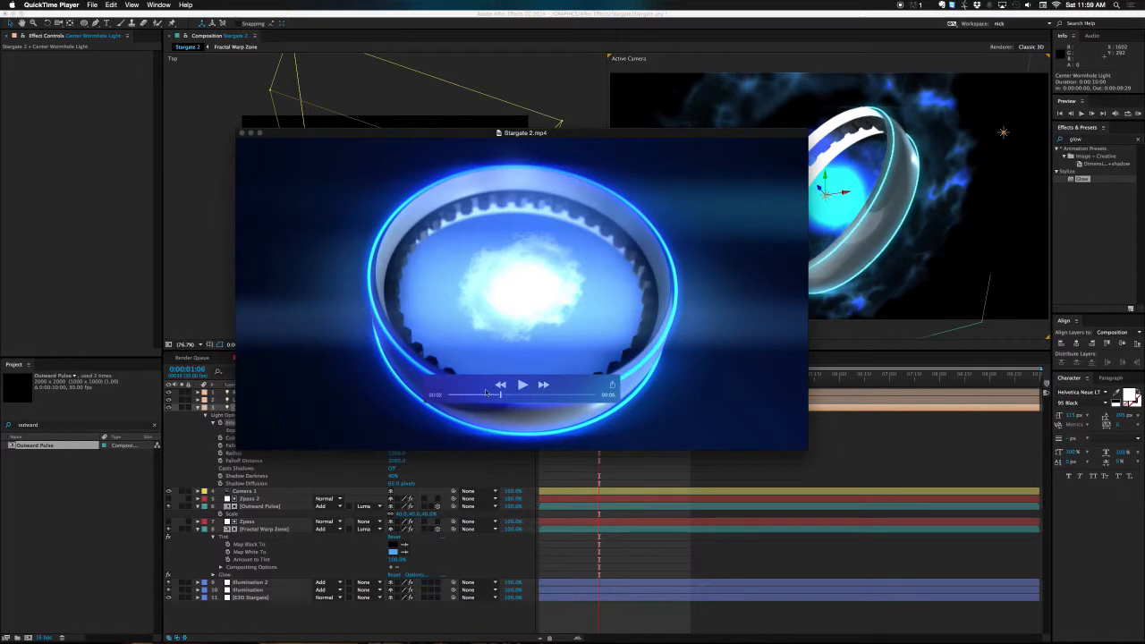
pyautogui.moveTo(502, 396); pyautogui.dragTo(488, 396)
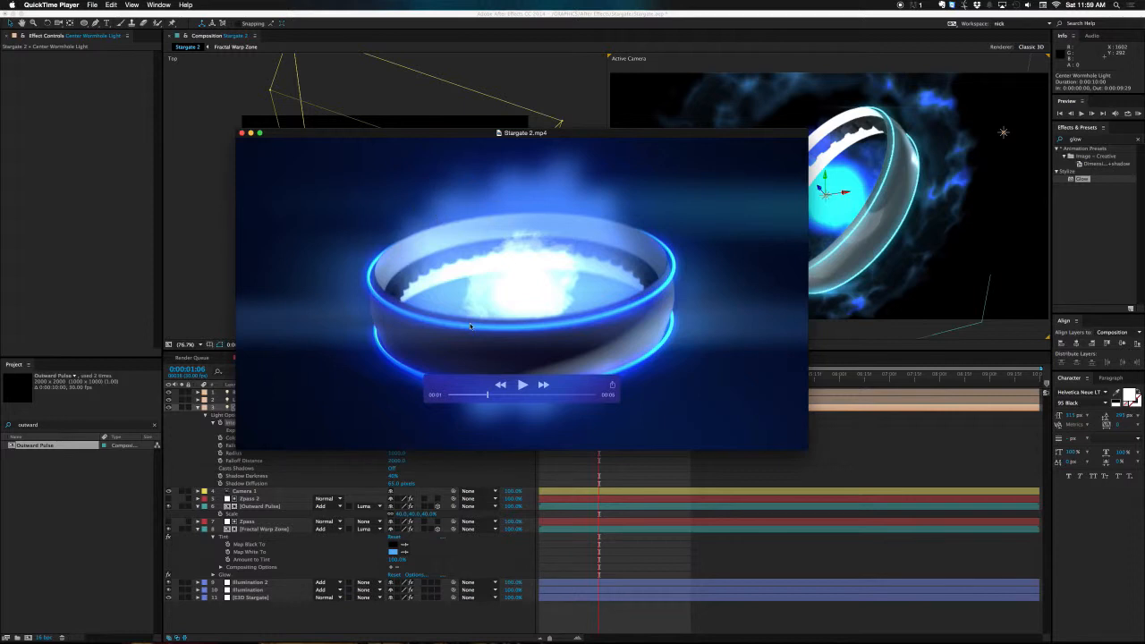
pyautogui.click(582, 525)
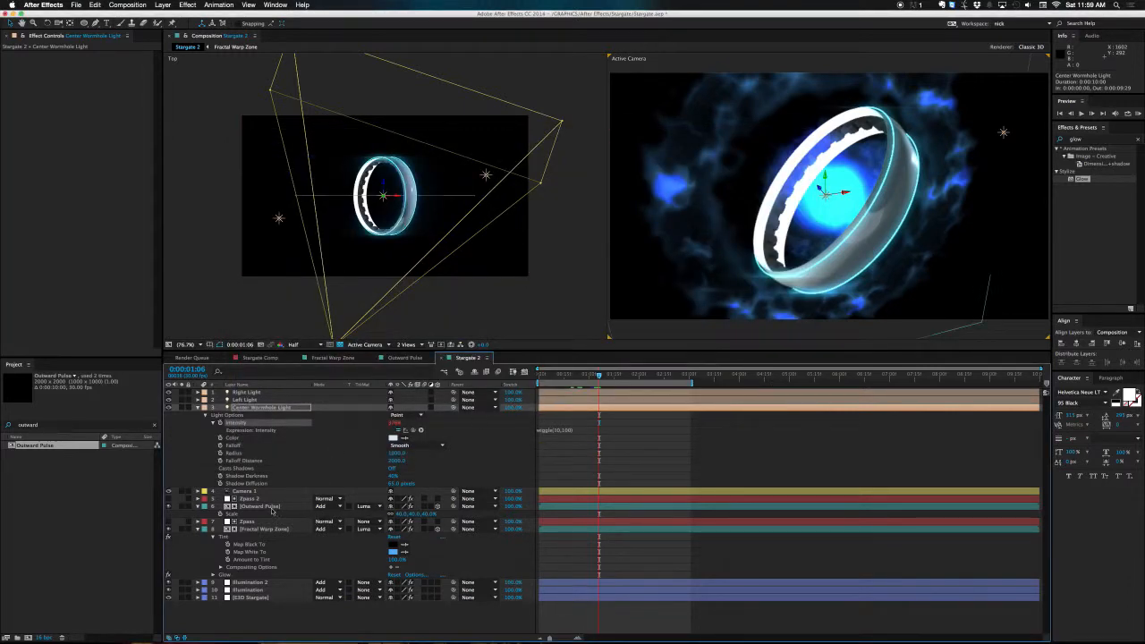
# Step: Duplicate the Fractal Warp Zone layer, place the copy directly above Camera 1, and rename it Aura
pyautogui.click(264, 528)
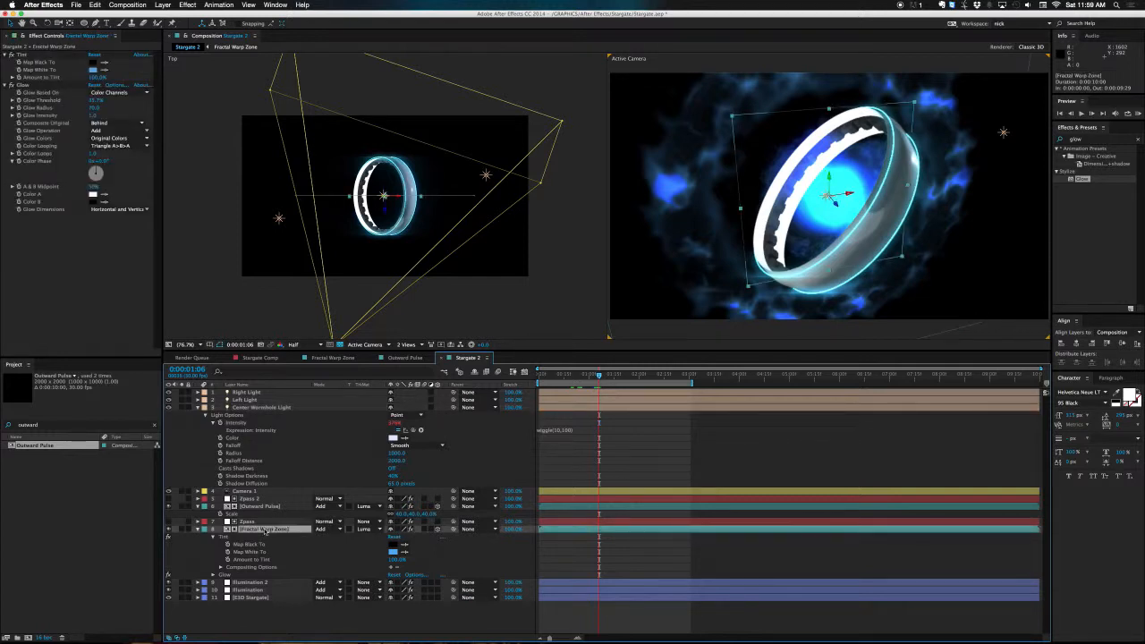
pyautogui.press('super+d')
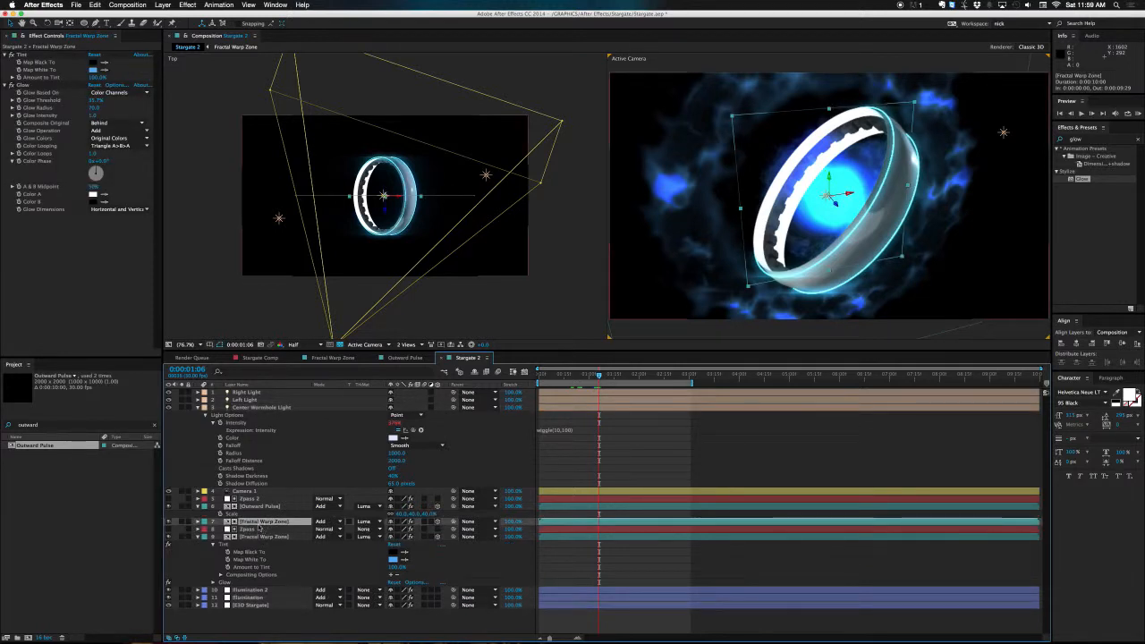
pyautogui.moveTo(268, 522); pyautogui.dragTo(279, 417)
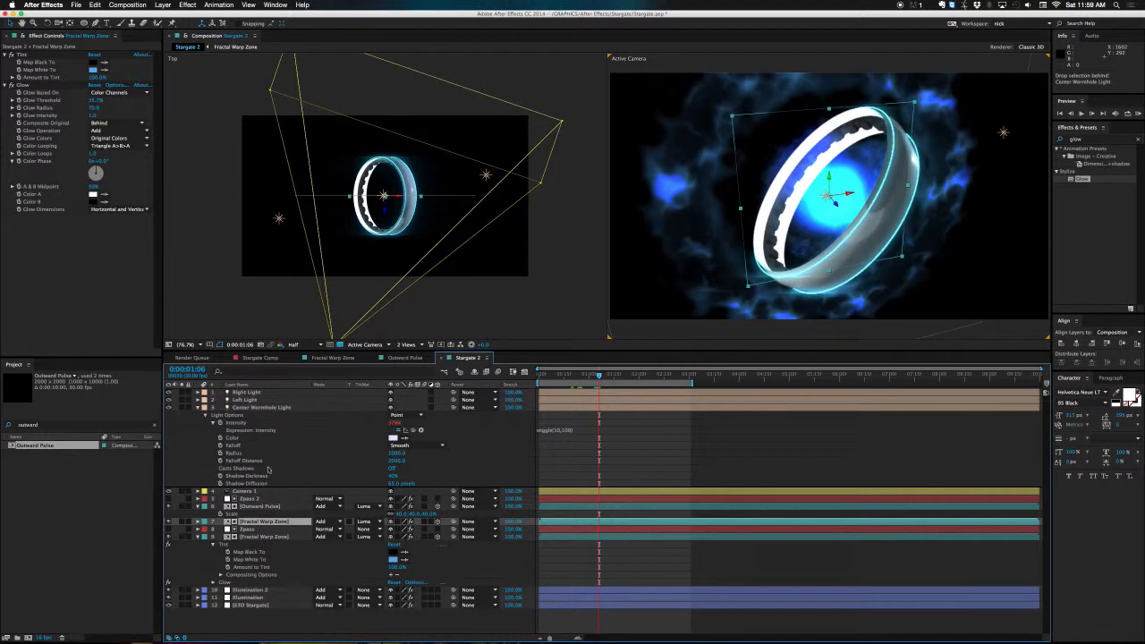
pyautogui.moveTo(268, 469); pyautogui.dragTo(266, 492)
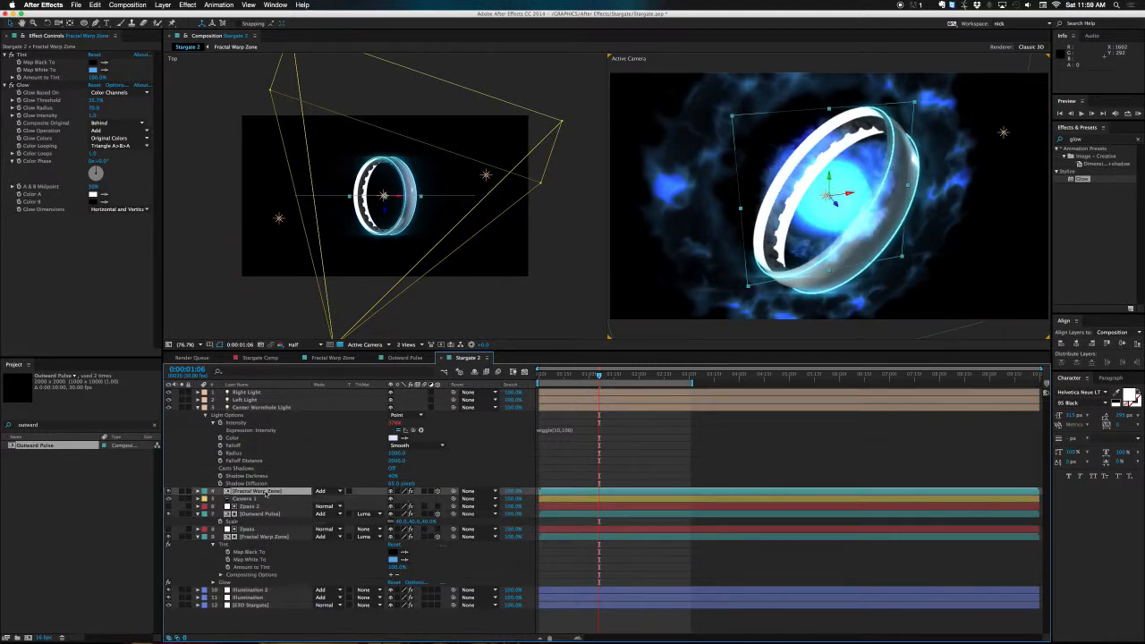
pyautogui.click(249, 494)
pyautogui.write('Aura')
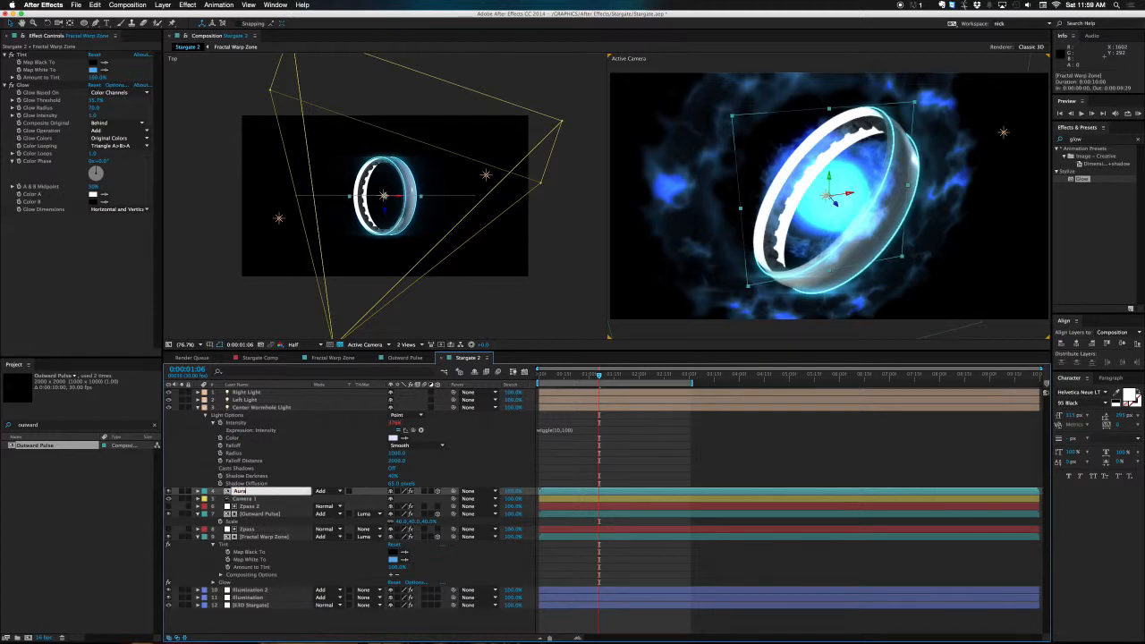
pyautogui.press('Return')
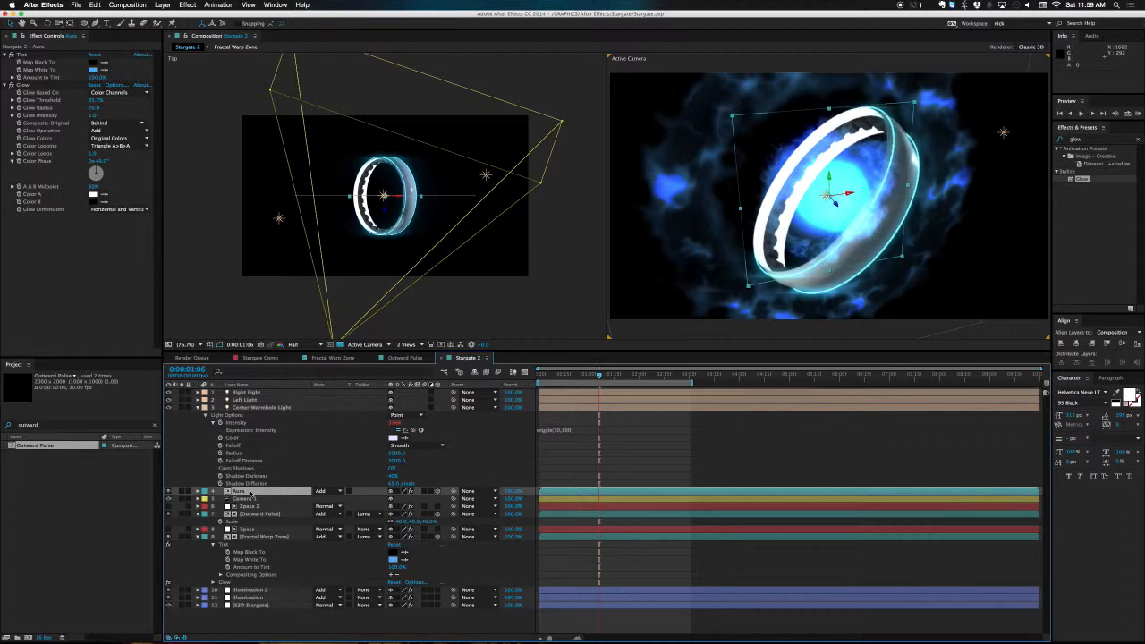
# Step: Scale Aura to about 57% and add a Gaussian Blur to it with Blurriness 10
pyautogui.press('t')
pyautogui.click(247, 493)
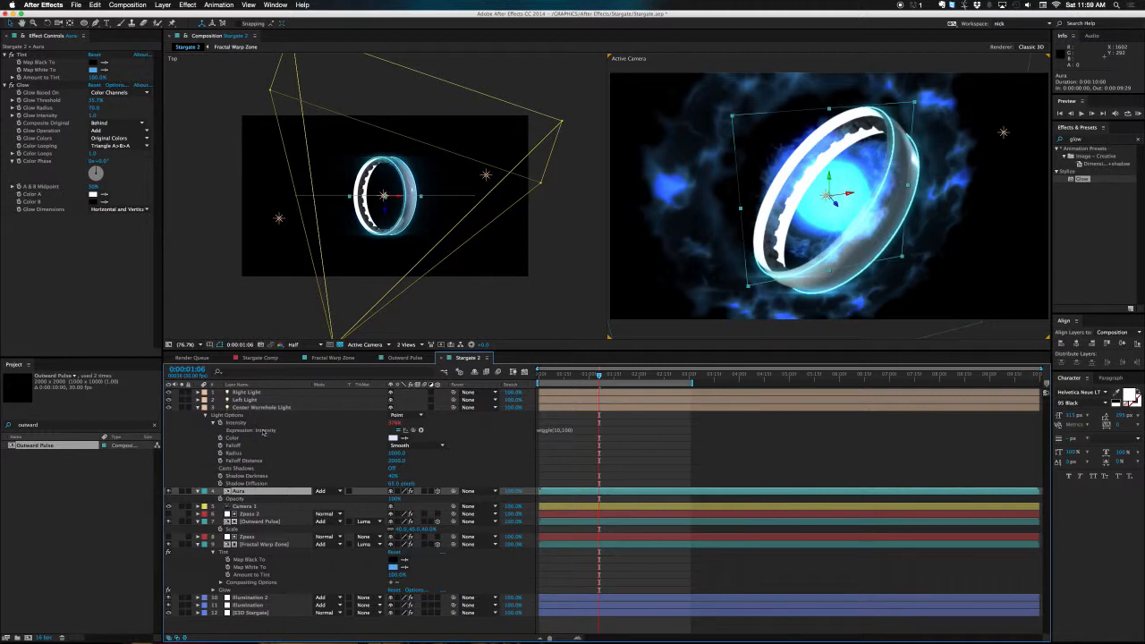
pyautogui.press('s')
pyautogui.moveTo(403, 504)
pyautogui.mouseDown()
pyautogui.moveTo(457, 504)
pyautogui.moveTo(419, 499)
pyautogui.mouseUp()
pyautogui.click(1087, 139)
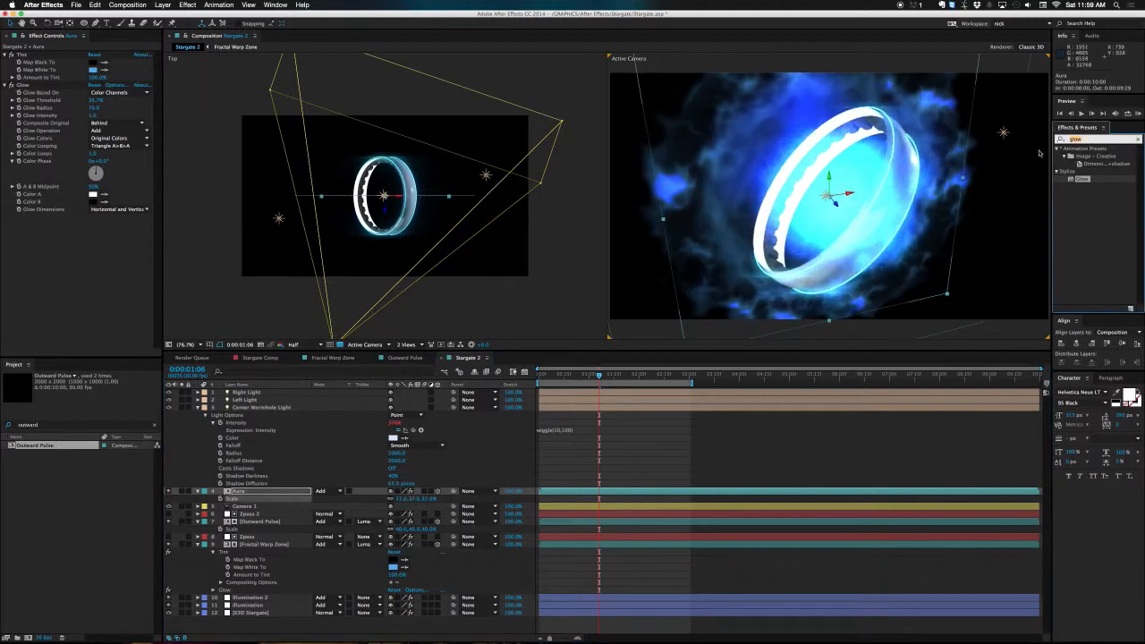
pyautogui.write('gaus')
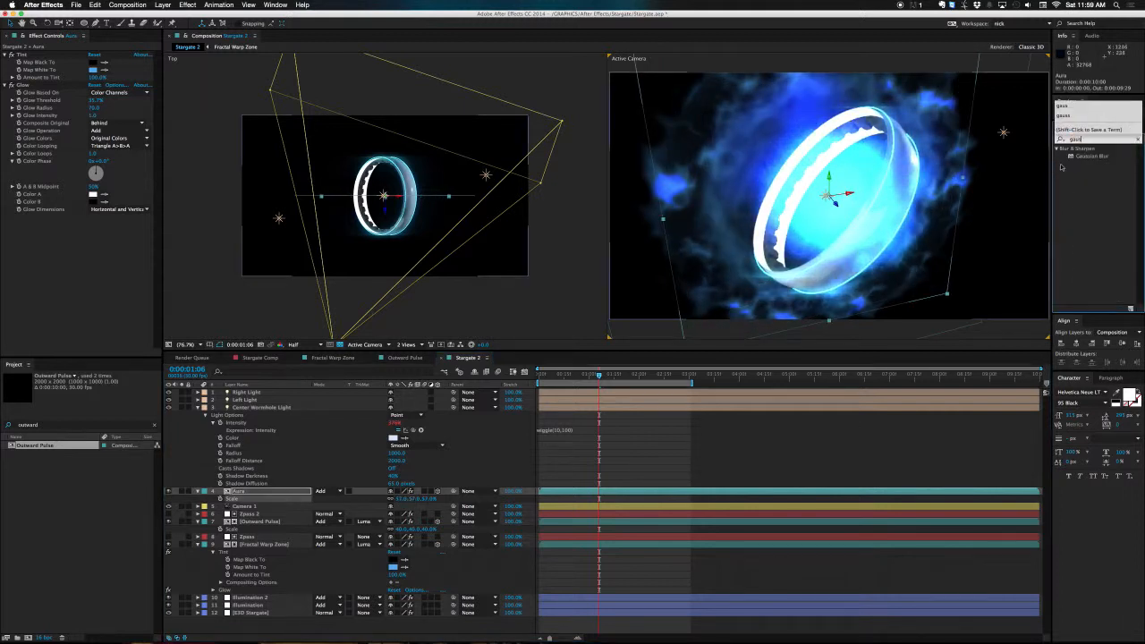
pyautogui.doubleClick(1091, 157)
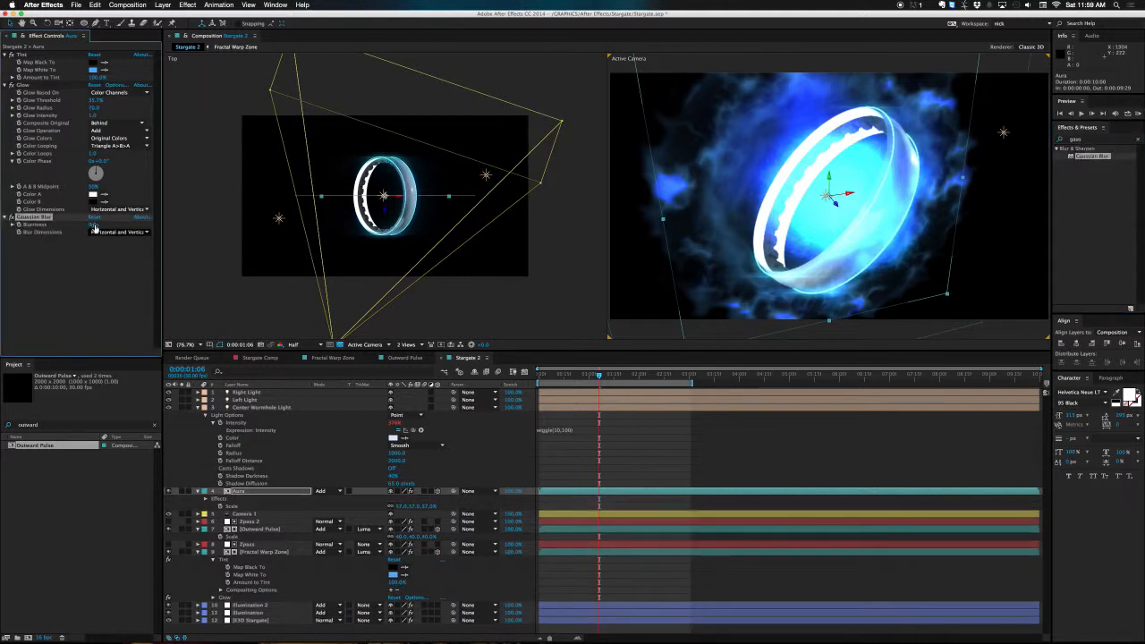
pyautogui.moveTo(94, 229); pyautogui.dragTo(116, 225)
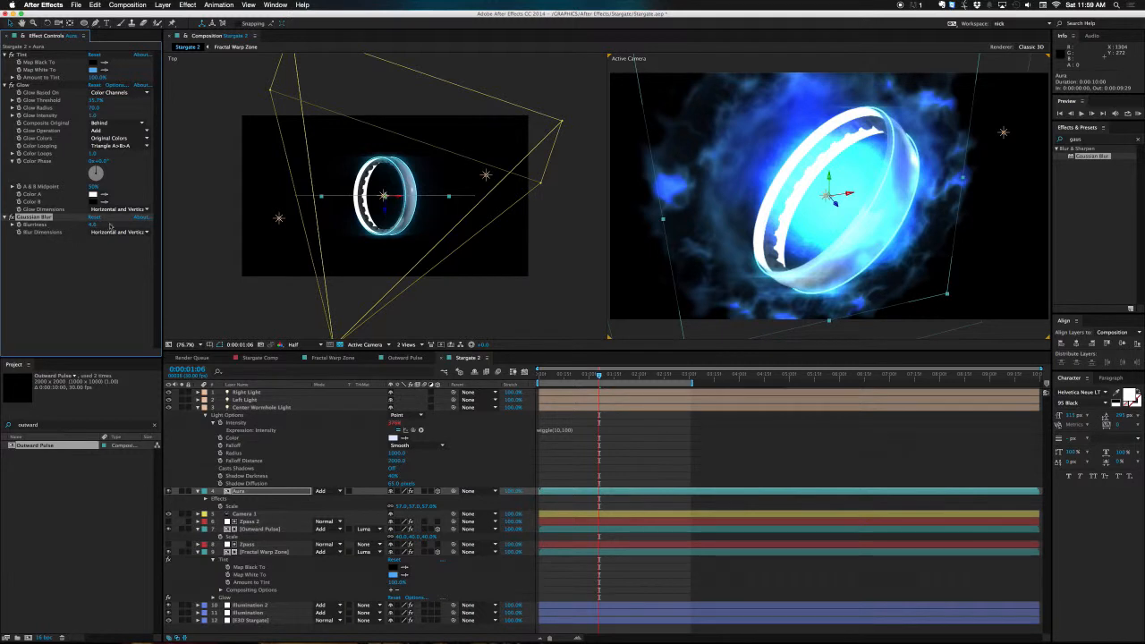
pyautogui.click(93, 226)
pyautogui.write('15')
pyautogui.press('Return')
# Step: Set Aura's Z Rotation to about 101°
pyautogui.click(266, 493)
pyautogui.press('r')
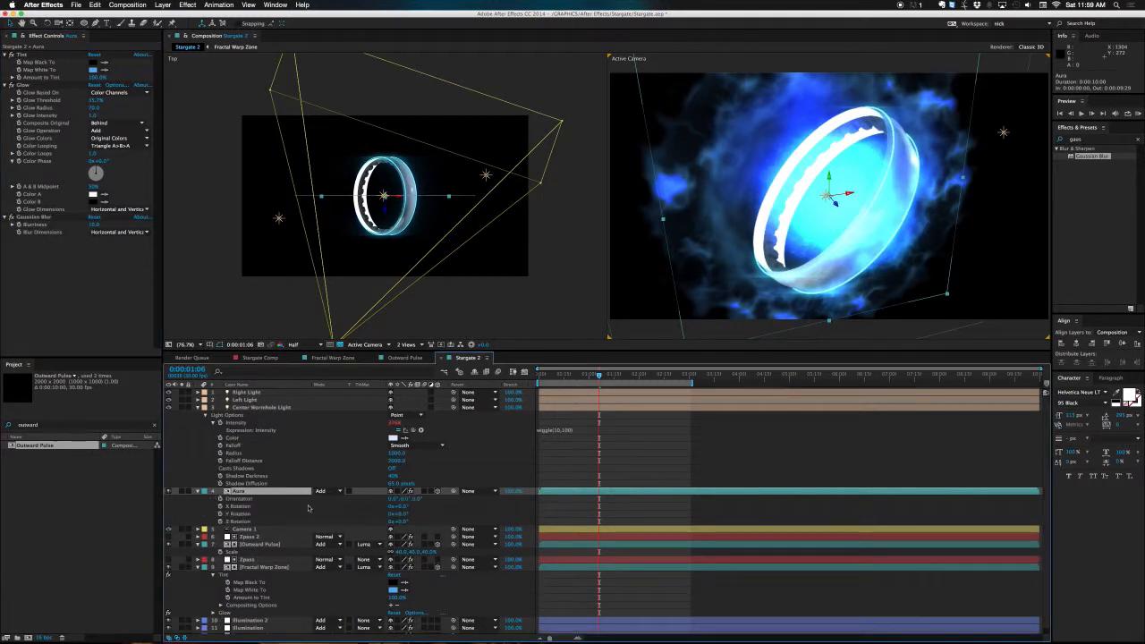
pyautogui.moveTo(403, 522); pyautogui.dragTo(445, 517)
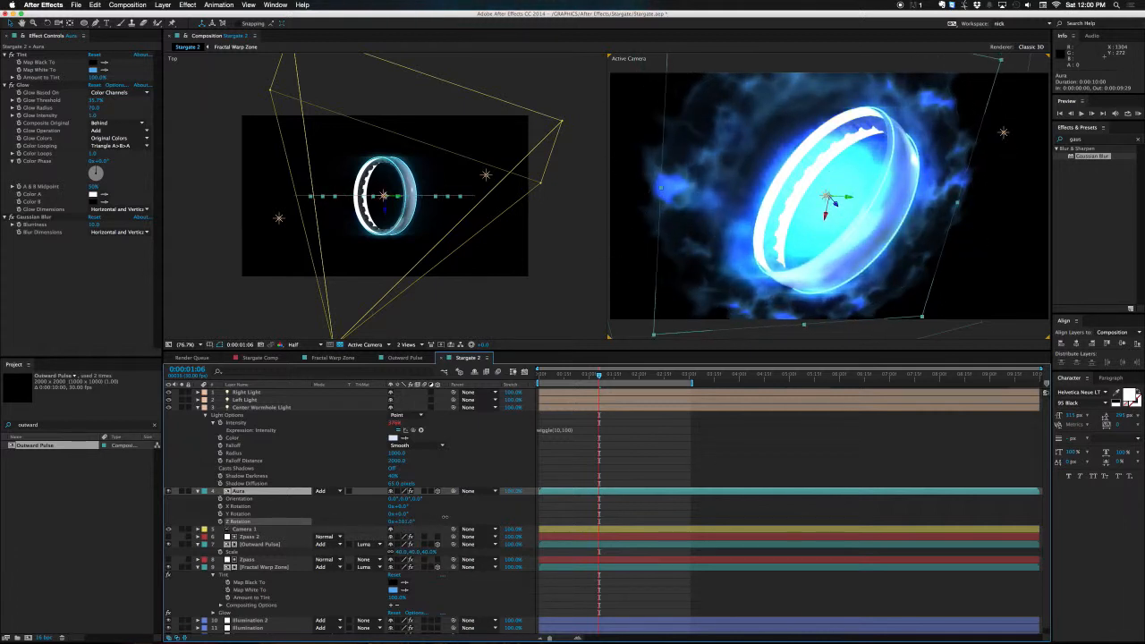
# Step: Link Aura's Tint Map White To color to Fractal Warp Zone's Map White To with an expression
pyautogui.click(199, 491)
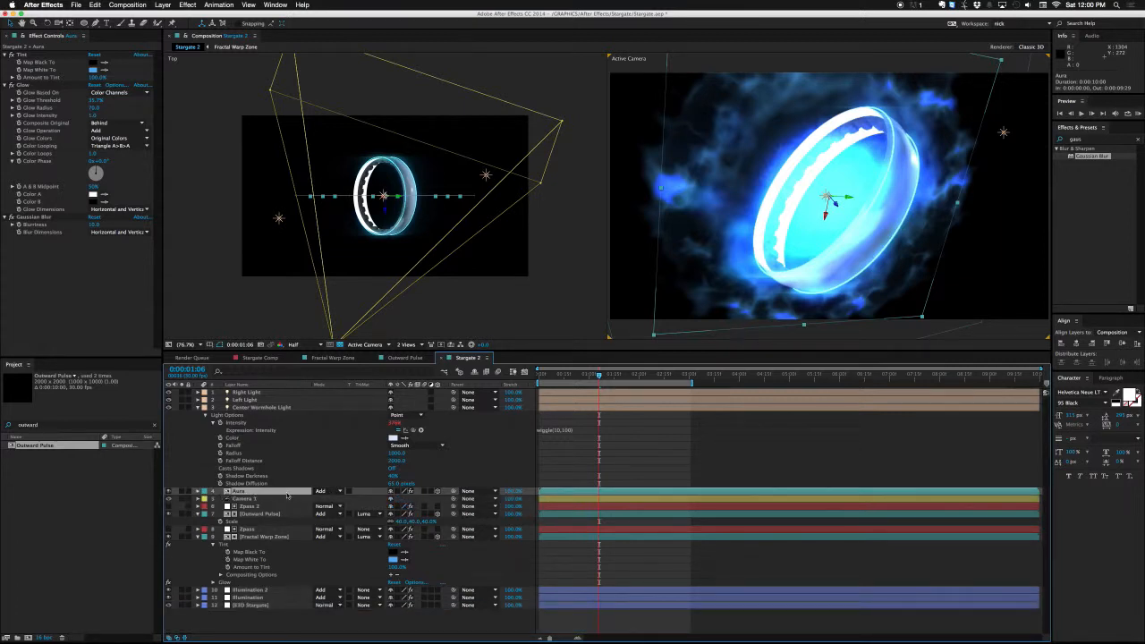
pyautogui.press('e')
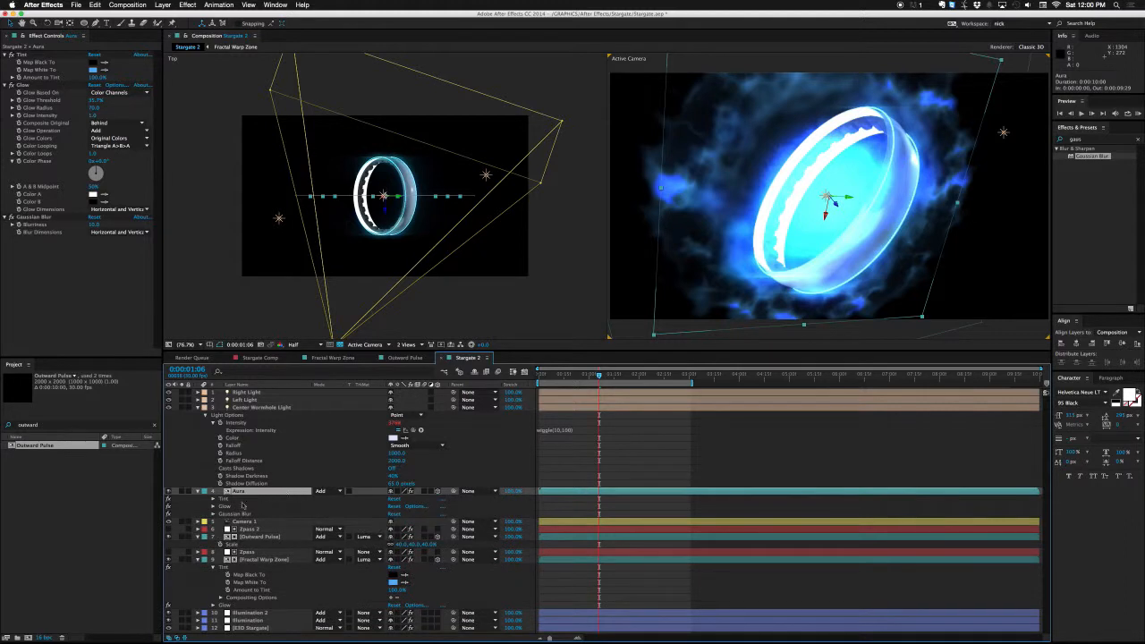
pyautogui.click(213, 498)
pyautogui.scroll(-1, 251, 521)
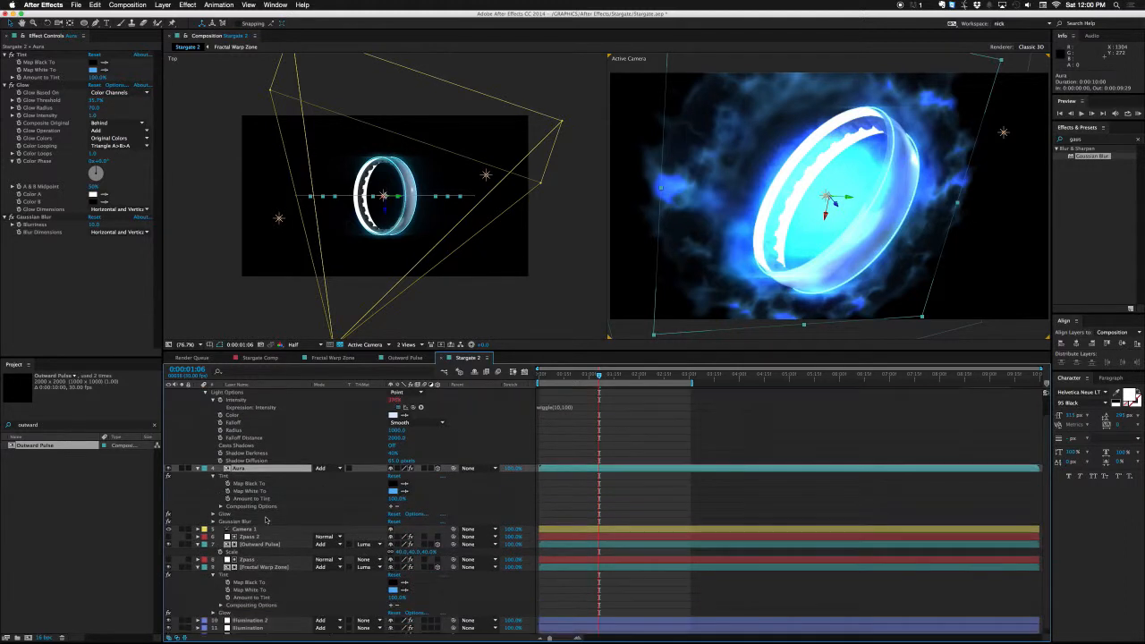
pyautogui.scroll(-1, 265, 520)
pyautogui.keyDown('alt'); pyautogui.click(228, 485); pyautogui.keyUp('alt')
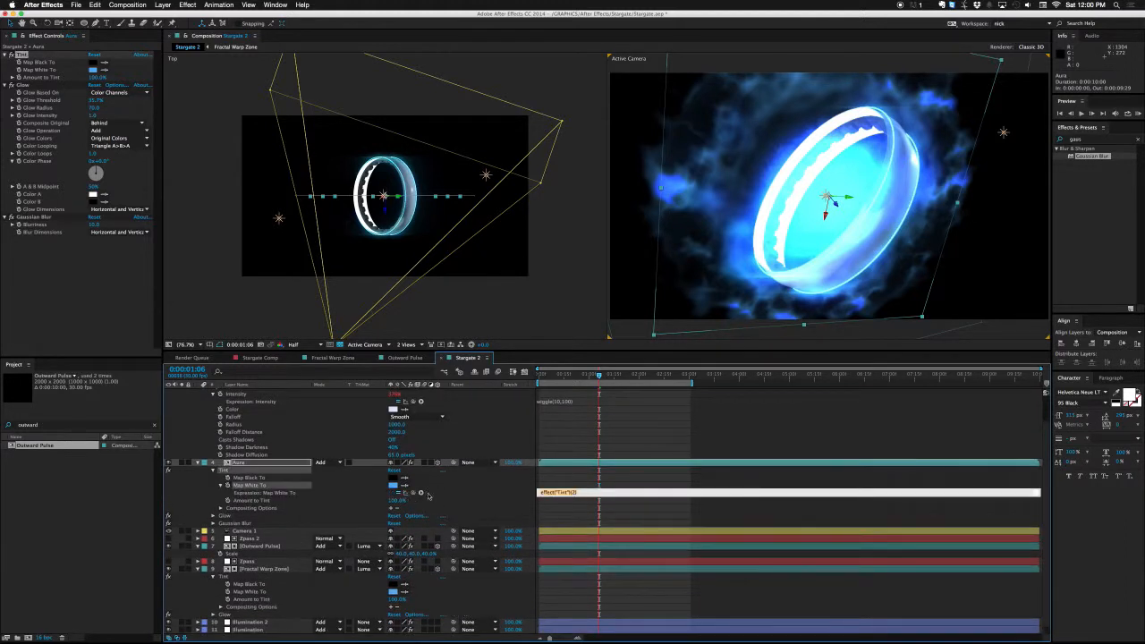
pyautogui.moveTo(420, 493); pyautogui.dragTo(274, 594)
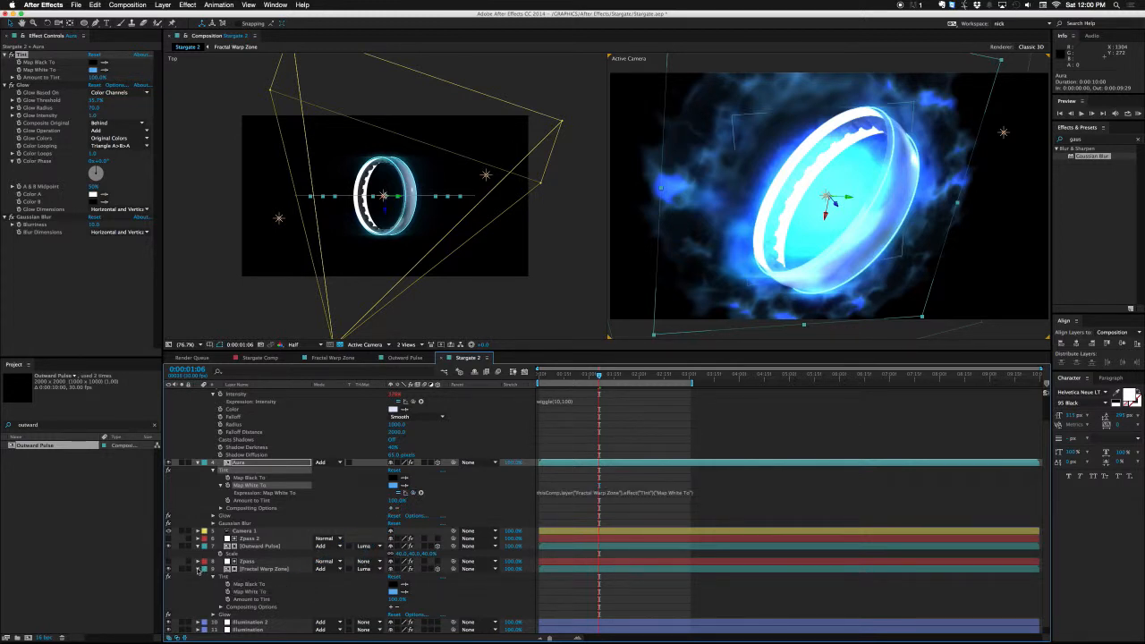
# Step: Drive Aura's Opacity from Center Wormhole Light's Intensity with a linear() expression mapping 200,400 to 25,100
pyautogui.scroll(2, 200, 573)
pyautogui.click(236, 493)
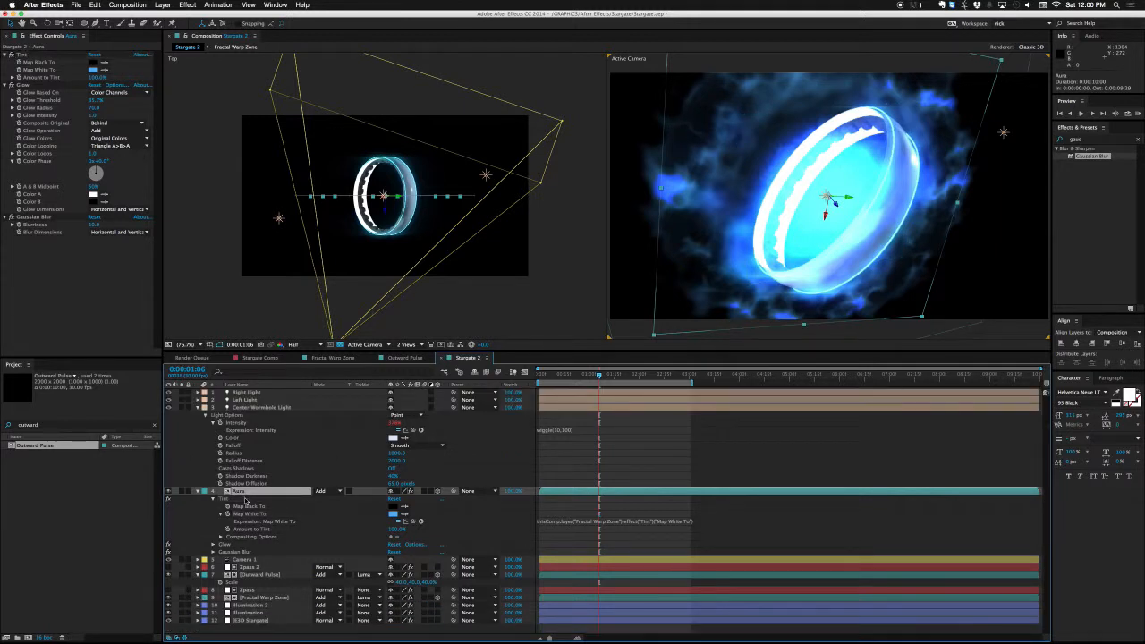
pyautogui.press('t')
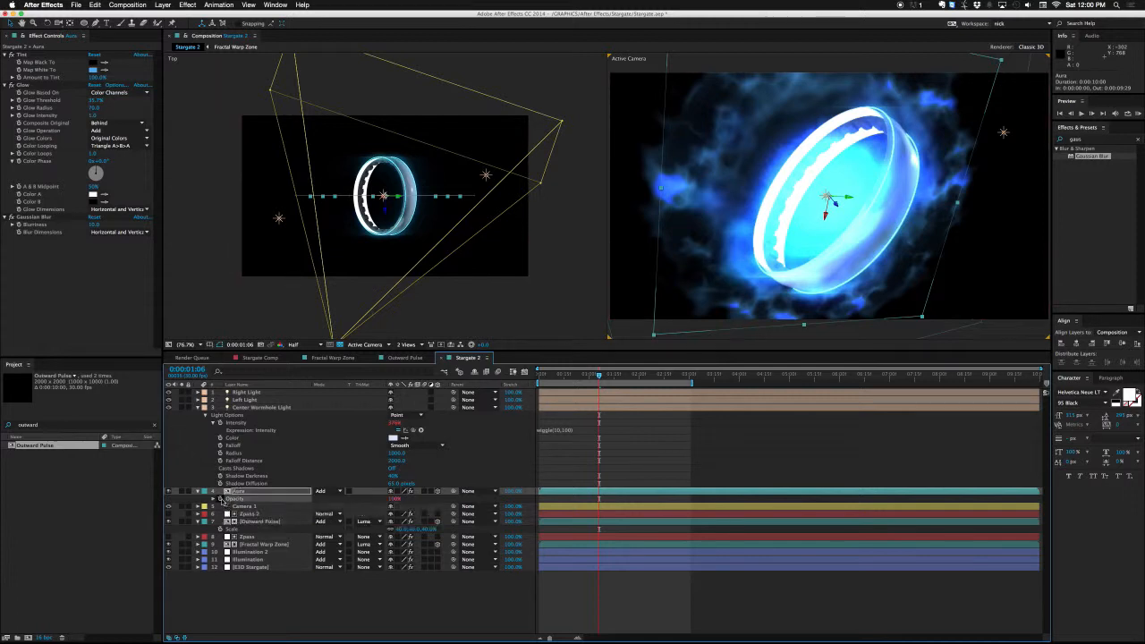
pyautogui.keyDown('alt'); pyautogui.click(220, 499); pyautogui.keyUp('alt')
pyautogui.write('fnd')
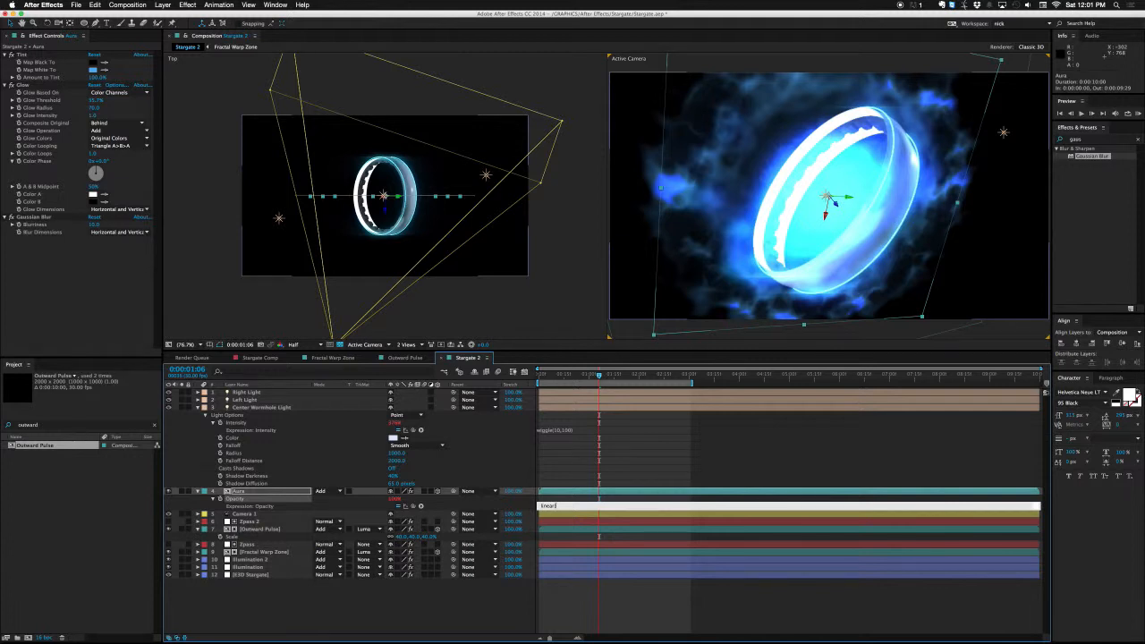
pyautogui.moveTo(405, 506); pyautogui.dragTo(329, 427)
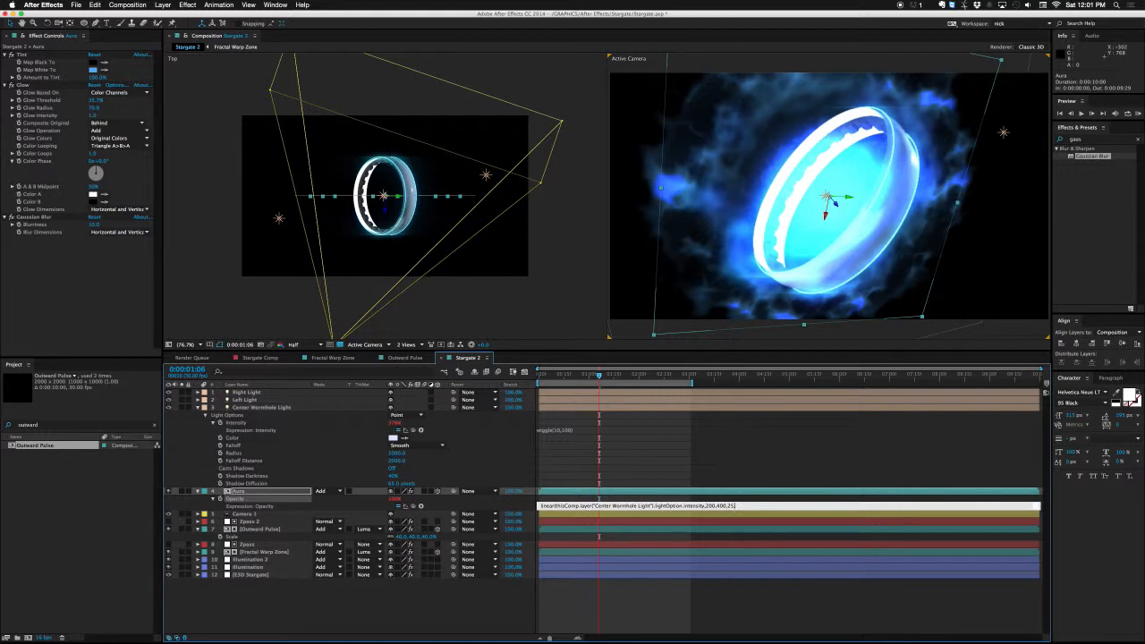
pyautogui.write(',100')
pyautogui.press('KP_Enter')
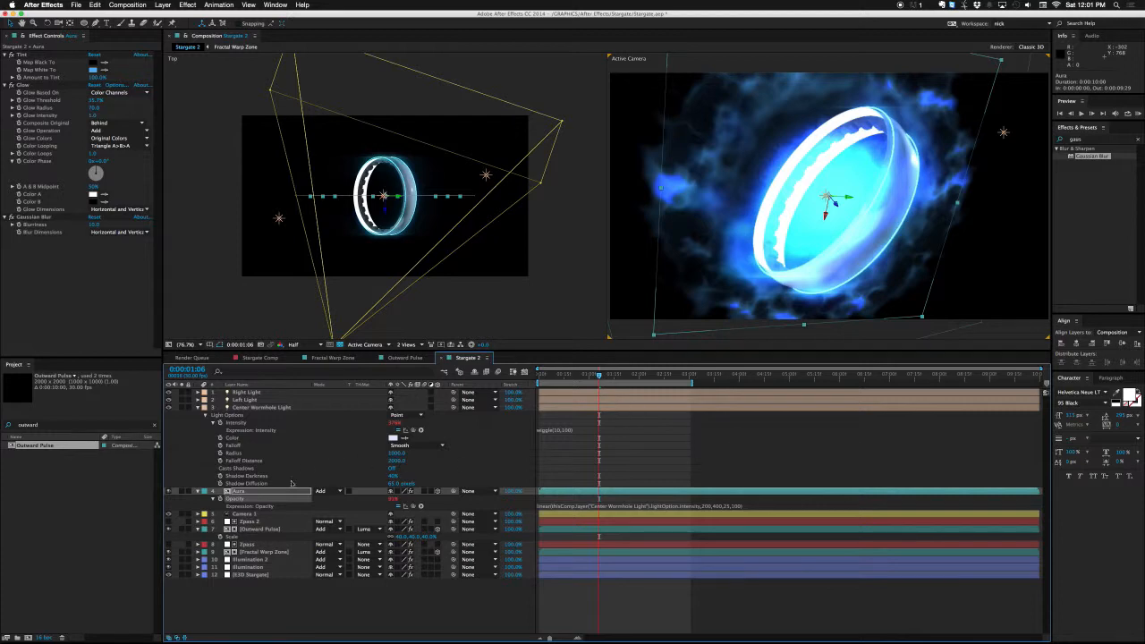
# Step: Solo Aura, hide the Active Camera view's transparency grid, and check the flicker from 0:00:01:06 to 0:00:02:03
pyautogui.click(182, 492)
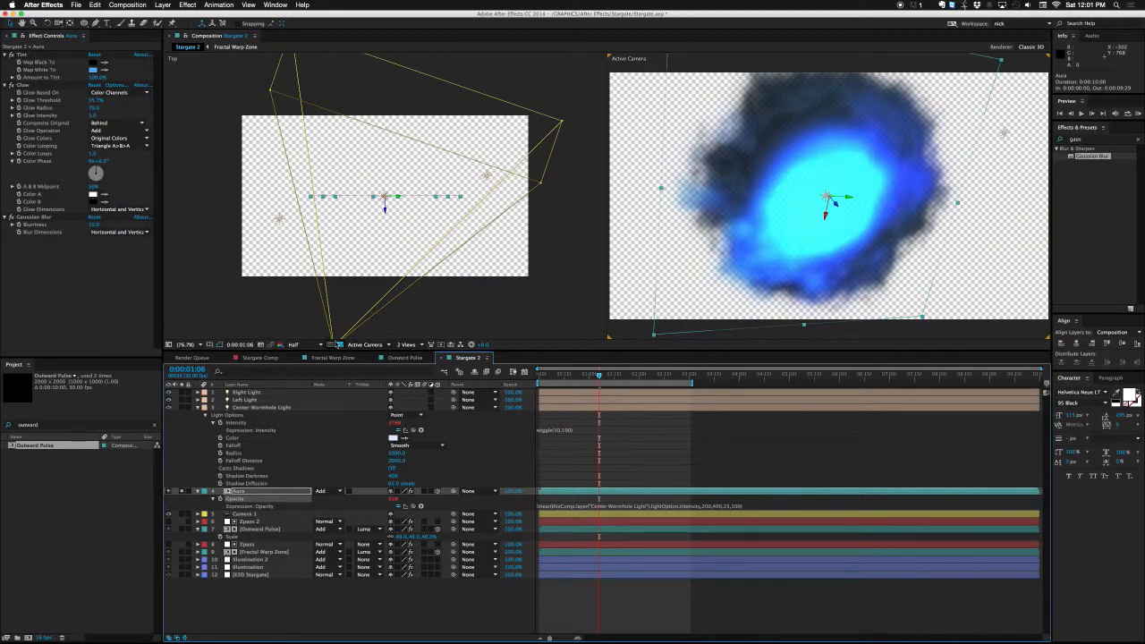
pyautogui.click(332, 344)
pyautogui.moveTo(600, 374); pyautogui.dragTo(643, 375)
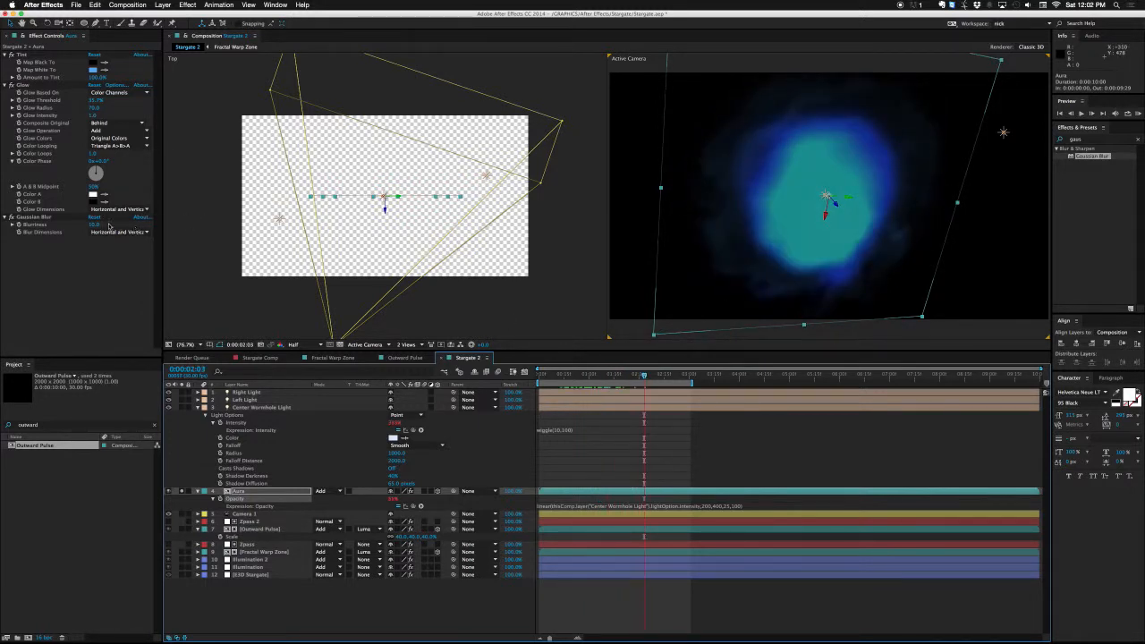
# Step: Raise Aura's Gaussian Blur Blurriness to about 15.5 and its Scale to about 68%
pyautogui.click(91, 228)
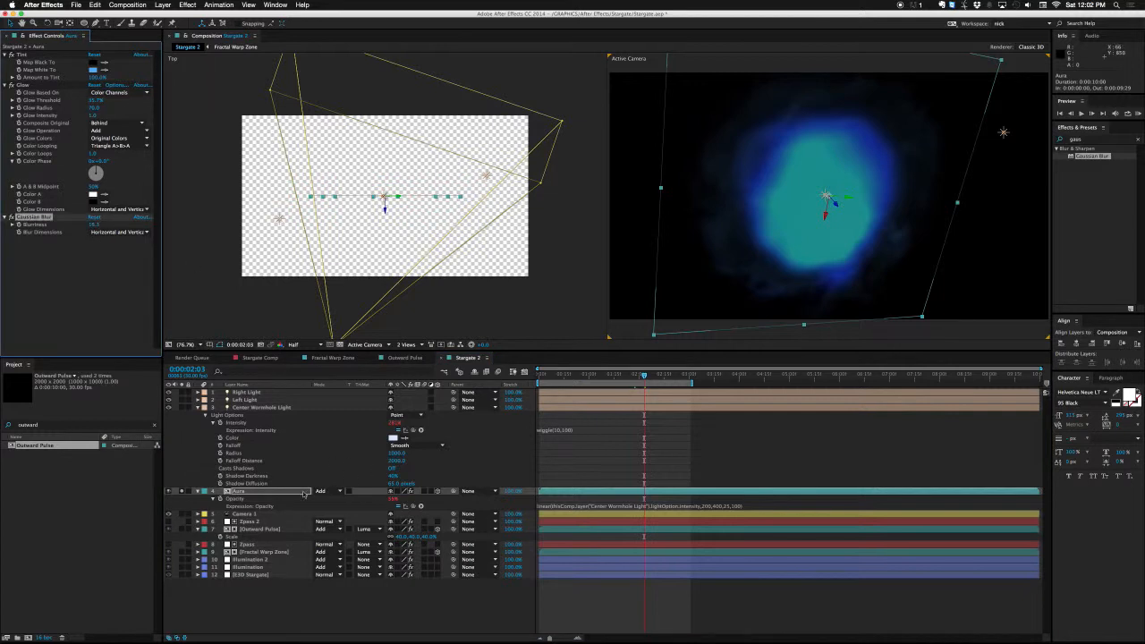
pyautogui.click(304, 493)
pyautogui.press('s')
pyautogui.moveTo(401, 499); pyautogui.dragTo(408, 499)
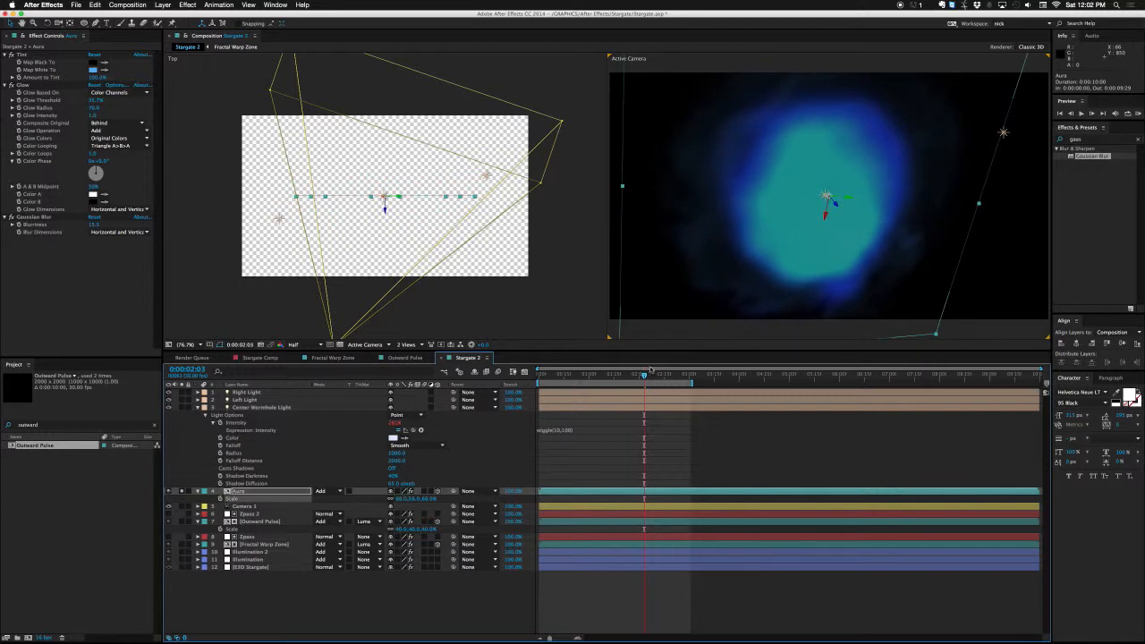
# Step: Unsolo Aura and check it together with the ring from 0:00:01:22 to 0:00:02:10
pyautogui.moveTo(644, 374); pyautogui.dragTo(625, 376)
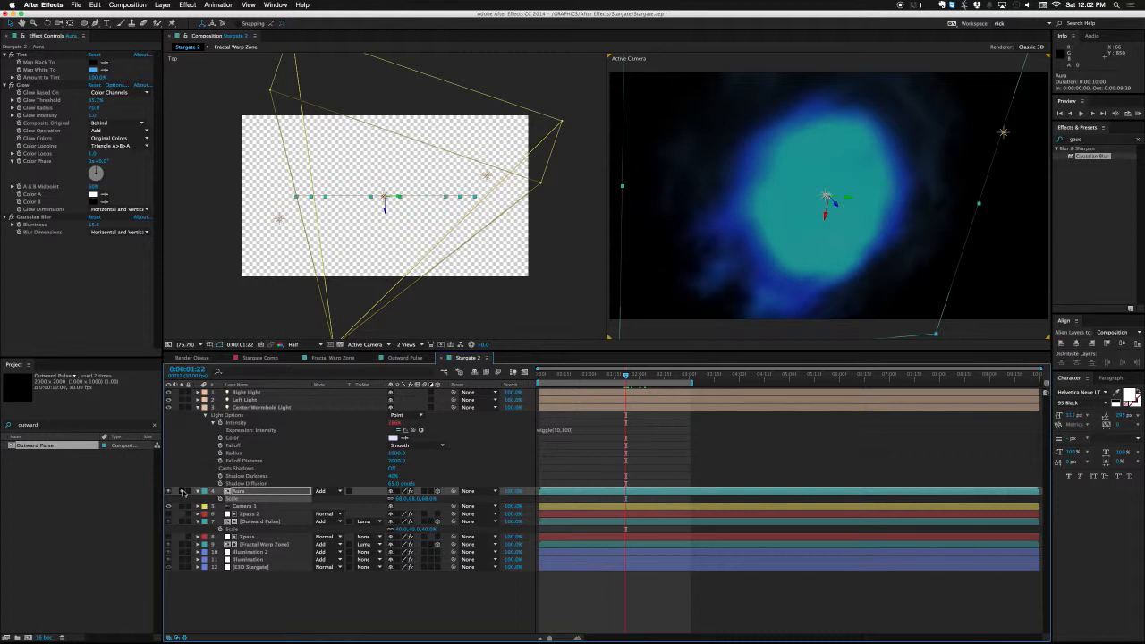
pyautogui.click(183, 492)
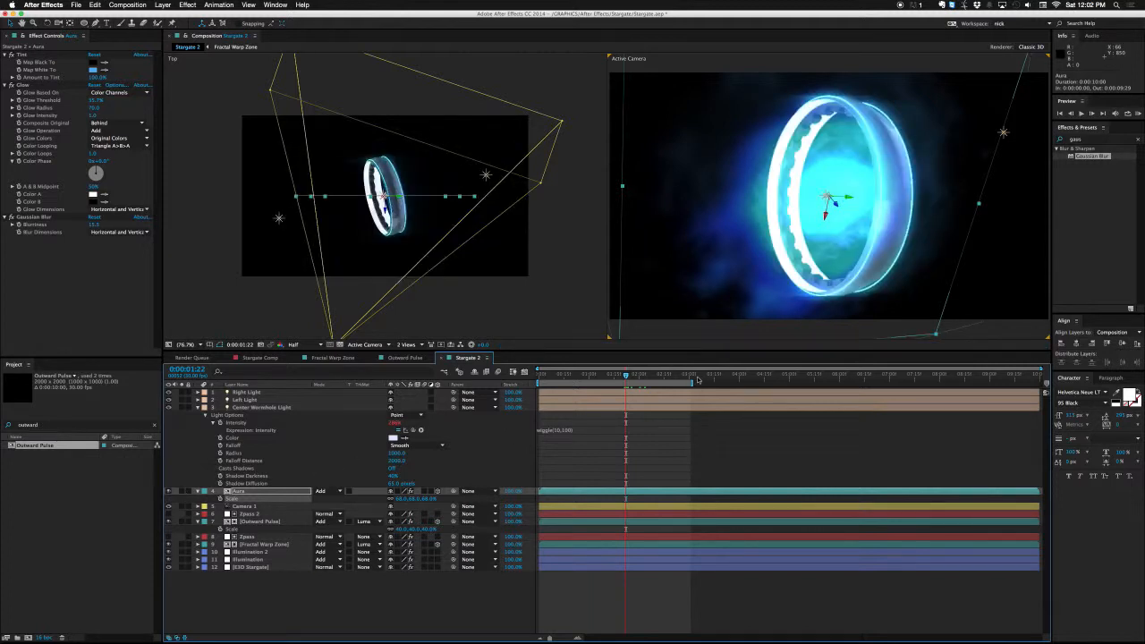
pyautogui.click(628, 376)
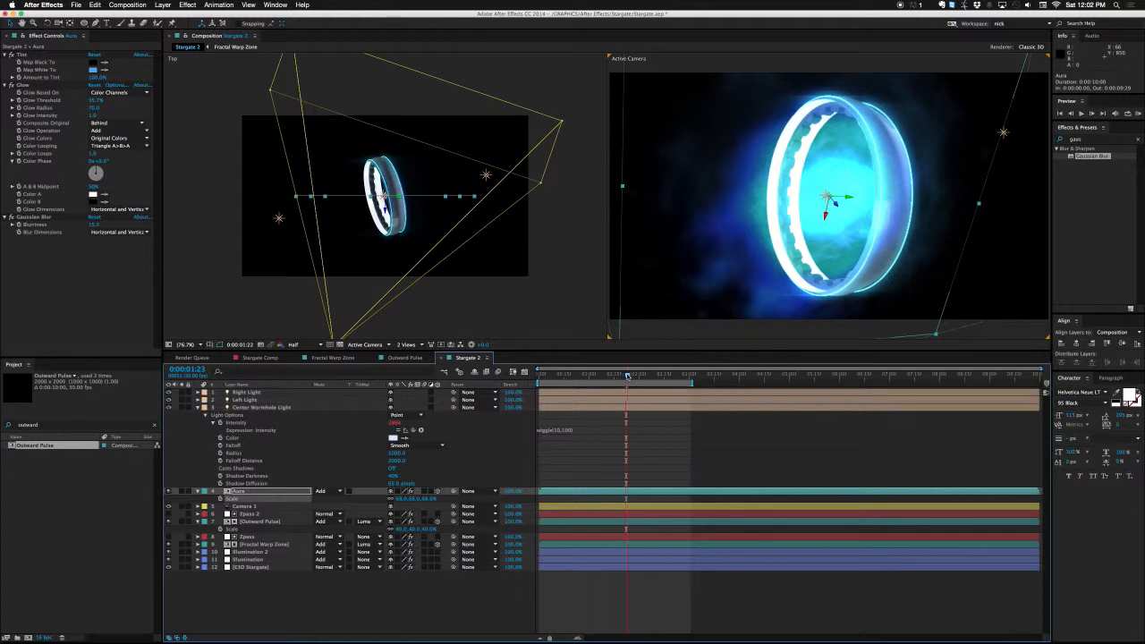
pyautogui.moveTo(627, 375); pyautogui.dragTo(656, 376)
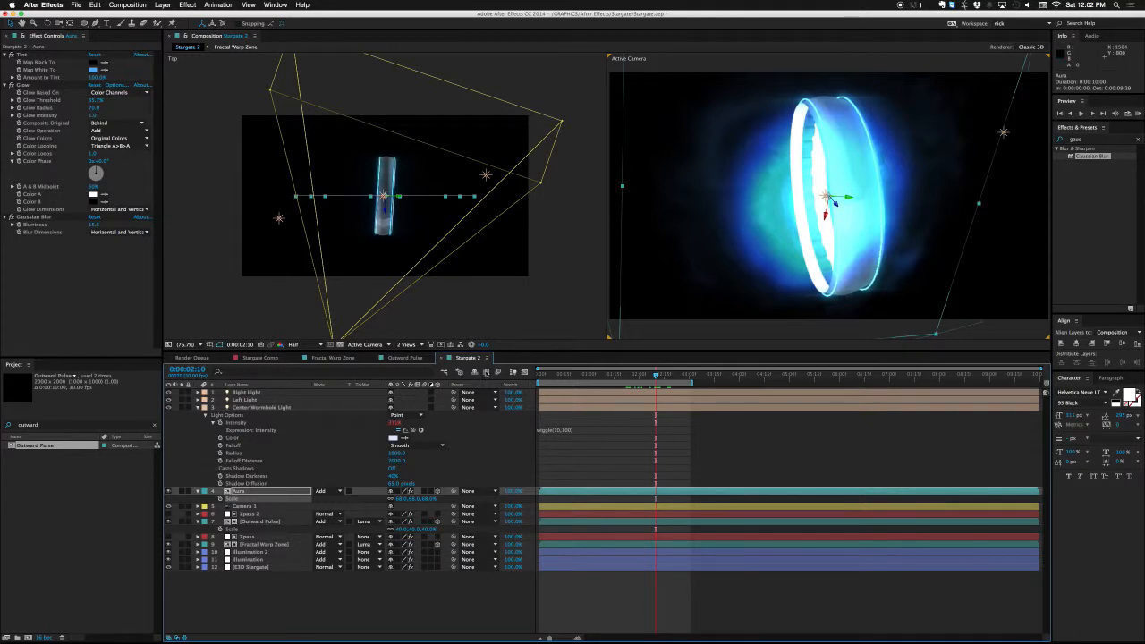
# Step: Duplicate Zpass 2, place the copy directly above Aura, and use it as Aura's Luma track matte
pyautogui.click(255, 514)
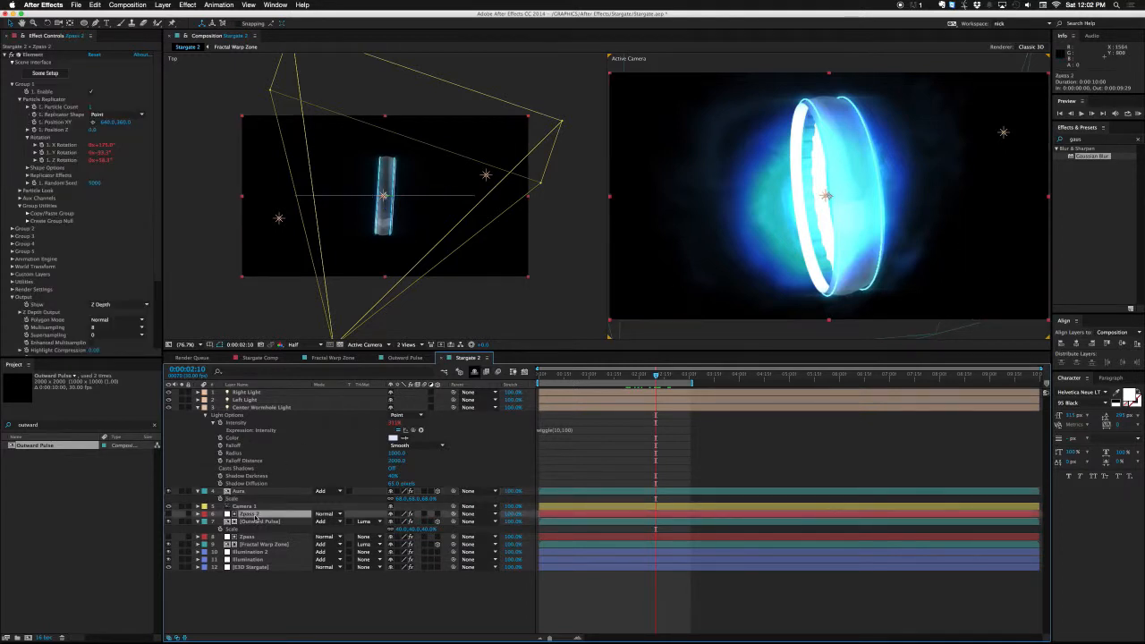
pyautogui.press('super+d')
pyautogui.moveTo(255, 515); pyautogui.dragTo(249, 501)
pyautogui.click(250, 499)
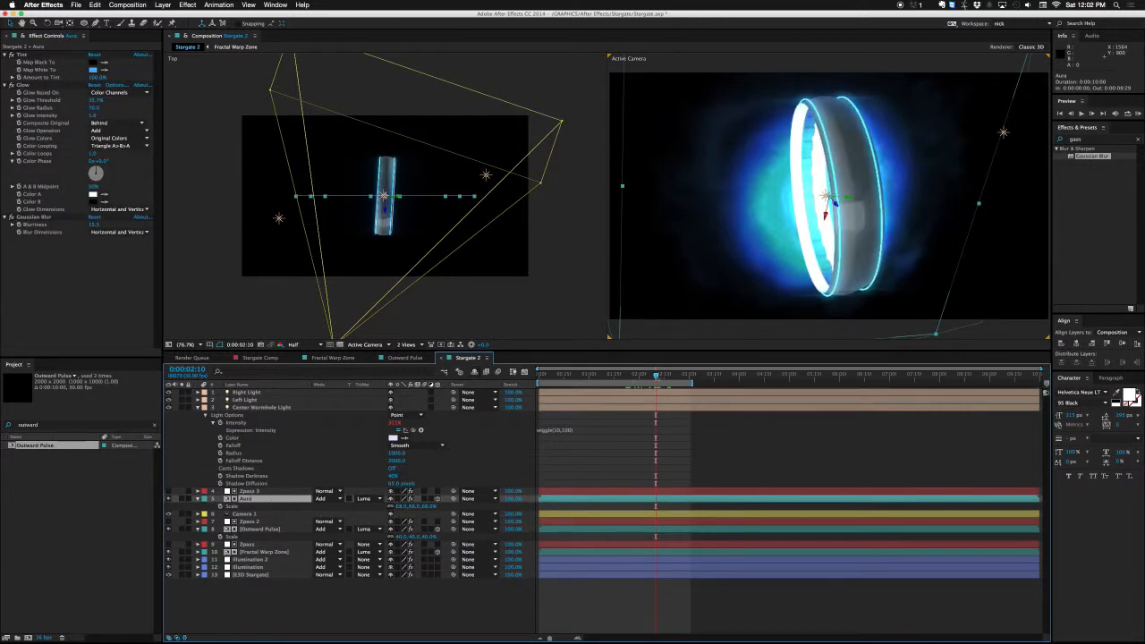
# Step: Check the matted aura at 0:00:02:05 and reveal the expressions on the Aura layer
pyautogui.moveTo(661, 375); pyautogui.dragTo(647, 375)
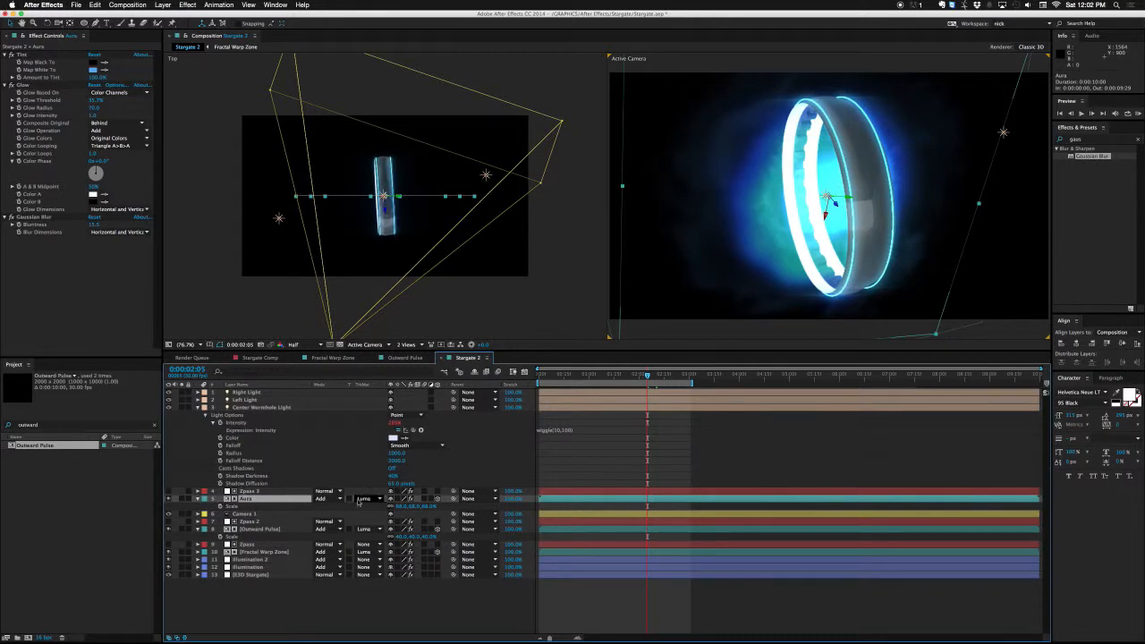
pyautogui.moveTo(647, 375)
pyautogui.mouseDown()
pyautogui.moveTo(607, 375)
pyautogui.moveTo(647, 378)
pyautogui.mouseUp()
pyautogui.press('e')
pyautogui.press('e')
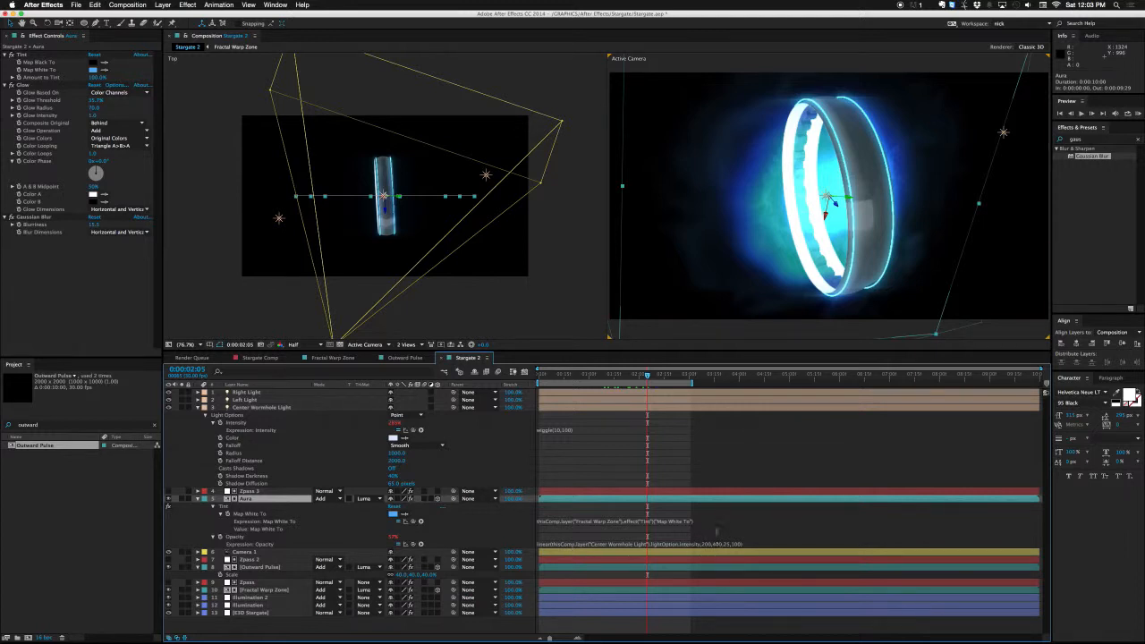
# Step: Check the ring at 0:00:02:08 and examine the energy streaks about one second into the reference video Stargate 2.mp4 in QuickTime Player
pyautogui.moveTo(648, 375)
pyautogui.mouseDown()
pyautogui.moveTo(638, 375)
pyautogui.moveTo(654, 374)
pyautogui.mouseUp()
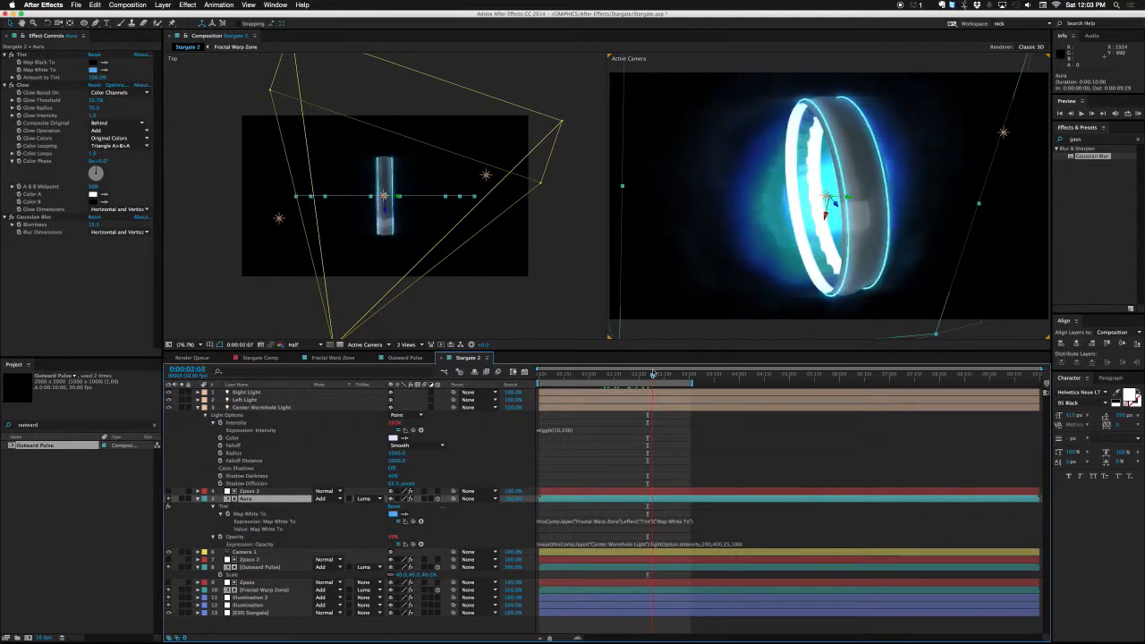
pyautogui.press('super+Tab')
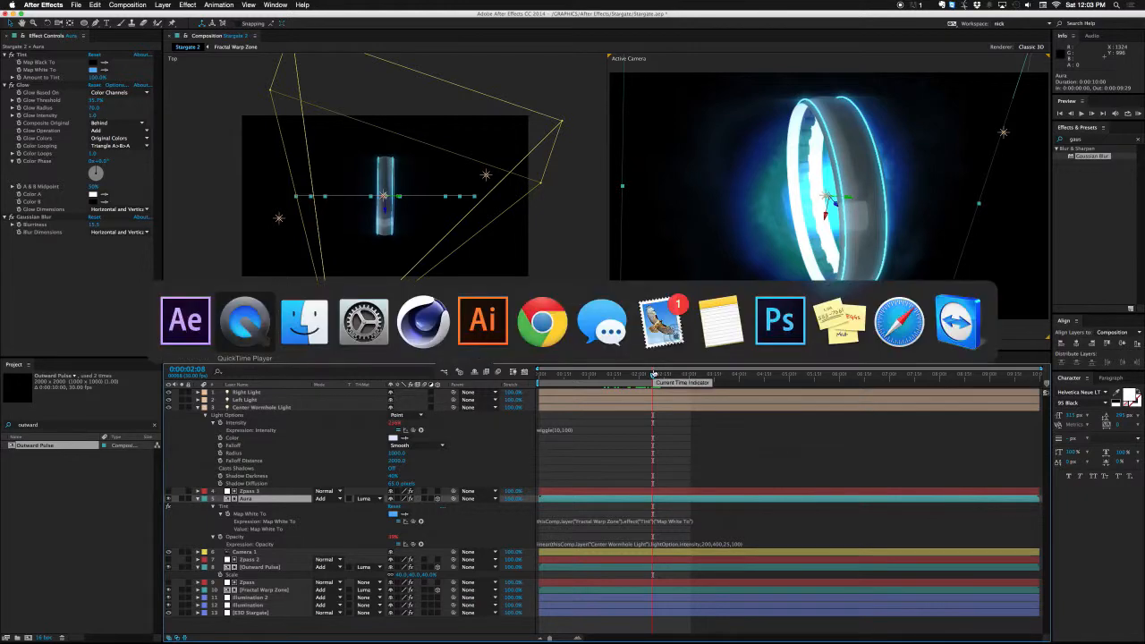
pyautogui.moveTo(556, 415)
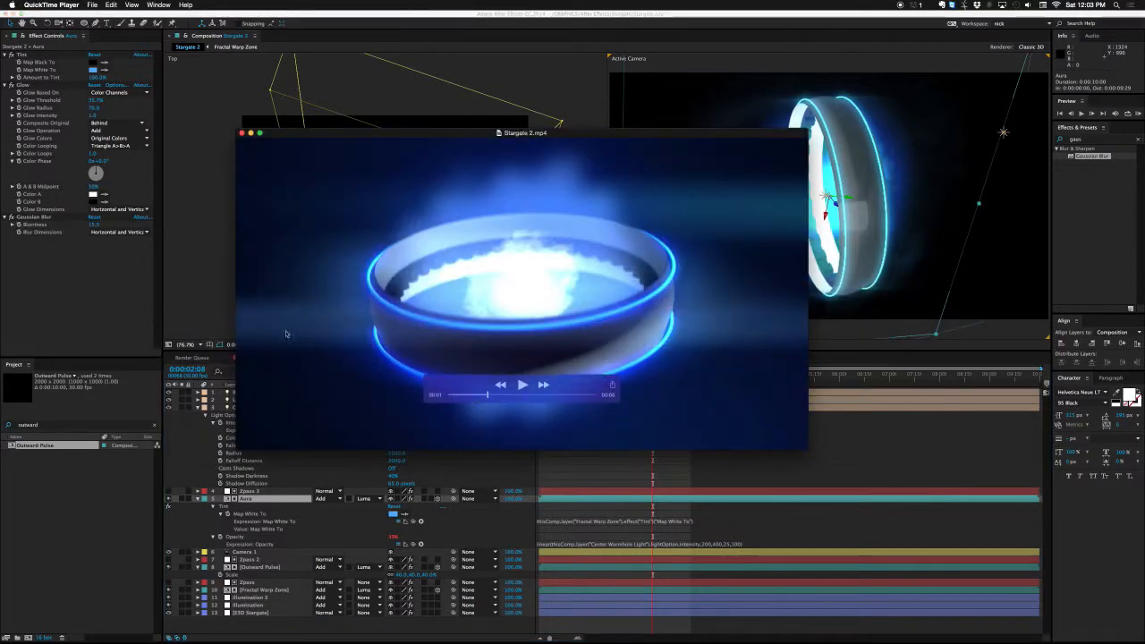
pyautogui.click(471, 395)
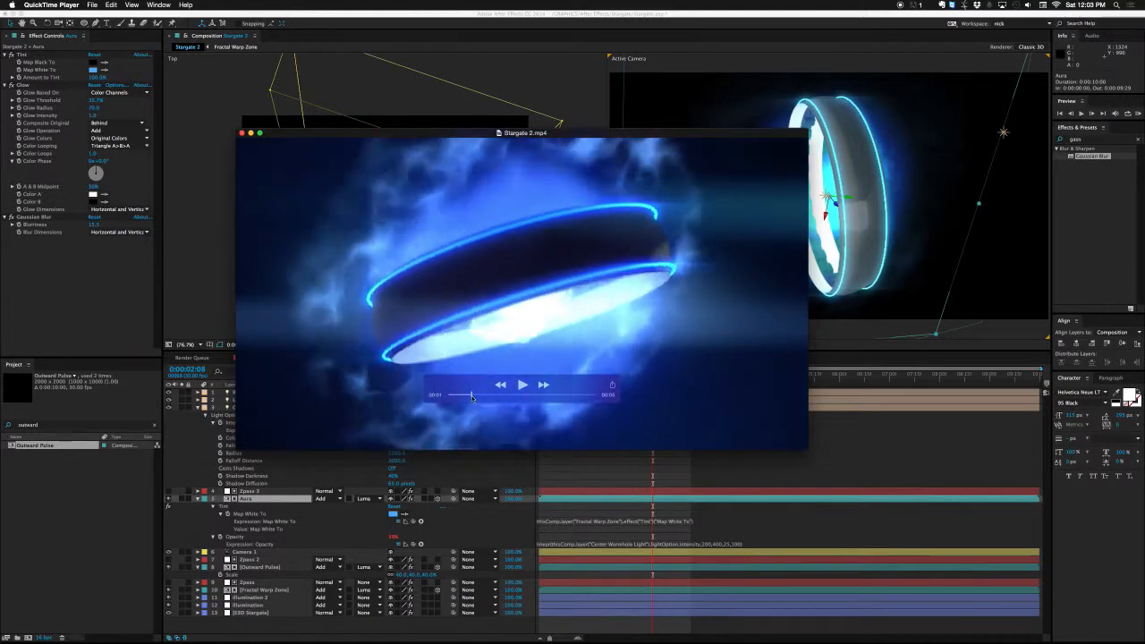
pyautogui.moveTo(472, 396)
pyautogui.mouseDown()
pyautogui.moveTo(505, 396)
pyautogui.moveTo(470, 396)
pyautogui.mouseUp()
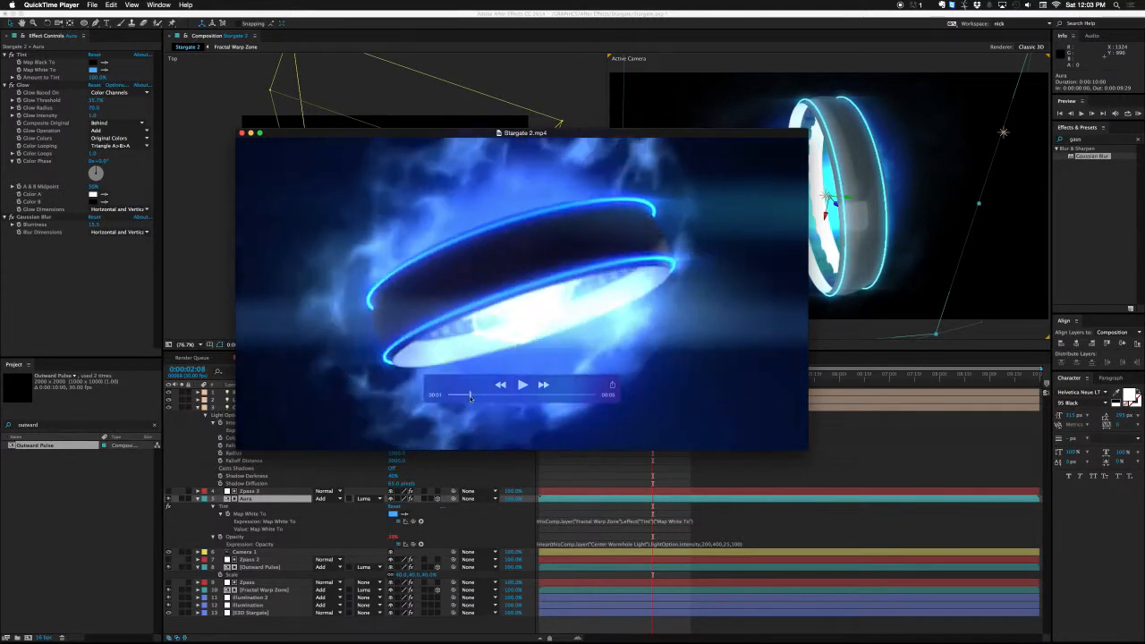
pyautogui.click(620, 486)
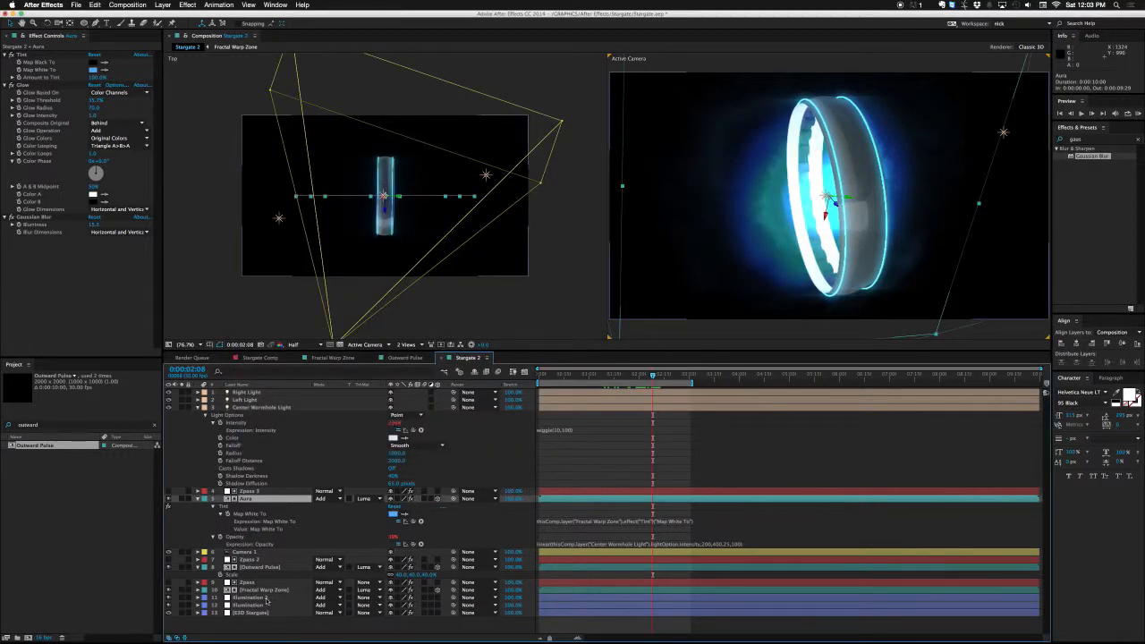
# Step: Duplicate Illumination 2, place the copy above Zpass 3, and rename it Side Streaks
pyautogui.click(260, 598)
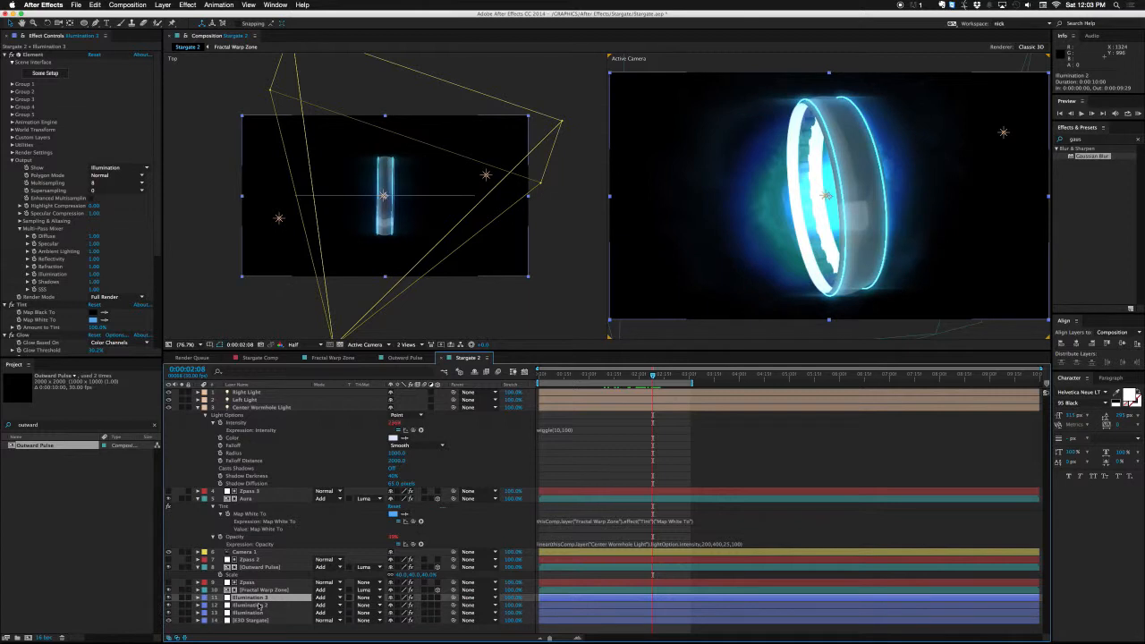
pyautogui.moveTo(260, 600); pyautogui.dragTo(260, 488)
pyautogui.click(199, 507)
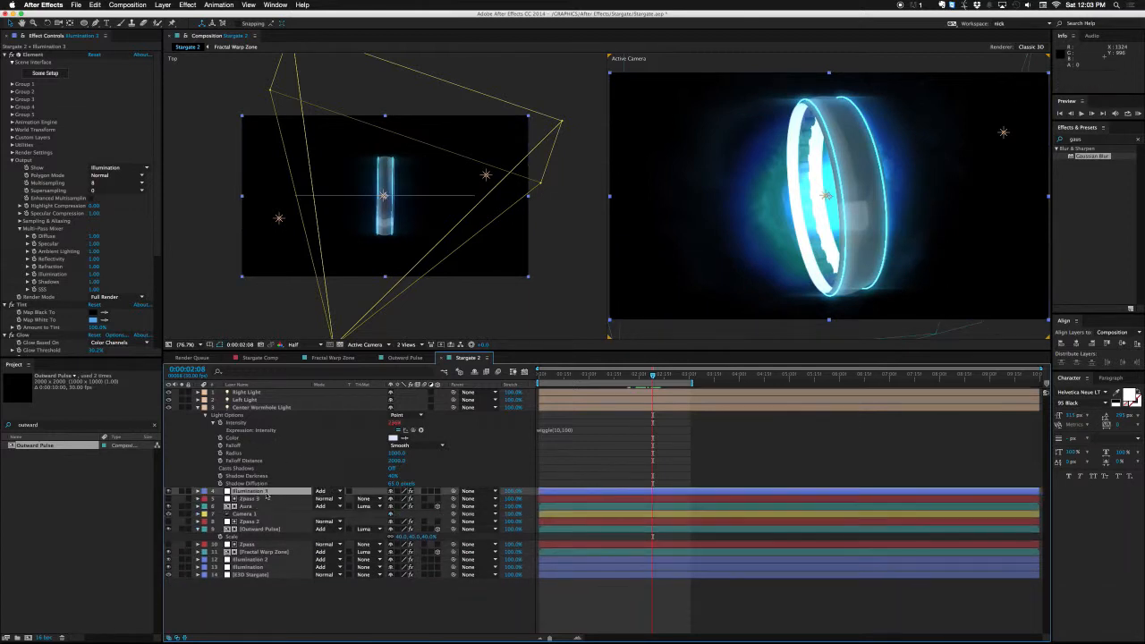
pyautogui.press('Return')
pyautogui.write('S')
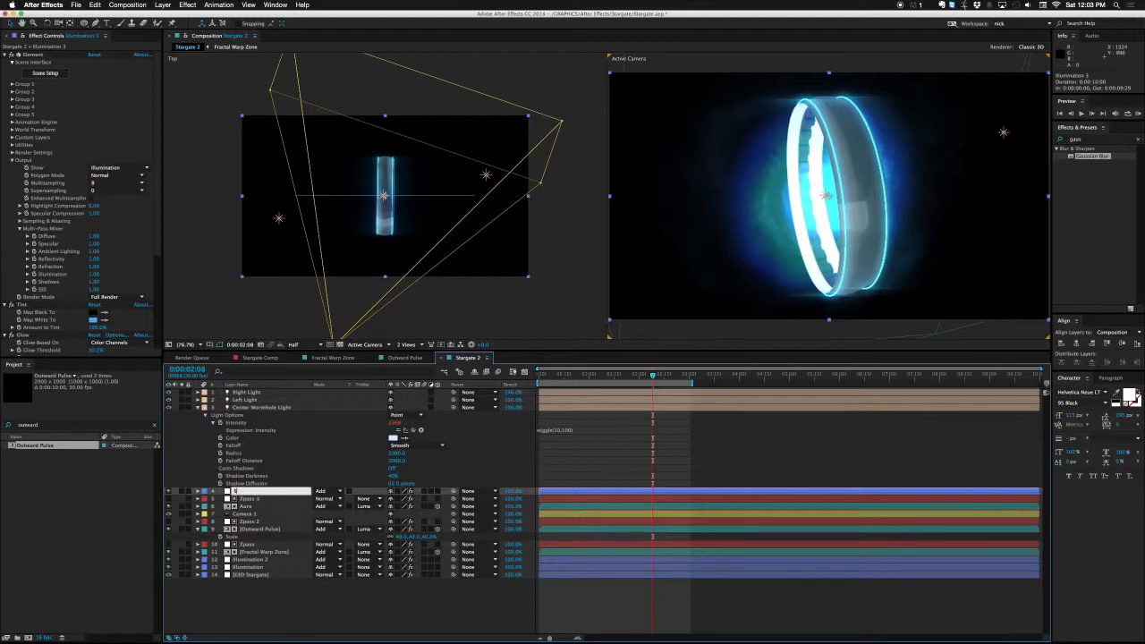
pyautogui.write('ide Streaks')
pyautogui.press('Return')
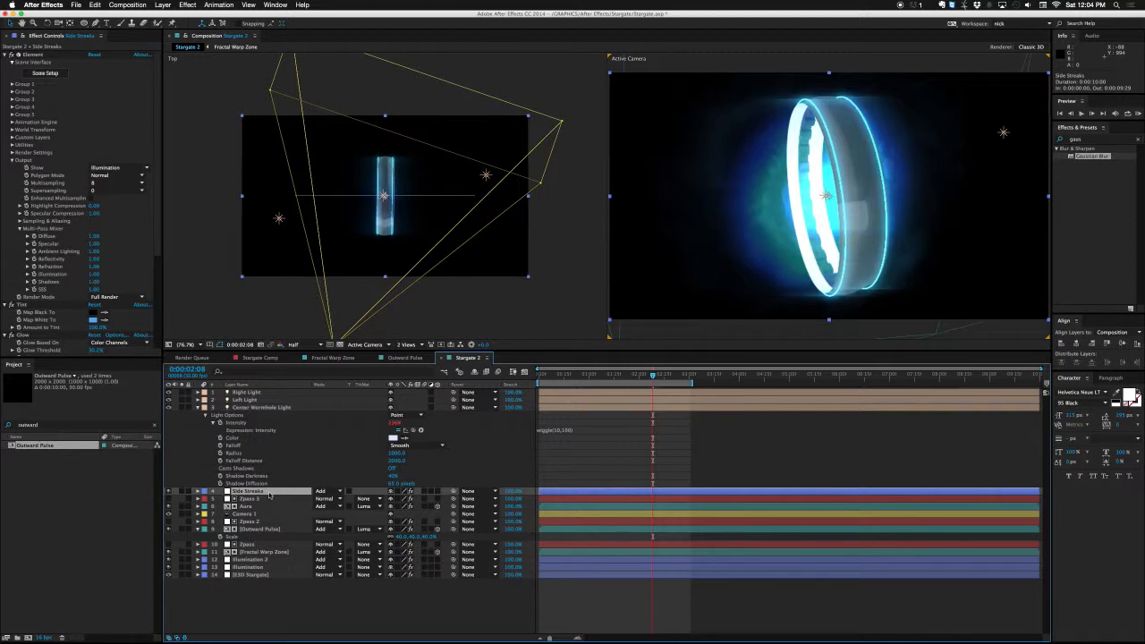
# Step: Solo Side Streaks, scale it to about 195%, and move it up to about 676, -45, checking it around 0:00:01:00
pyautogui.press('s')
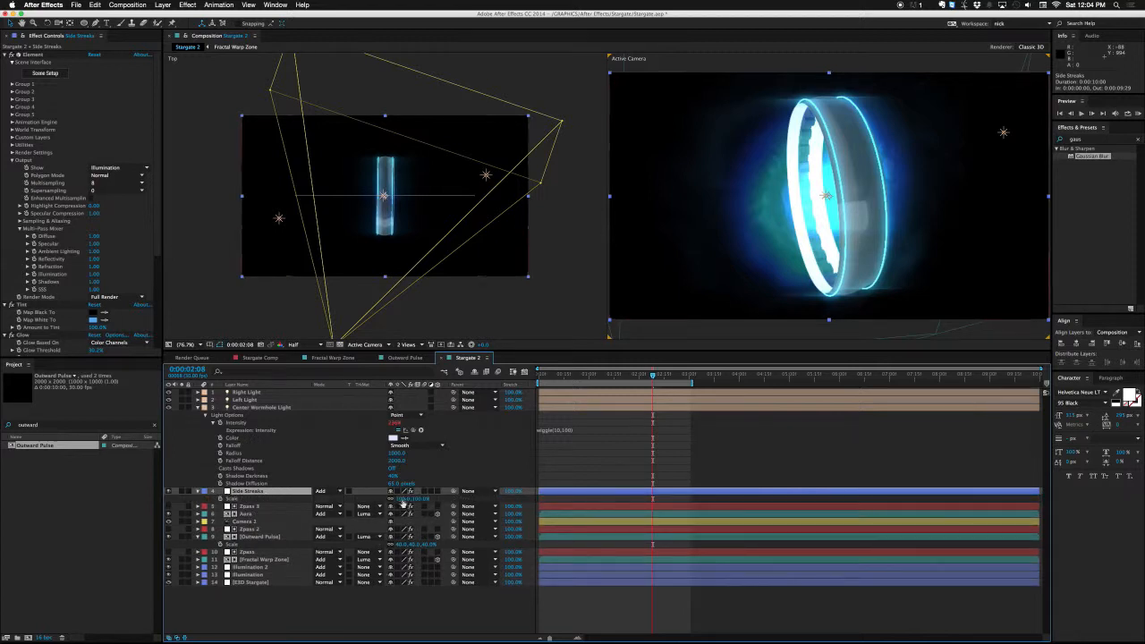
pyautogui.moveTo(404, 498)
pyautogui.mouseDown()
pyautogui.moveTo(428, 499)
pyautogui.moveTo(387, 500)
pyautogui.moveTo(406, 500)
pyautogui.mouseUp()
pyautogui.click(182, 492)
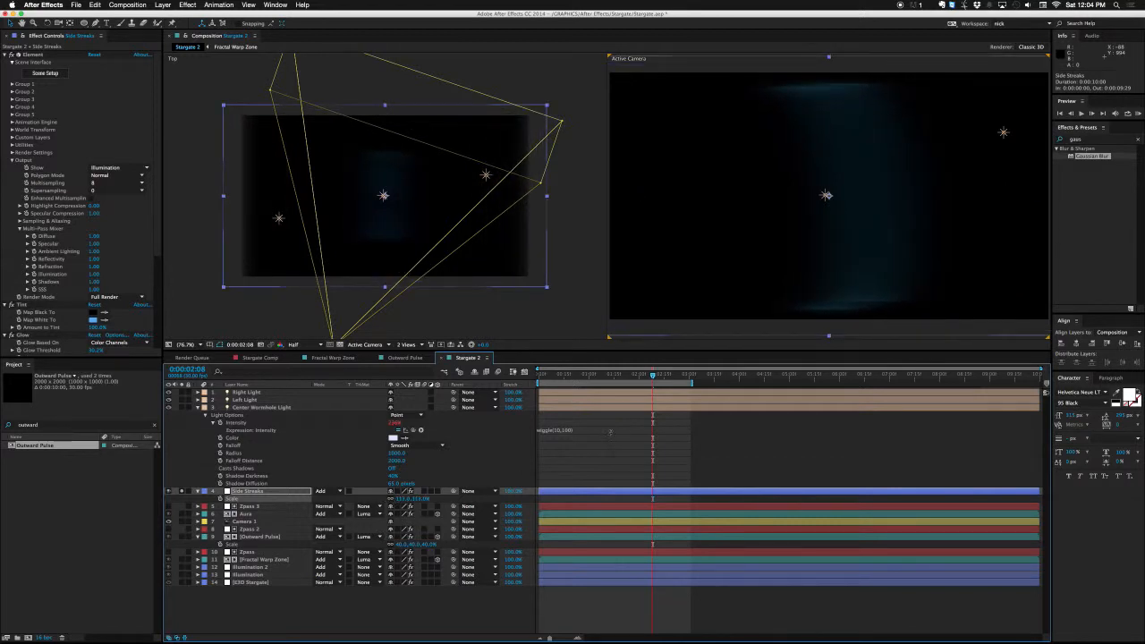
pyautogui.moveTo(655, 377); pyautogui.dragTo(591, 379)
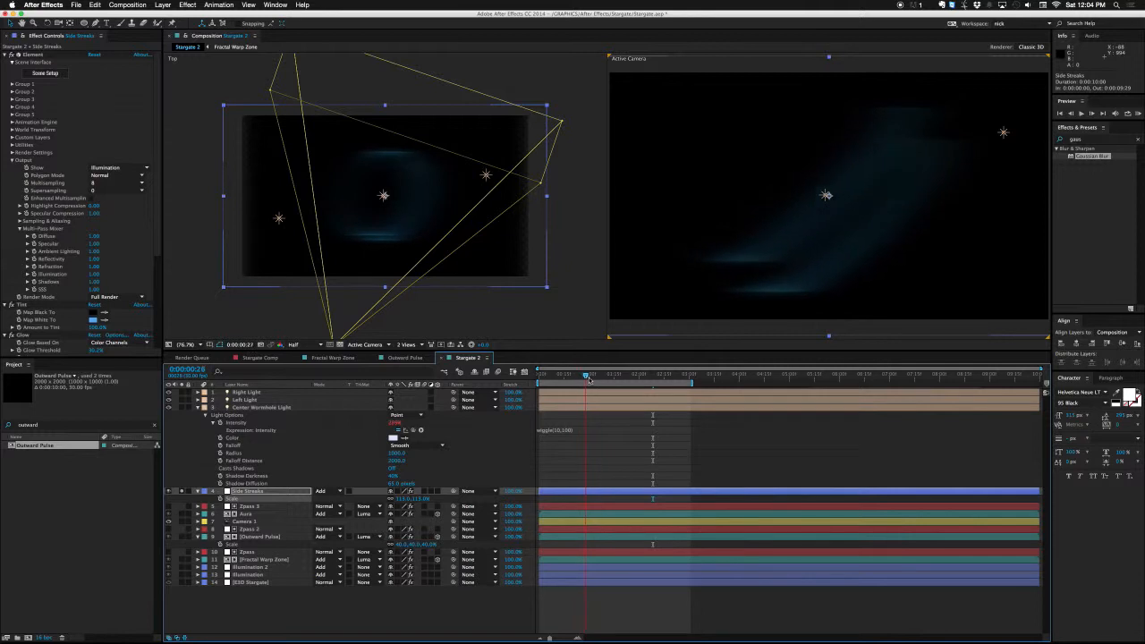
pyautogui.moveTo(403, 502); pyautogui.dragTo(434, 499)
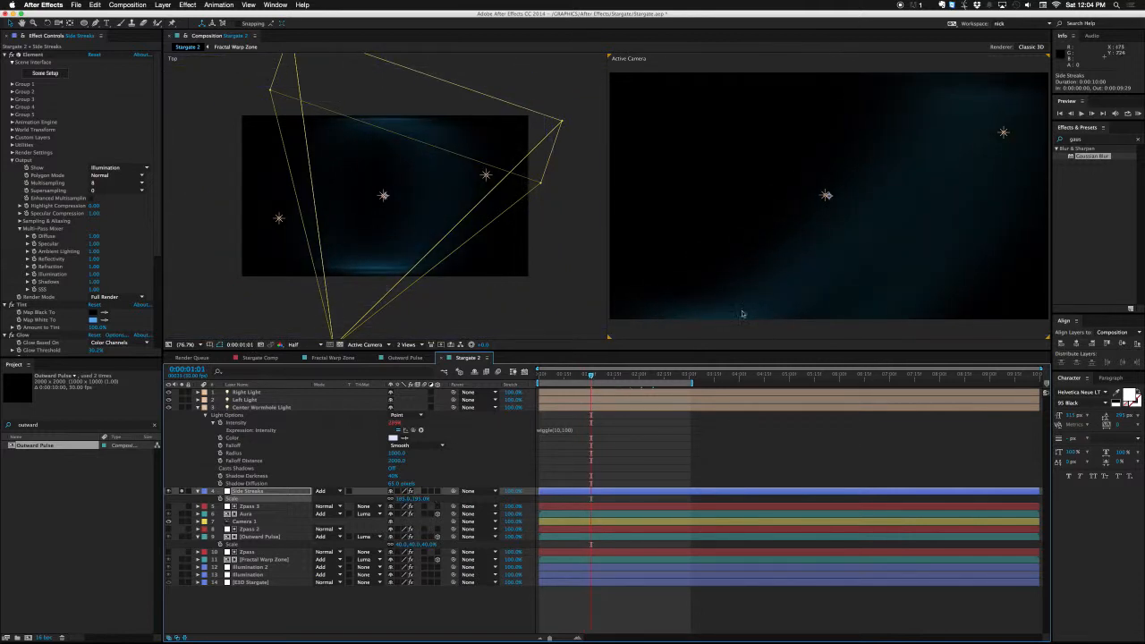
pyautogui.moveTo(745, 314); pyautogui.dragTo(795, 137)
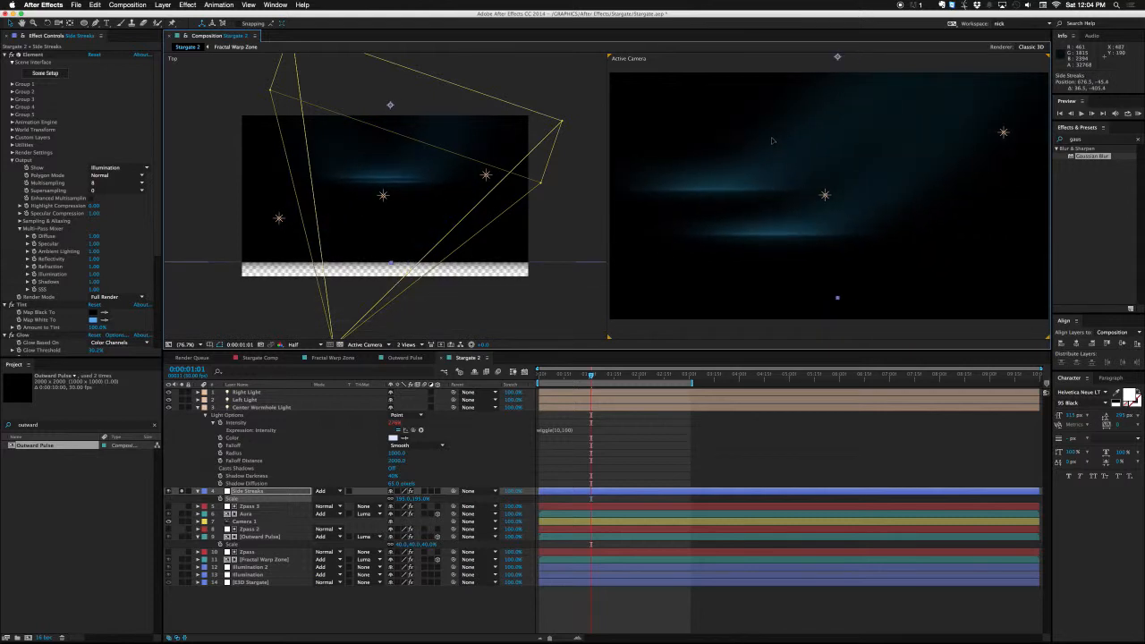
pyautogui.moveTo(591, 376); pyautogui.dragTo(589, 376)
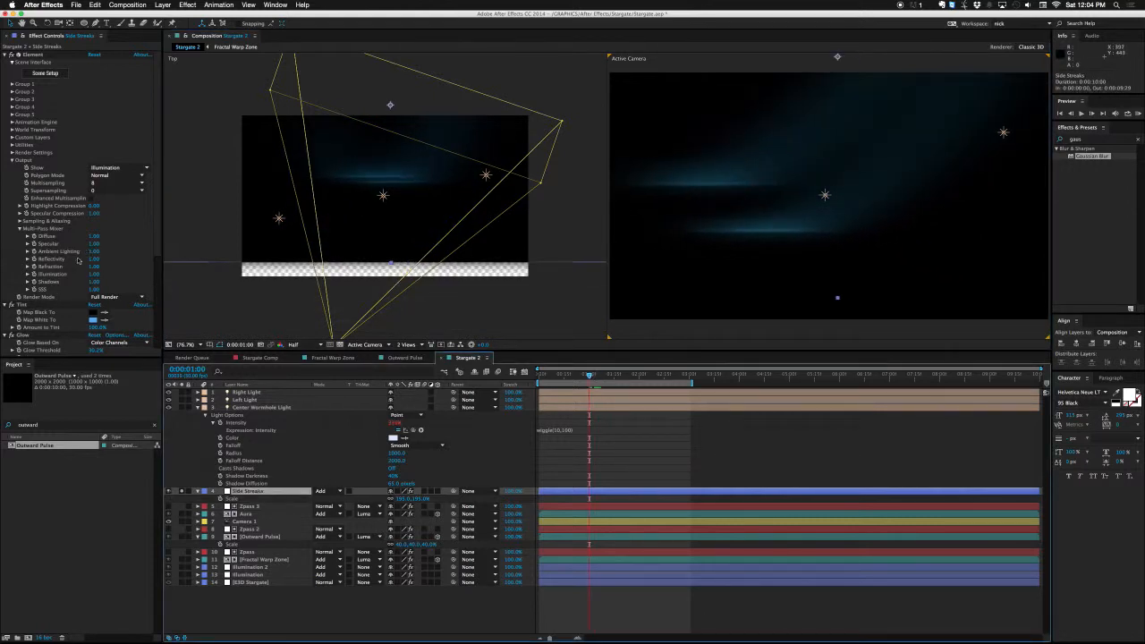
# Step: Raise the horizontal Fast Blur's Blurriness on Side Streaks to about 218
pyautogui.scroll(-3, 79, 261)
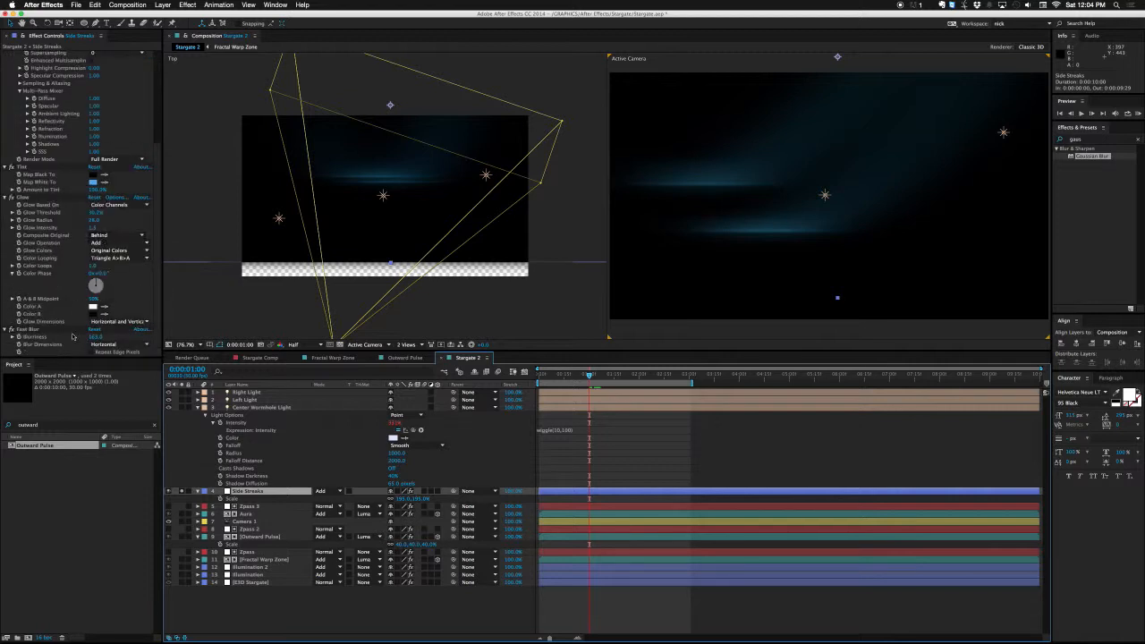
pyautogui.click(27, 329)
pyautogui.moveTo(99, 337); pyautogui.dragTo(111, 336)
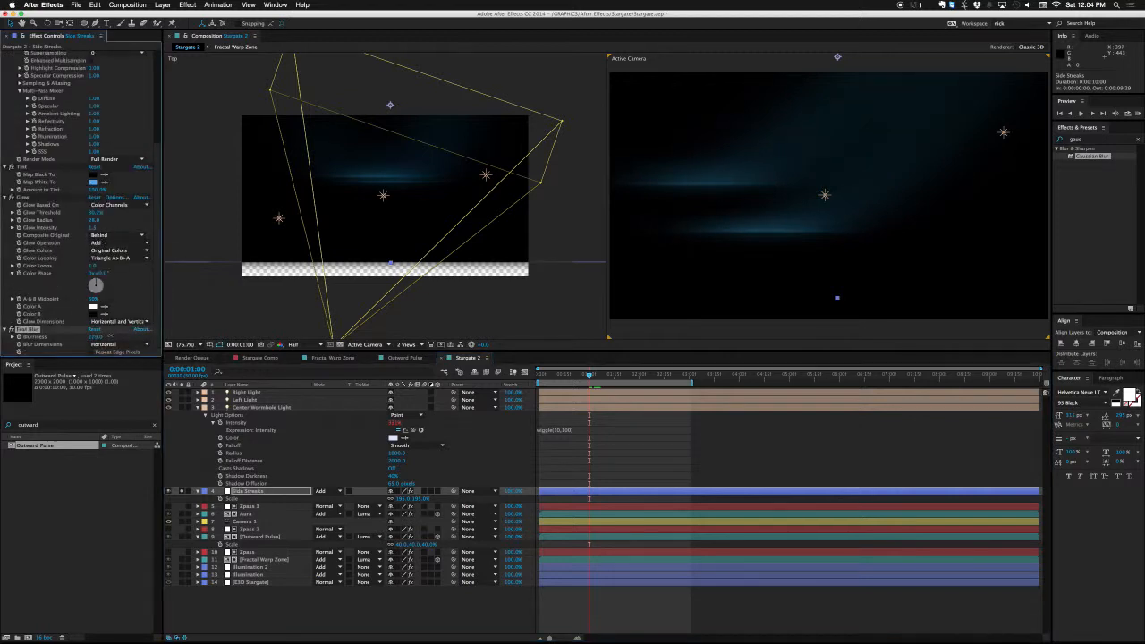
pyautogui.scroll(1, 59, 179)
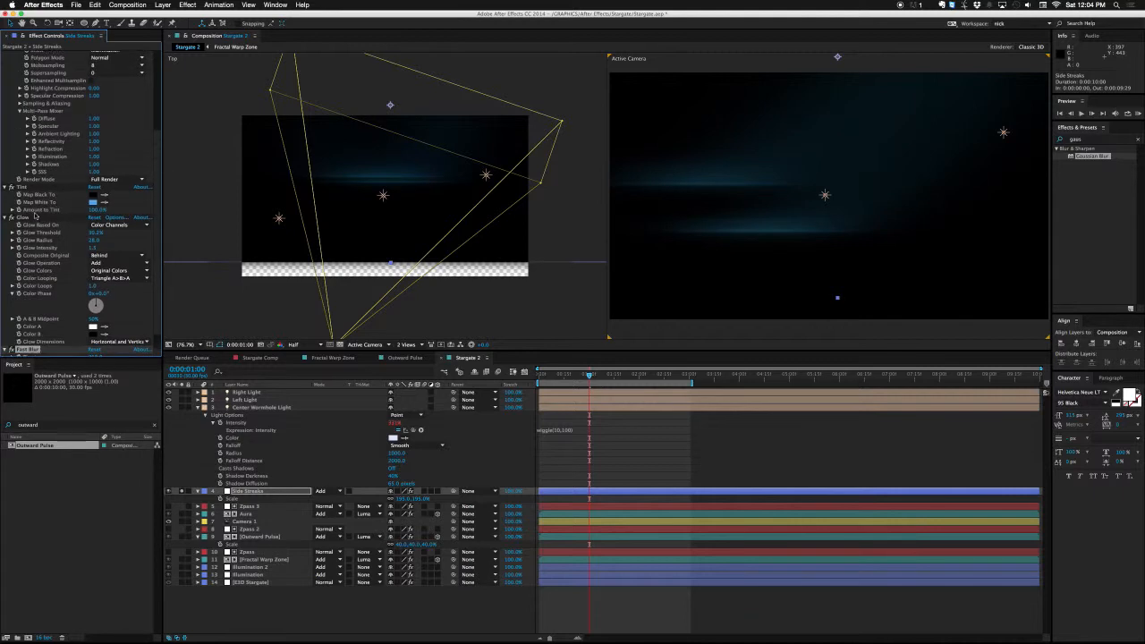
# Step: Lower the Glow Threshold on Side Streaks to about 16.1% and set its Glow Intensity to 2
pyautogui.click(24, 218)
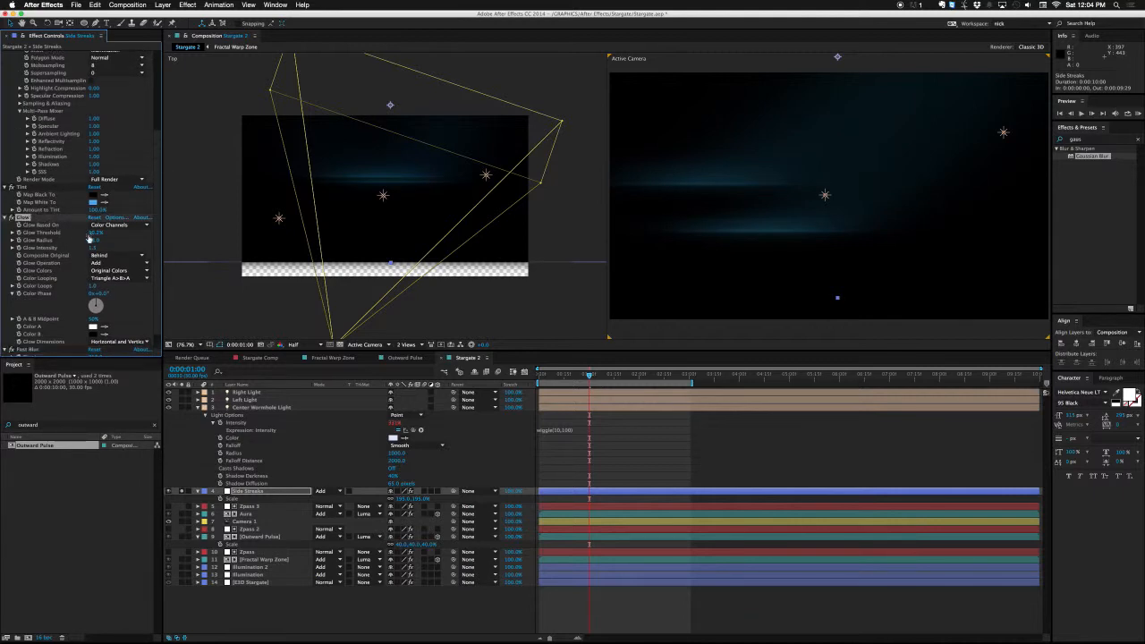
pyautogui.moveTo(81, 233)
pyautogui.mouseDown()
pyautogui.moveTo(71, 234)
pyautogui.moveTo(102, 233)
pyautogui.mouseUp()
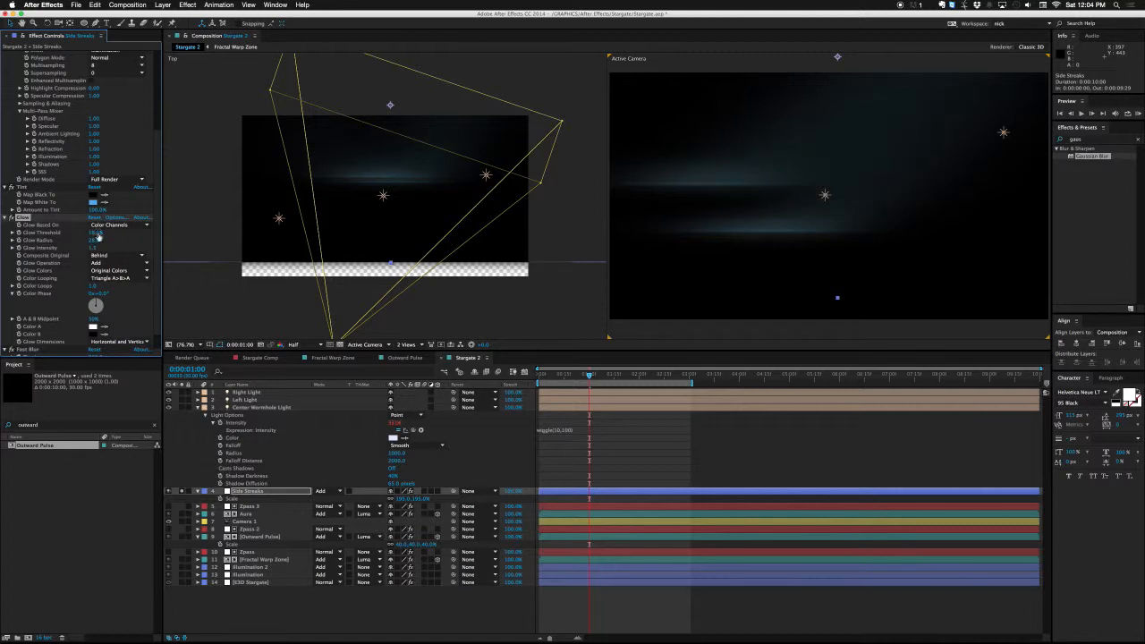
pyautogui.click(95, 247)
pyautogui.write('2')
pyautogui.press('Return')
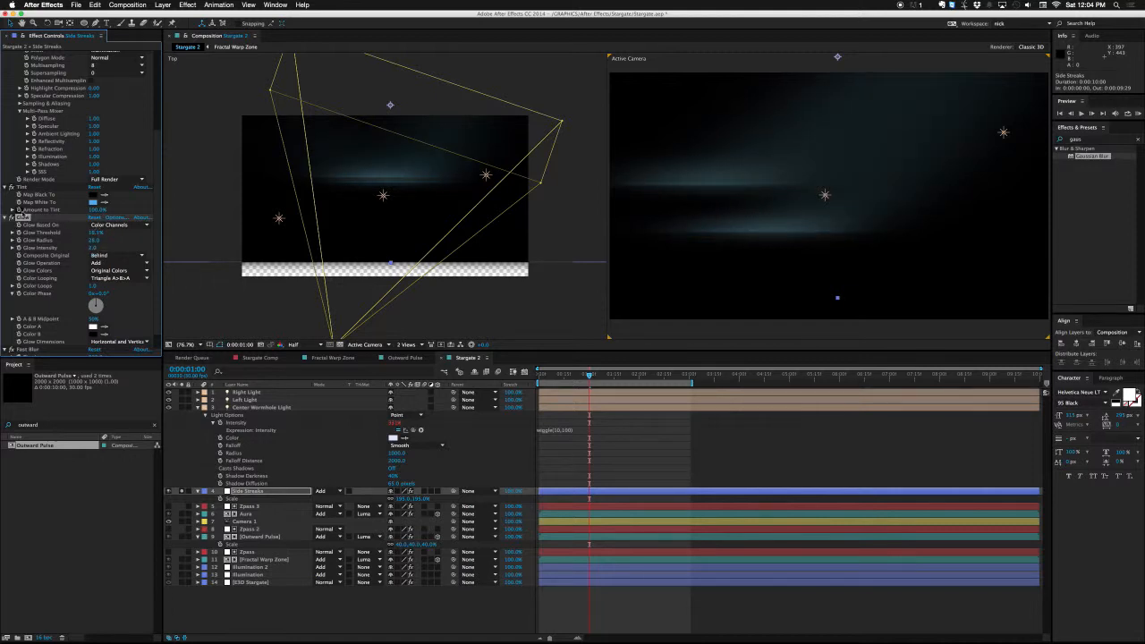
# Step: Duplicate the Glow on Side Streaks, lower the copy's Radius to about 14, and reduce the original Glow's Intensity to about 1
pyautogui.scroll(-1, 41, 234)
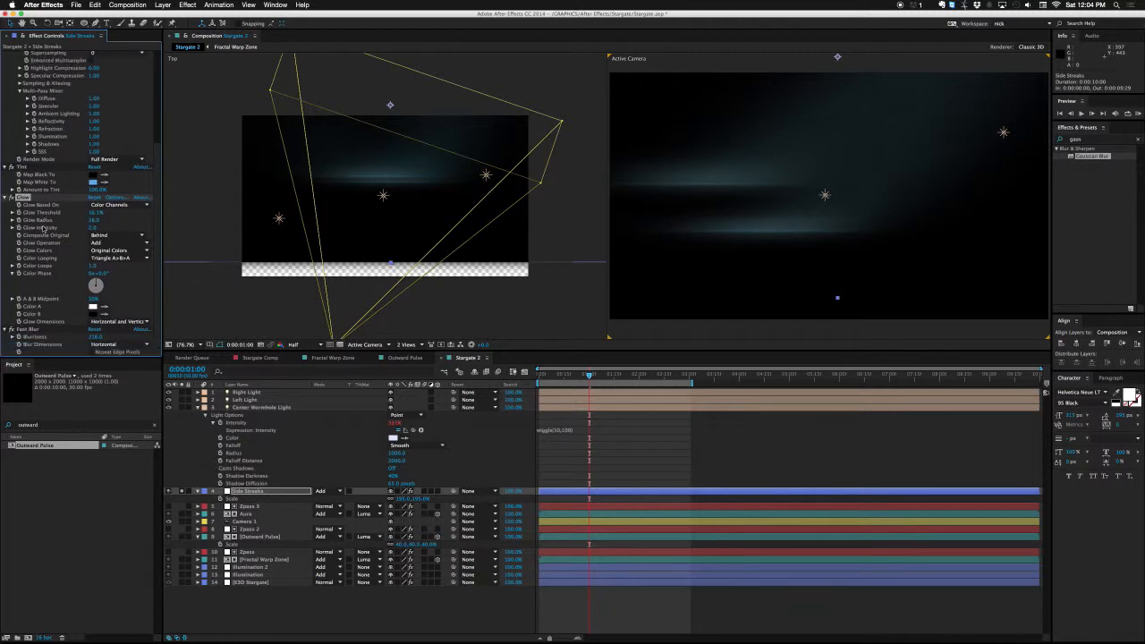
pyautogui.press('super+d')
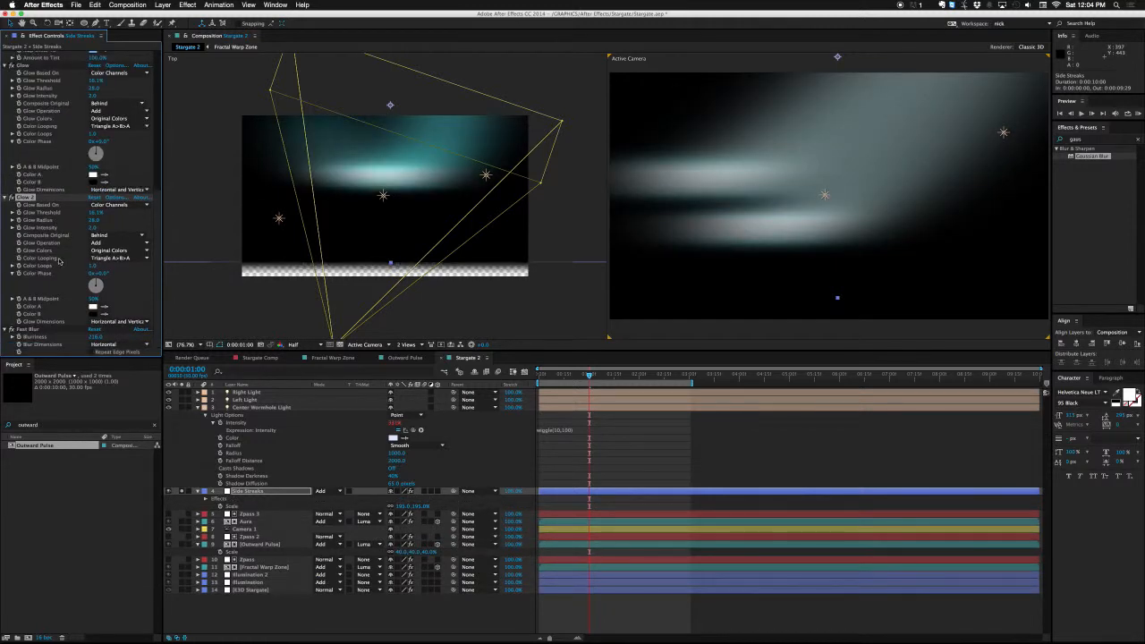
pyautogui.moveTo(93, 220)
pyautogui.mouseDown()
pyautogui.moveTo(65, 221)
pyautogui.moveTo(78, 221)
pyautogui.mouseUp()
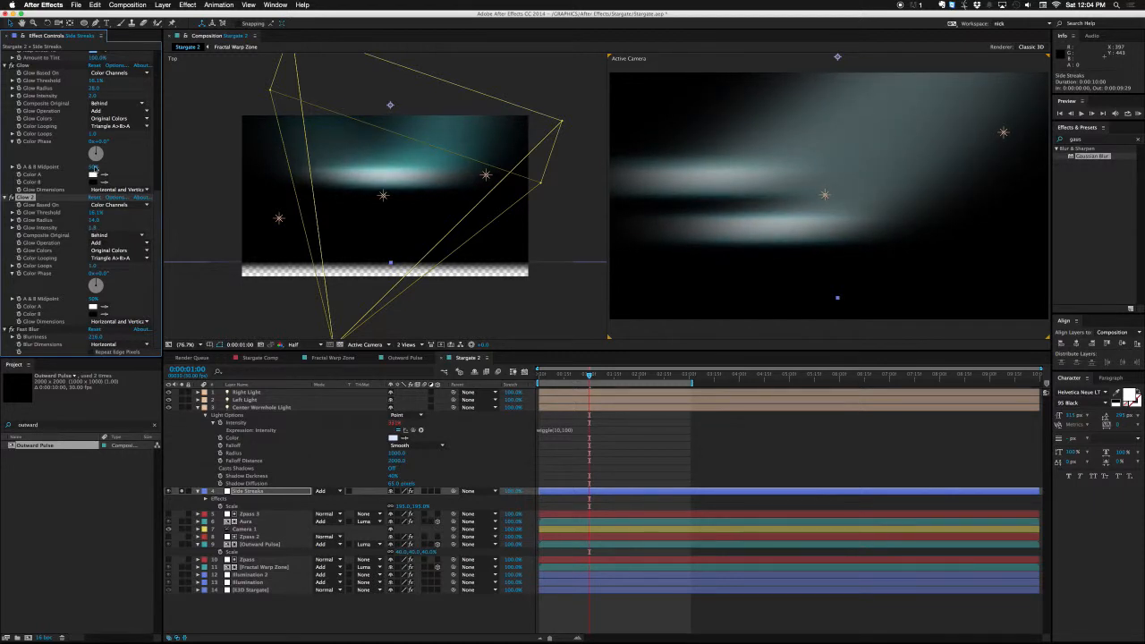
pyautogui.moveTo(92, 97); pyautogui.dragTo(79, 95)
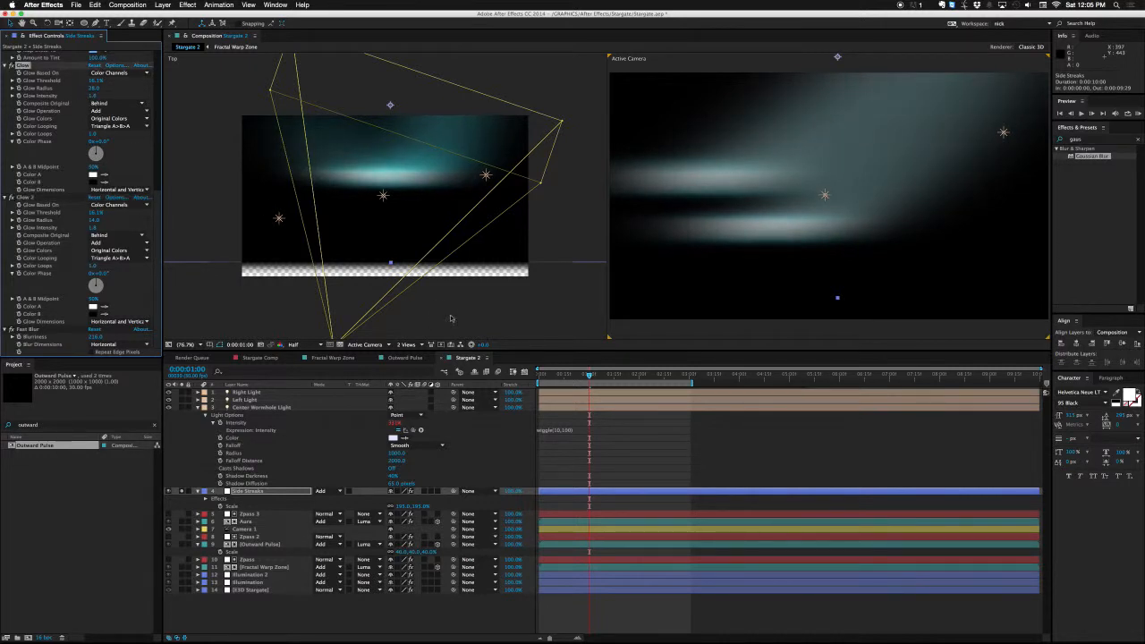
# Step: Move Side Streaks left and slightly up, unsolo it, and check it with the ring between 0:00:00:16 and 0:00:02:01
pyautogui.moveTo(785, 208)
pyautogui.mouseDown()
pyautogui.moveTo(779, 187)
pyautogui.moveTo(742, 176)
pyautogui.moveTo(734, 218)
pyautogui.mouseUp()
pyautogui.click(183, 492)
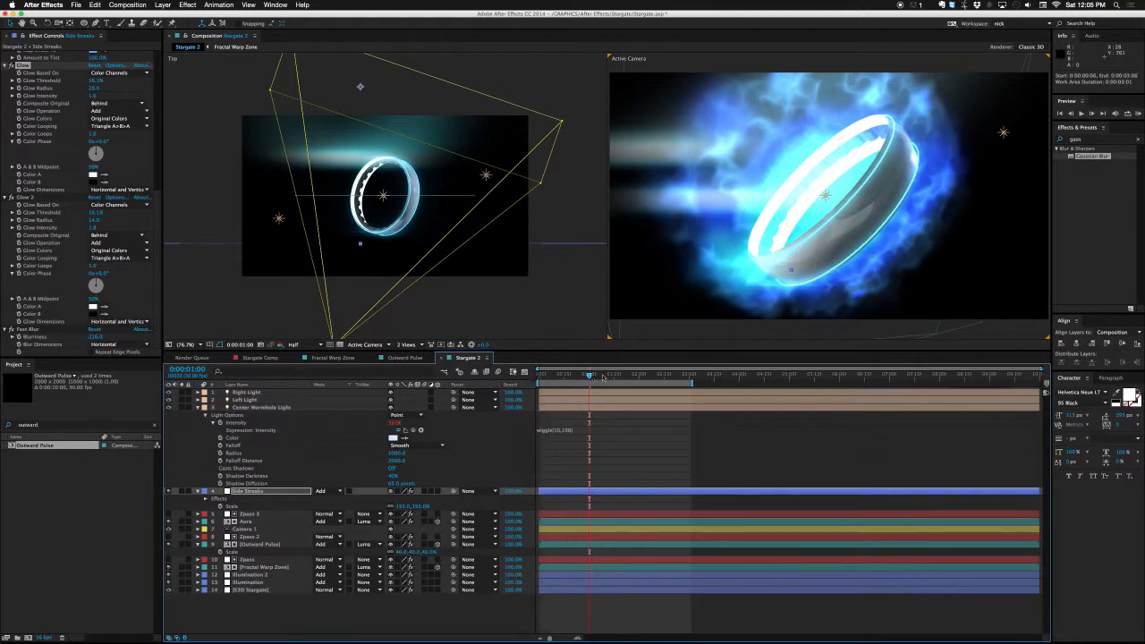
pyautogui.moveTo(590, 376); pyautogui.dragTo(642, 377)
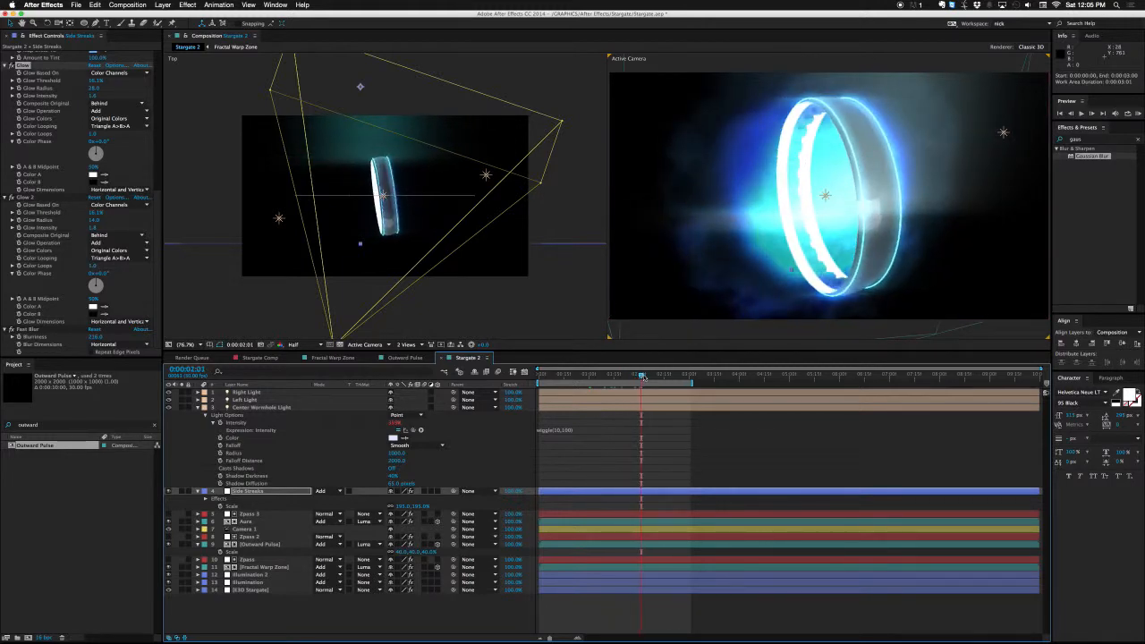
pyautogui.moveTo(570, 378)
pyautogui.mouseDown()
pyautogui.moveTo(556, 377)
pyautogui.moveTo(567, 377)
pyautogui.mouseUp()
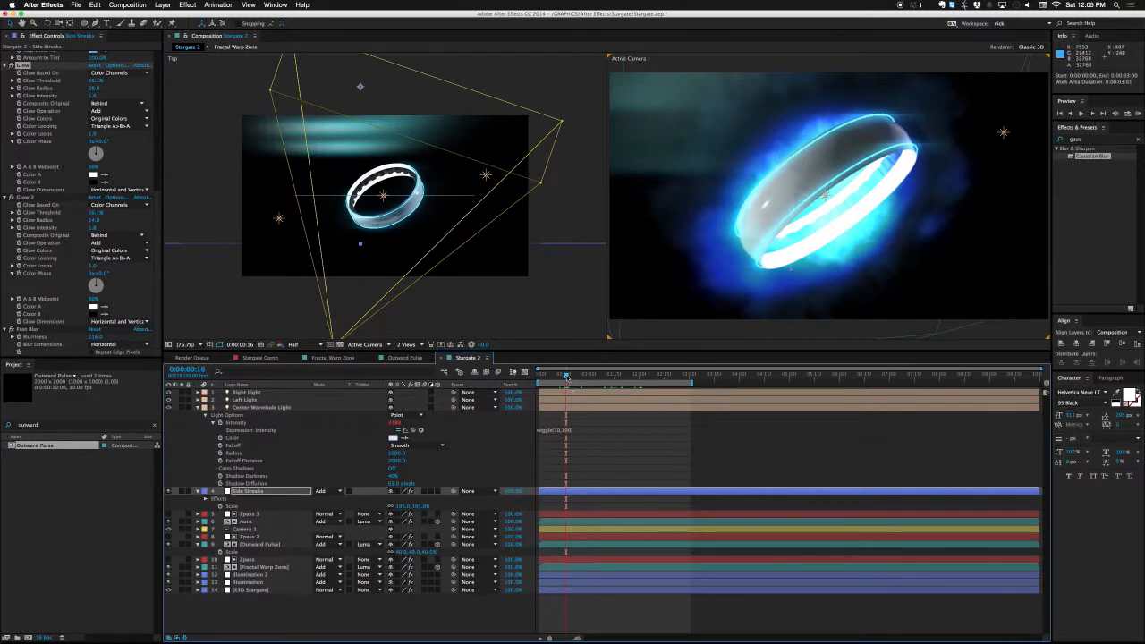
pyautogui.moveTo(565, 377); pyautogui.dragTo(597, 377)
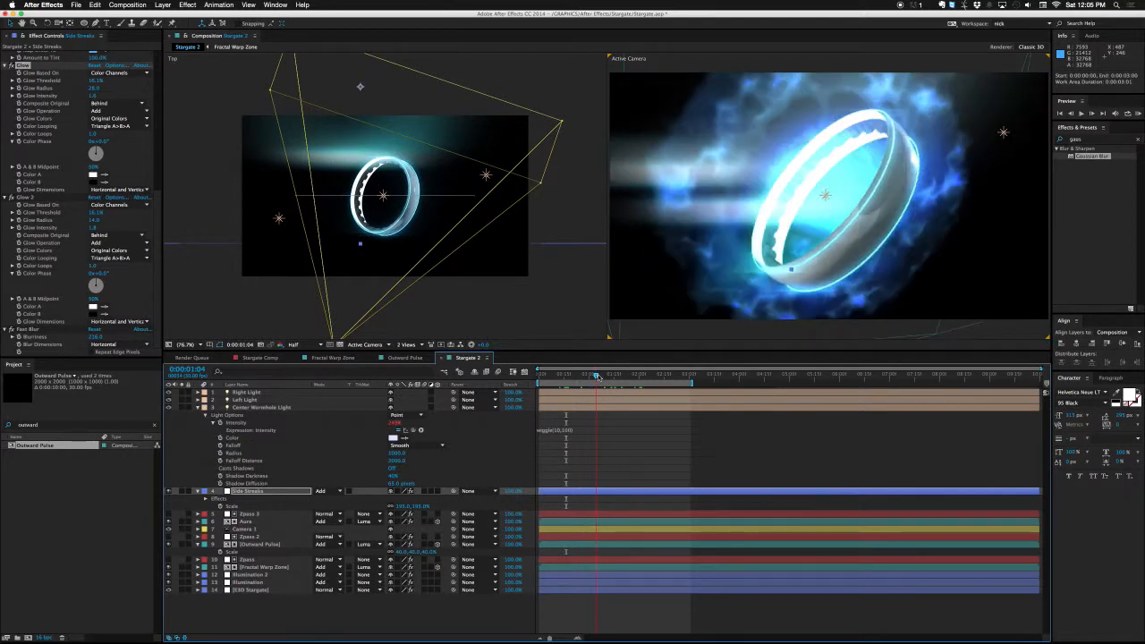